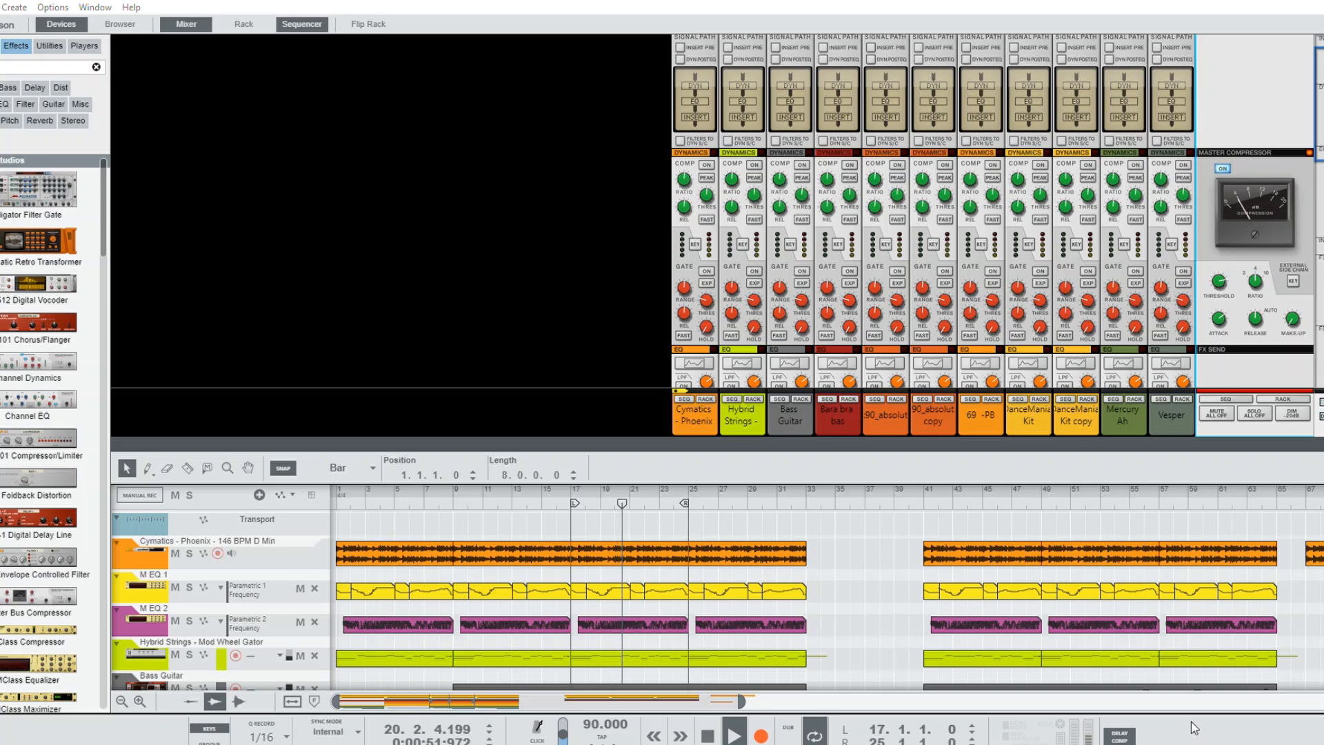
Step: Play the Bara bra bas clip starting at bar 41 and inspect its notes in the note editor
key(F6)
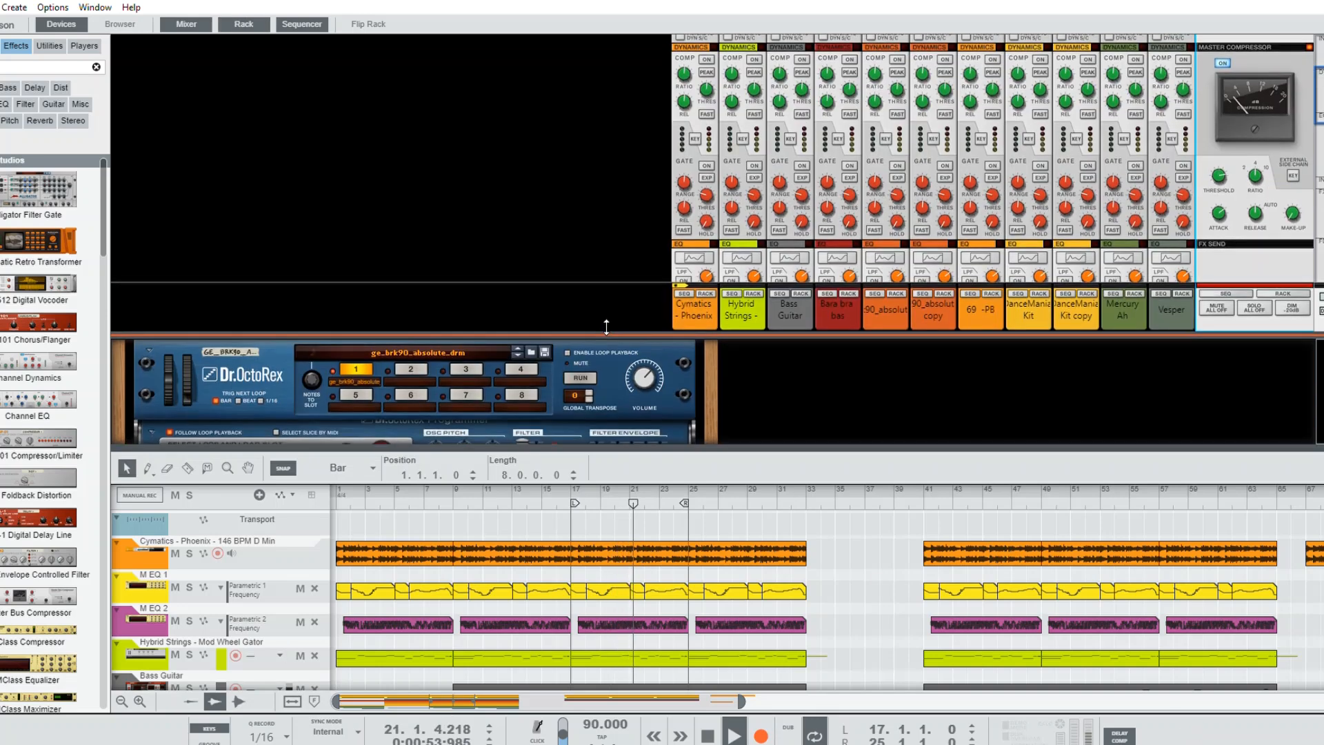
key(F6)
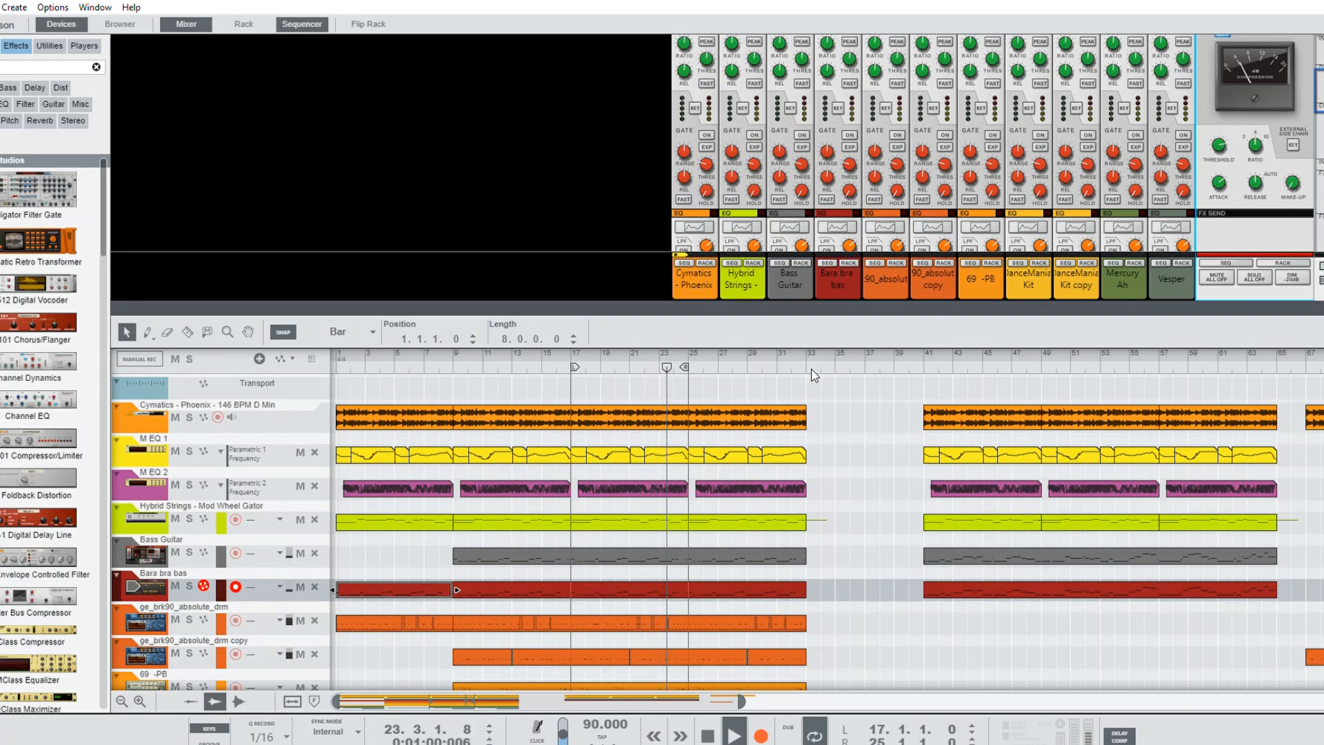
scroll(796, 572, right, 5)
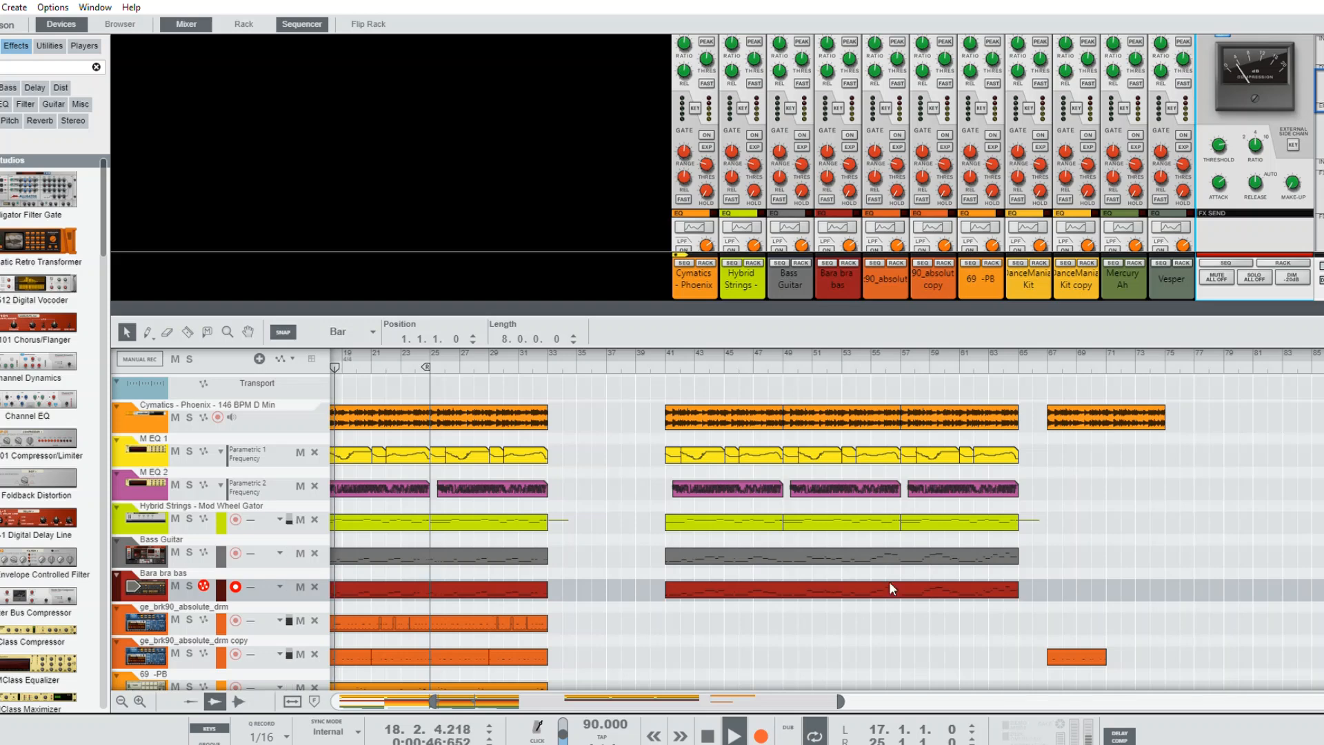
click(988, 583)
click(888, 356)
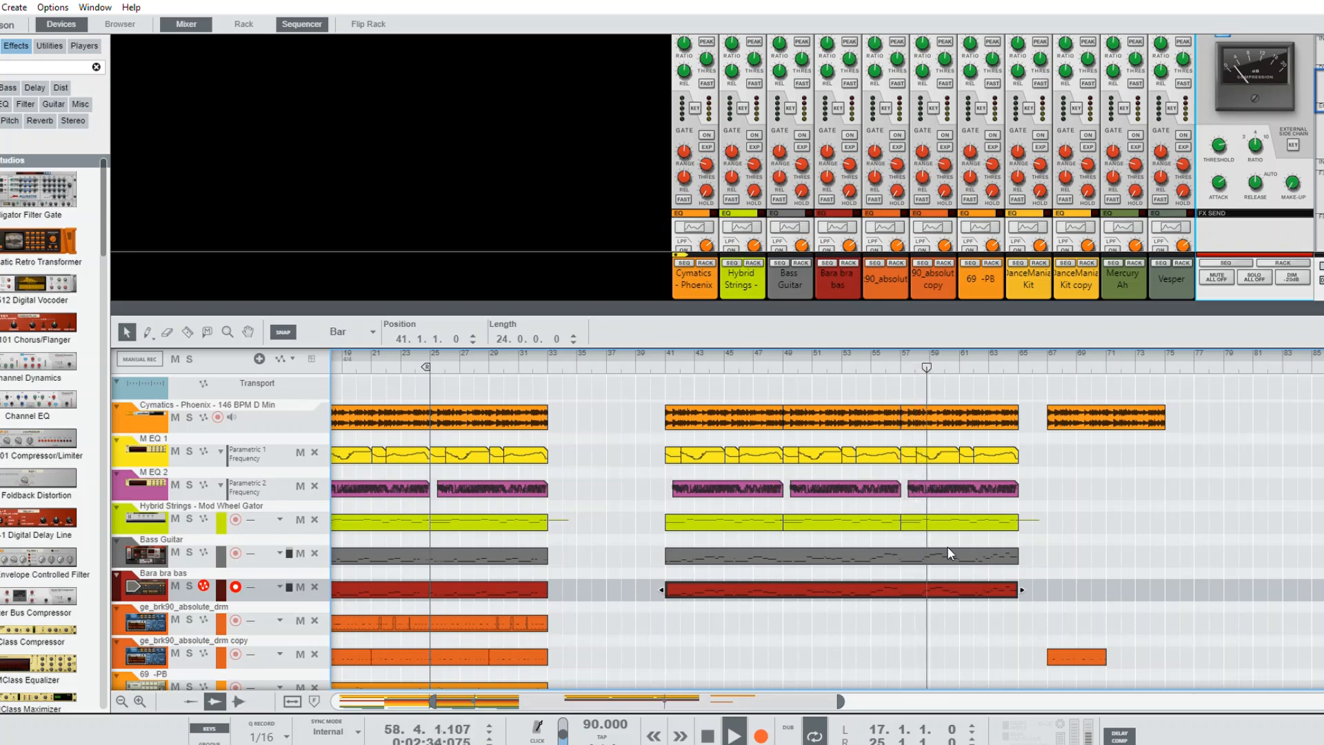
double_click(945, 586)
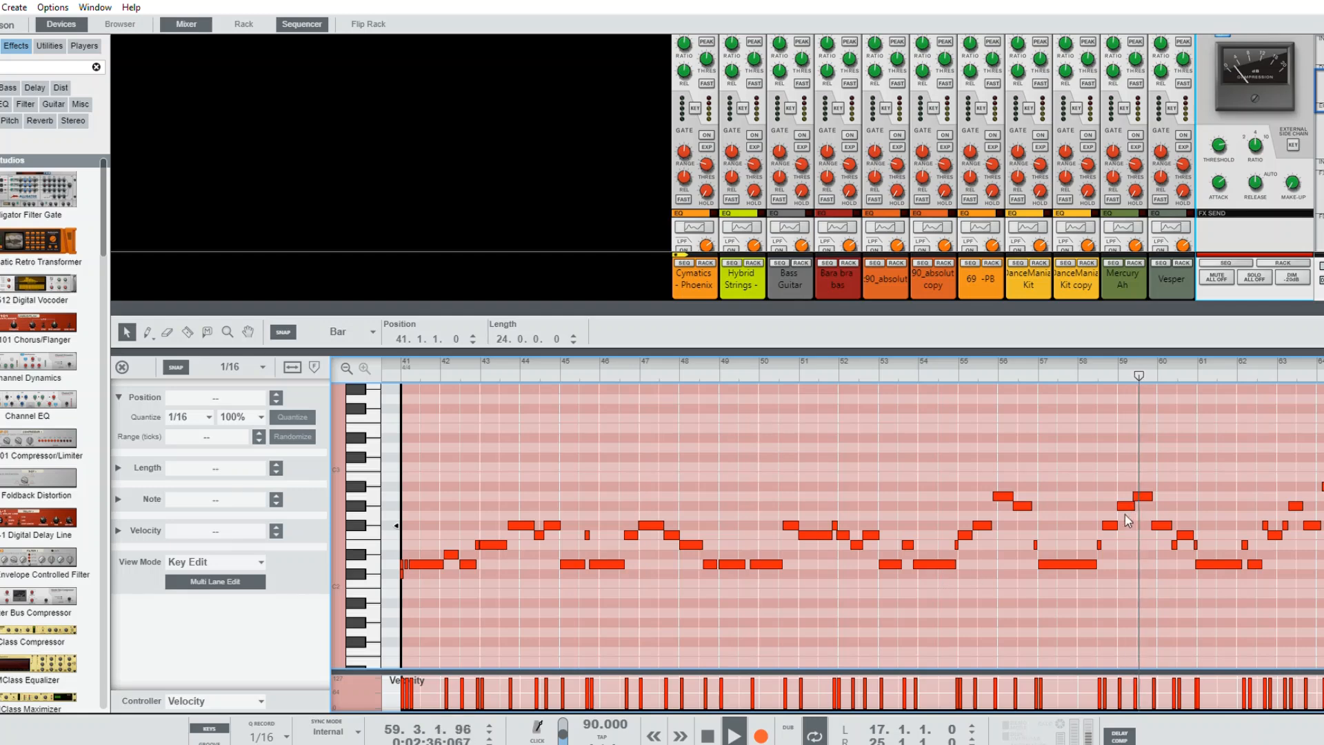
click(762, 369)
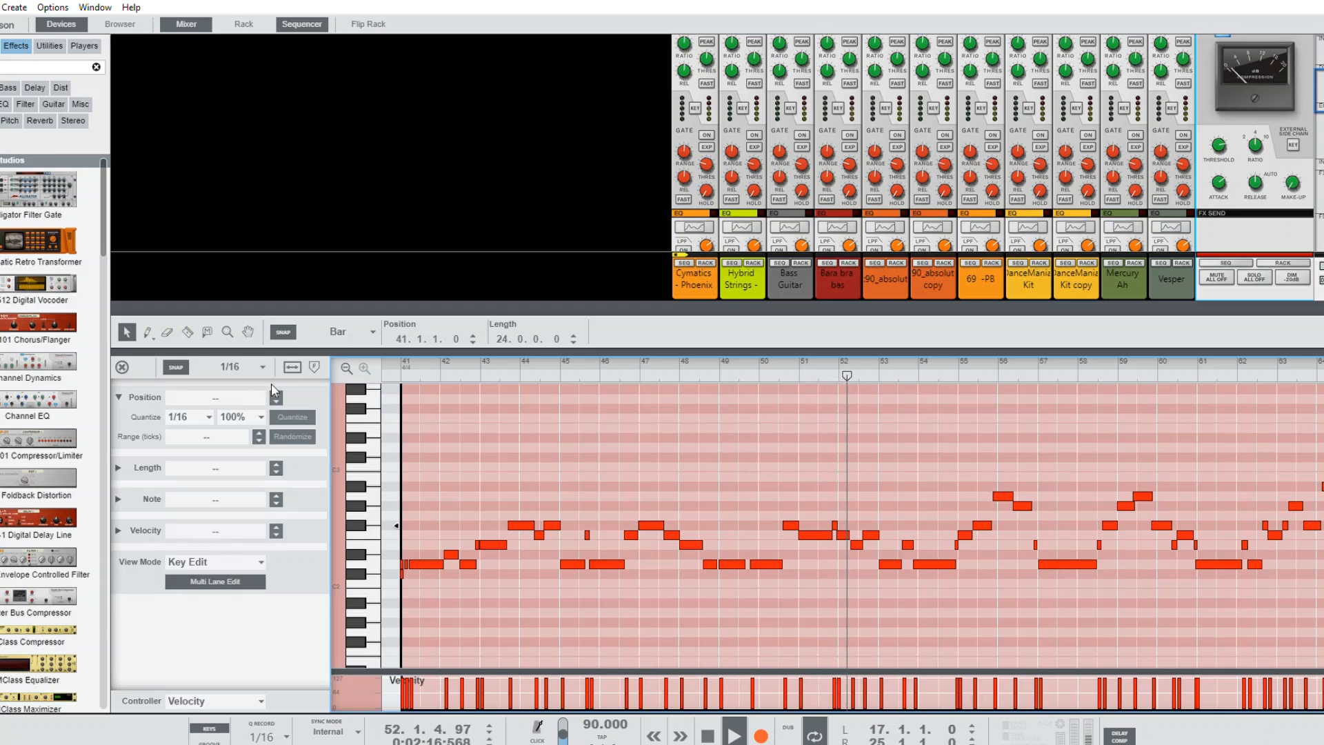
click(122, 367)
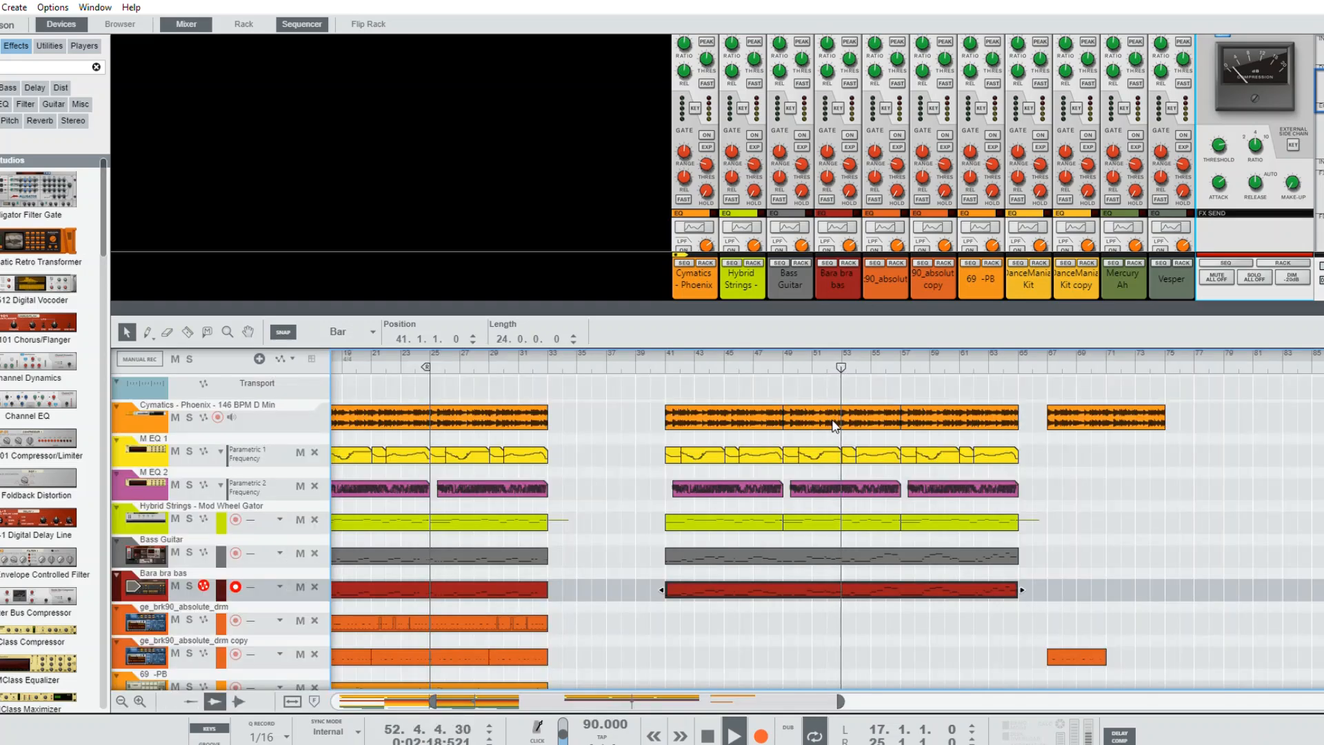
Step: Return playback to the start of the song and zoom the arrangement to about the first 34 bars
drag(853, 358, 334, 457)
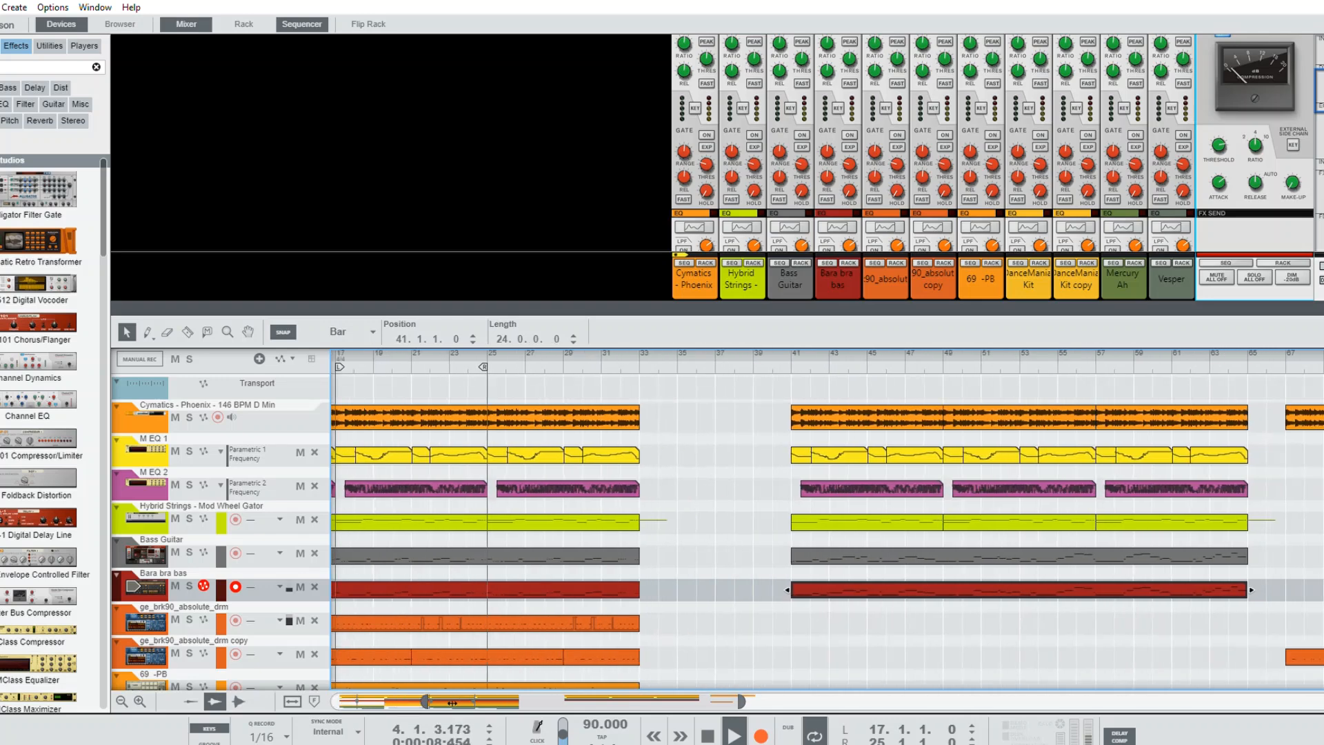
drag(369, 696, 308, 682)
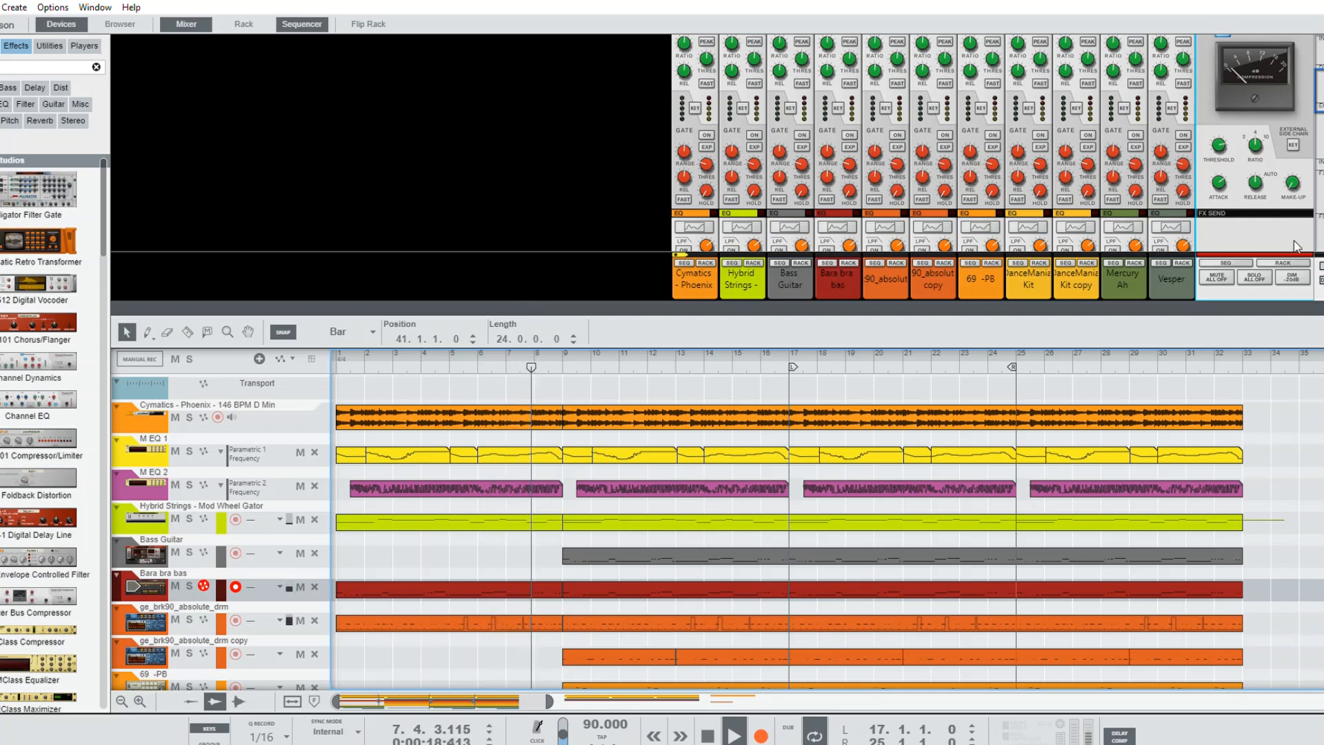
Step: Adjust the master compressor's make-up gain during playback, enlarging the mixer area to show the compressor
drag(1283, 310, 1269, 425)
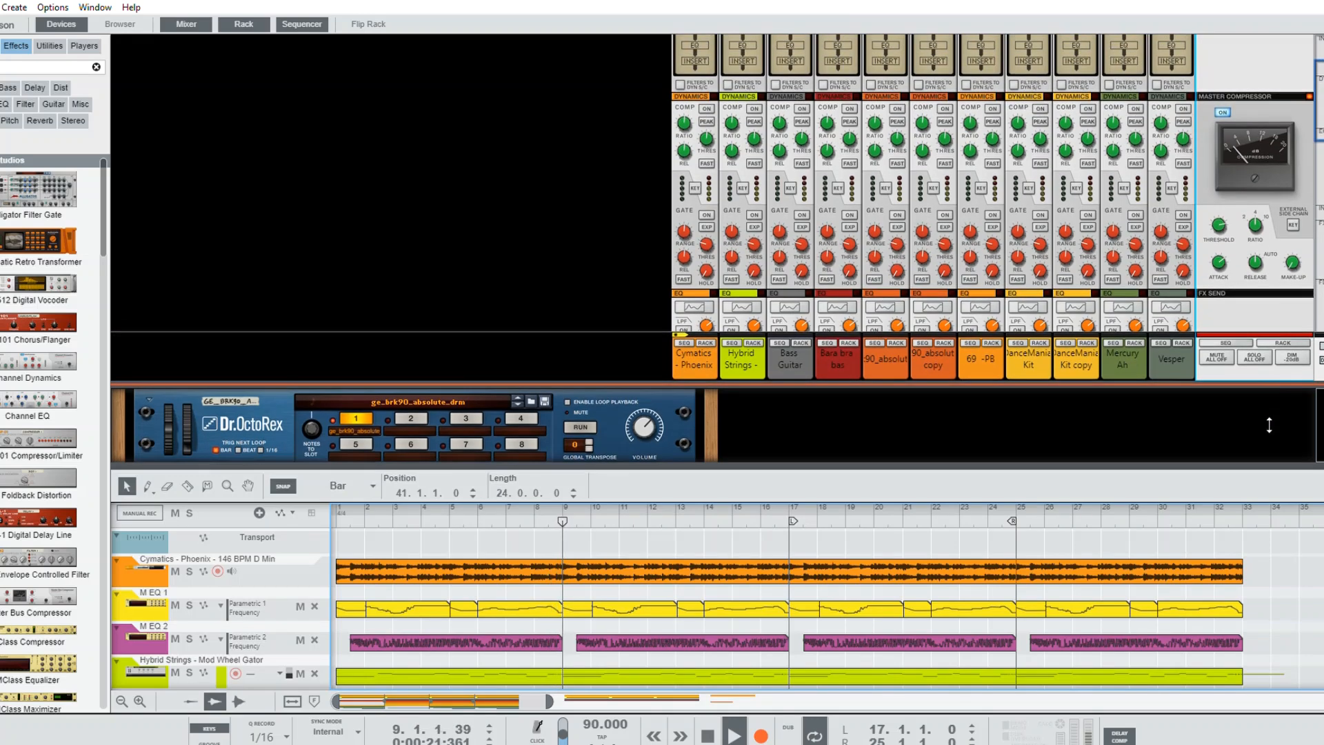
click(1294, 260)
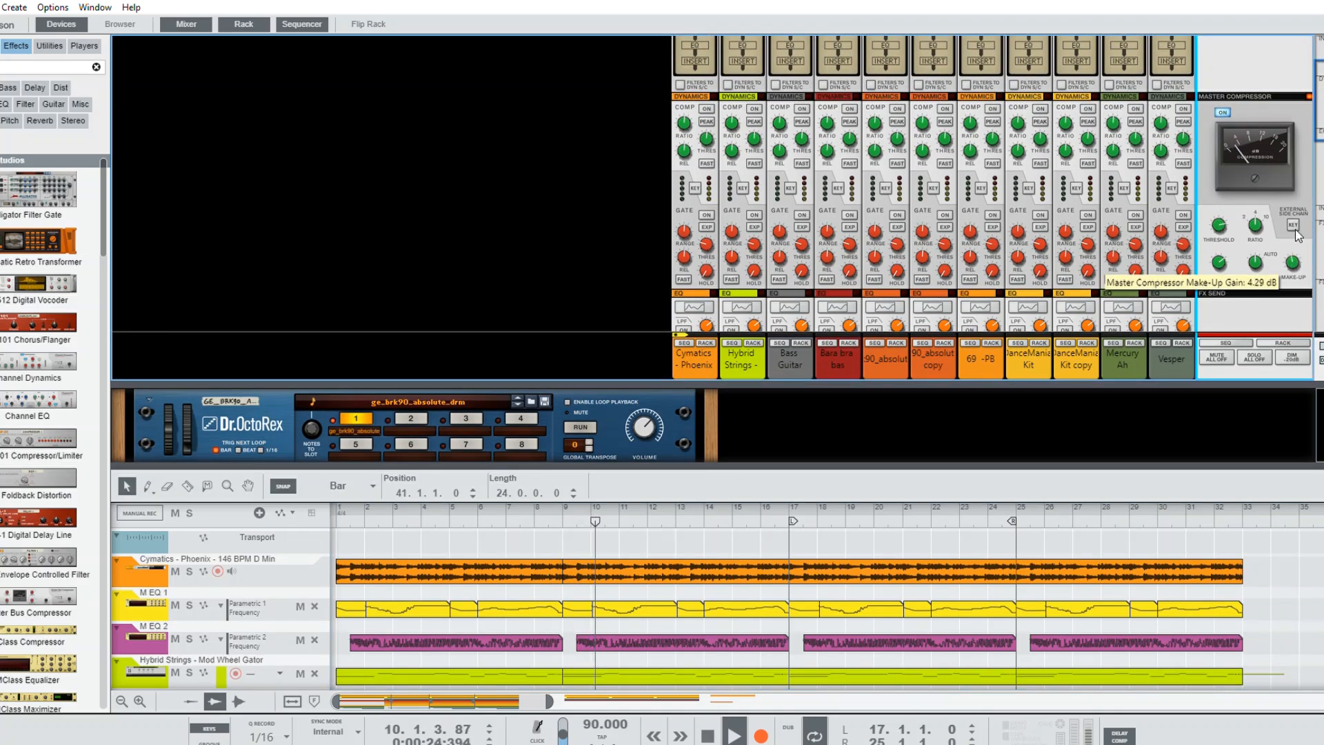
drag(1298, 260, 1299, 257)
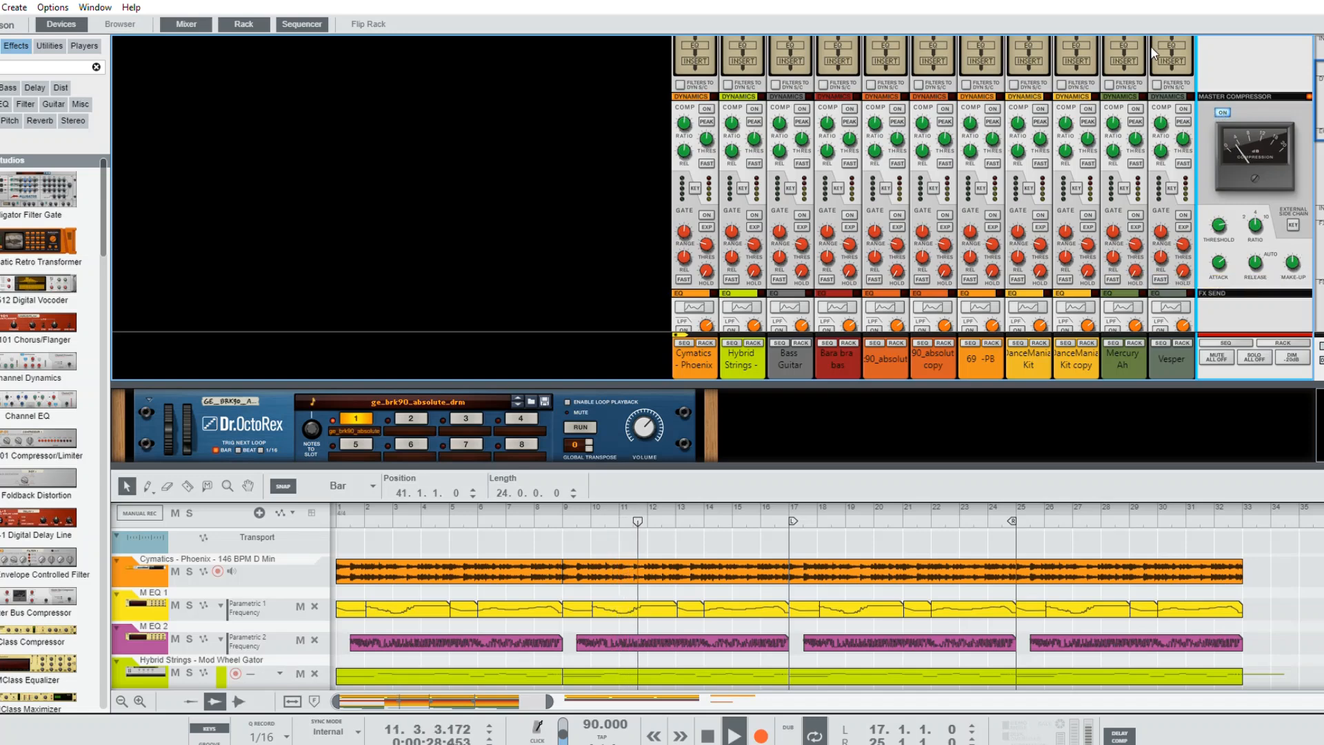
scroll(1084, 110, up, 2)
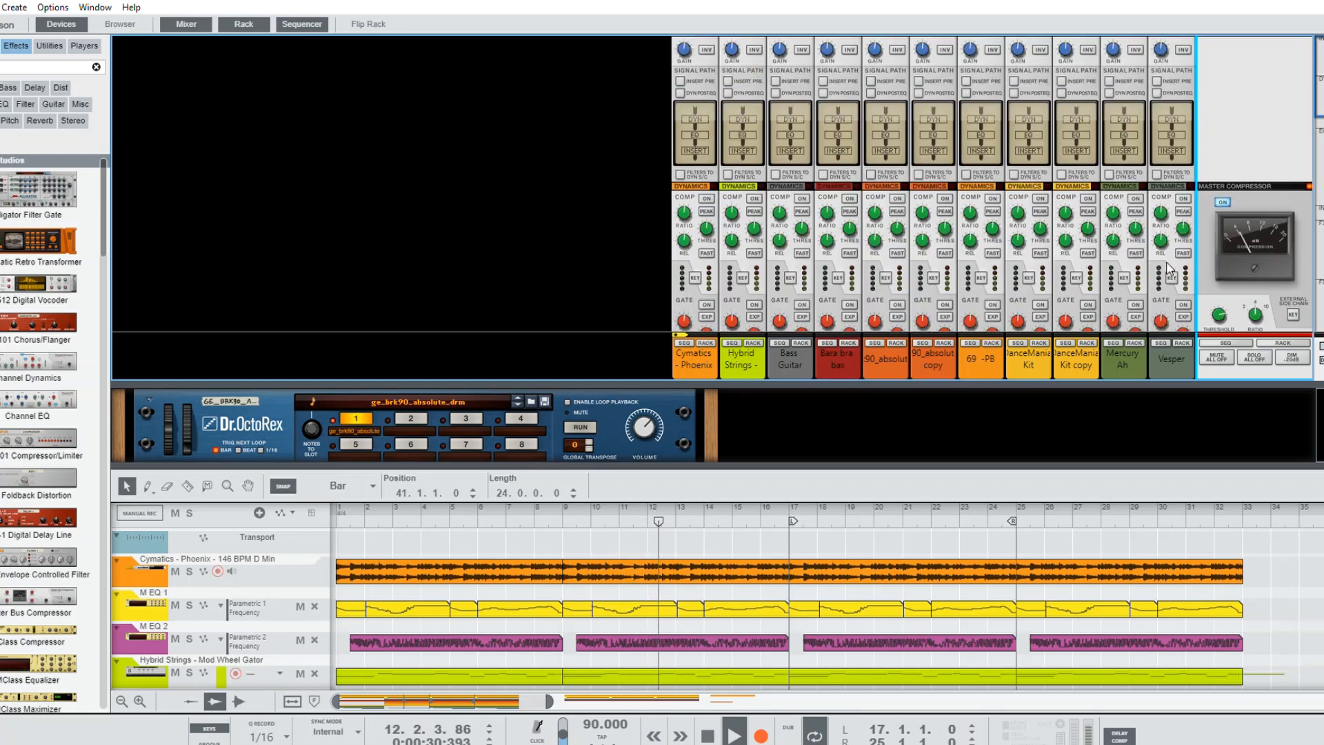
drag(1256, 394, 1257, 458)
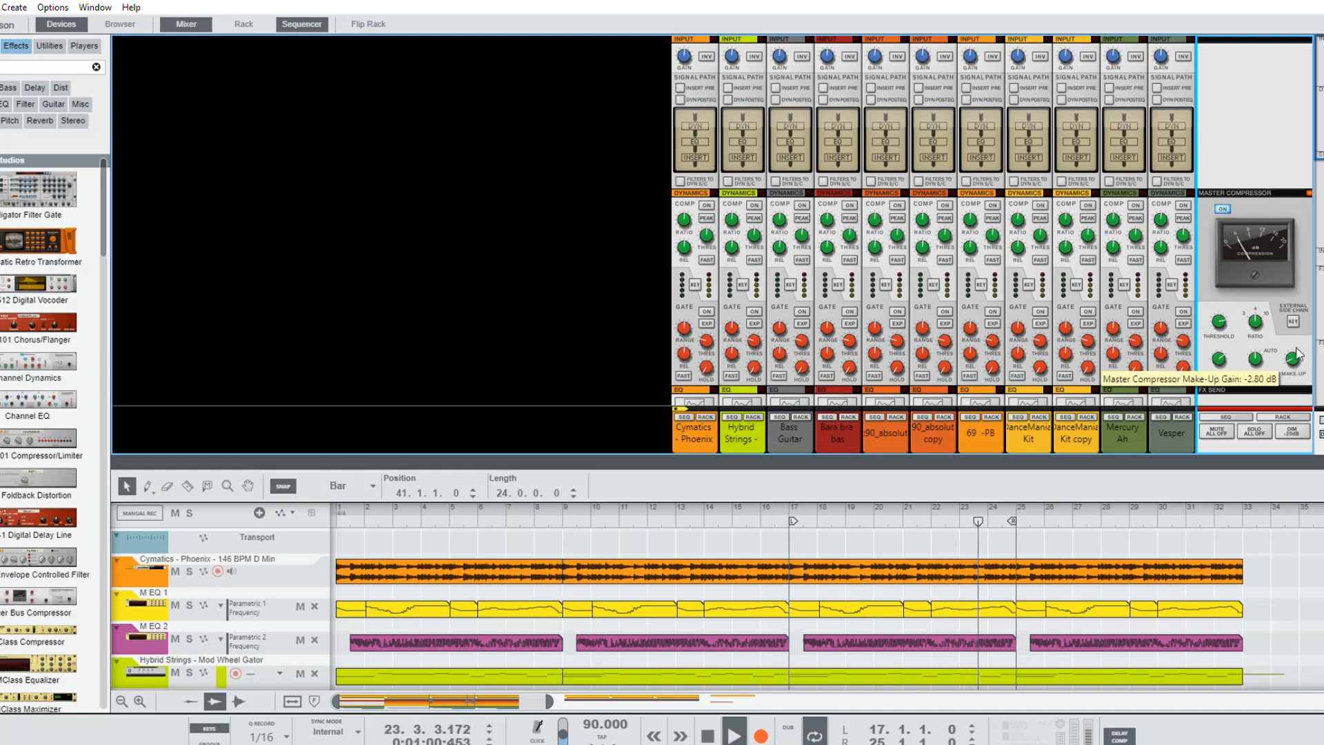
drag(1296, 355, 1297, 407)
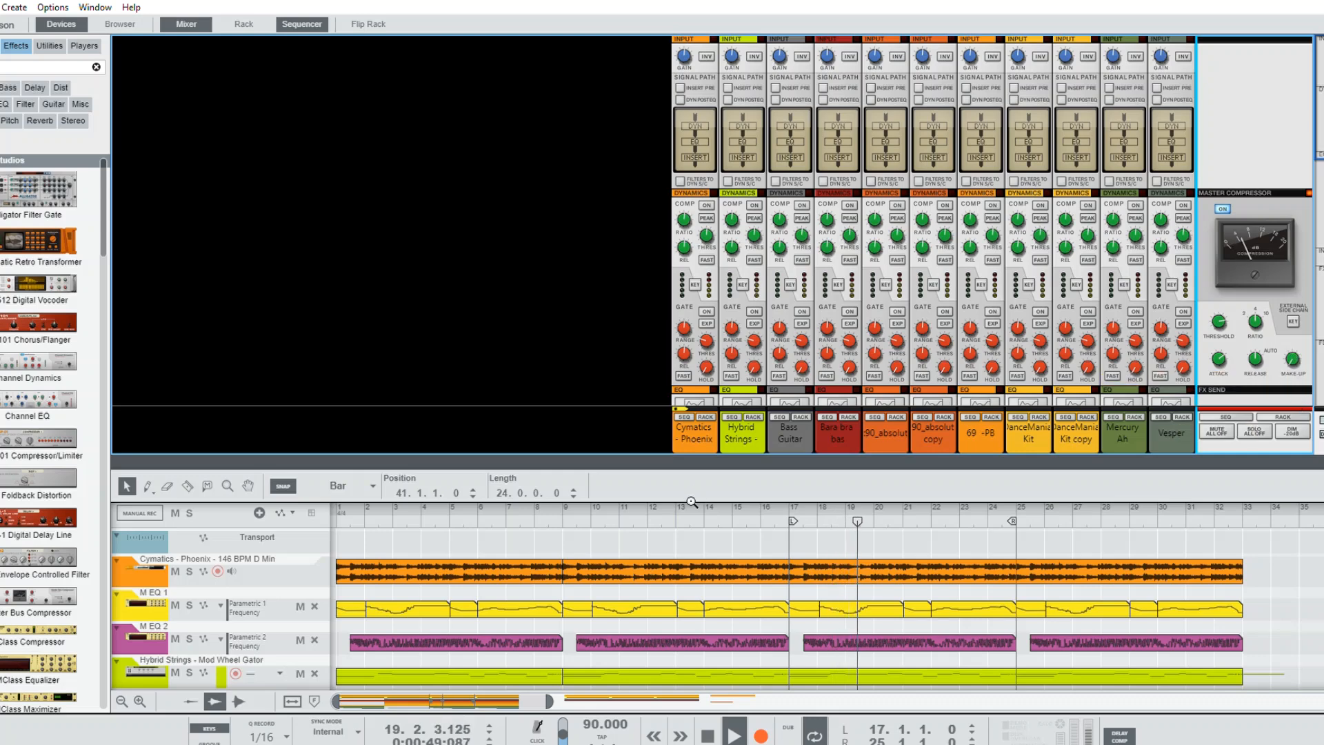
Step: Enlarge the sequencer area, clear the clip selection and solo the Cymatics - Phoenix audio track
drag(641, 460, 641, 193)
drag(659, 473, 752, 274)
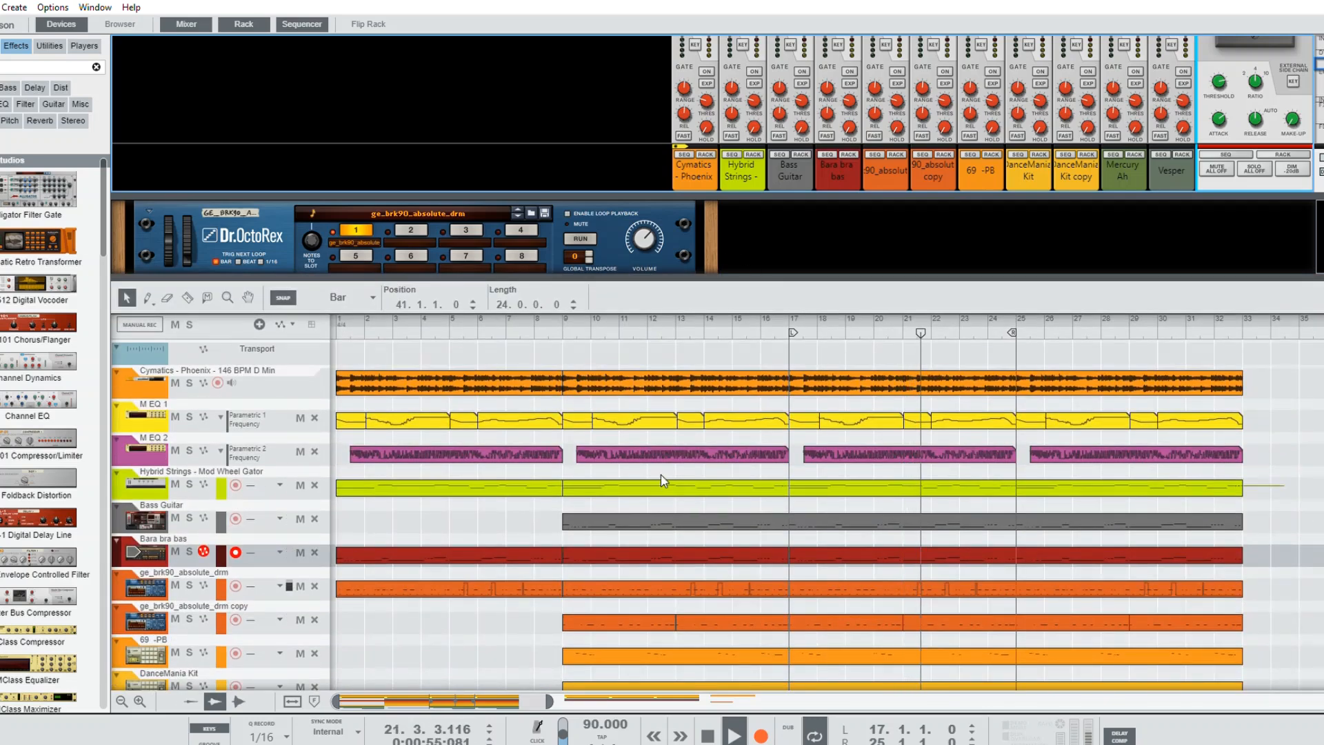
click(531, 605)
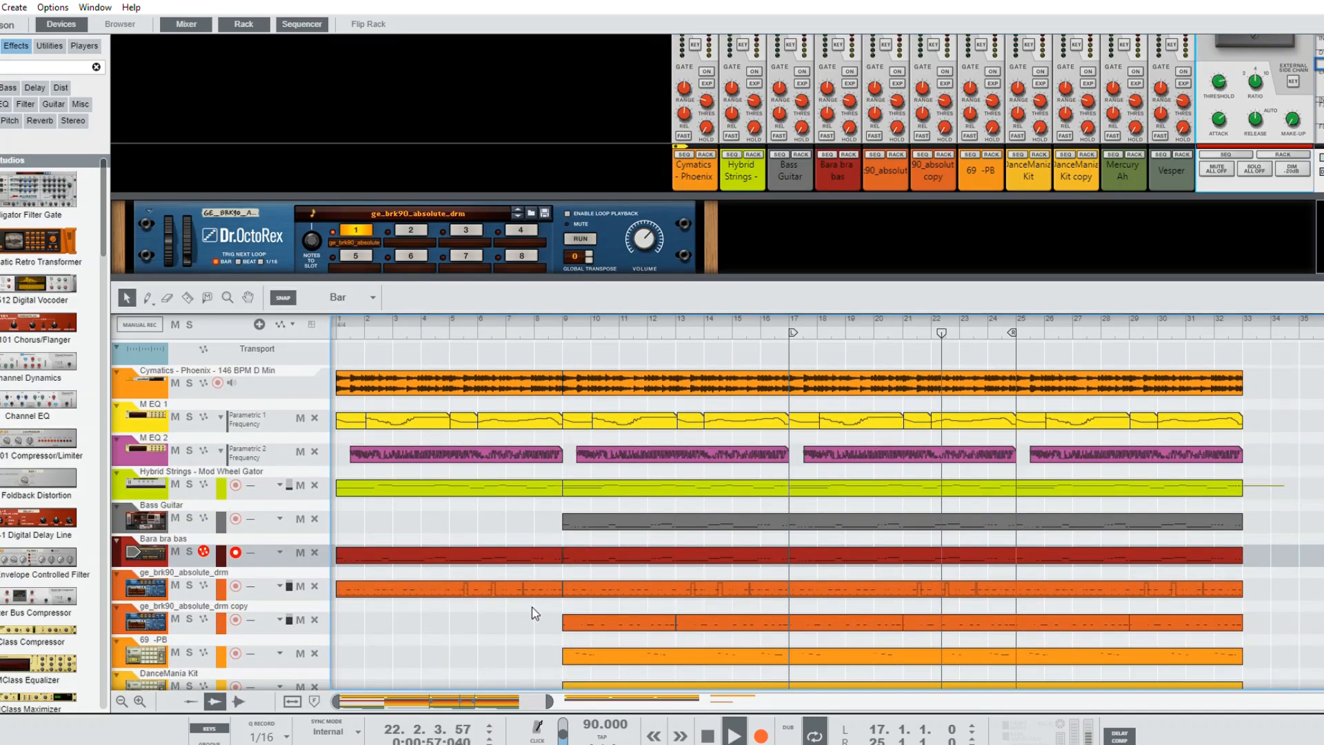
scroll(534, 610, down, 3)
scroll(537, 613, up, 3)
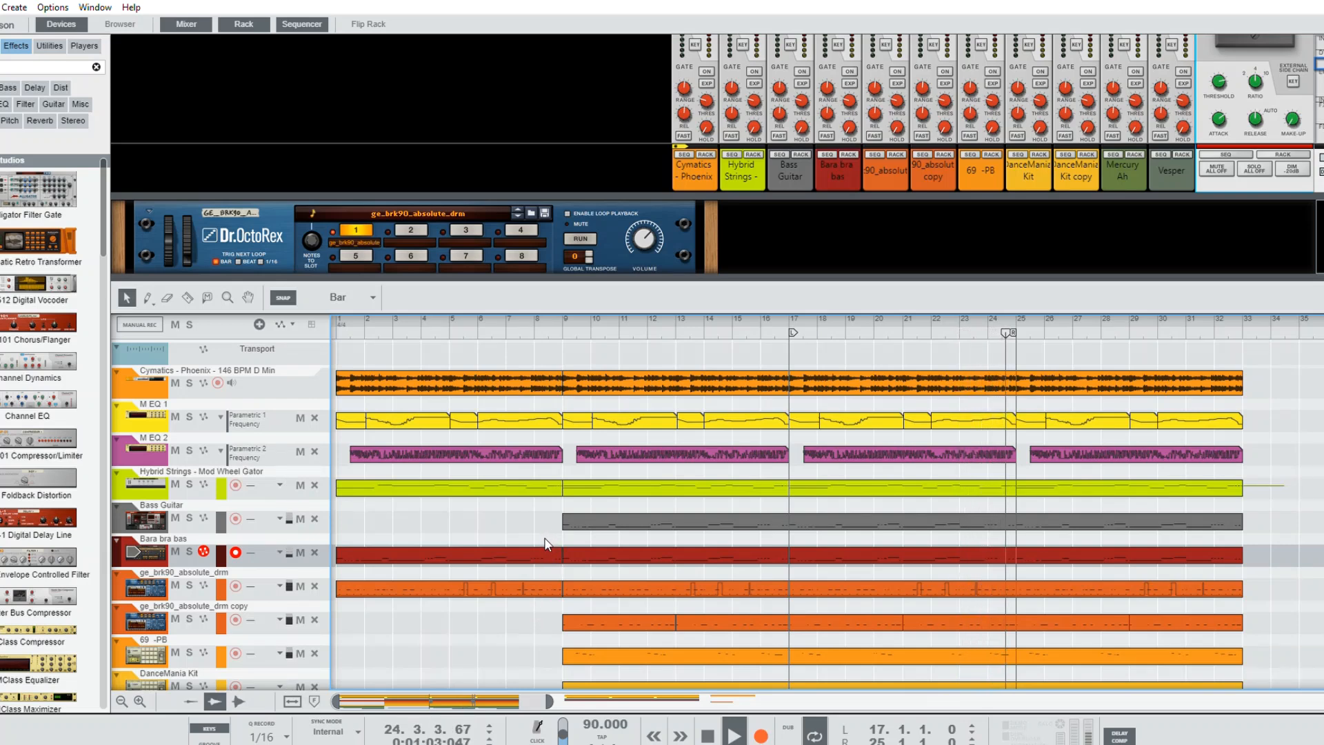
click(189, 382)
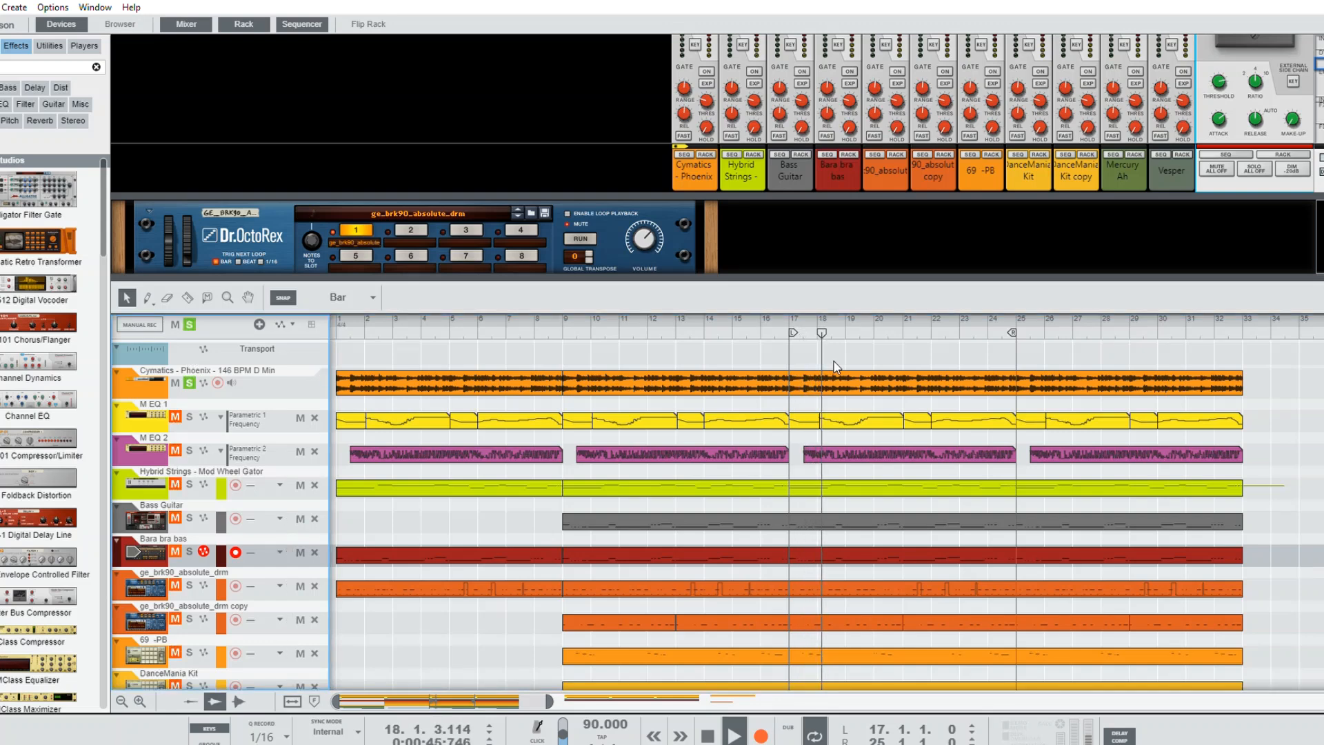
Step: Show the Cymatics - Phoenix track in an enlarged rack and examine its Ripley delay and two MClass Equalizers
click(168, 386)
drag(408, 279, 466, 474)
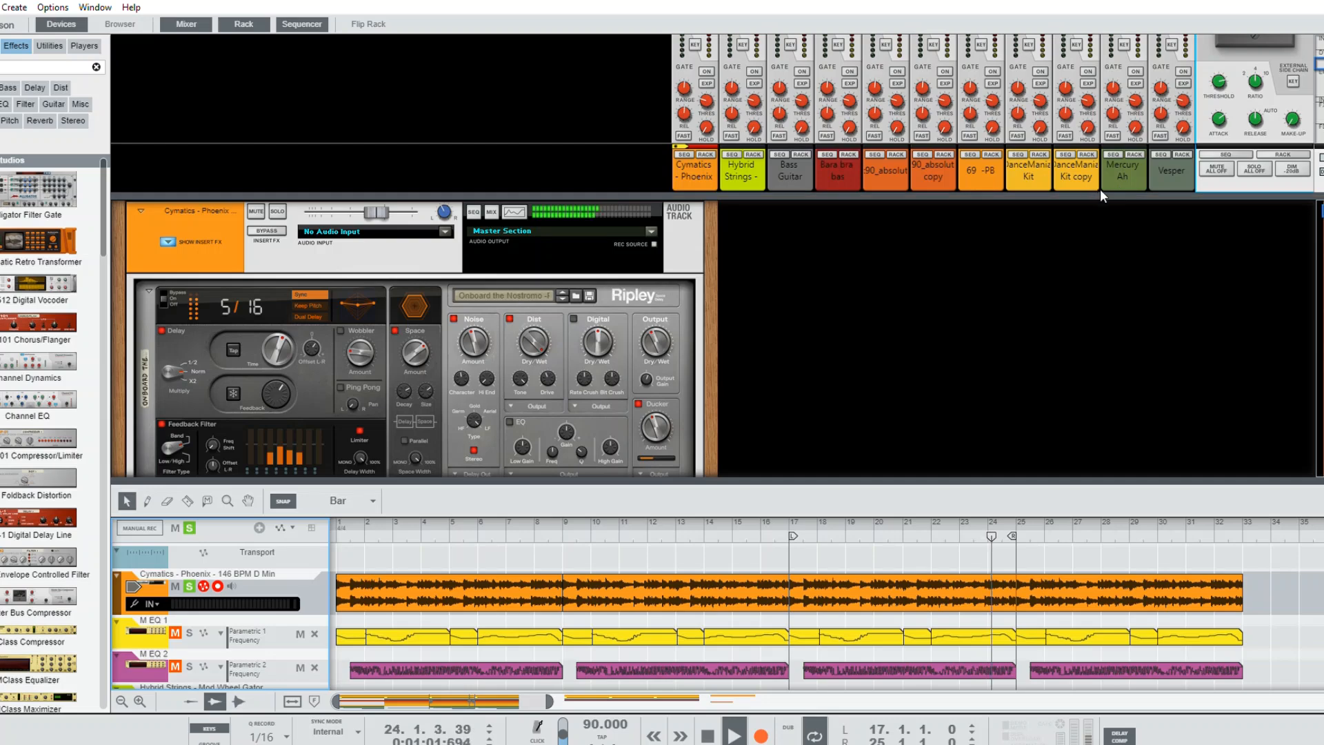
drag(1101, 196, 1075, 211)
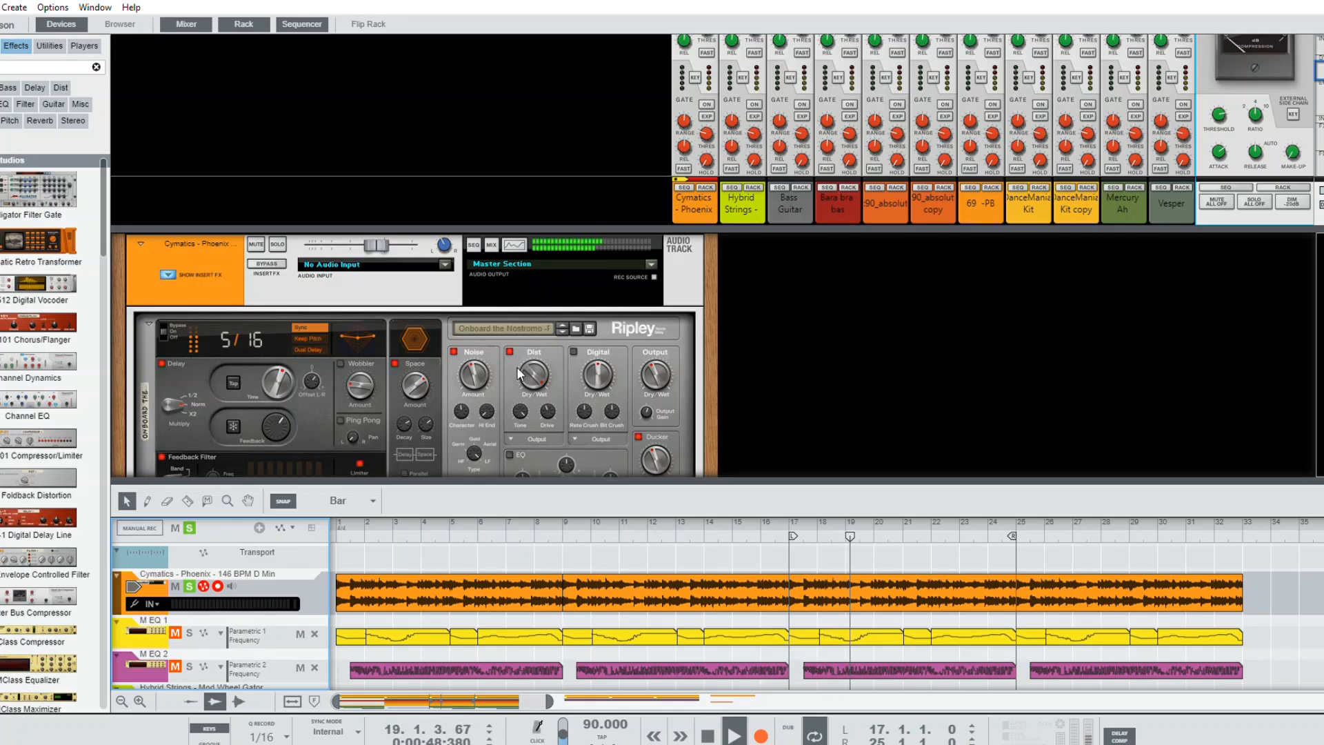
mouse_move(328, 480)
mouse_down()
mouse_move(341, 424)
mouse_move(342, 471)
mouse_up()
click(394, 286)
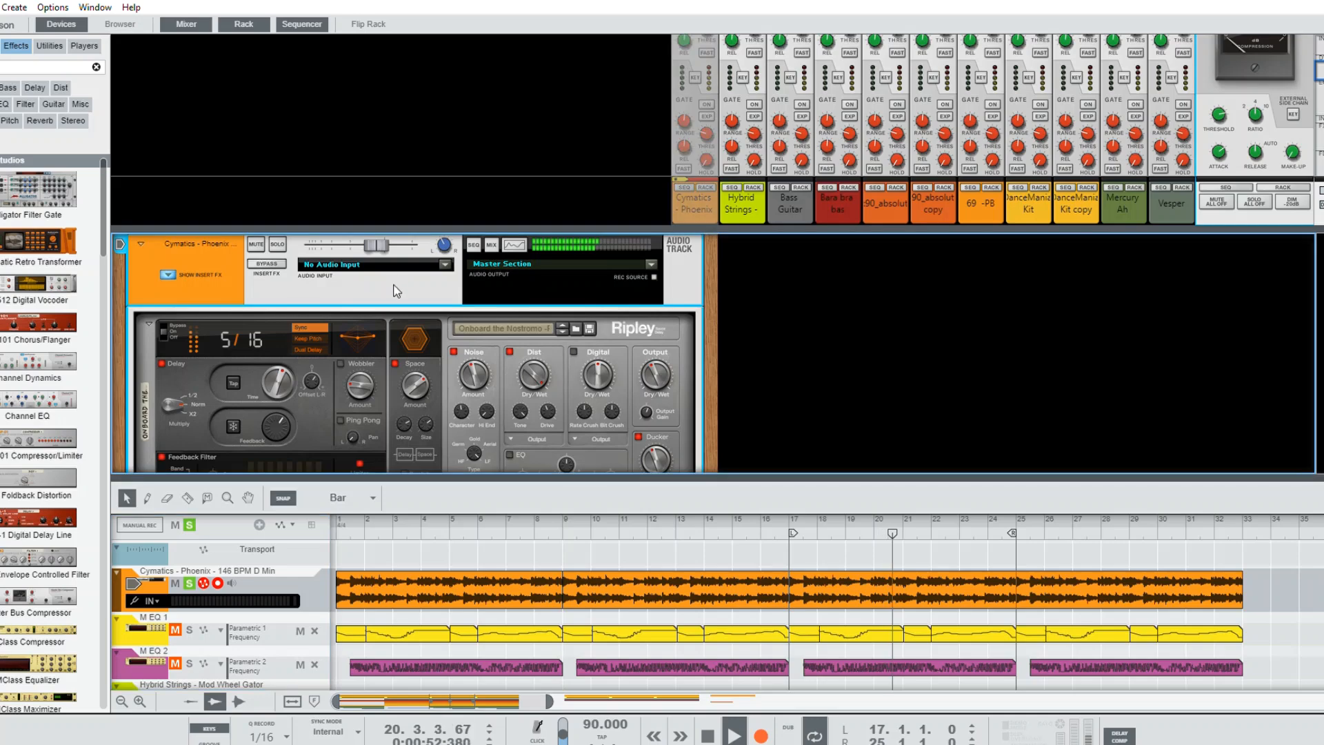
scroll(165, 364, up, 2)
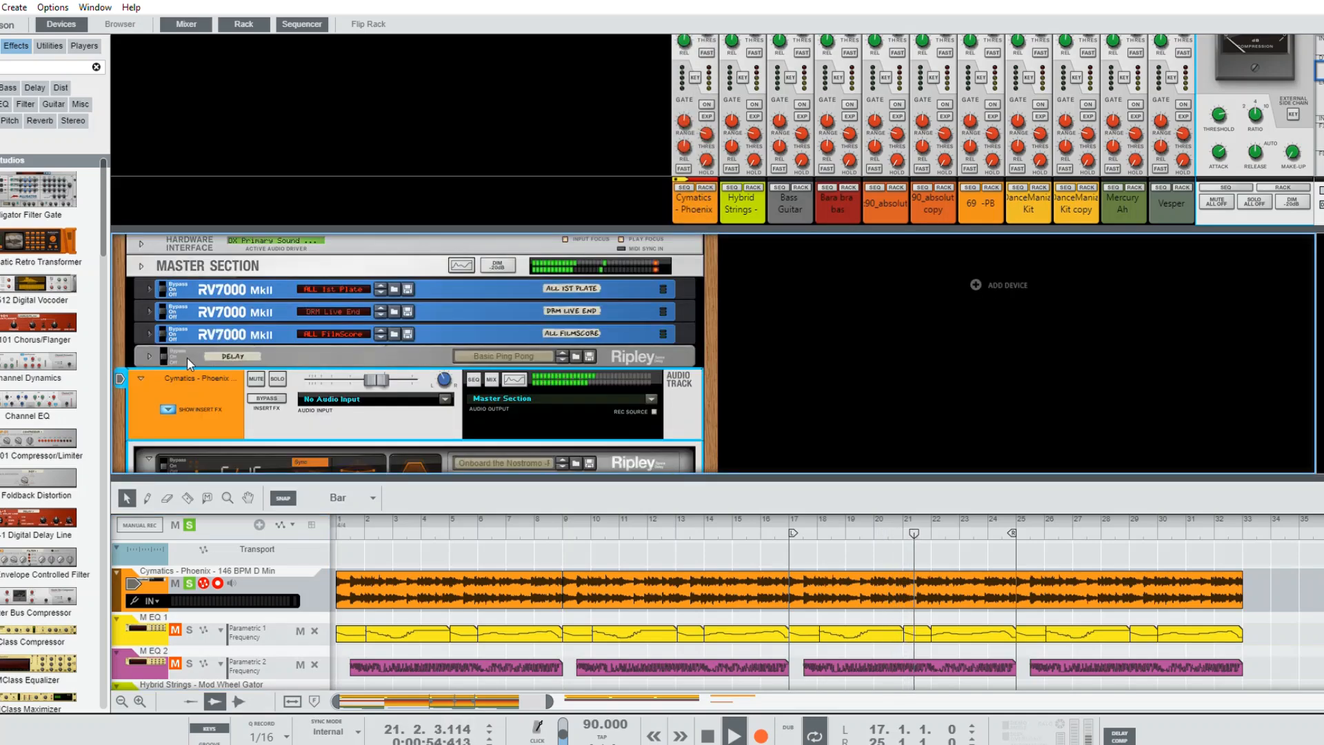
scroll(188, 359, down, 8)
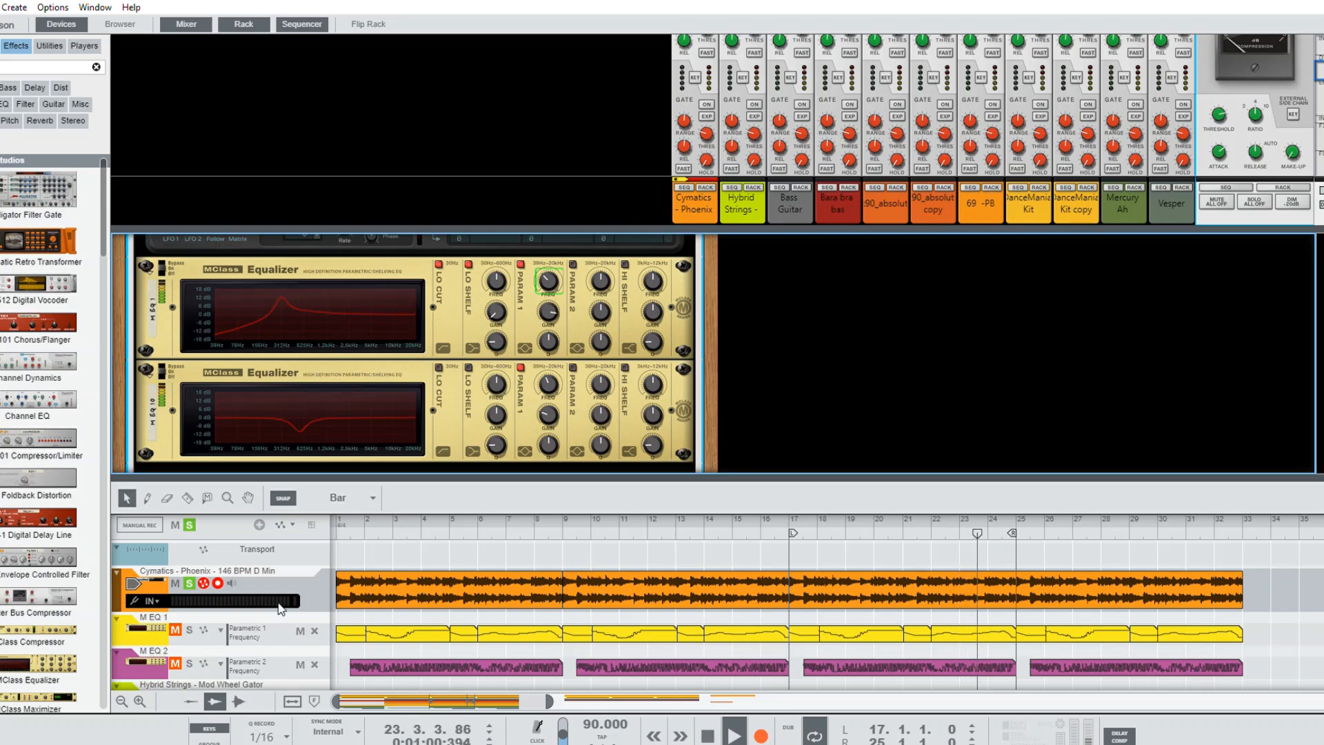
Step: Solo M EQ 1 alongside the Cymatics - Phoenix track and bring that track's devices into view in the rack
click(190, 619)
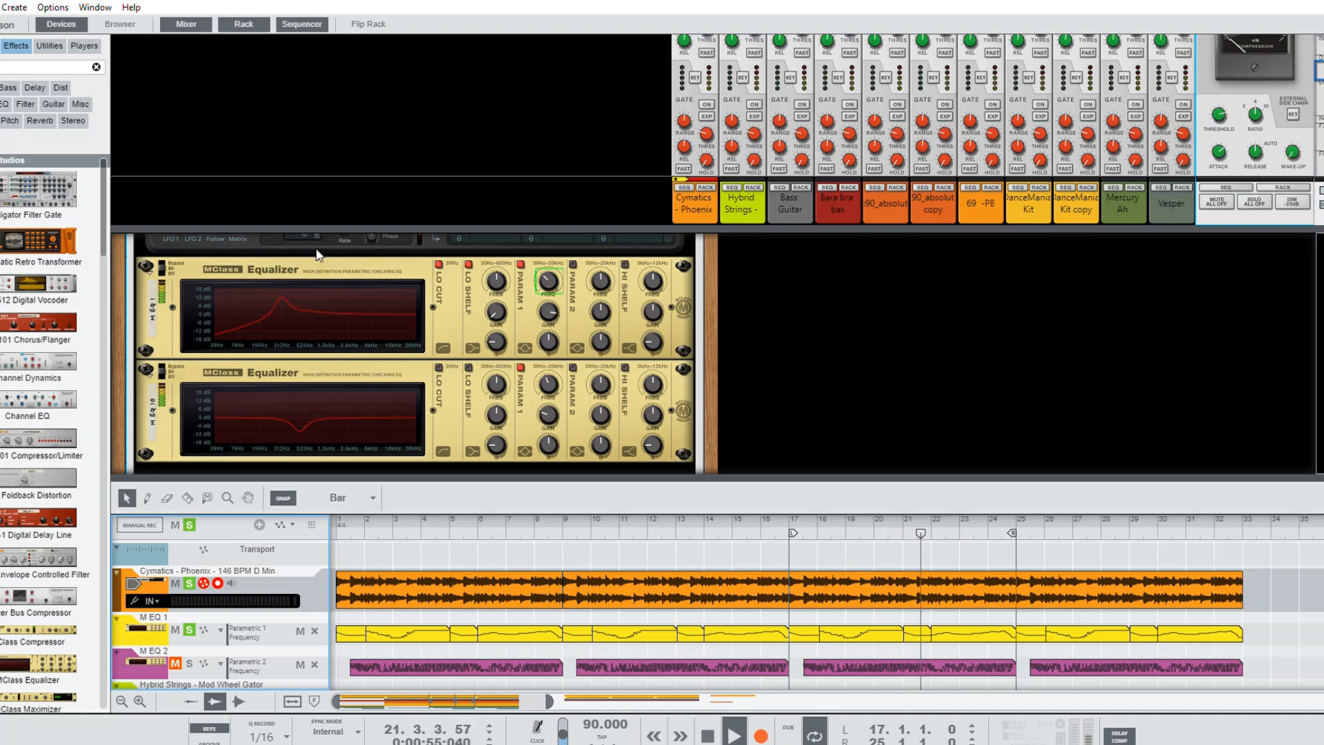
click(191, 578)
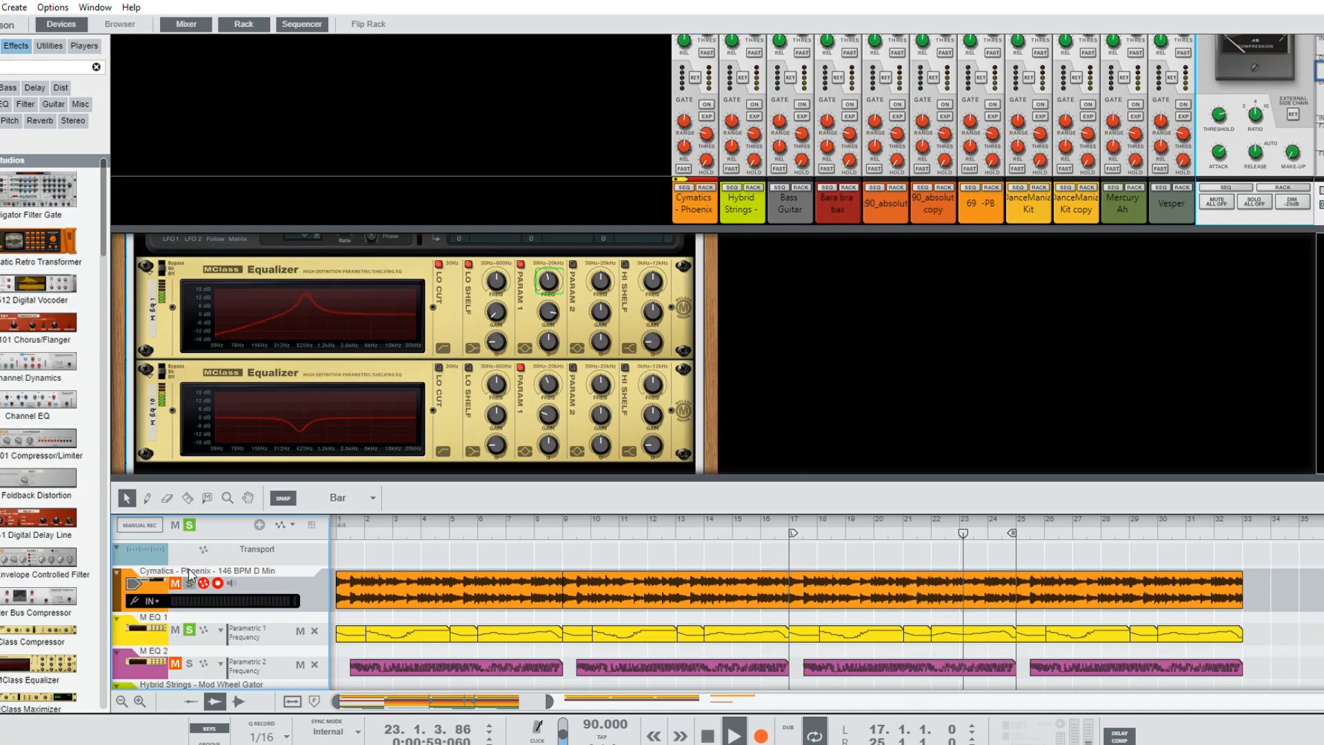
click(190, 579)
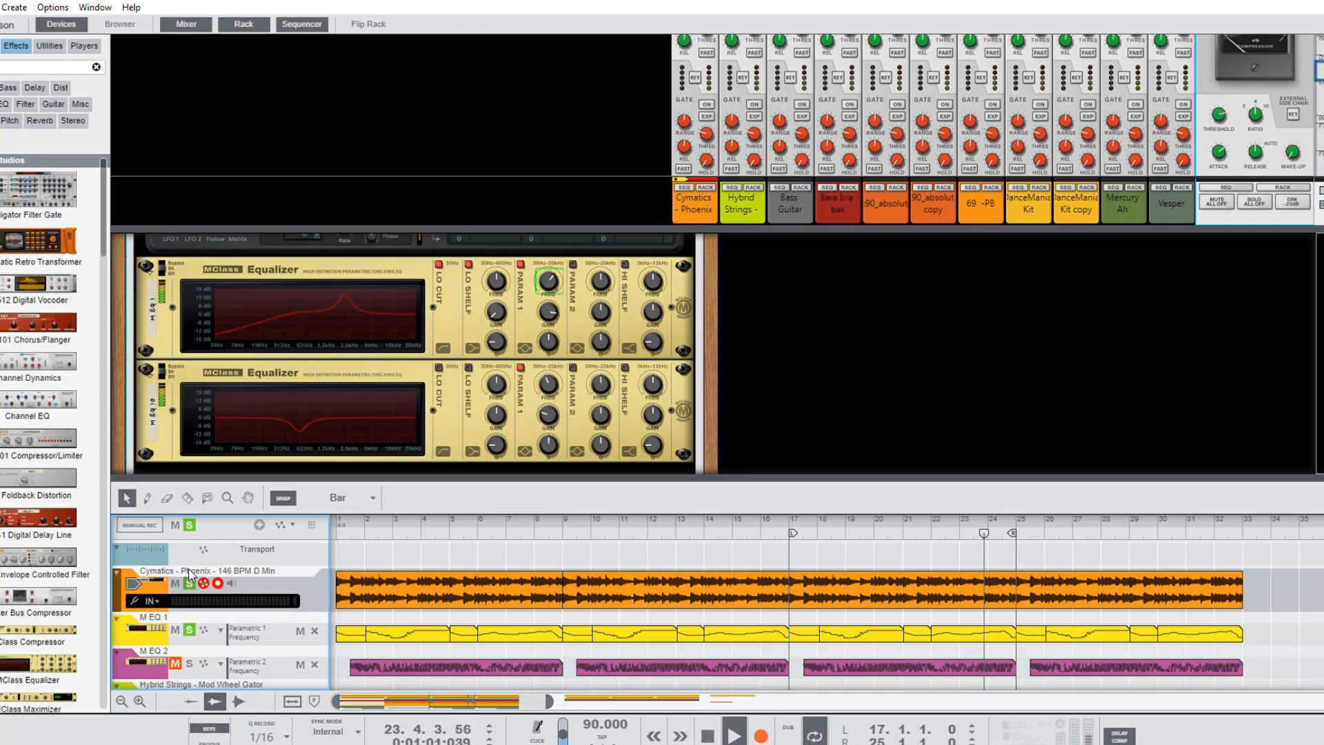
click(194, 572)
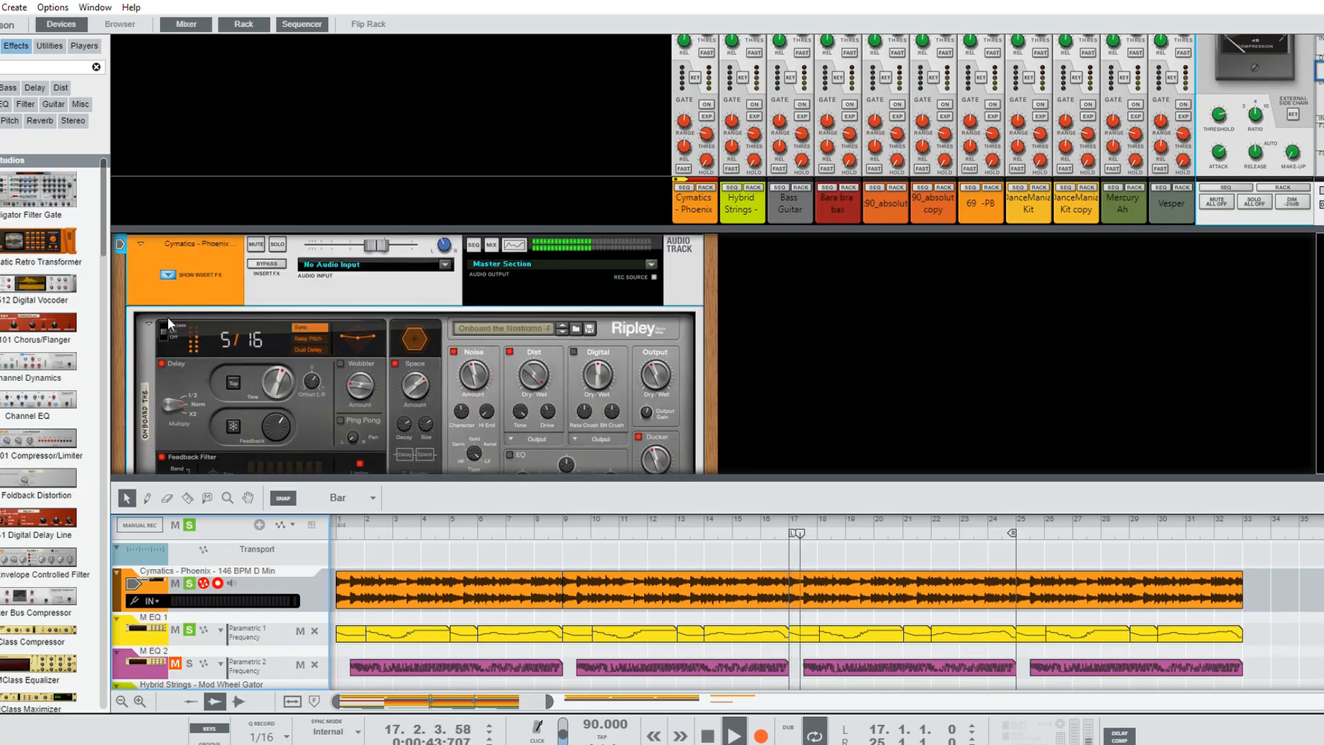
Step: Bypass the Ripley delay and both MClass Equalizers on the Cymatics - Phoenix track
click(164, 317)
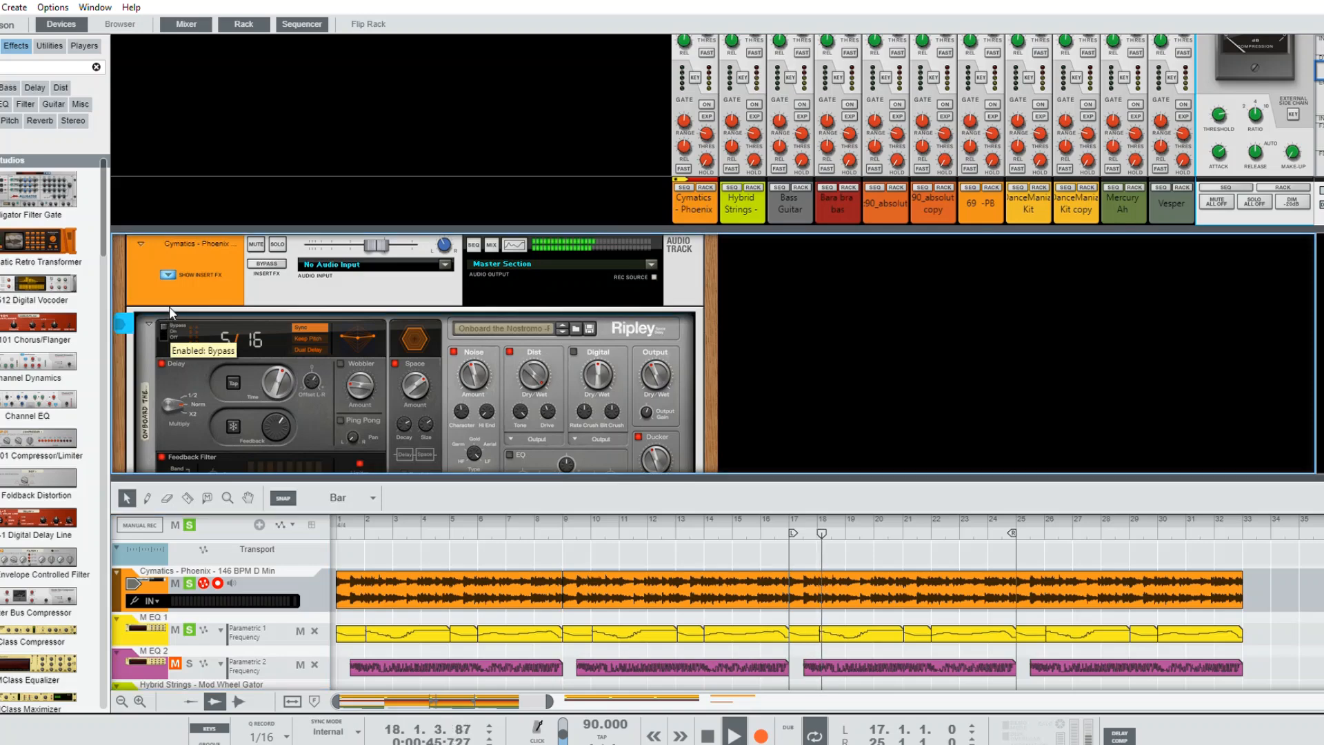
scroll(250, 368, down, 3)
click(167, 383)
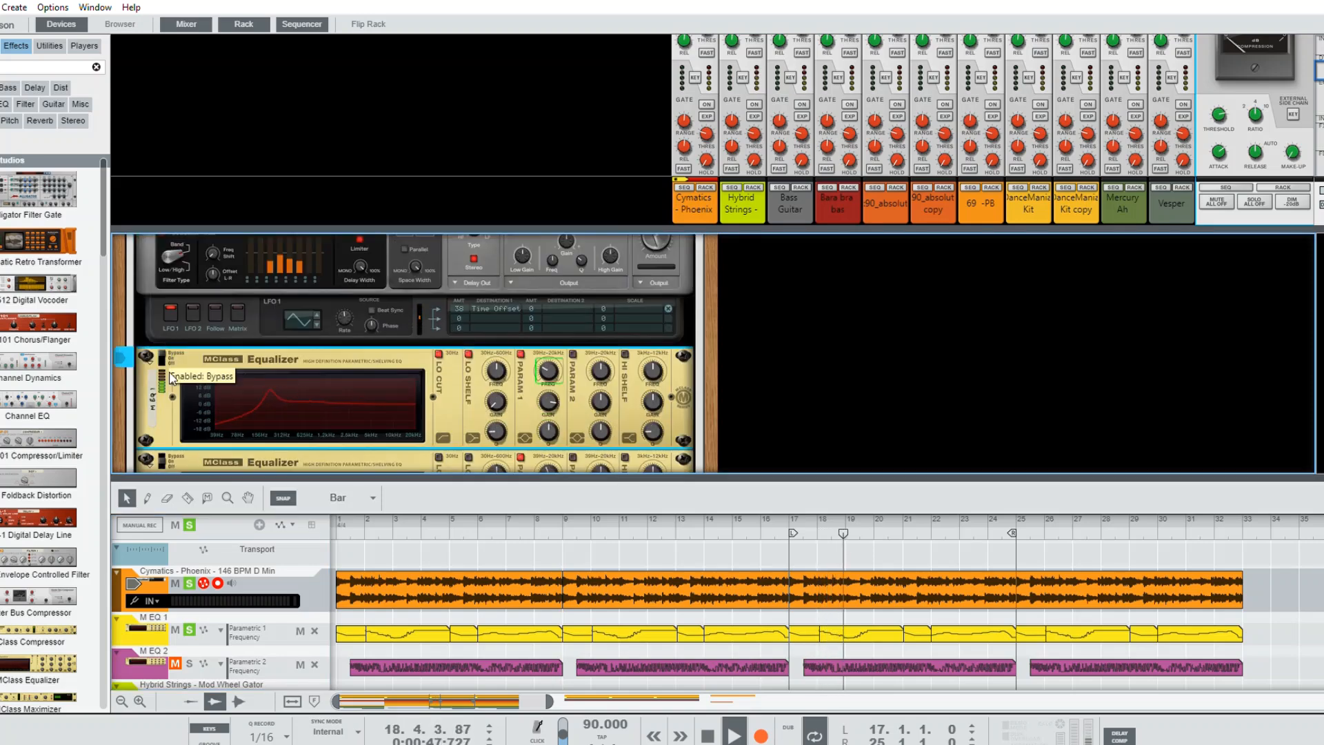
click(169, 455)
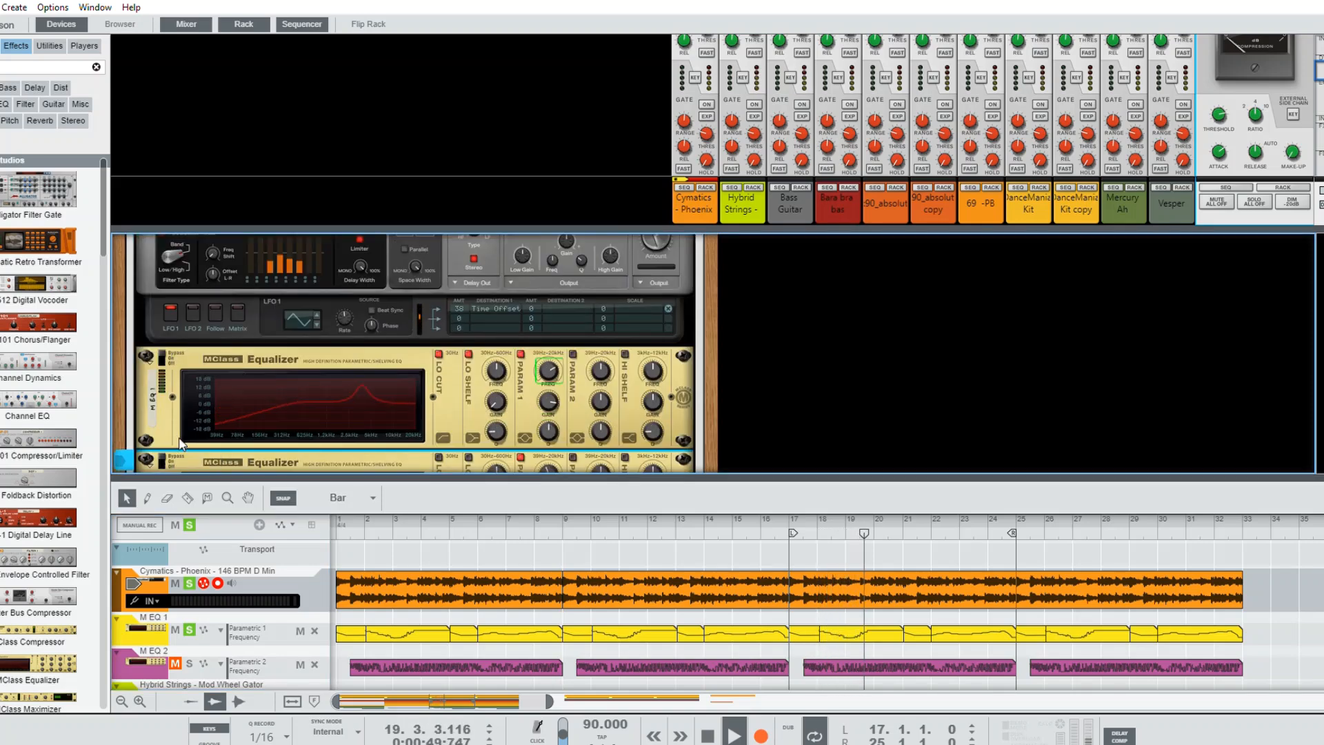
Step: Switch both MClass Equalizers and the Ripley delay on the Cymatics - Phoenix track back on
click(164, 345)
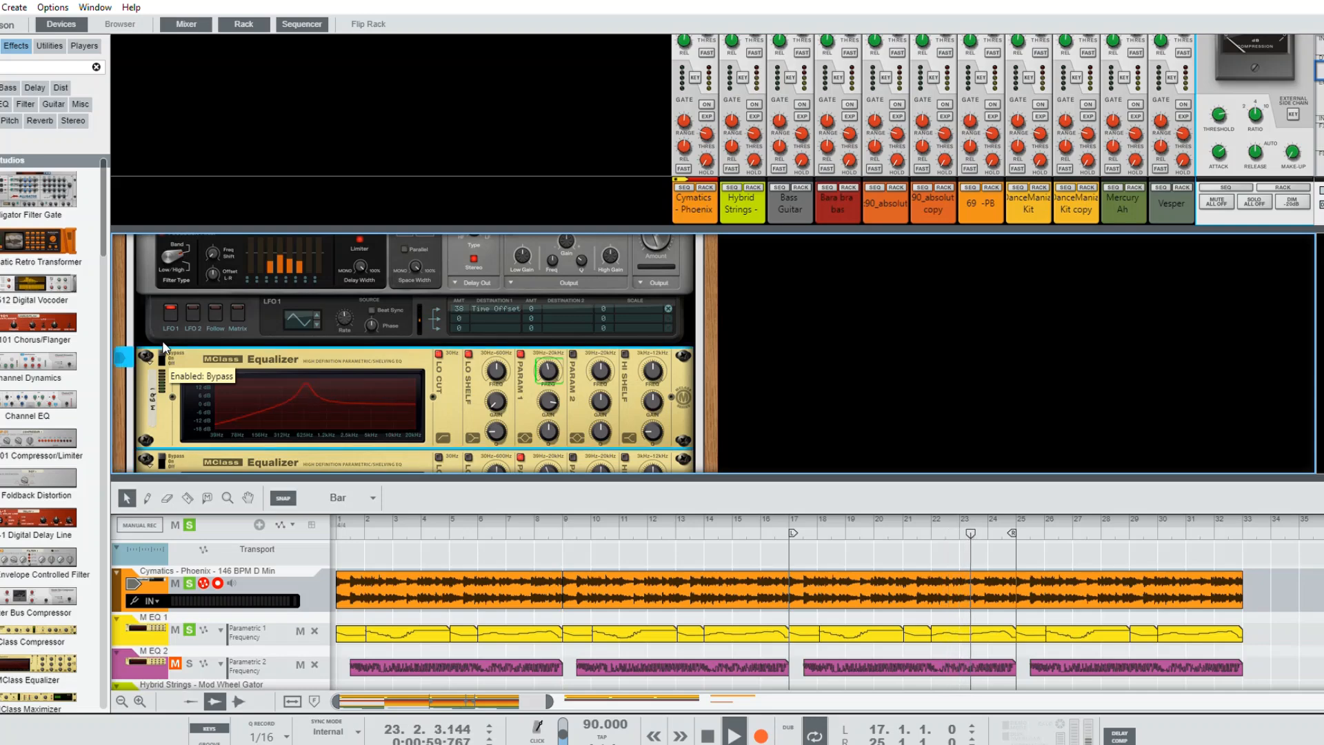
click(187, 457)
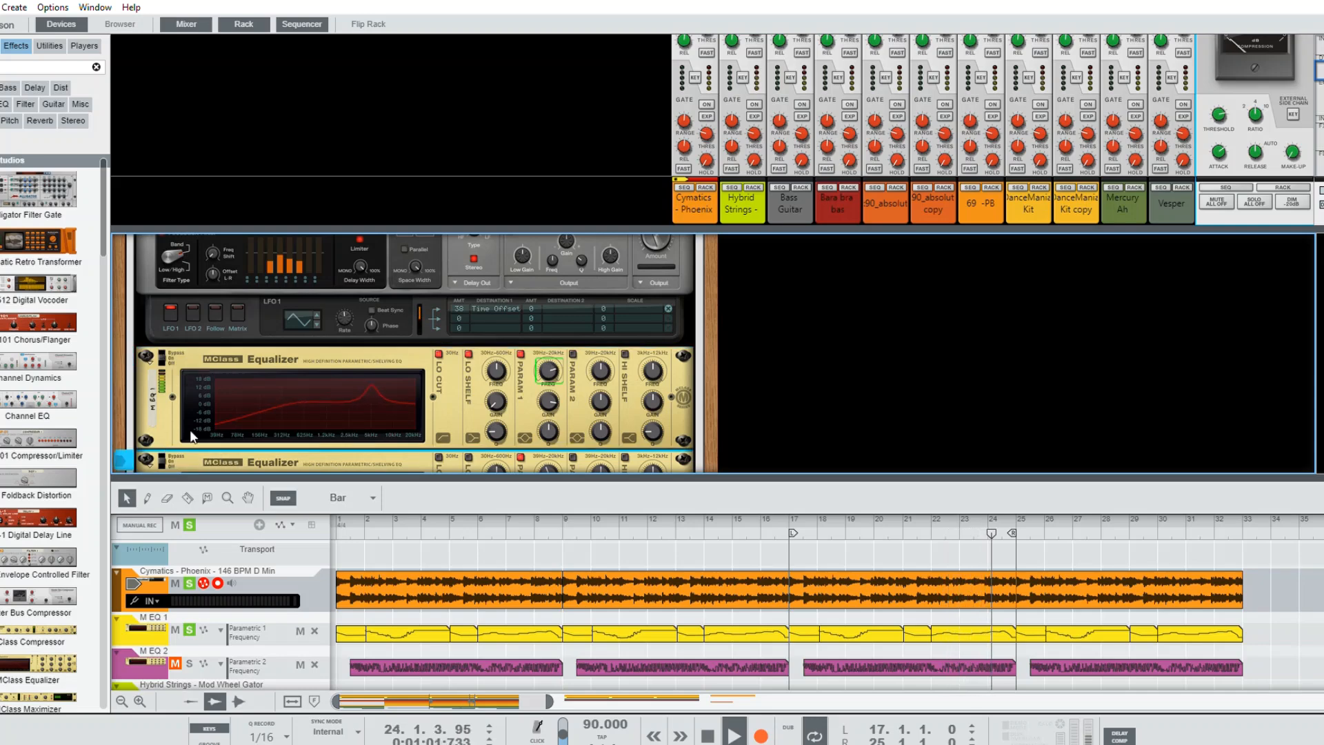
scroll(374, 396, up, 5)
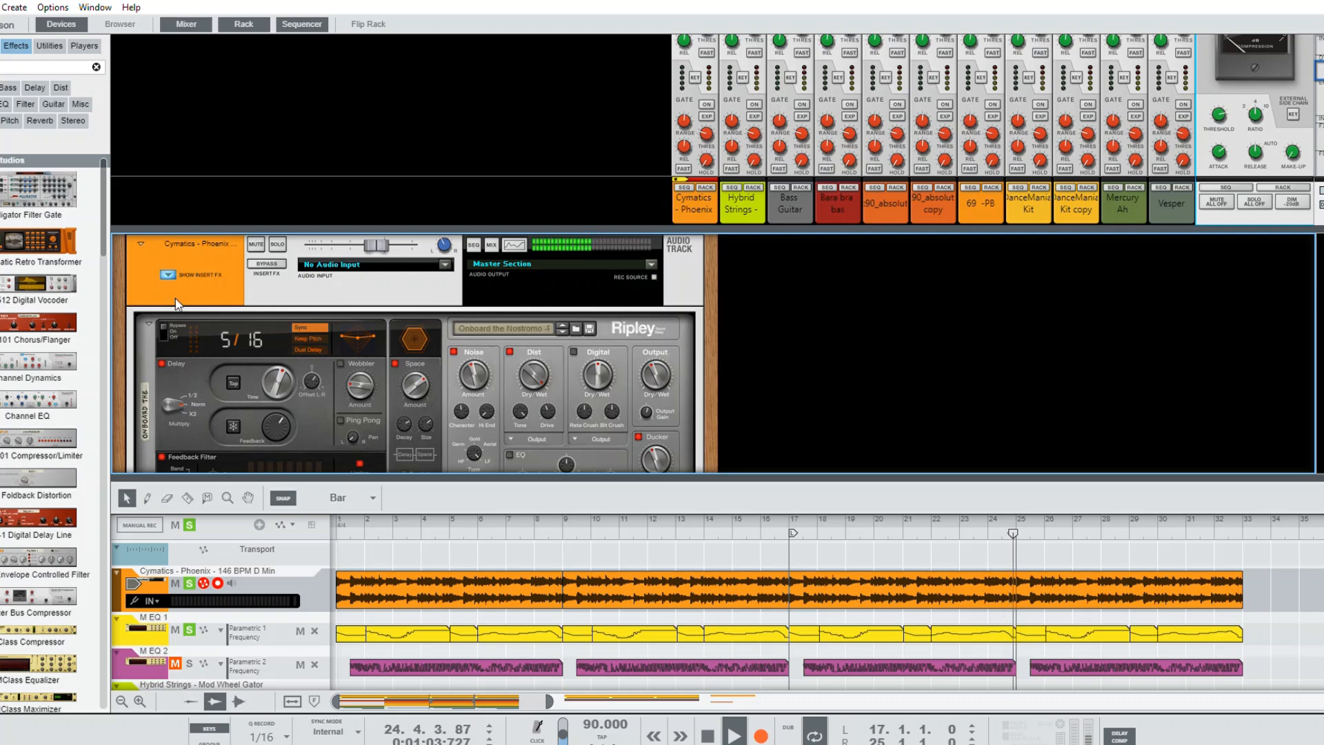
click(164, 314)
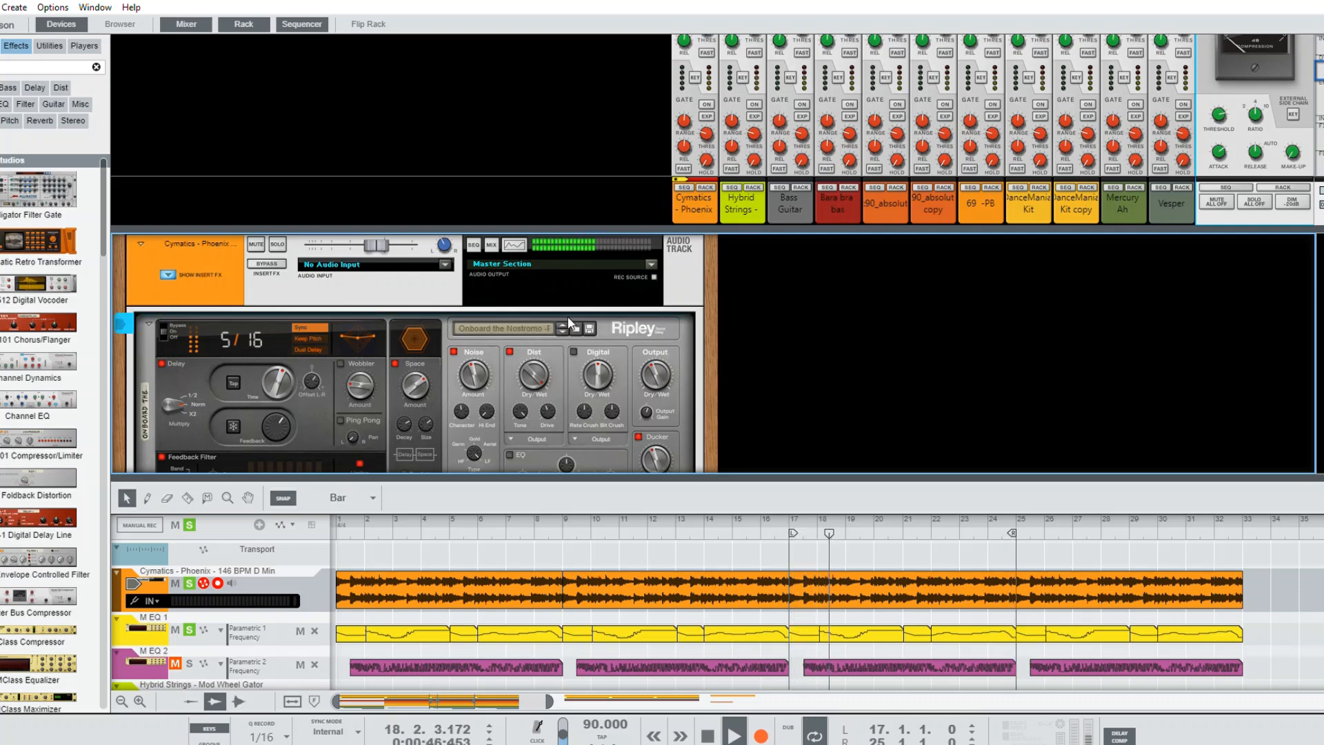
Step: Examine the Ripley delay settings and the M EQ 1 equalizer's moving curve on the Cymatics - Phoenix track during playback
scroll(441, 365, down, 5)
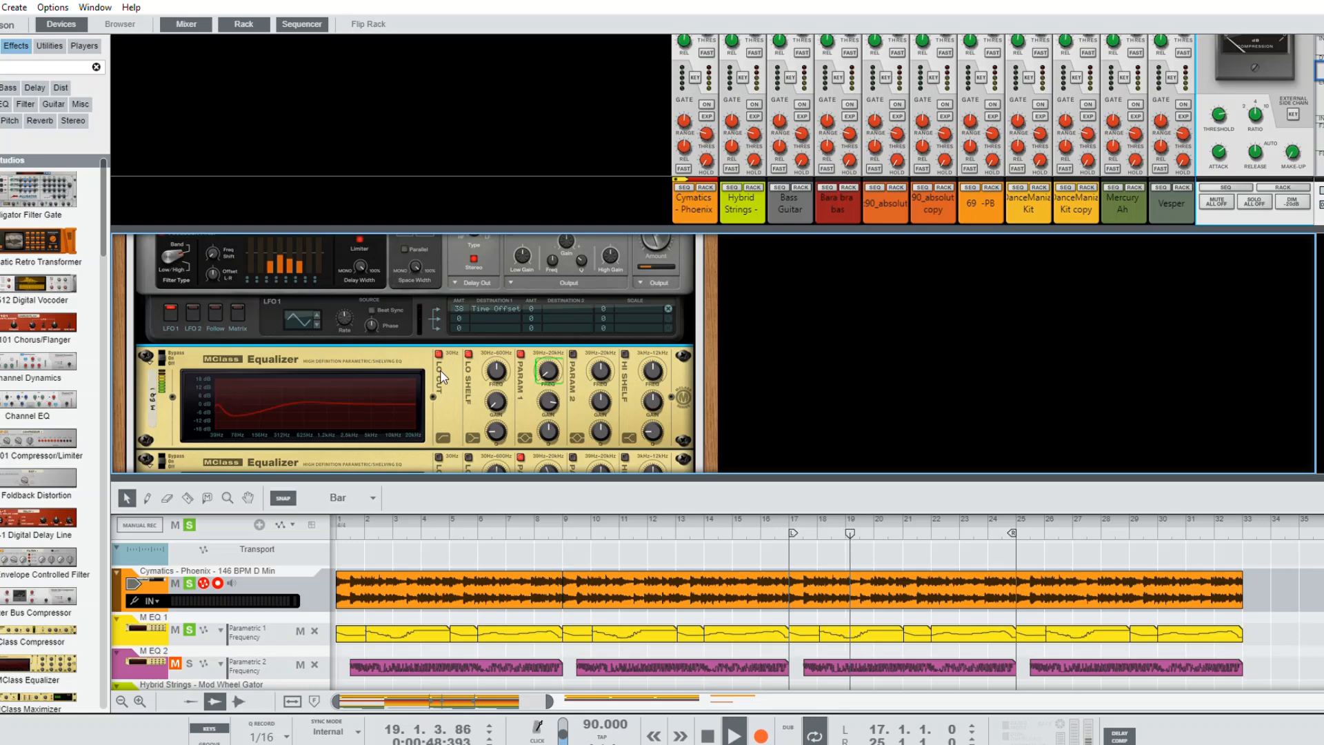
scroll(428, 344, up, 5)
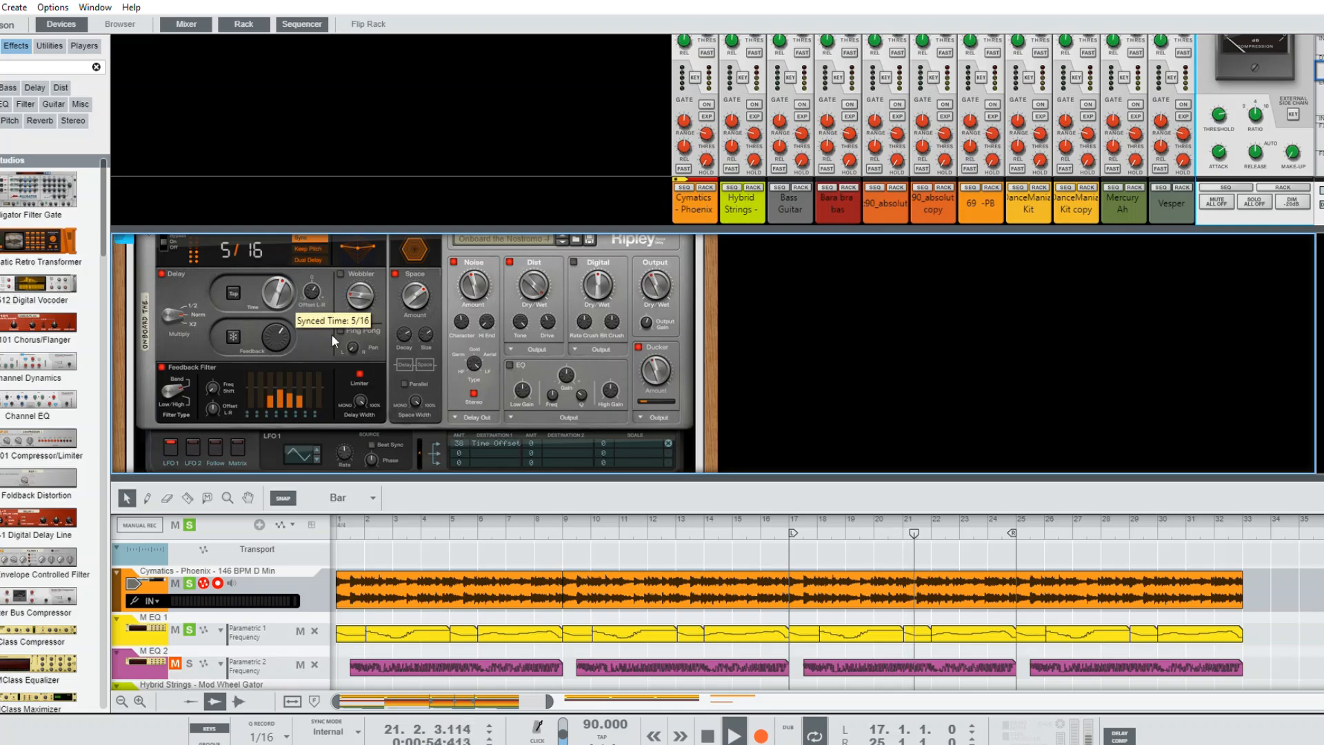
scroll(413, 379, down, 3)
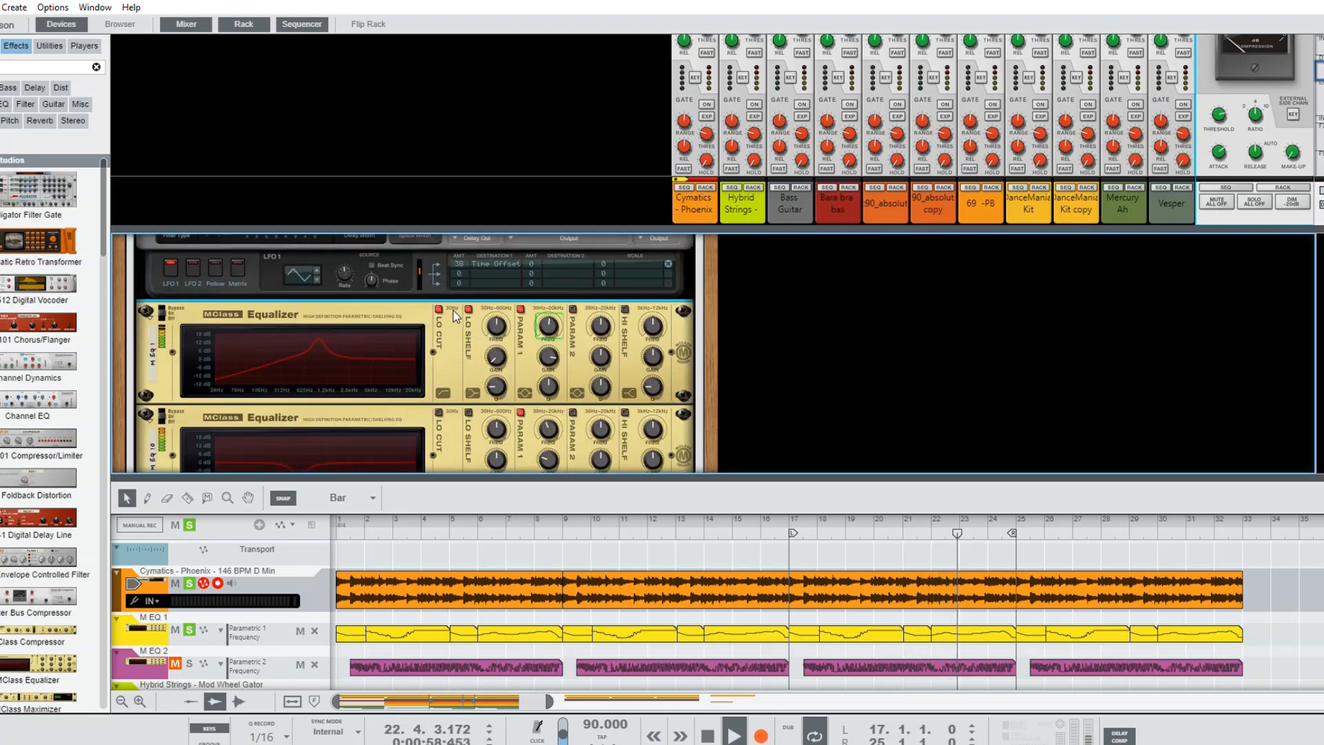
click(455, 330)
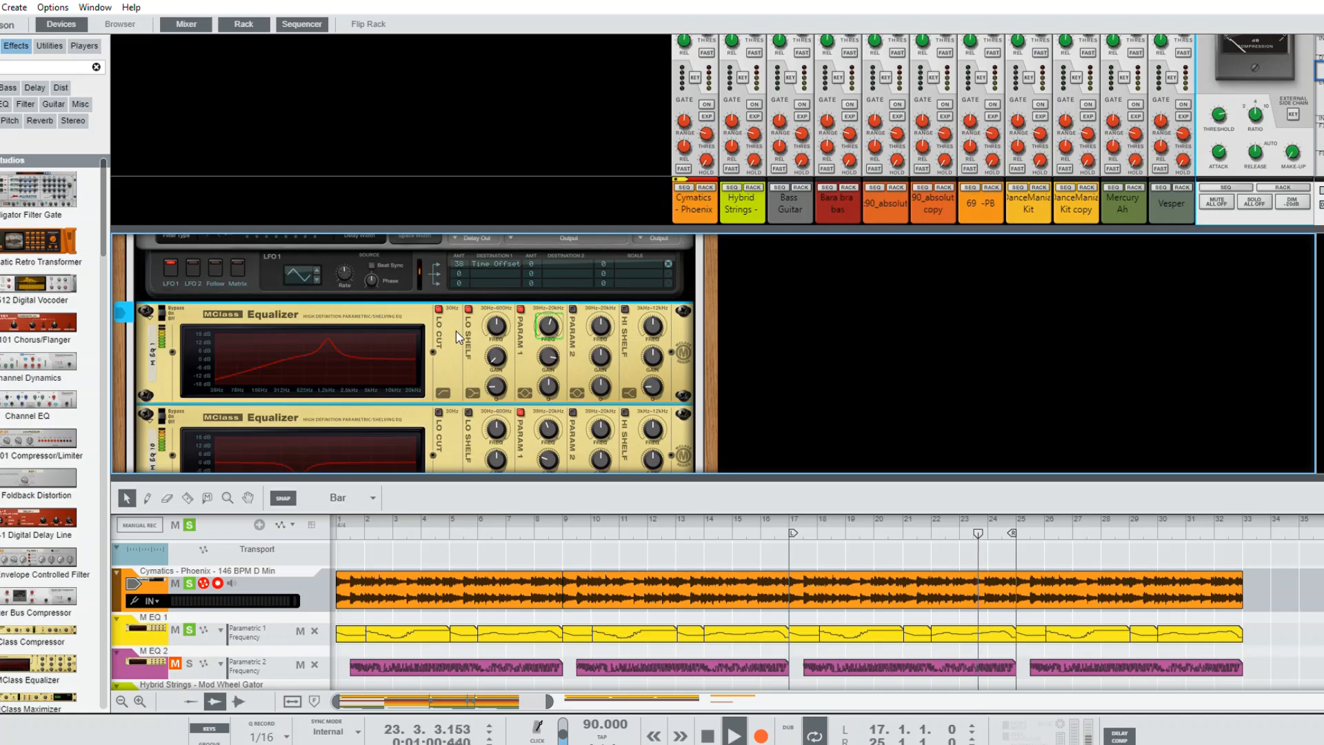
scroll(219, 264, up, 5)
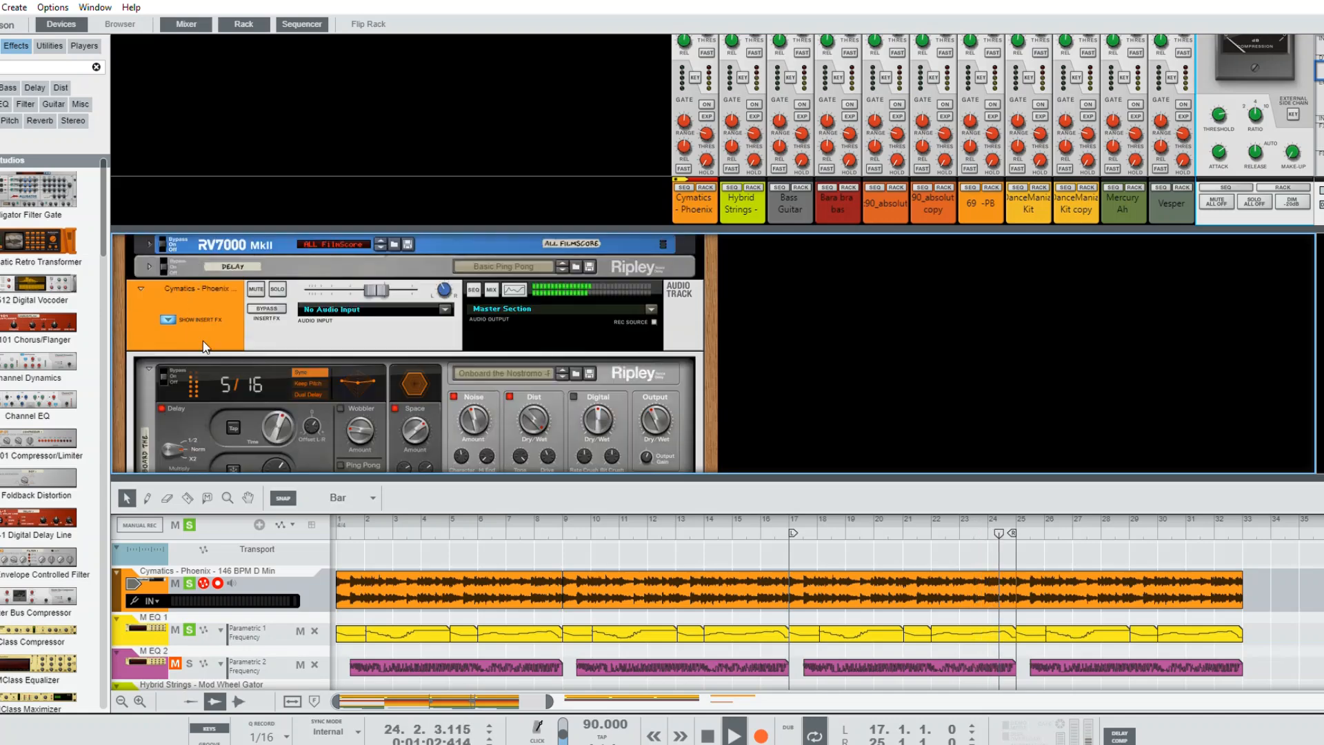
scroll(196, 346, down, 4)
scroll(353, 408, up, 3)
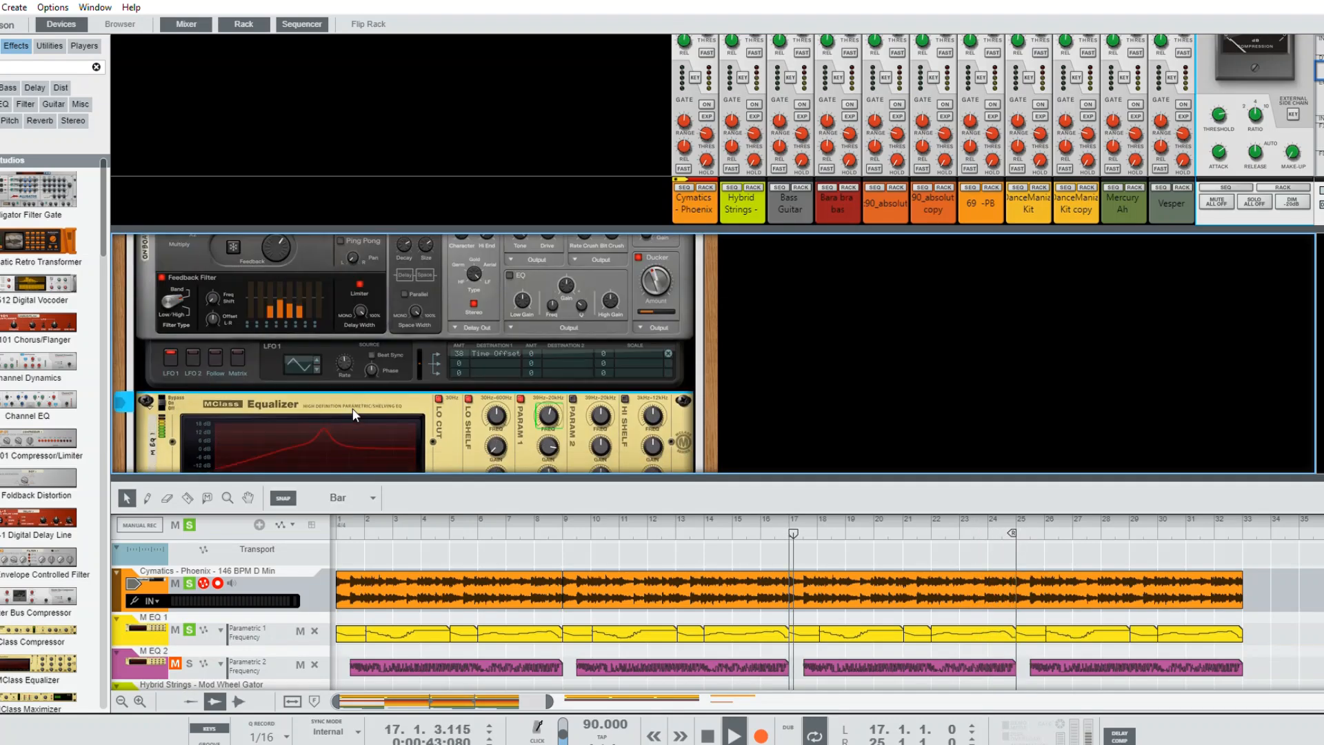
scroll(282, 342, up, 2)
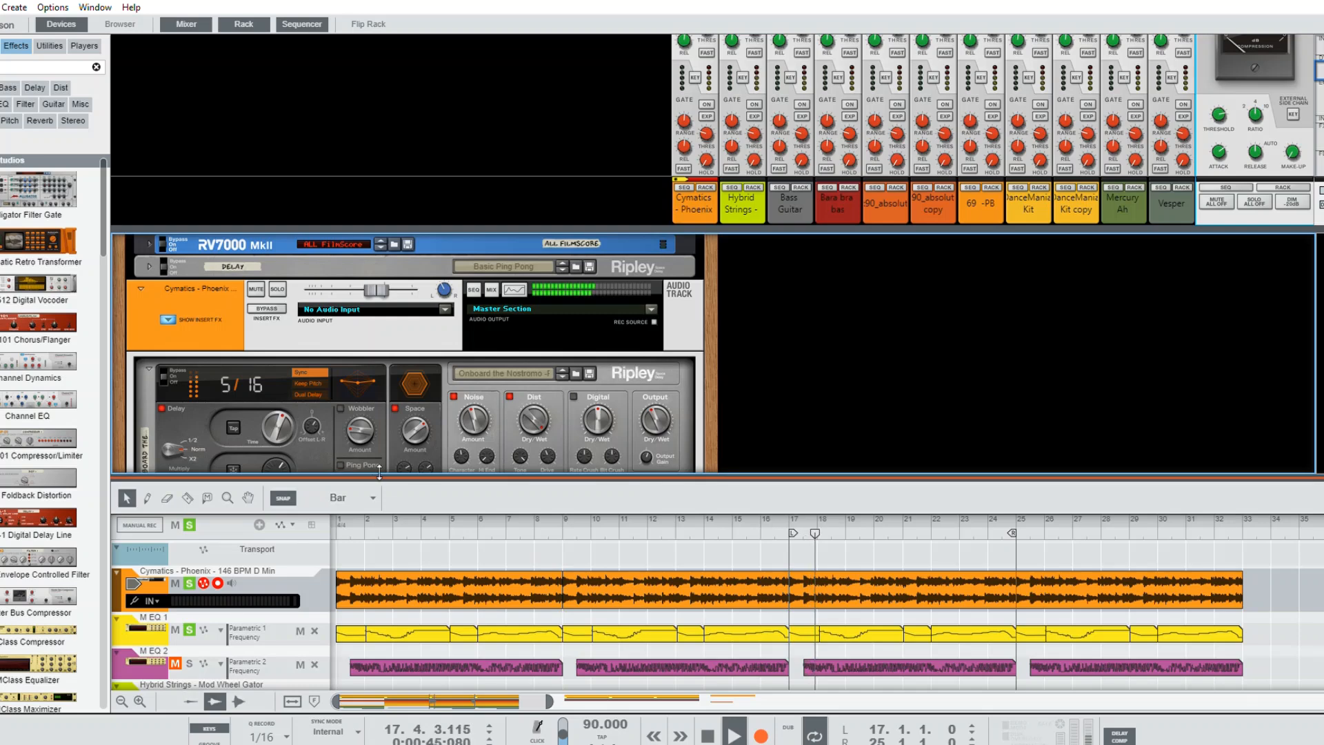
Step: Solo M EQ 2 alongside Cymatics - Phoenix and M EQ 1, and show its MClass Equalizer in an enlarged rack
drag(379, 471, 361, 313)
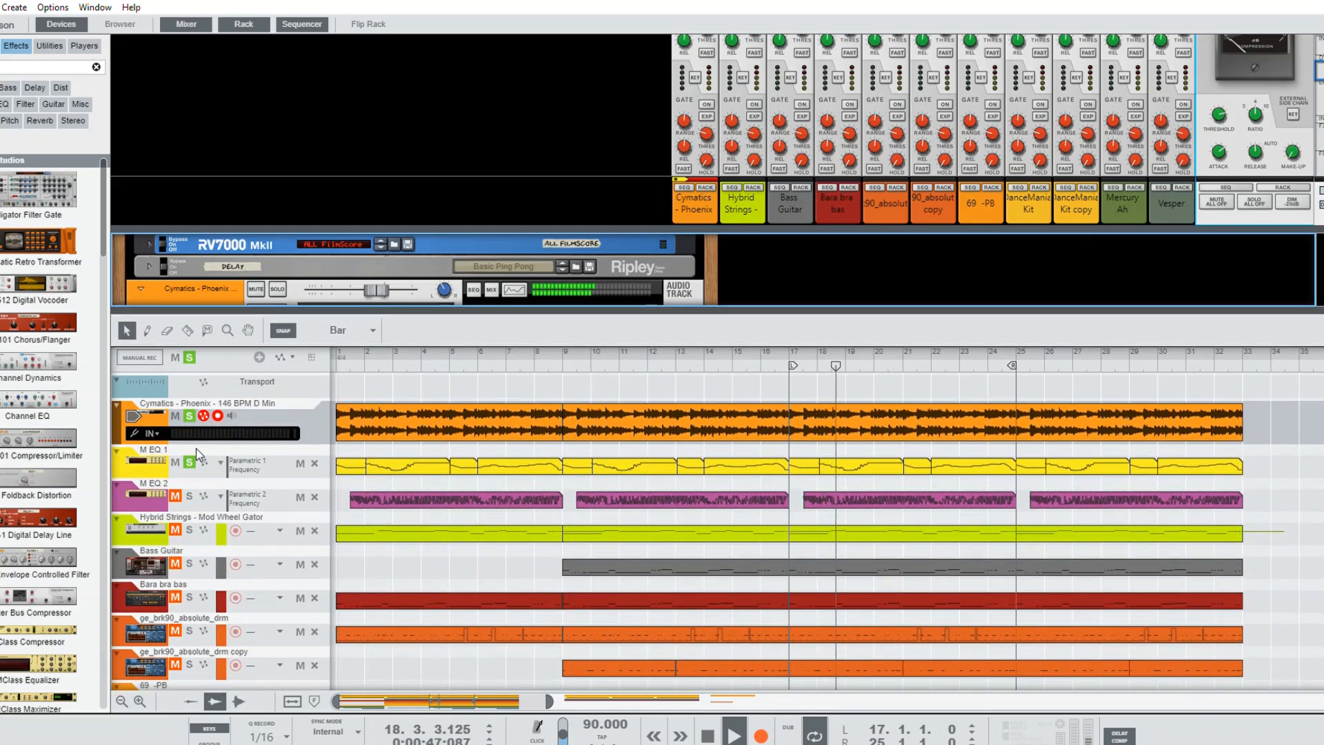
click(190, 490)
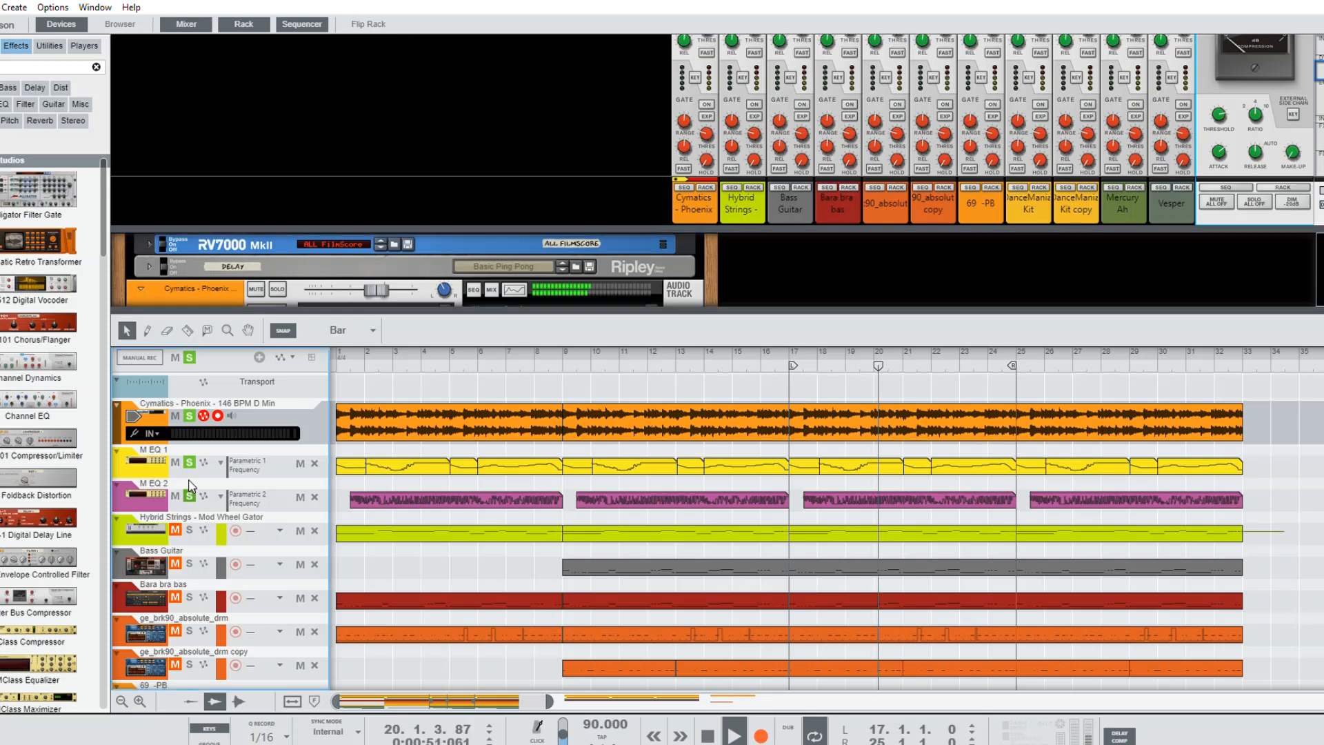
click(131, 493)
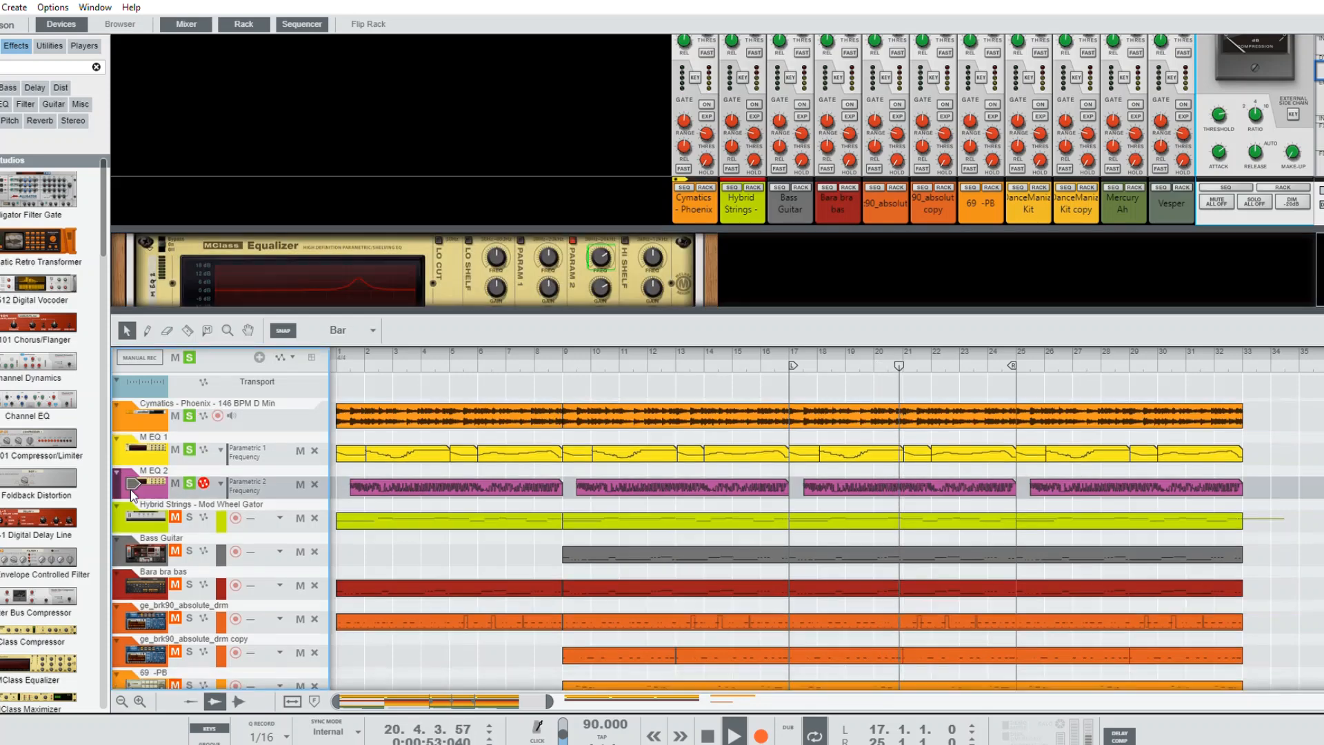
drag(679, 309, 683, 423)
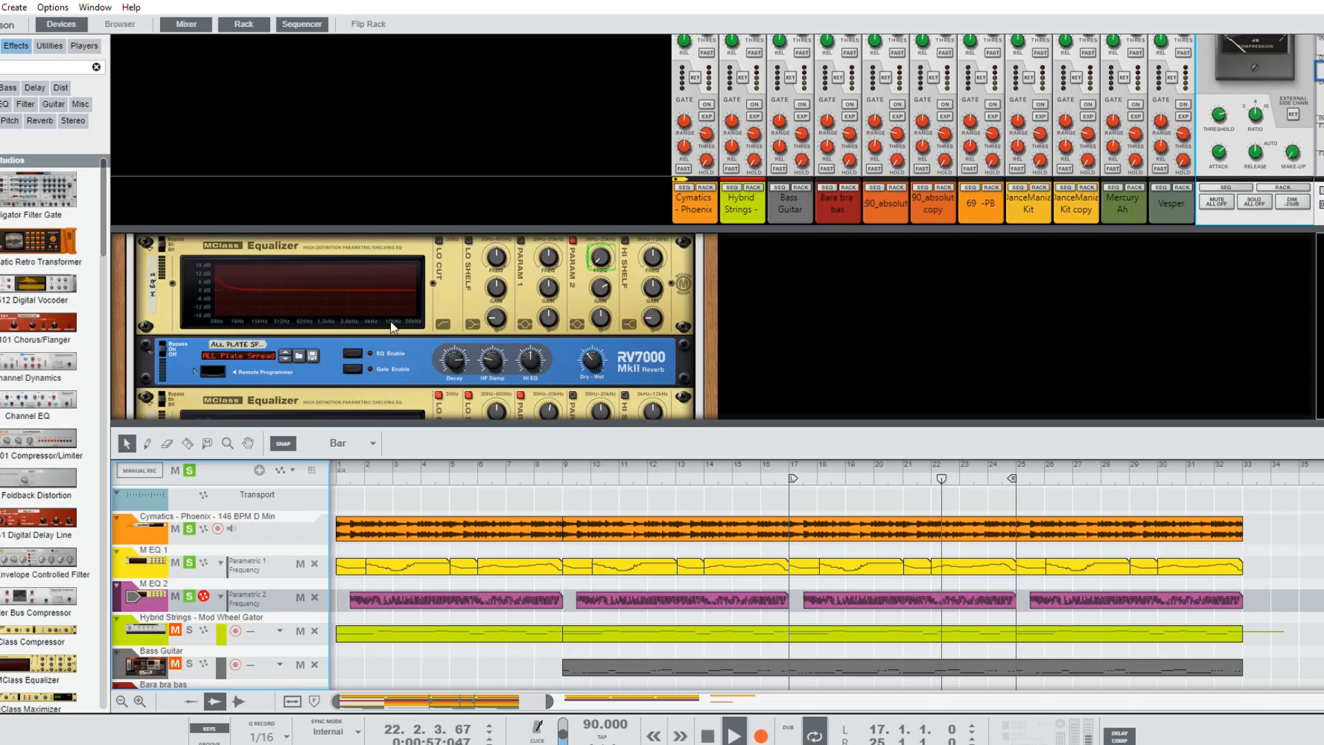
Step: Look through the rack devices of the other tracks, from Hybrid Strings down to the DanceMania Kit copy's Synchronous modulator
scroll(368, 398, down, 6)
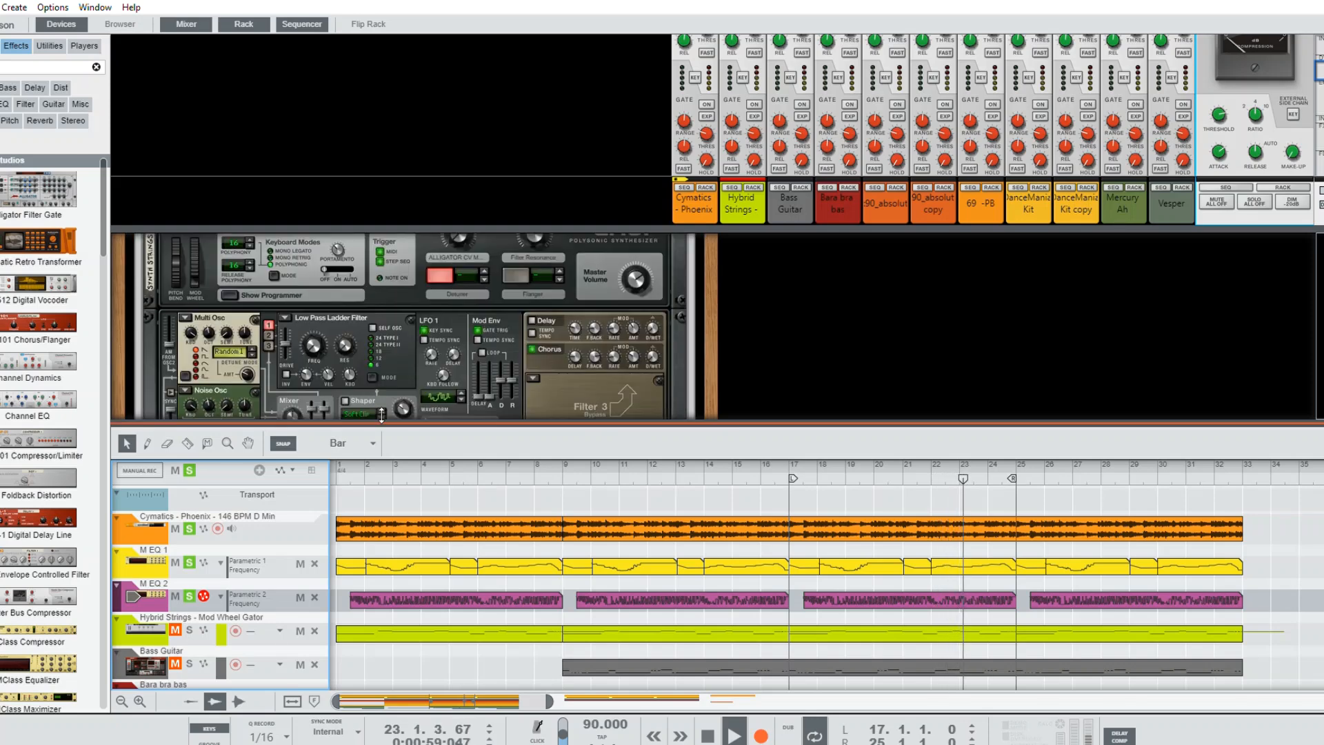
drag(381, 413, 382, 520)
scroll(407, 459, down, 10)
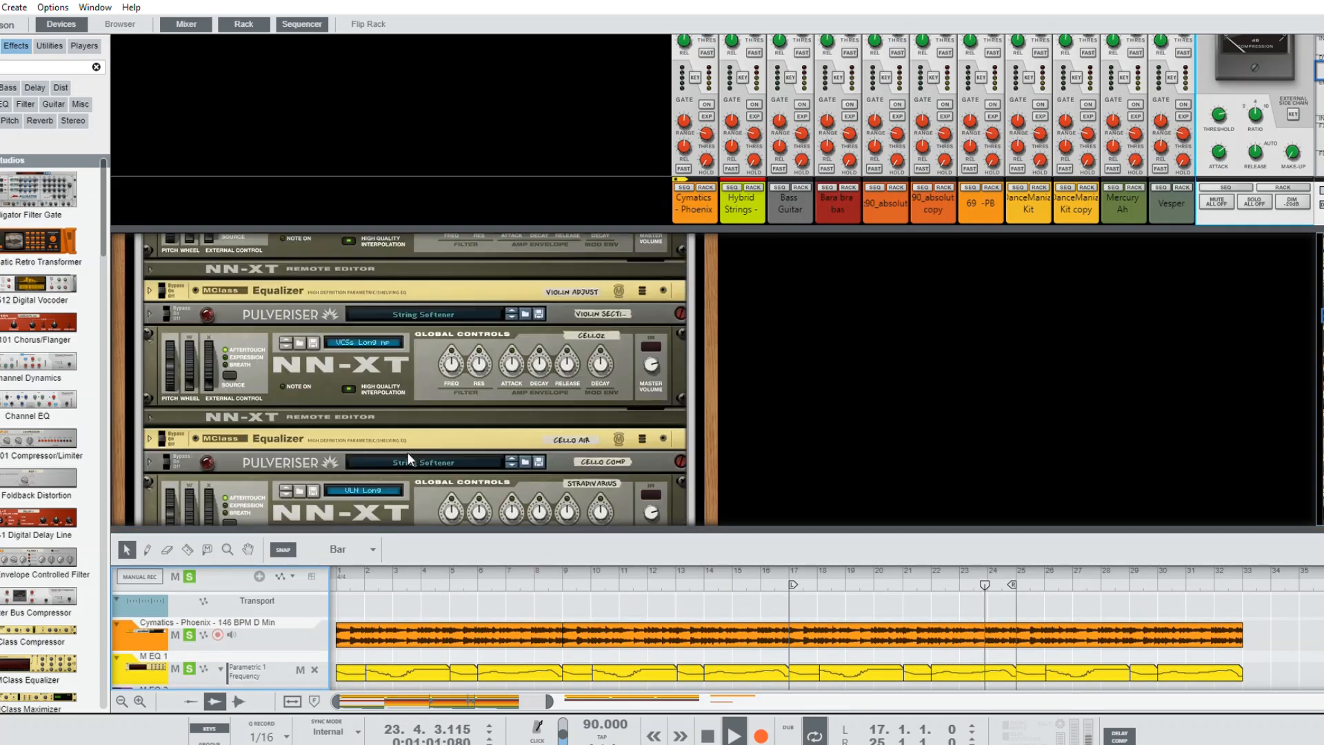
scroll(407, 452, down, 15)
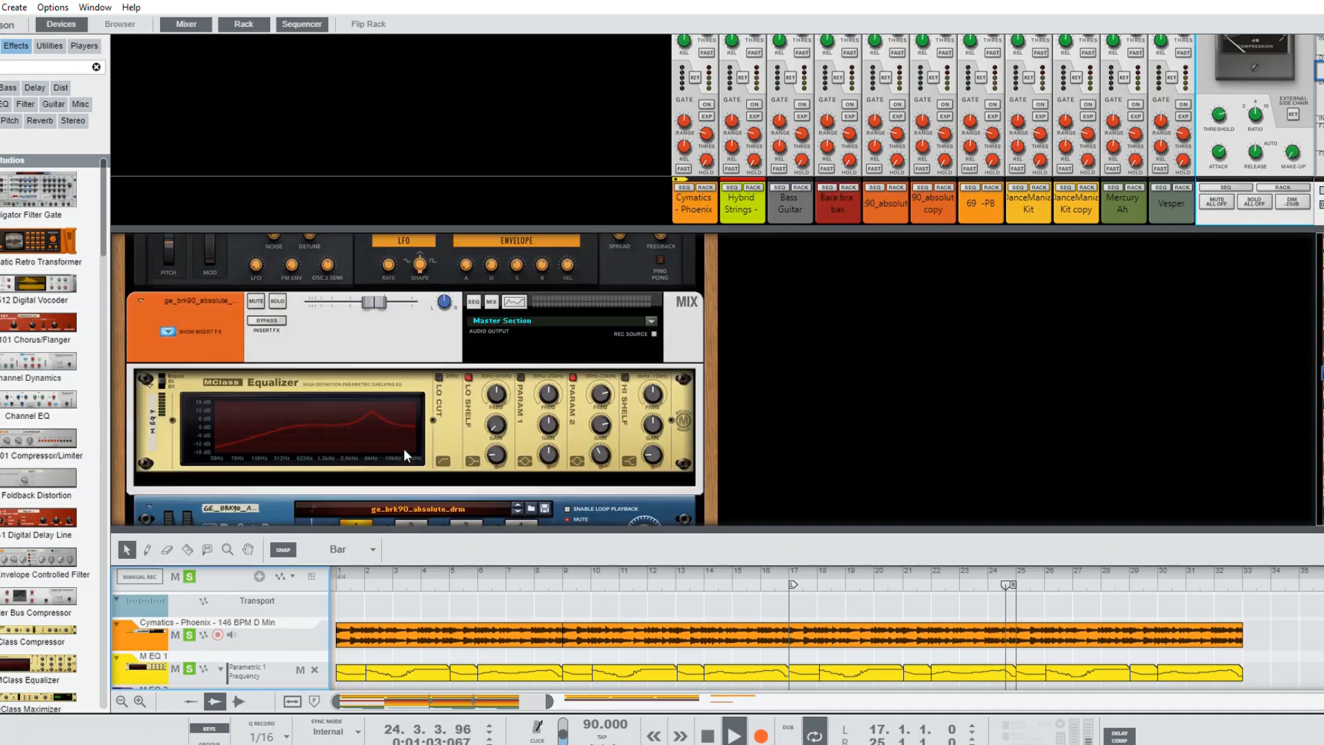
scroll(403, 448, down, 12)
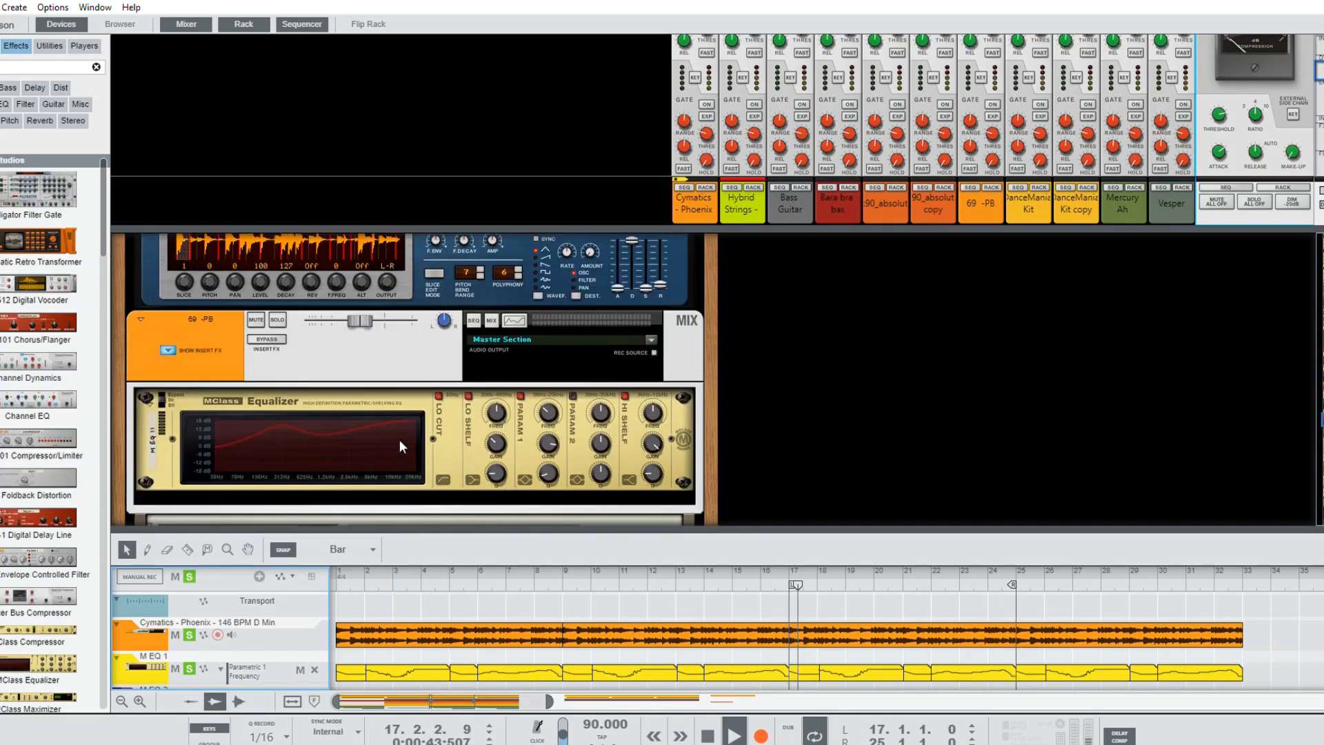
scroll(399, 441, down, 8)
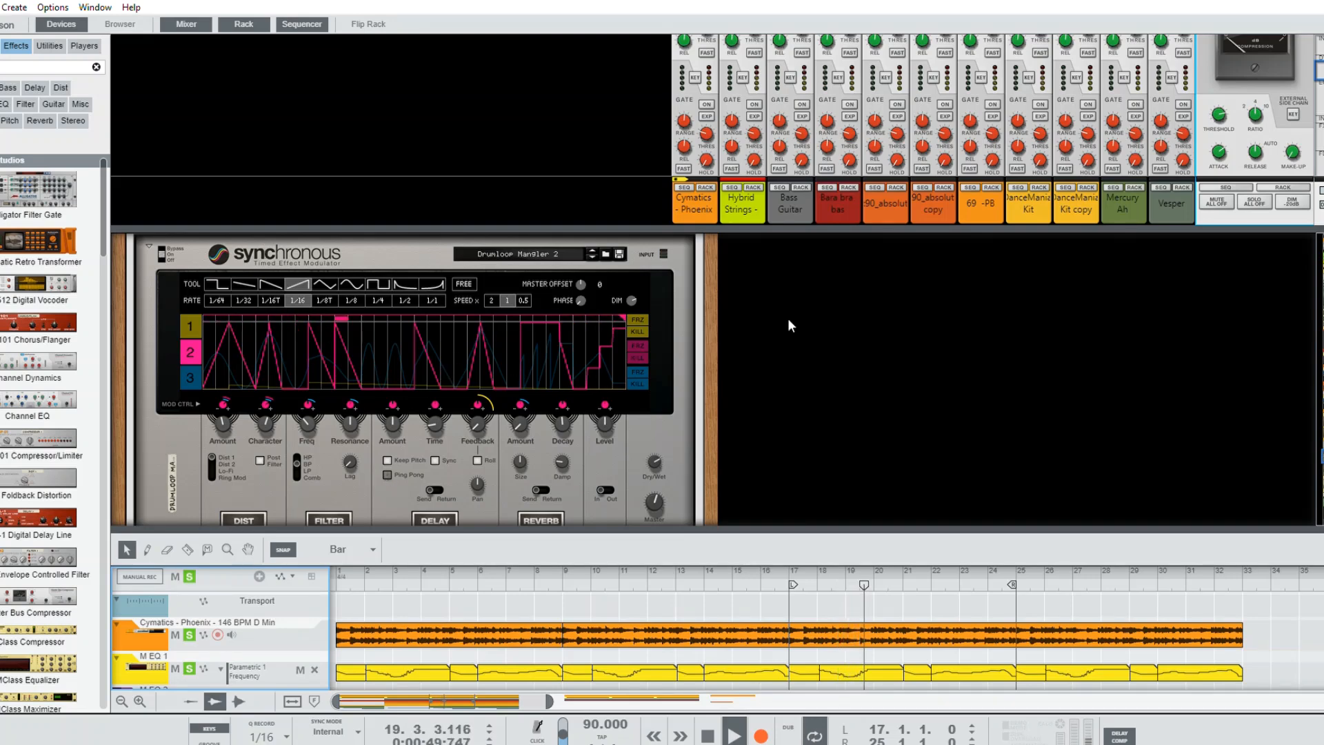
scroll(441, 337, up, 6)
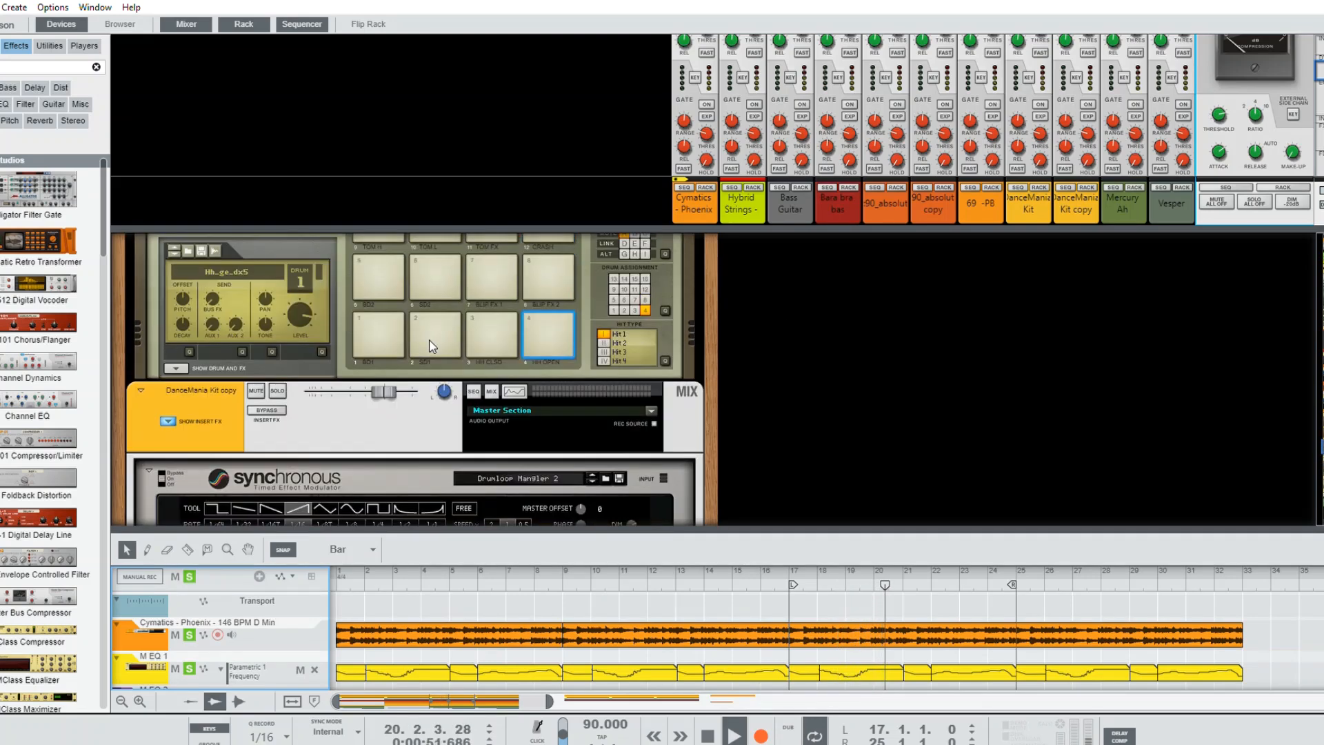
scroll(428, 396, up, 10)
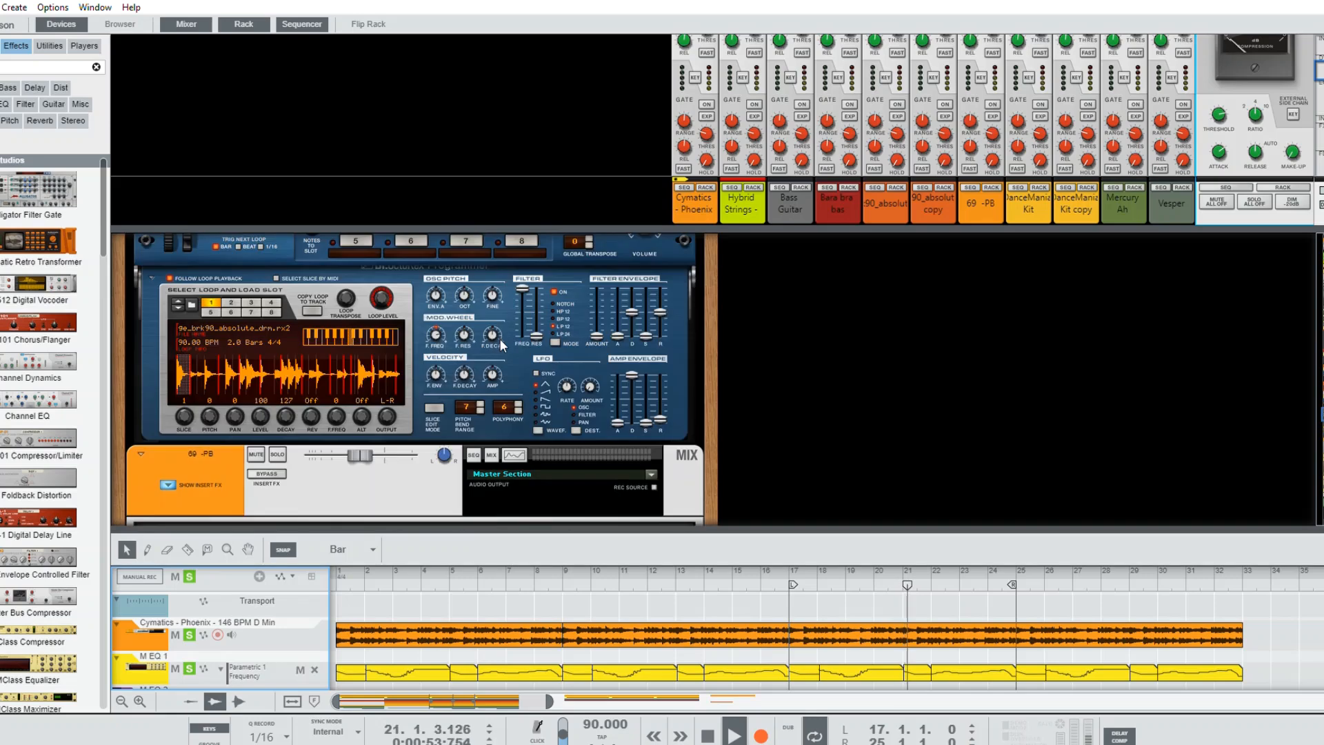
scroll(891, 481, down, 5)
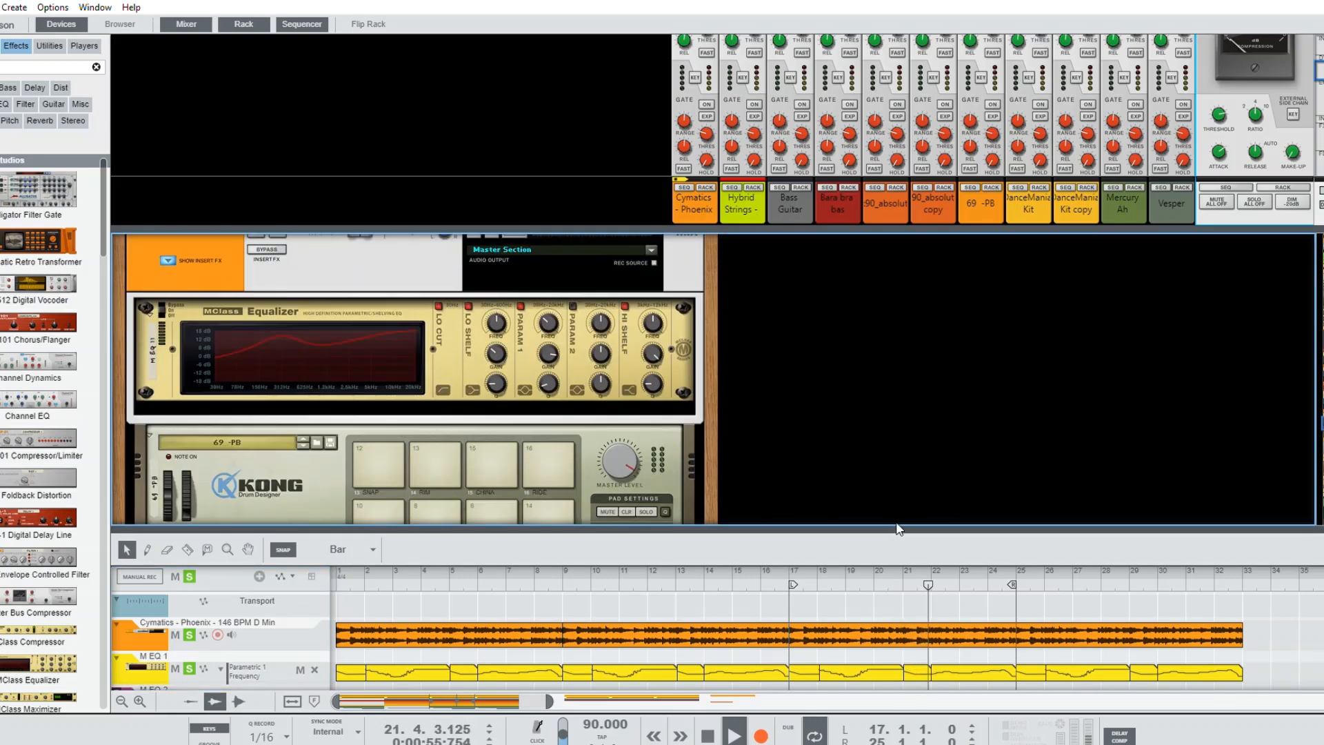
Step: Give the sequencer more room and open the M EQ 2 Parametric 2 Frequency automation clip that ends at bar 25
drag(896, 528, 905, 372)
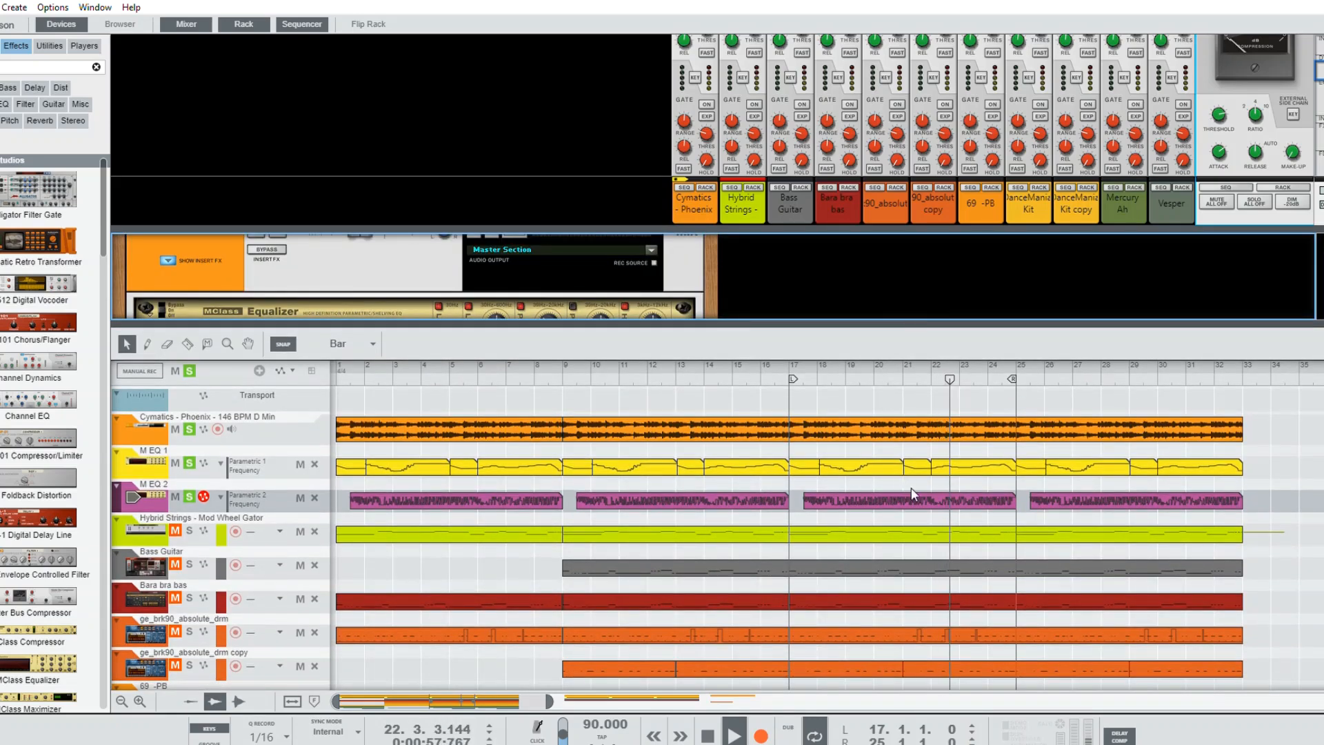
double_click(911, 488)
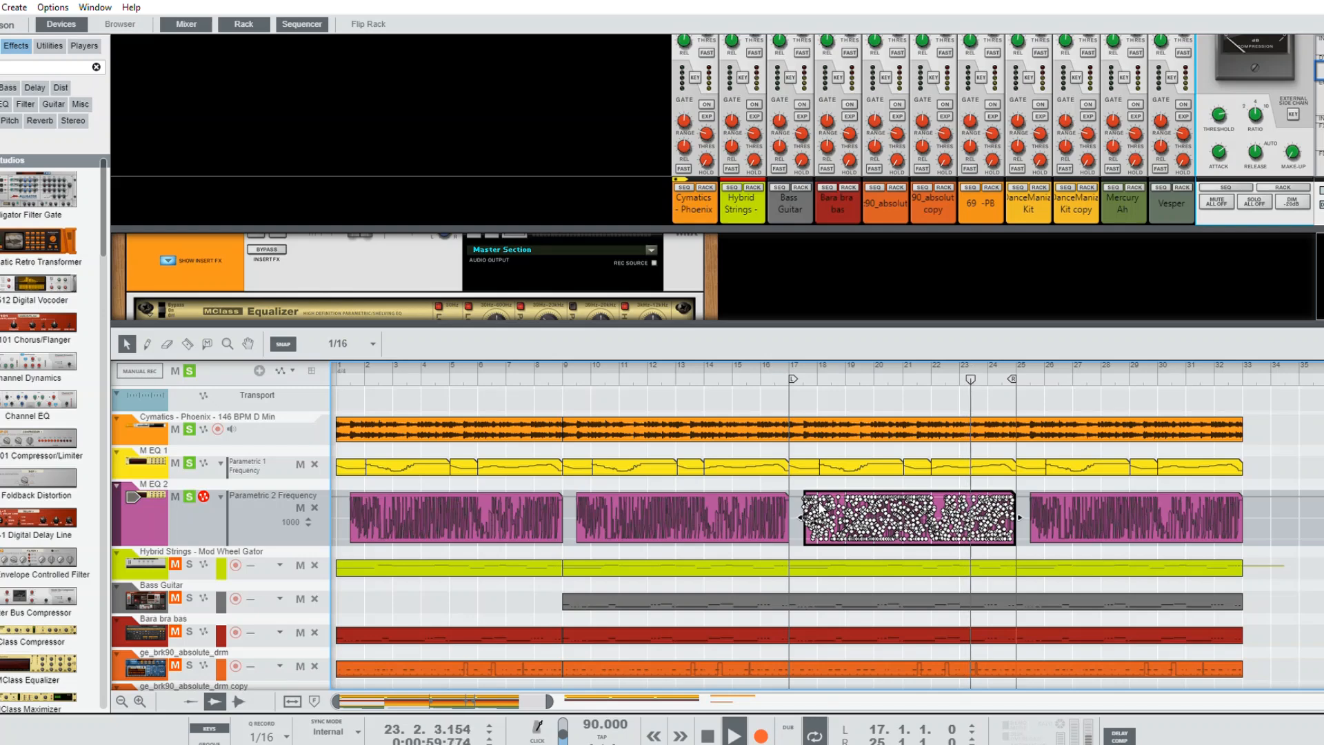
click(920, 282)
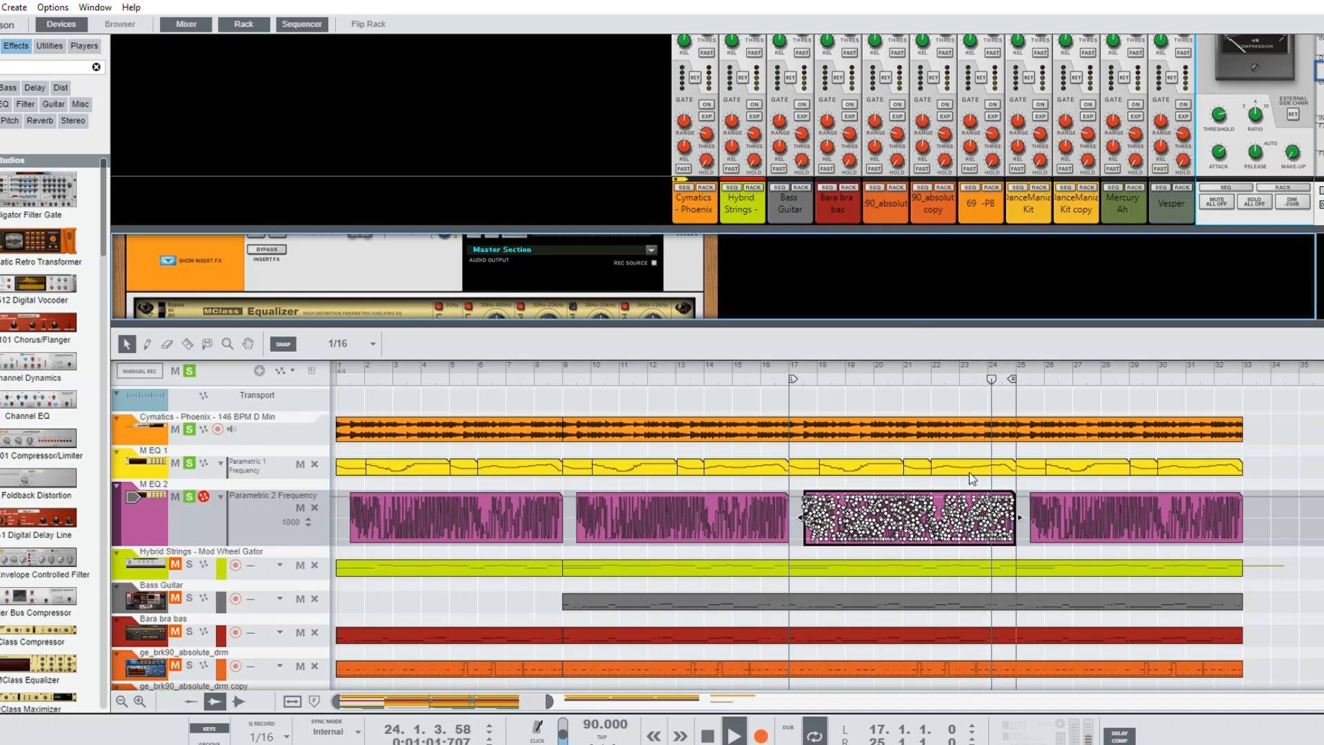
Step: Enlarge the rack again and examine how the M EQ 2 equalizer's curve follows its frequency automation
drag(519, 321, 520, 426)
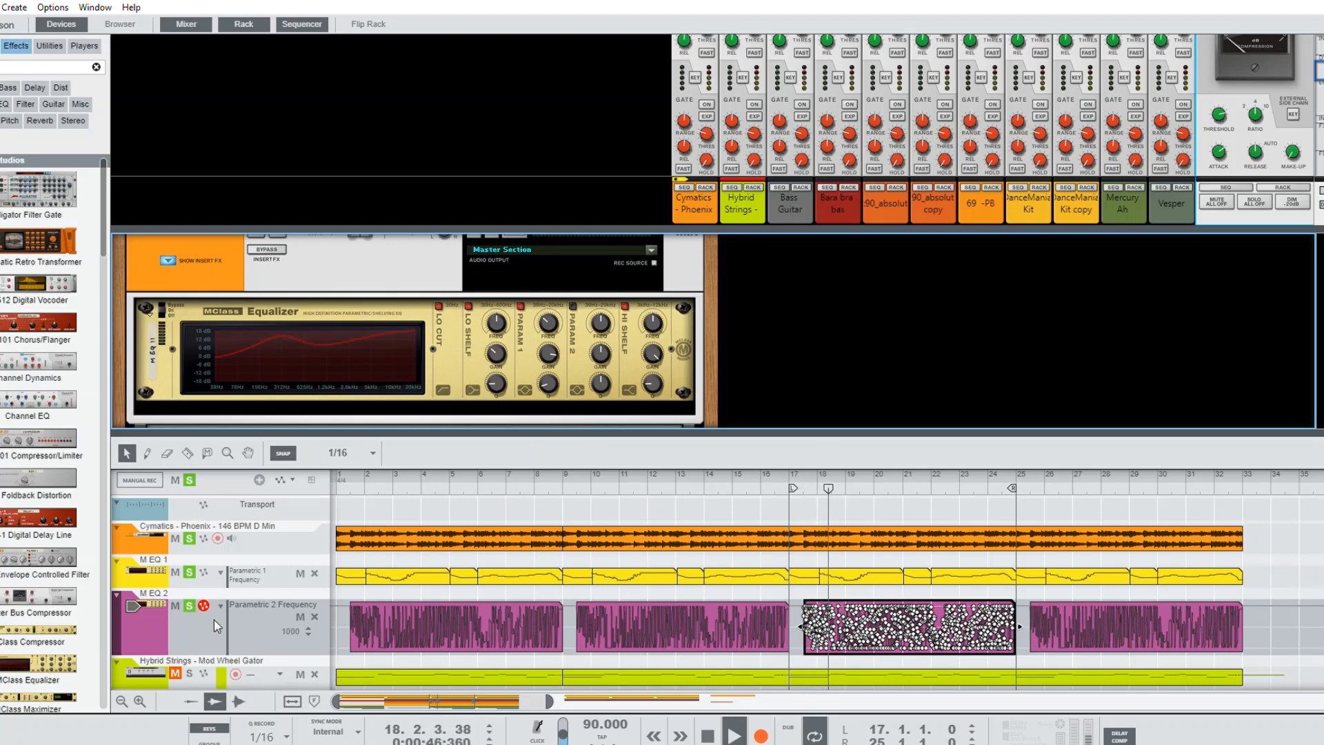
scroll(541, 276, down, 2)
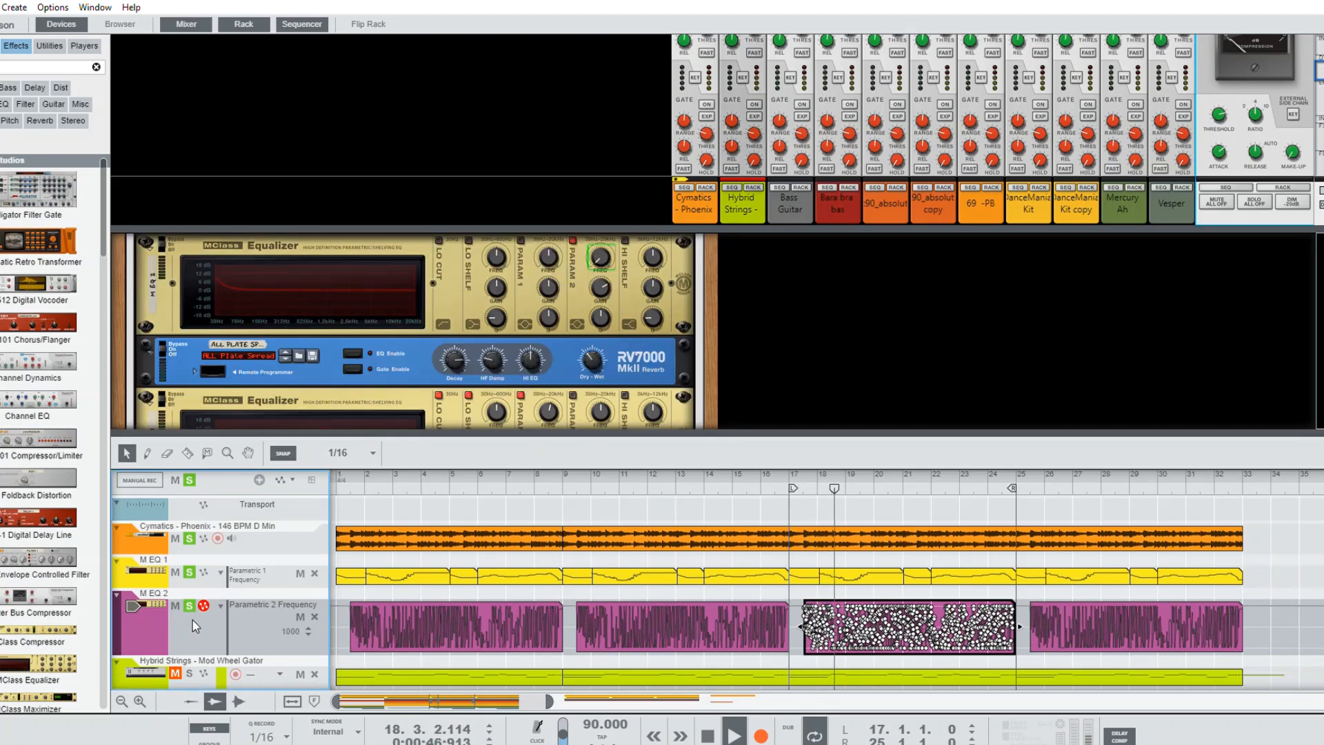
click(467, 279)
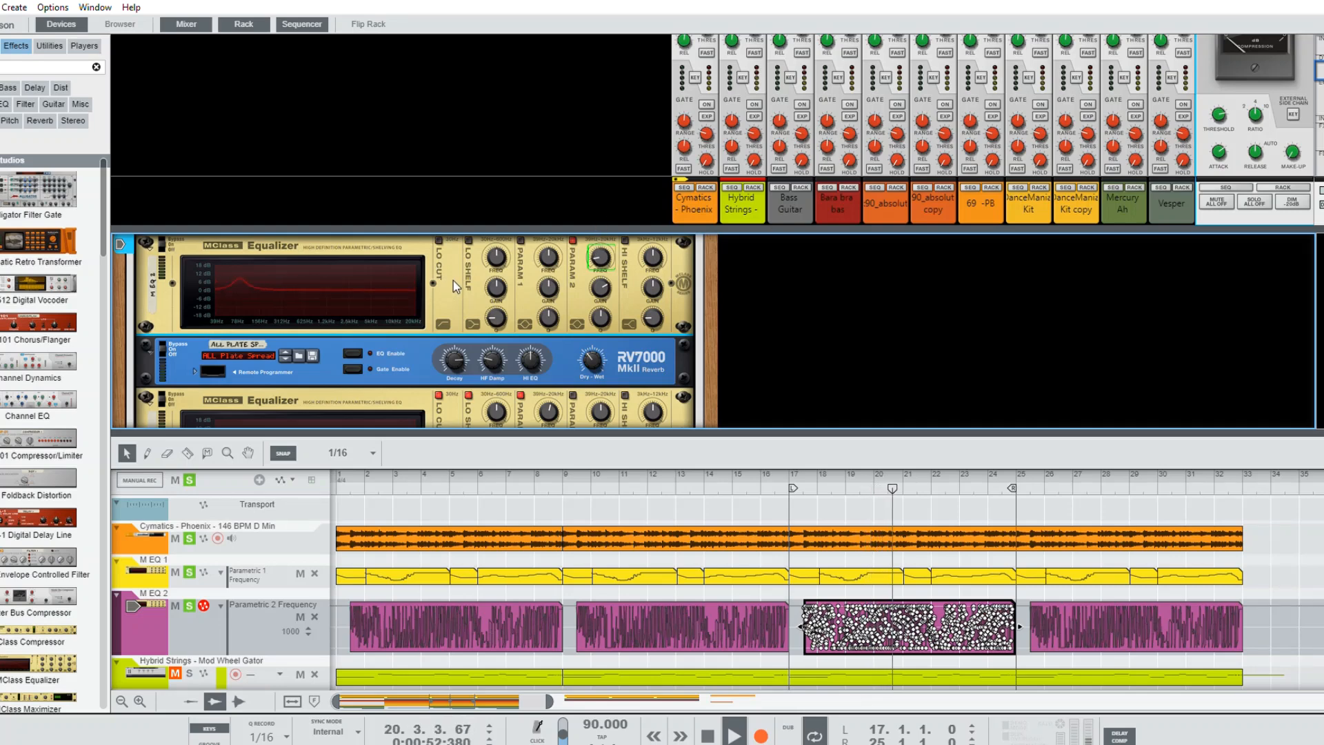
scroll(482, 317, down, 10)
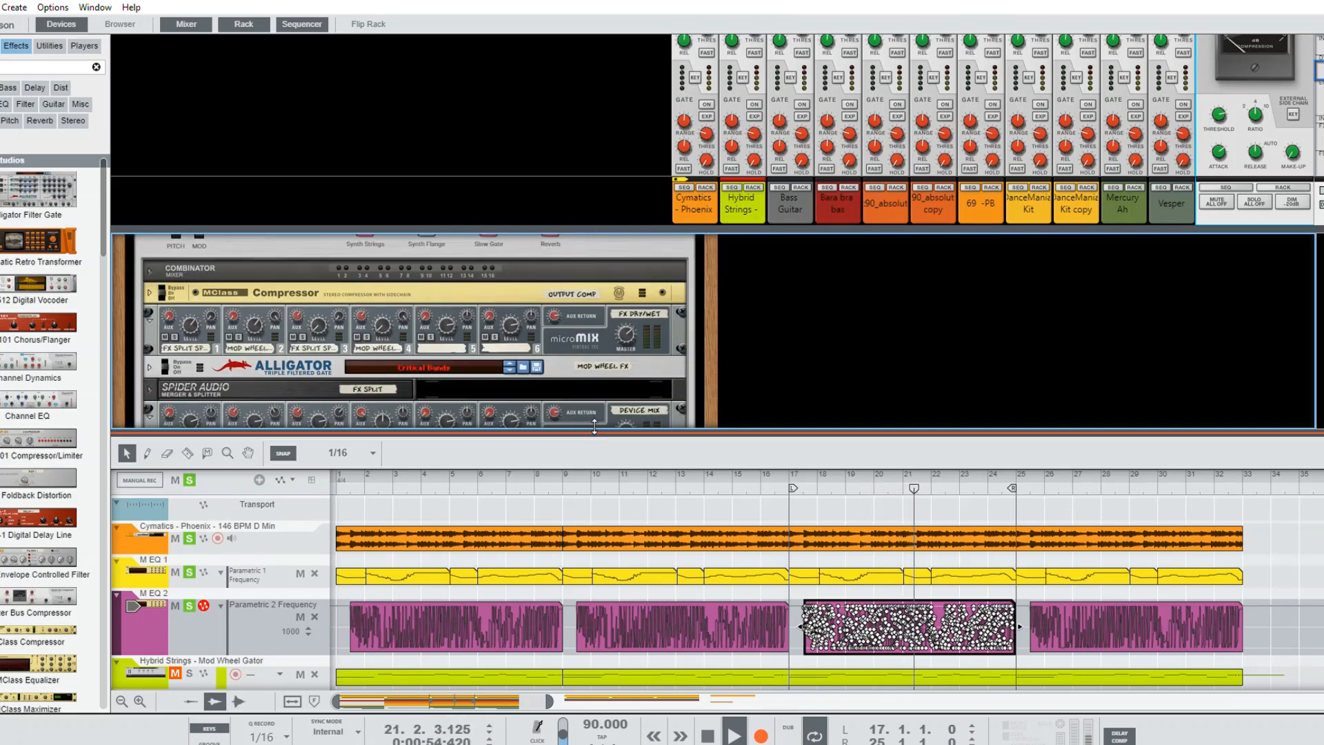
Step: Solo the Hybrid Strings - Mod Wheel Gator track and take Cymatics - Phoenix, M EQ 1 and M EQ 2 out of solo
drag(594, 427, 594, 309)
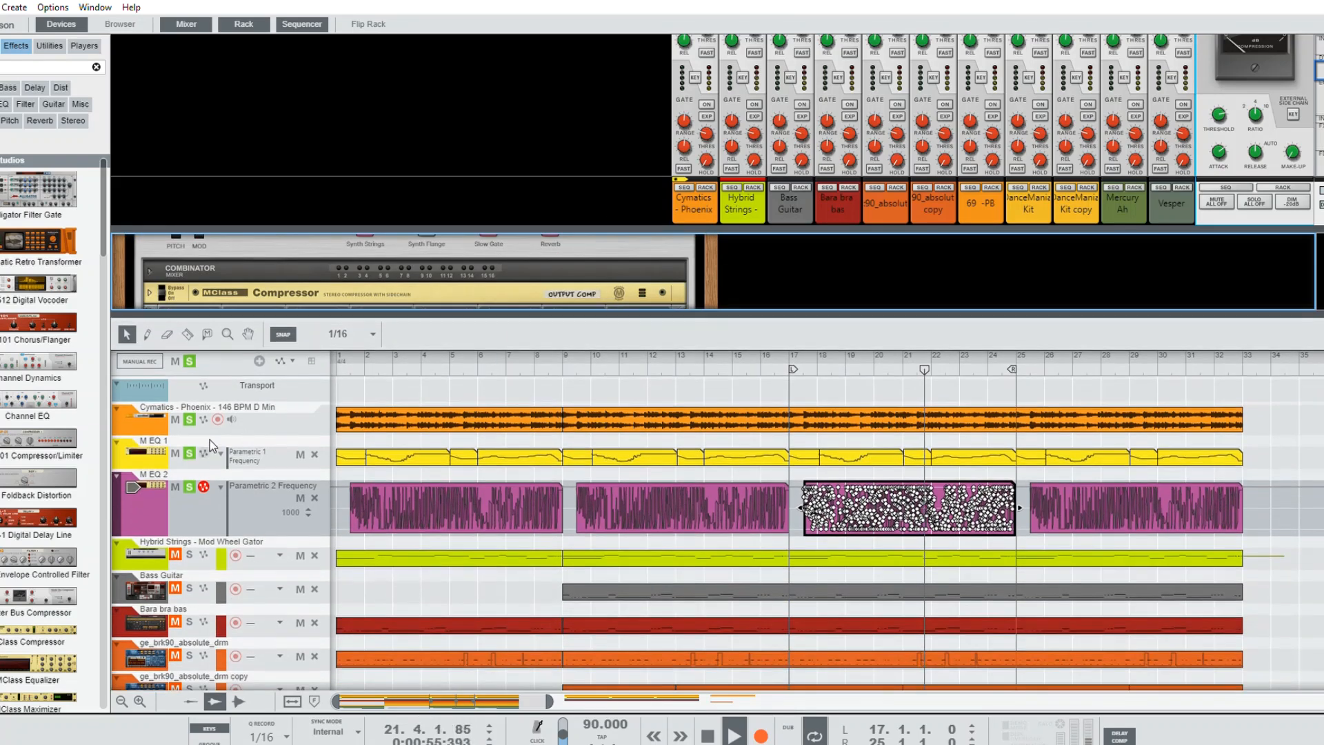
click(189, 555)
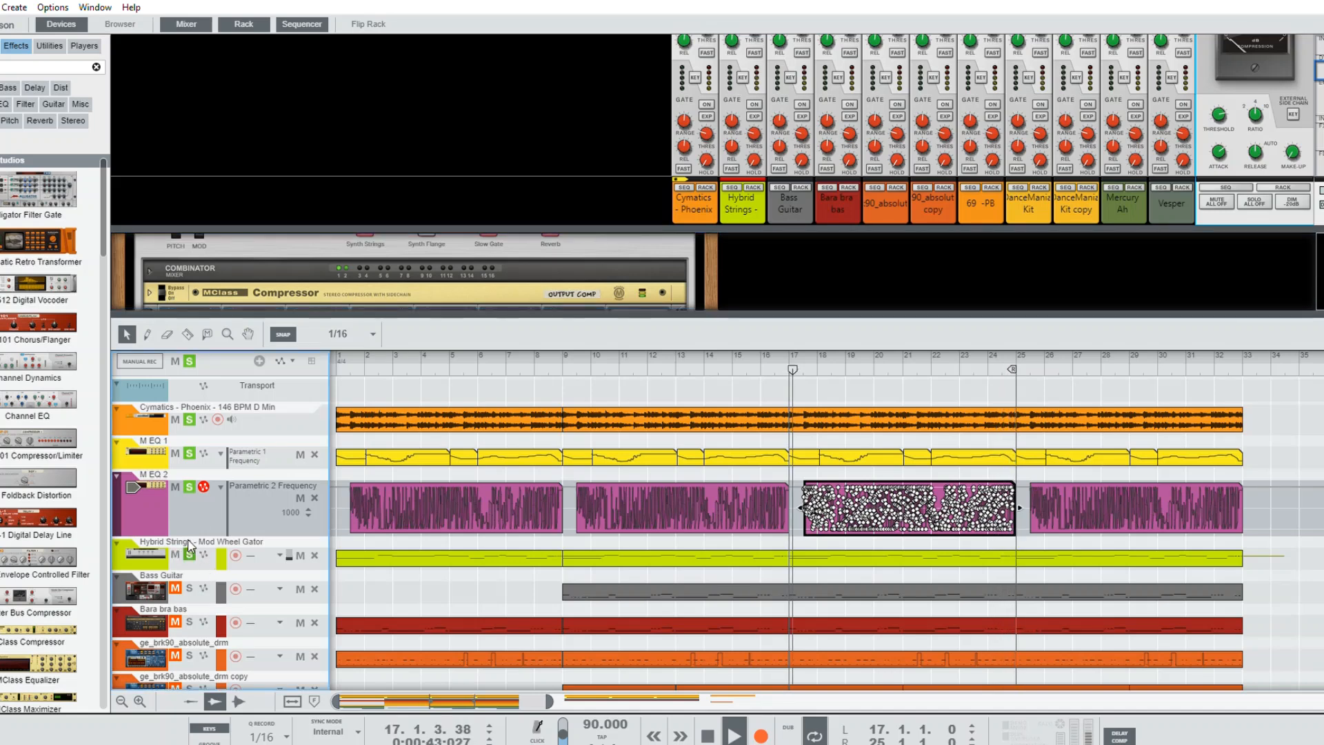
click(189, 419)
click(189, 453)
click(189, 487)
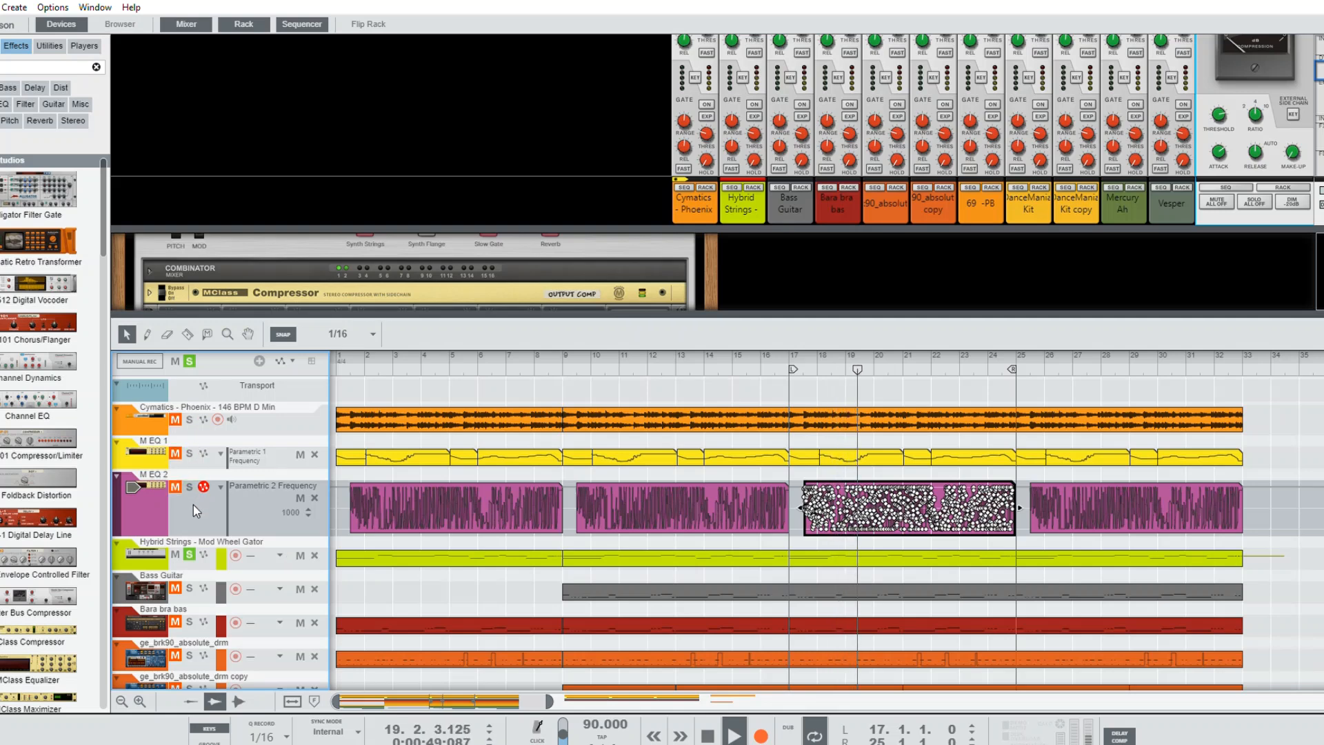
Step: Select the Hybrid Strings - Mod Wheel Gator track and show its Combinator in an enlarged rack
click(156, 564)
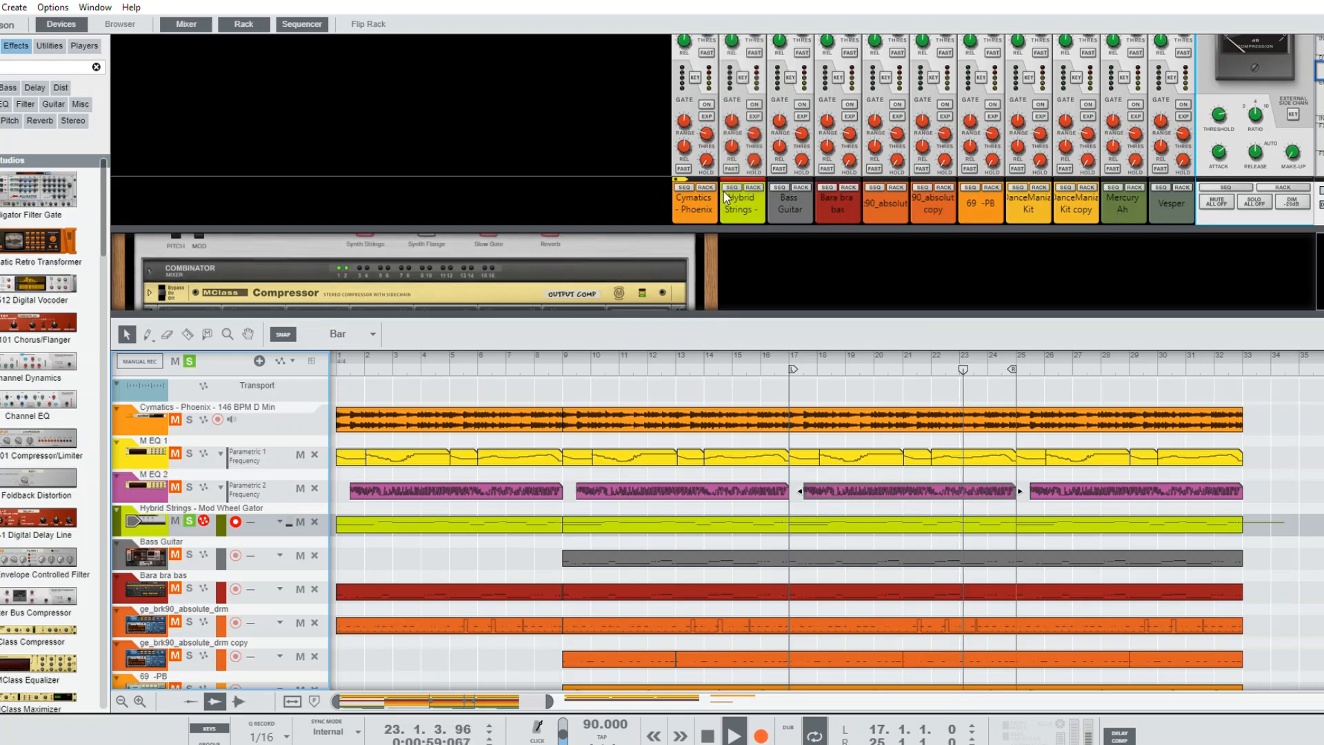
click(642, 294)
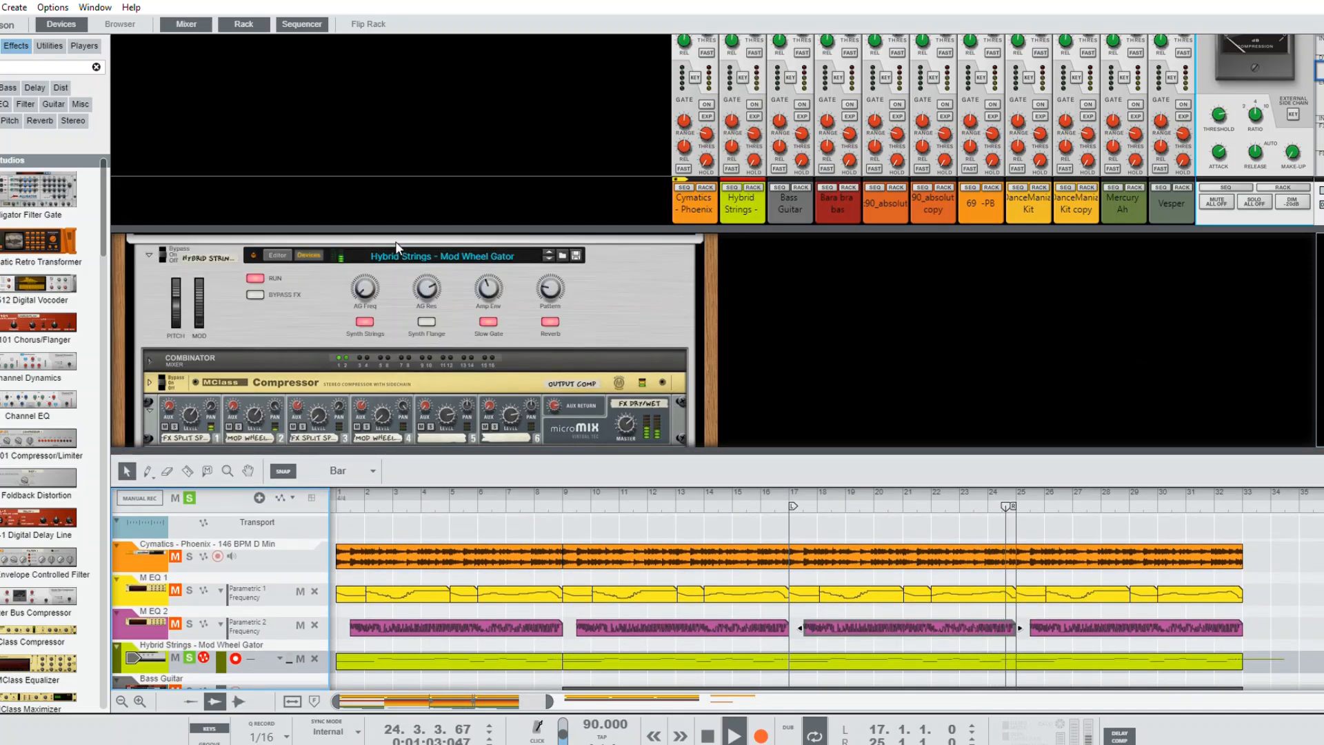
click(634, 297)
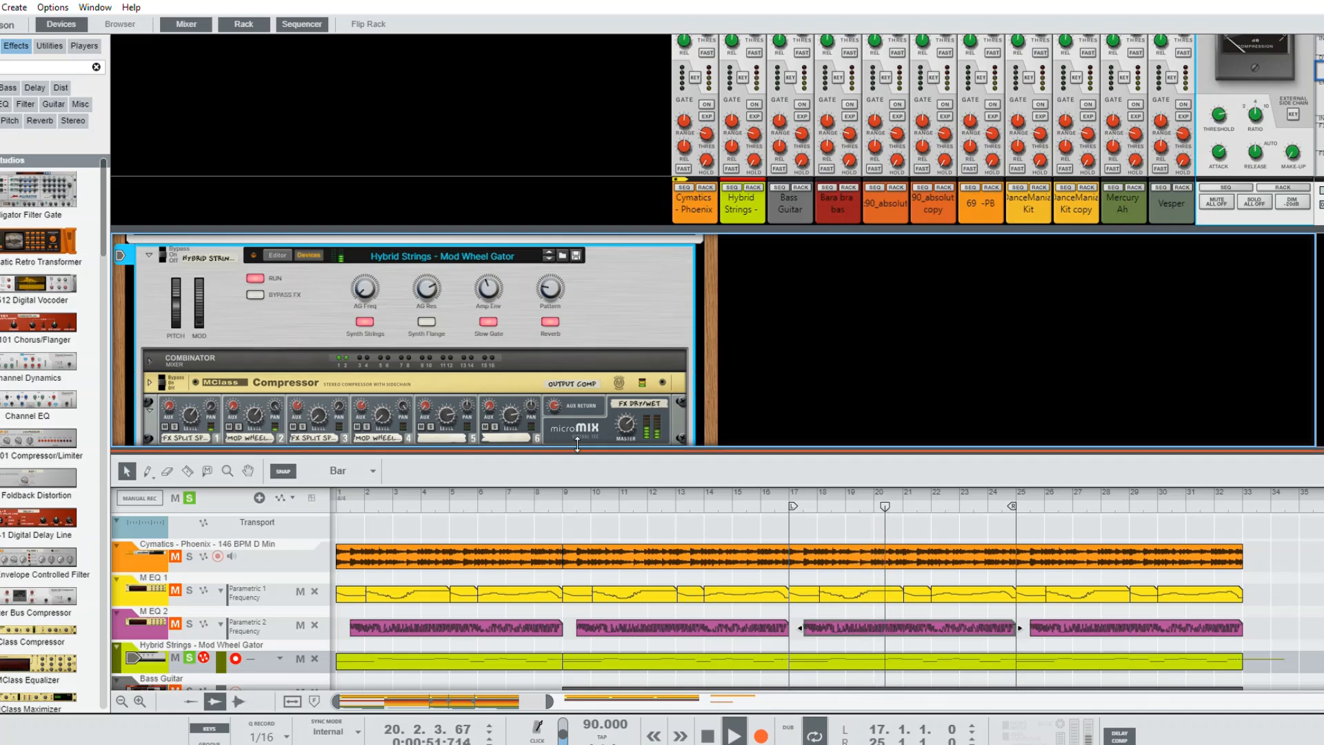
Step: Solo Cymatics - Phoenix alongside Hybrid Strings and open the Hybrid Strings clip starting at bar 17 in Key Edit
drag(597, 448, 597, 308)
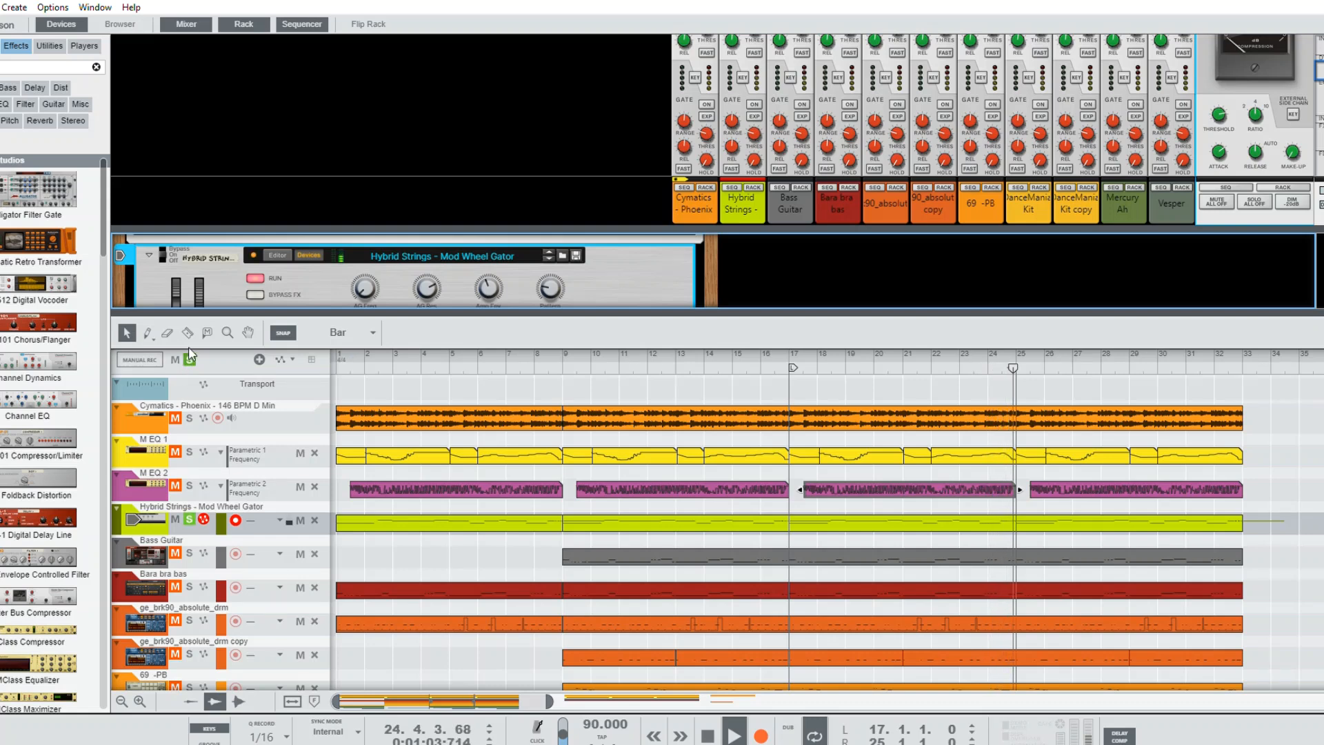
click(190, 418)
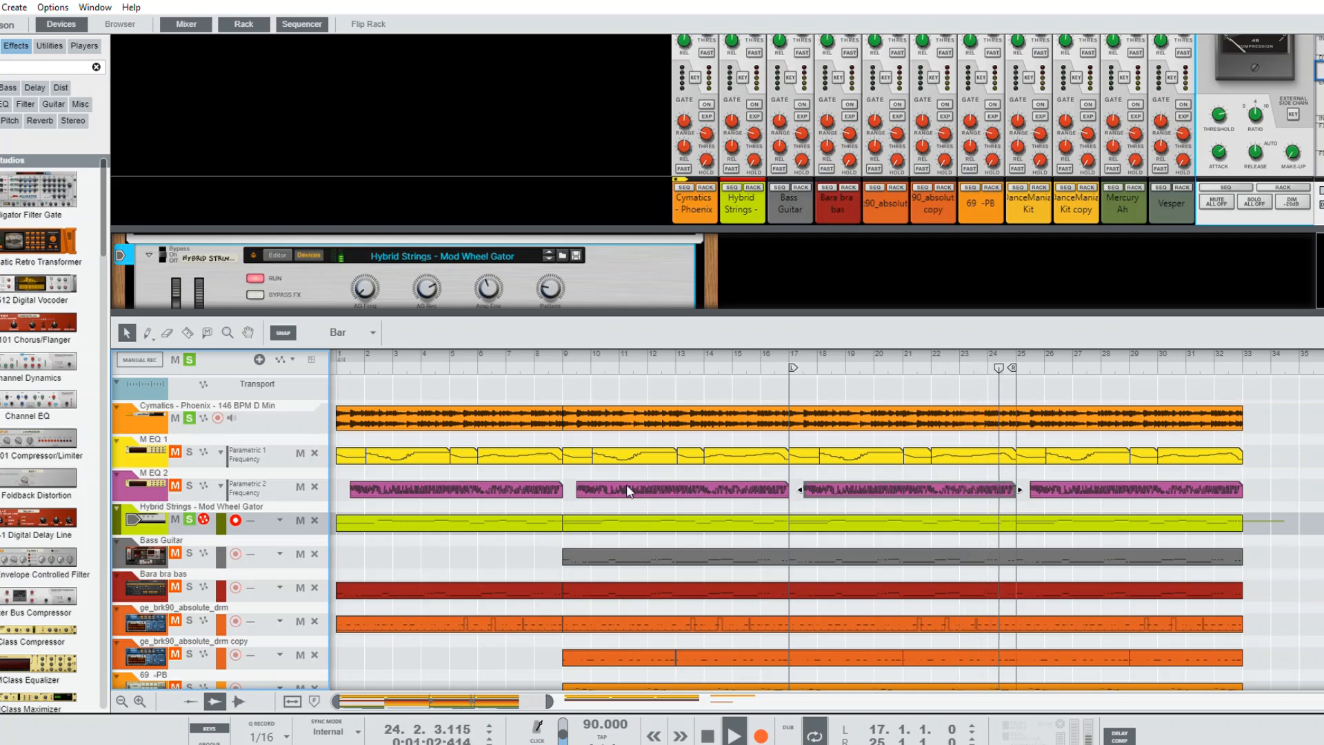
double_click(864, 521)
scroll(724, 531, down, 3)
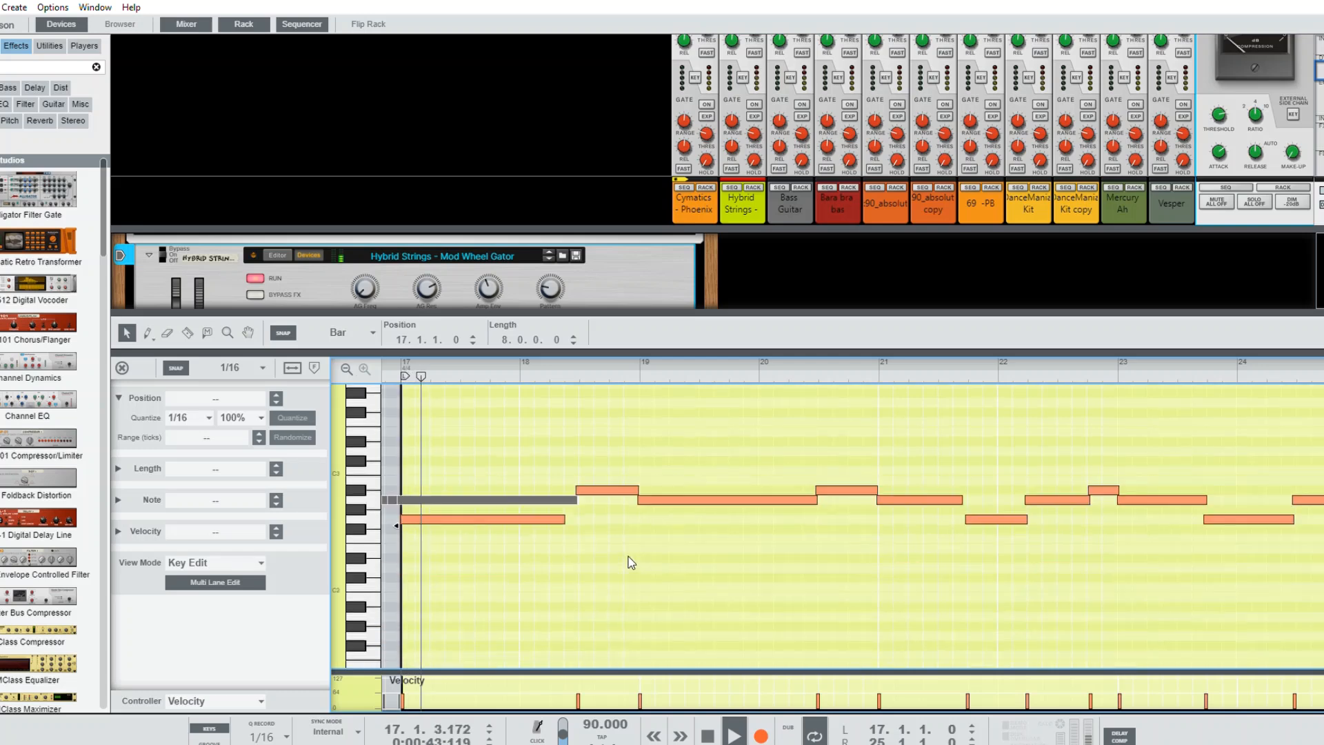
Step: Close the note editor and solo the Bass Guitar track, taking Cymatics - Phoenix and Hybrid Strings out of solo
click(123, 367)
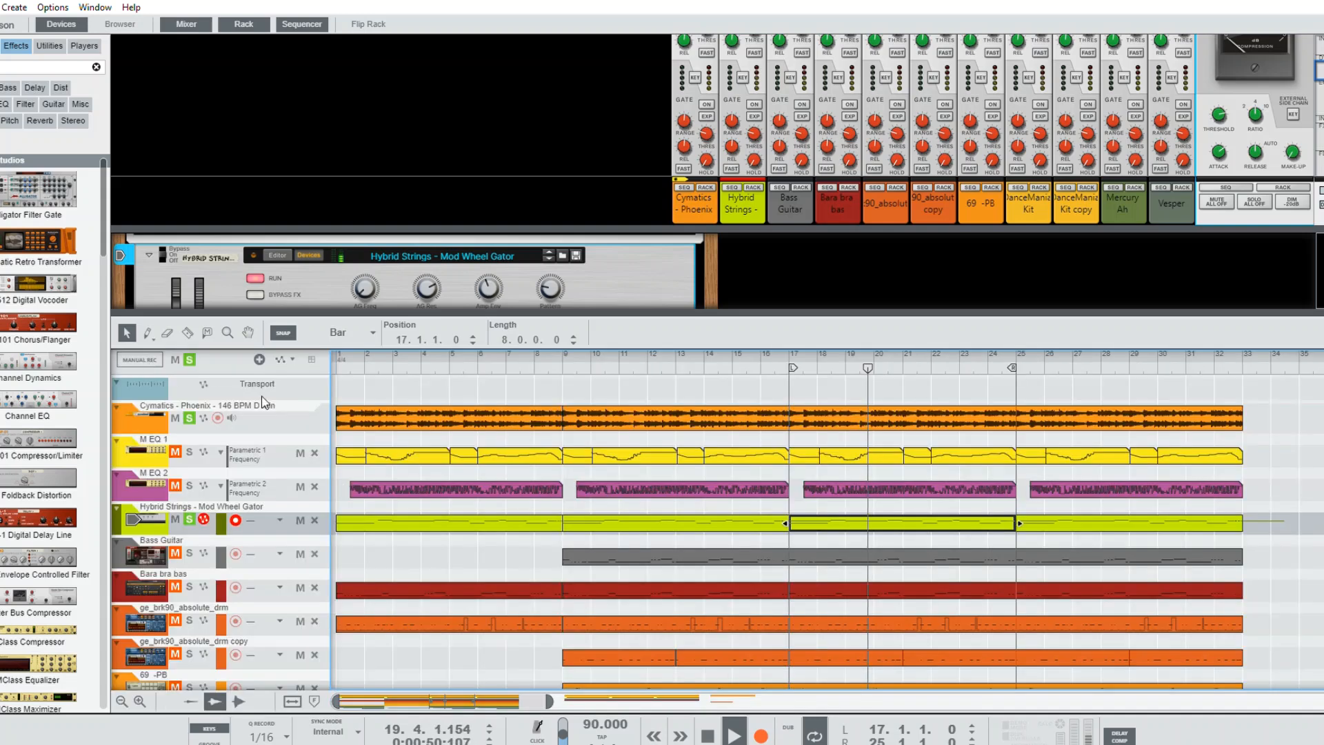
click(189, 418)
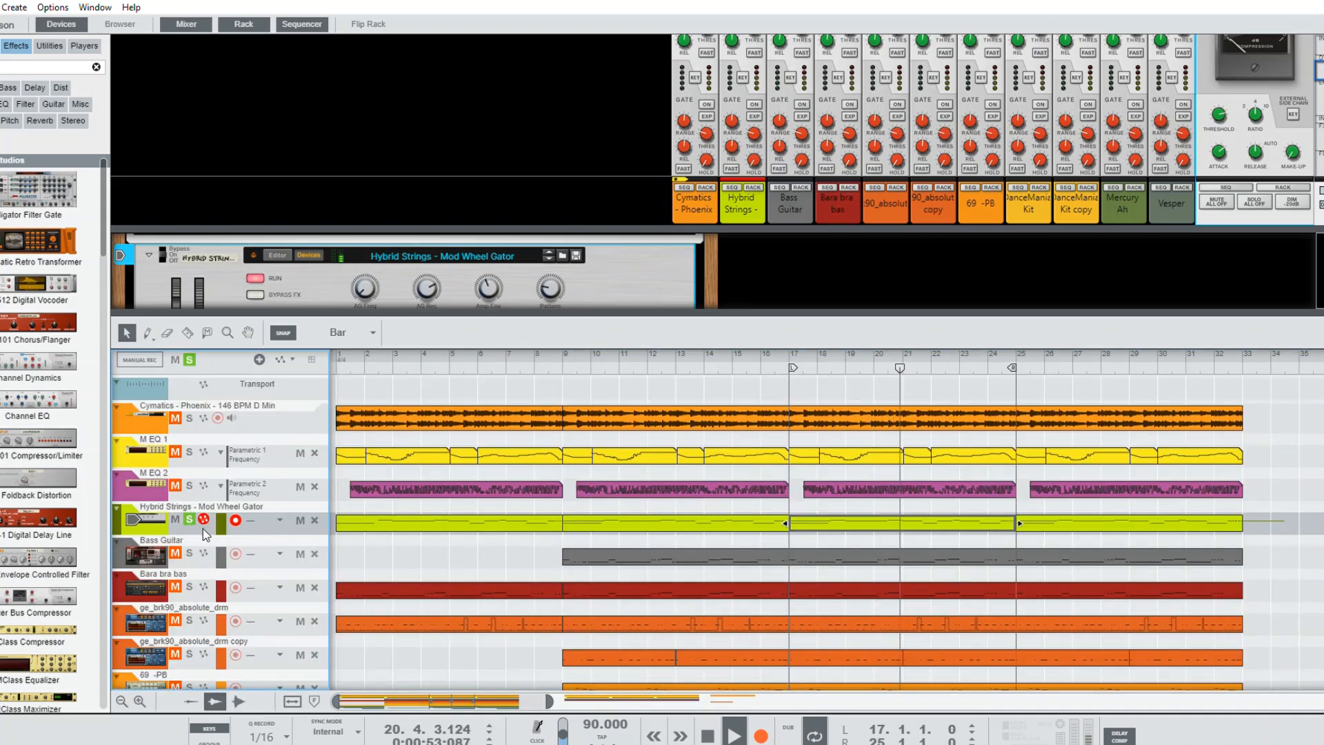
click(189, 553)
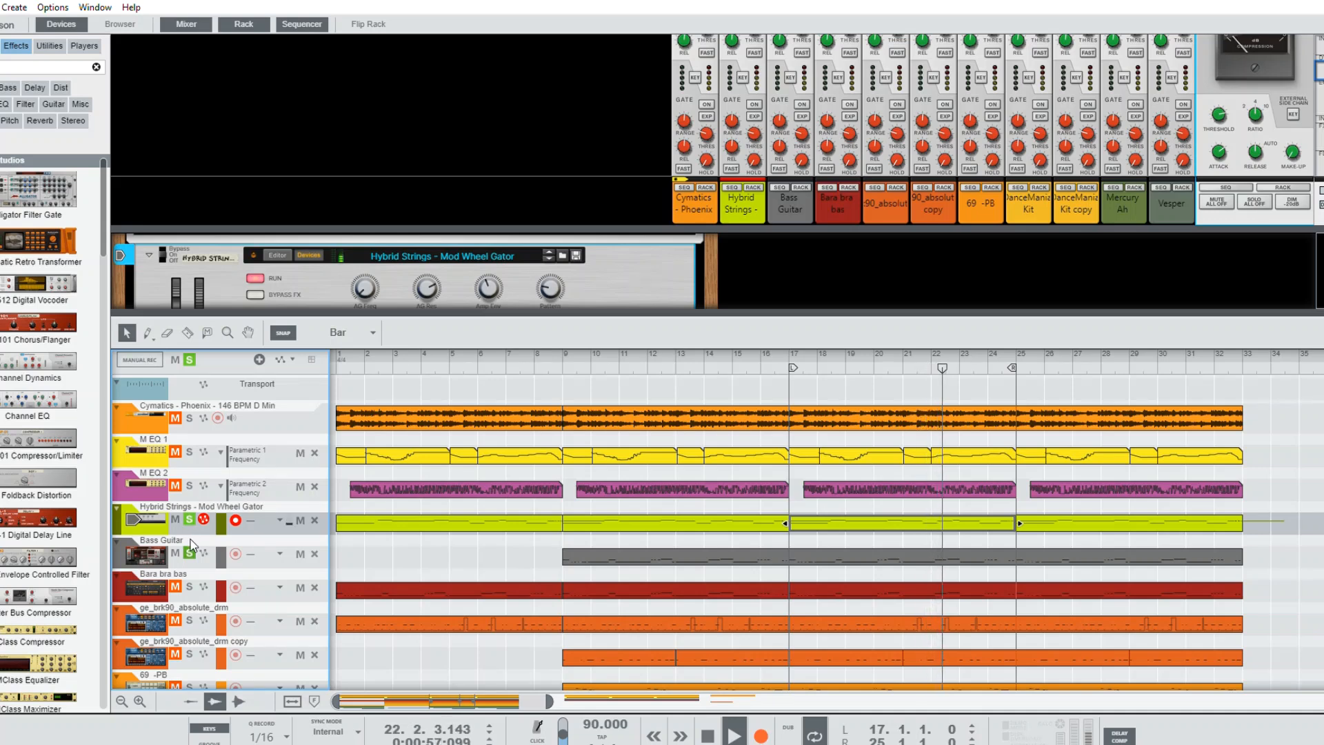
click(190, 517)
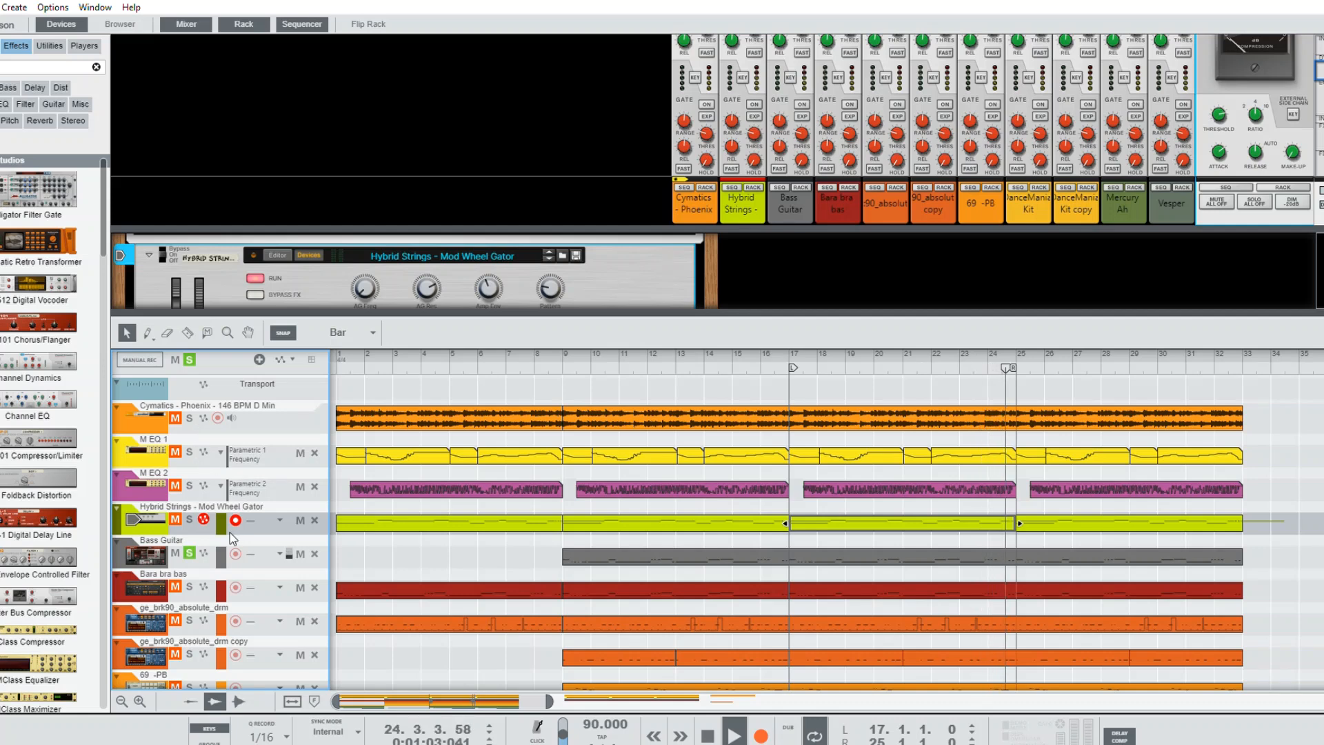
Step: Select the Bass Guitar track and examine its Europa synthesizer in an enlarged rack, then shrink the rack again
click(120, 539)
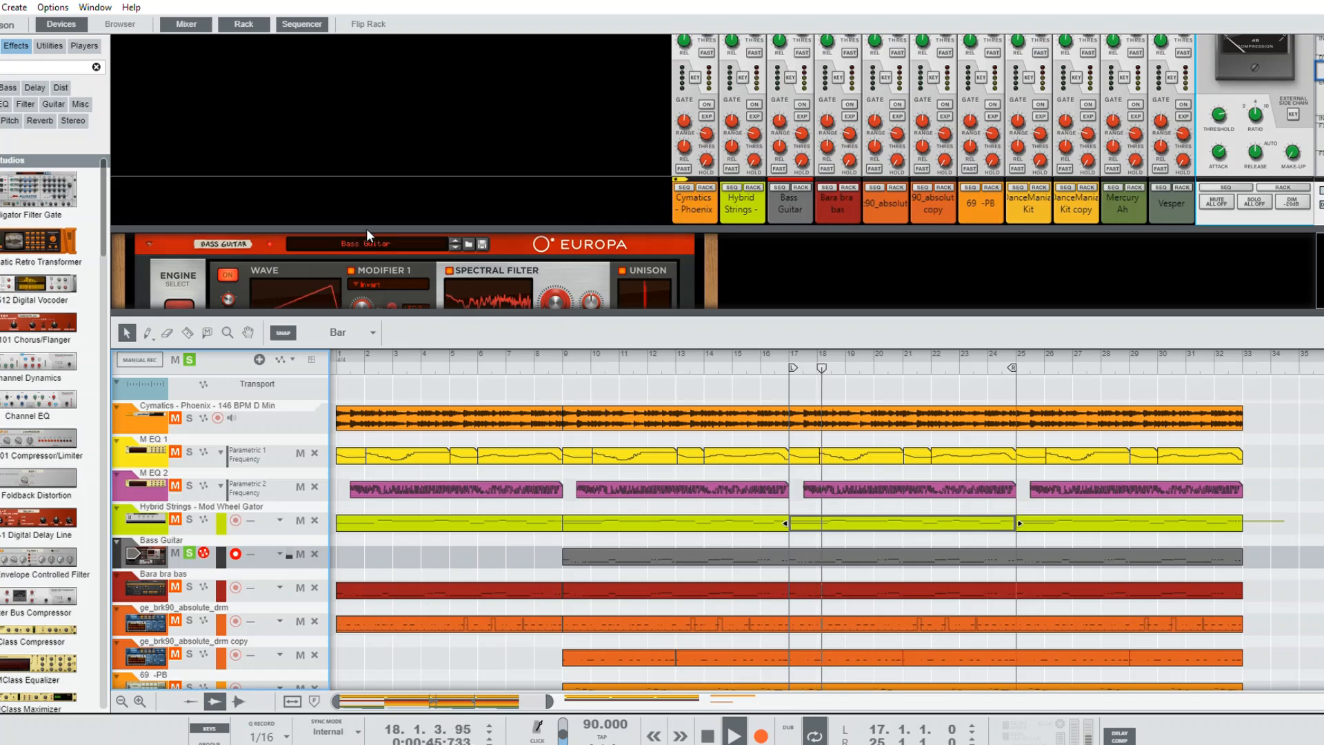
drag(358, 313, 359, 398)
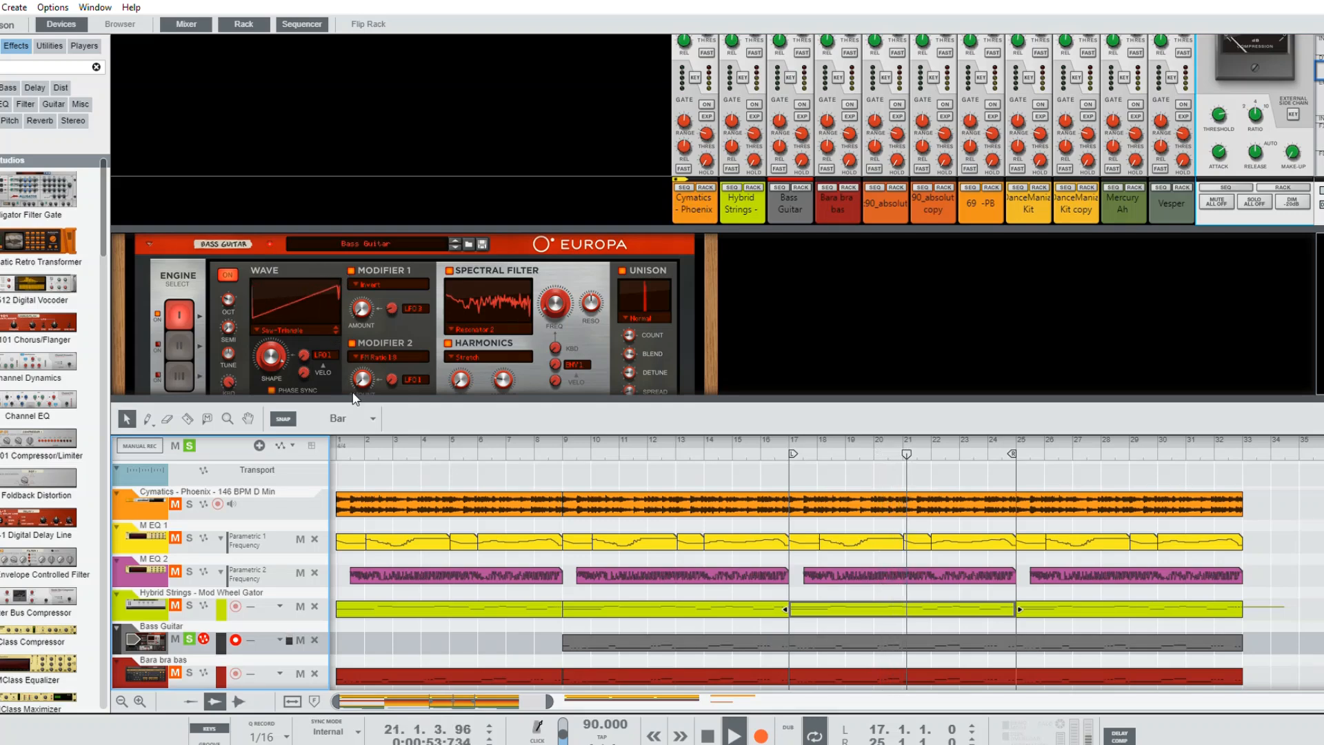
drag(345, 399, 364, 582)
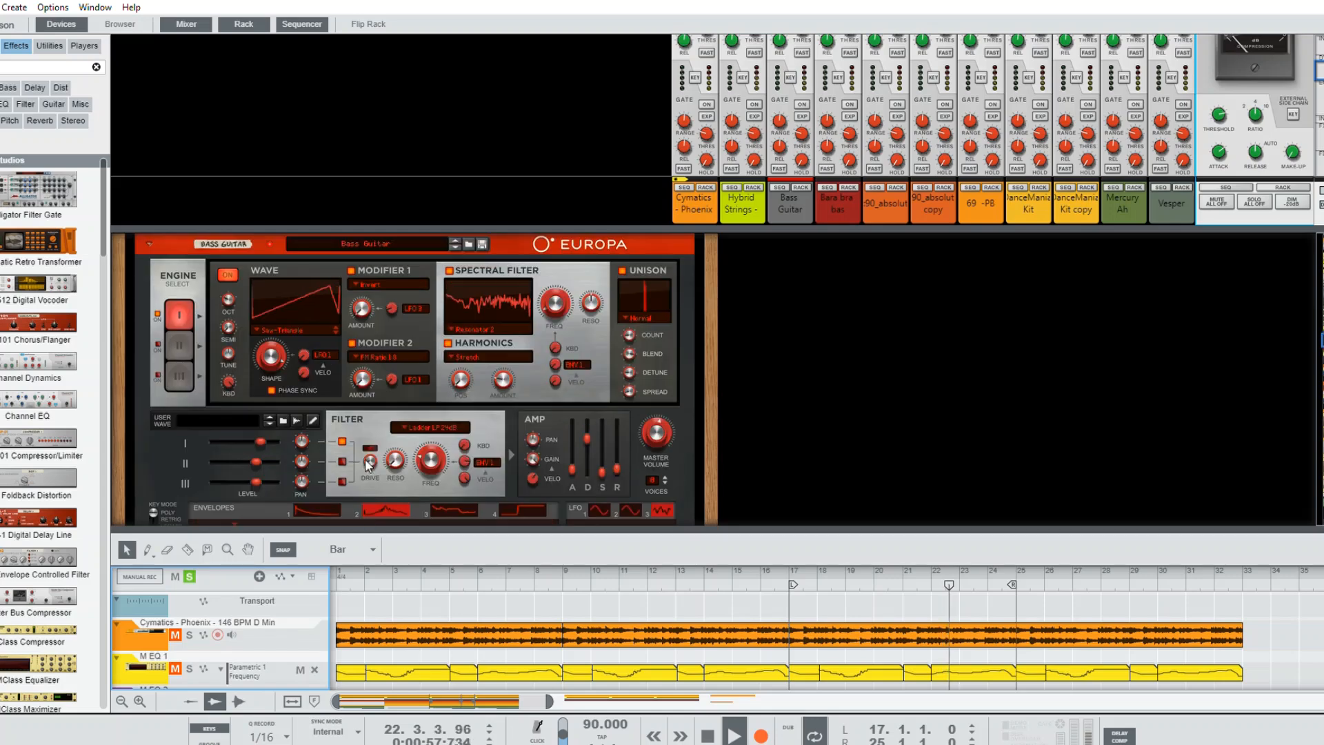
drag(390, 528, 310, 310)
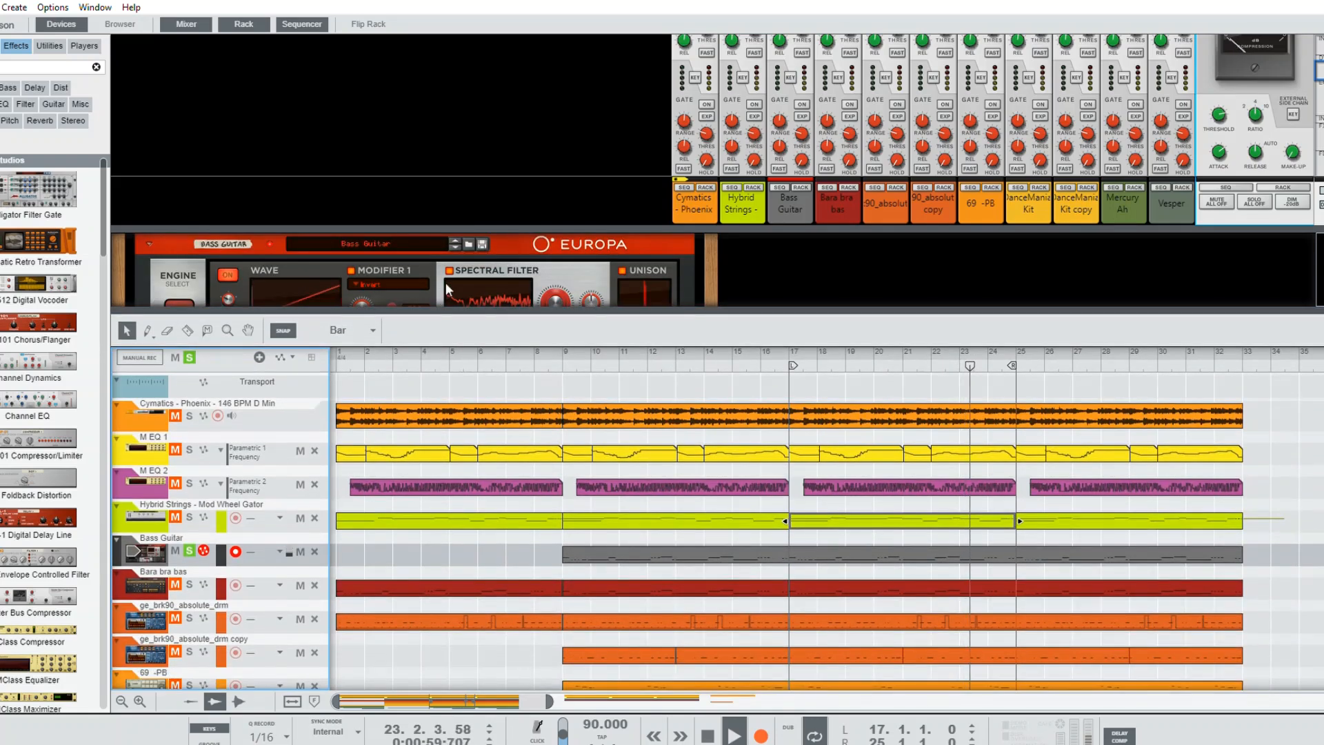
Step: Solo the Bara bra bas track in place of Bass Guitar and show its Monotone Bass Synthesizer in an enlarged rack
click(190, 583)
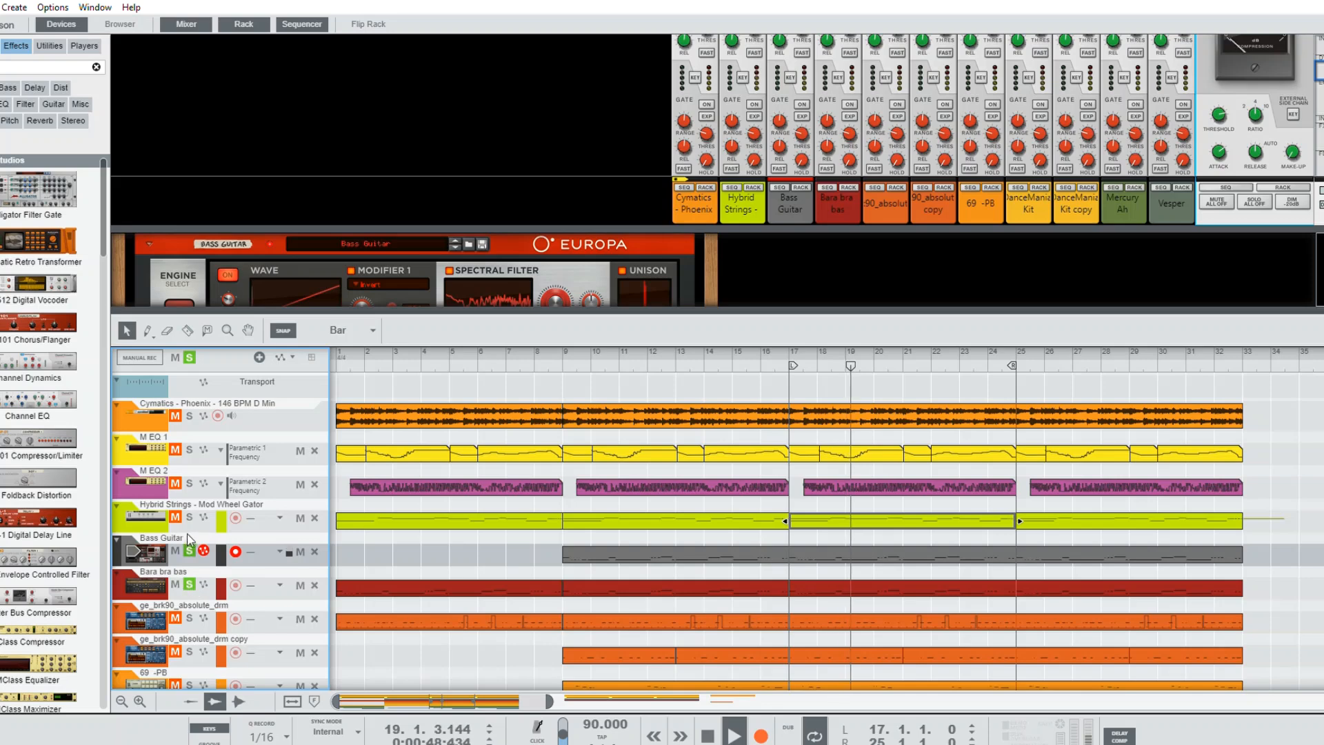
click(121, 579)
drag(411, 311, 411, 447)
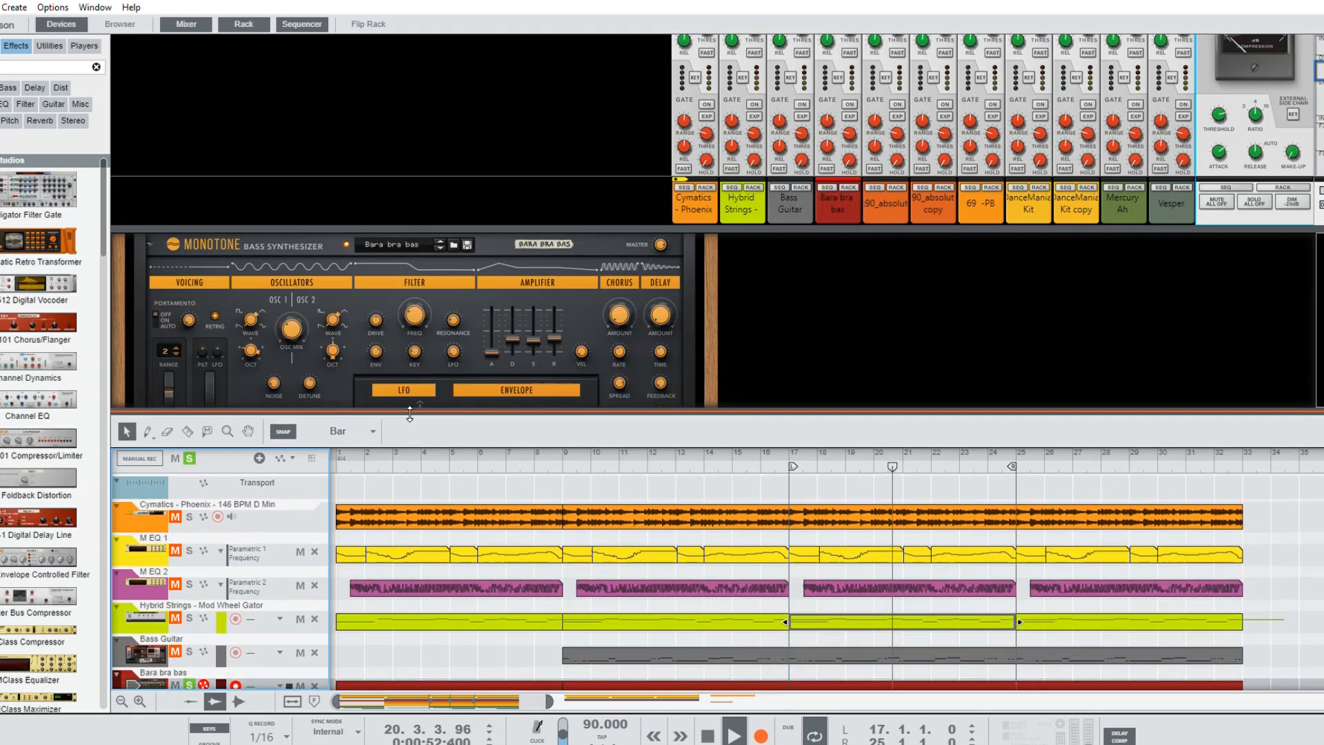
Step: Enlarge the rack further and examine the MClass Equalizer above the Monotone synthesizer
click(377, 285)
scroll(377, 285, up, 3)
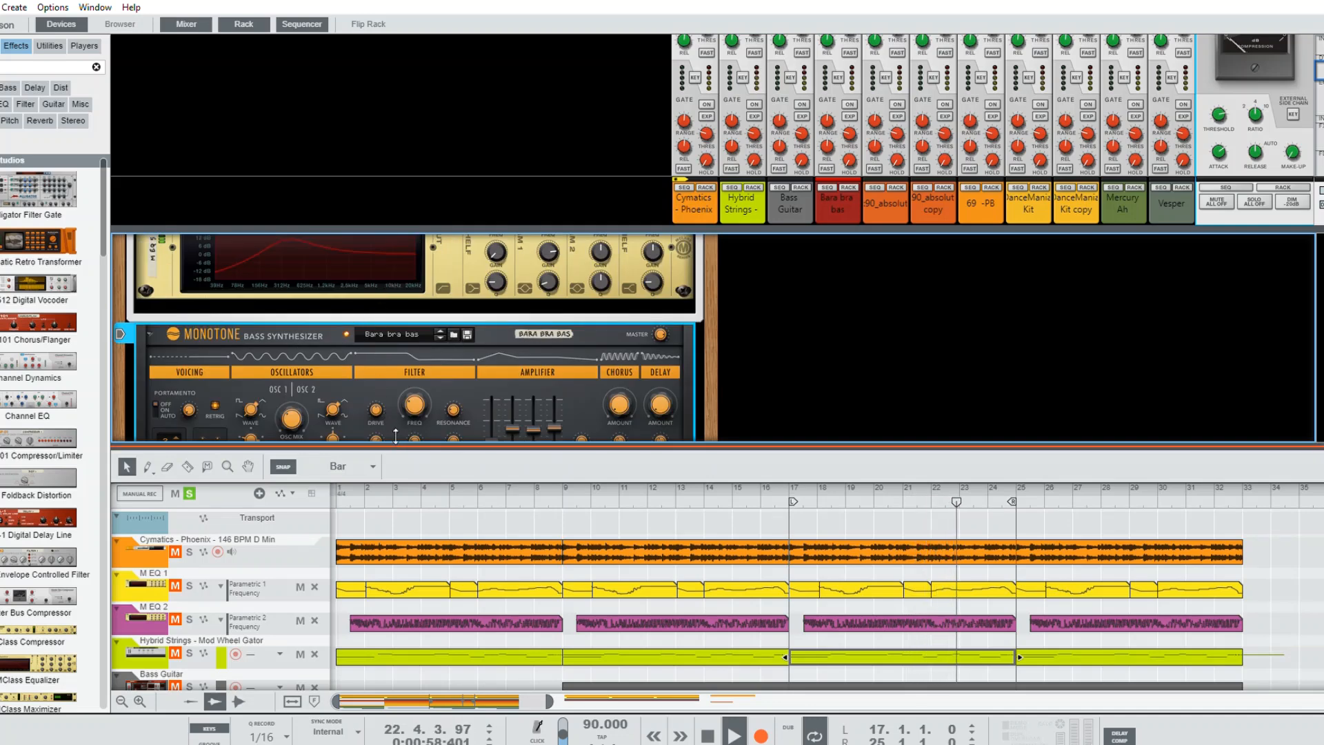
drag(395, 445, 396, 485)
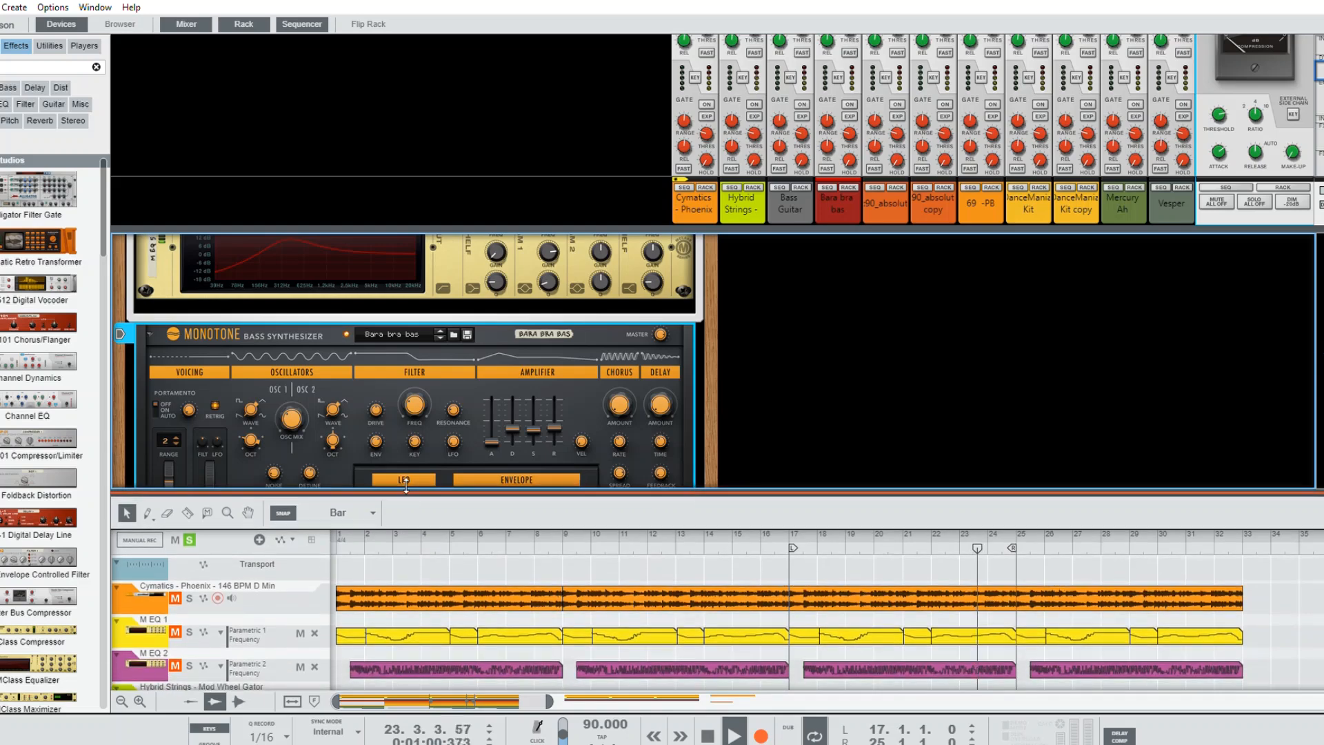
scroll(328, 364, up, 3)
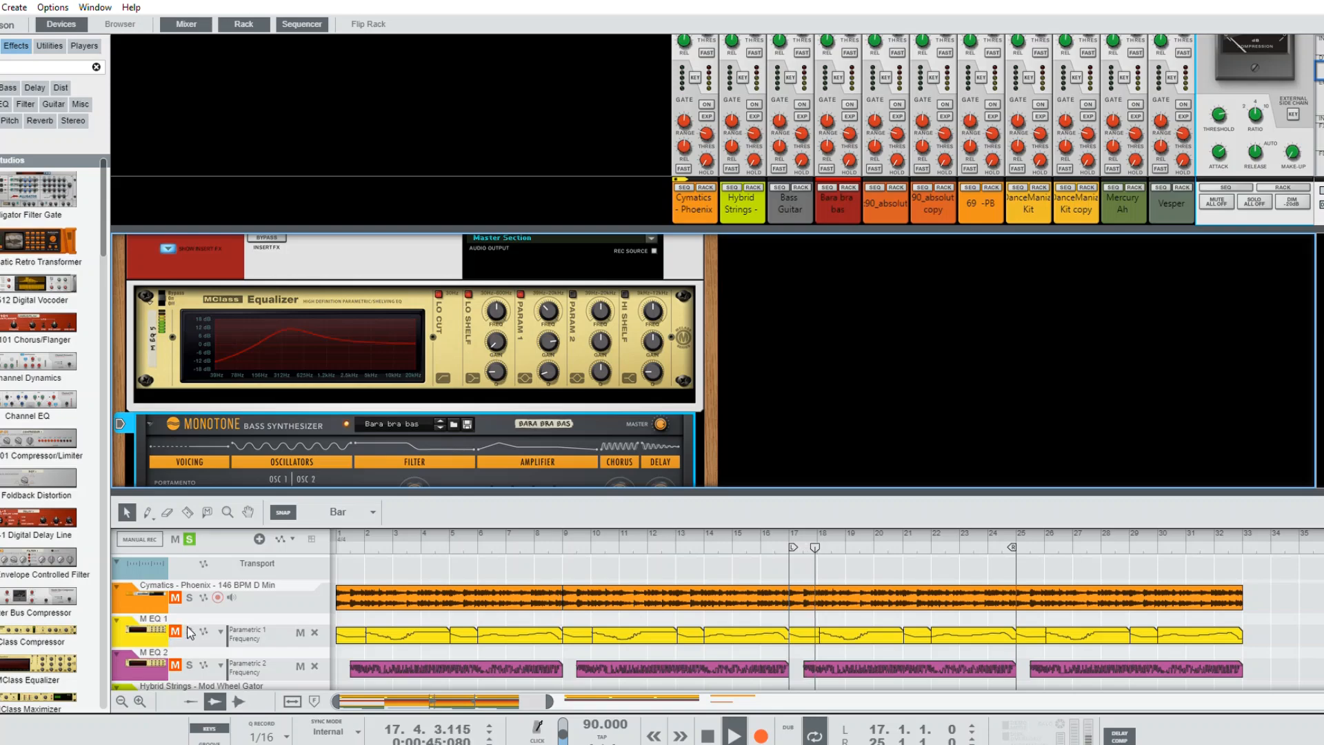
Step: Select the Bass Guitar track and compare its MClass Equalizer curve with the one on Bara bra bas
scroll(193, 631, down, 4)
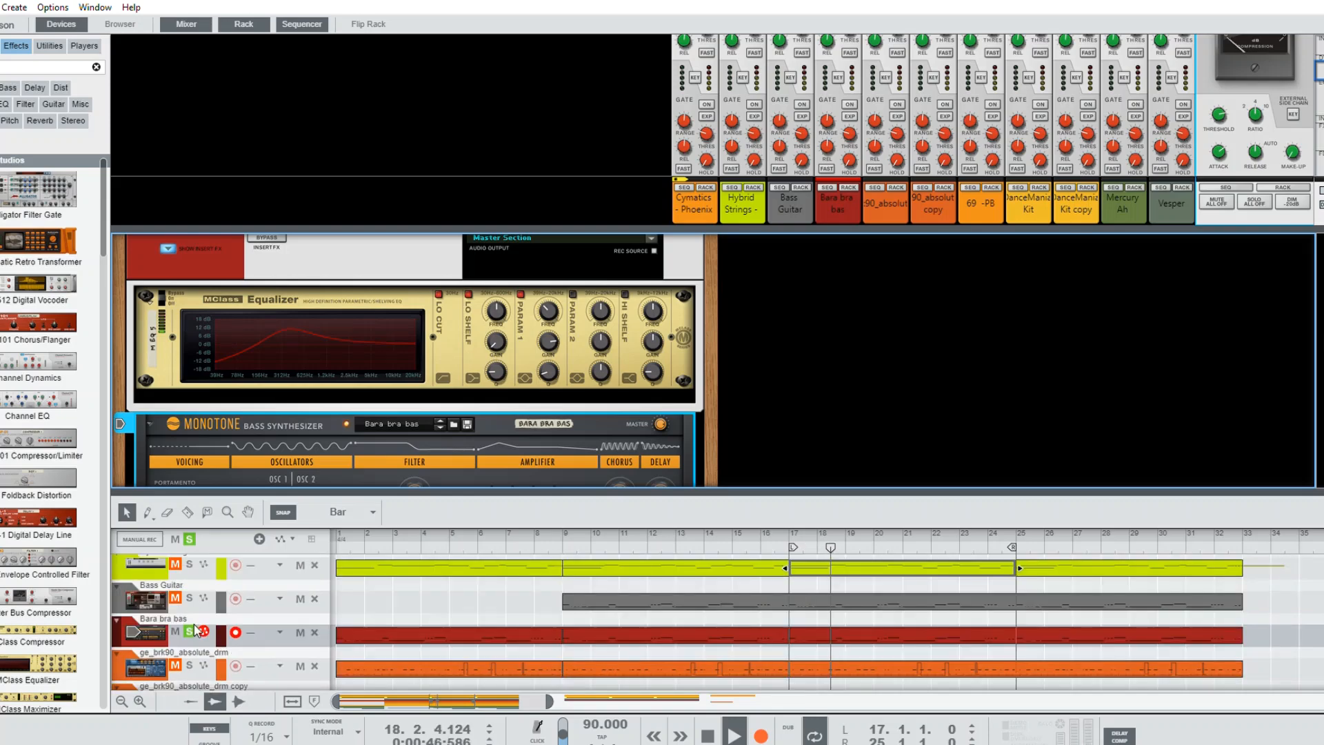
click(145, 598)
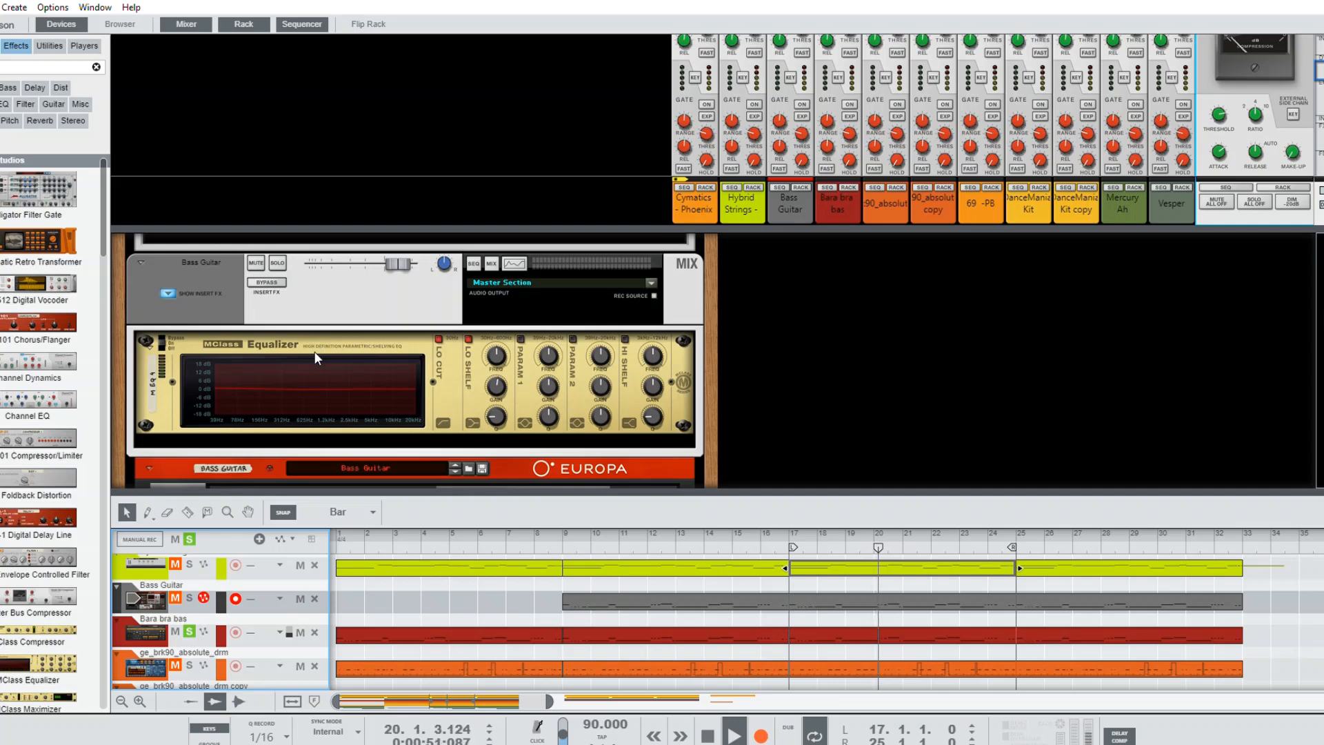
scroll(313, 350, down, 3)
scroll(313, 357, up, 2)
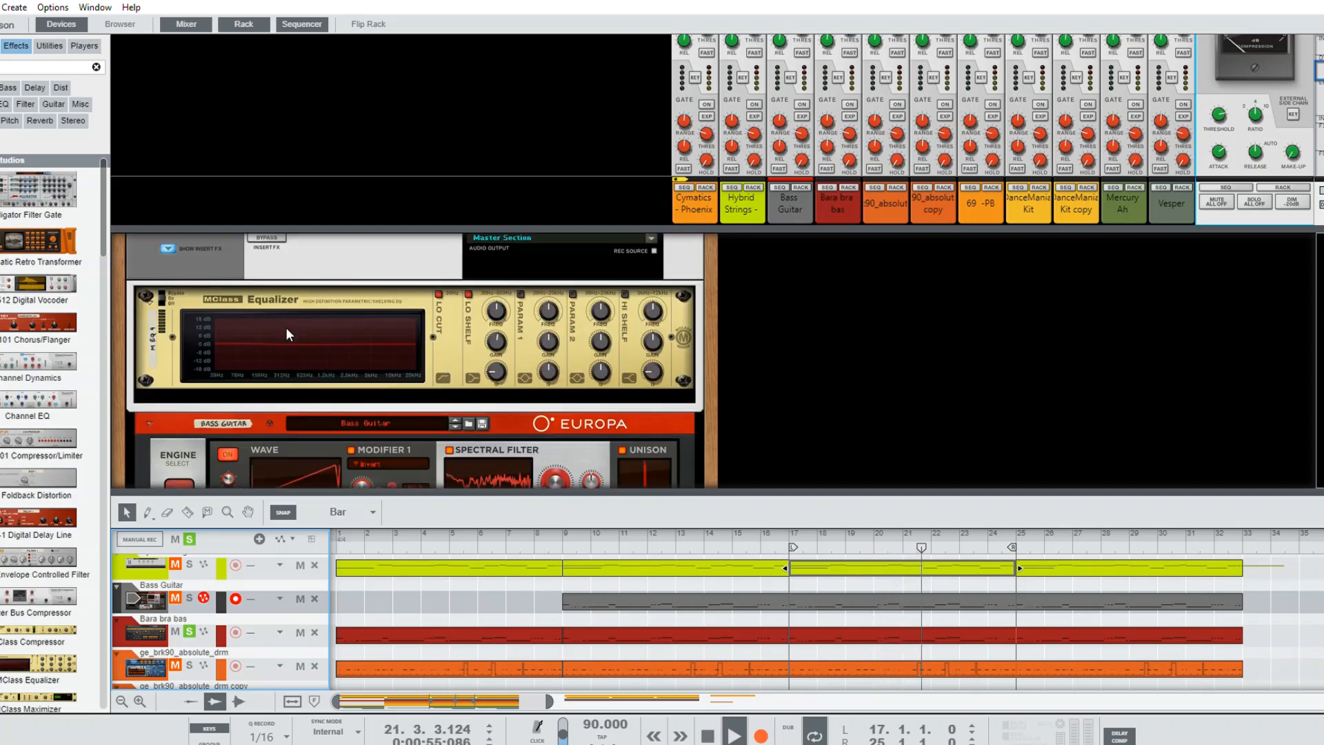
scroll(424, 326, up, 5)
scroll(422, 287, down, 2)
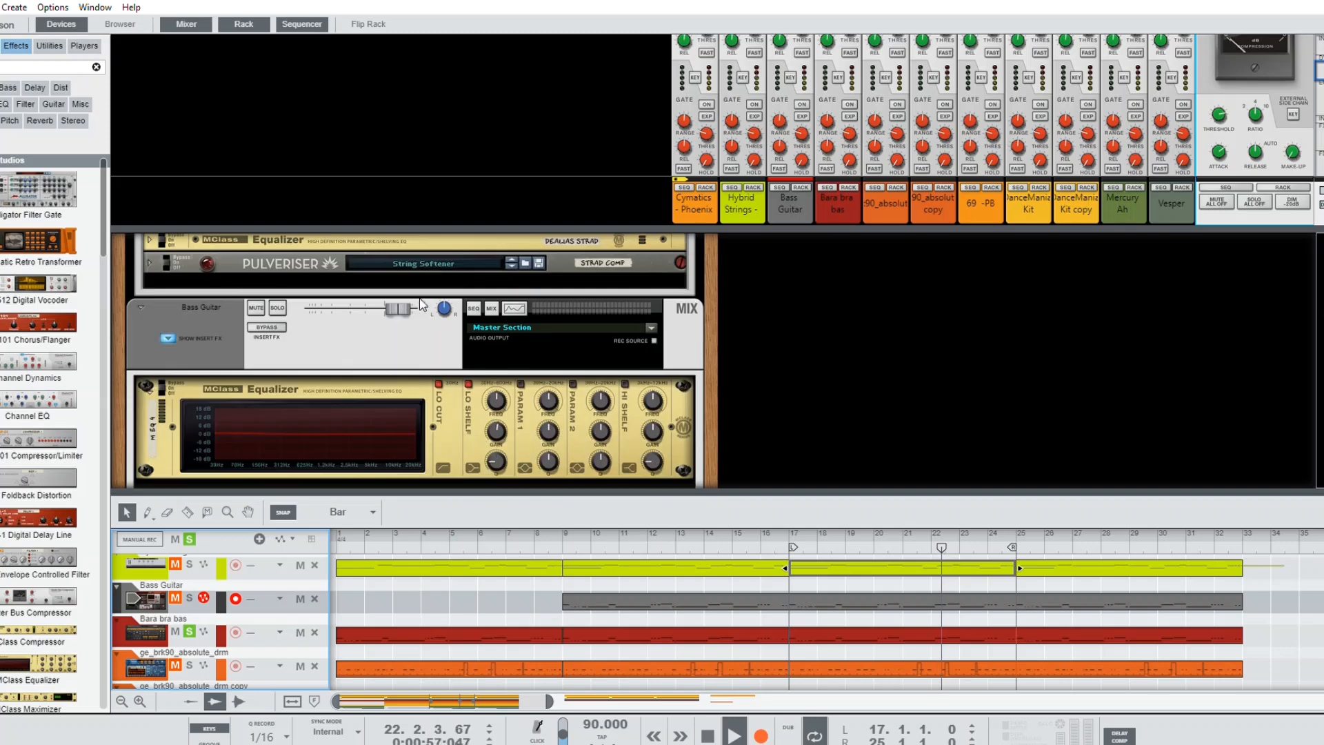
scroll(392, 387, down, 10)
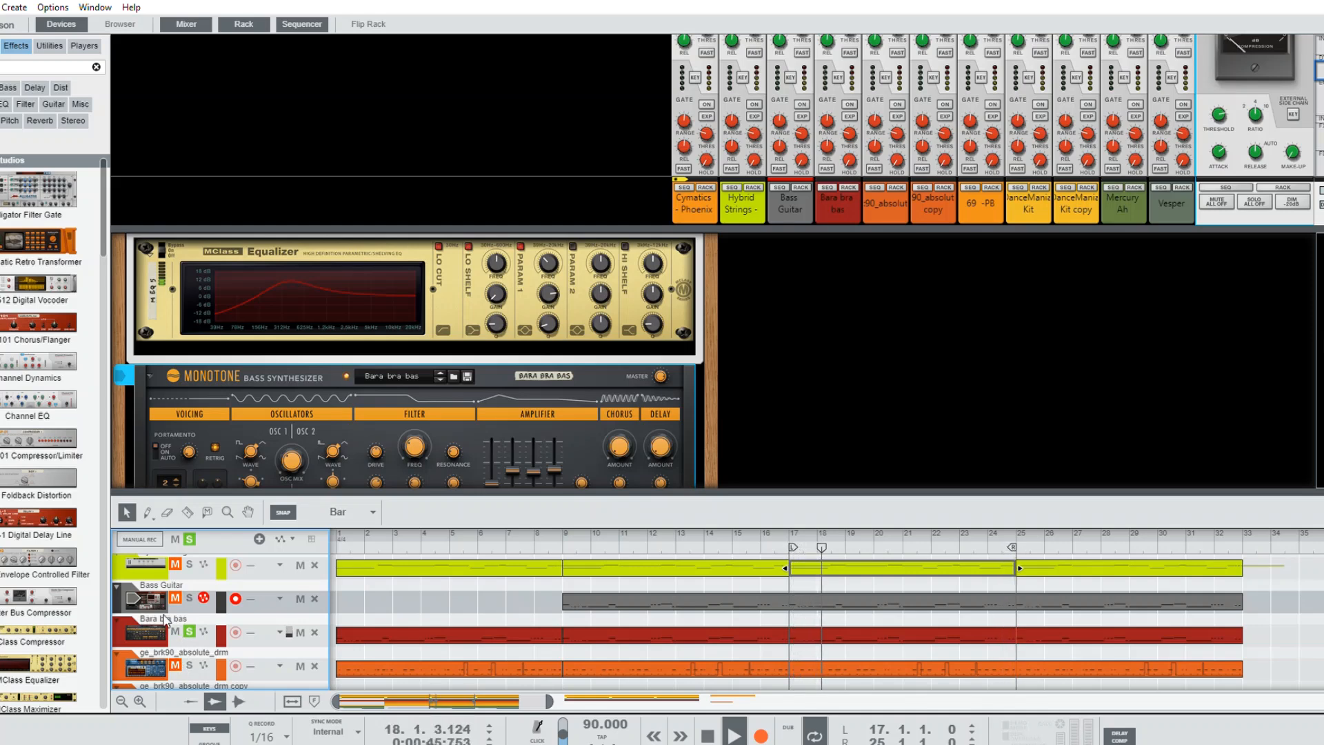
Step: Solo Bass Guitar alongside Bara bra bas and select the Hybrid Strings - Mod Wheel Gator track
click(188, 597)
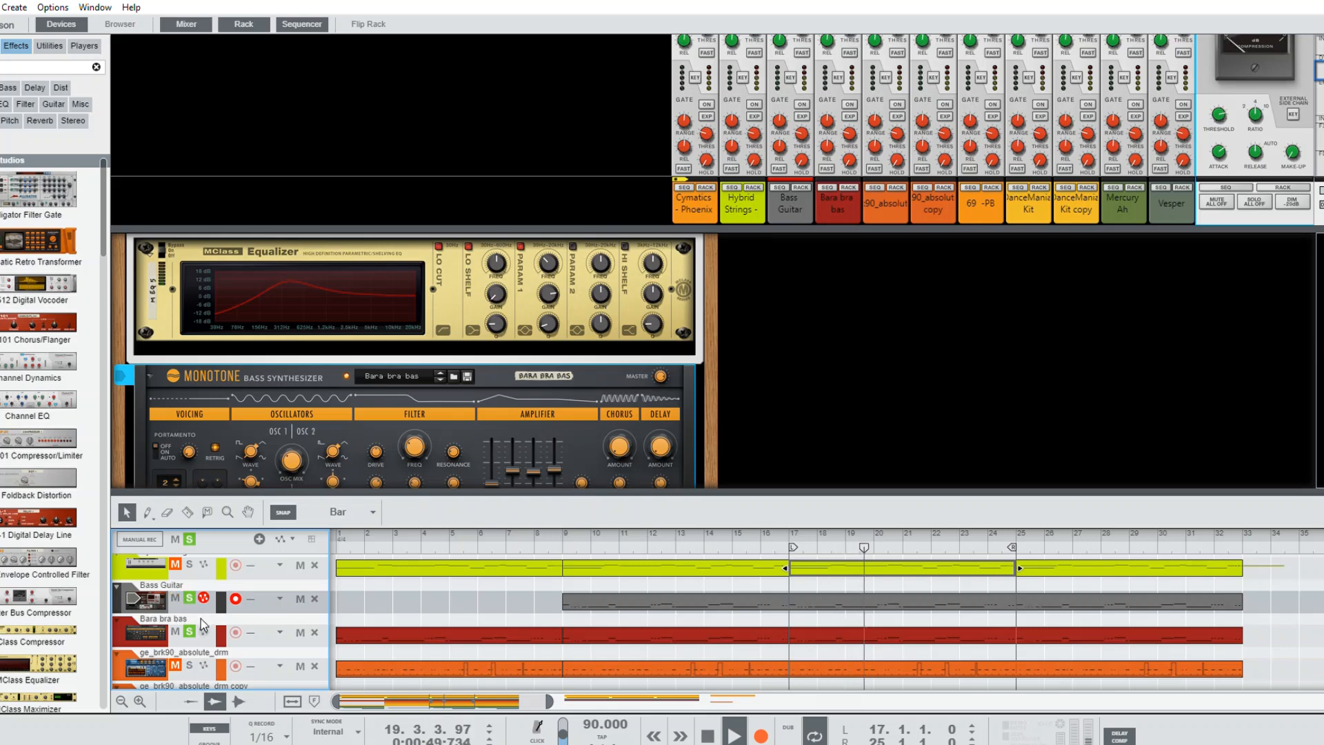
scroll(201, 616, up, 1)
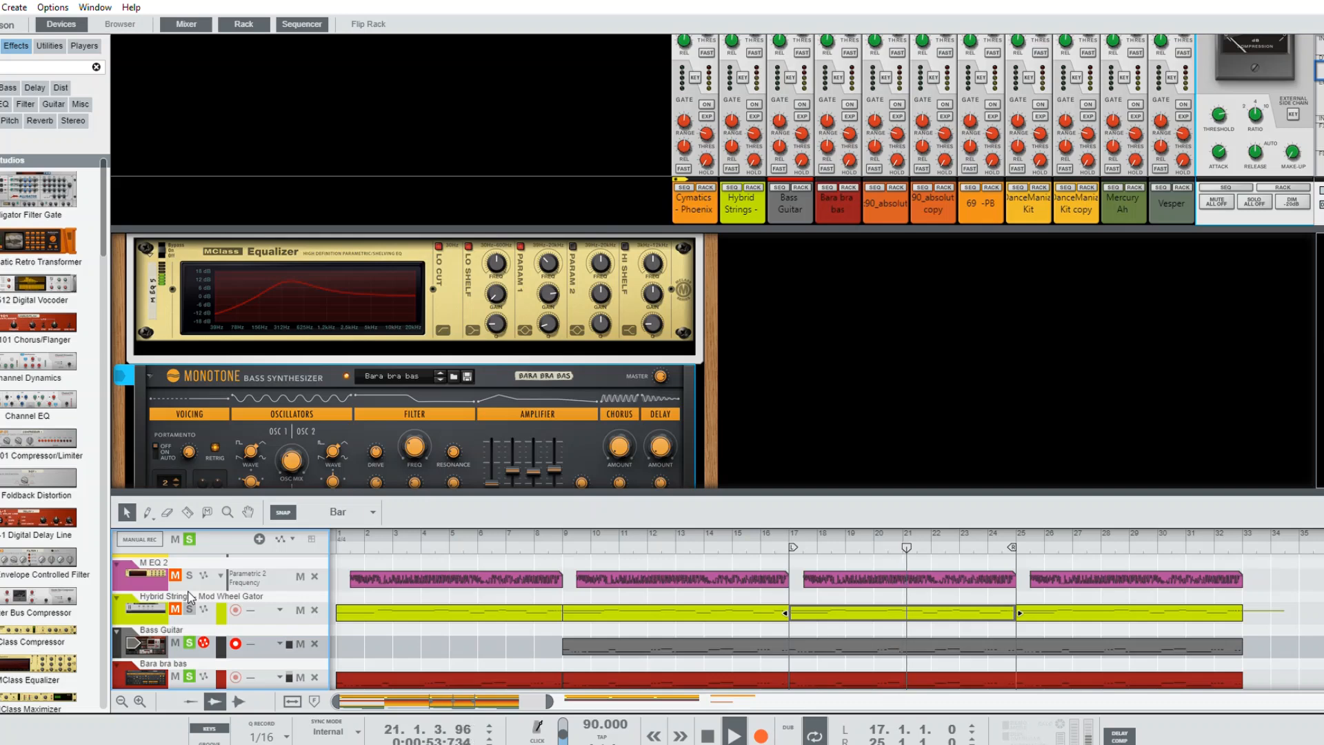
click(191, 597)
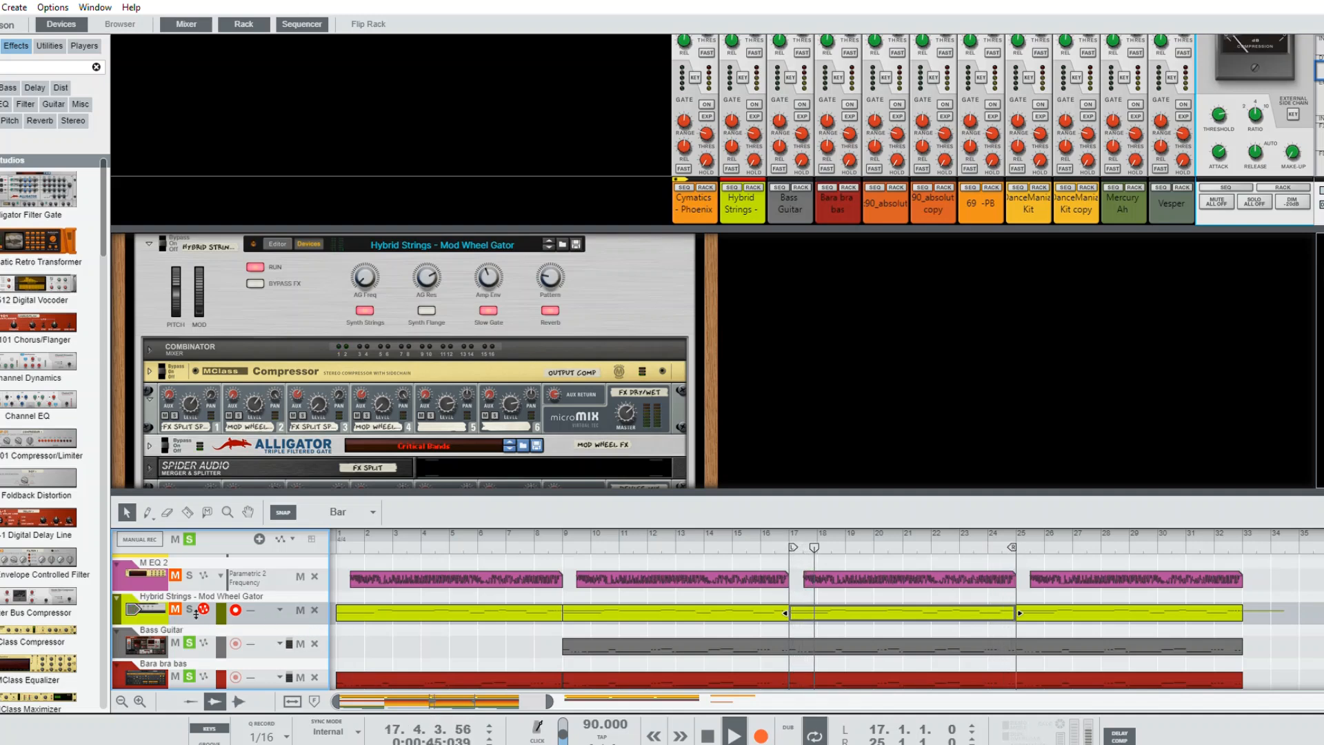
Step: Solo ge_brk90_absolute_drm in place of Bass Guitar and Bara bra bas, and shrink the rack to show more sequencer tracks
scroll(193, 626, down, 1)
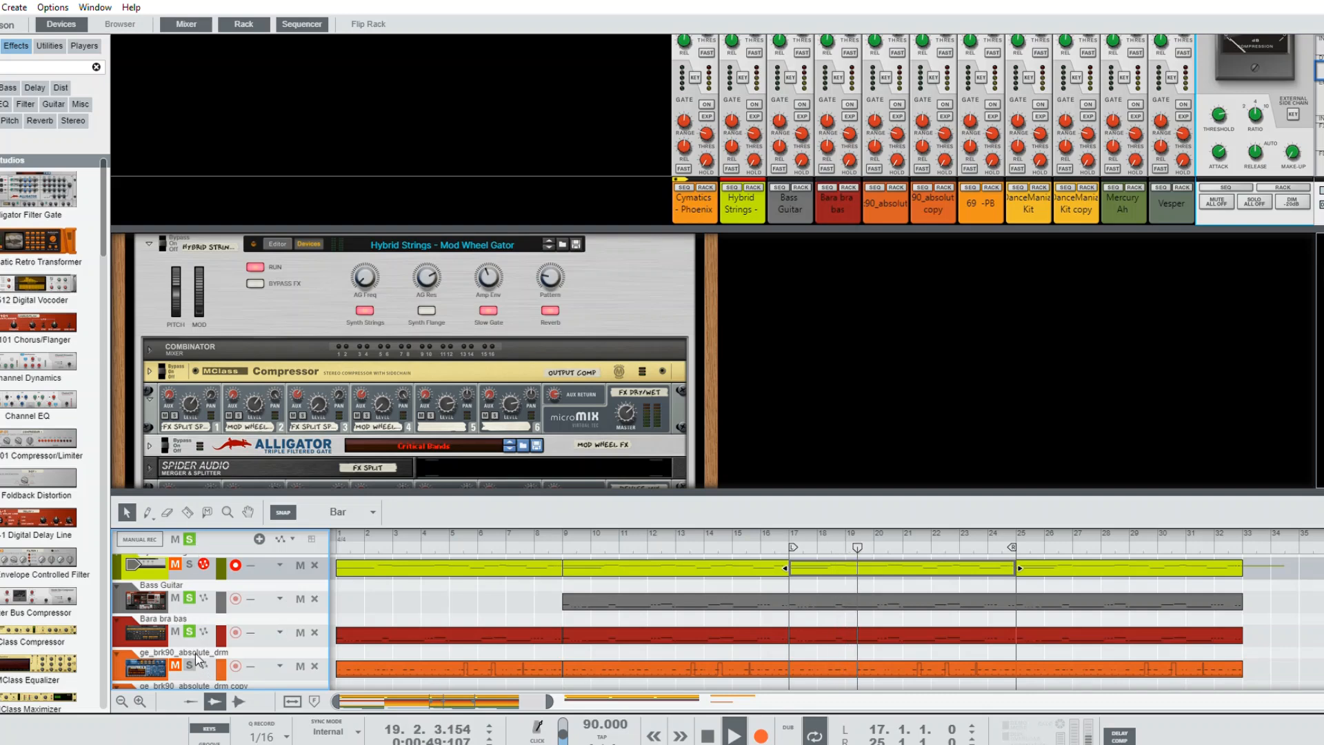
click(189, 598)
click(189, 632)
click(189, 665)
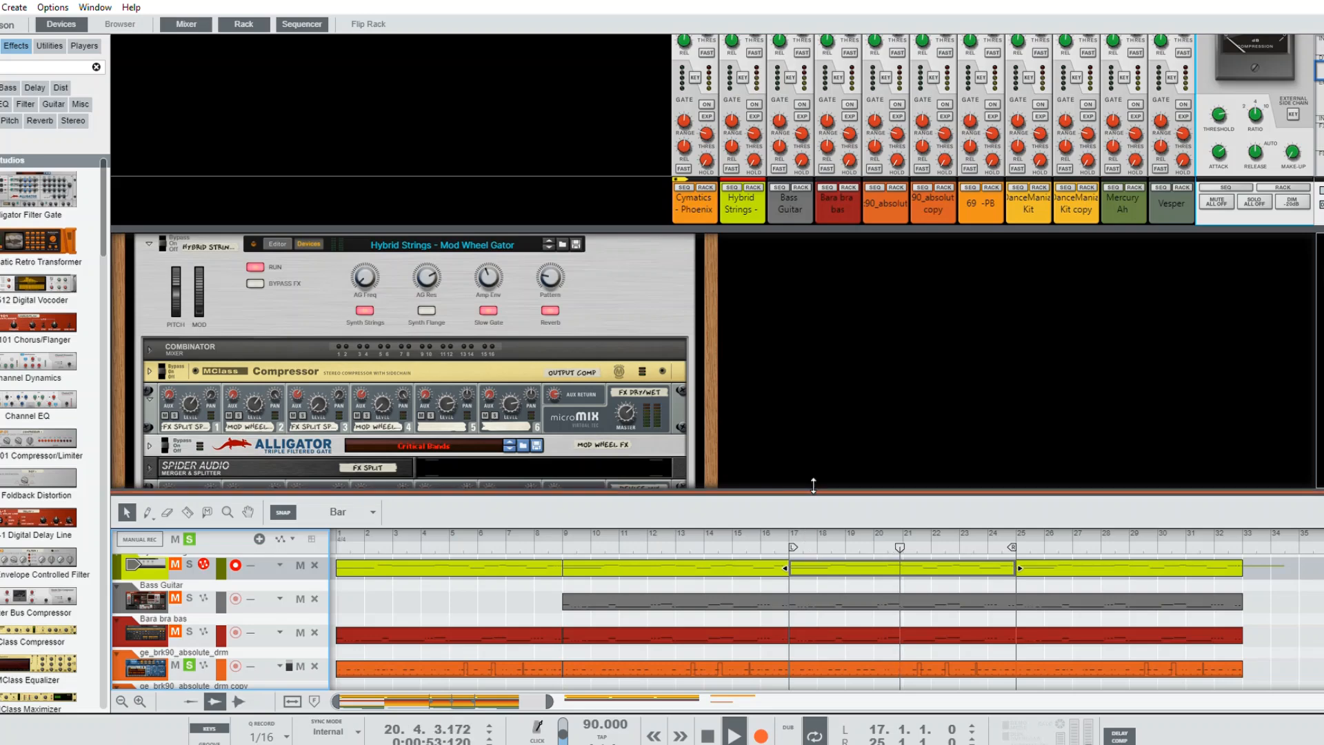
drag(810, 492, 803, 283)
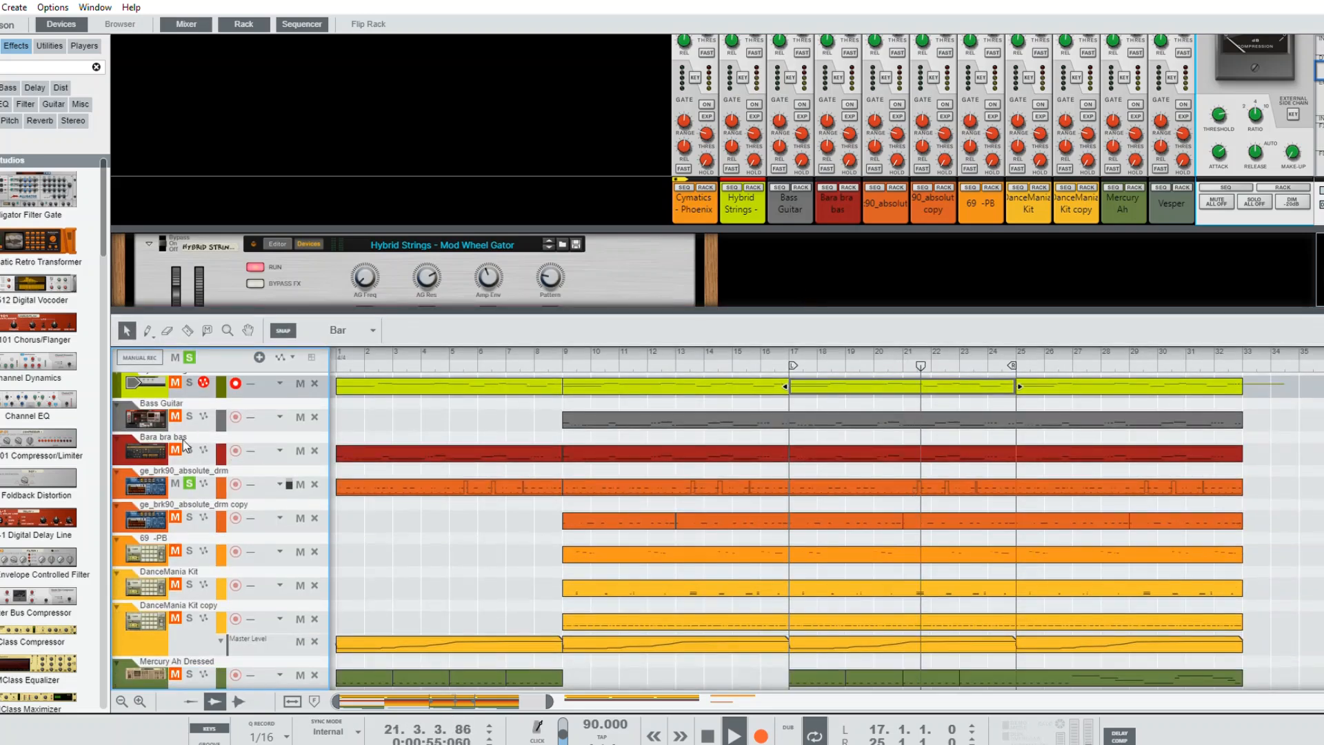
Step: Open the ge_brk90_absolute_drm clip starting at bar 17 in REX Edit
scroll(211, 430, up, 1)
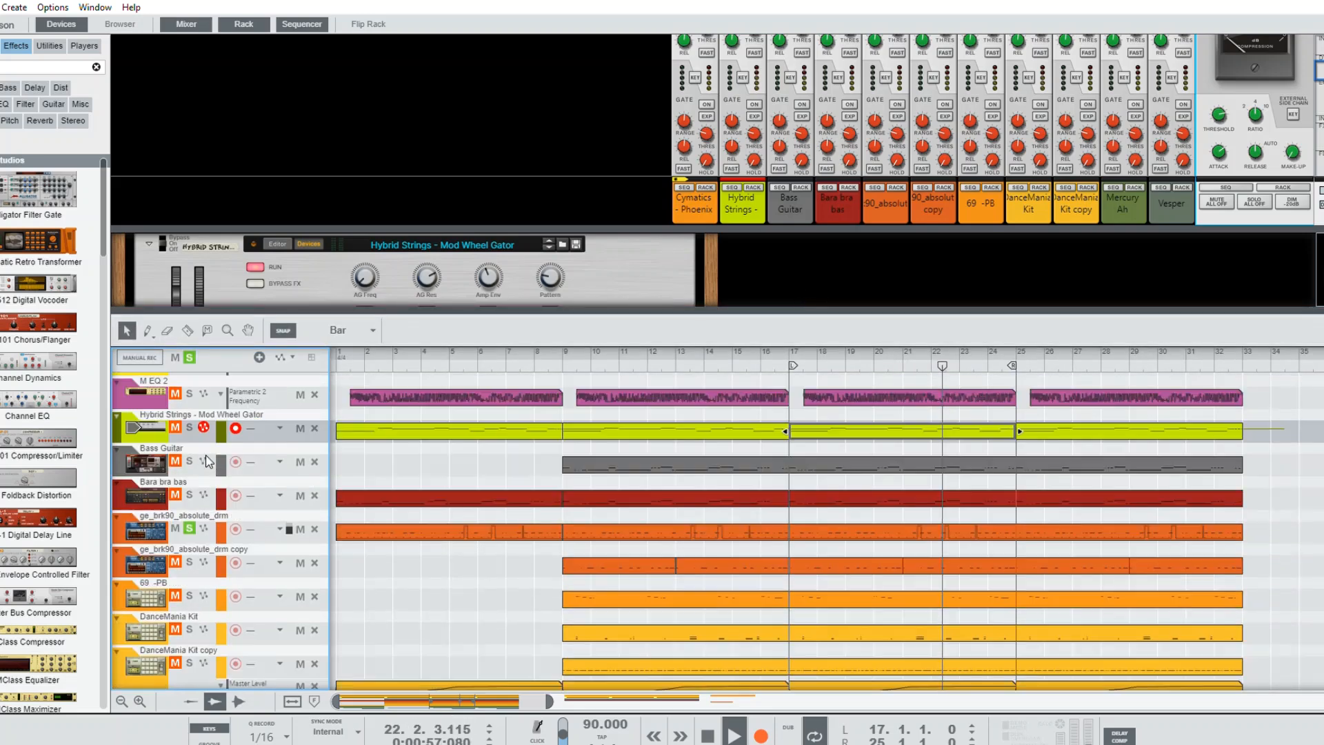
scroll(230, 523, down, 2)
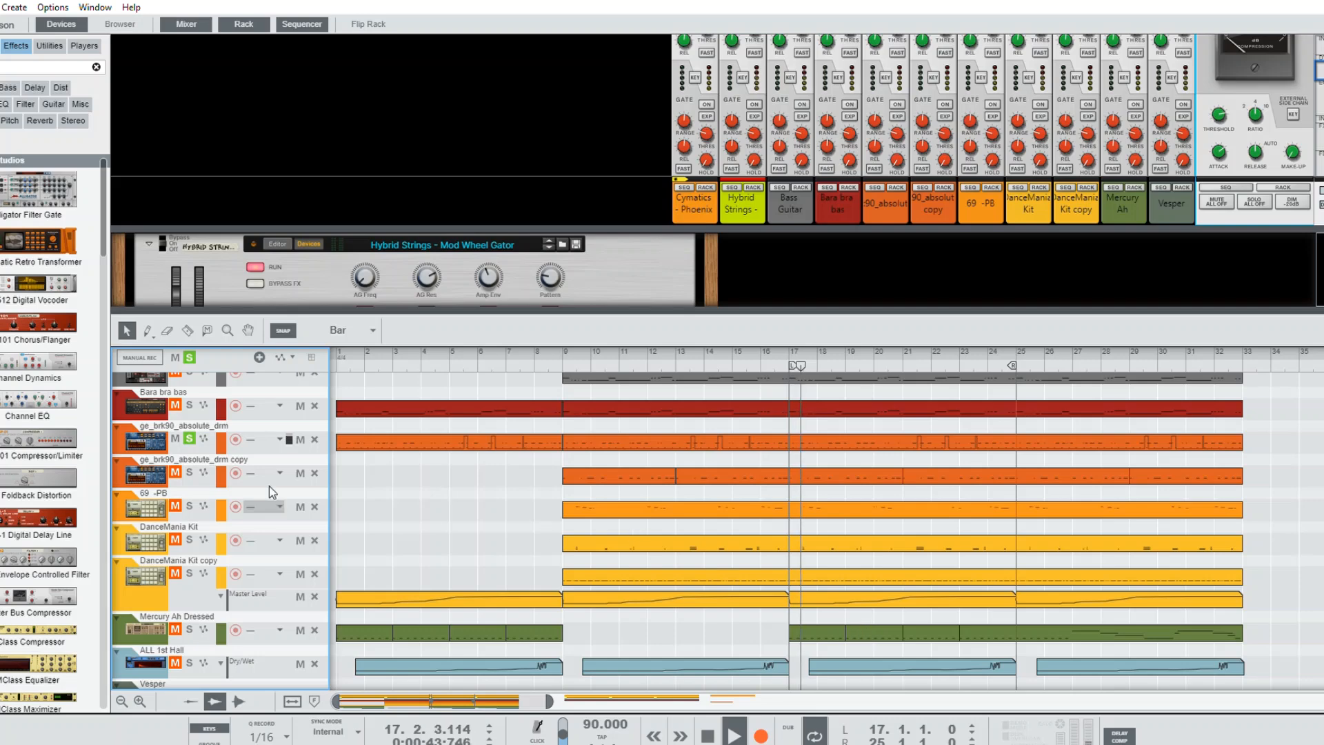
scroll(207, 562, down, 2)
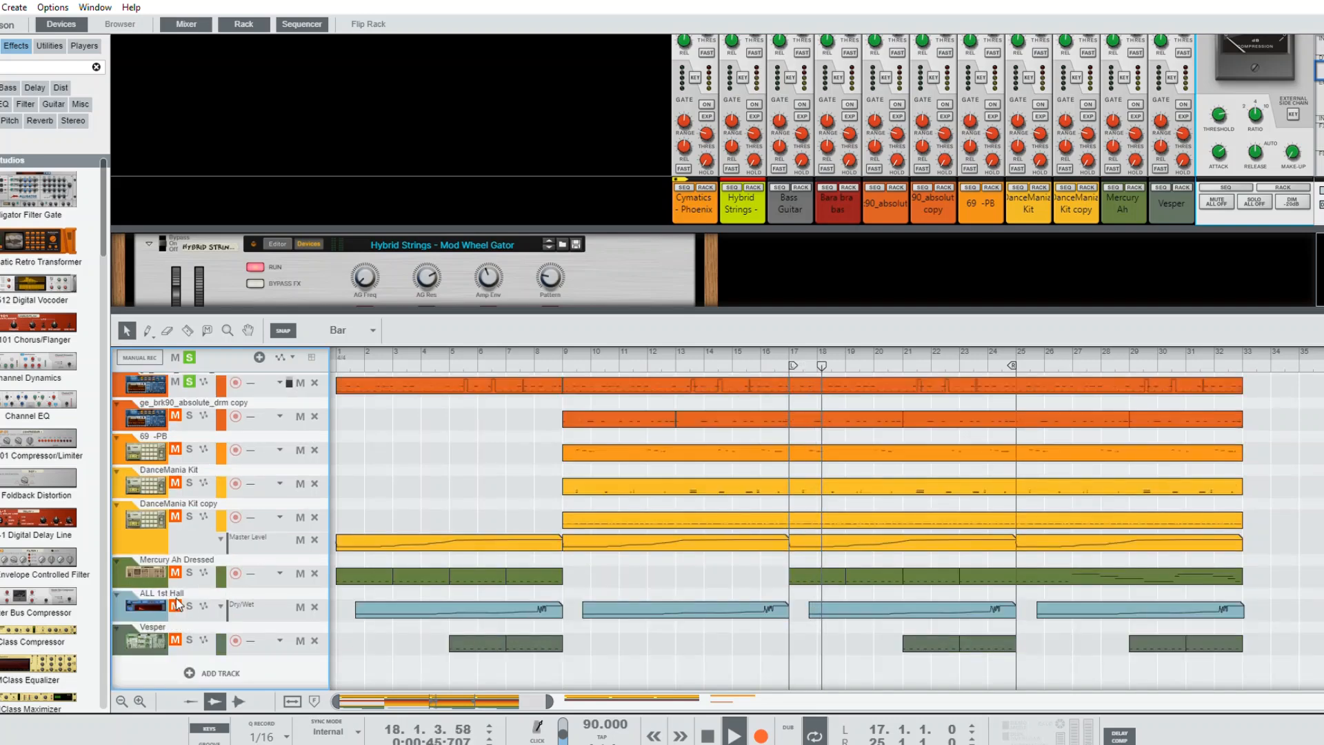
scroll(193, 569, up, 3)
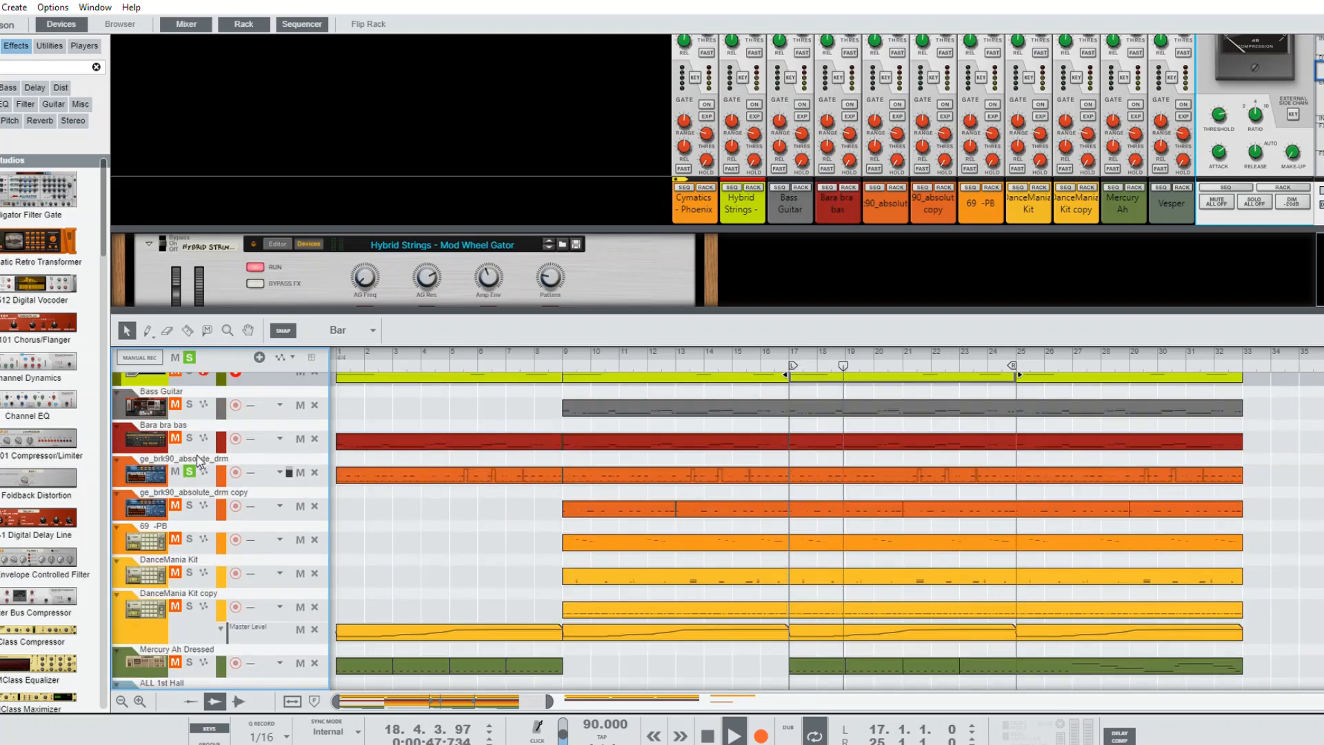
click(907, 472)
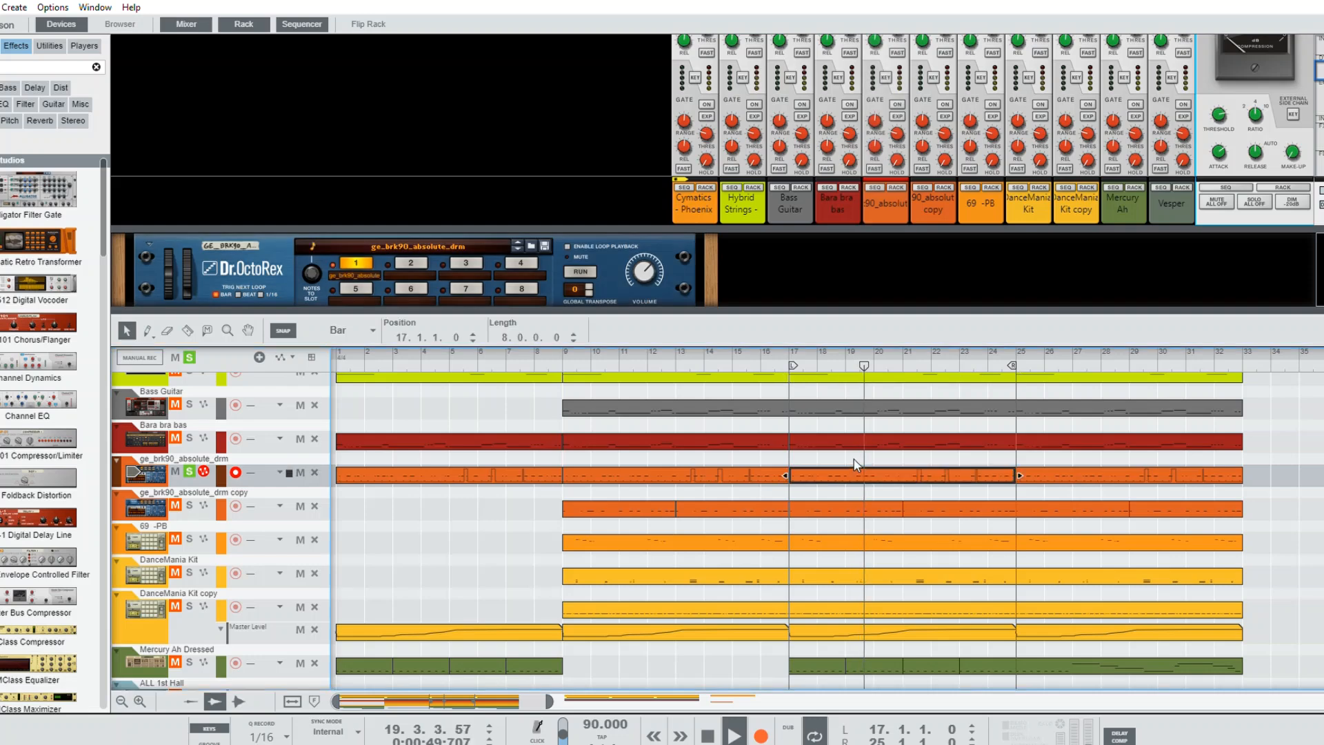
double_click(854, 462)
Step: Highlight the drum clip's notes on slice 7, those on slice 3, and the slice 7 notes again
click(362, 568)
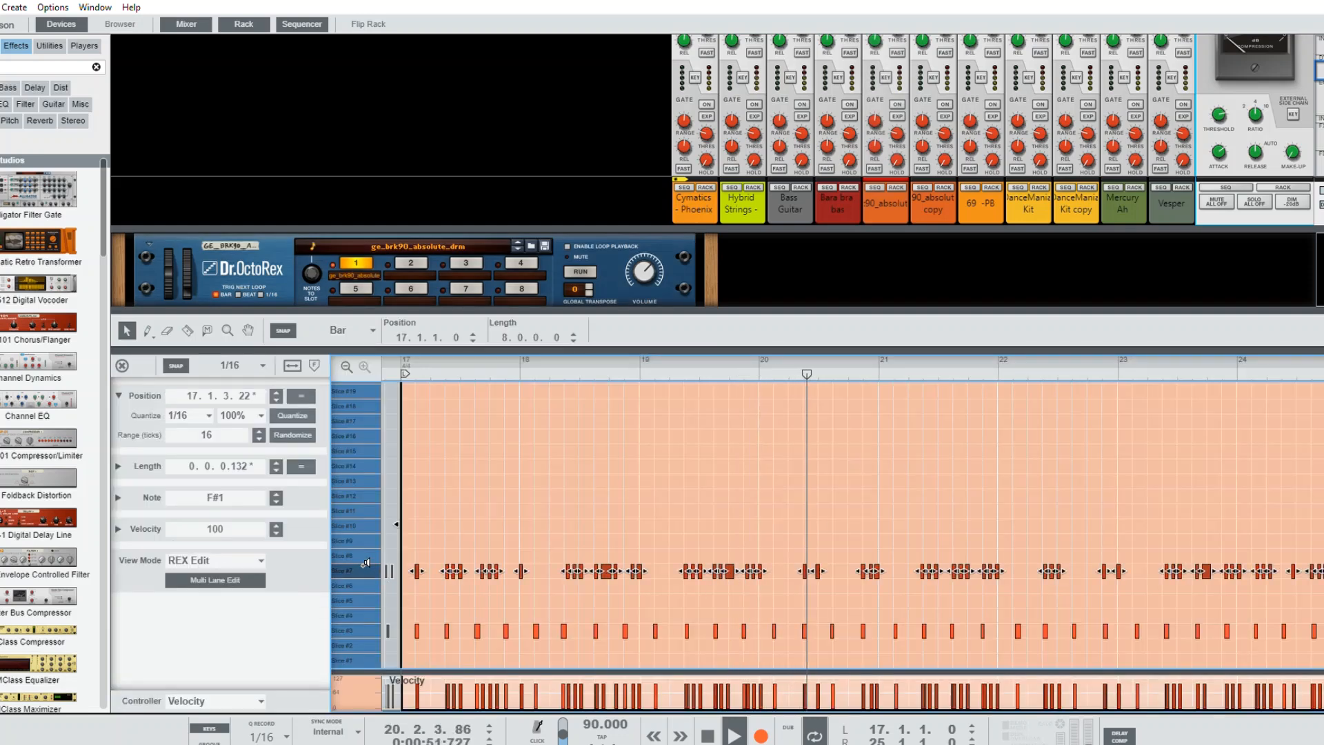
click(363, 624)
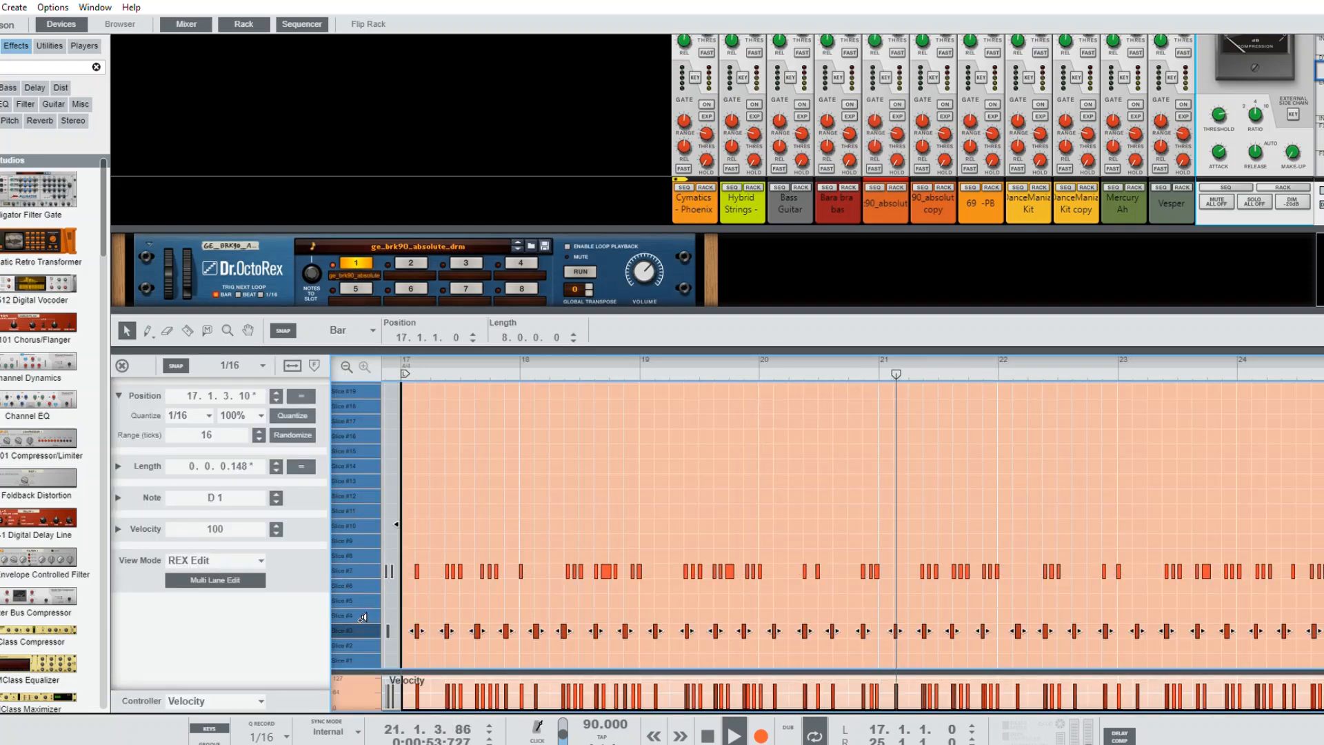
click(362, 563)
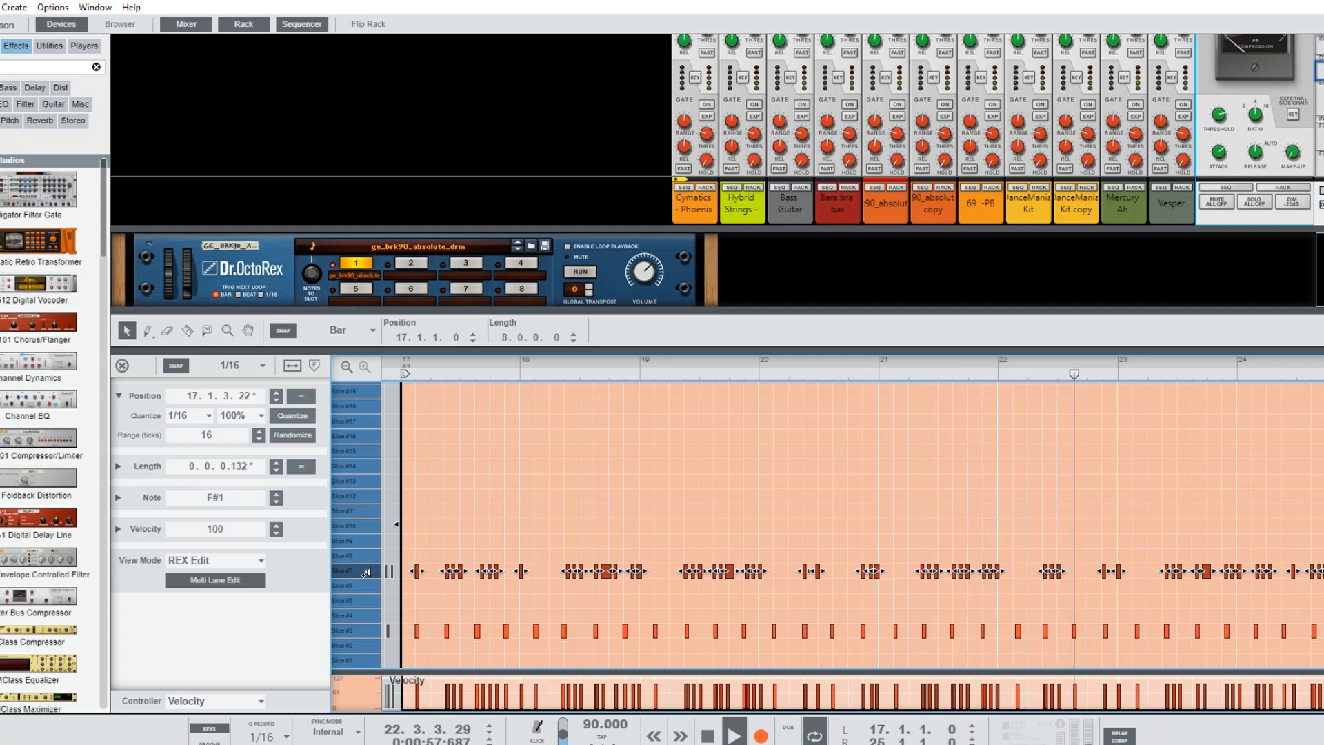
Step: Close the REX editor, solo ge_brk90_absolute_drm copy alongside the original drum track, and select the copy track
click(123, 362)
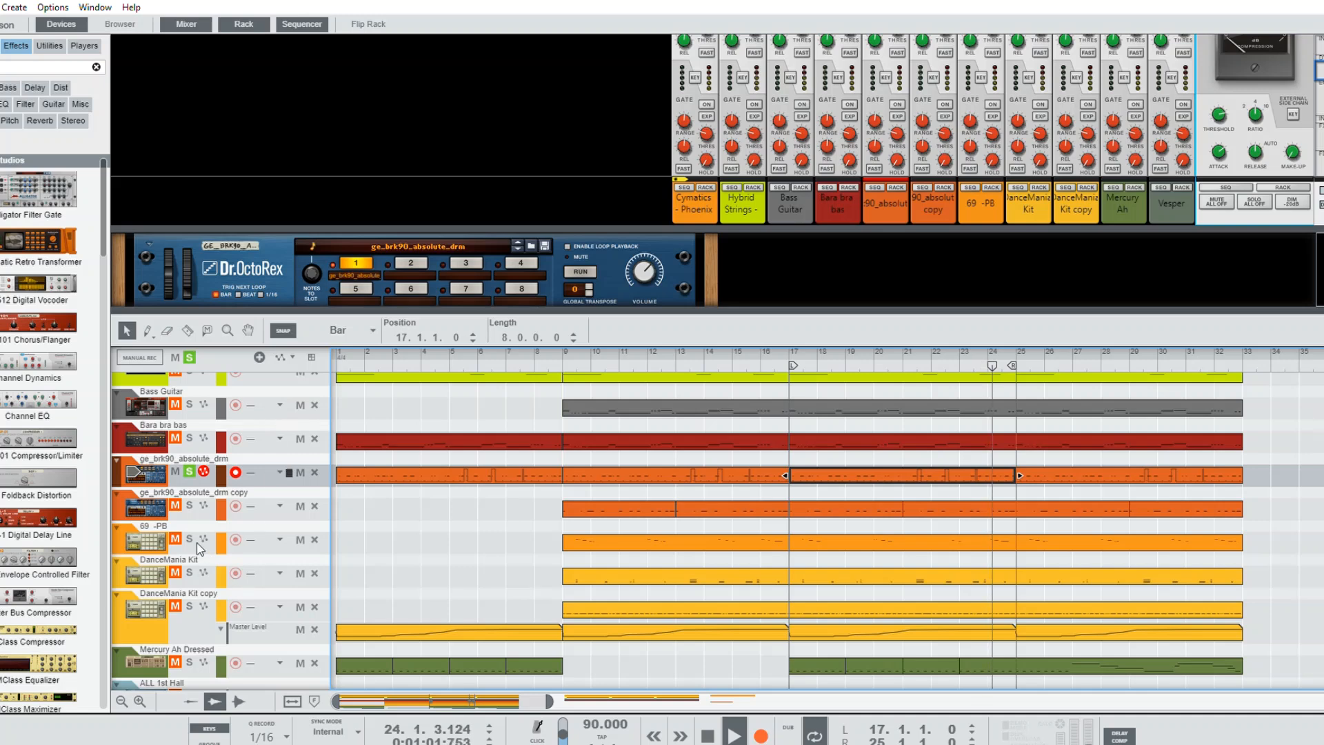
click(189, 504)
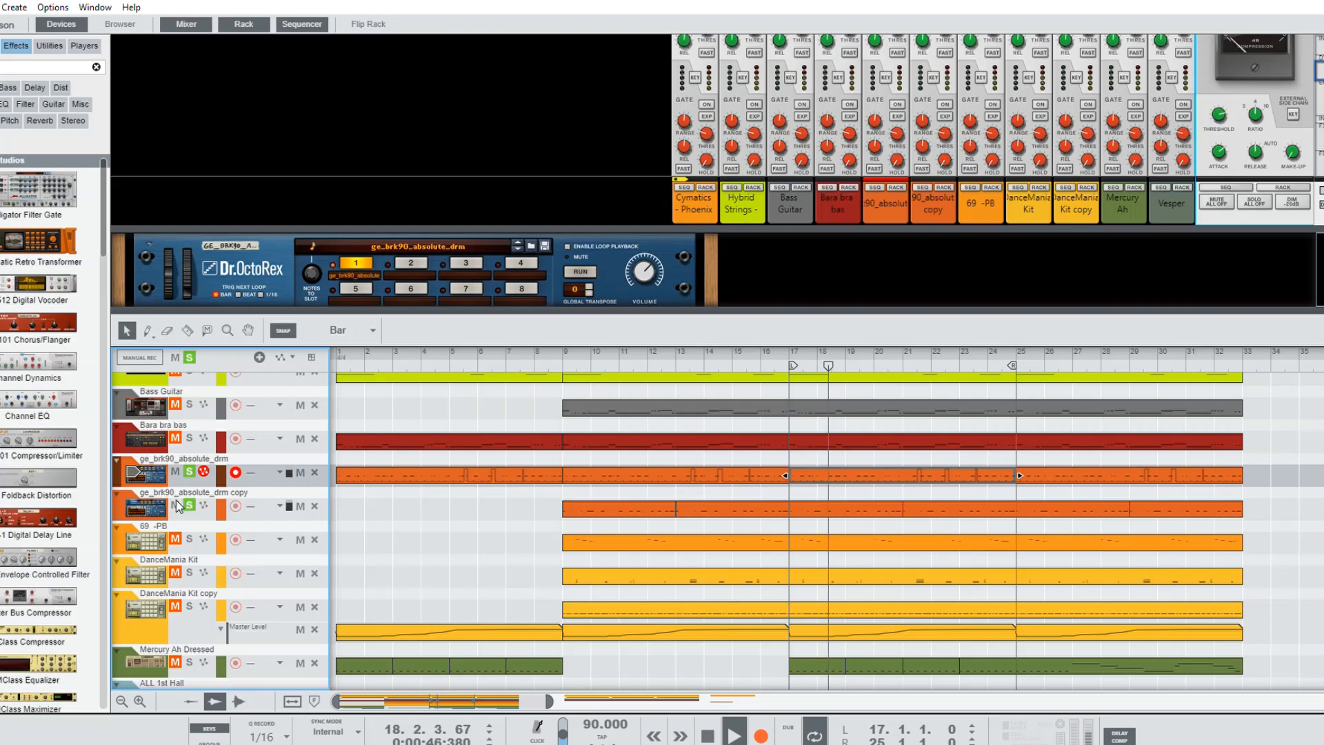
click(178, 506)
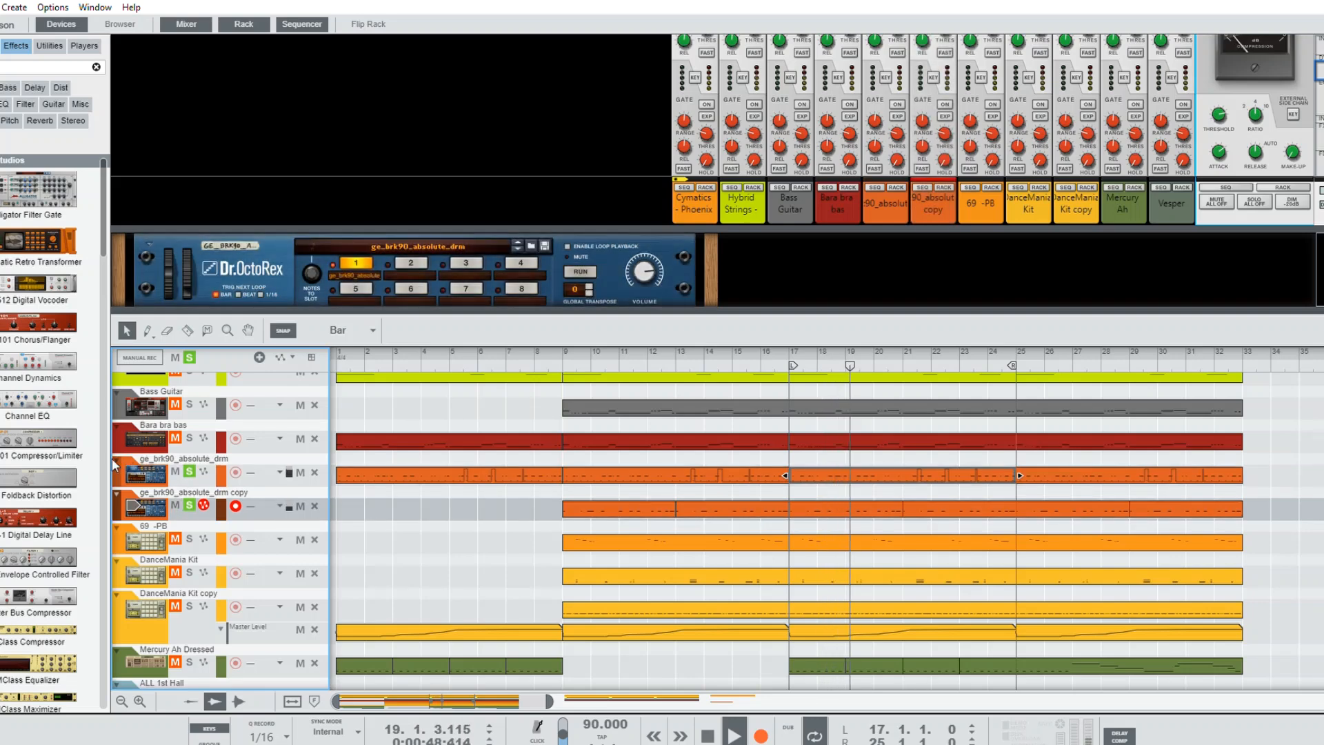
Step: Select the ge_brk90_absolute_drm track and examine its Dr. OctoRex programmer and MClass Equalizer in a temporarily enlarged rack
click(179, 474)
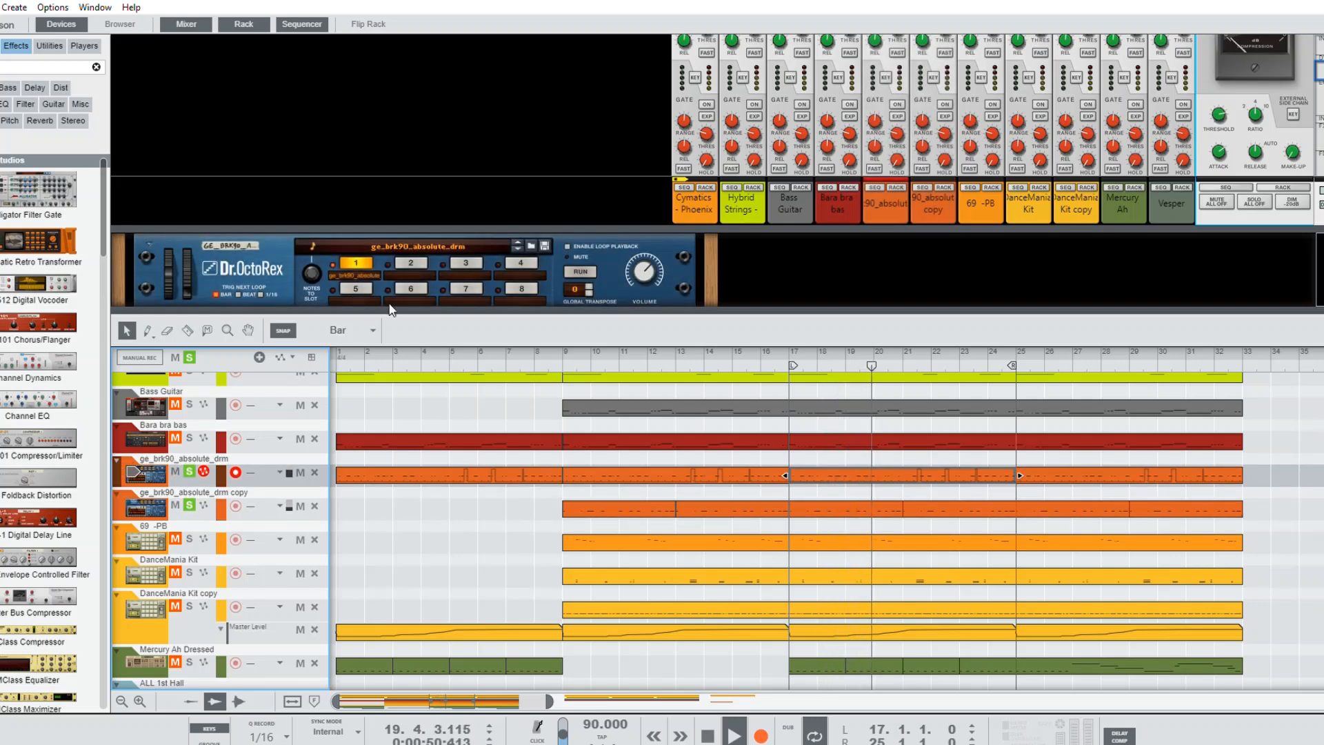
drag(384, 309, 398, 479)
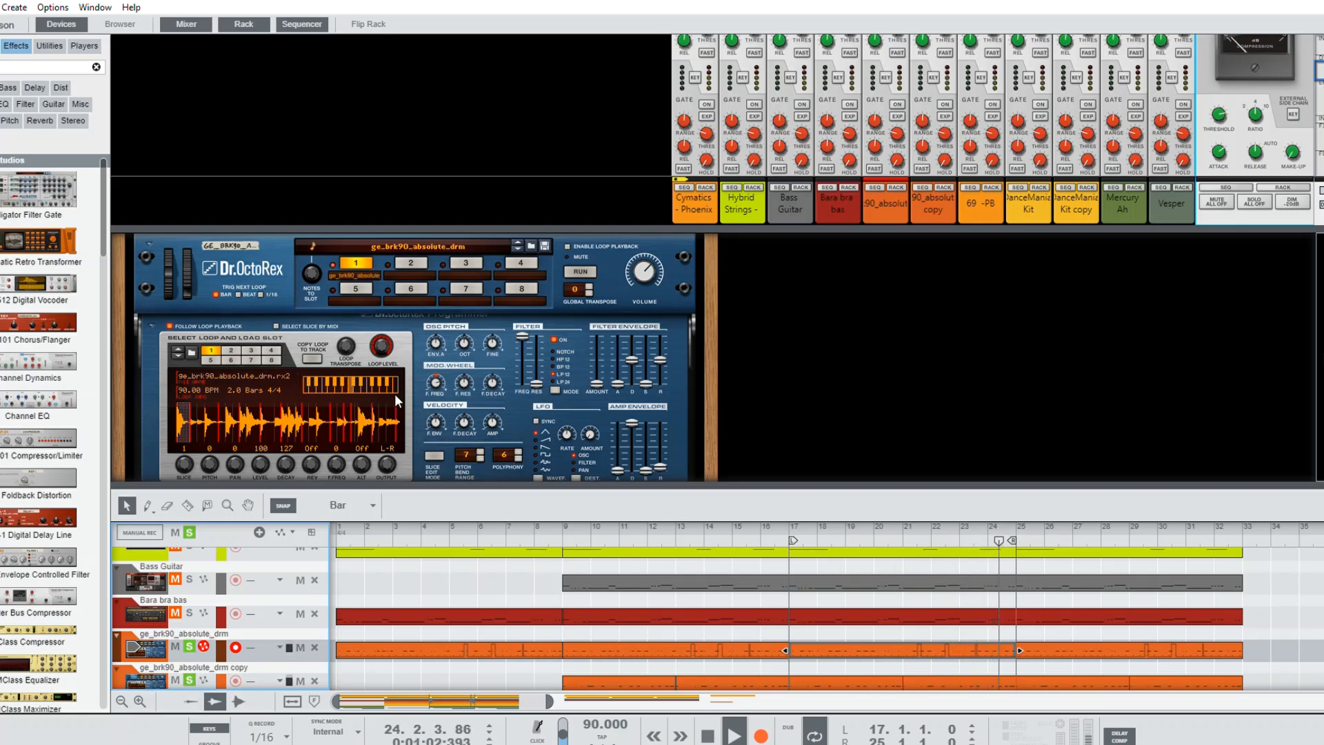
click(418, 355)
scroll(415, 351, up, 3)
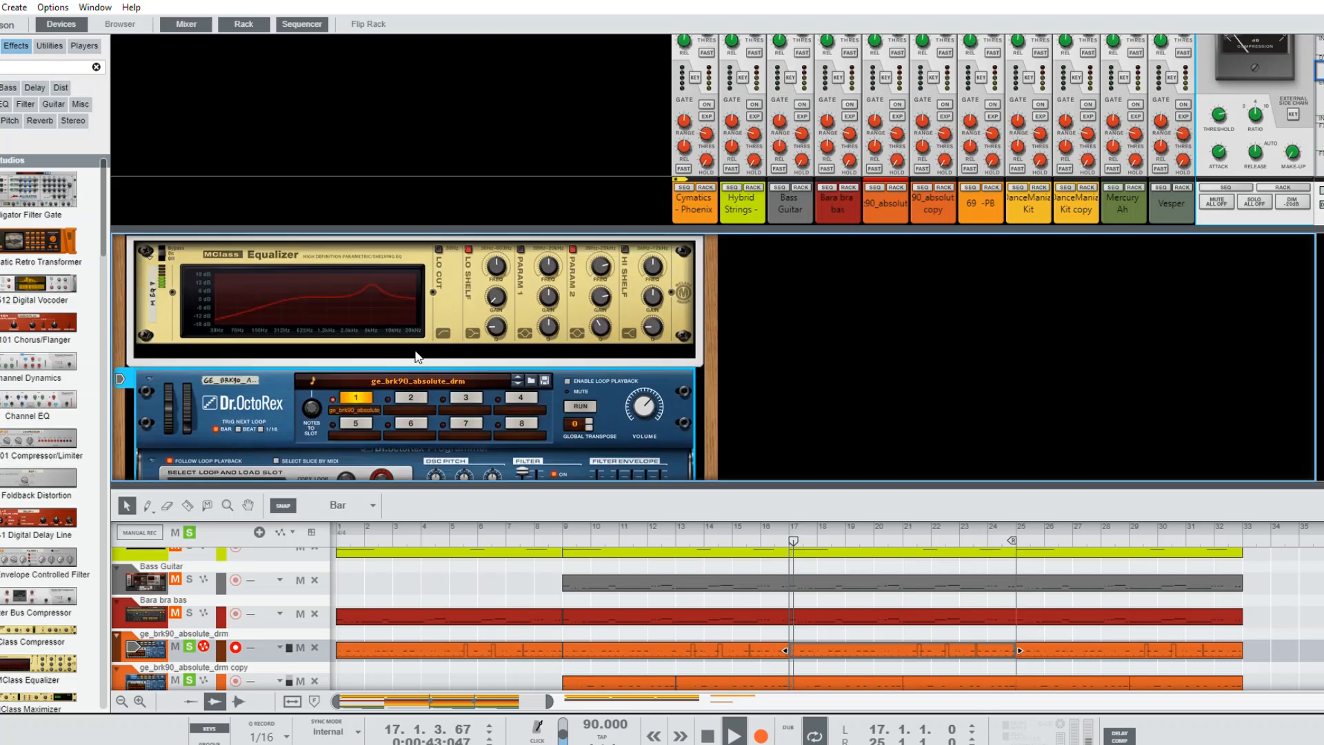
scroll(407, 362, down, 4)
scroll(396, 374, up, 2)
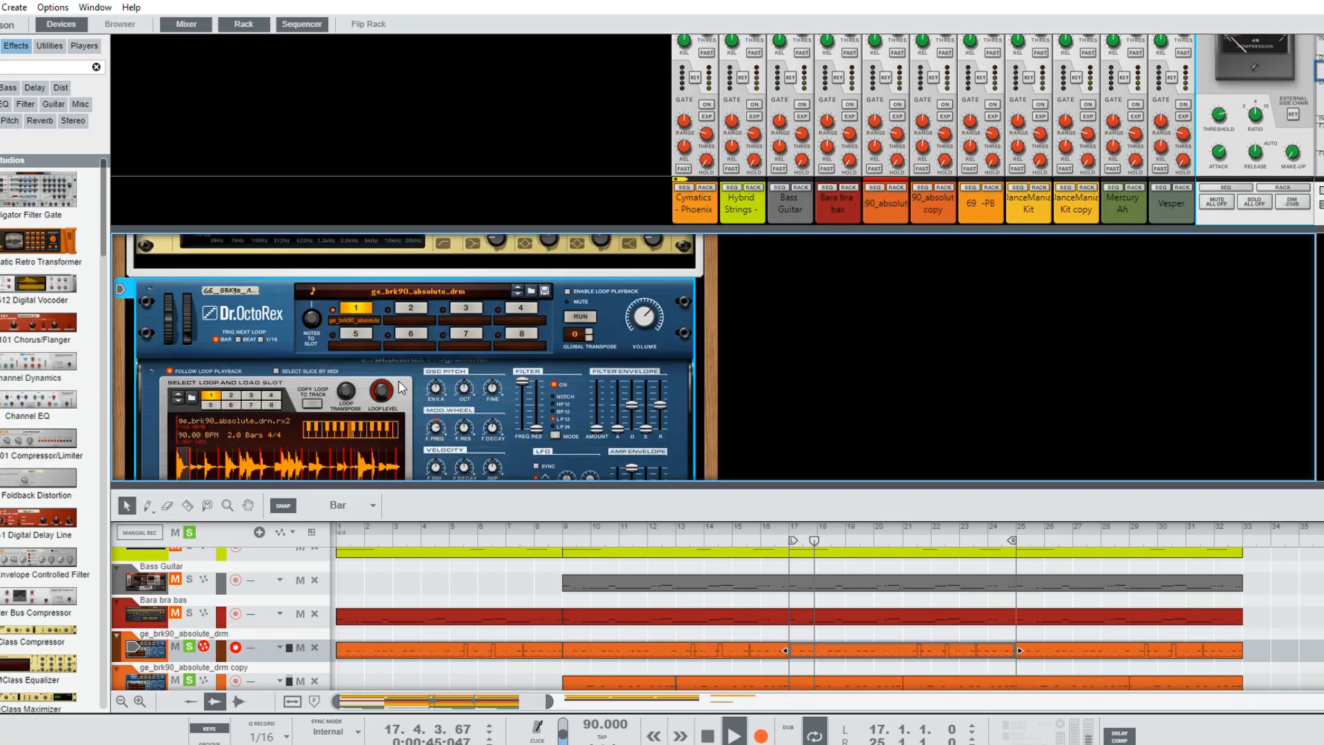
scroll(348, 422, down, 2)
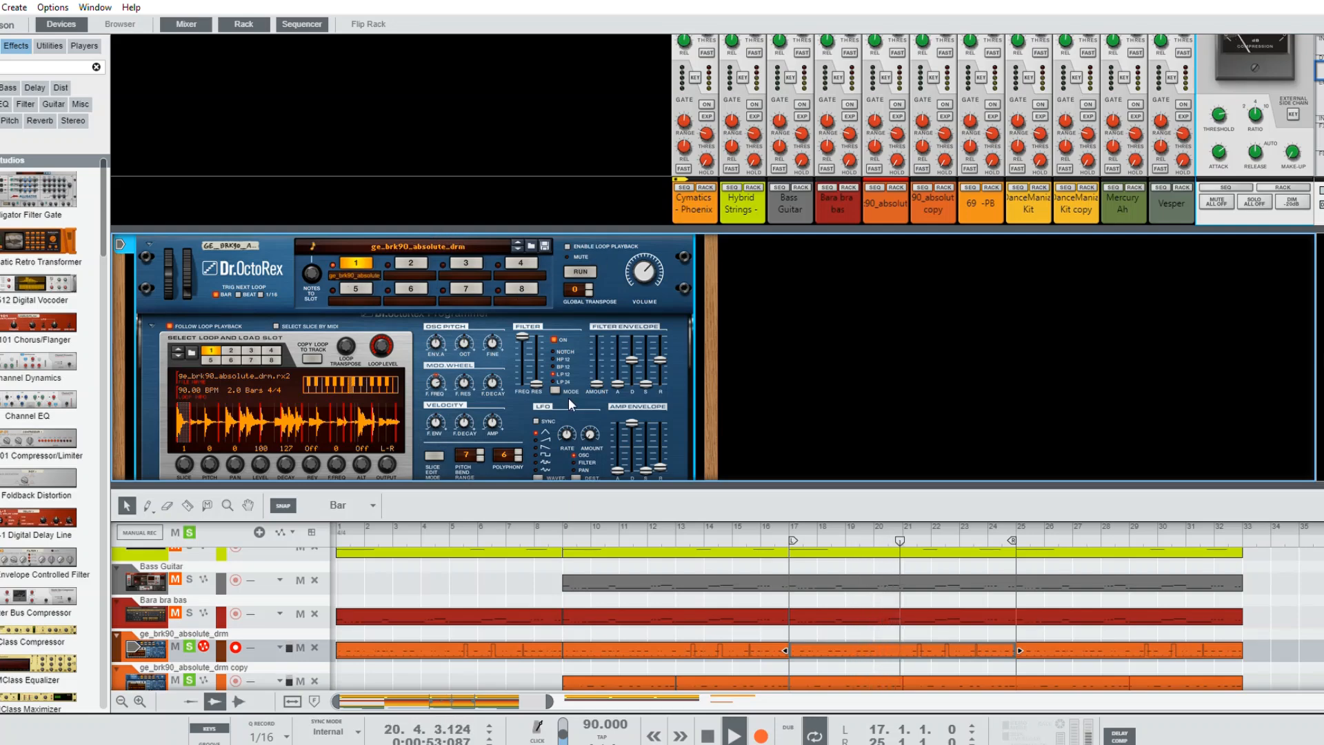
scroll(527, 412, down, 3)
drag(492, 487, 513, 297)
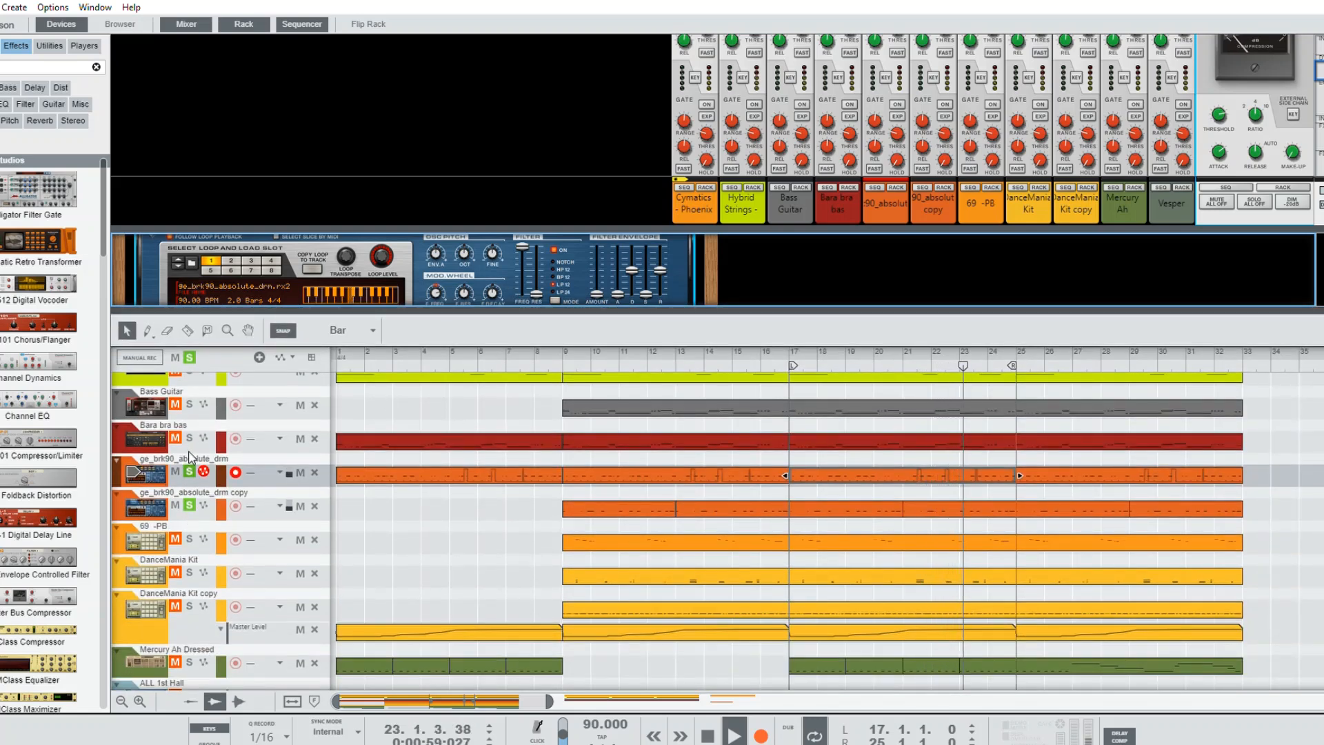
Step: Solo 69 -PB alongside both drum loops and view its clip starting at bar 17 in Drum Edit, closing the editor when done
click(190, 534)
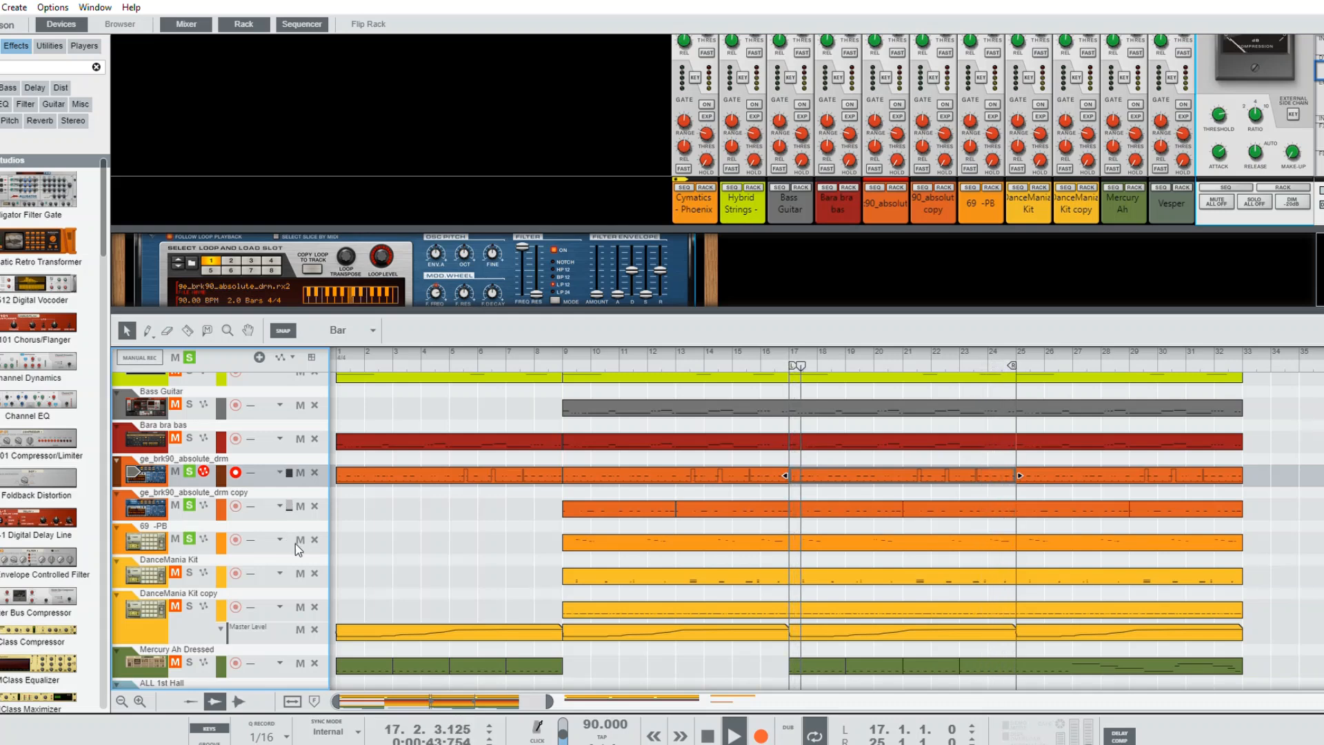
click(872, 528)
double_click(871, 528)
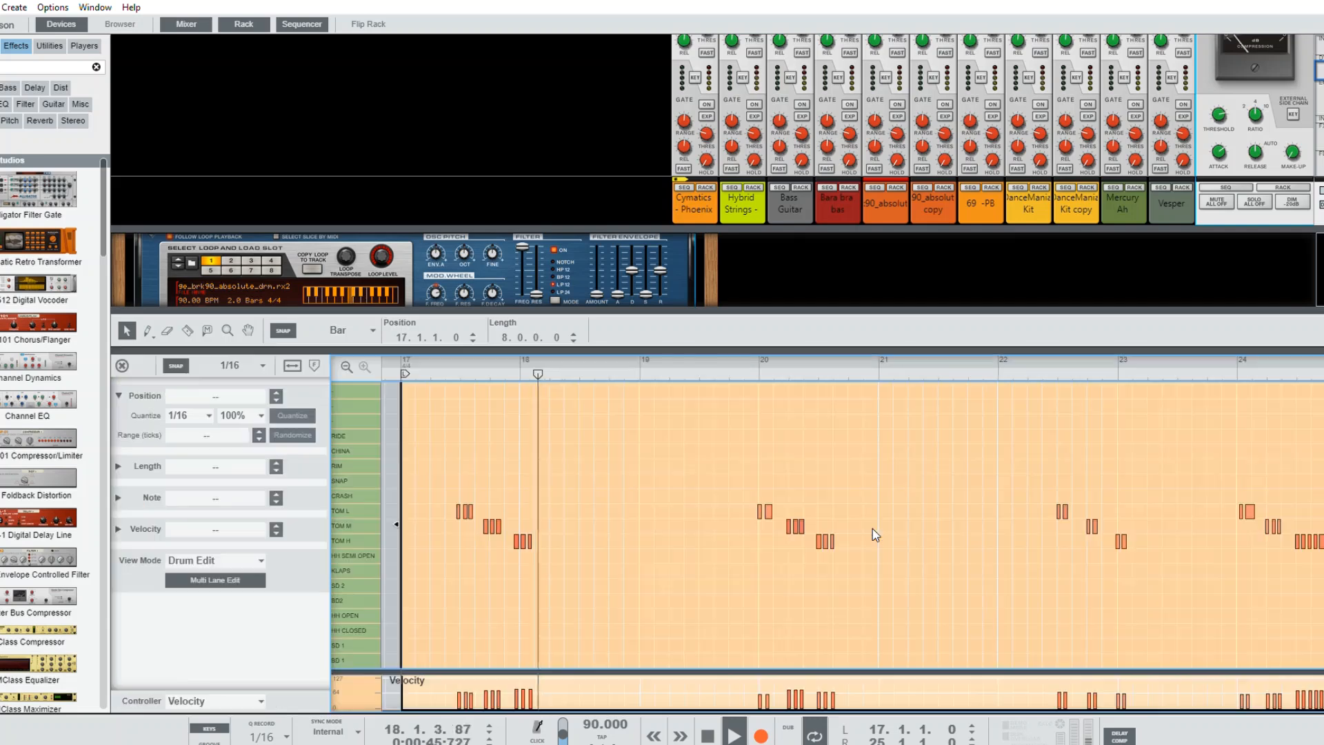
drag(427, 308, 376, 316)
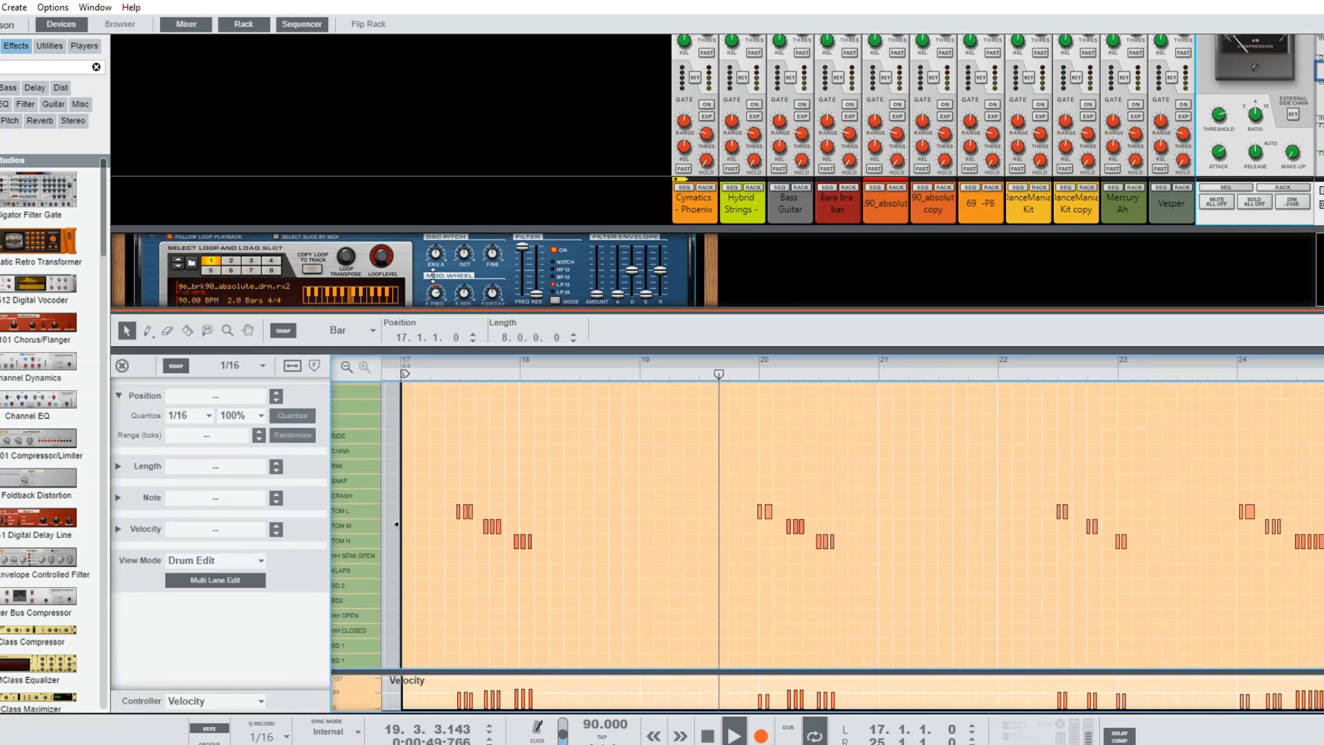
click(122, 365)
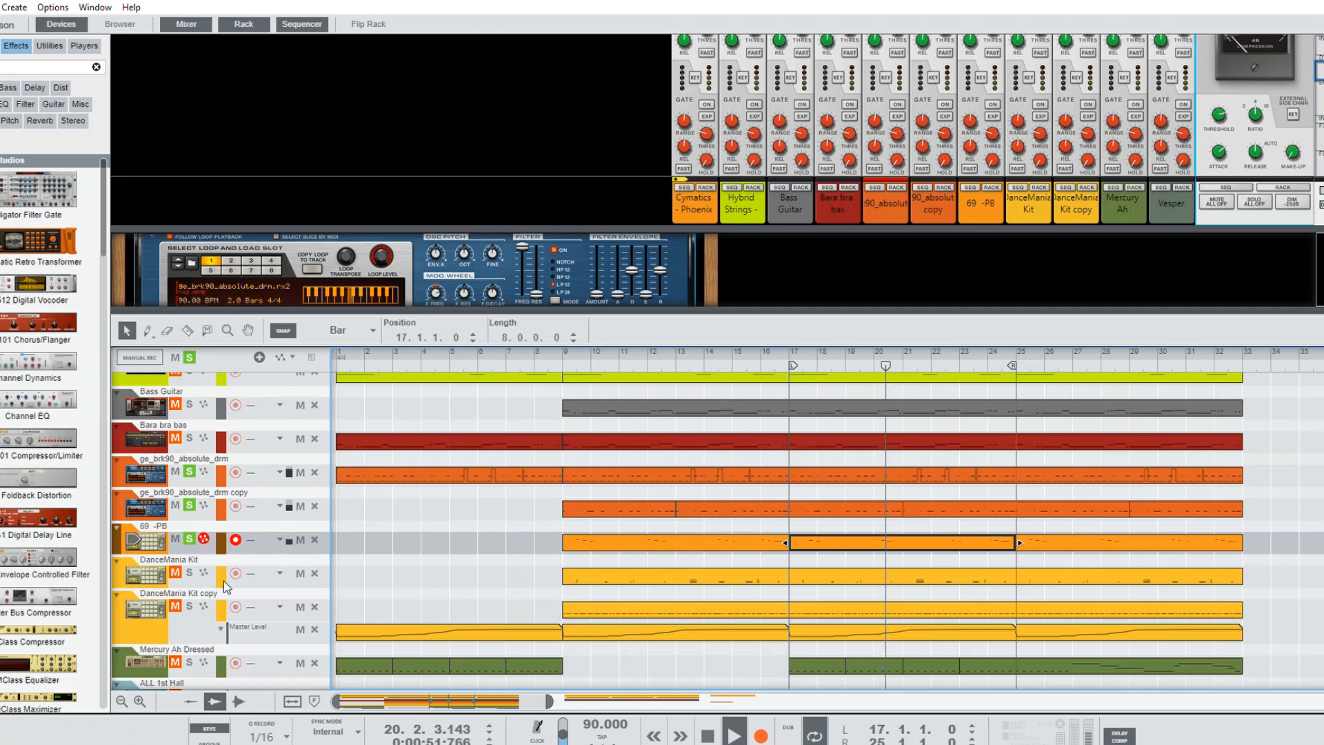
Step: Show the 69 -PB track's Kong Drum Designer pads in an enlarged rack, and shrink the rack again
click(129, 537)
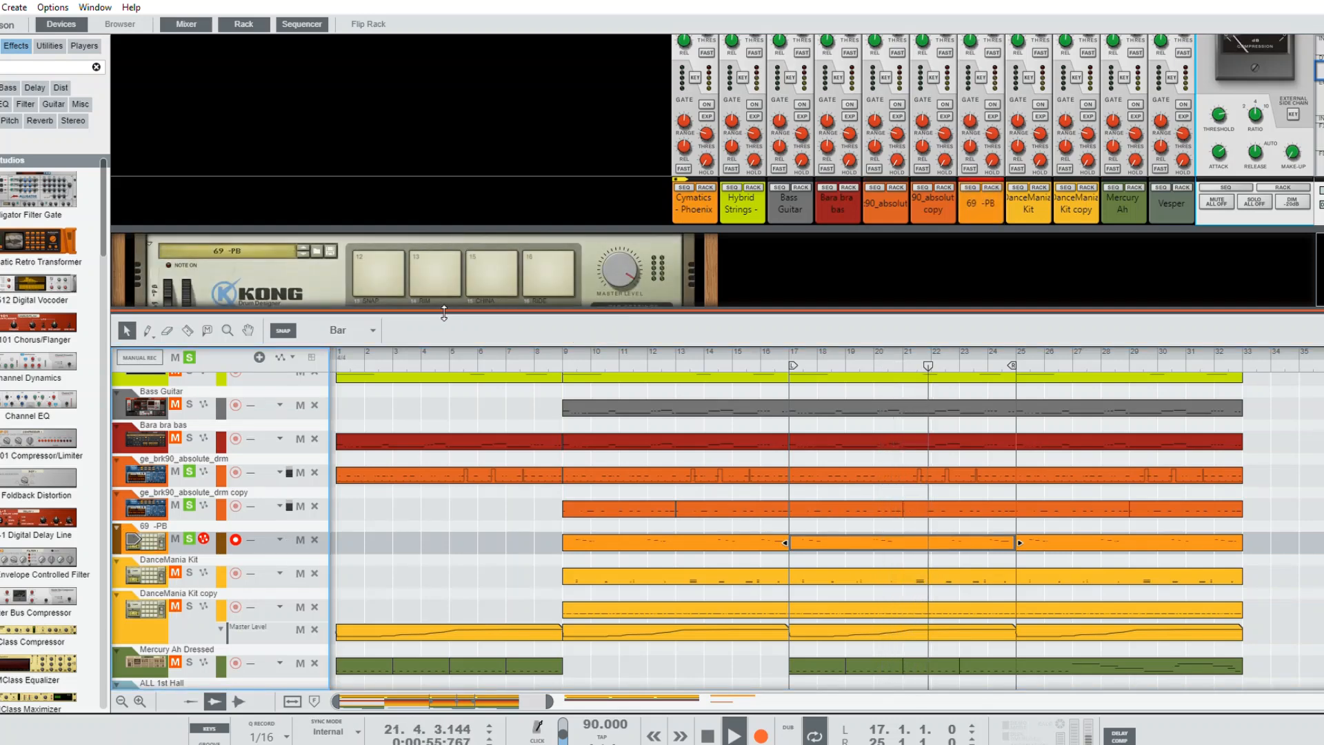
drag(444, 314, 452, 483)
click(333, 303)
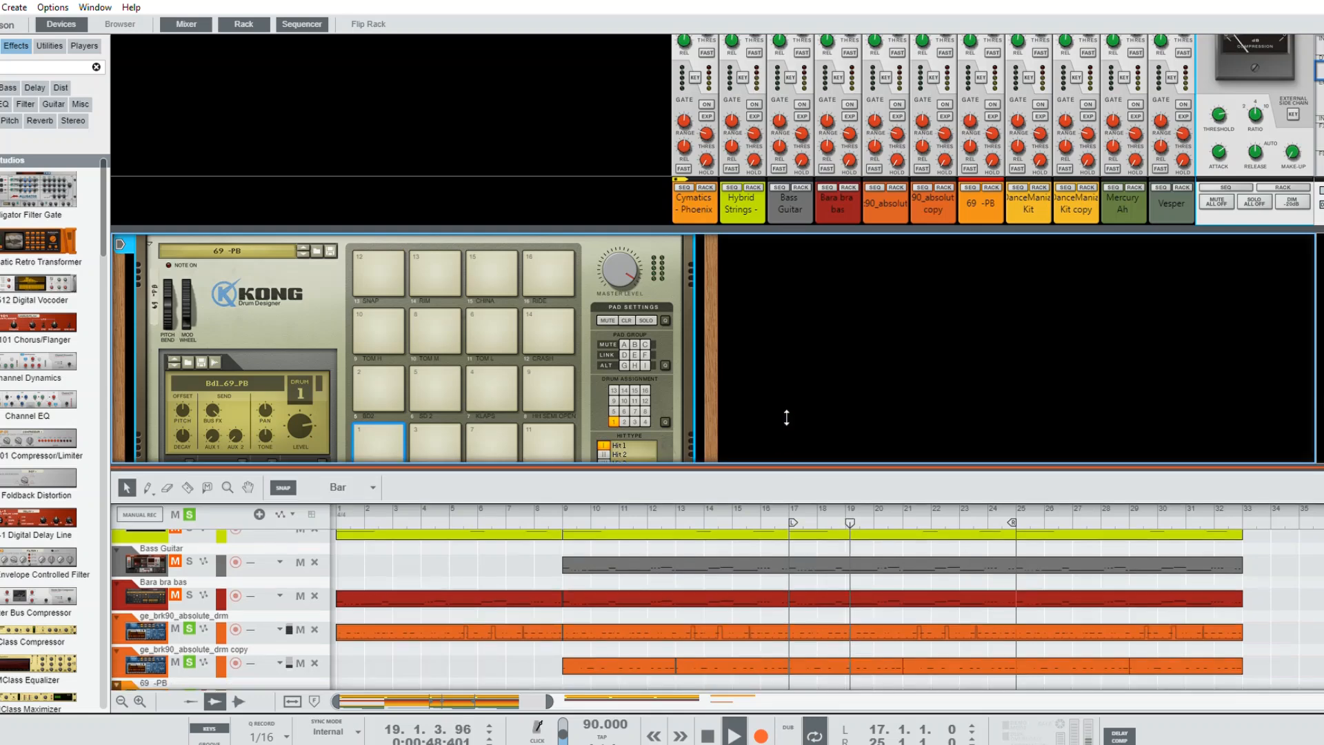
drag(772, 487, 689, 310)
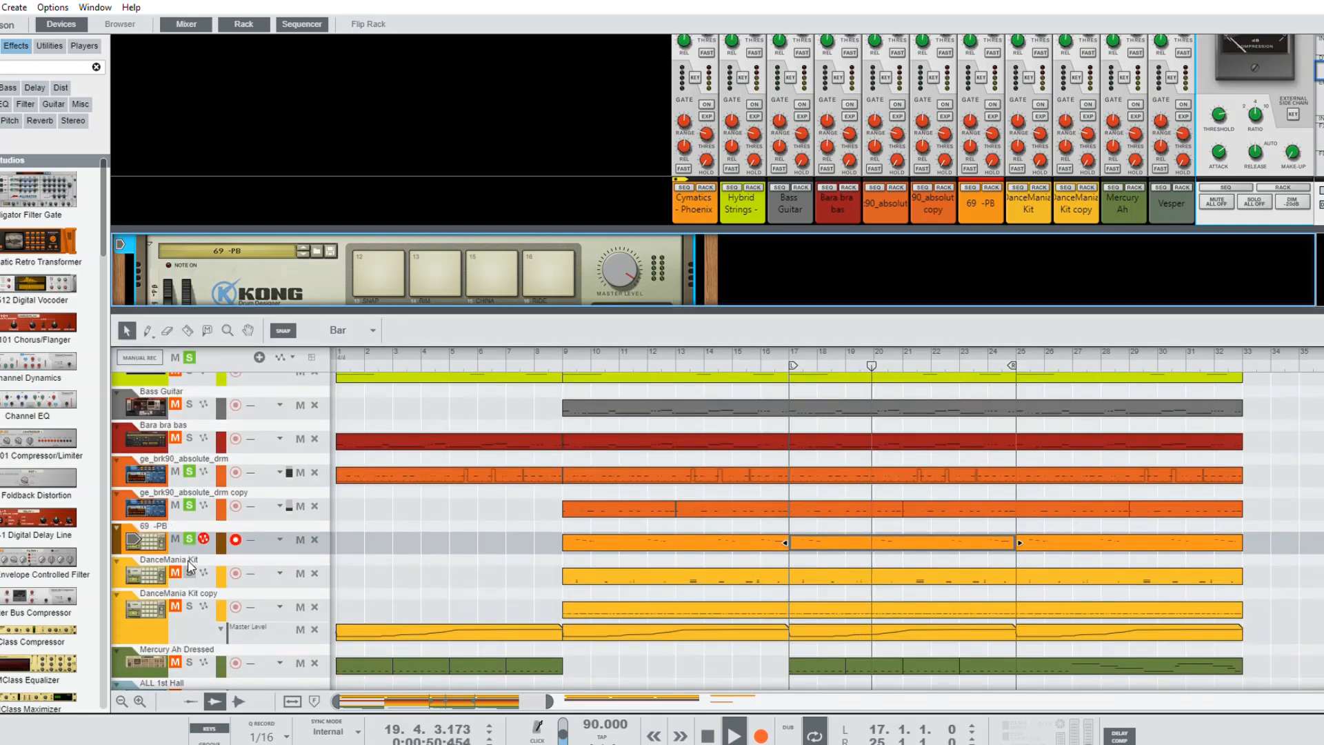
Step: Clear all track solos and enlarge the mixer to show the complete Master Compressor section
click(190, 356)
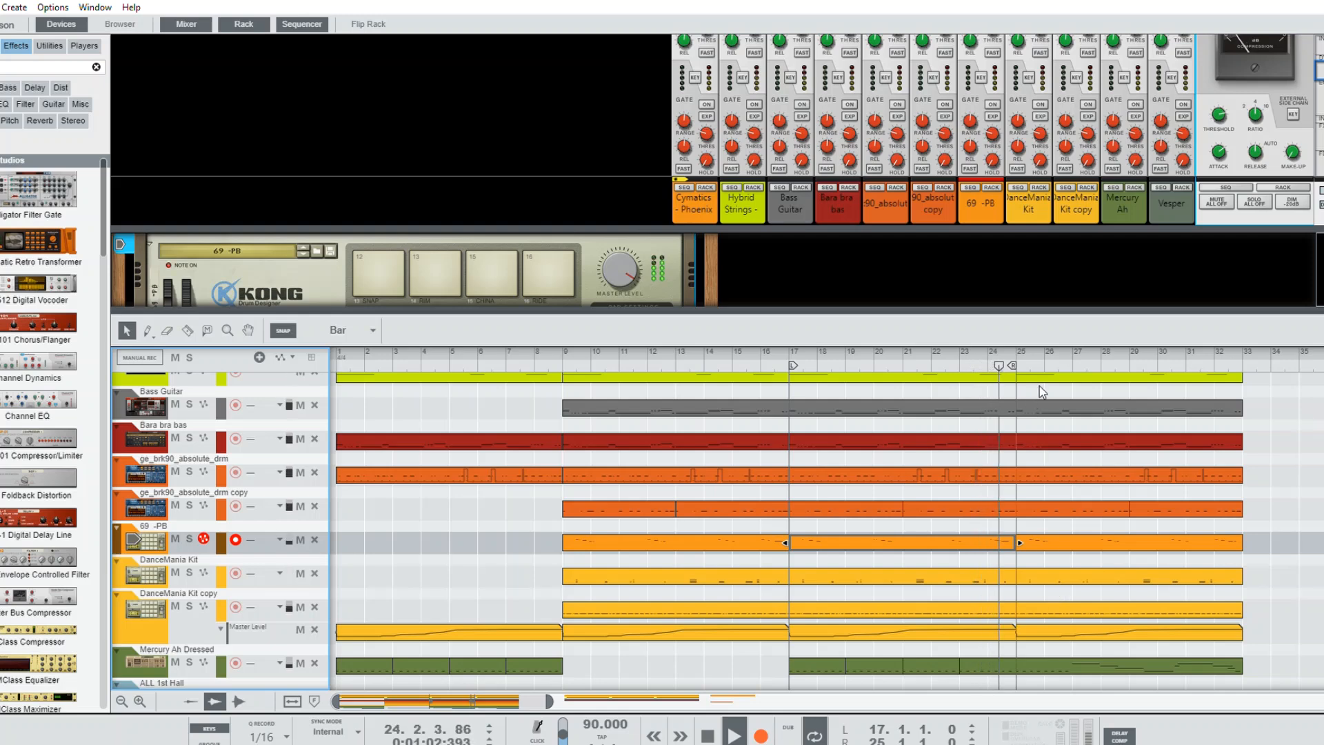
click(1305, 132)
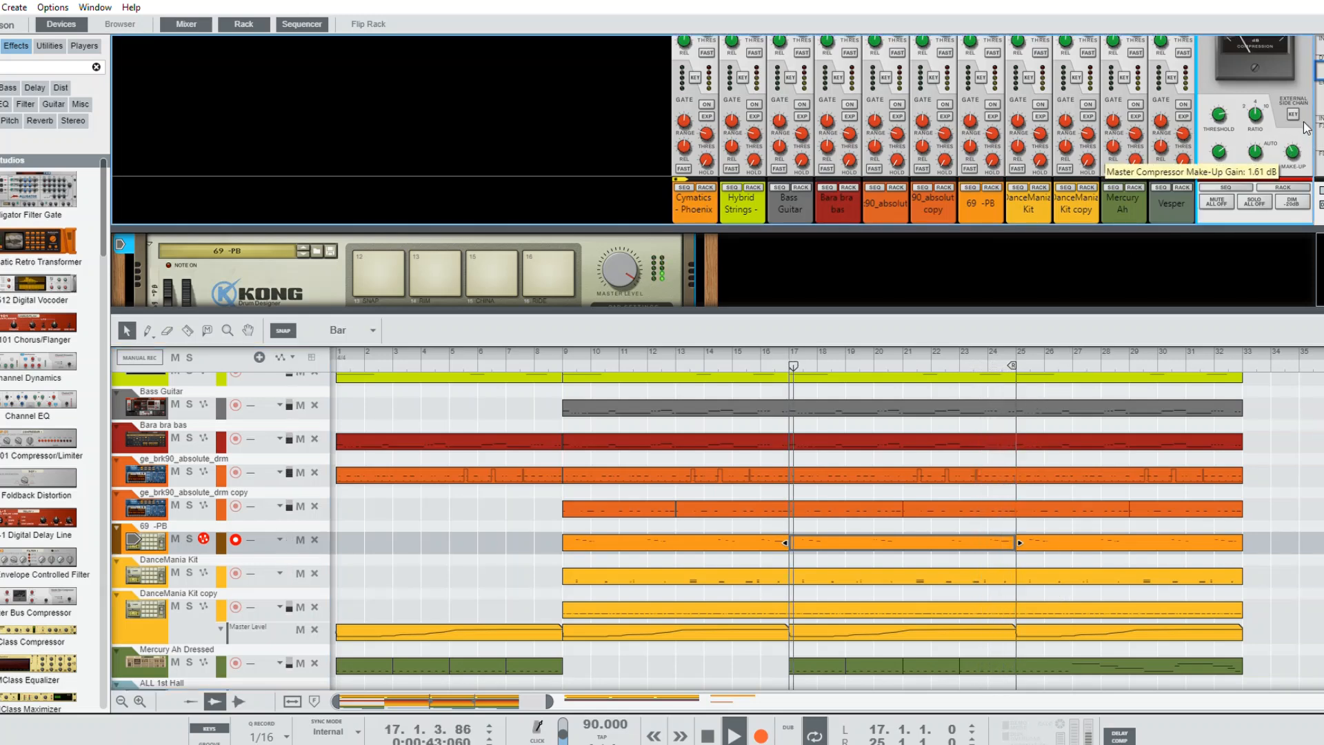
drag(1305, 129, 1305, 126)
key(F6)
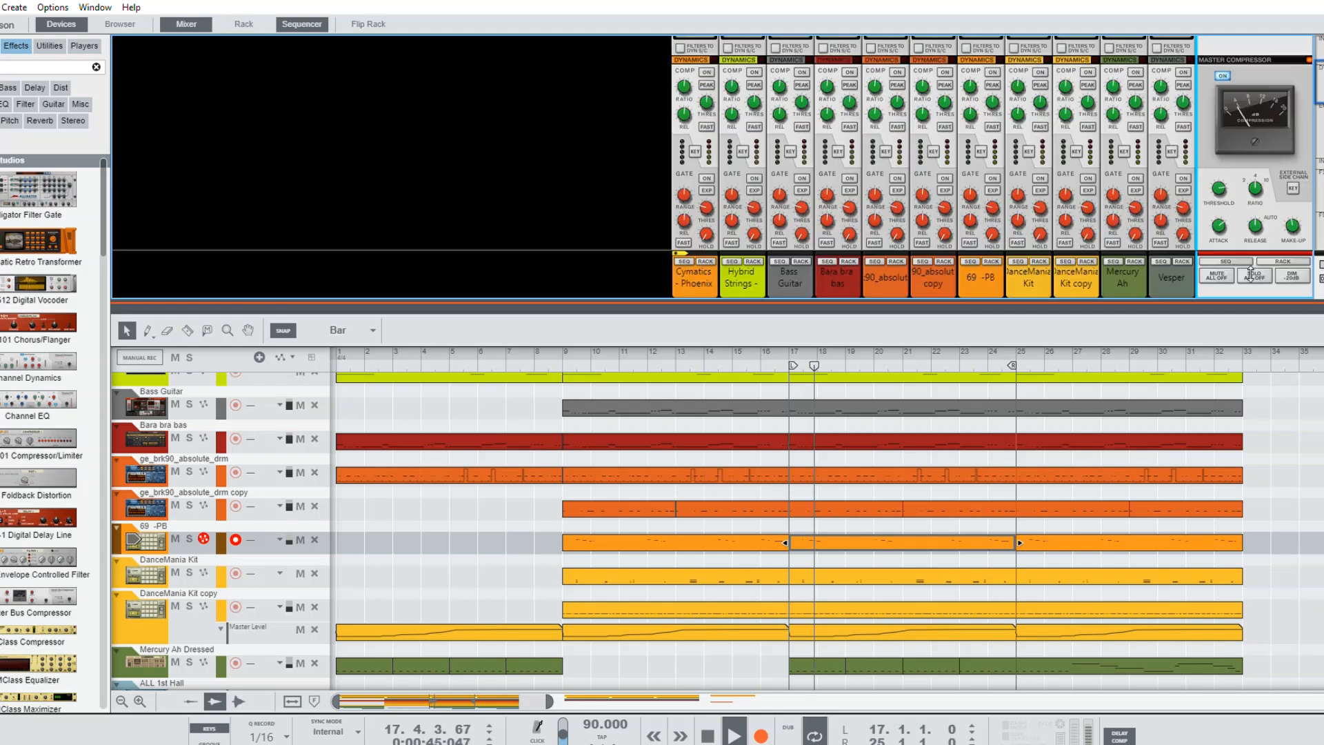
key(F6)
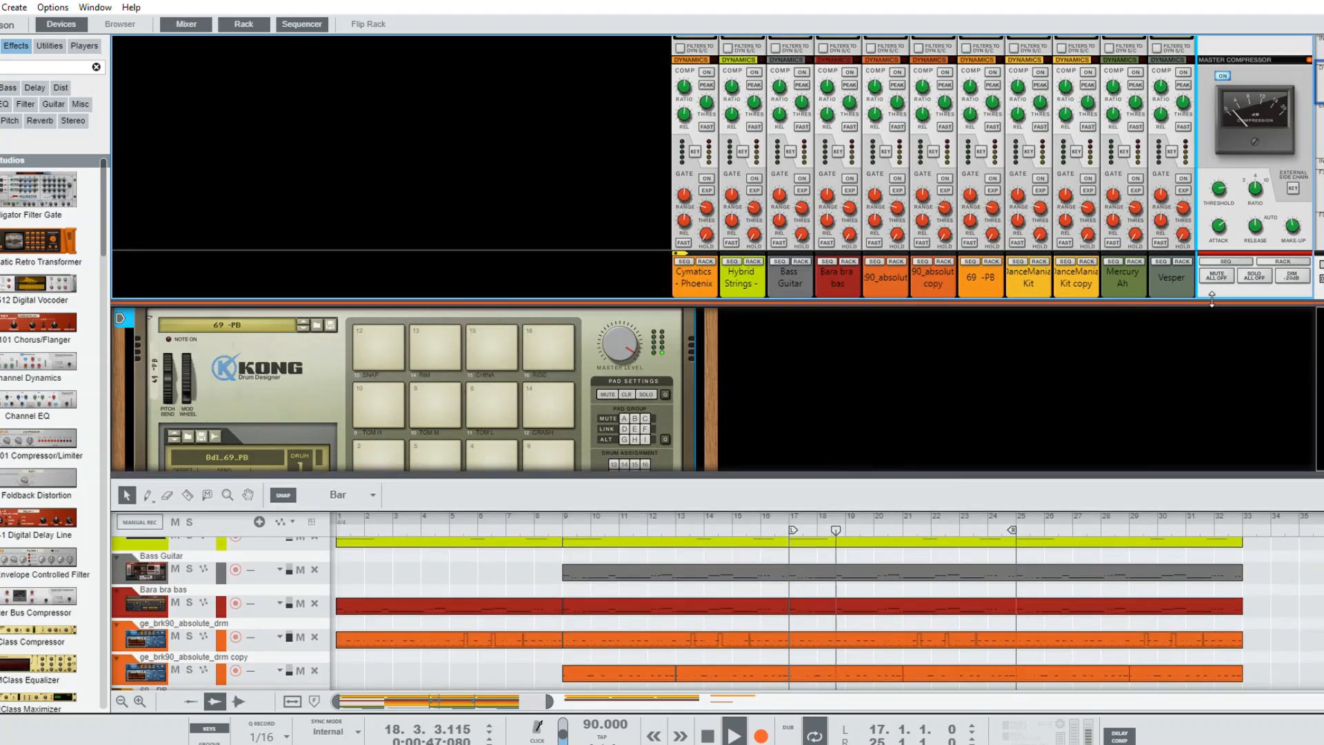
drag(1233, 304, 1232, 384)
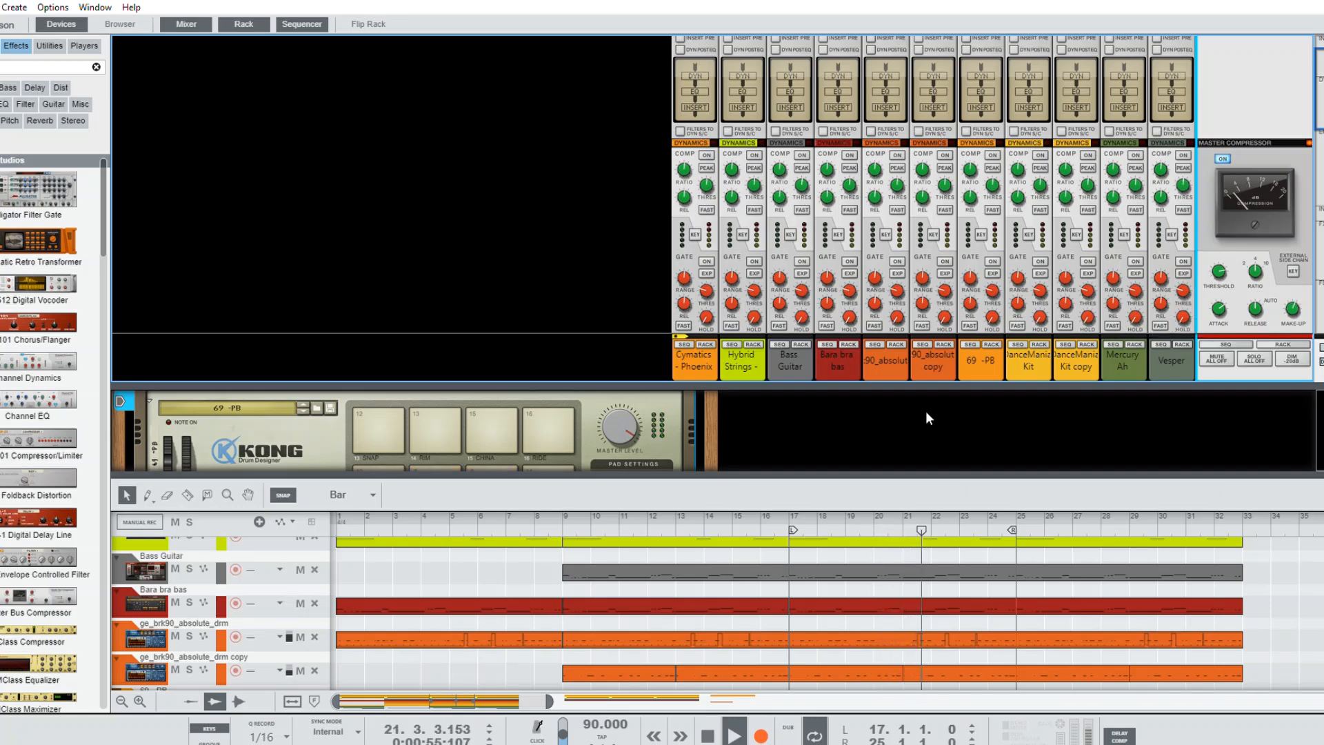
Step: Enlarge the sequencer to show all lower tracks, and solo 69 -PB before switching the solo to DanceMania Kit
drag(456, 474, 462, 225)
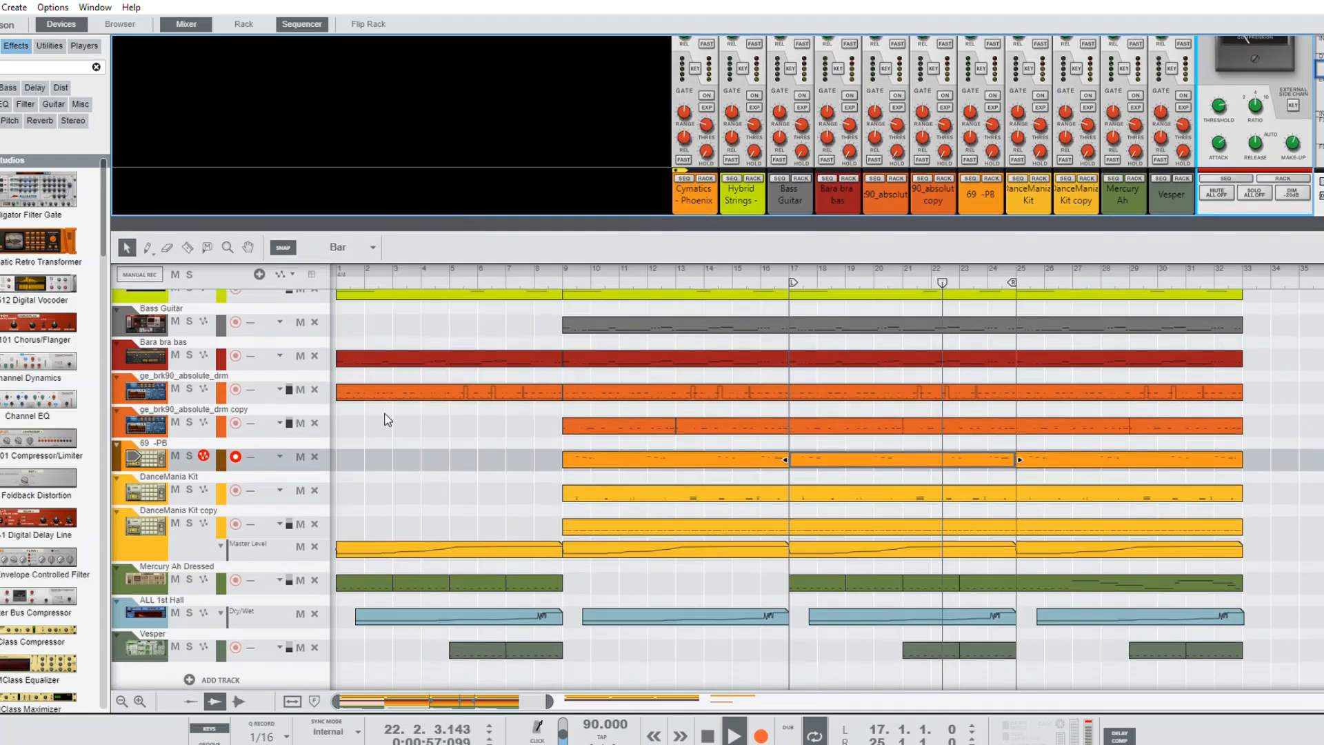
click(189, 456)
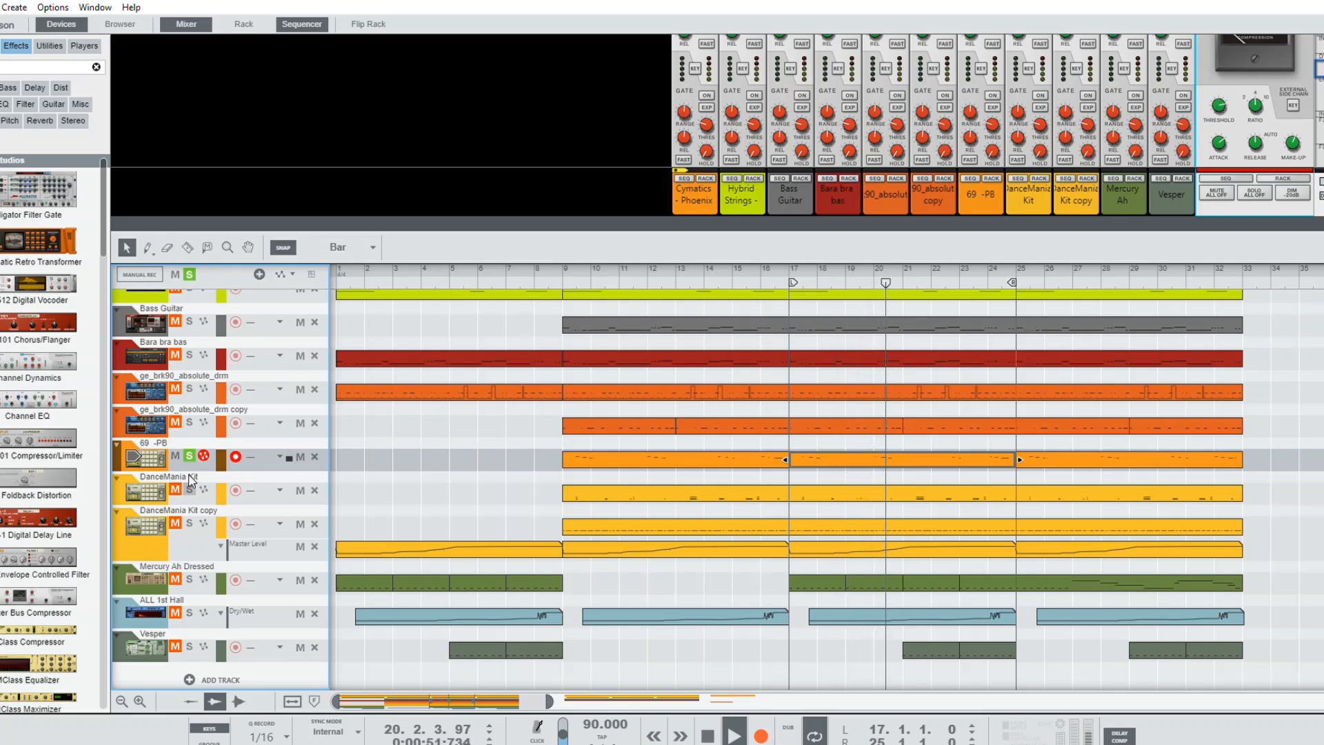
click(189, 486)
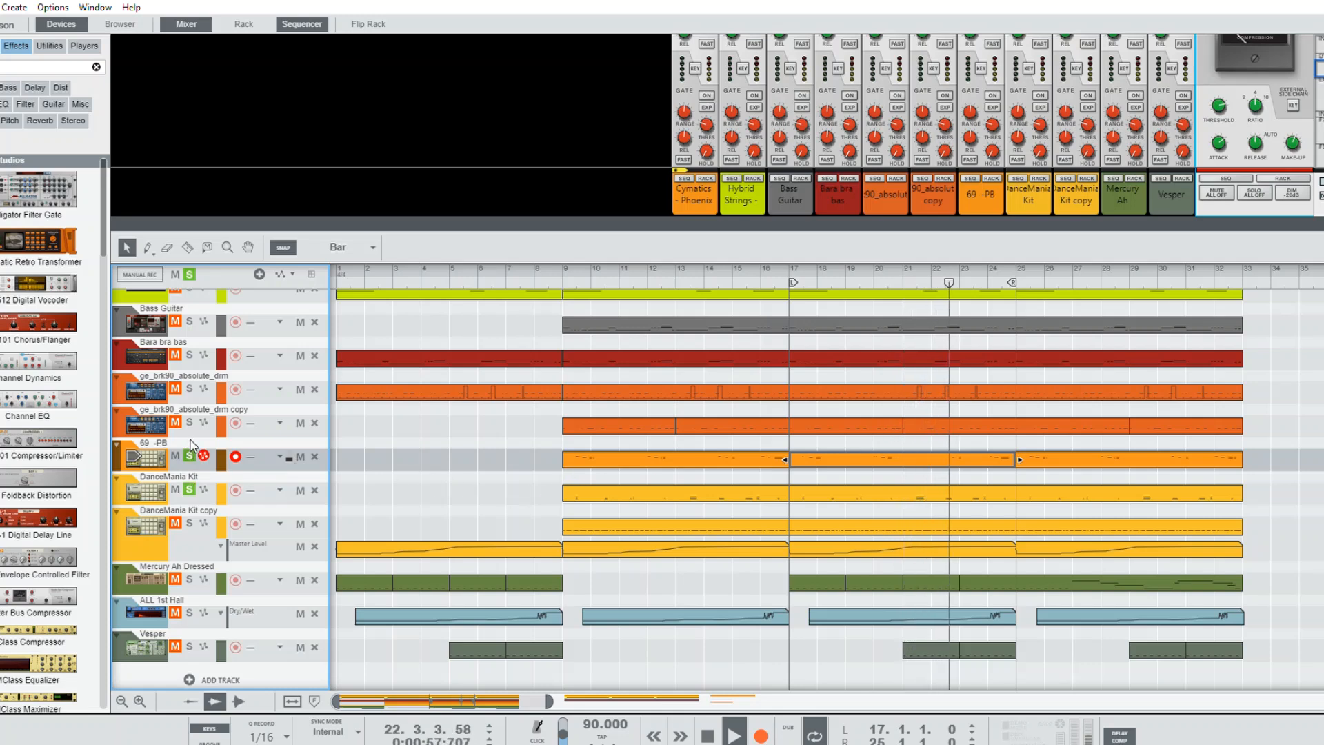
click(189, 455)
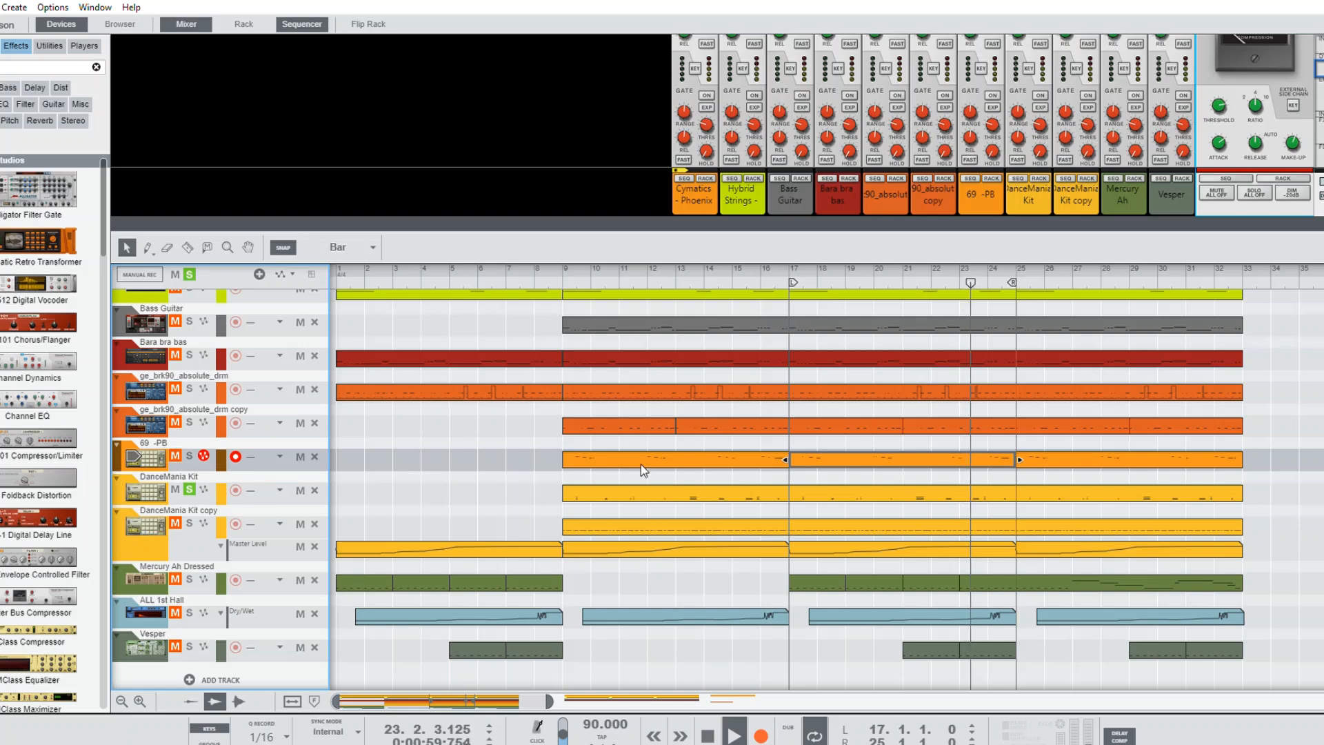
Step: Open the DanceMania Kit clip starting at bar 17 in Drum Edit and resize the panes to show all its drum lanes
double_click(926, 490)
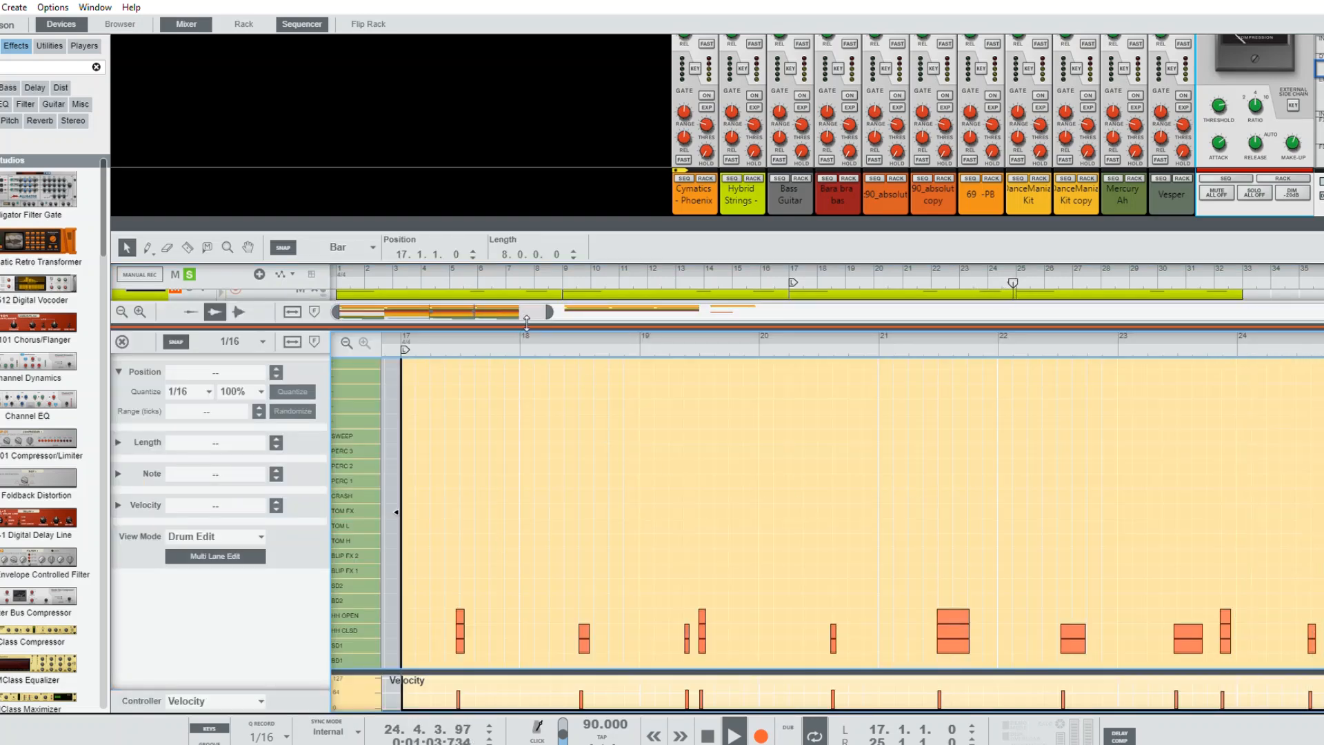
drag(508, 324, 510, 581)
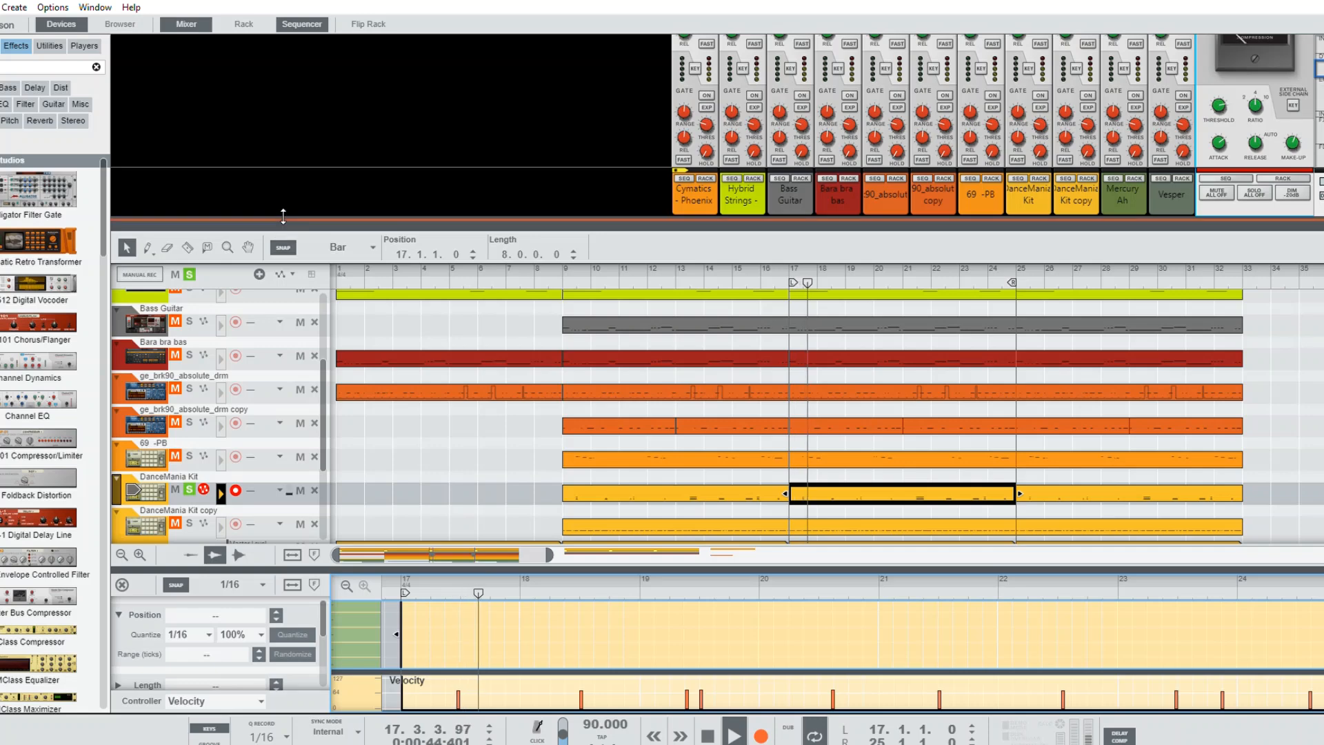
drag(286, 222, 288, 165)
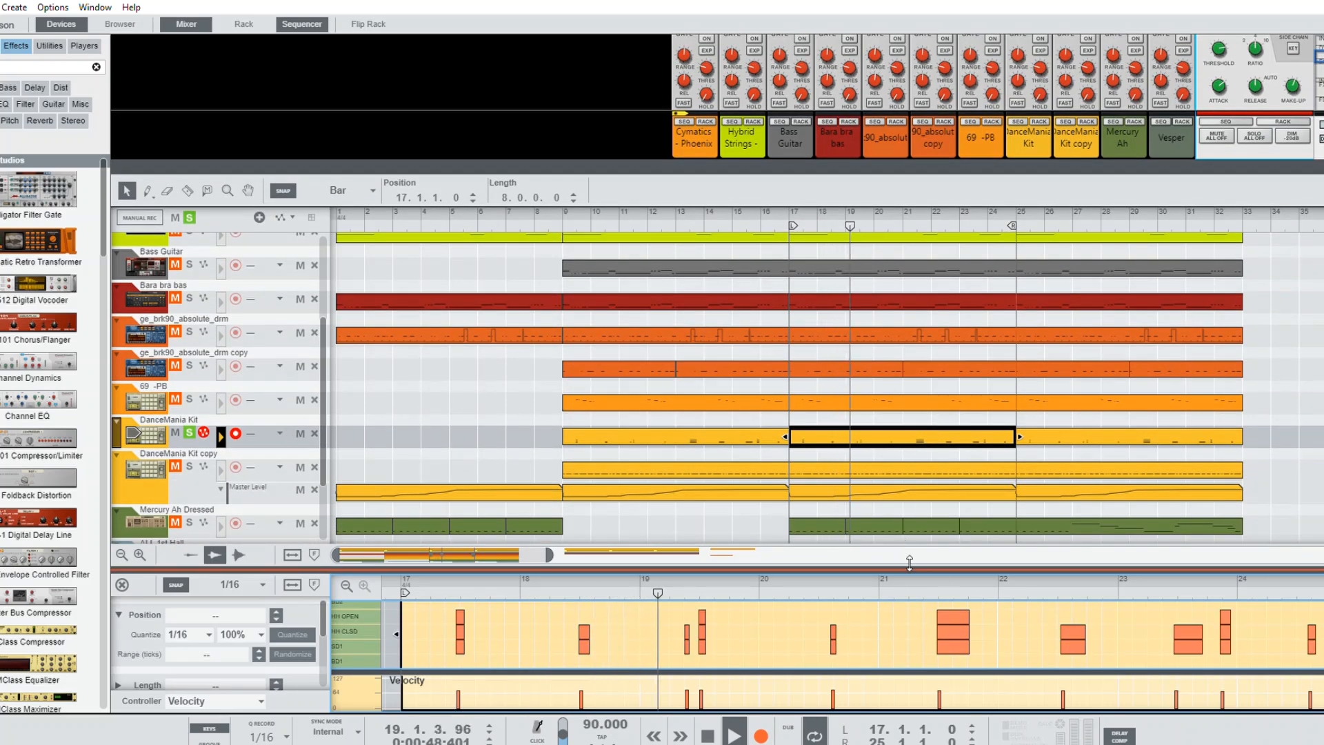
drag(903, 568, 907, 346)
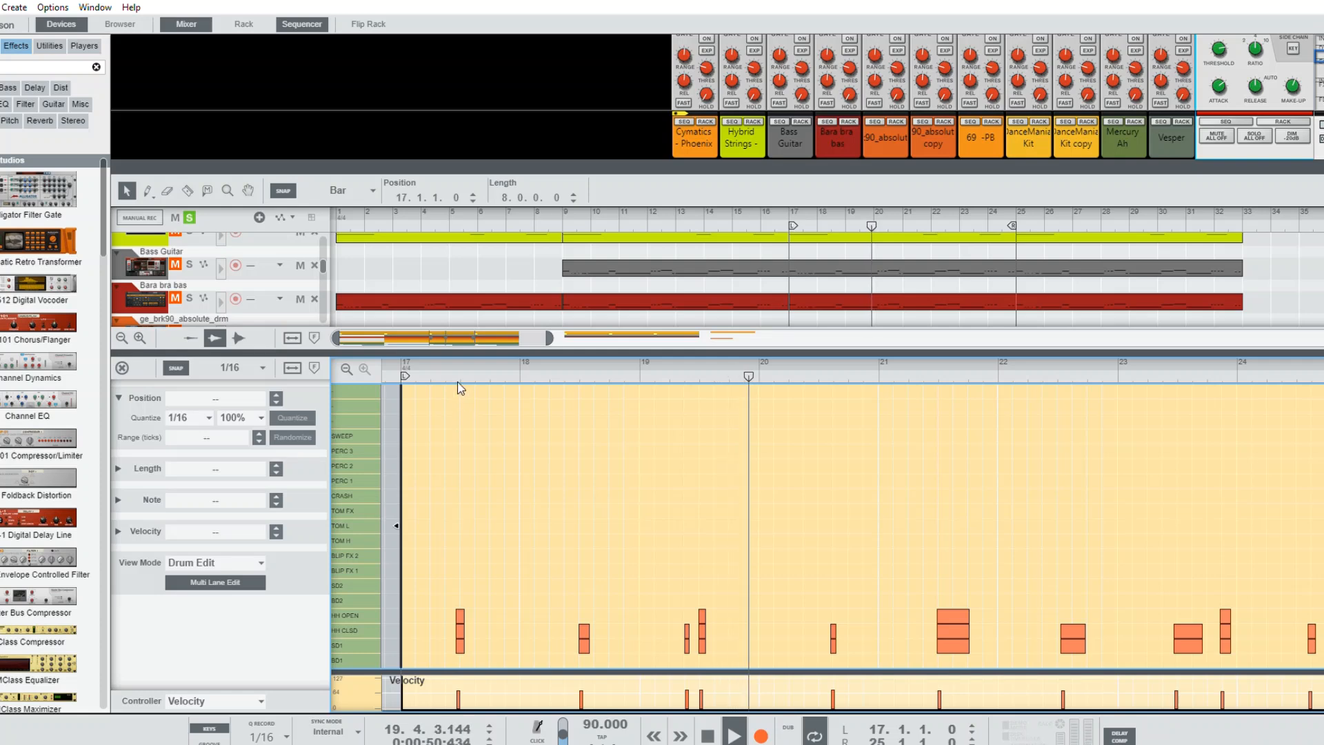
Step: Replay the soloed DanceMania Kit clip from near the start of bar 17
click(455, 362)
click(443, 366)
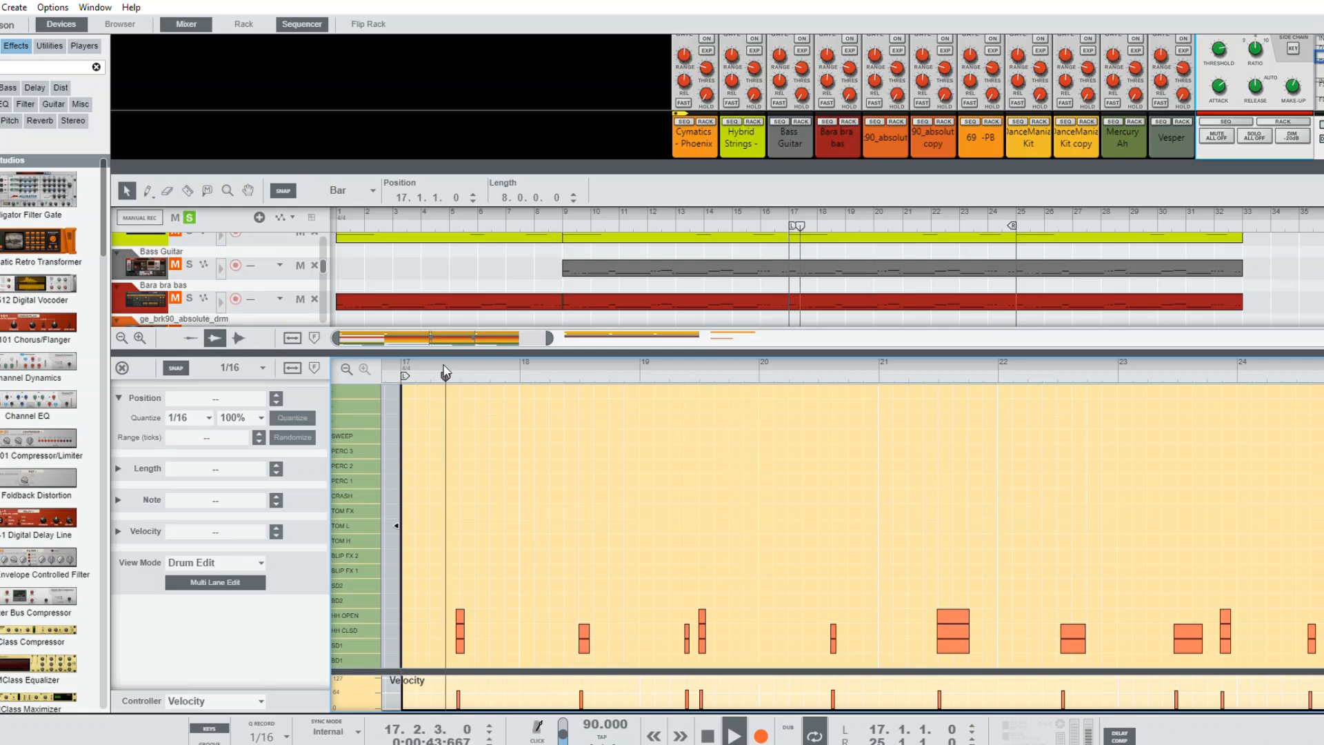
key(space)
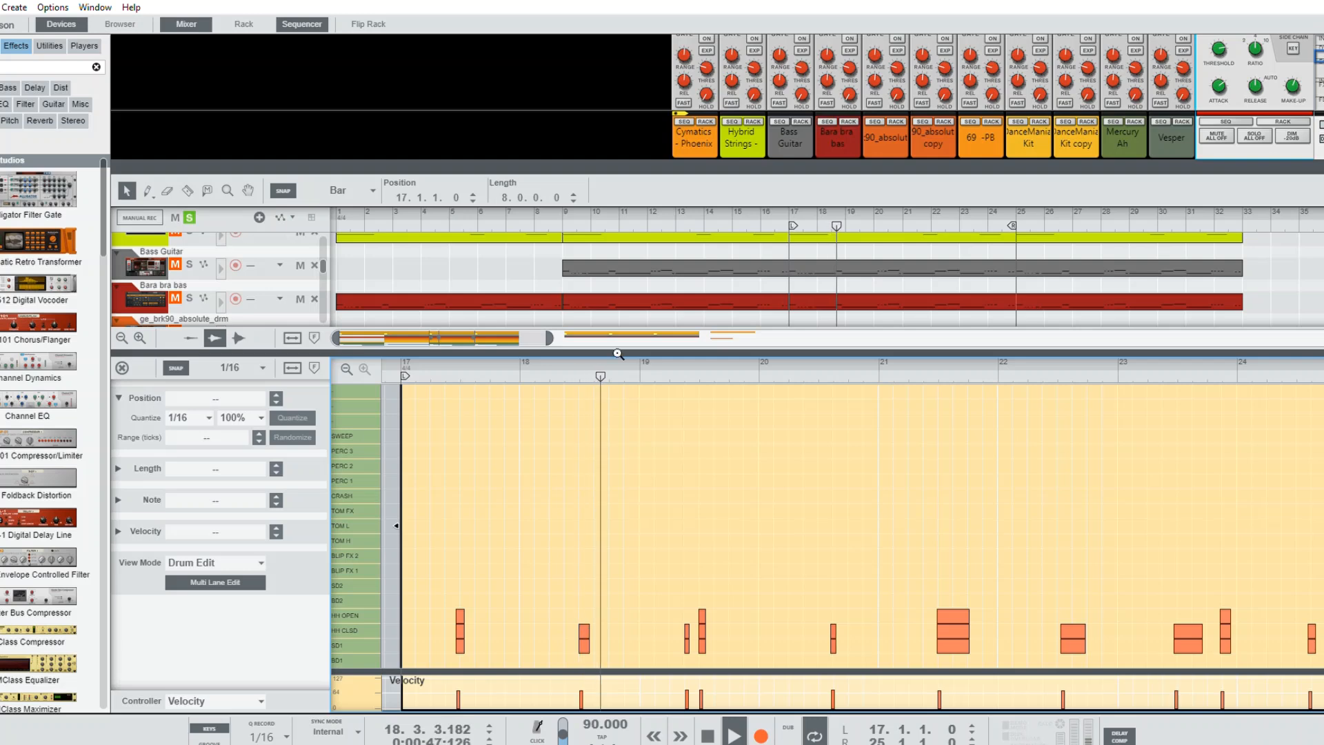
drag(622, 371, 437, 374)
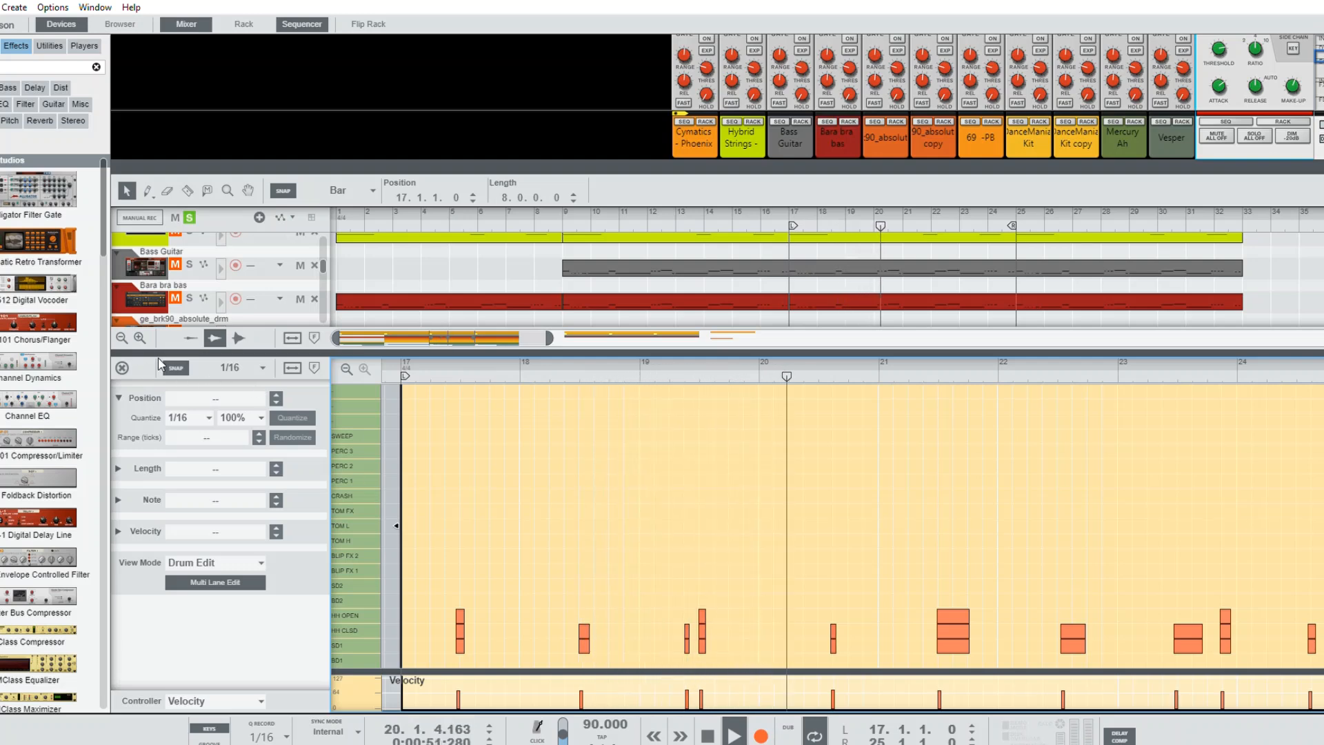
Step: Clear the solo to play the DanceMania Kit hits within the full mix around bar 22, and close the clip editor
click(190, 217)
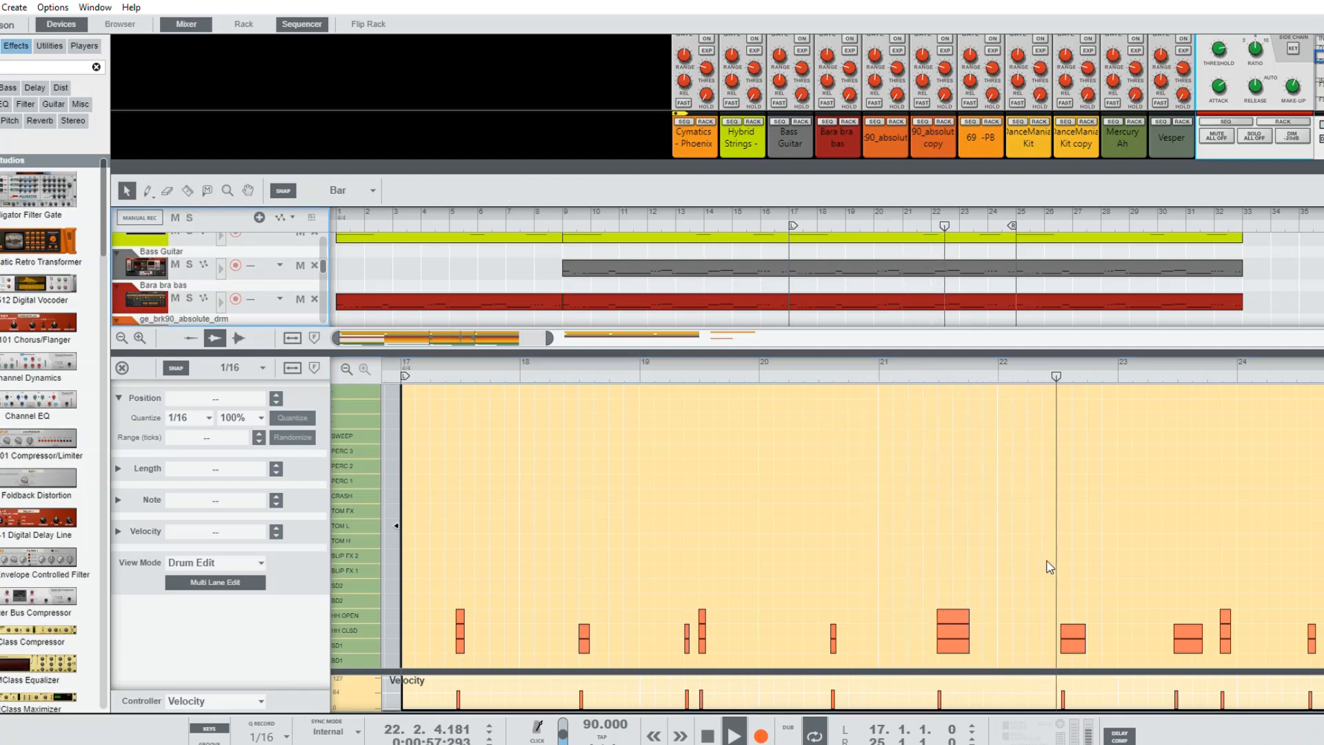
drag(967, 376, 908, 377)
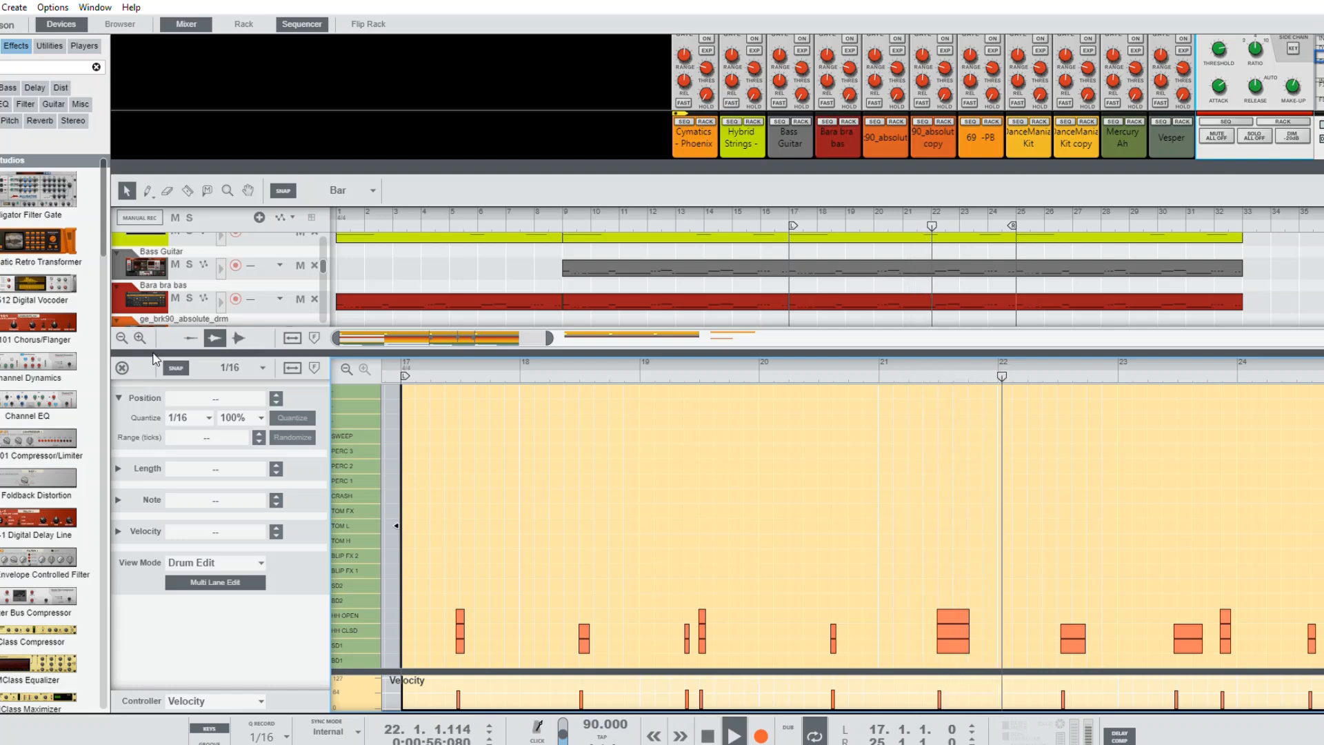
click(122, 368)
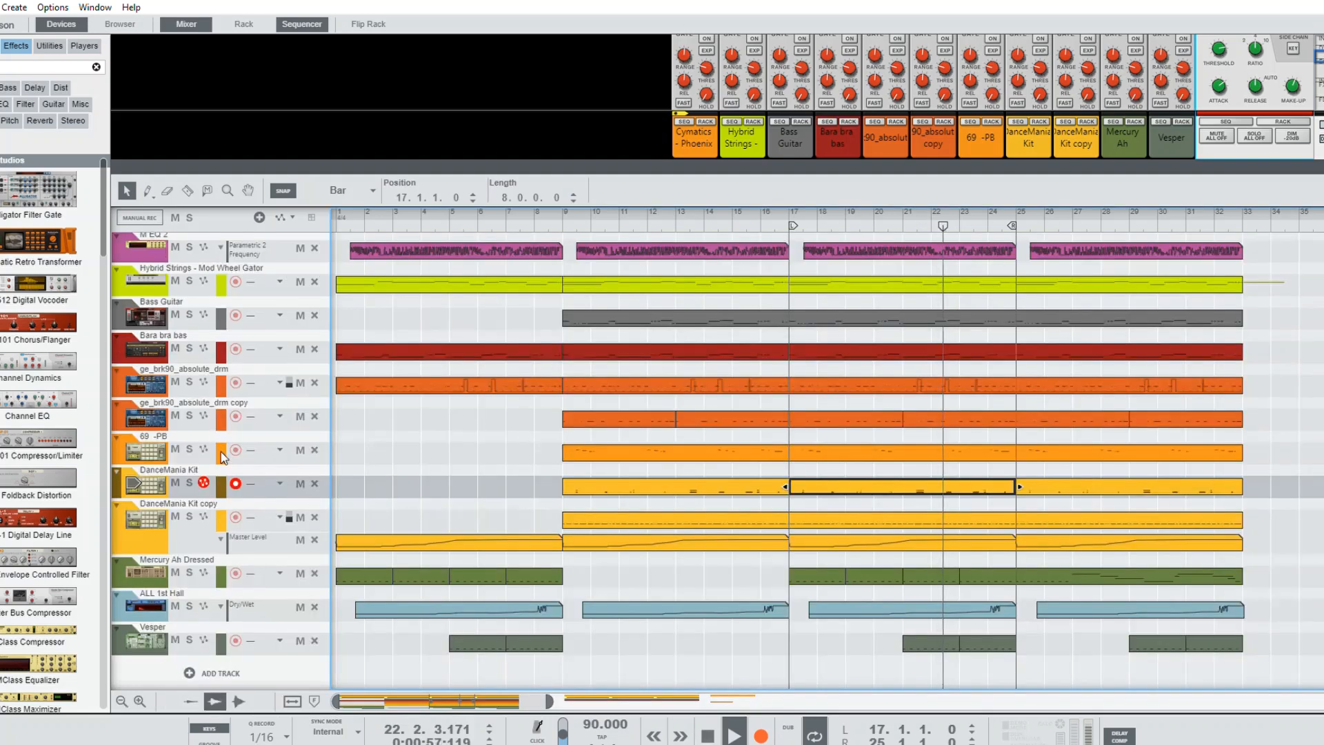
Step: Solo DanceMania Kit again and briefly view its bar 17 clip in the editor before returning to the arrangement
click(191, 483)
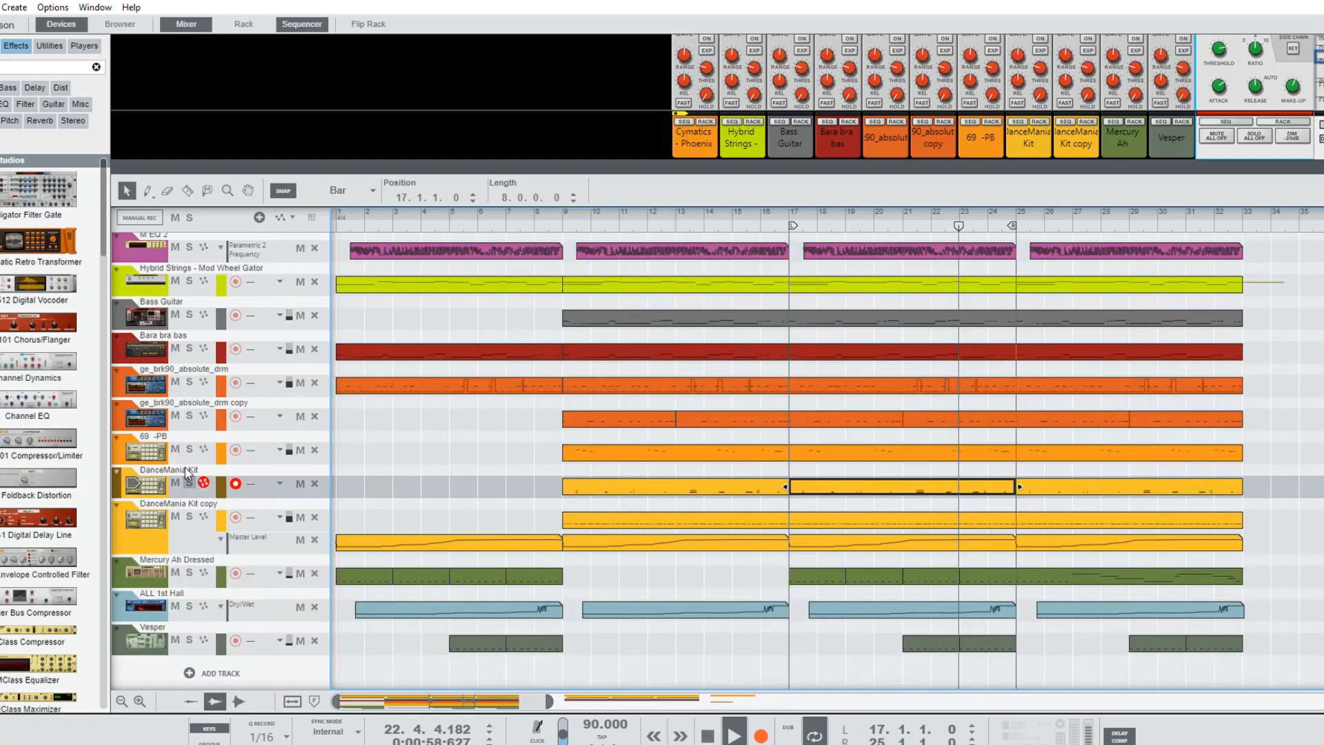
double_click(975, 471)
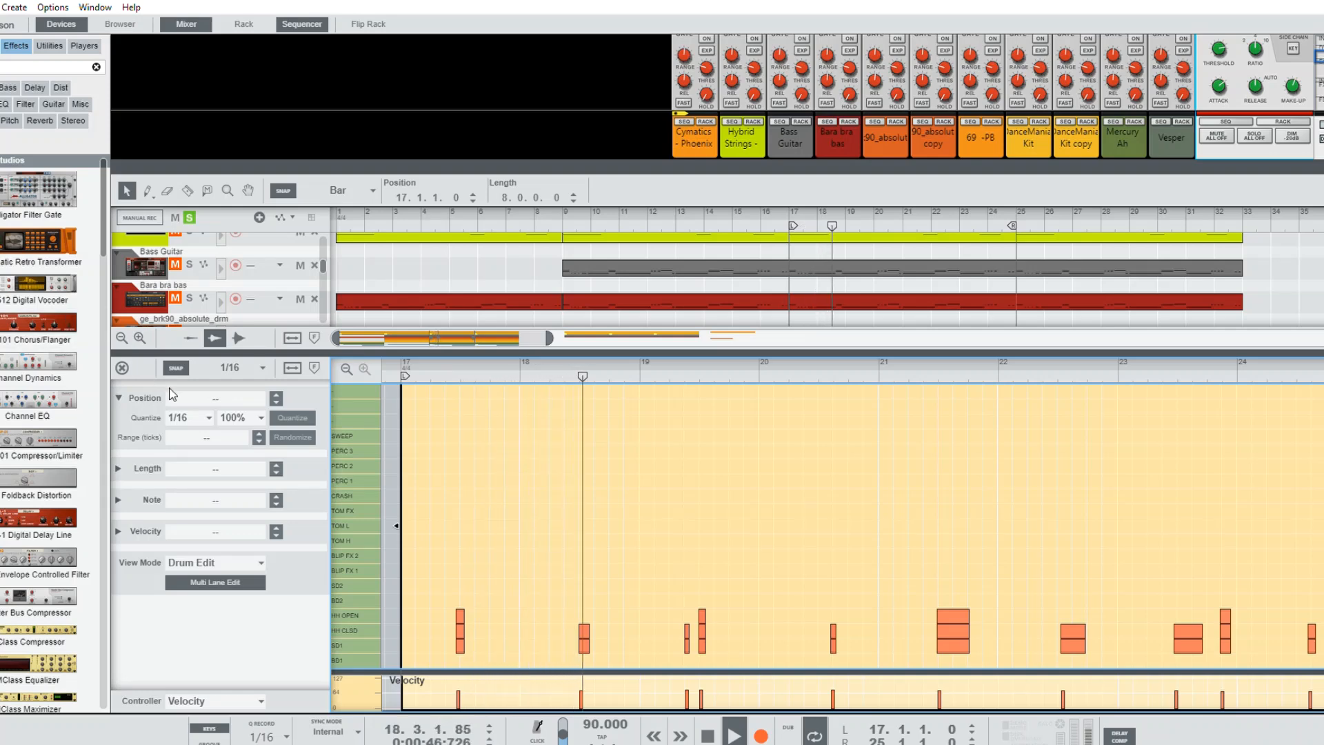
click(122, 367)
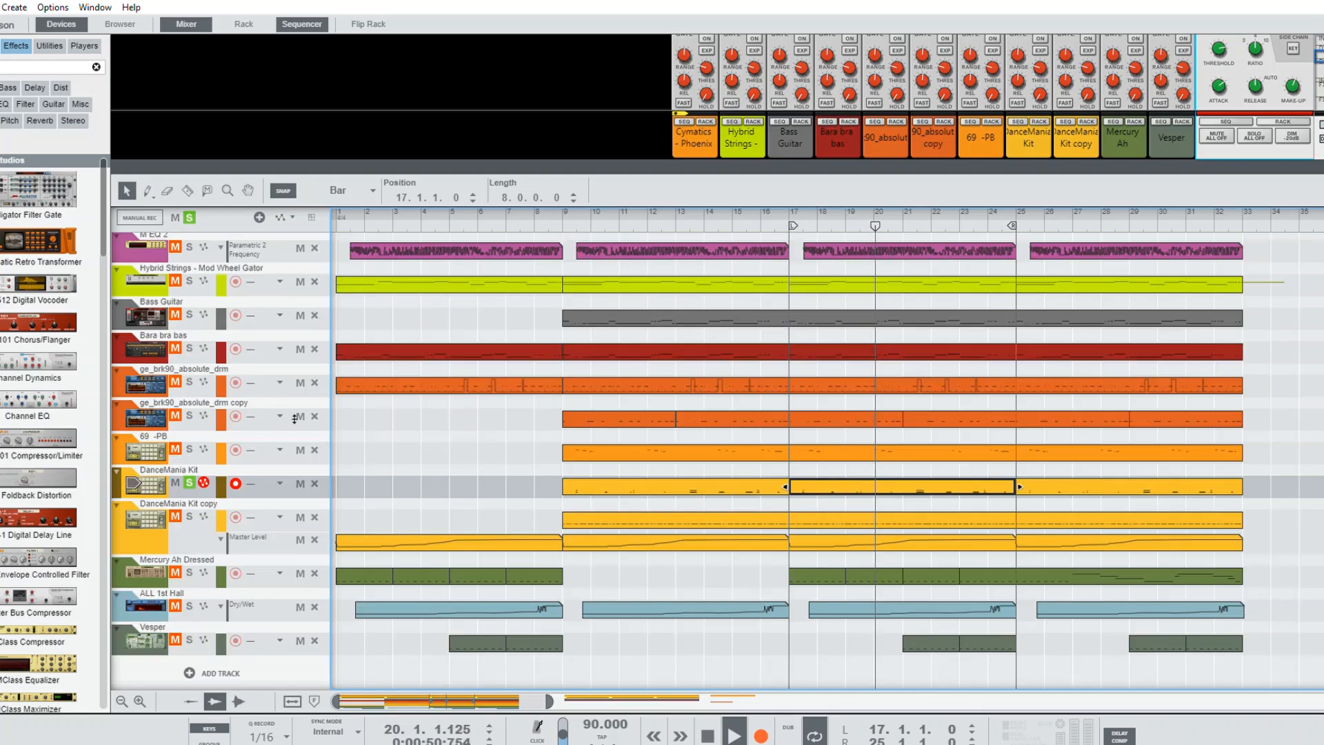
Step: Solo the DanceMania Kit copy track, select it and reveal its Kong drum device in the rack
click(191, 515)
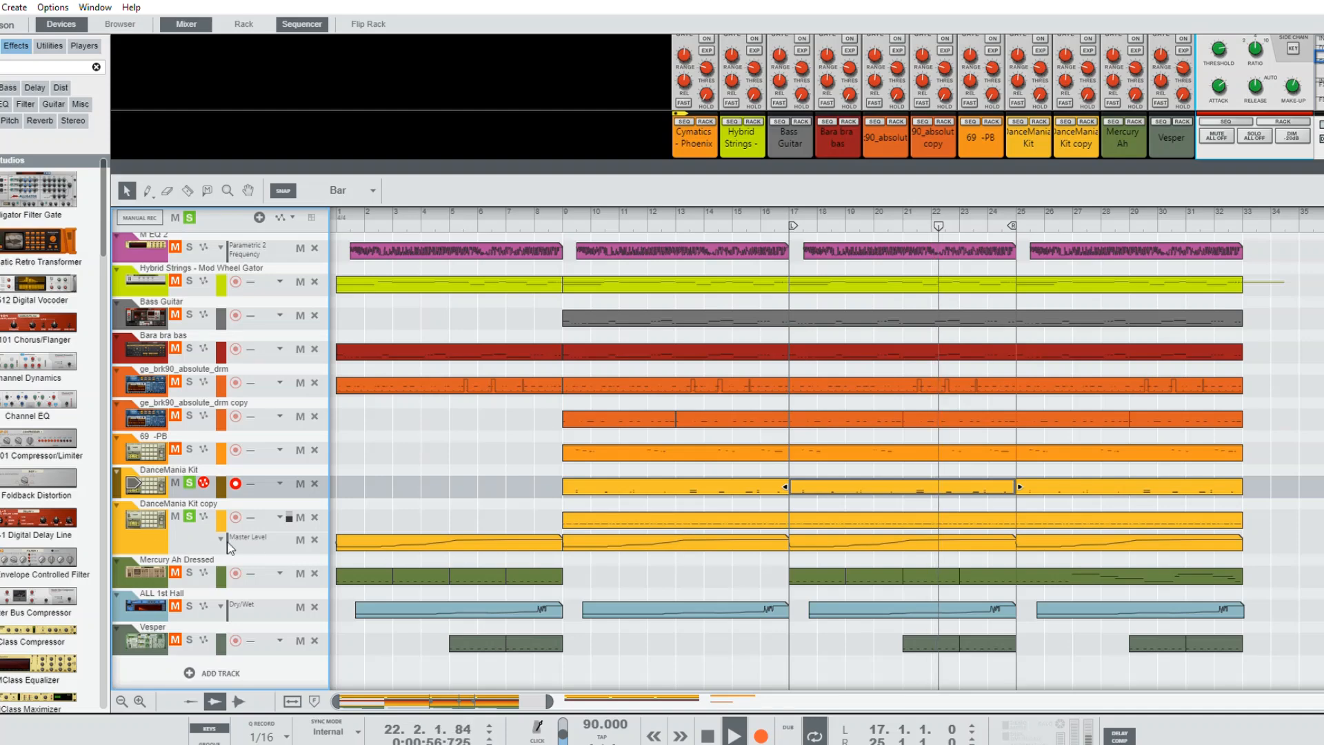
click(196, 527)
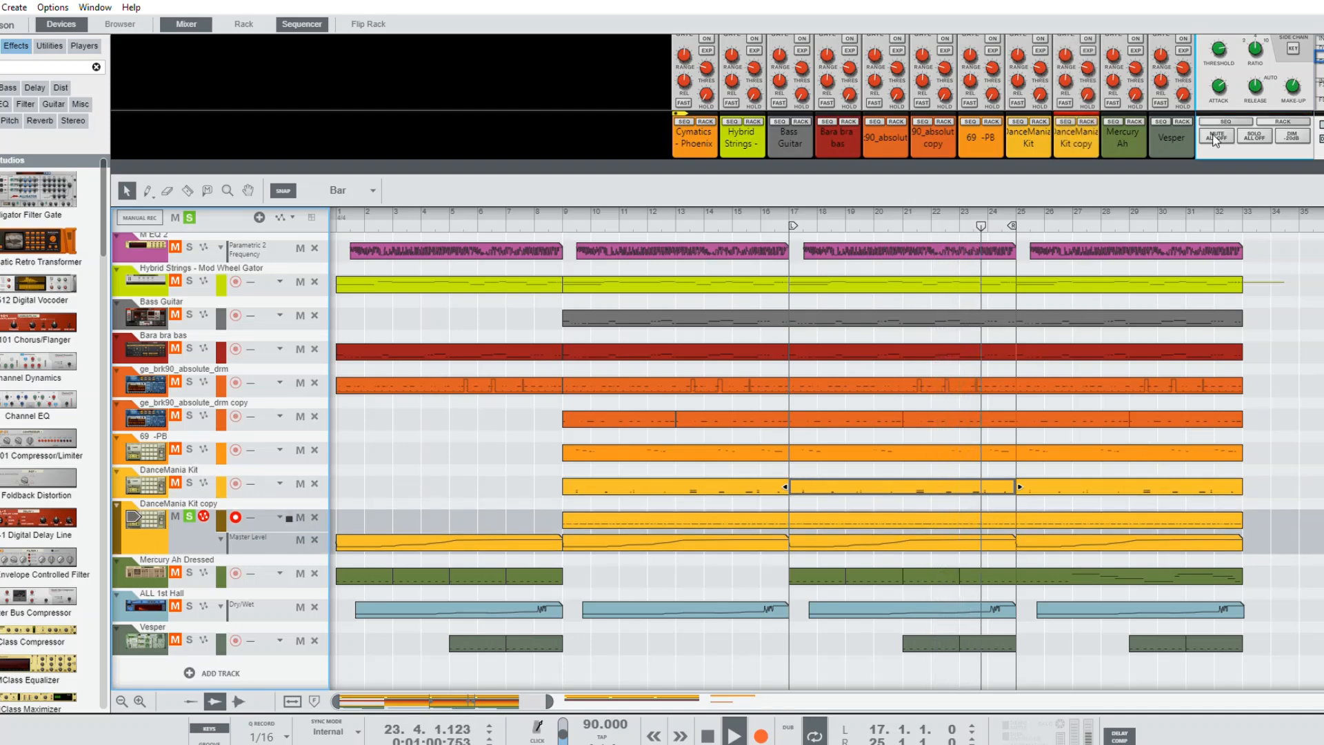
drag(1257, 166, 1258, 336)
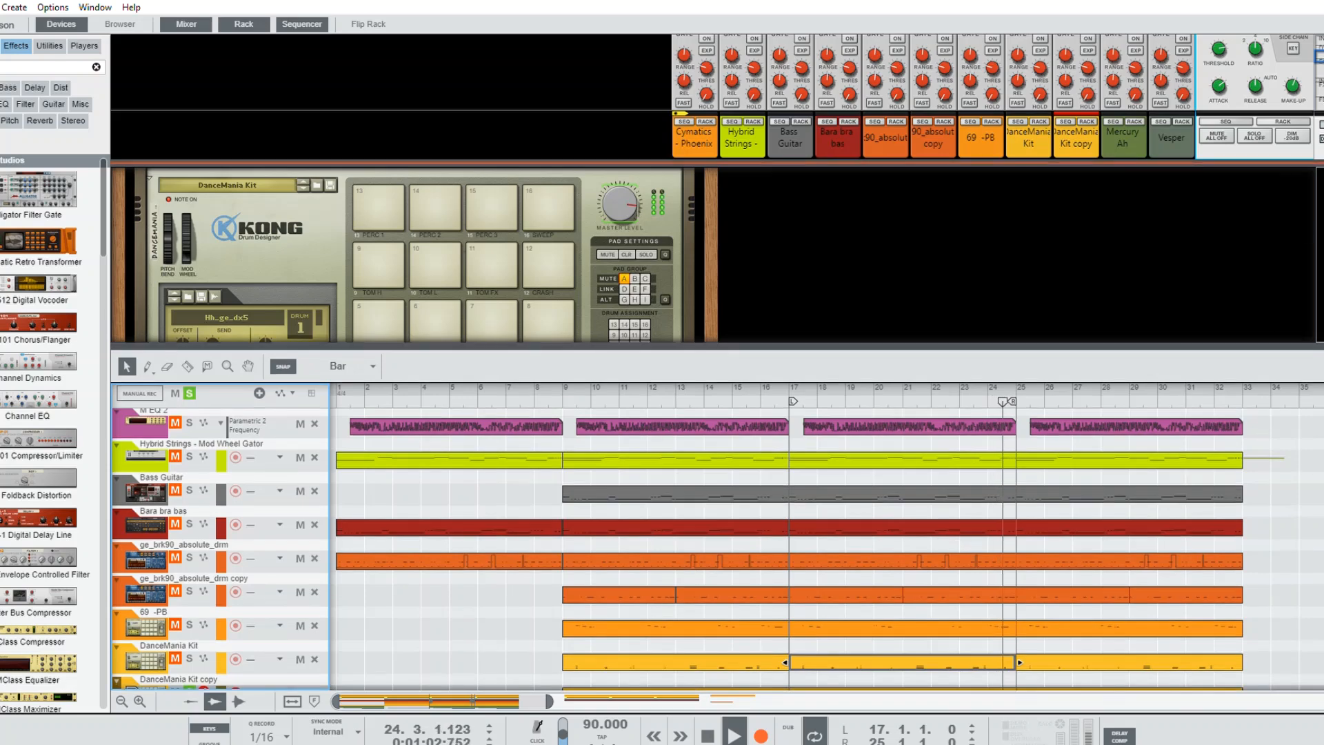
drag(1257, 164, 1262, 265)
click(1295, 185)
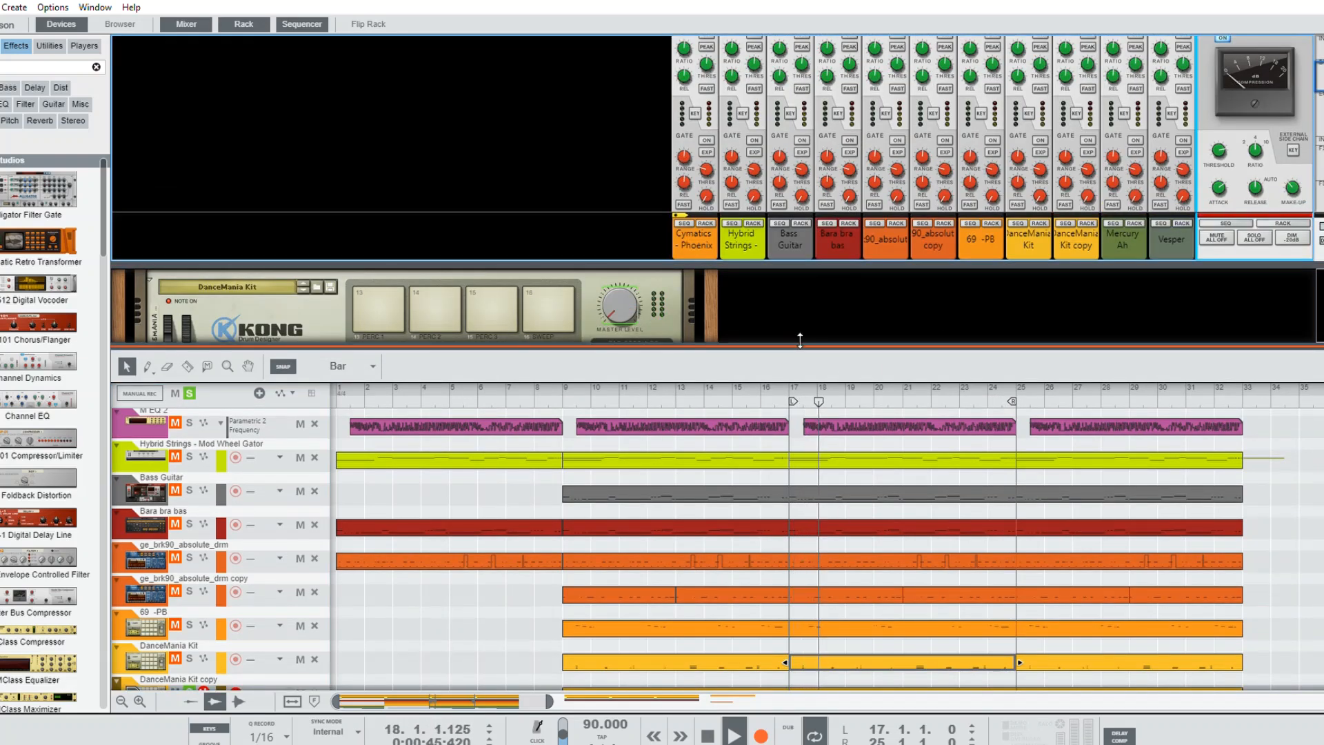
Step: Hide the rack, view the DanceMania Kit copy clip from bar 17 in Drum Edit, and return to the arrangement
key(F6)
key(ctrl+e)
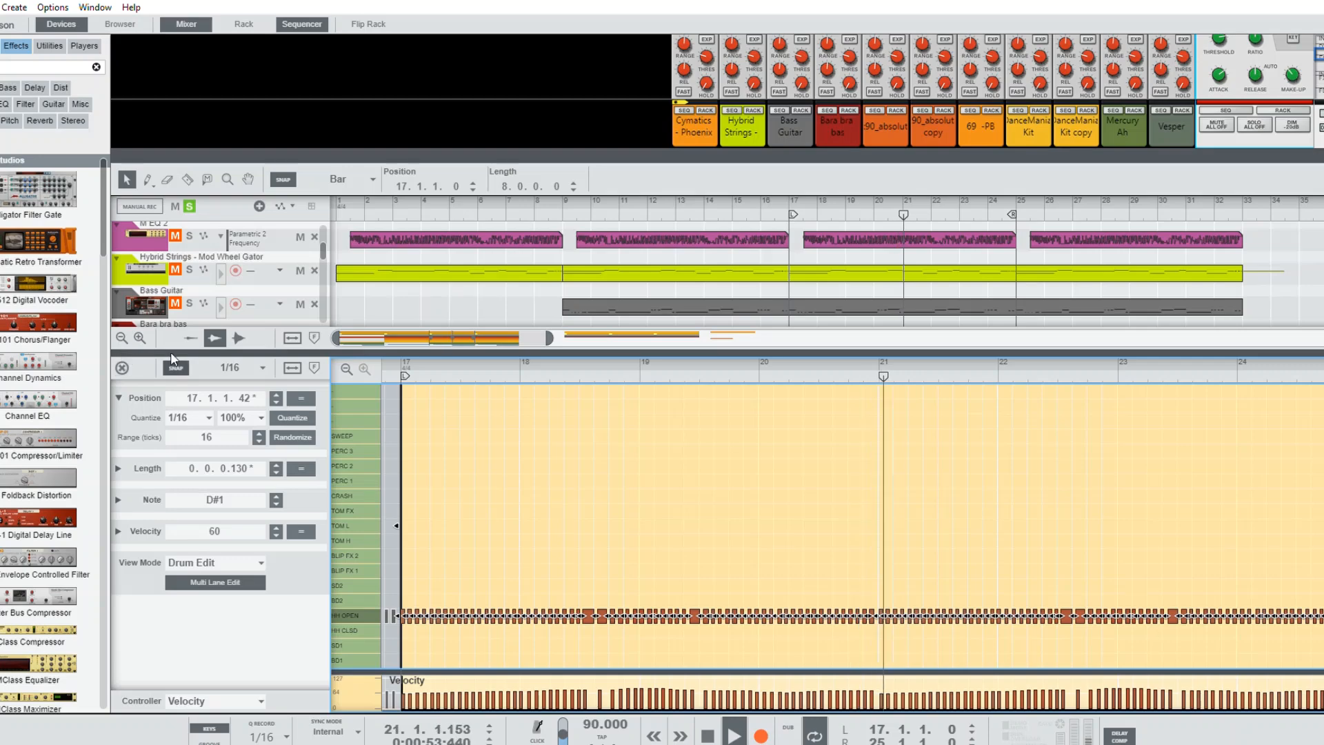
drag(425, 353, 426, 306)
click(122, 321)
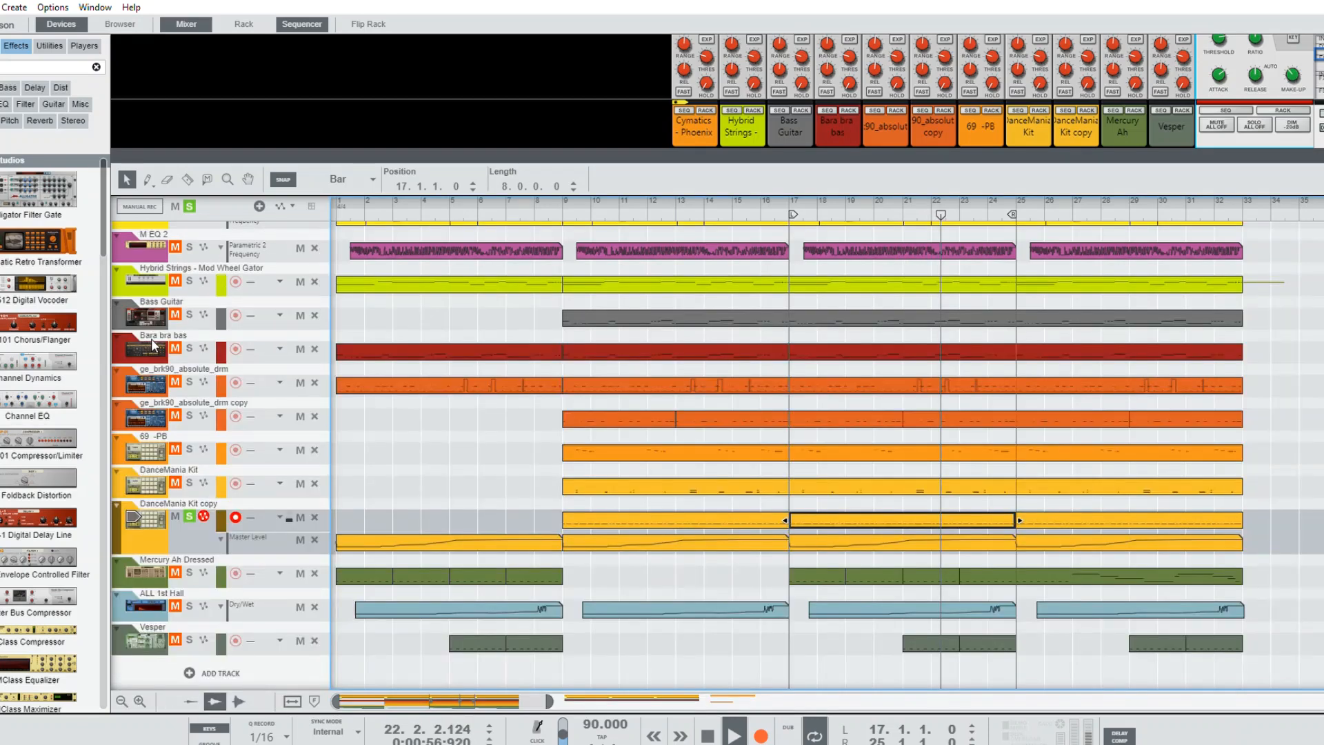
Step: Show DanceMania Kit copy's devices in the rack and examine its Synchronous effect with the Drumloop Mangler 2 patch
click(163, 523)
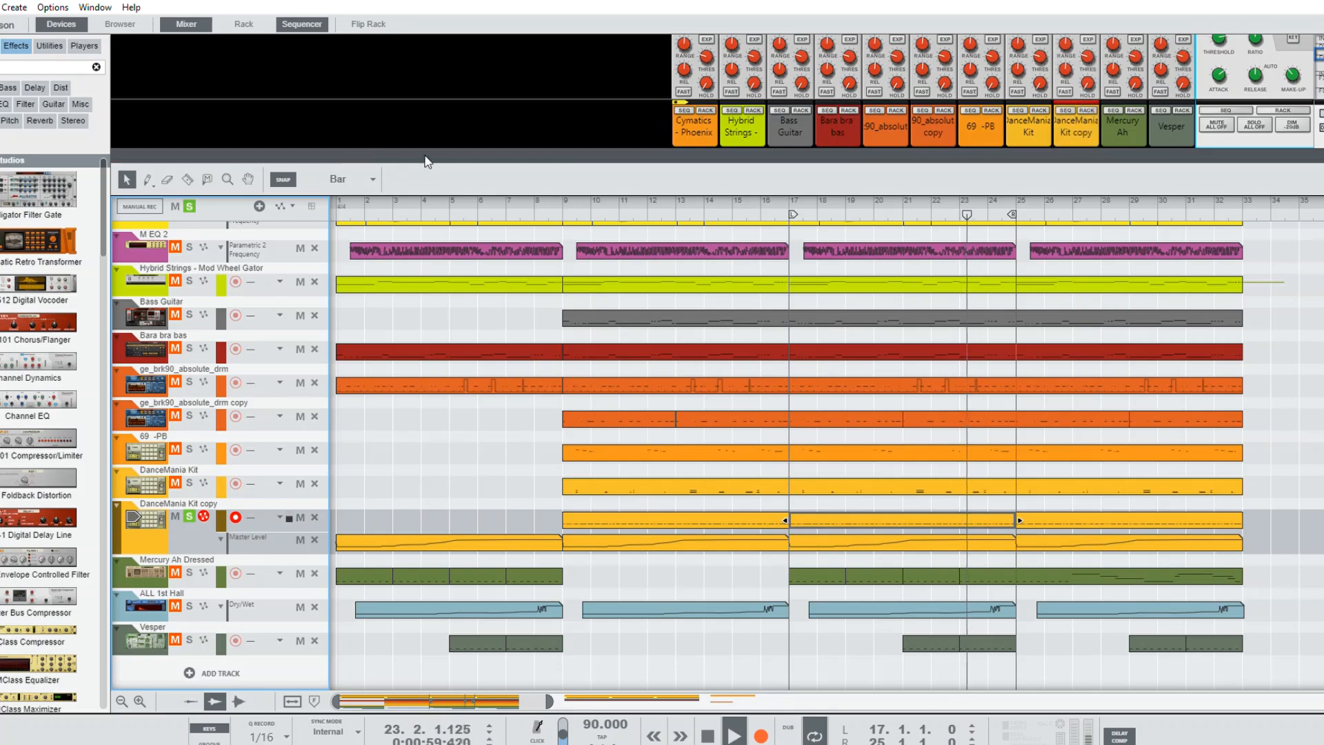
drag(451, 152, 421, 442)
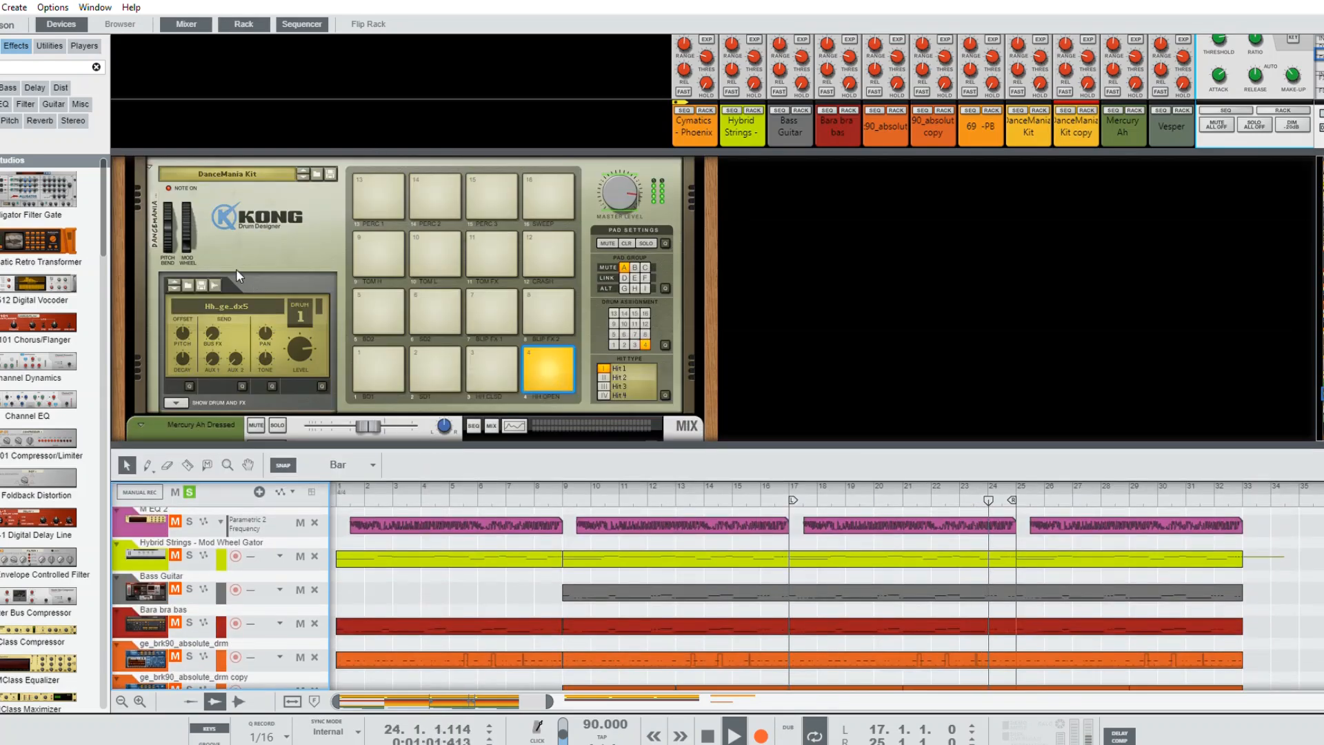
scroll(285, 249, up, 2)
scroll(288, 262, up, 8)
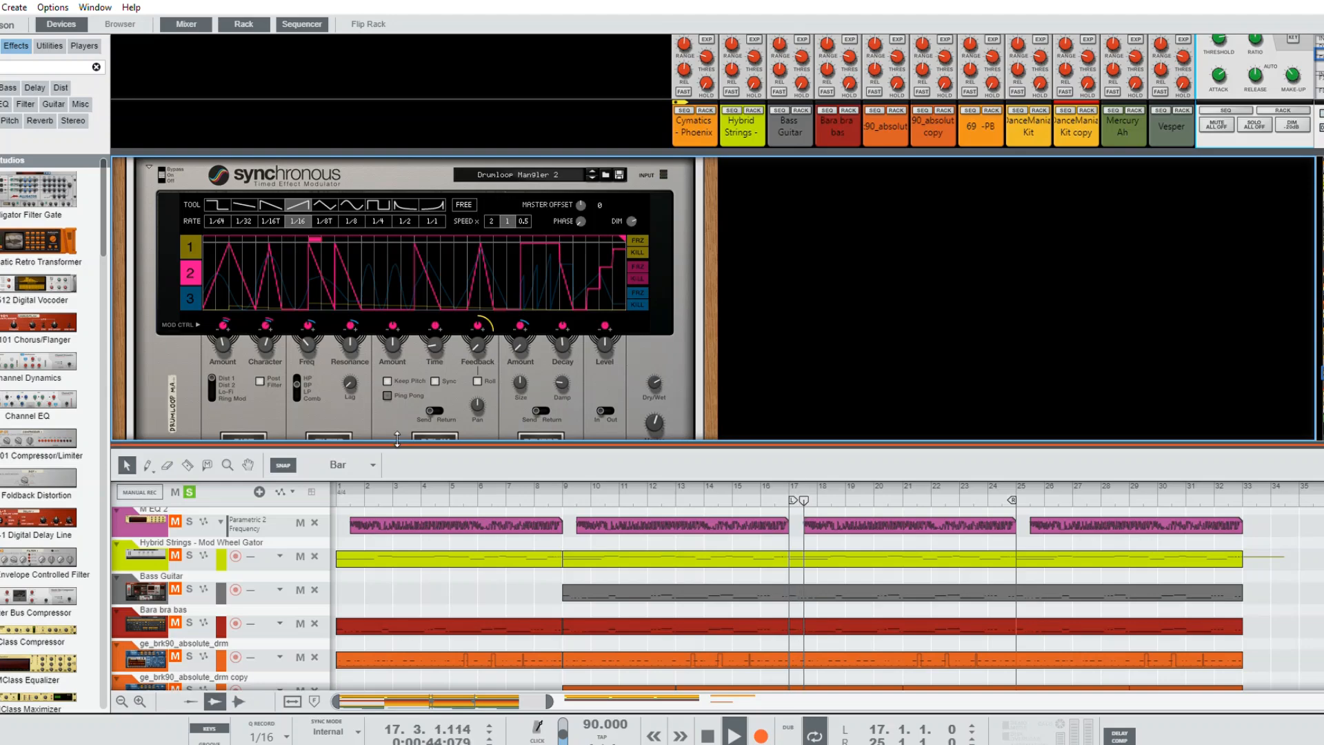
drag(304, 444, 304, 527)
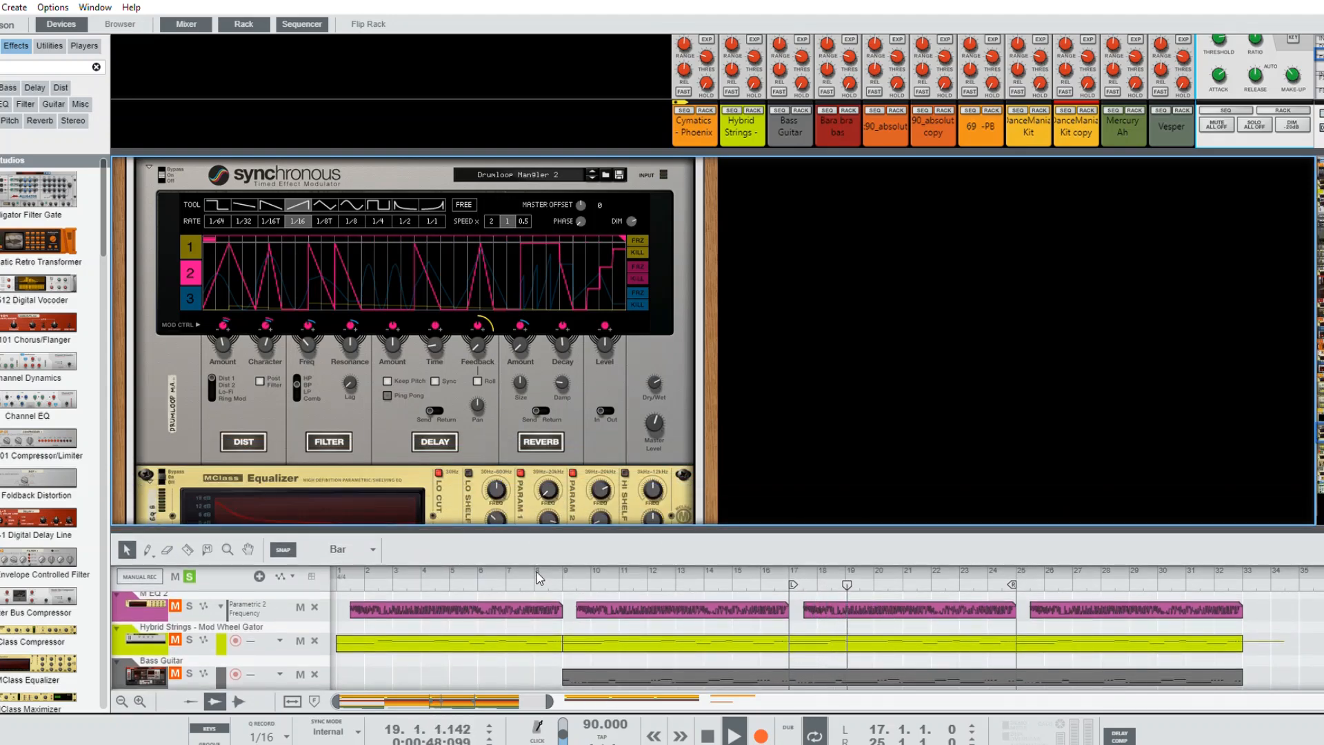
drag(423, 528, 441, 494)
scroll(242, 273, up, 3)
scroll(229, 305, down, 1)
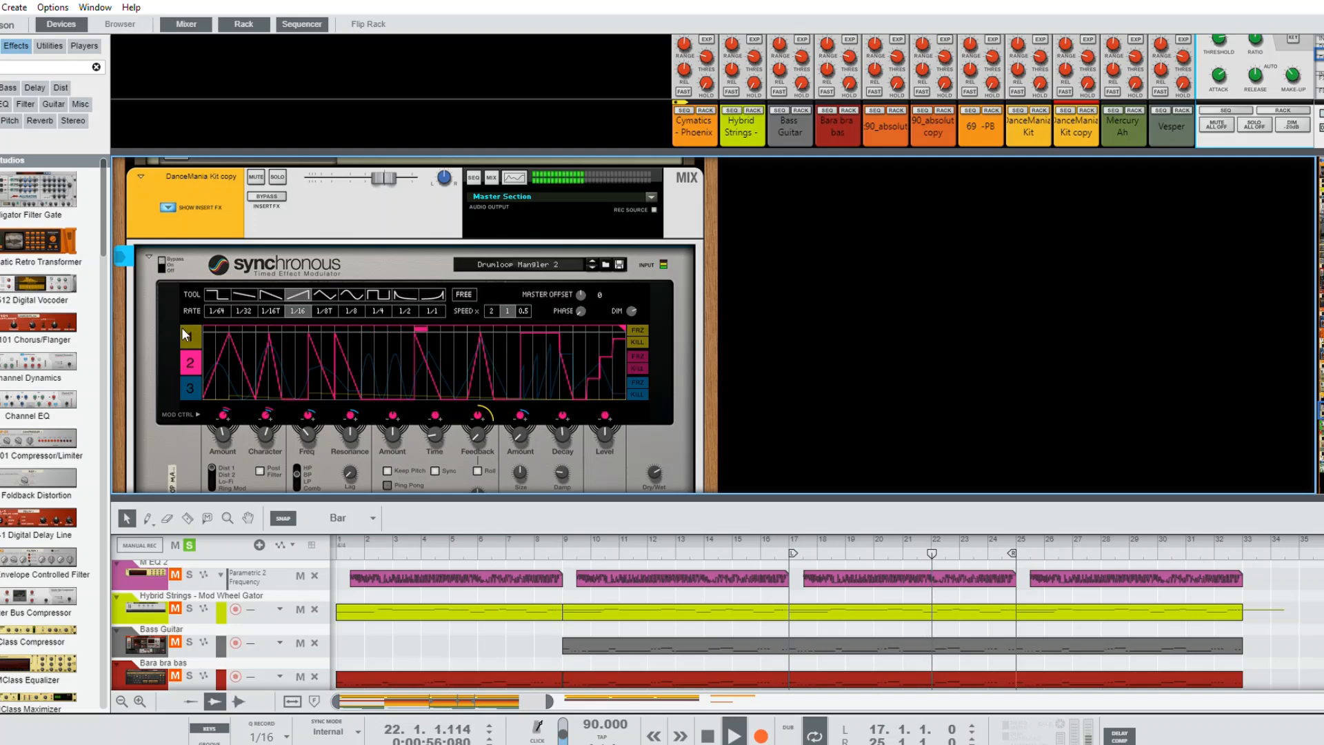
Step: Compare the soloed sound with the two MClass Equalizers below Synchronous bypassed and enabled, replaying from about bar 21
scroll(461, 362, down, 15)
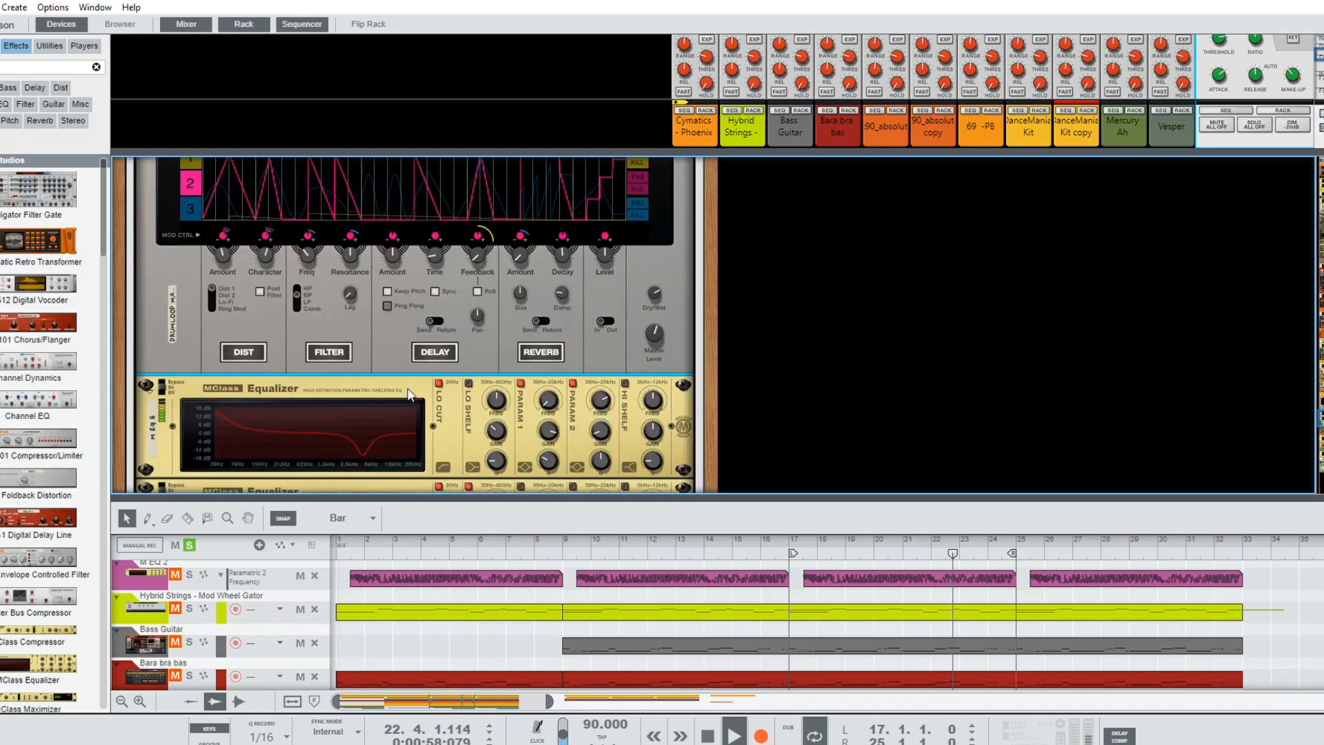
scroll(461, 359, down, 15)
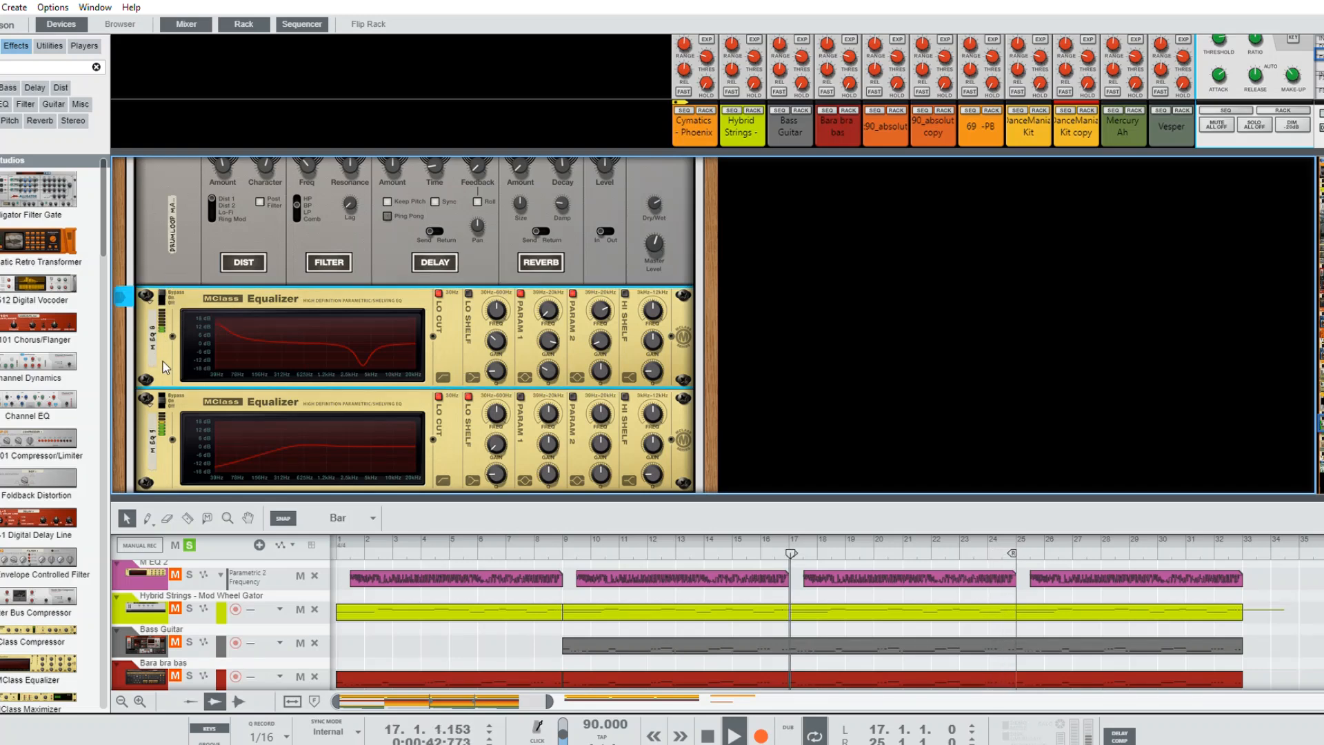
click(171, 399)
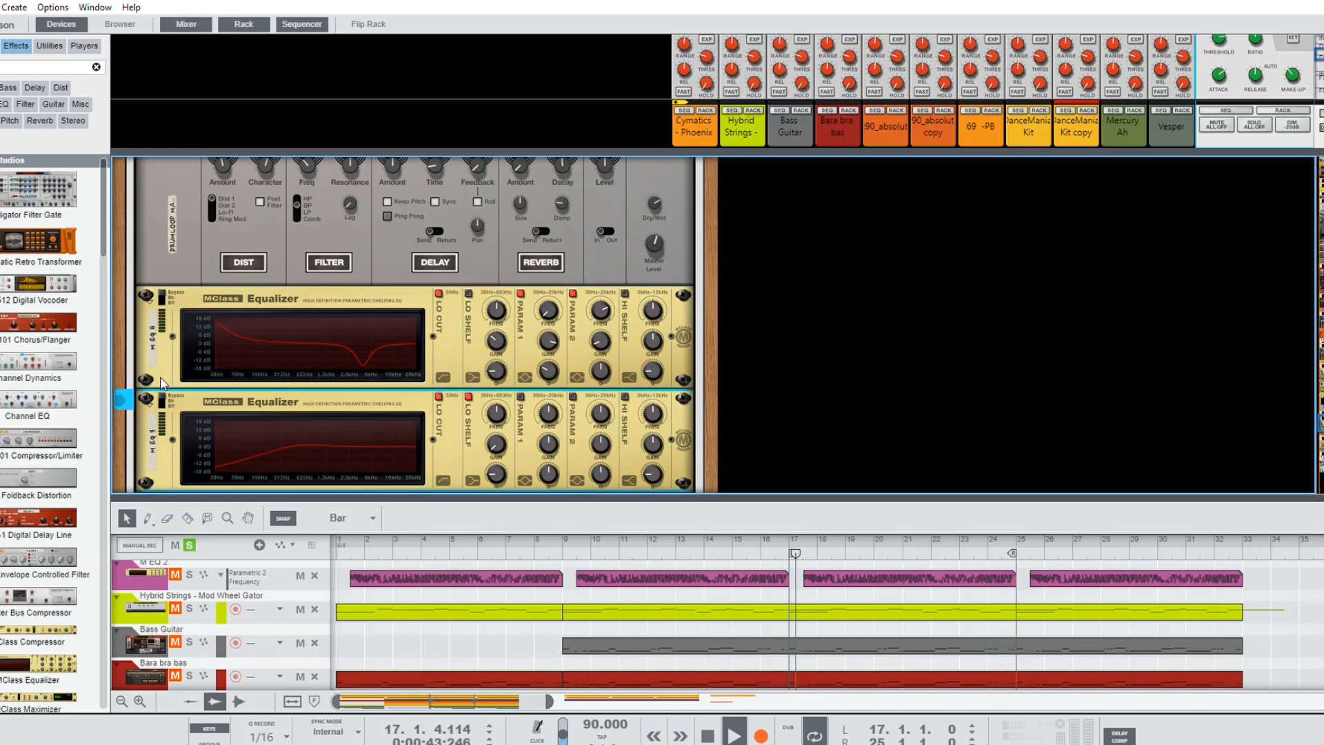
click(912, 545)
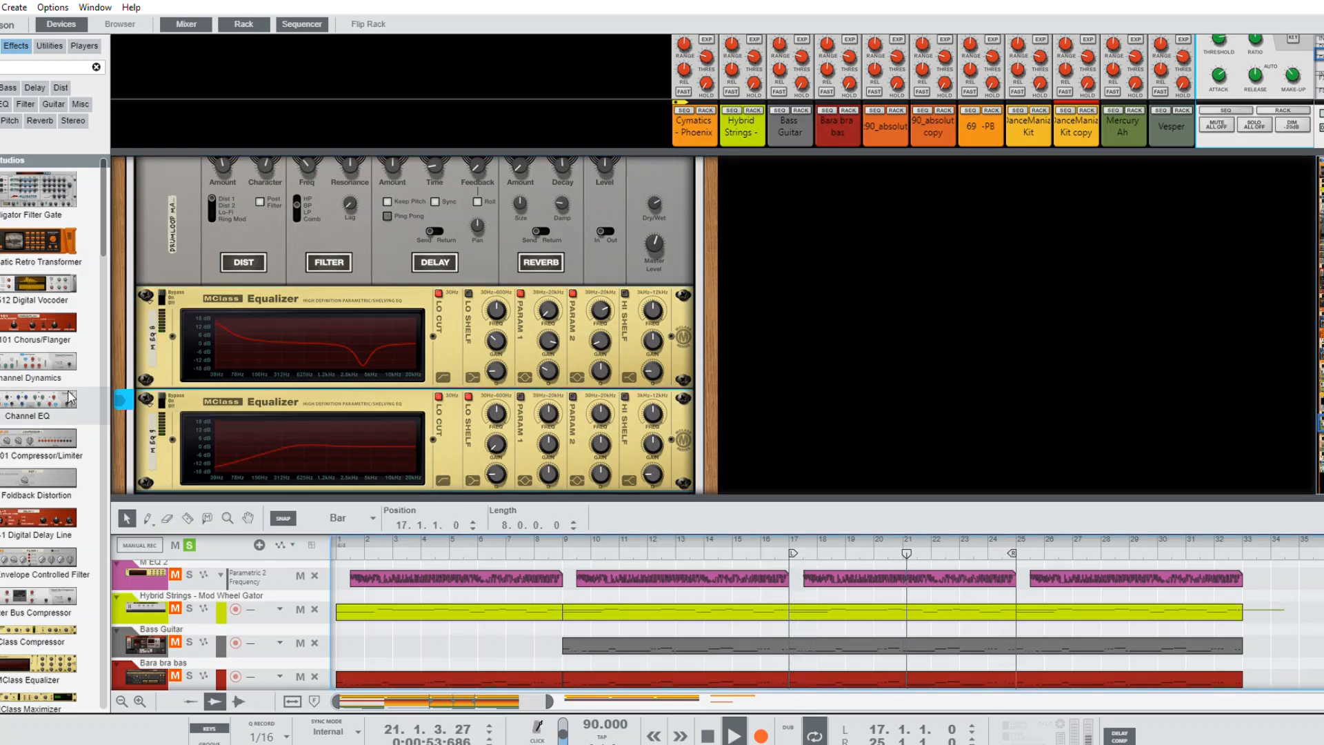
click(162, 280)
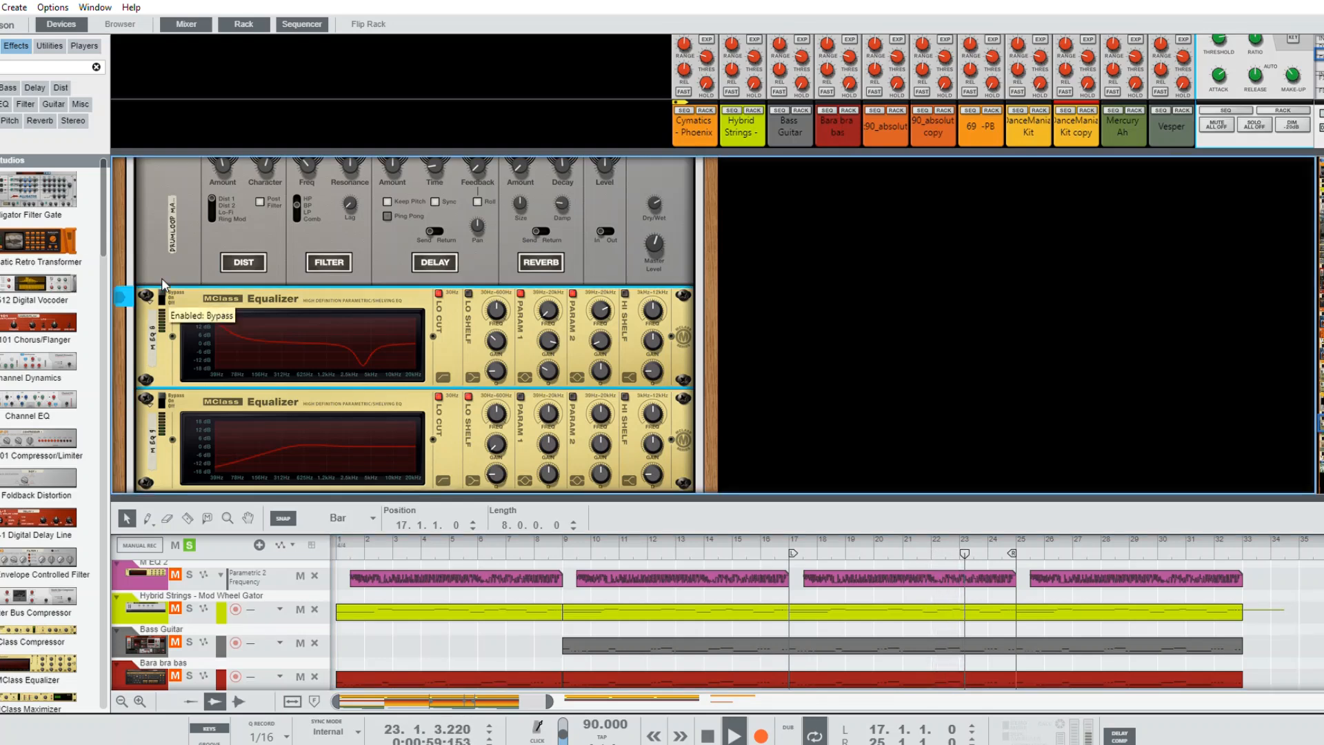
click(229, 401)
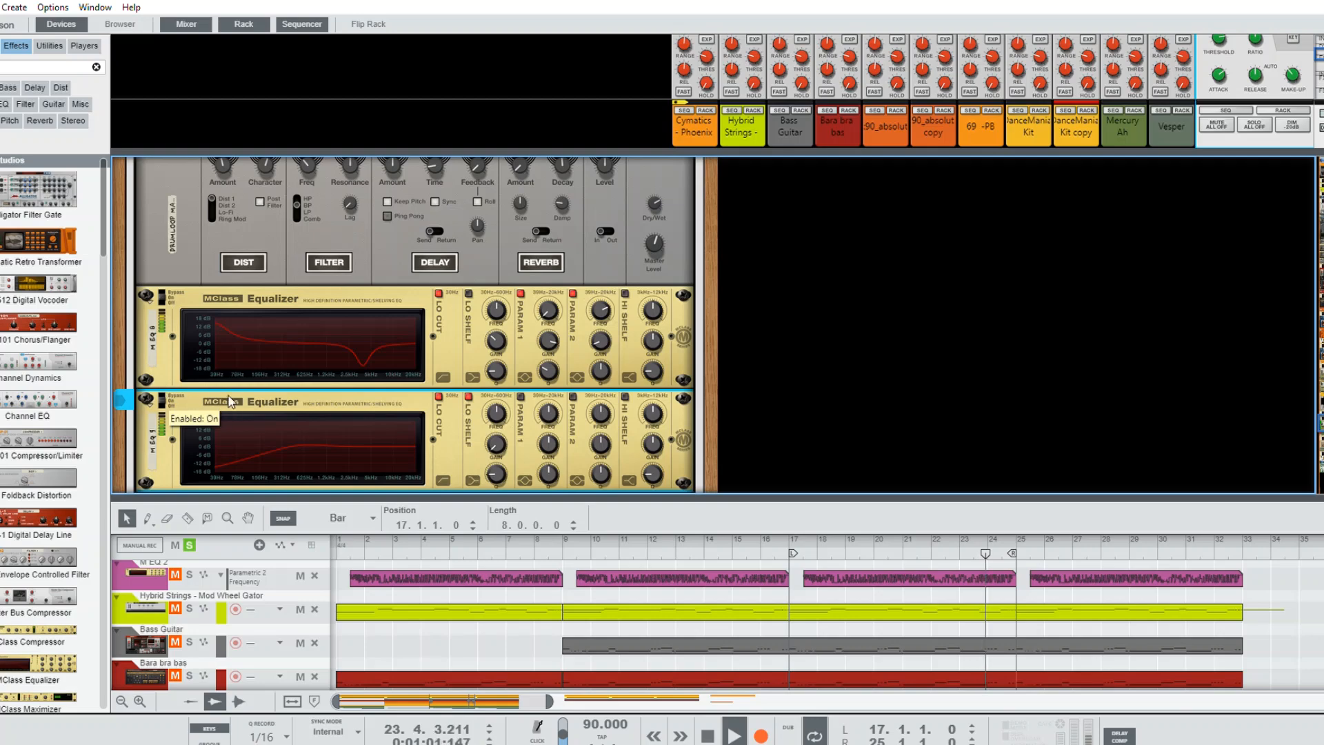
Step: Toggle the bypass of DanceMania Kit copy's Synchronous effect to compare its sound, and inspect its modulation curves and controls
scroll(262, 386, up, 5)
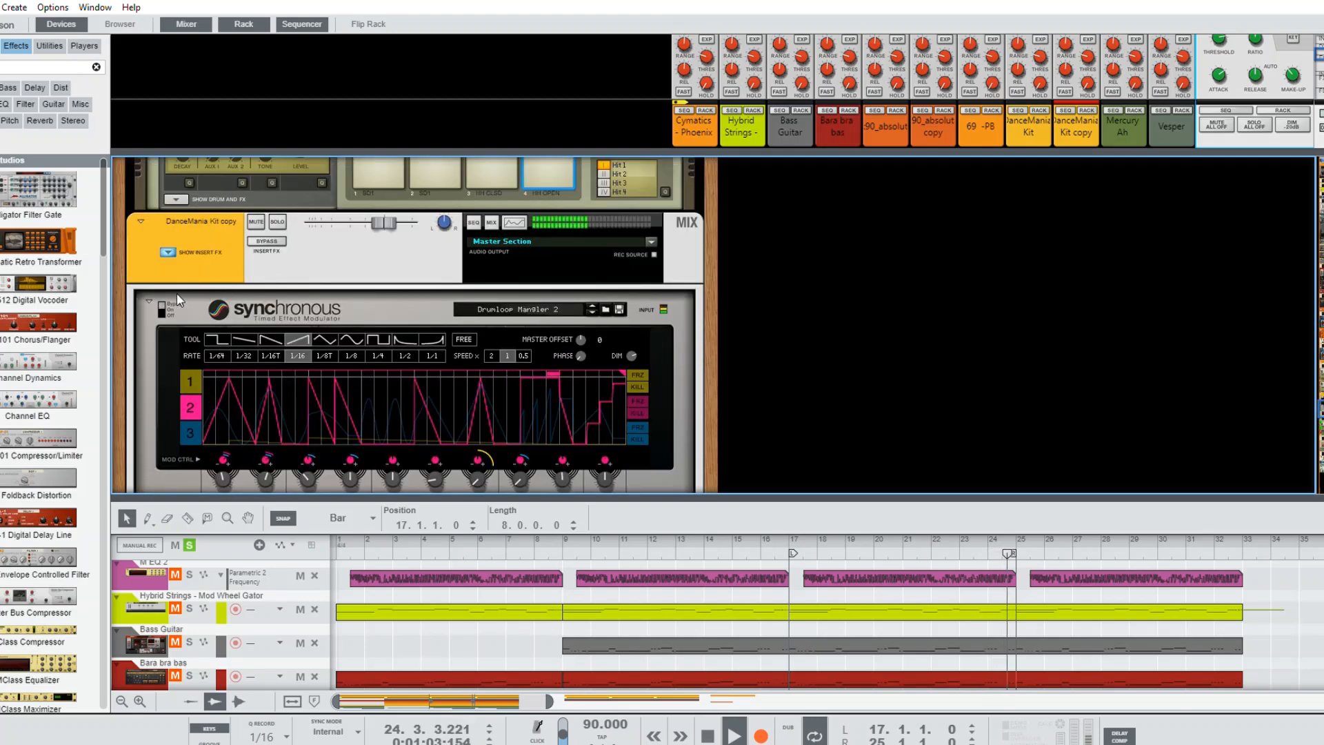
click(160, 293)
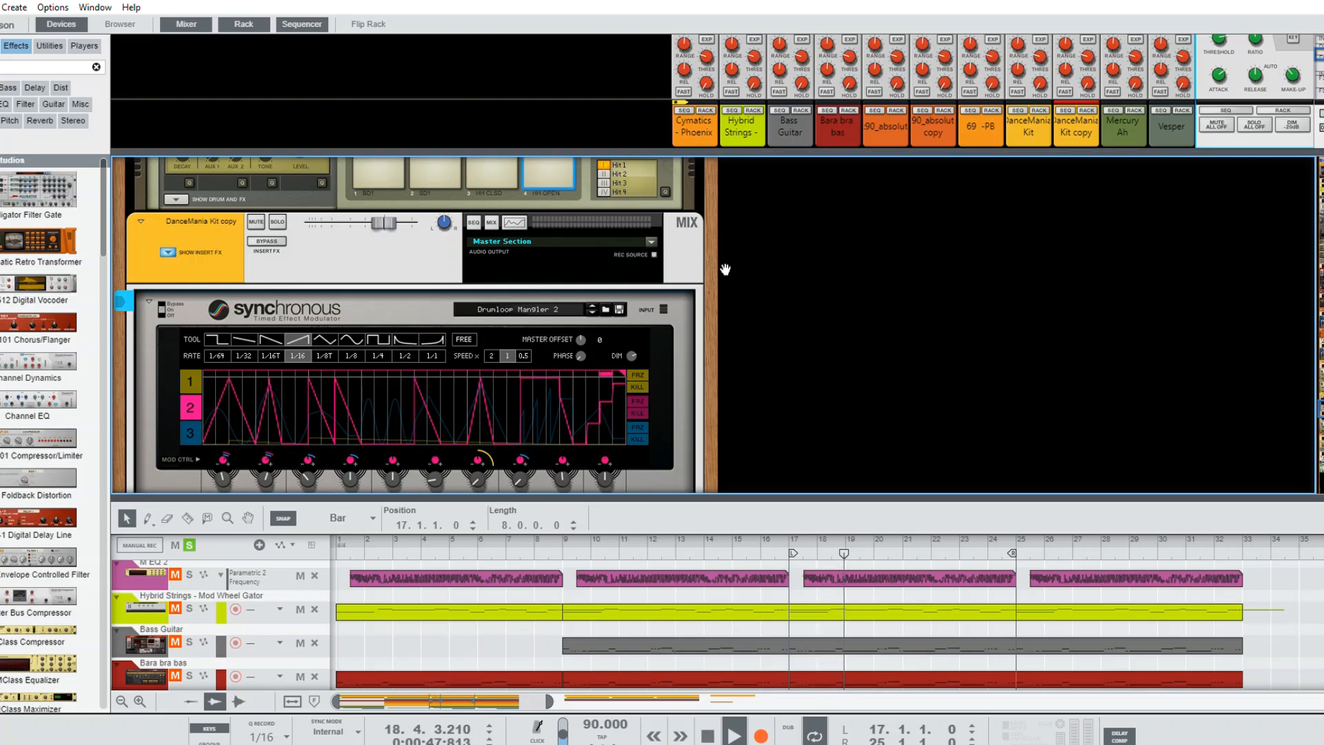
scroll(724, 297, down, 3)
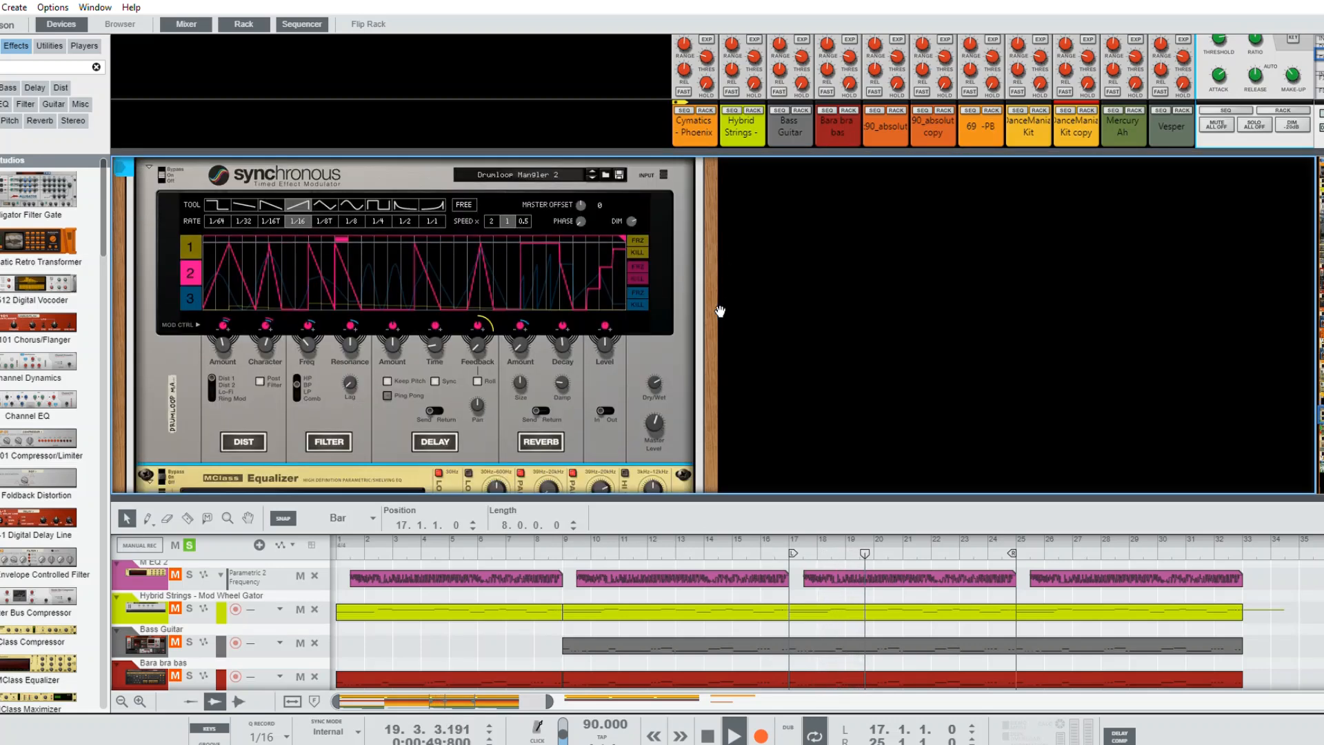
scroll(549, 324, up, 1)
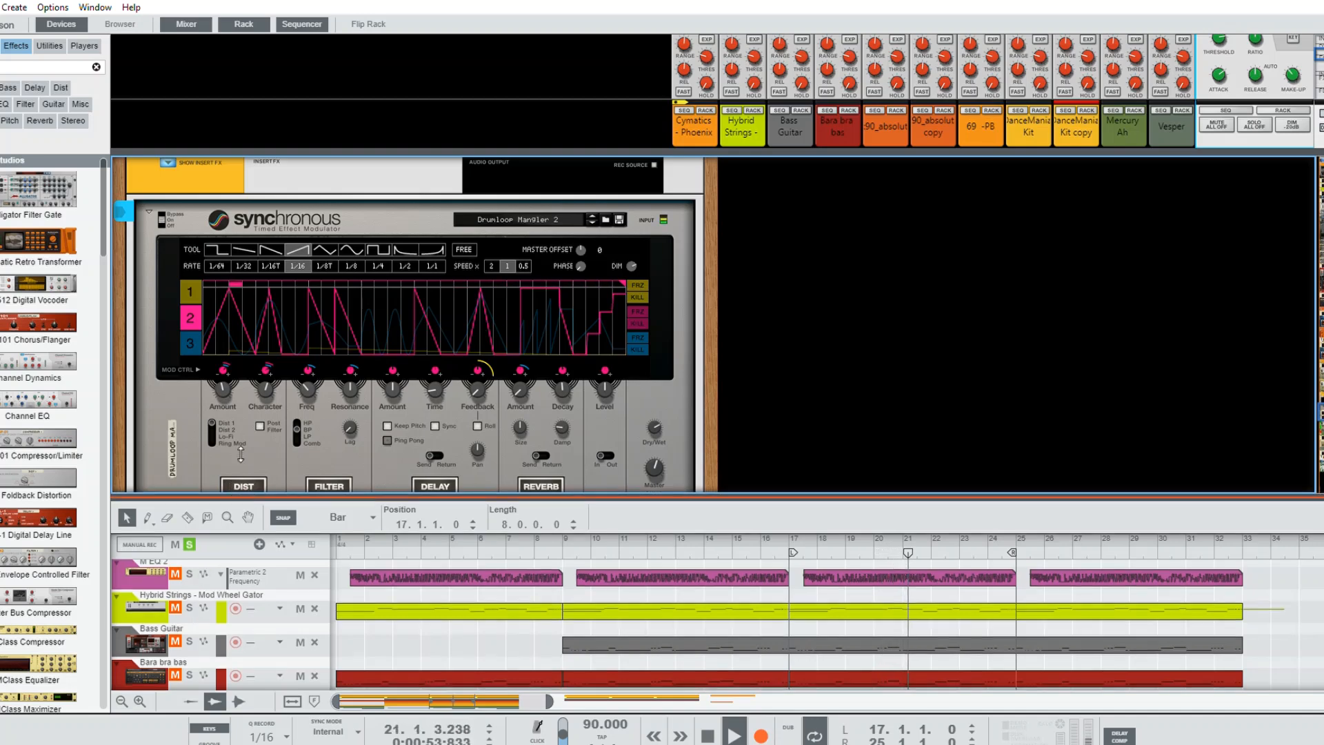
Step: Enlarge the arrangement below the rack and clear the solo to play DanceMania Kit copy within the full mix
drag(224, 496, 207, 321)
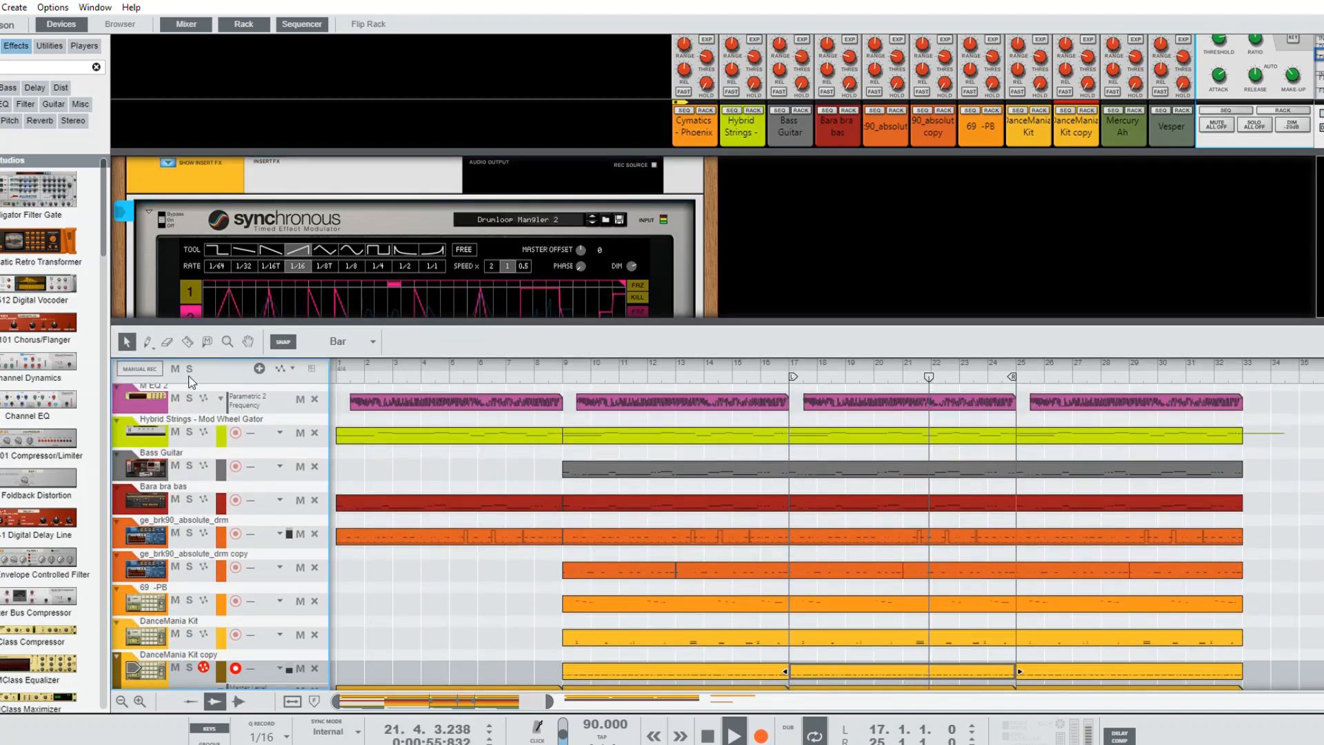
scroll(193, 579, down, 3)
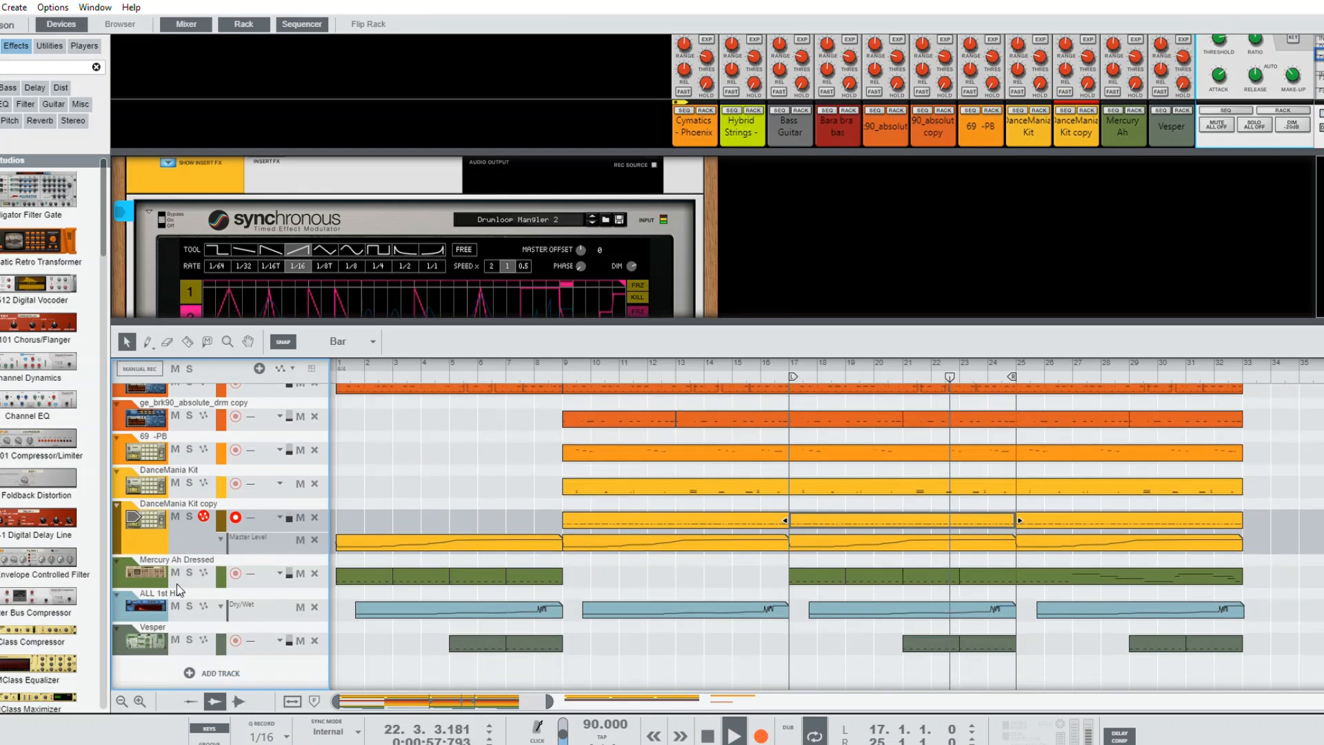
scroll(178, 551, up, 1)
Step: Mute DanceMania Kit copy, extend the loop to start at bar 9, and hide the rack
key(m)
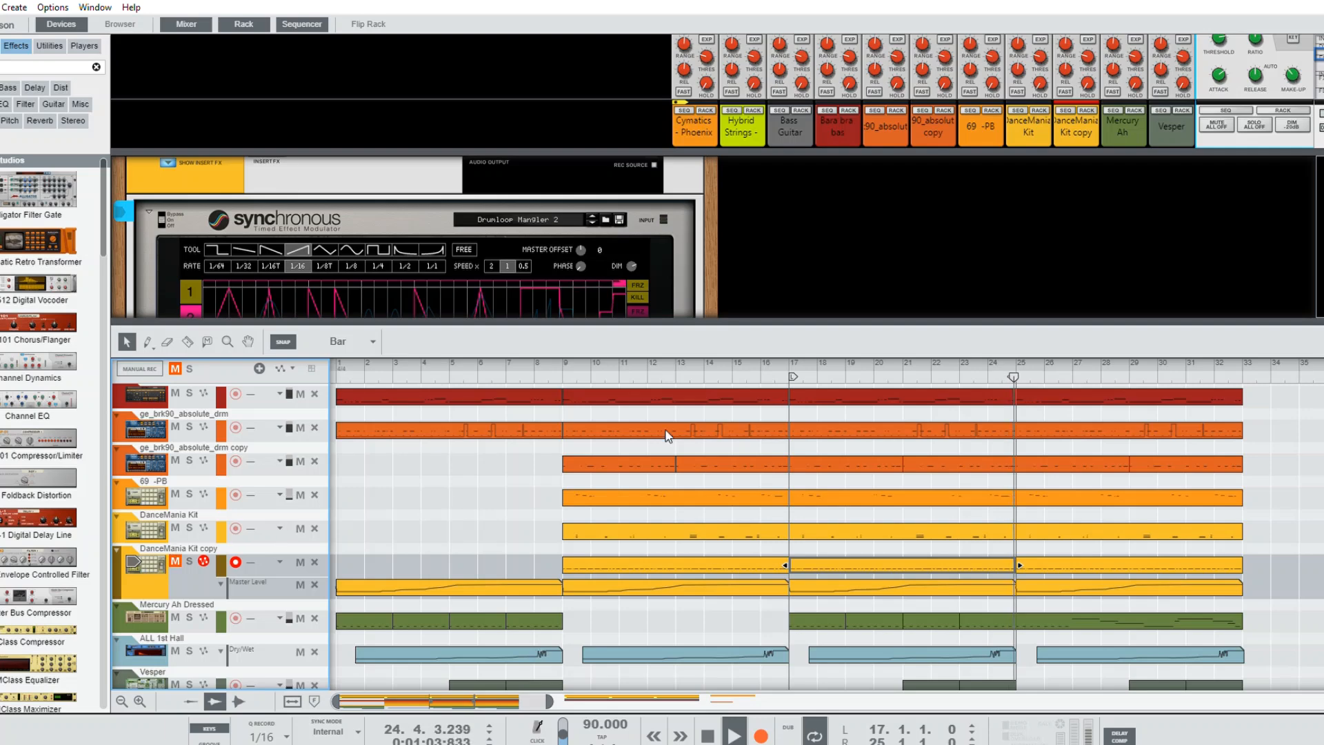
drag(792, 375, 565, 377)
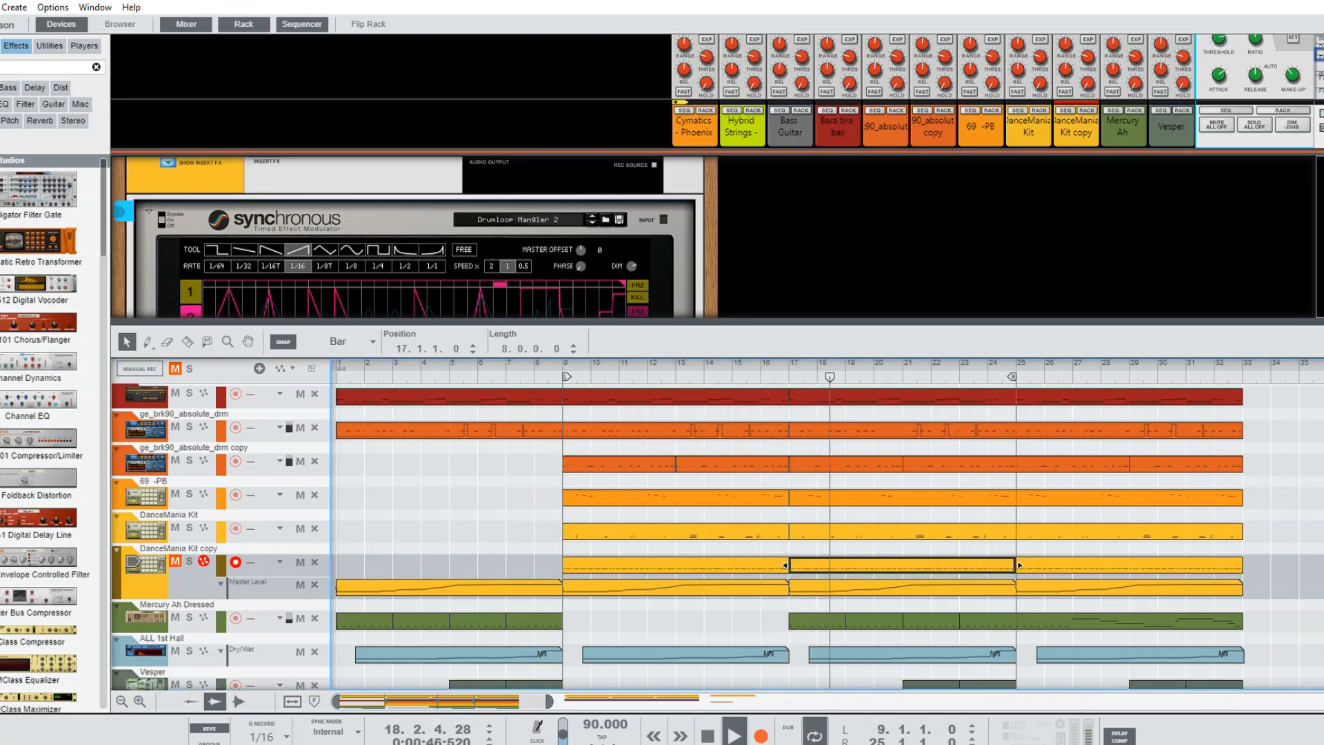
key(F6)
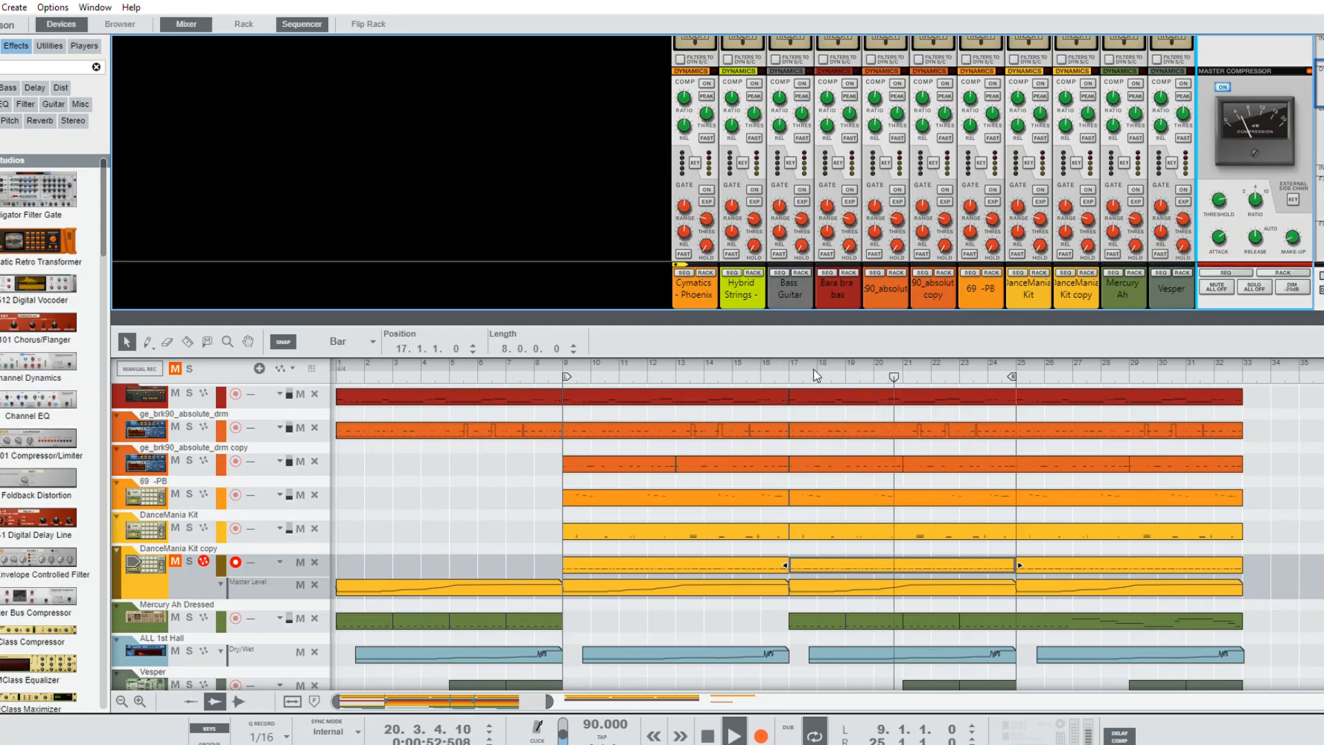
Step: Open DanceMania Kit copy's Master Level automation clip at bar 9 and play the track soloed and in the full mix
scroll(796, 490, down, 1)
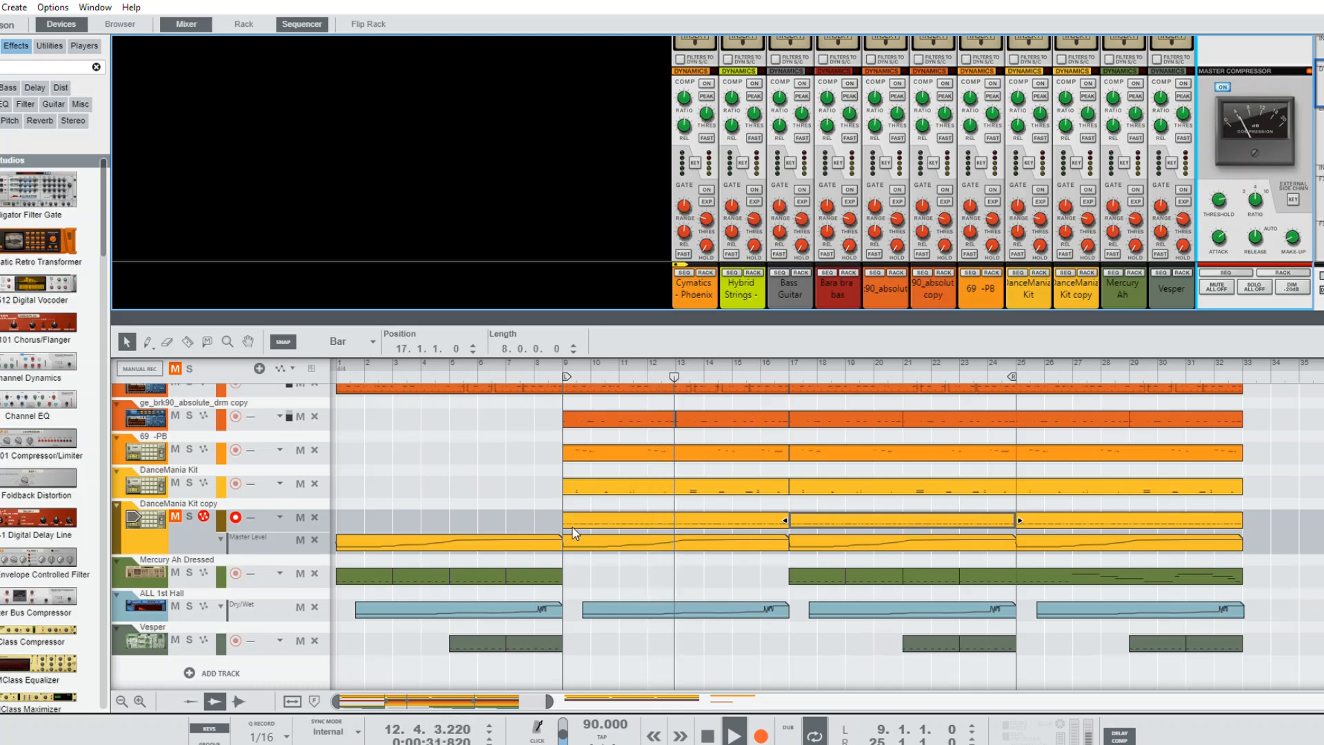
double_click(601, 541)
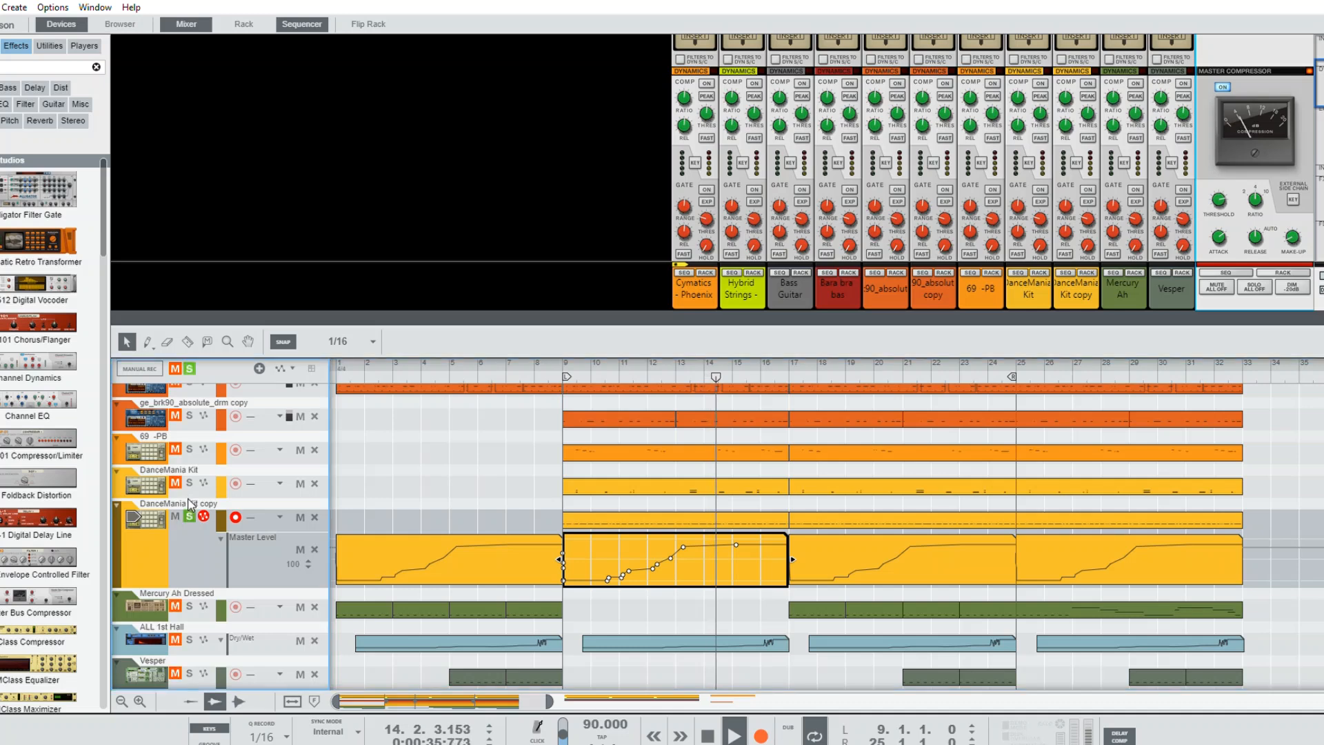
click(175, 517)
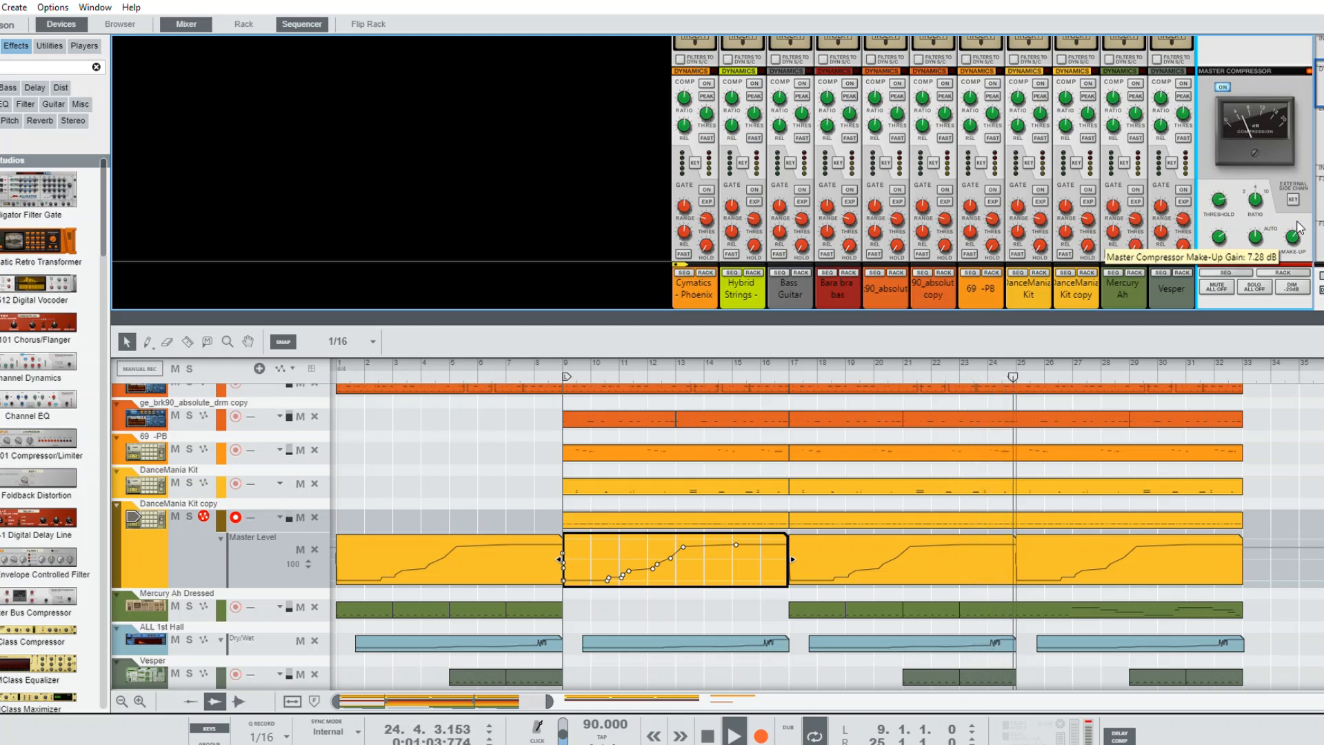
Step: Lower the master compressor's make-up gain to 5.87 dB and show the ALL 1st Hall track's RV7000 reverb in the rack
drag(1298, 228, 1298, 250)
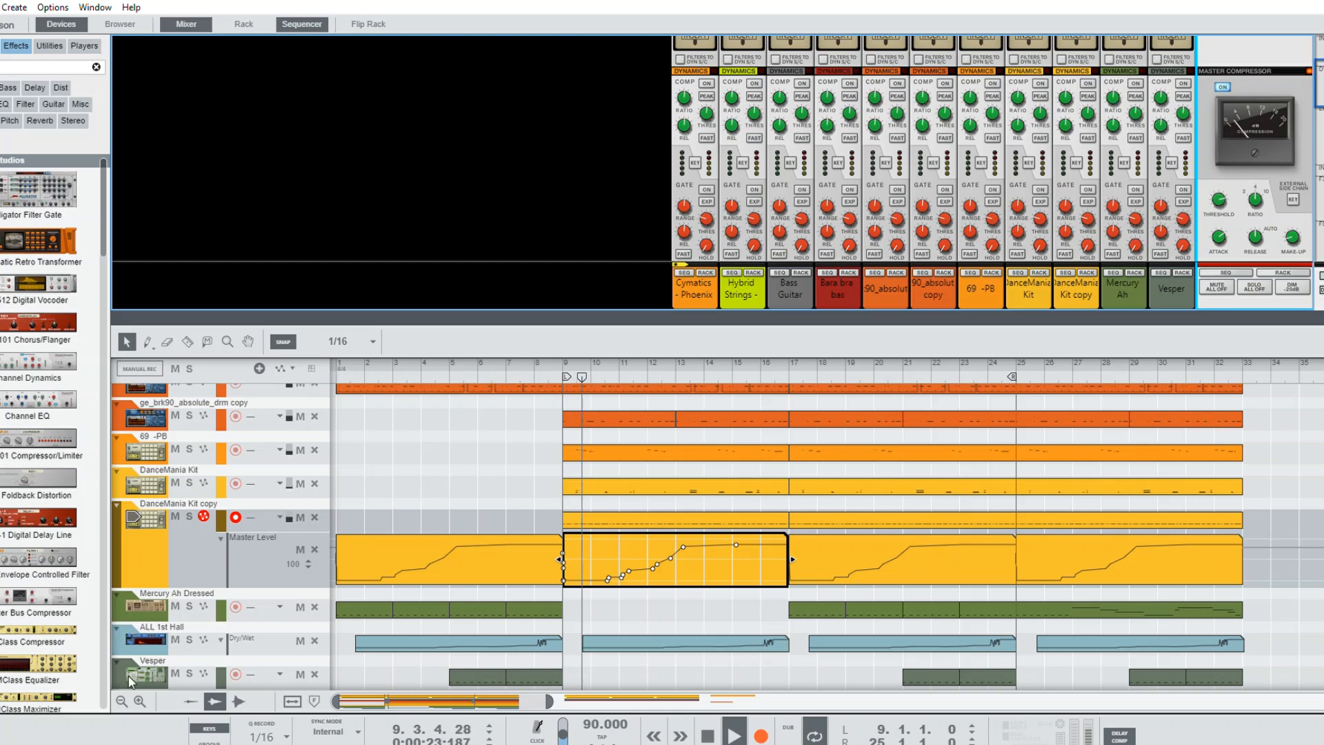
click(120, 638)
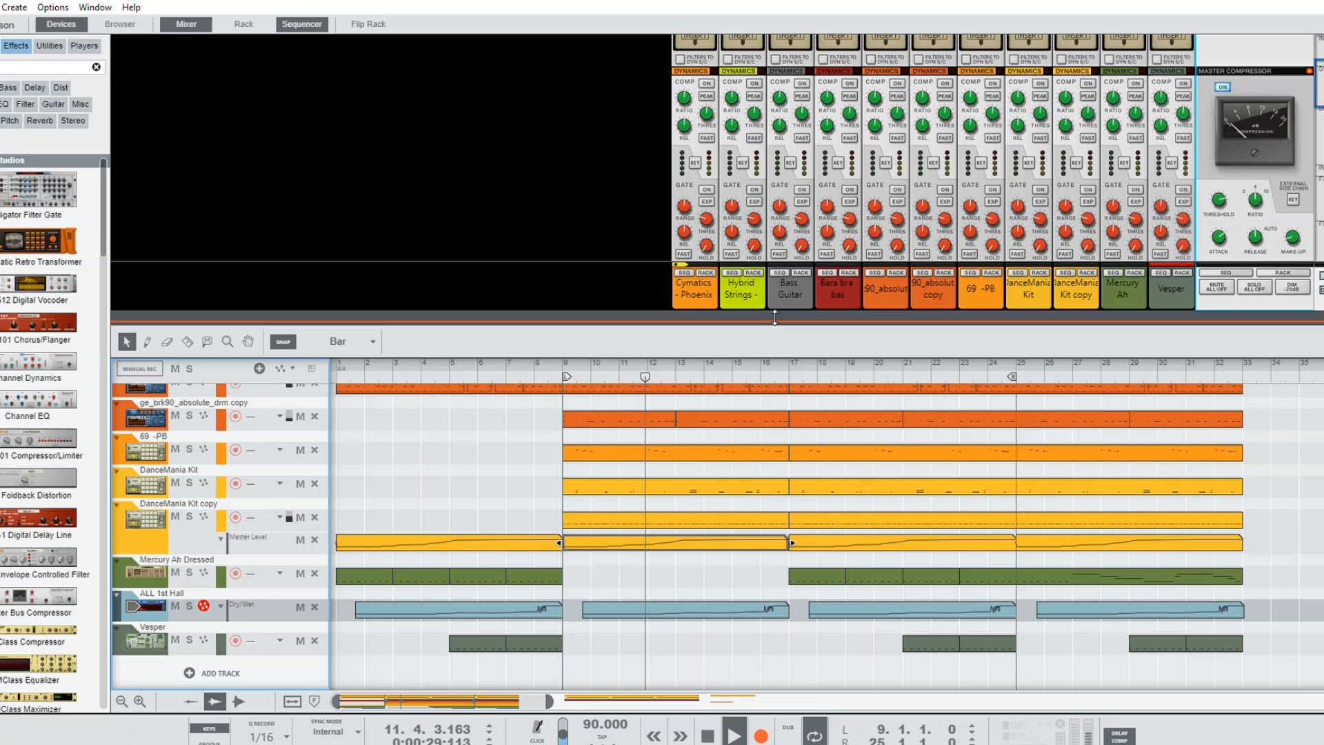
drag(774, 321, 754, 388)
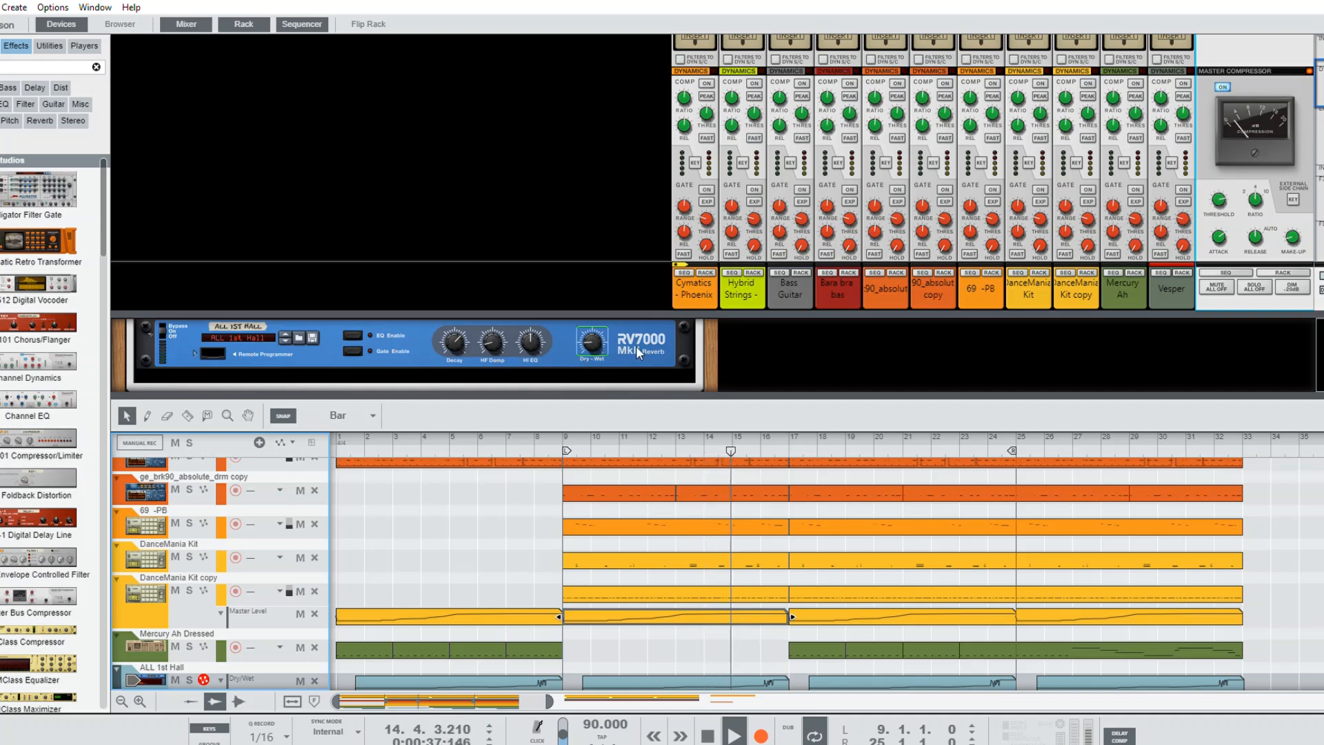
Step: Readjust the master compressor's make-up gain slightly and replay the mix from about bar 16
click(1275, 217)
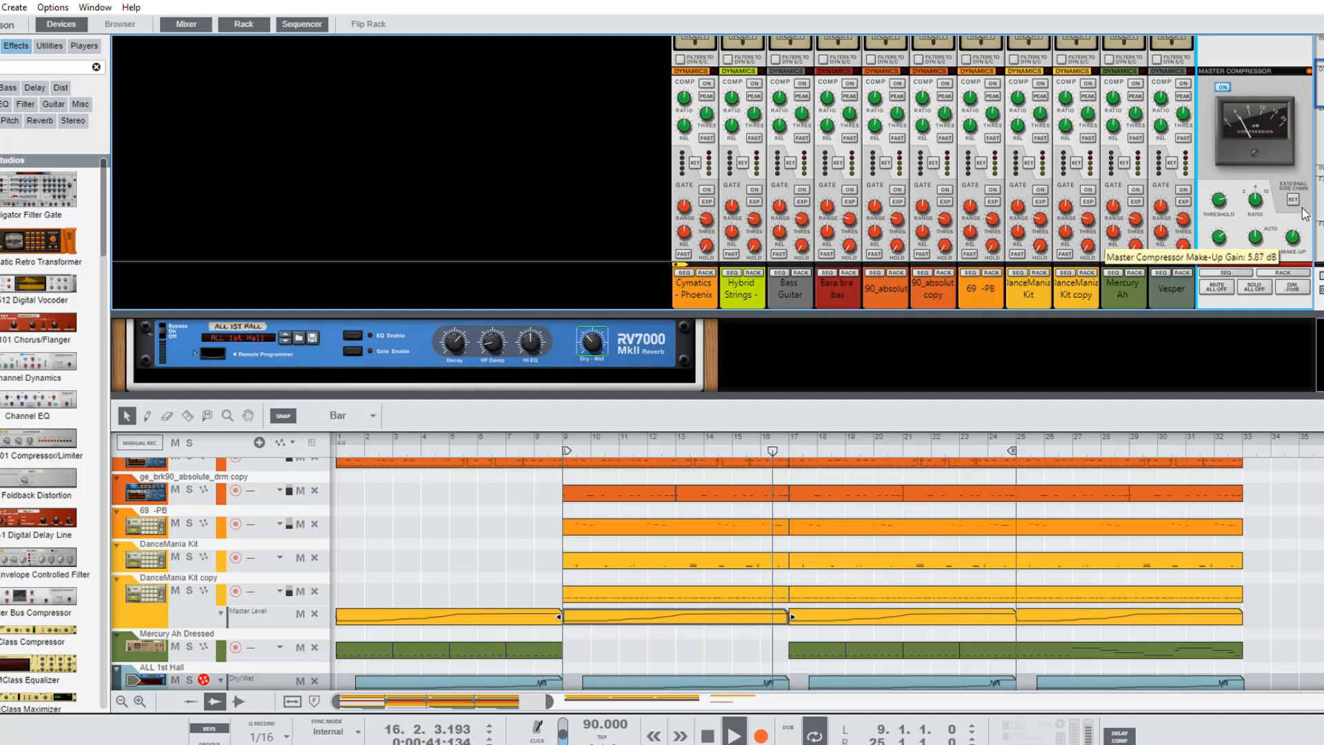
drag(1305, 215, 1307, 210)
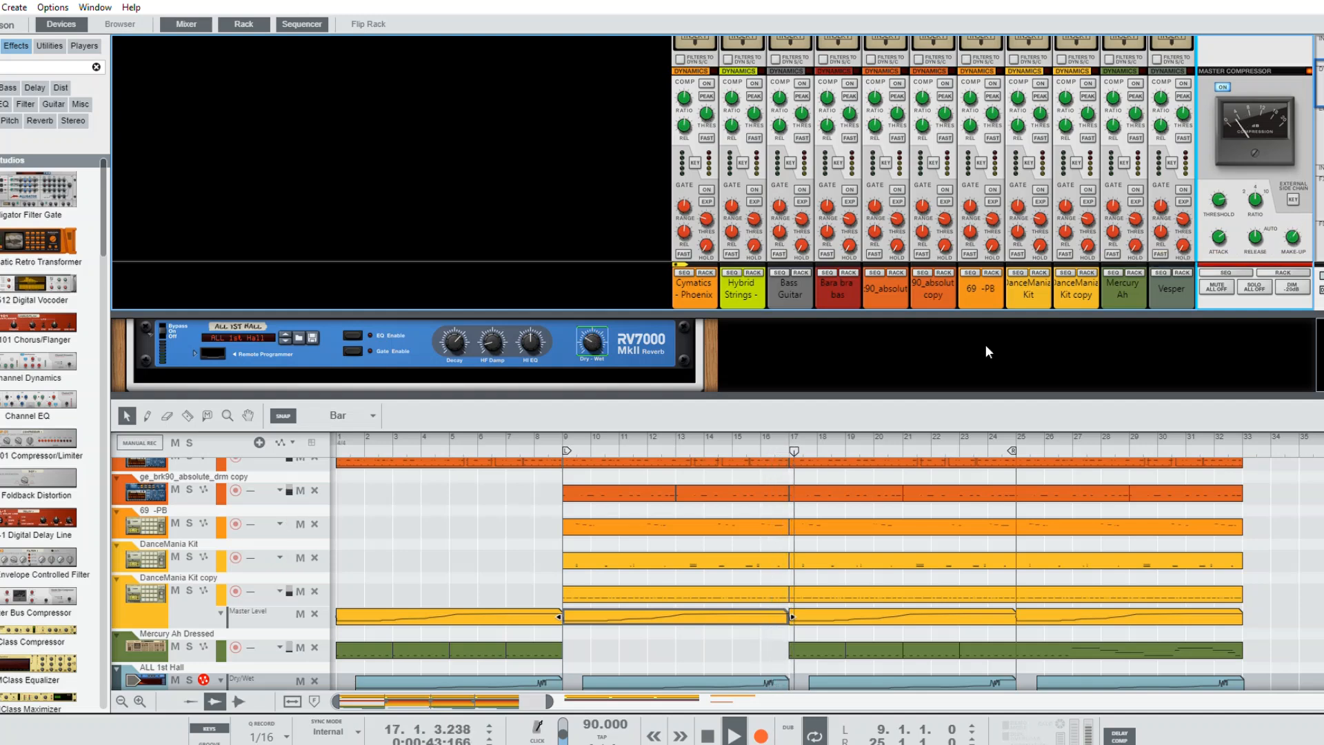
click(760, 442)
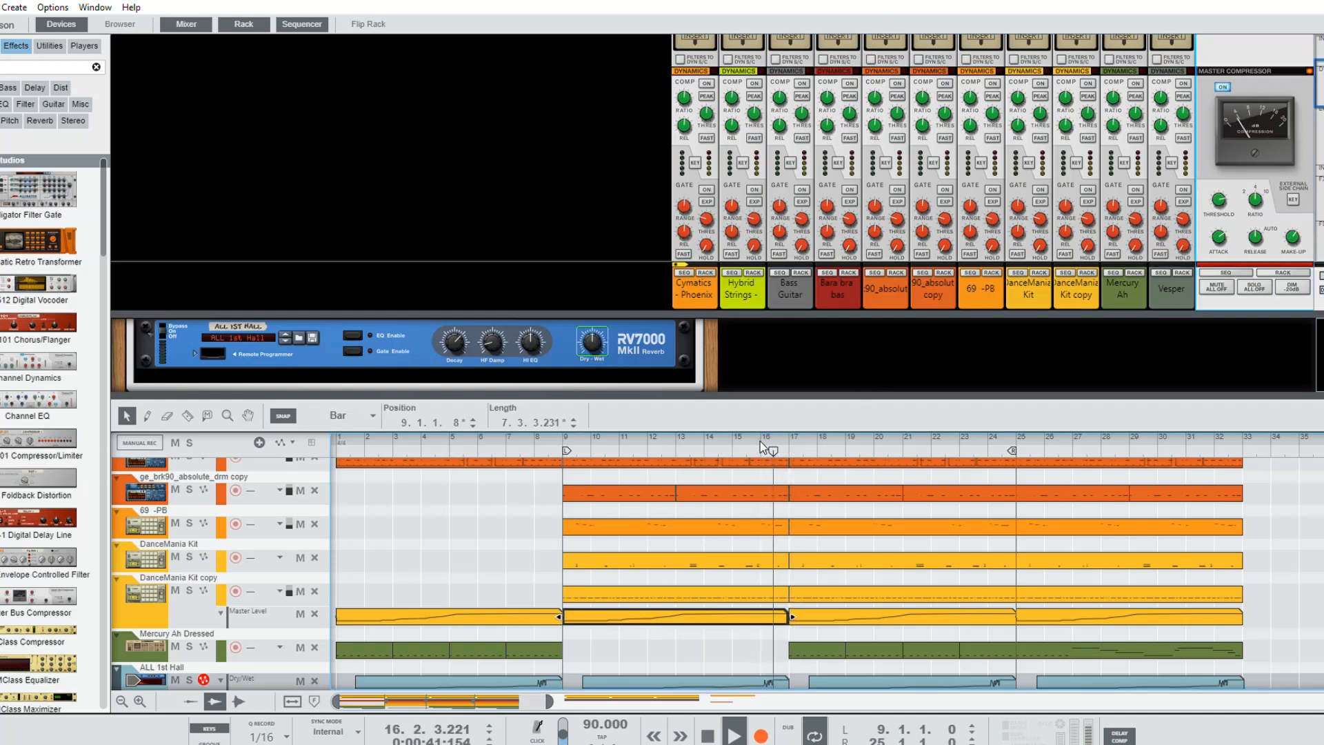
Step: Replay the mix from about bar 15, dropping the master compressor's make-up gain to -5 dB and raising it back to 7.13 dB
click(742, 440)
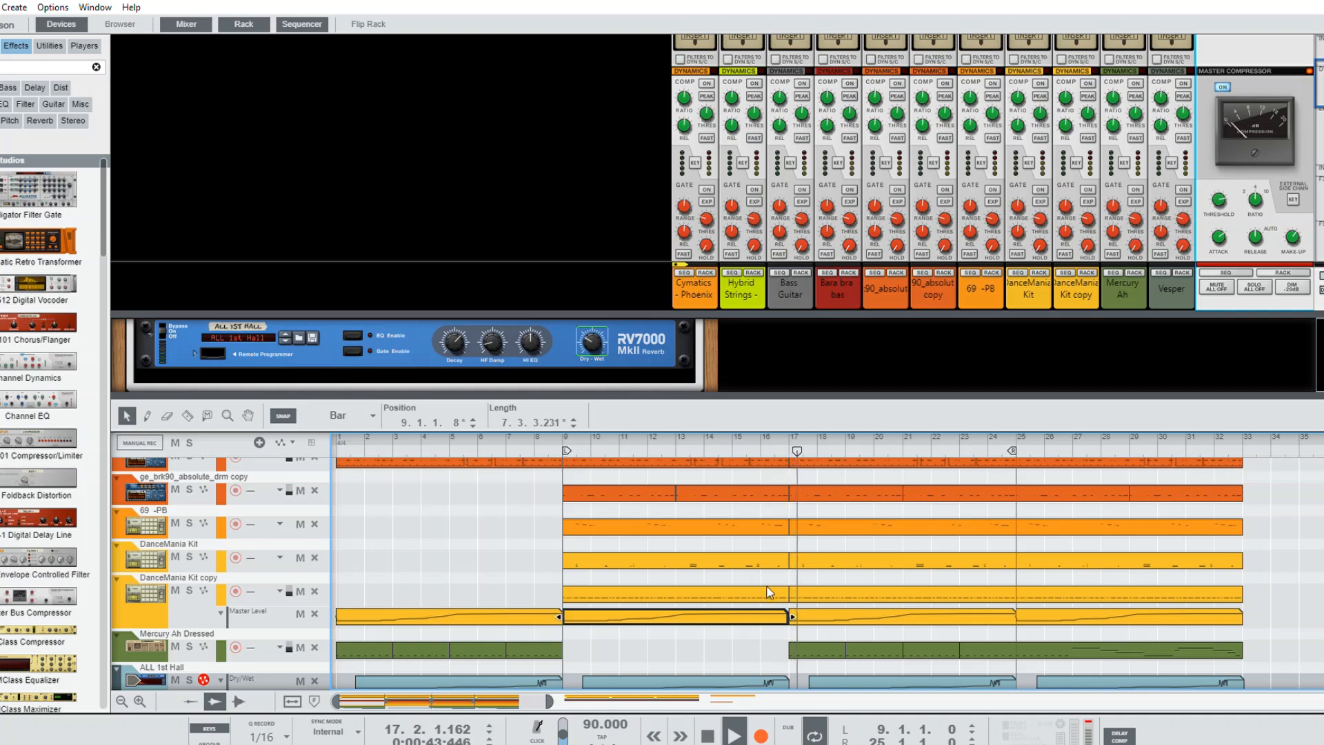
click(1295, 239)
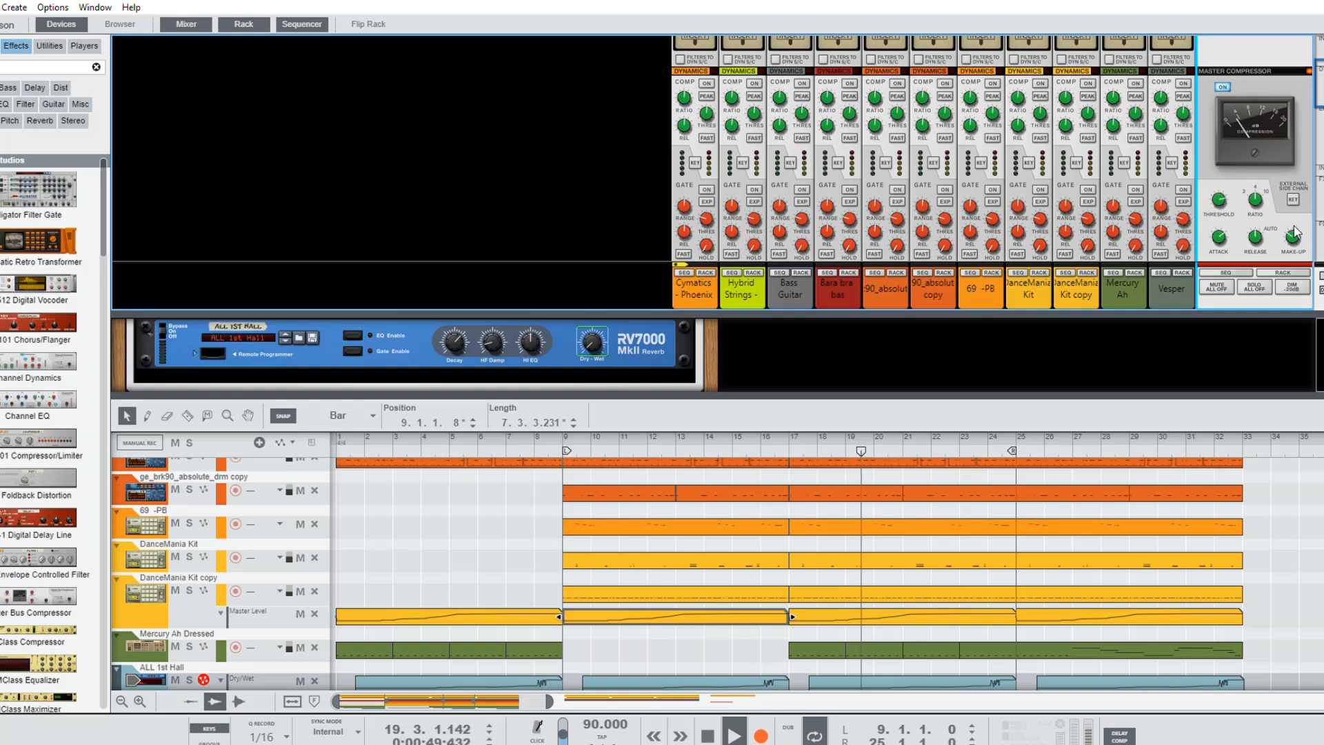
drag(1294, 231, 1289, 289)
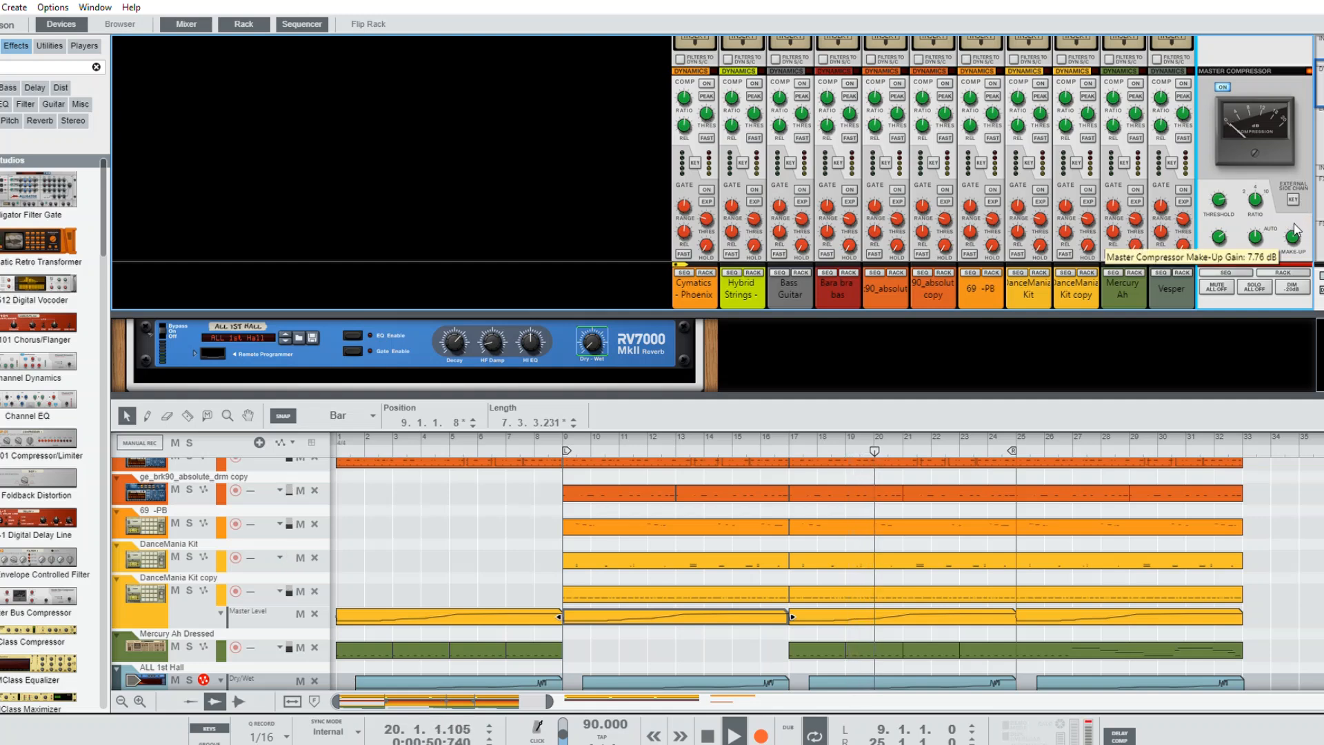
drag(1298, 228, 1299, 262)
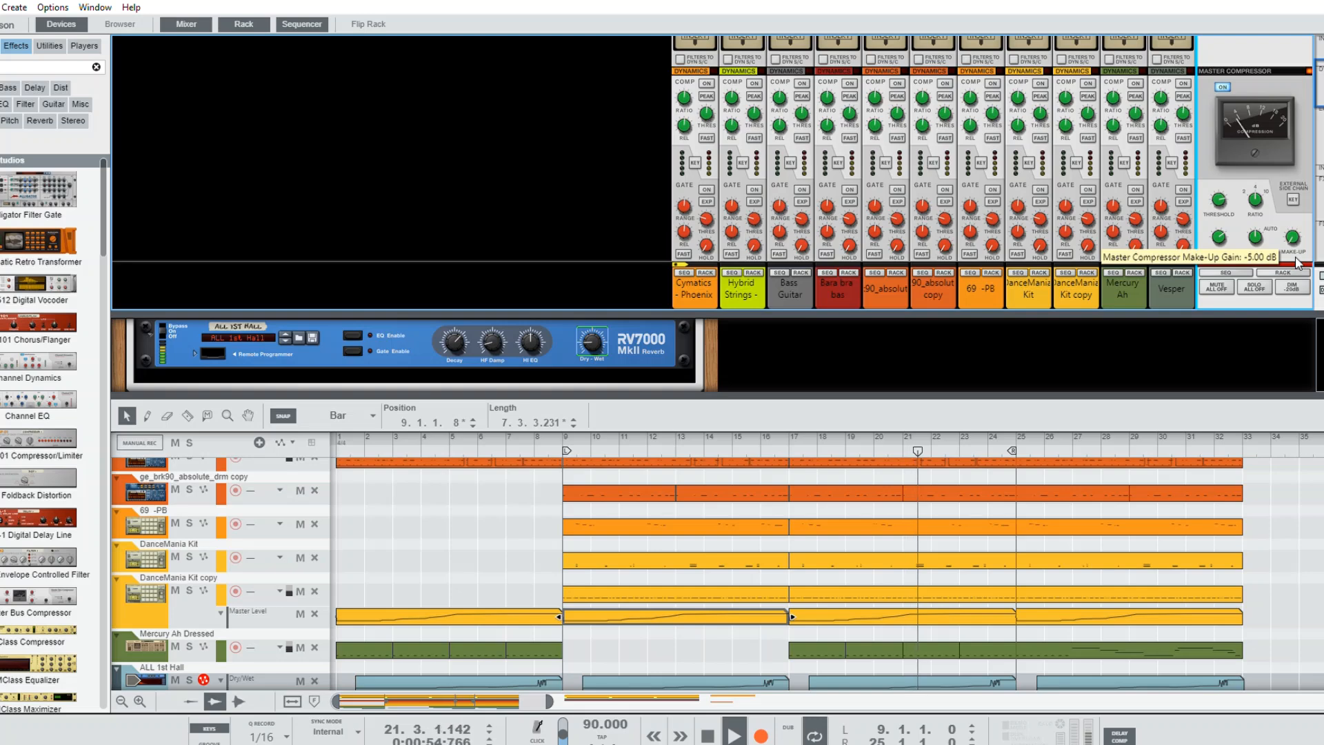
drag(1299, 262, 1302, 229)
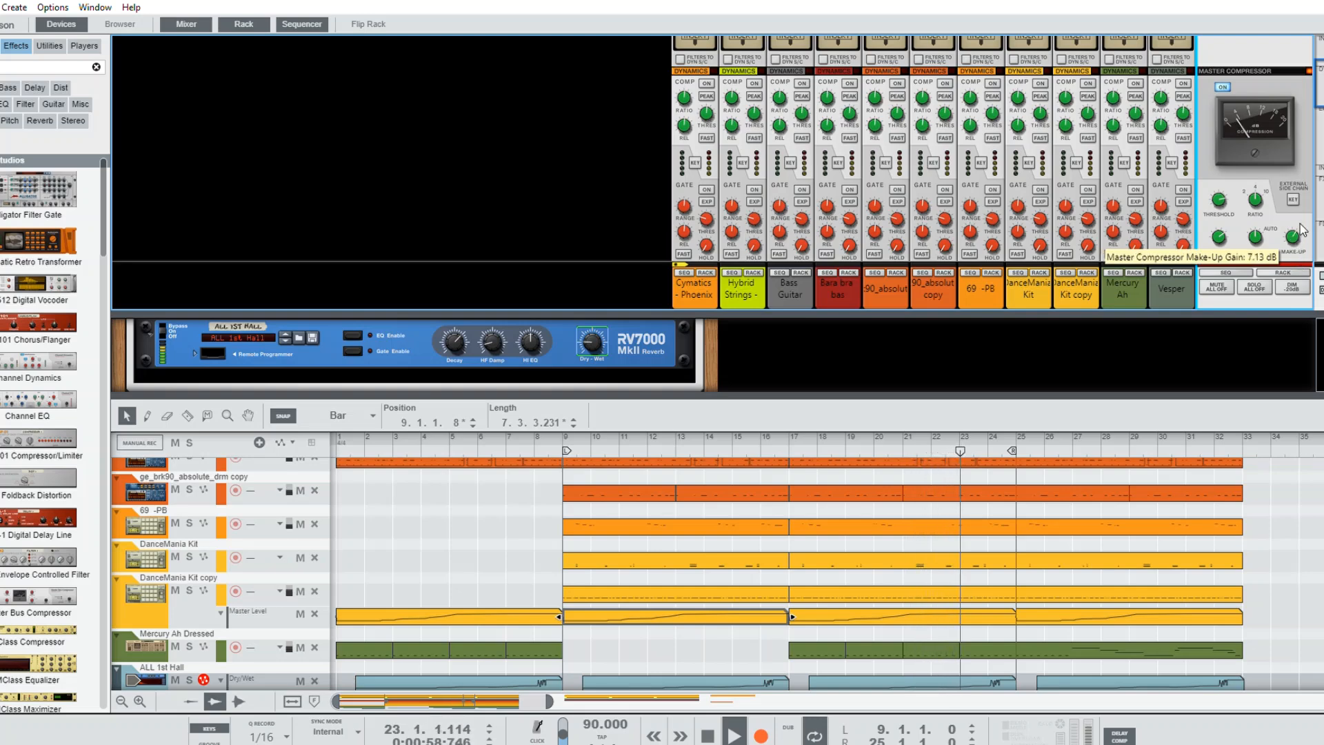
Step: Play the soloed Mercury Ah Dressed track from about bar 17 and show its Humana device in the rack
drag(766, 395, 819, 188)
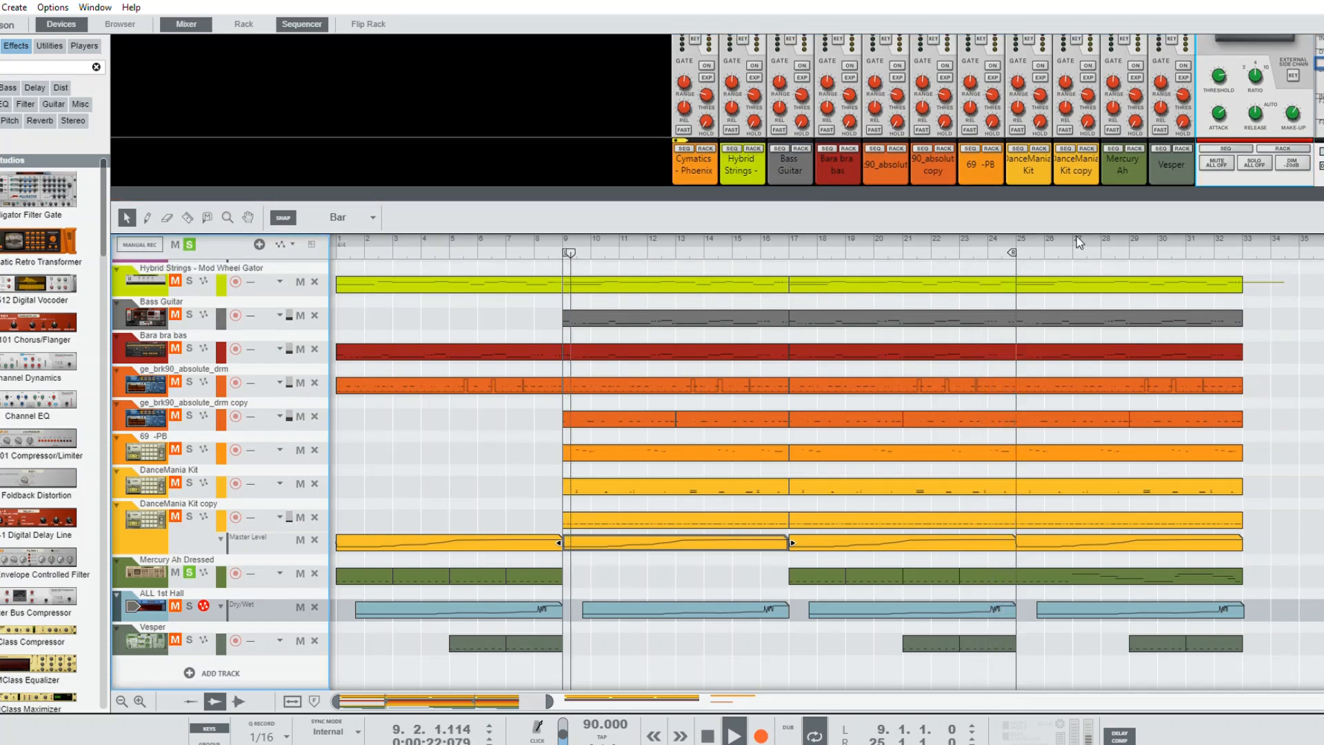
click(788, 237)
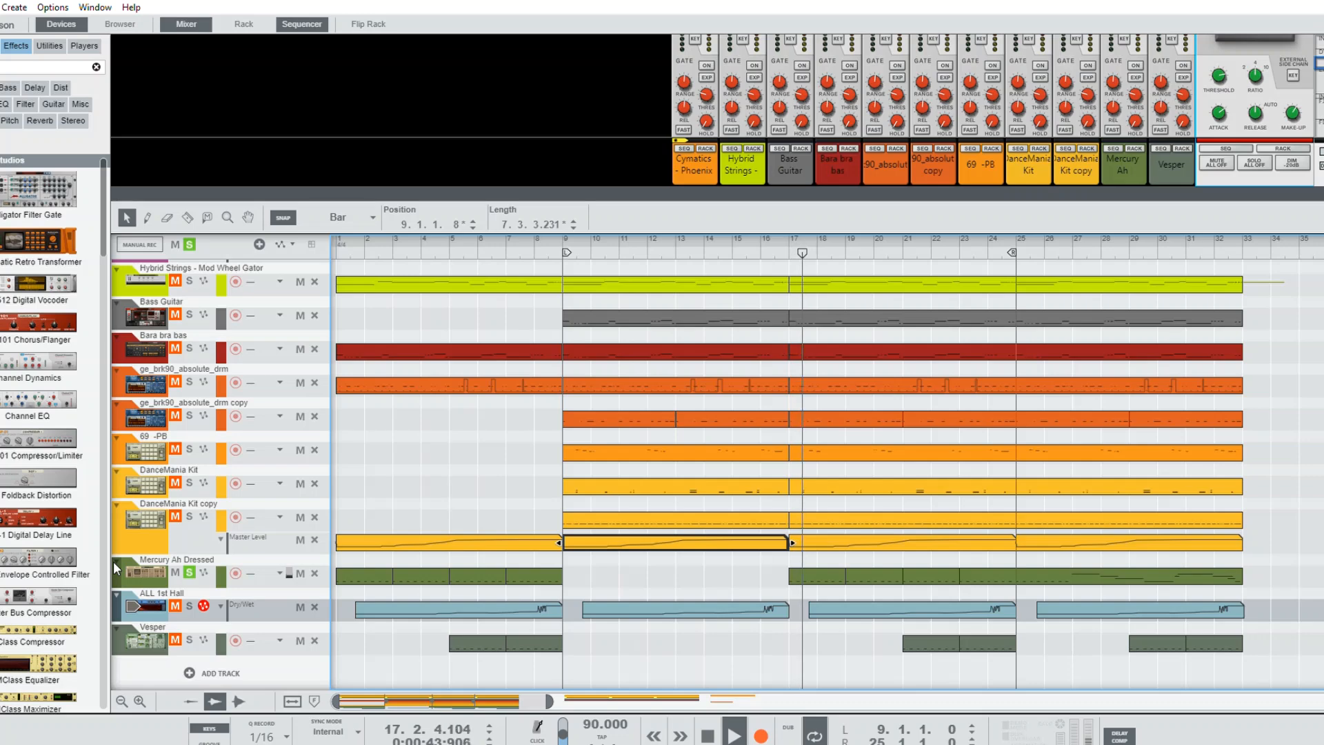
click(116, 567)
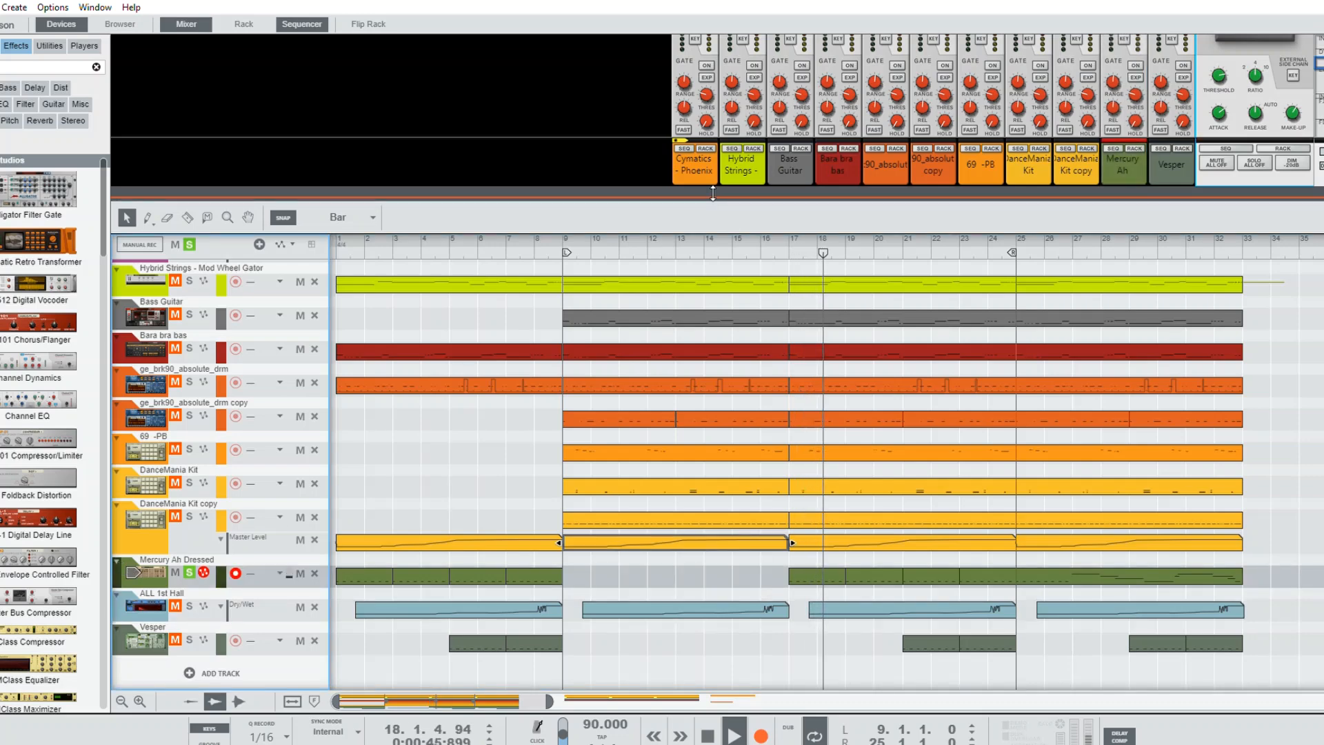
key(F6)
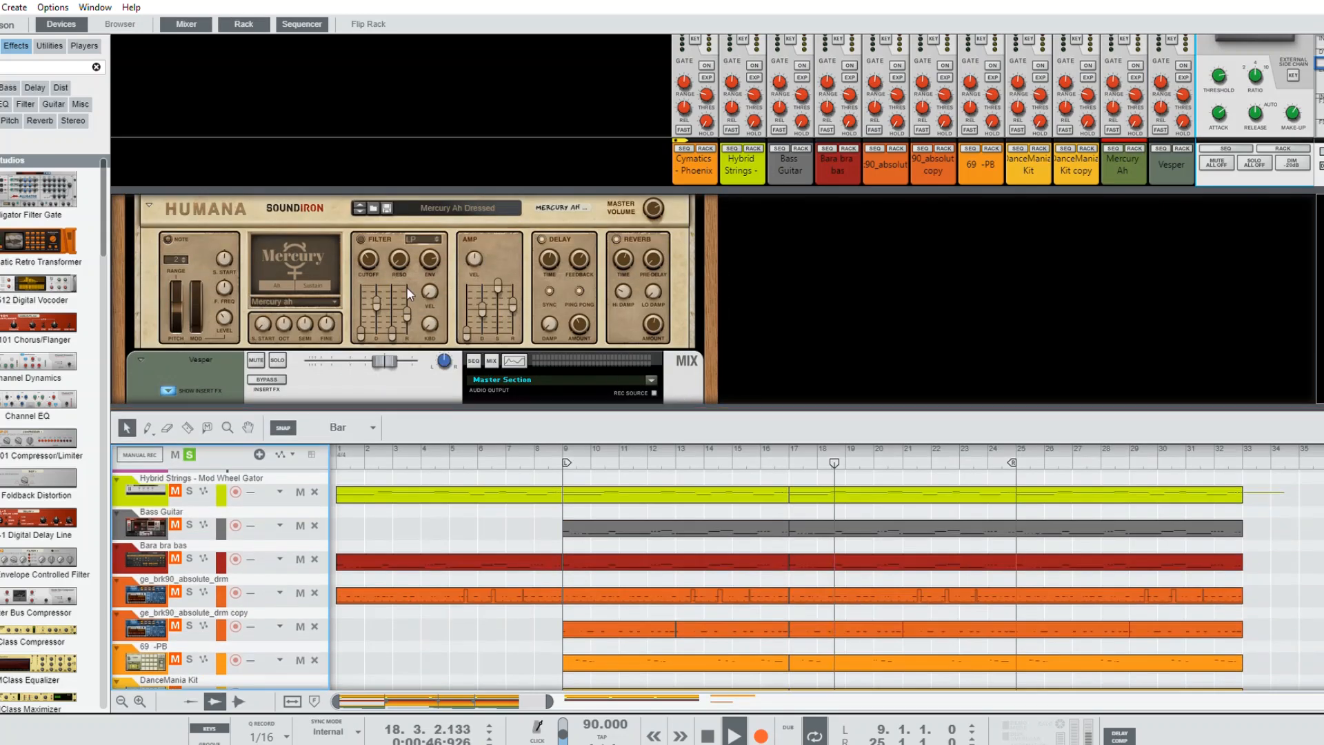
click(271, 207)
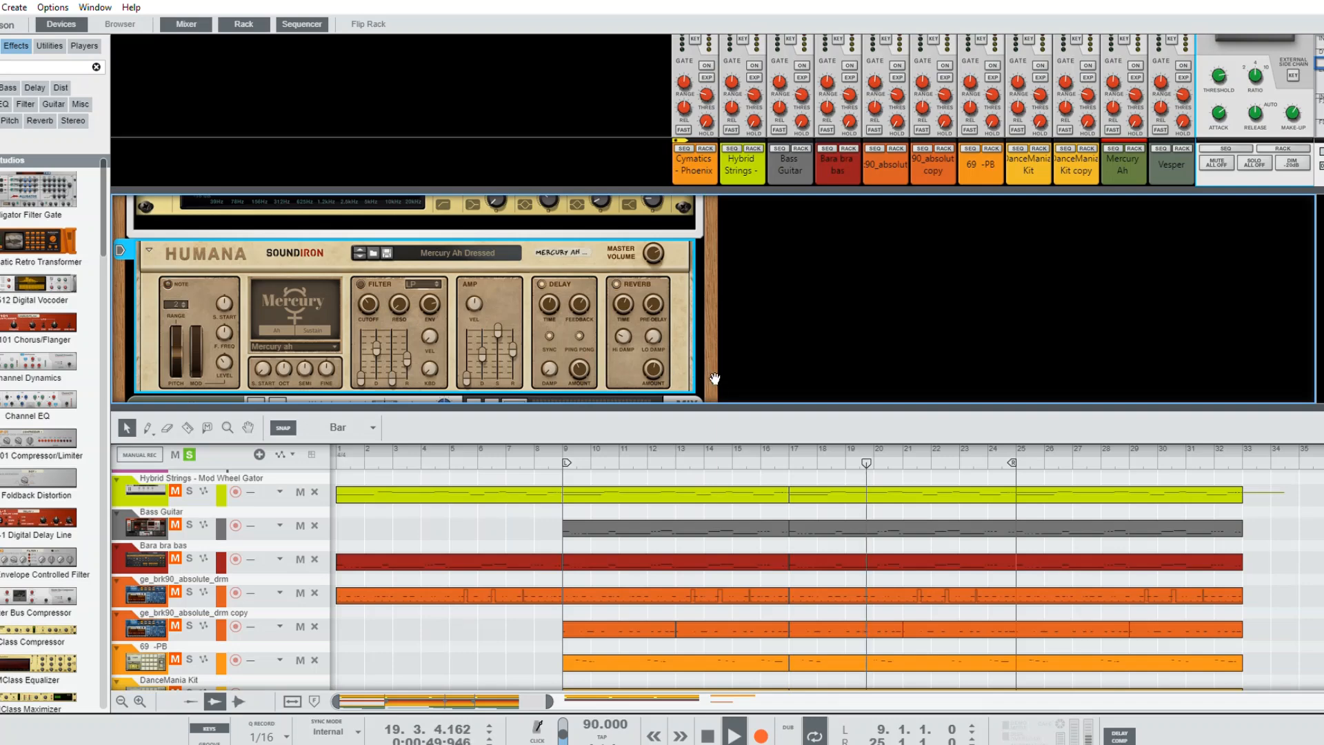
Step: Enlarge the sequencer and solo the ALL 1st Hall track together with Mercury Ah Dressed
drag(716, 407, 742, 269)
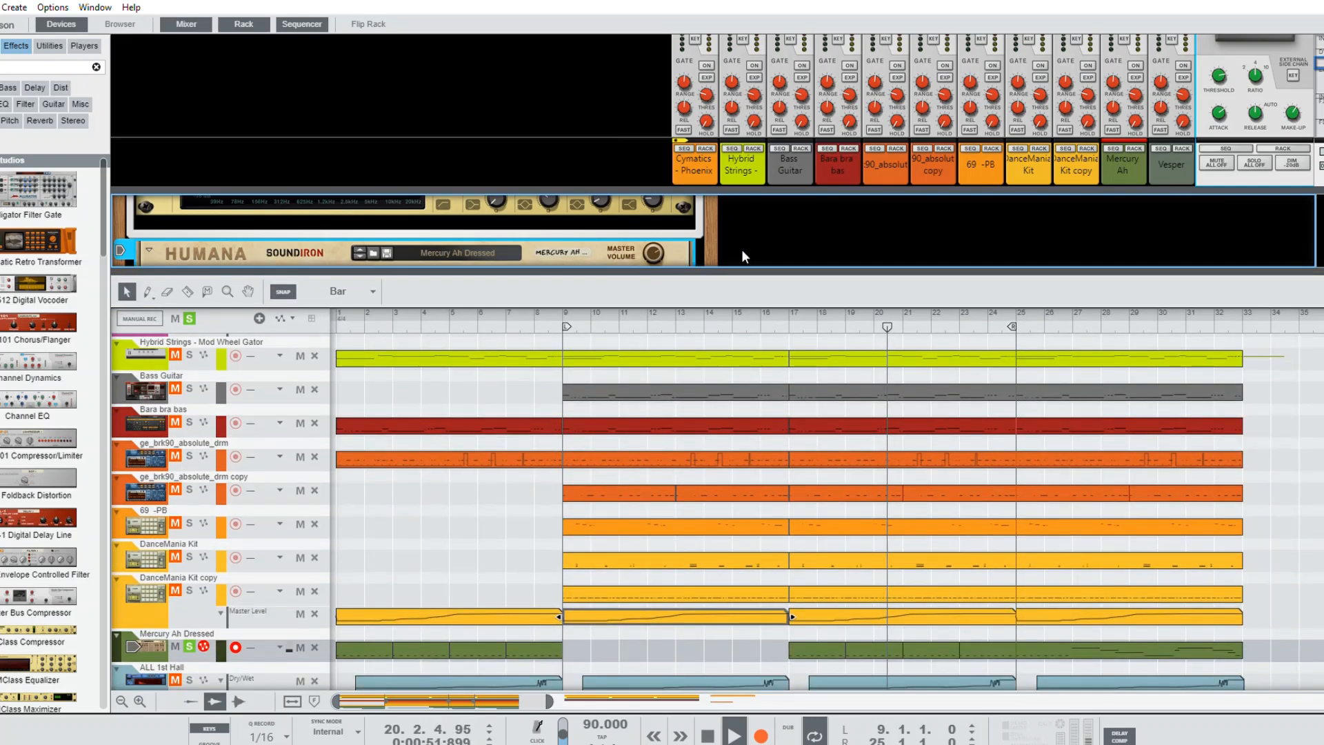
scroll(233, 379, up, 4)
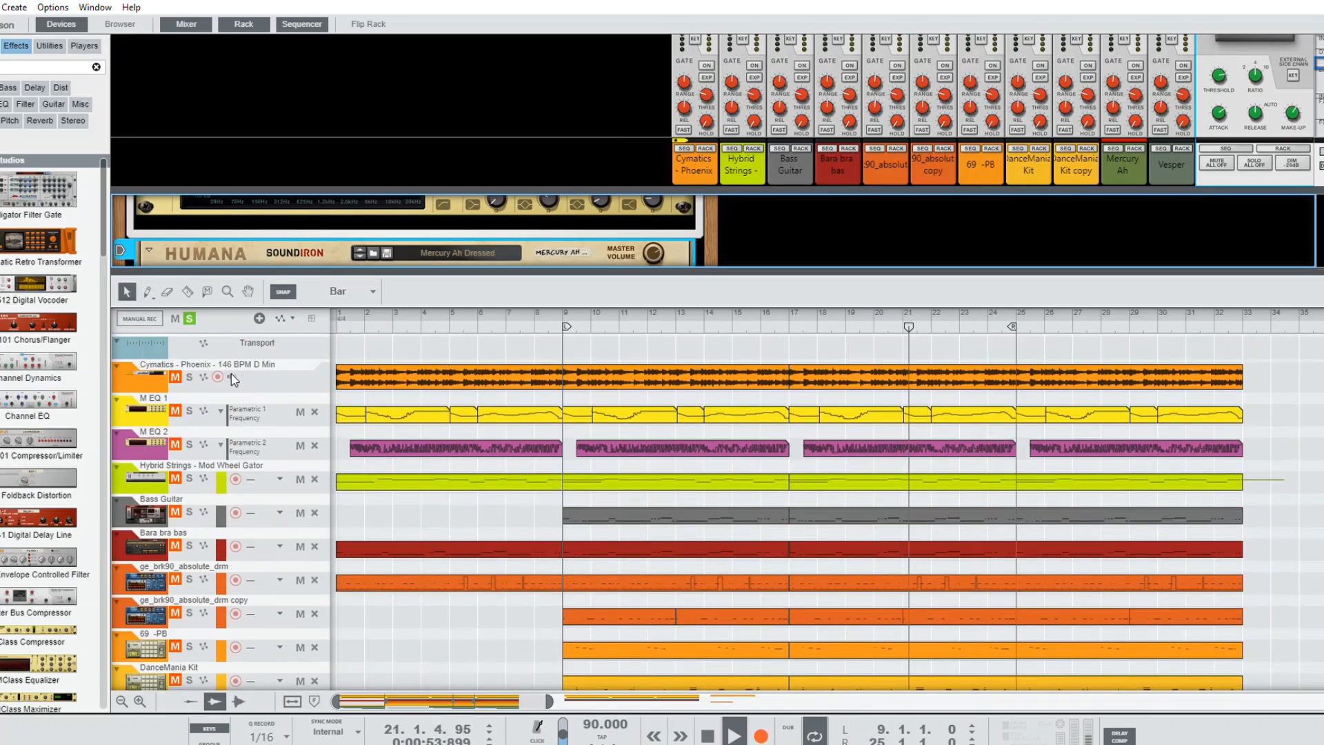
scroll(913, 517, down, 5)
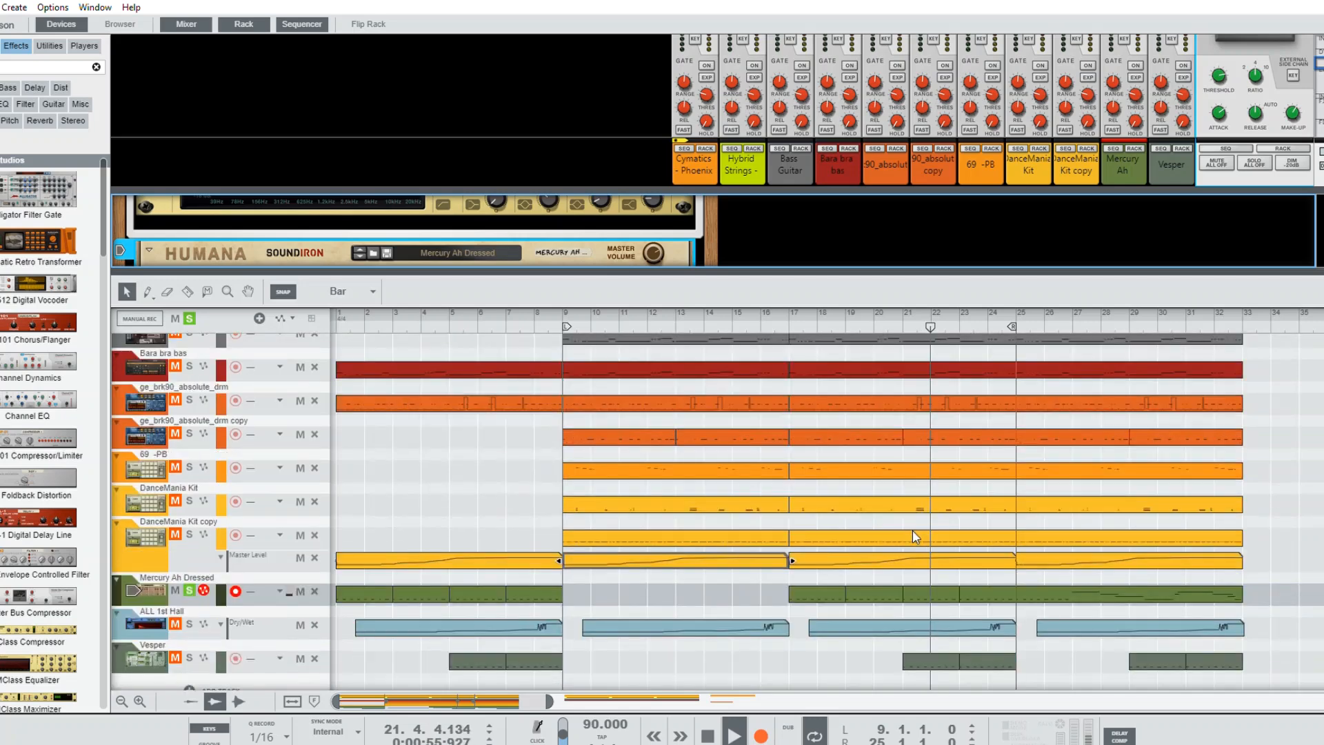
click(188, 622)
click(177, 621)
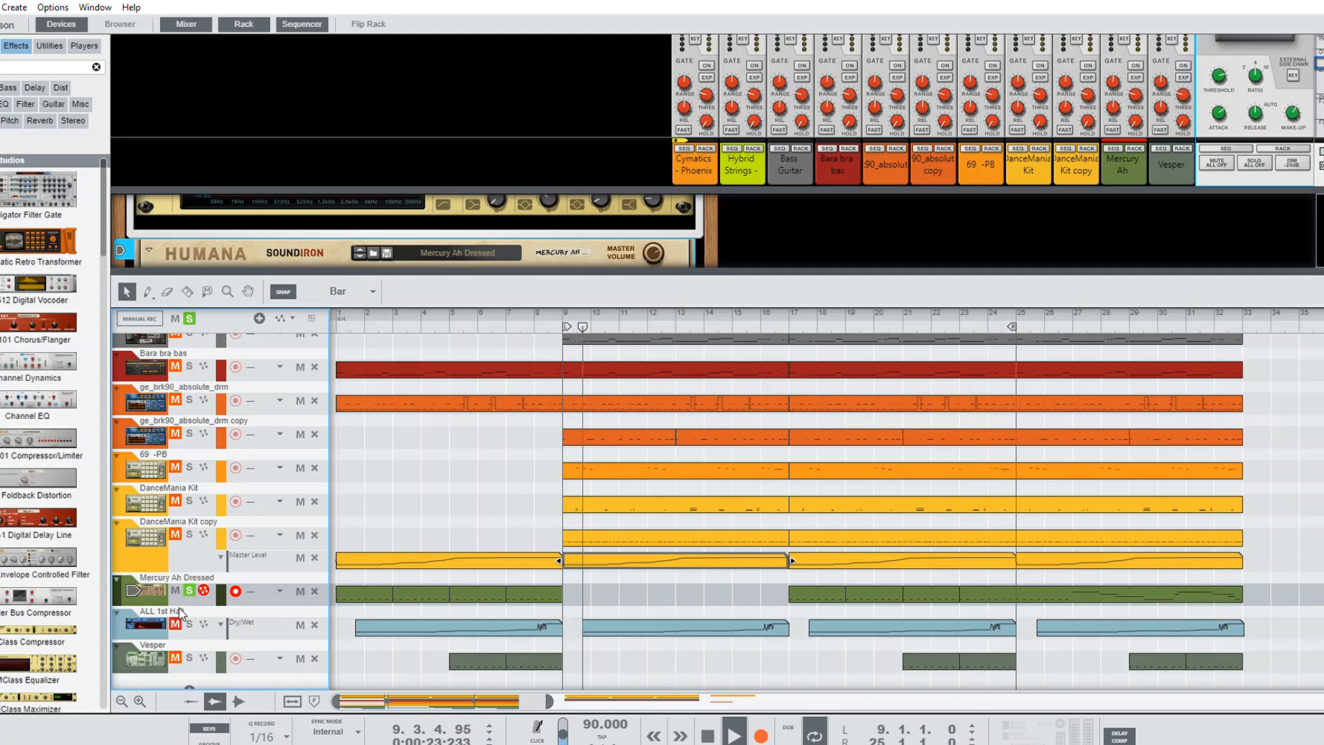
click(189, 623)
Step: Show Mercury Ah Dressed's MClass Equalizer and complete Humana device in an enlarged rack, and then shrink the rack again
click(115, 582)
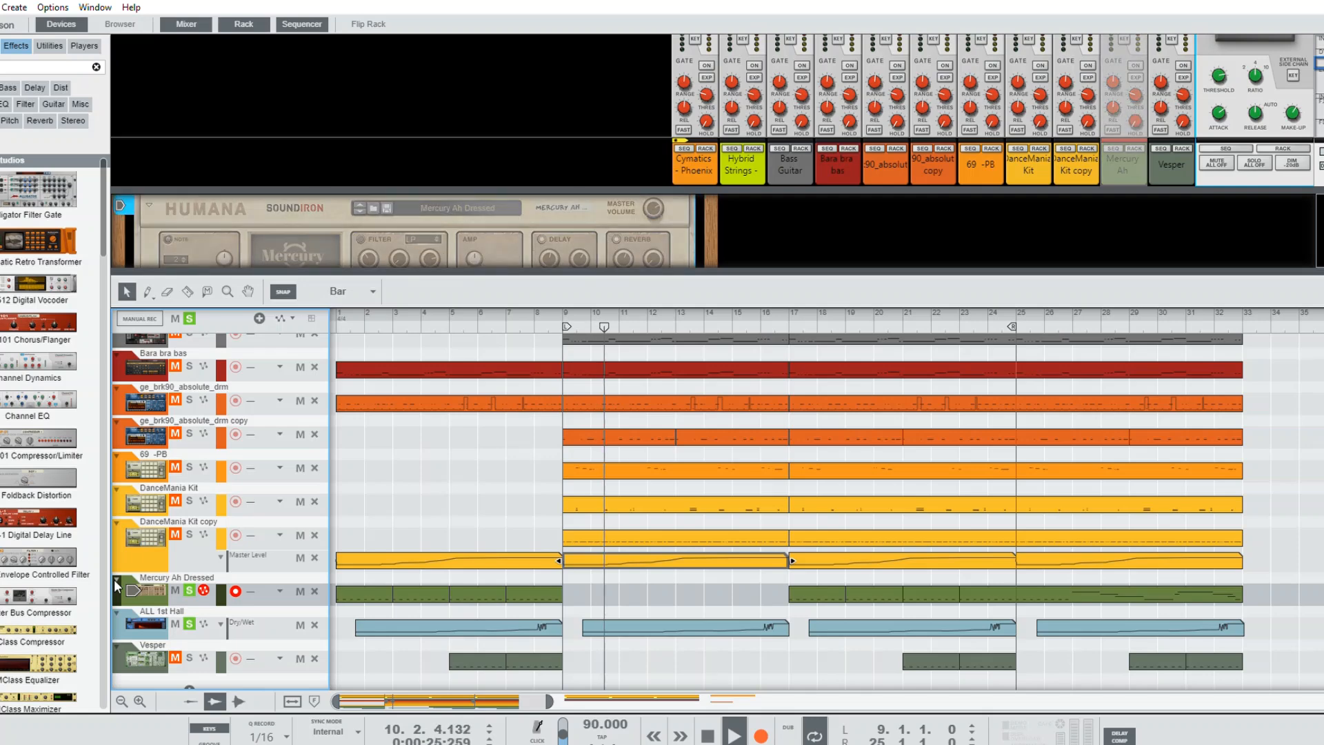
drag(354, 271, 354, 388)
scroll(350, 331, up, 4)
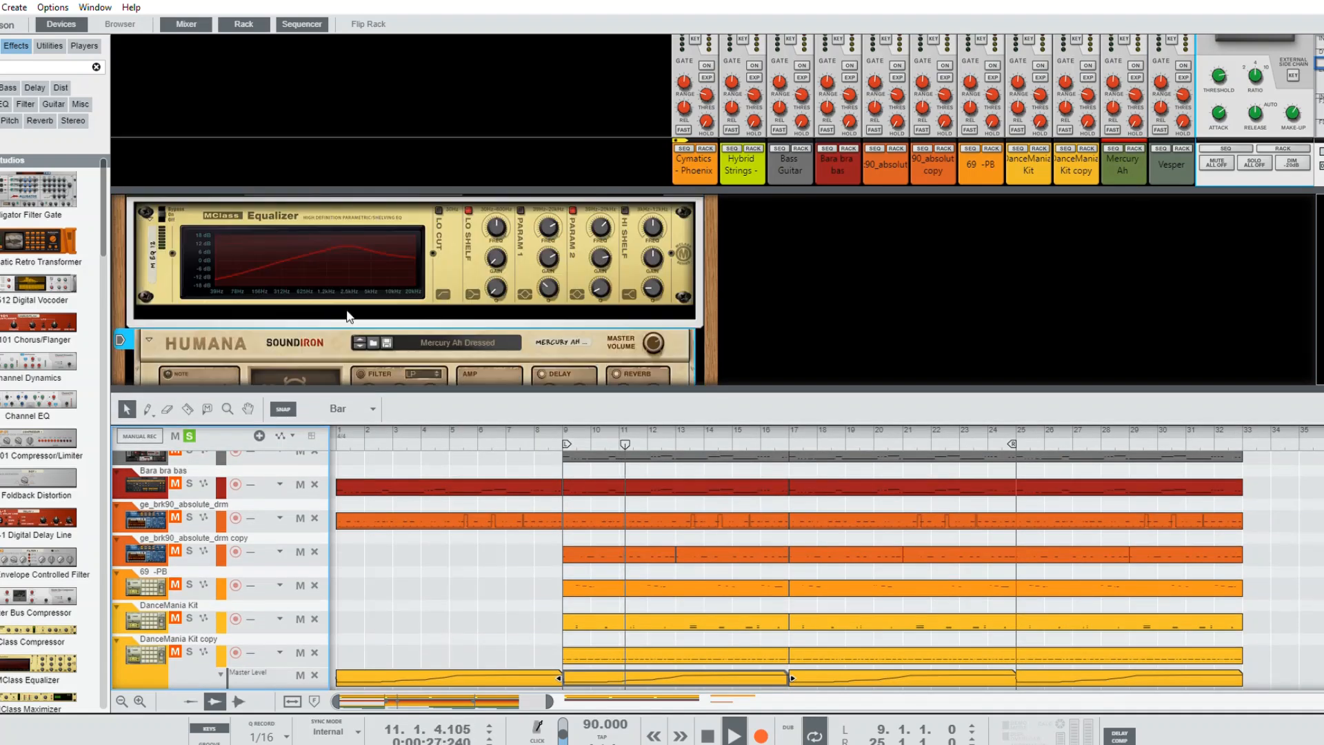
scroll(346, 311, down, 2)
scroll(668, 474, down, 3)
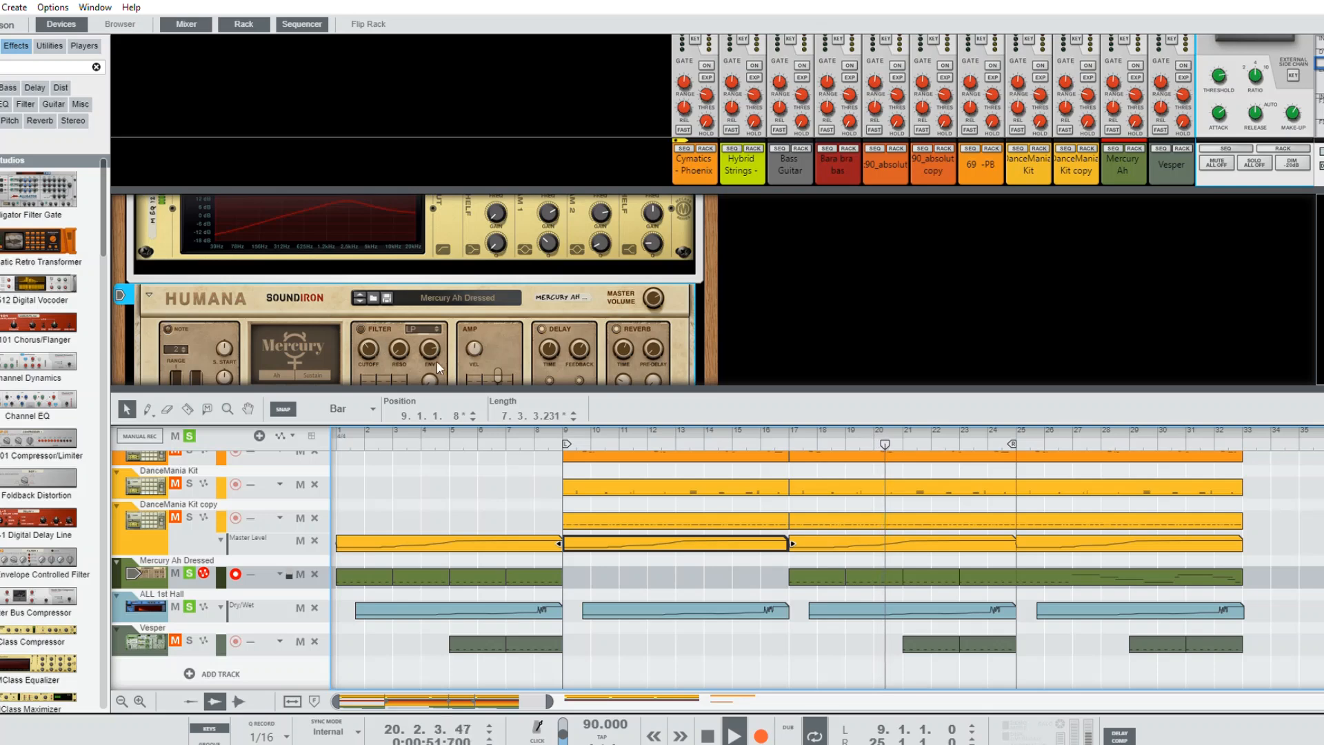
drag(452, 389, 457, 496)
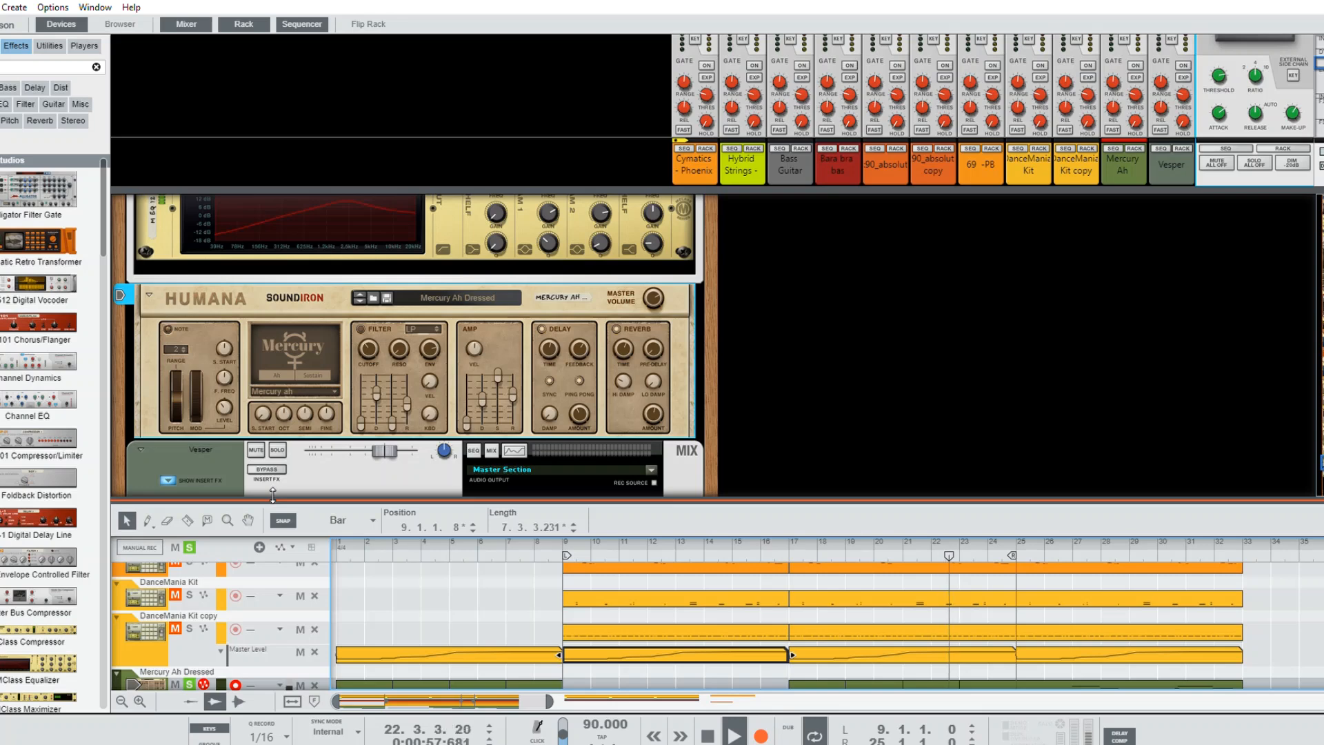
drag(272, 496, 270, 301)
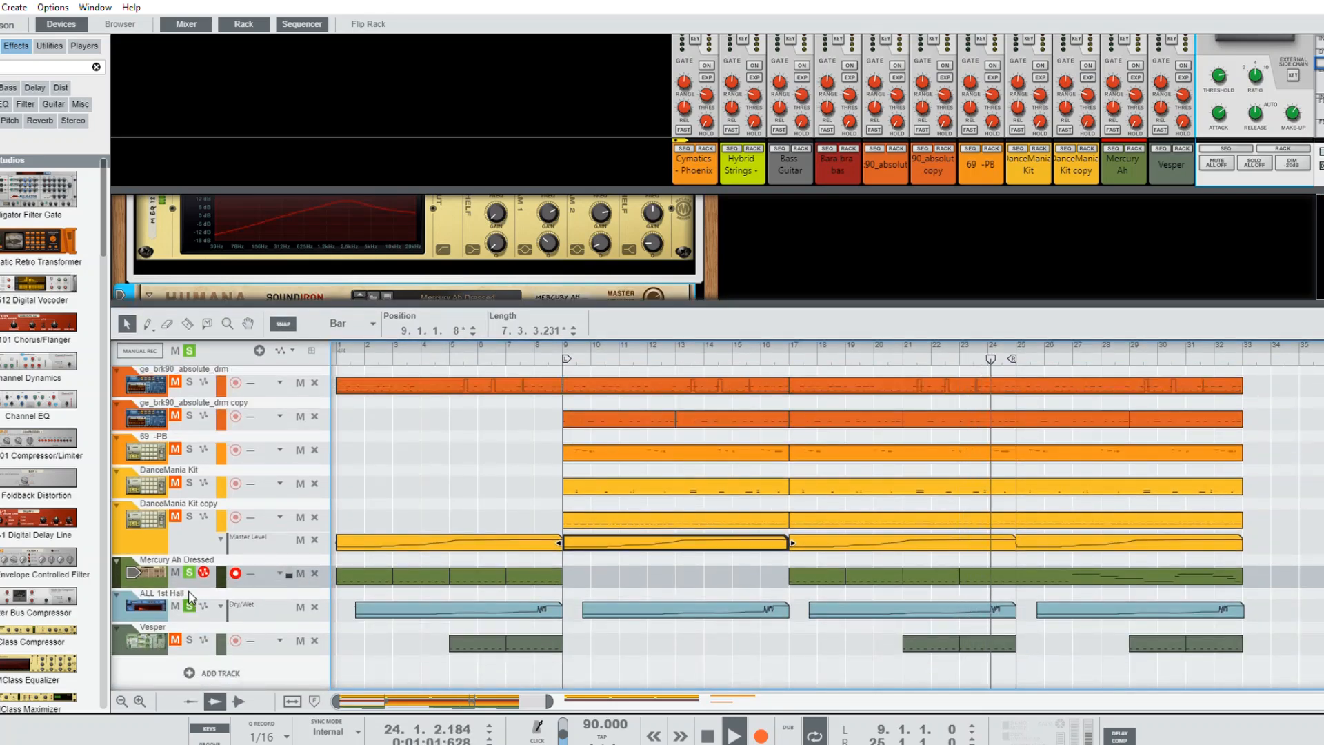
Step: Solo Vesper alongside Mercury Ah Dressed and ALL 1st Hall, playing them from about bar 22
click(189, 639)
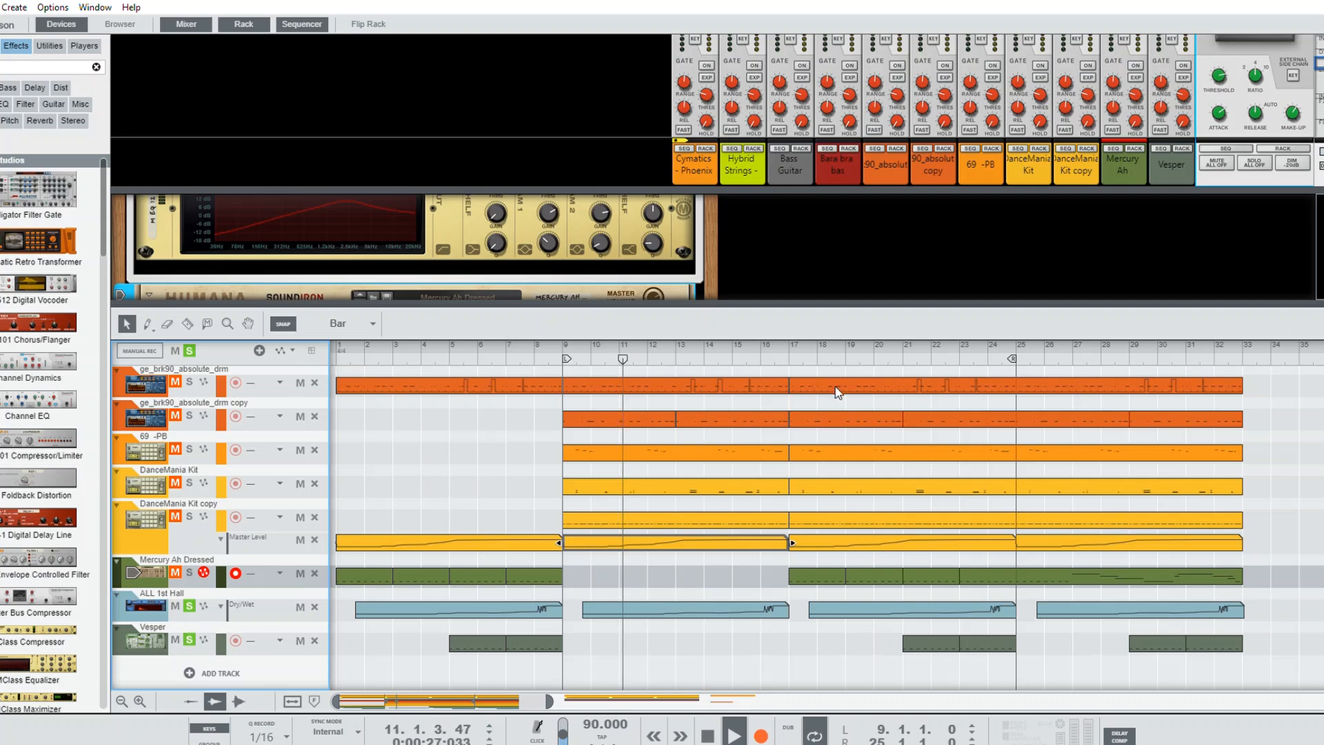
click(930, 354)
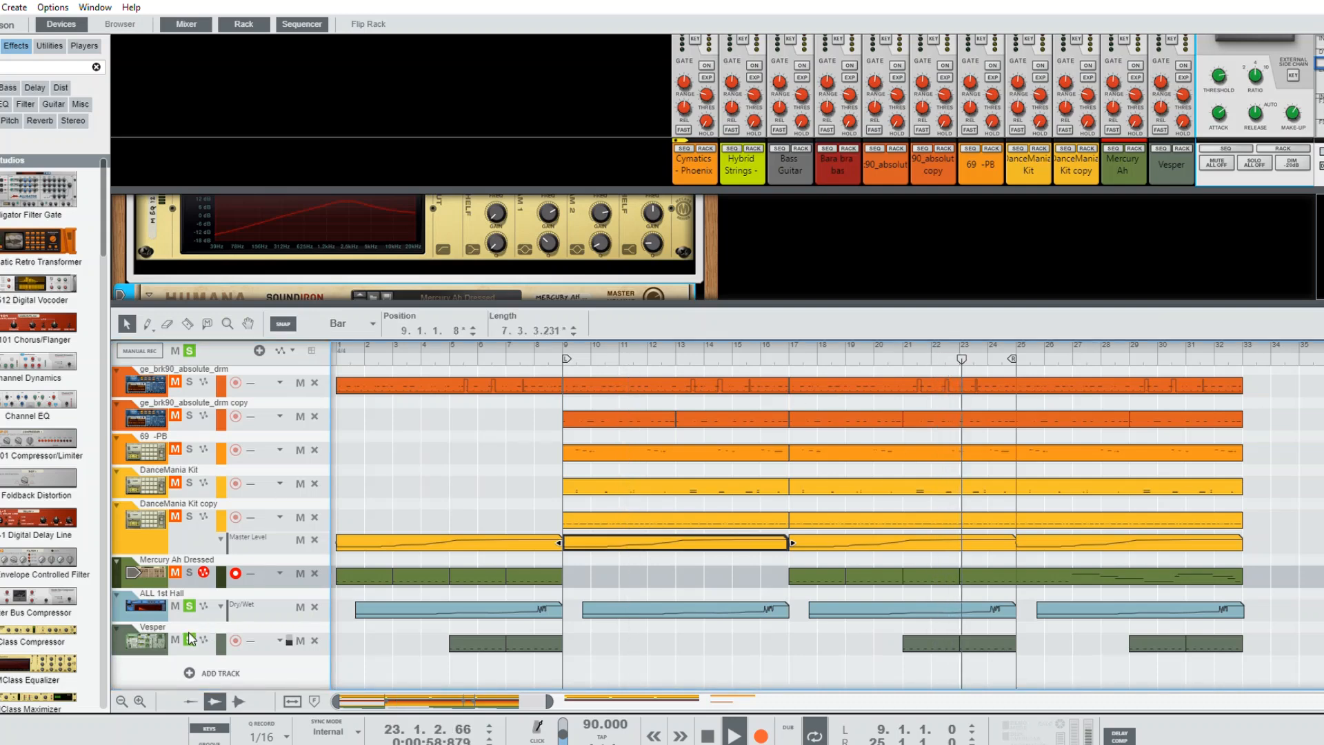
click(189, 572)
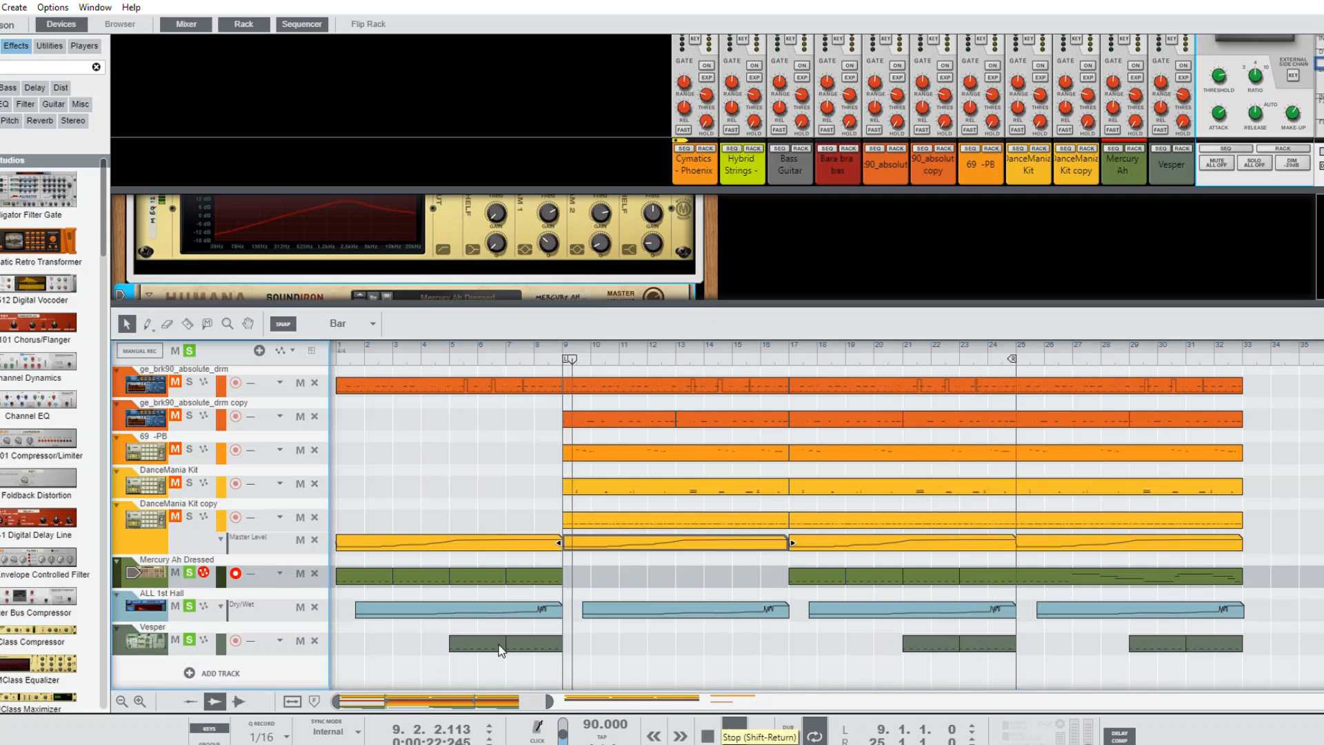
Step: Show the Vesper track's Malström synthesizer with its RV7000, Scream 4 and MClass Equalizer effects in an enlarged rack
click(116, 626)
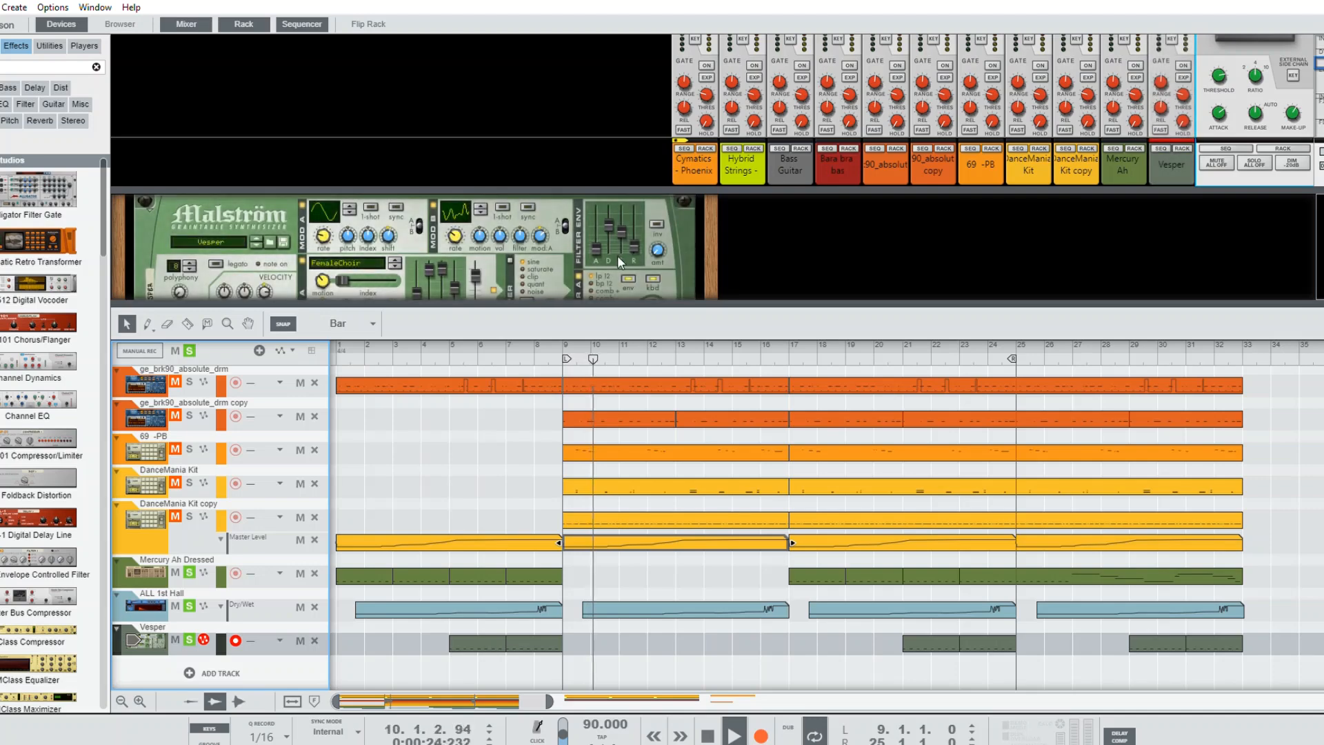
drag(632, 304, 632, 497)
scroll(626, 416, up, 3)
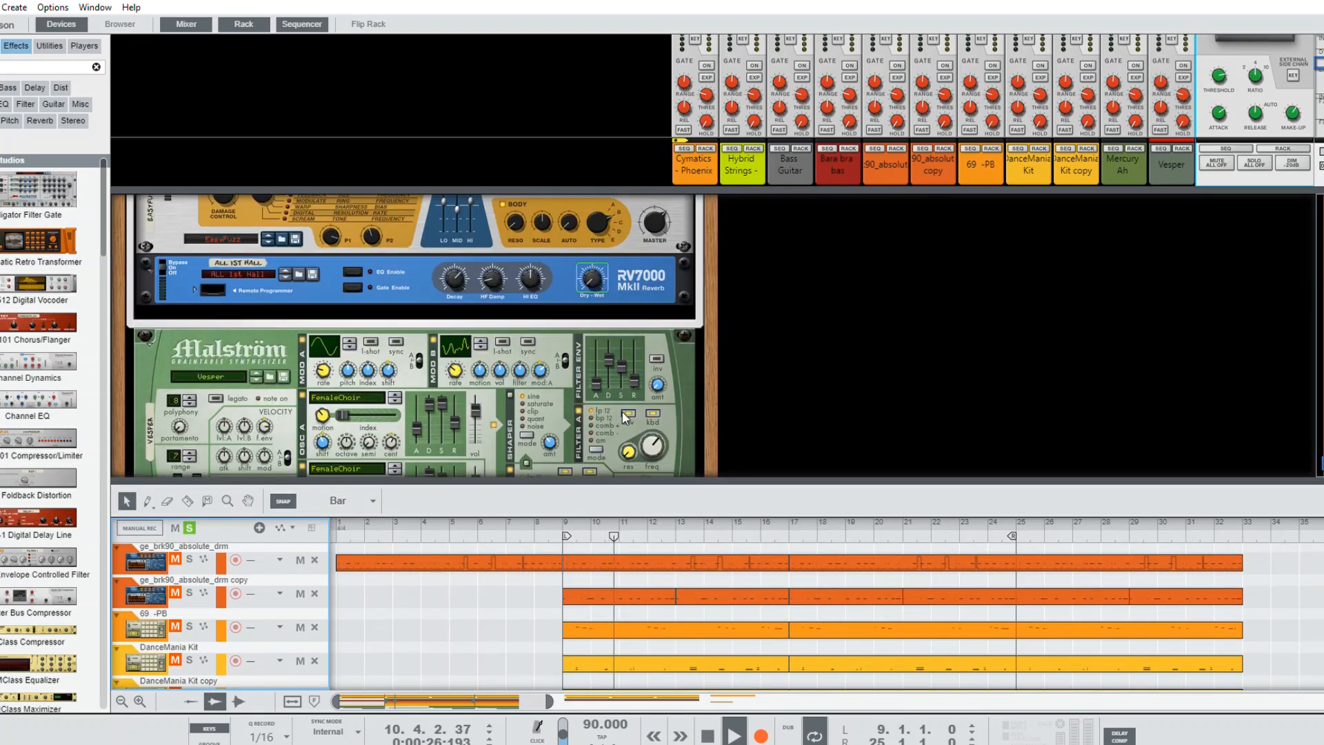
scroll(610, 344, up, 2)
scroll(212, 253, up, 1)
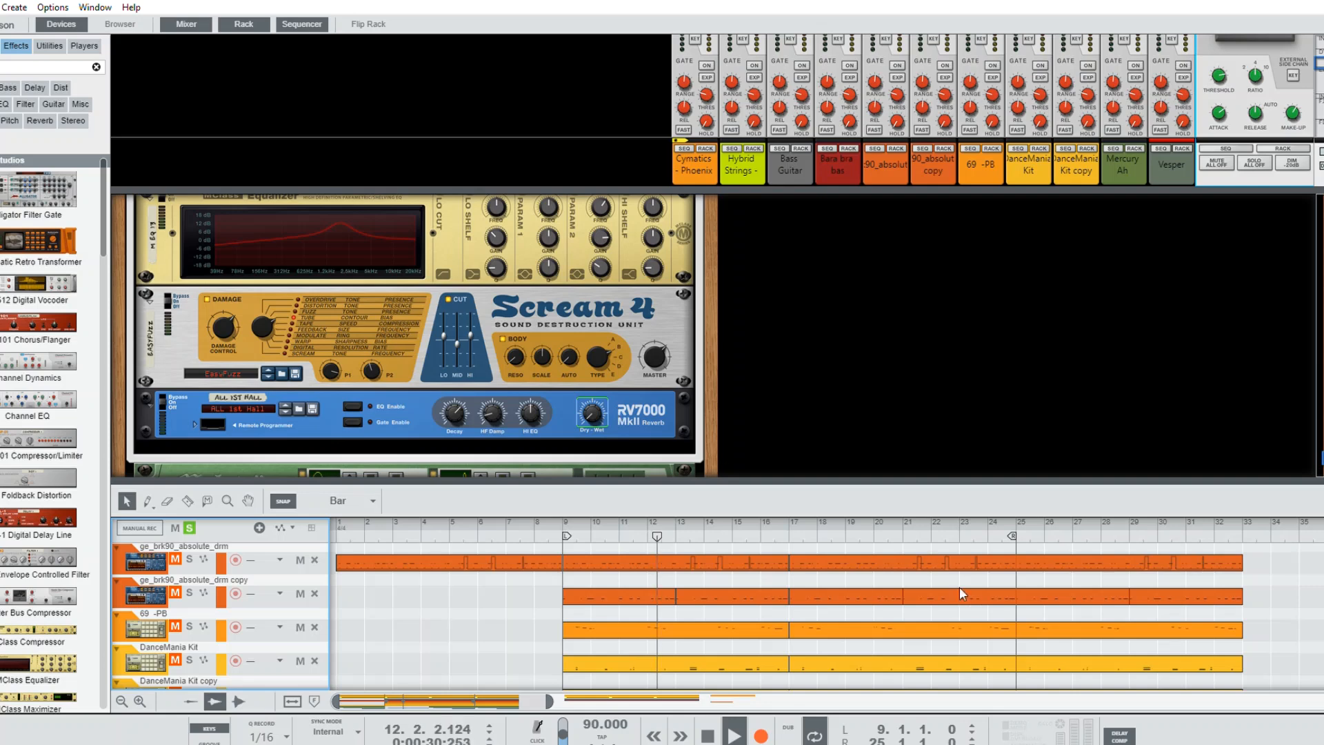
Step: Play the soloed tracks from about bar 21, lowering the master compressor's make-up gain to -0.43 dB and raising it again
click(907, 524)
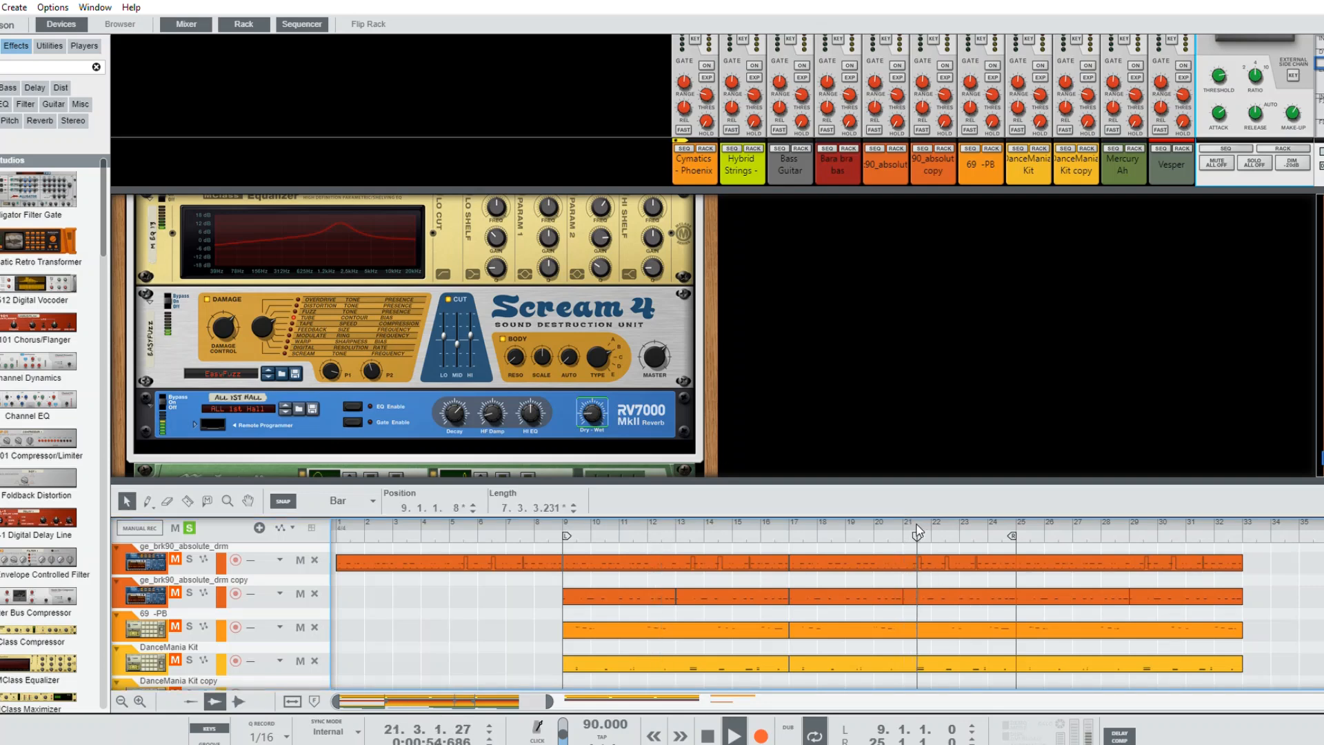
click(1294, 112)
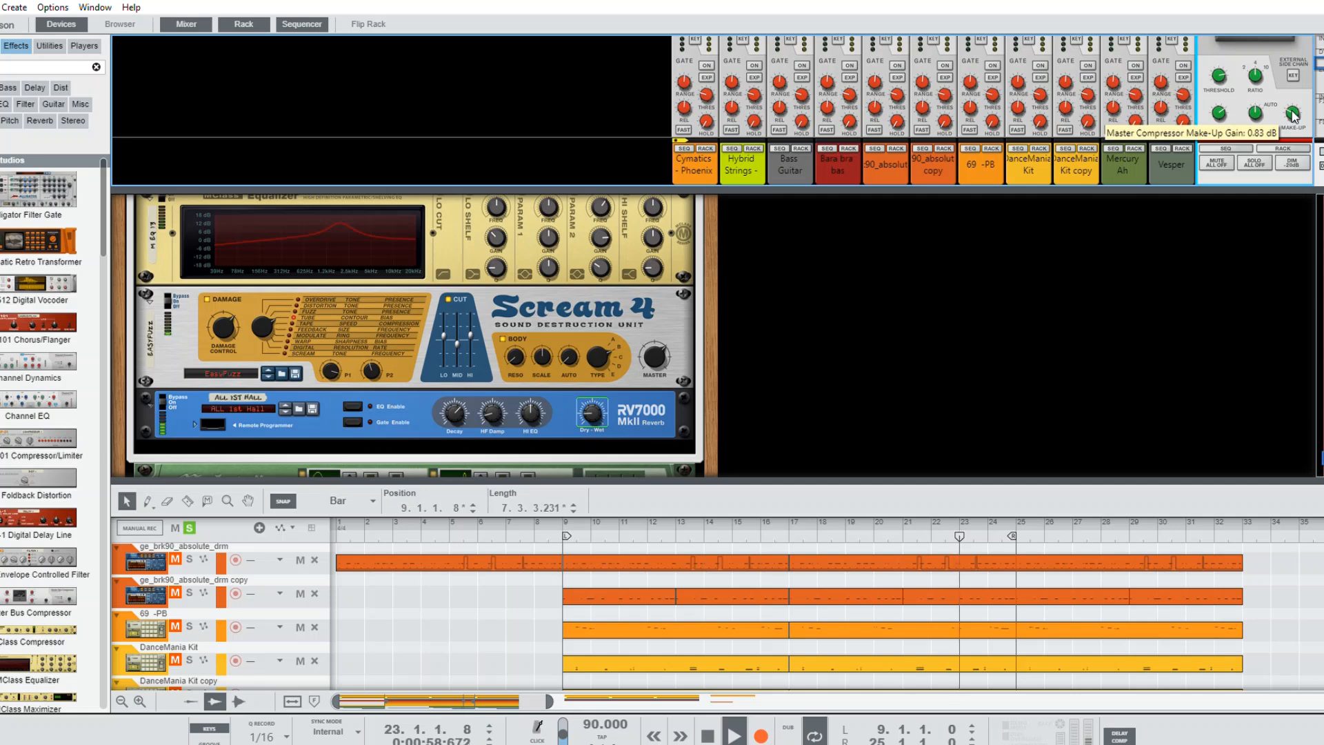
drag(1294, 114, 1295, 119)
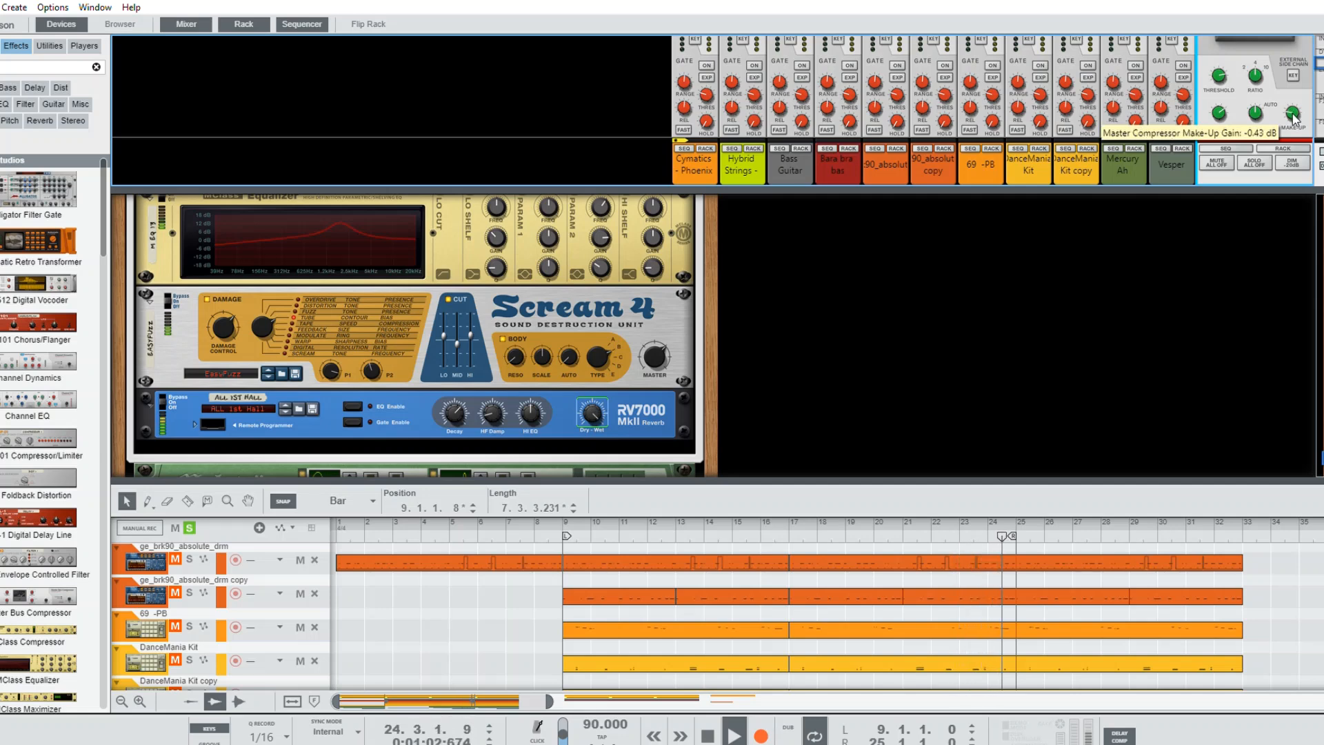
drag(1294, 119, 1302, 97)
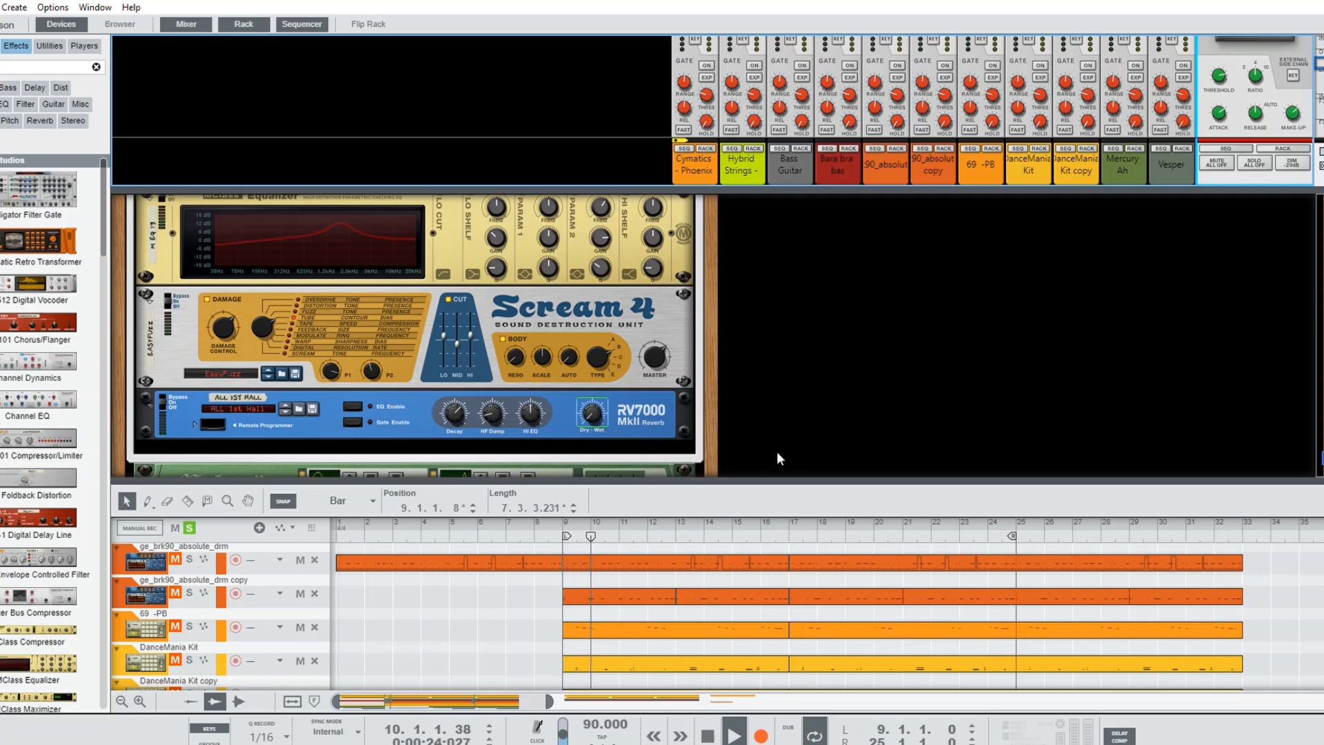
Step: Enlarge the sequencer over the rack, replay the soloed tracks from about bar 21, and fine-tune the master compressor's make-up gain
drag(835, 480, 868, 284)
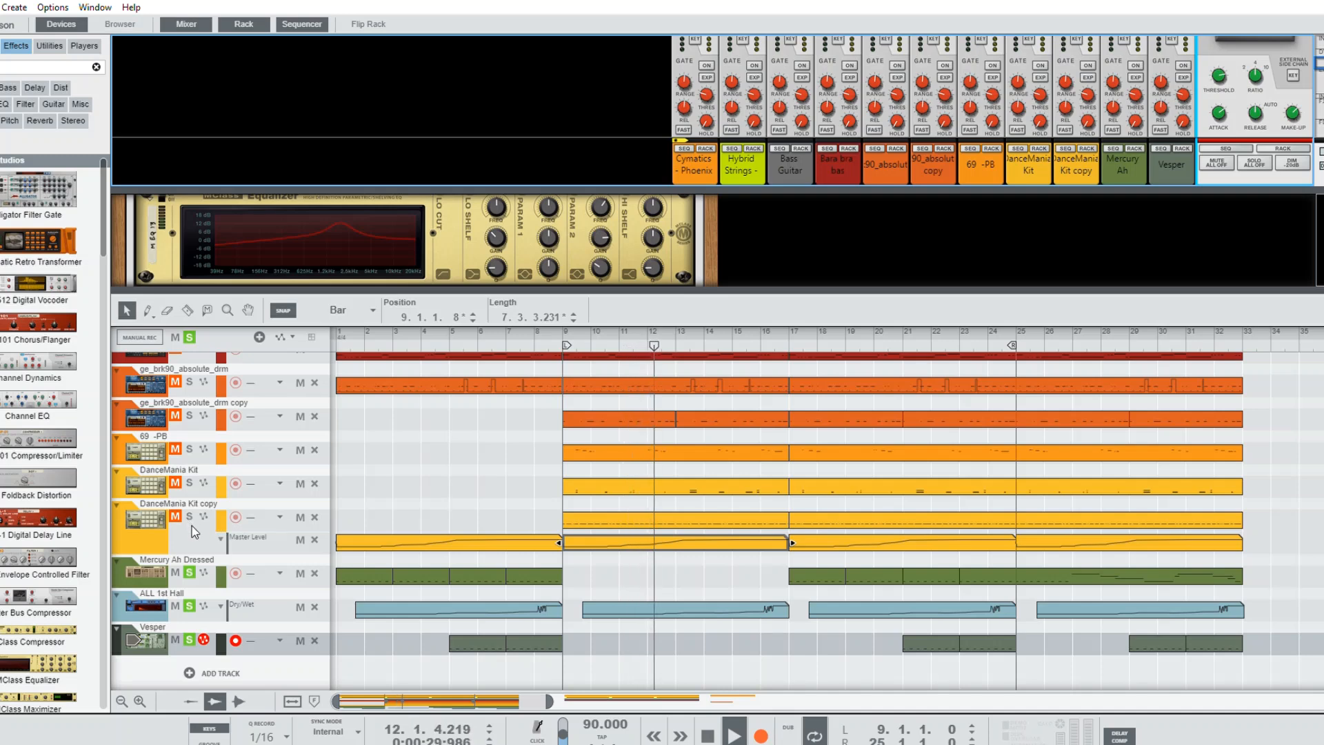
click(901, 338)
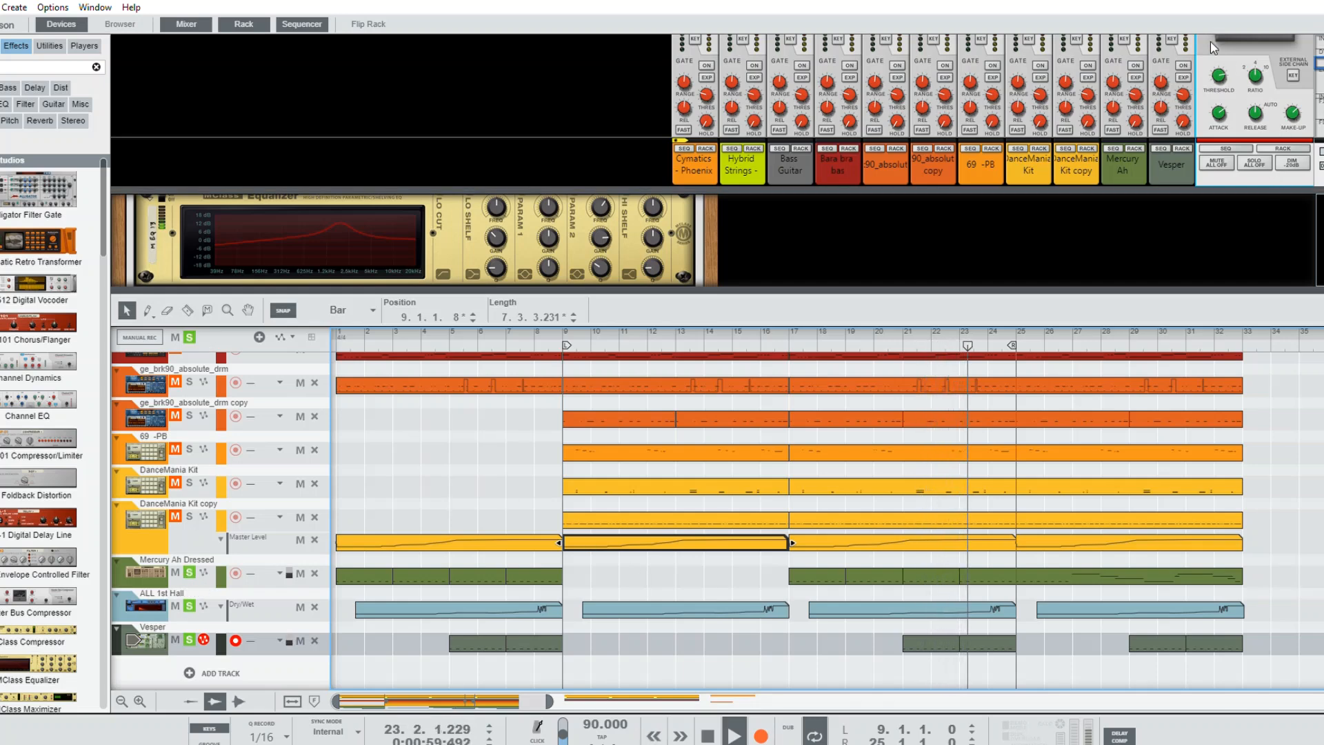
click(1299, 136)
drag(1299, 136, 1300, 130)
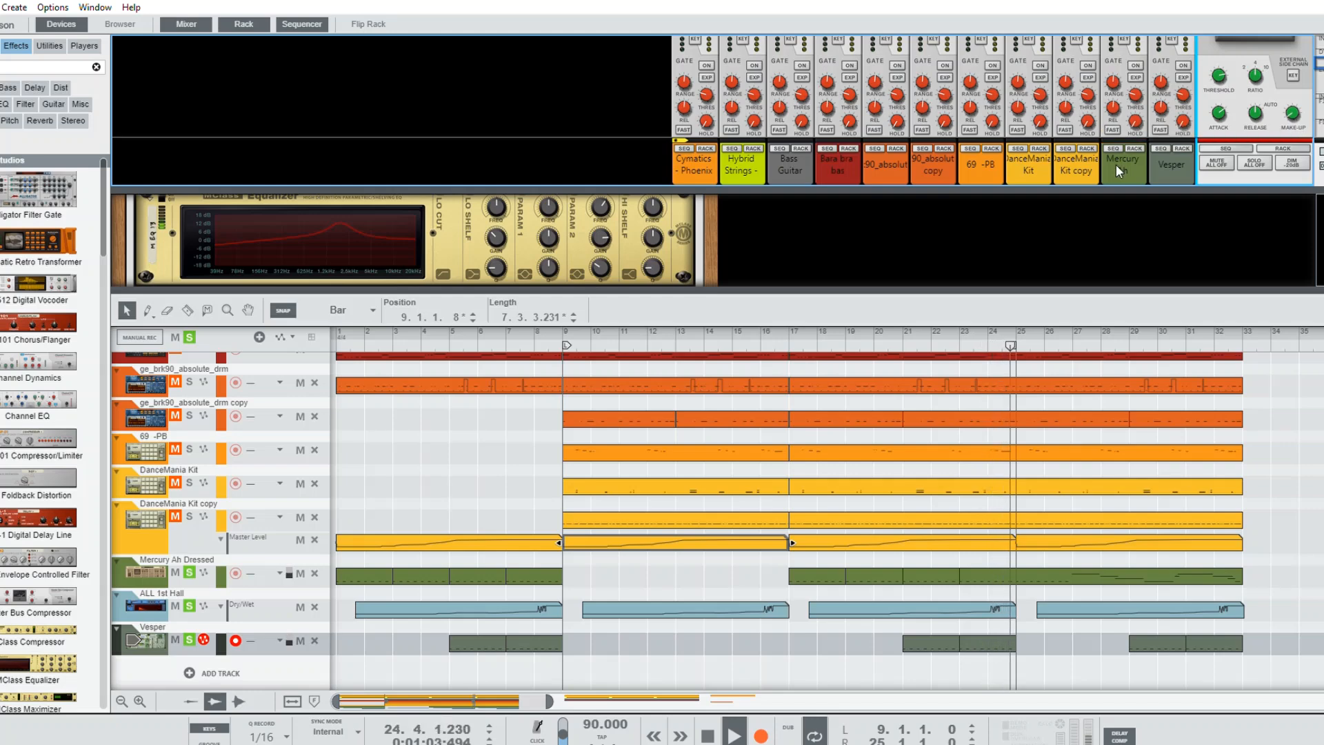
Step: Add the Cymatics - Phoenix audio track to the solo and lower the master compressor's make-up gain to -5 dB
click(527, 460)
scroll(526, 460, up, 5)
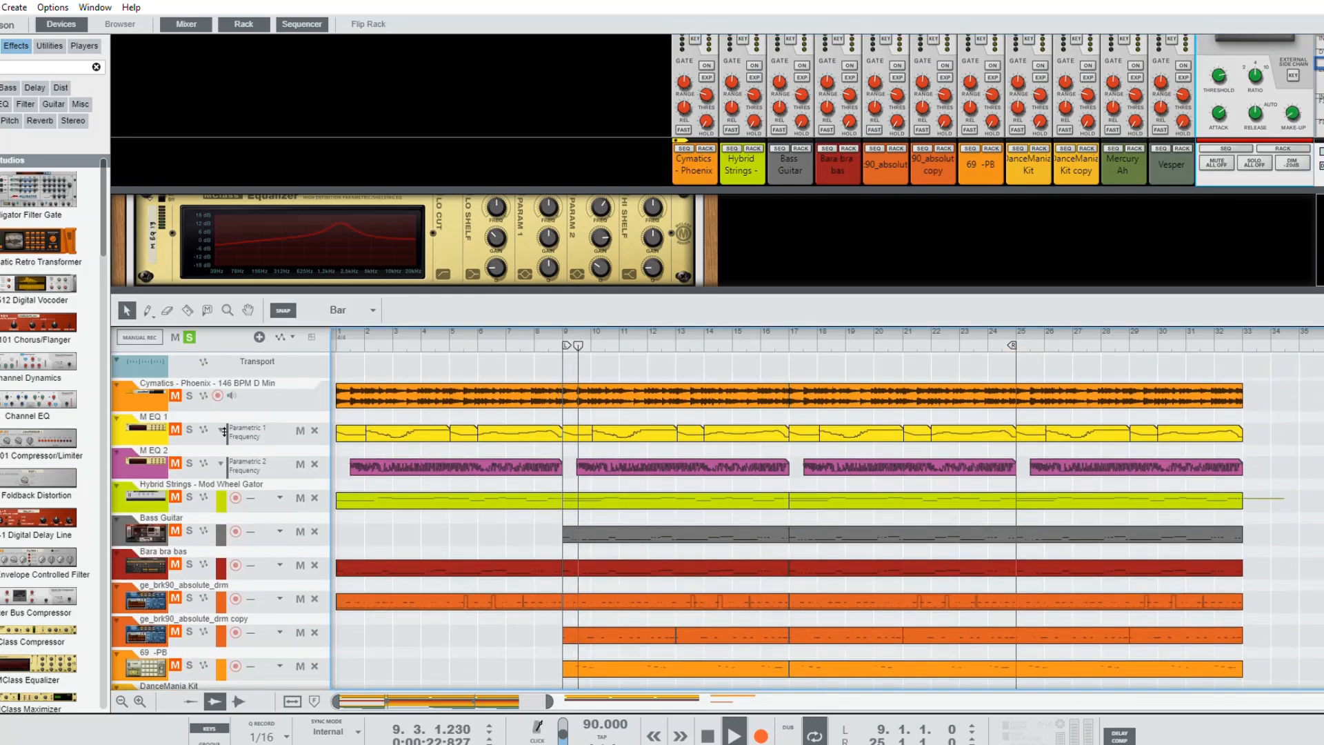
click(190, 393)
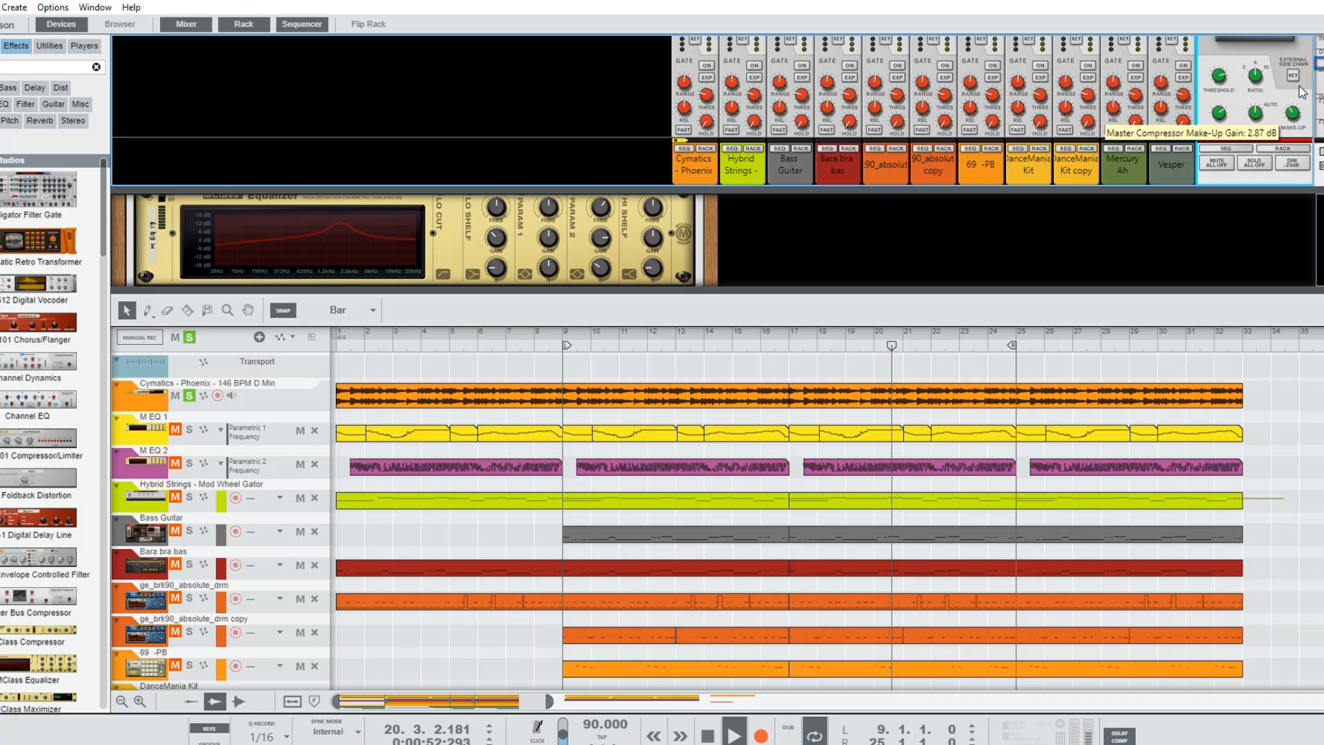
drag(1302, 92, 1301, 111)
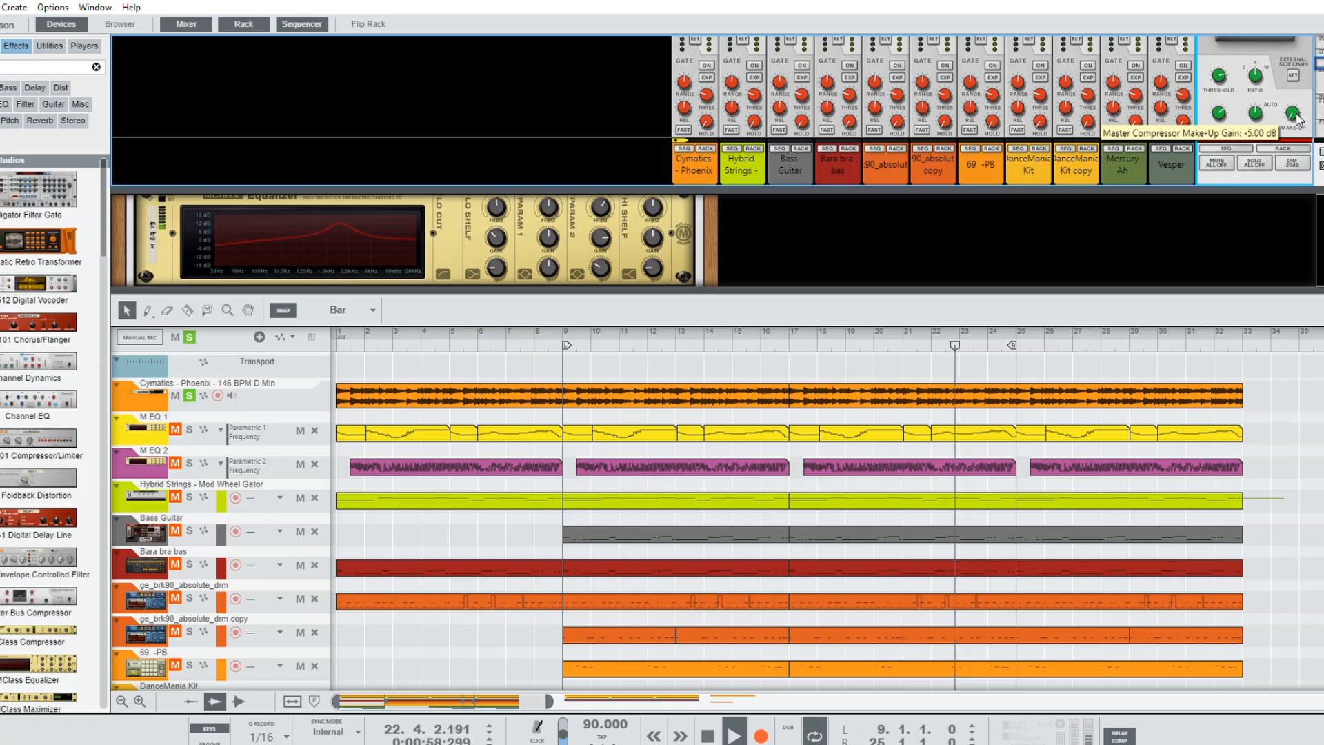
Step: Raise the master compressor's make-up gain, replay from about bar 18, and add the Hybrid Strings track to the solo
drag(1296, 117, 1305, 86)
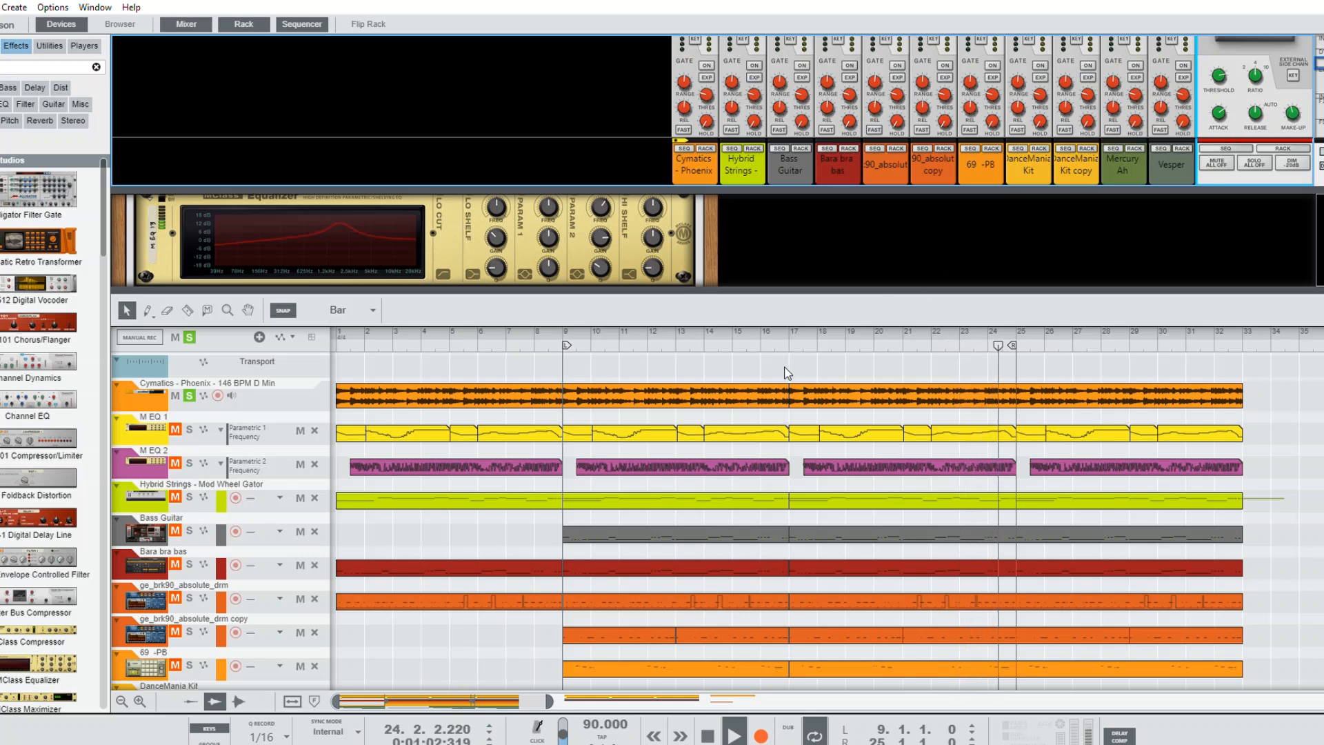
click(819, 332)
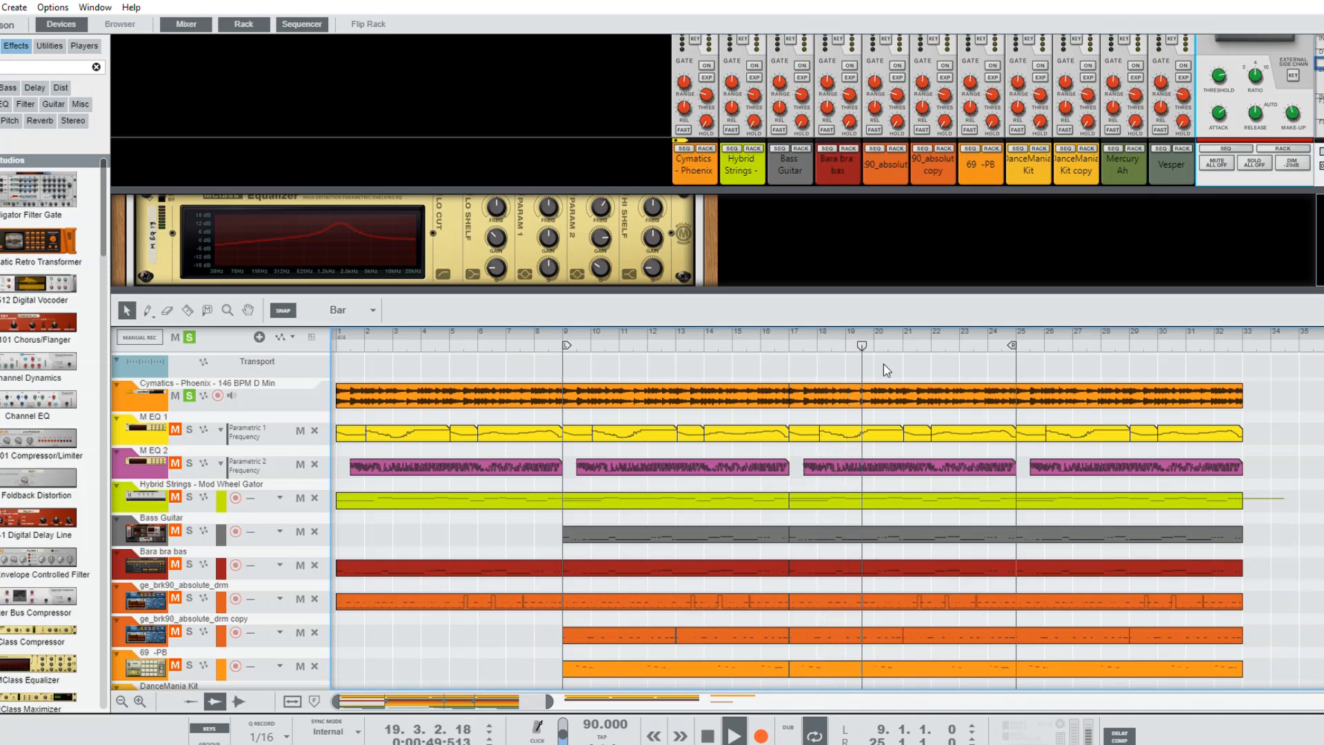
click(190, 490)
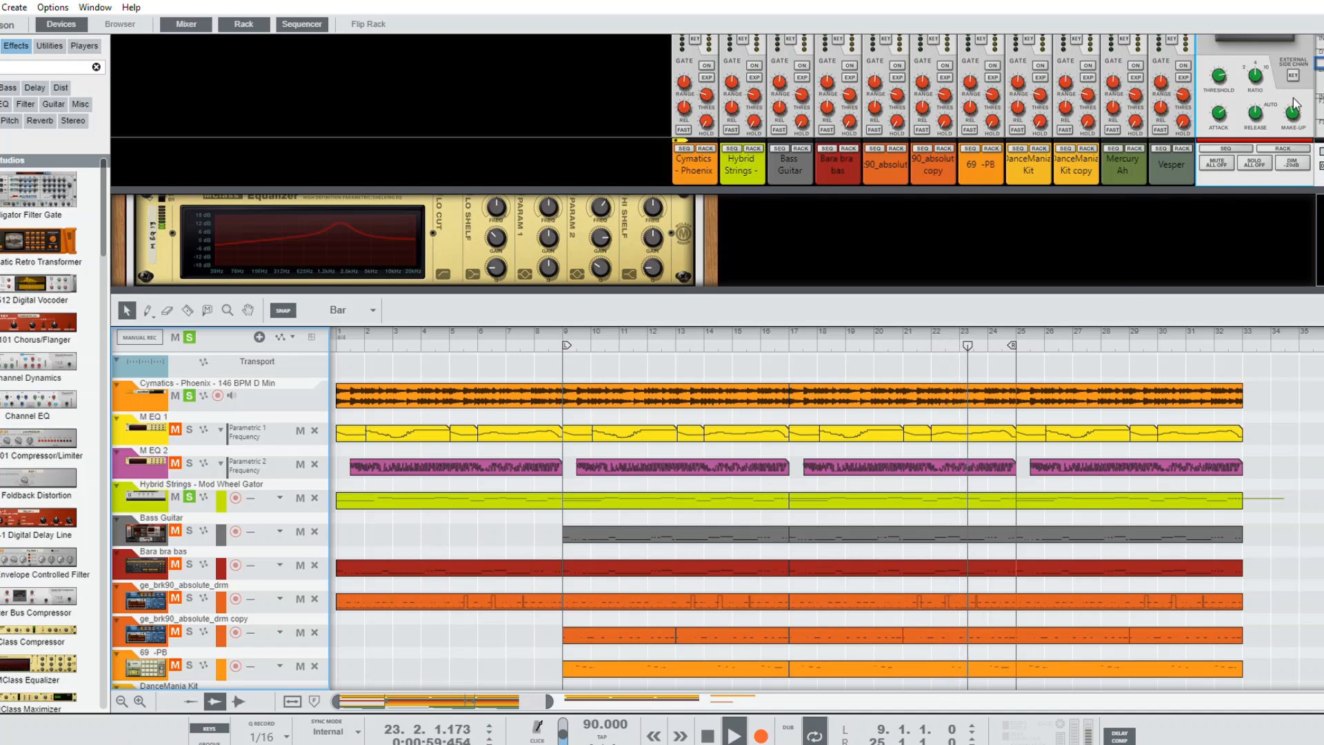
click(1307, 131)
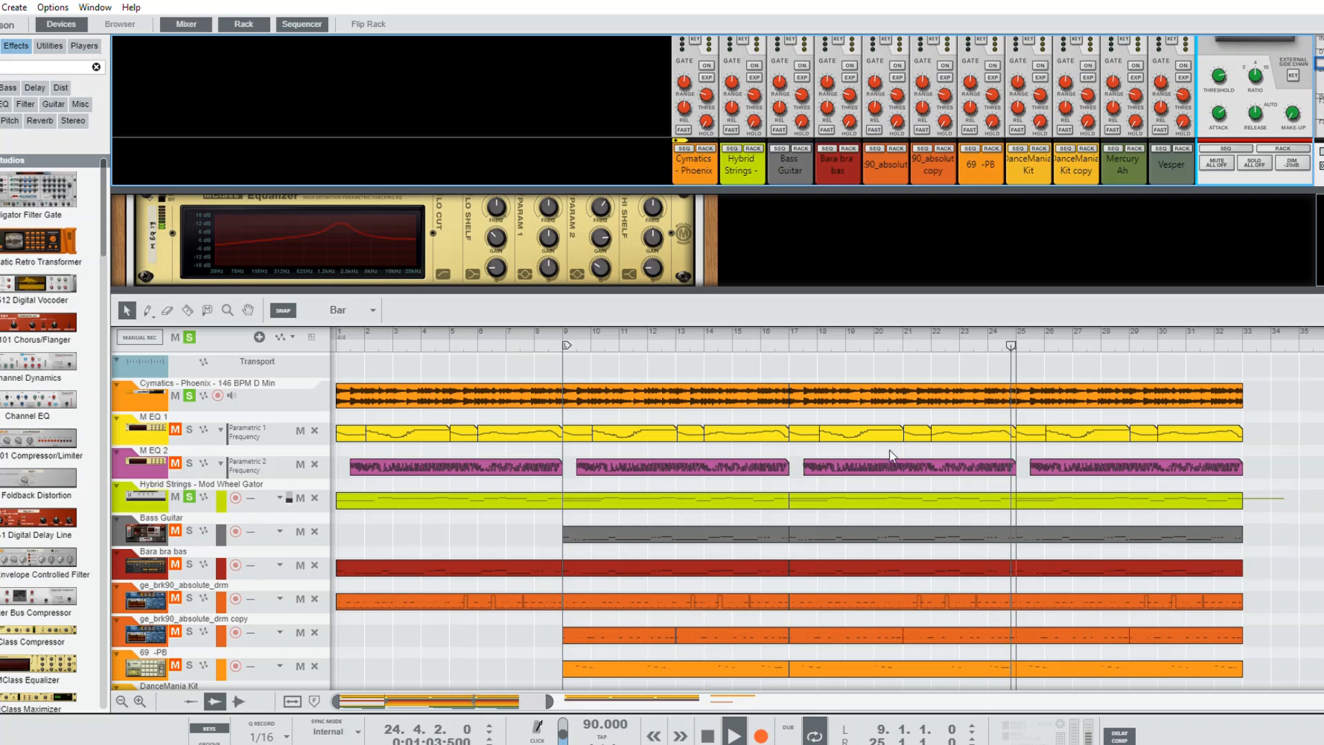
Step: Review the track list down to Vesper during playback, replaying the soloed tracks from about bar 20
scroll(891, 455, down, 3)
scroll(890, 551, up, 3)
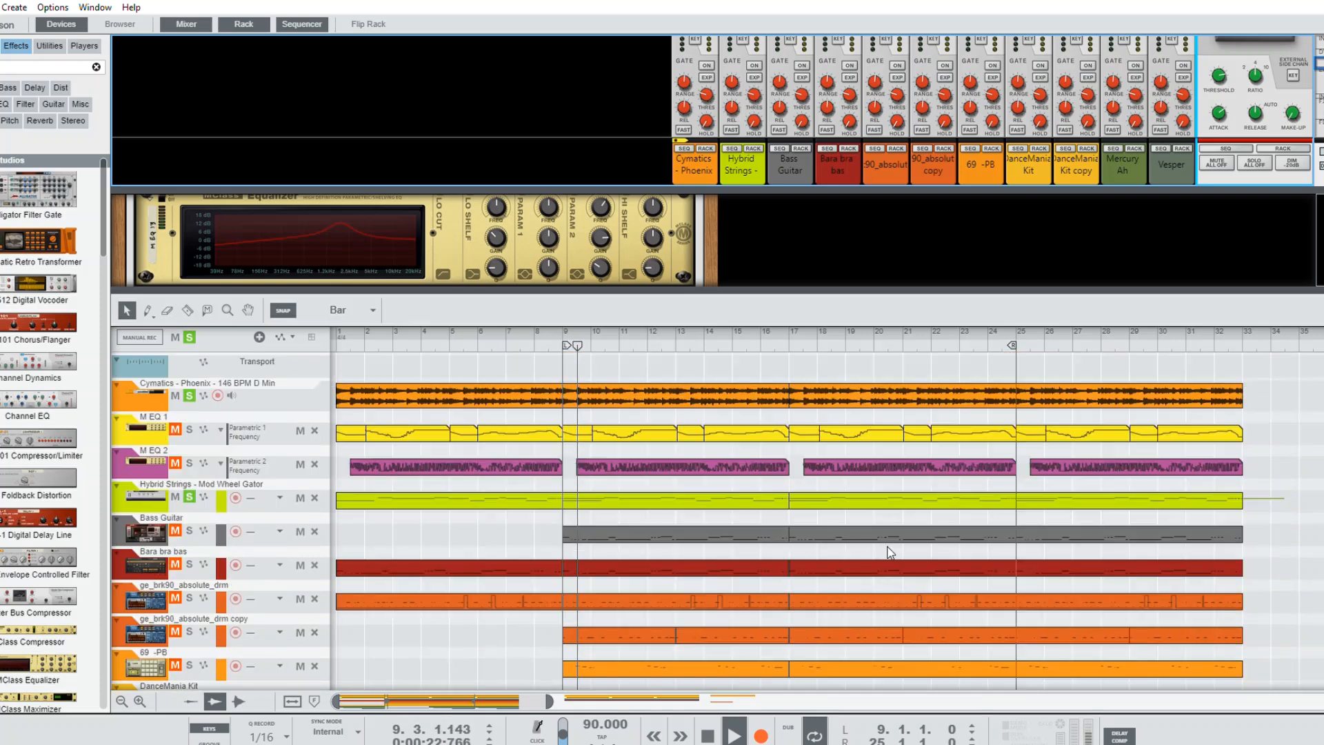
scroll(889, 552, down, 3)
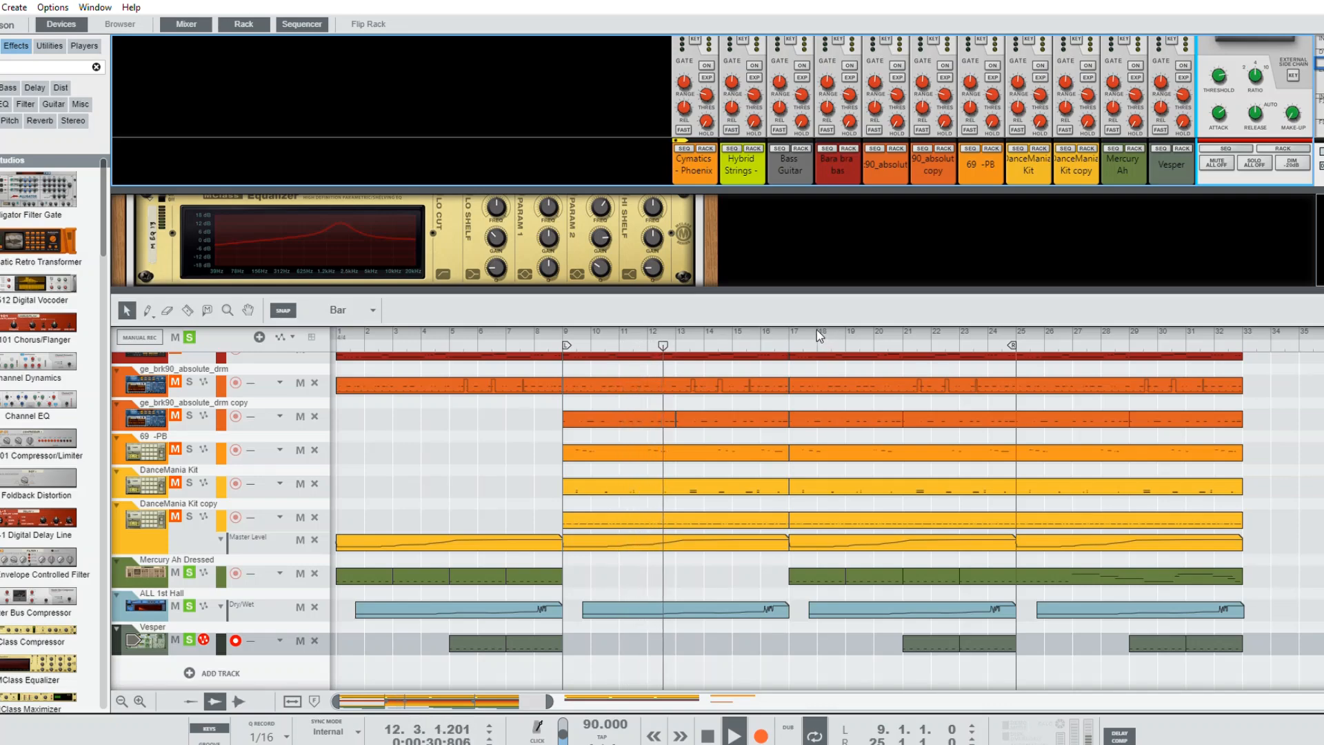
scroll(808, 360, up, 5)
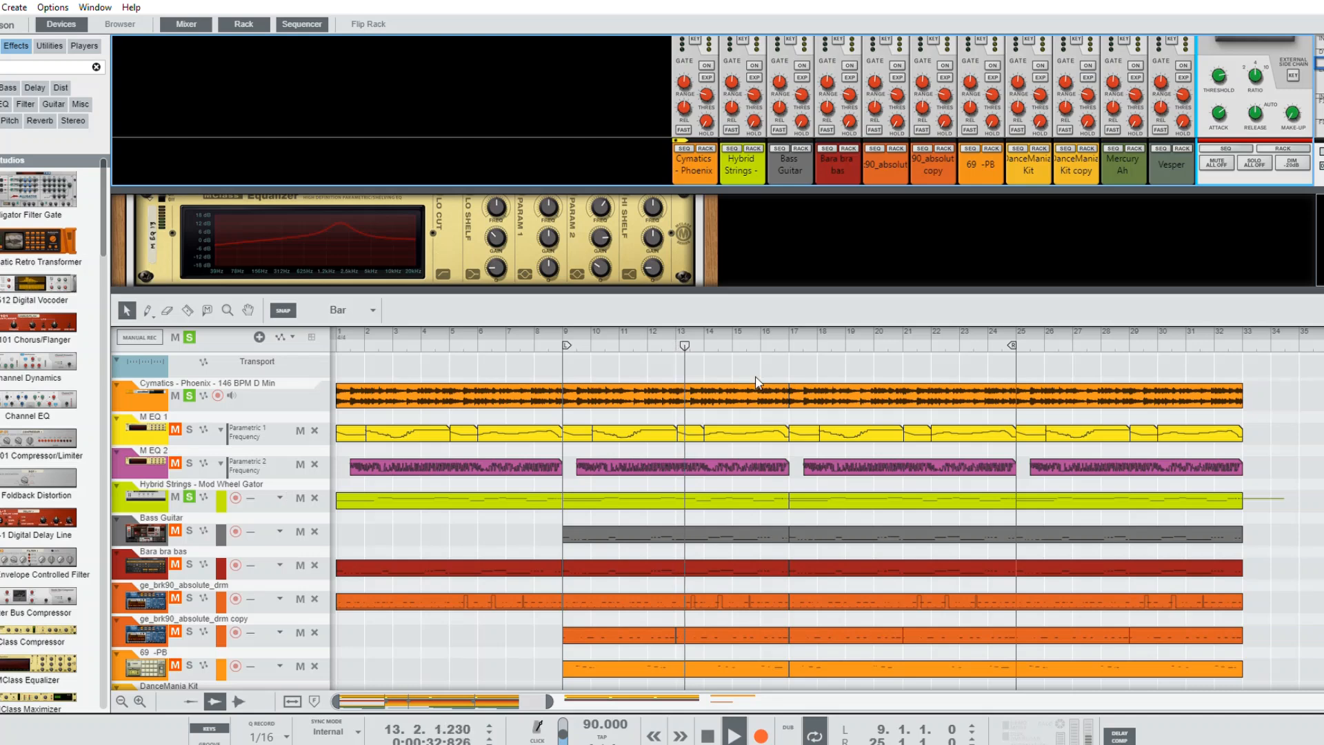
click(881, 332)
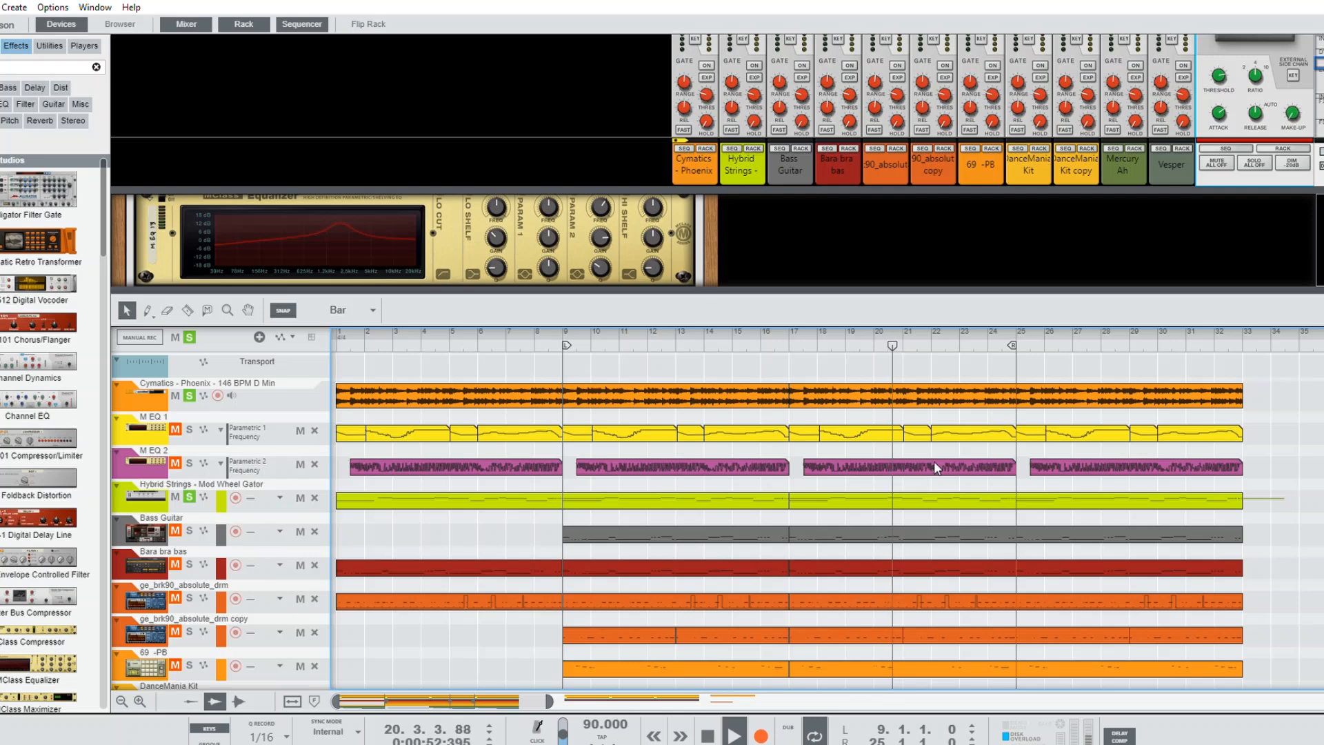
scroll(916, 579, down, 5)
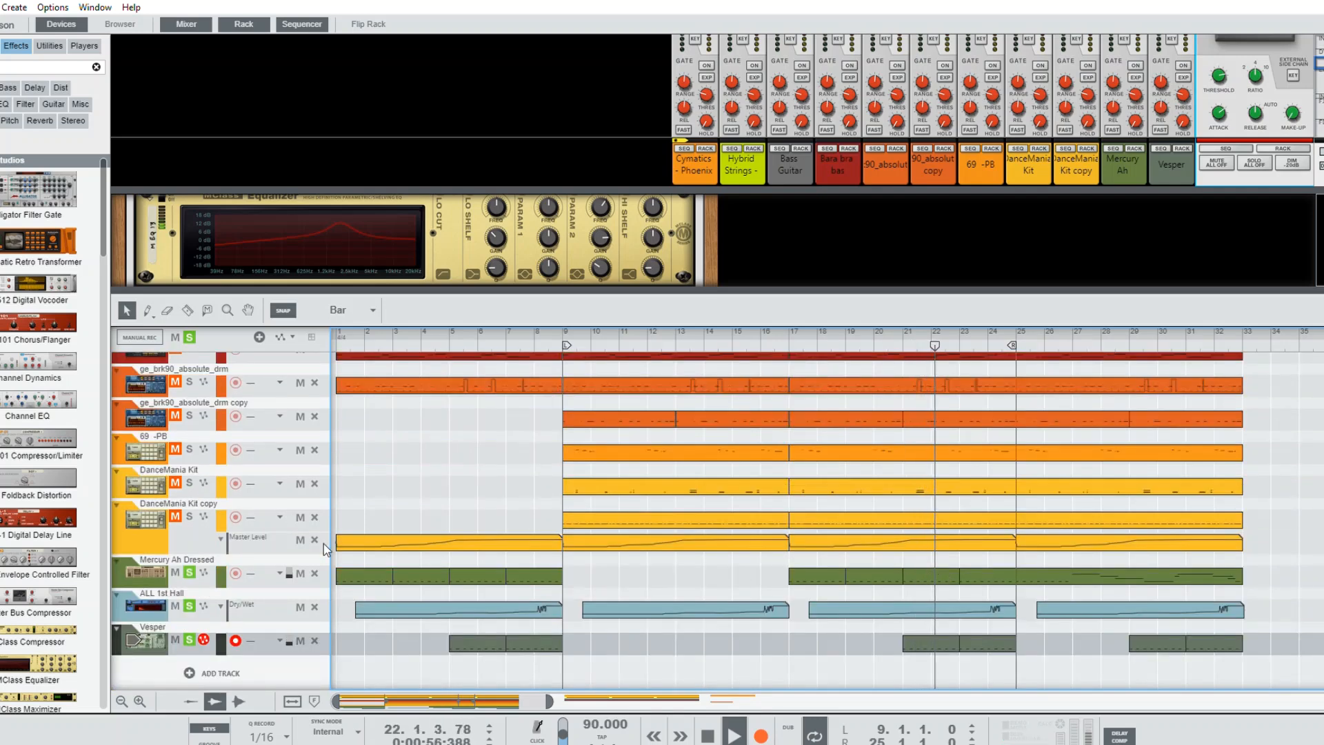
scroll(238, 519, up, 6)
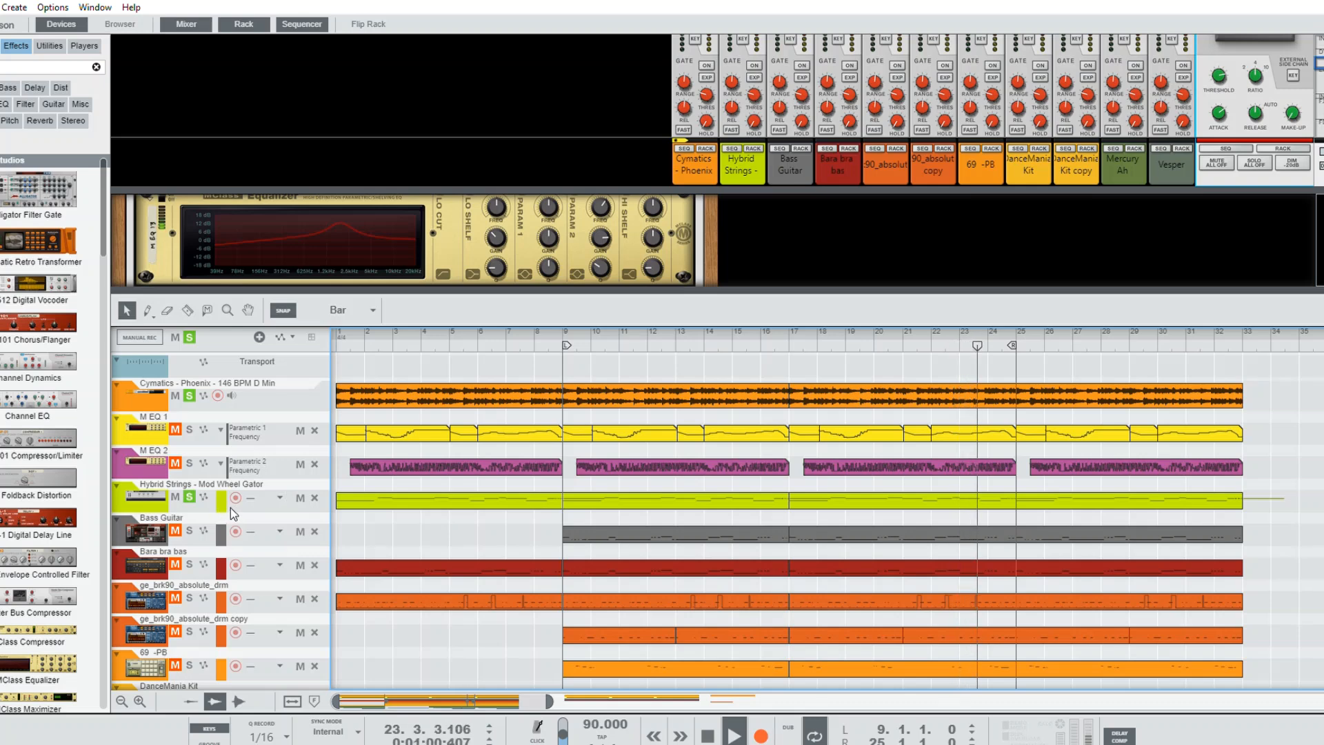
Step: Clear the solo on all tracks and adjust the master compressor's make-up gain for the full mix
click(189, 395)
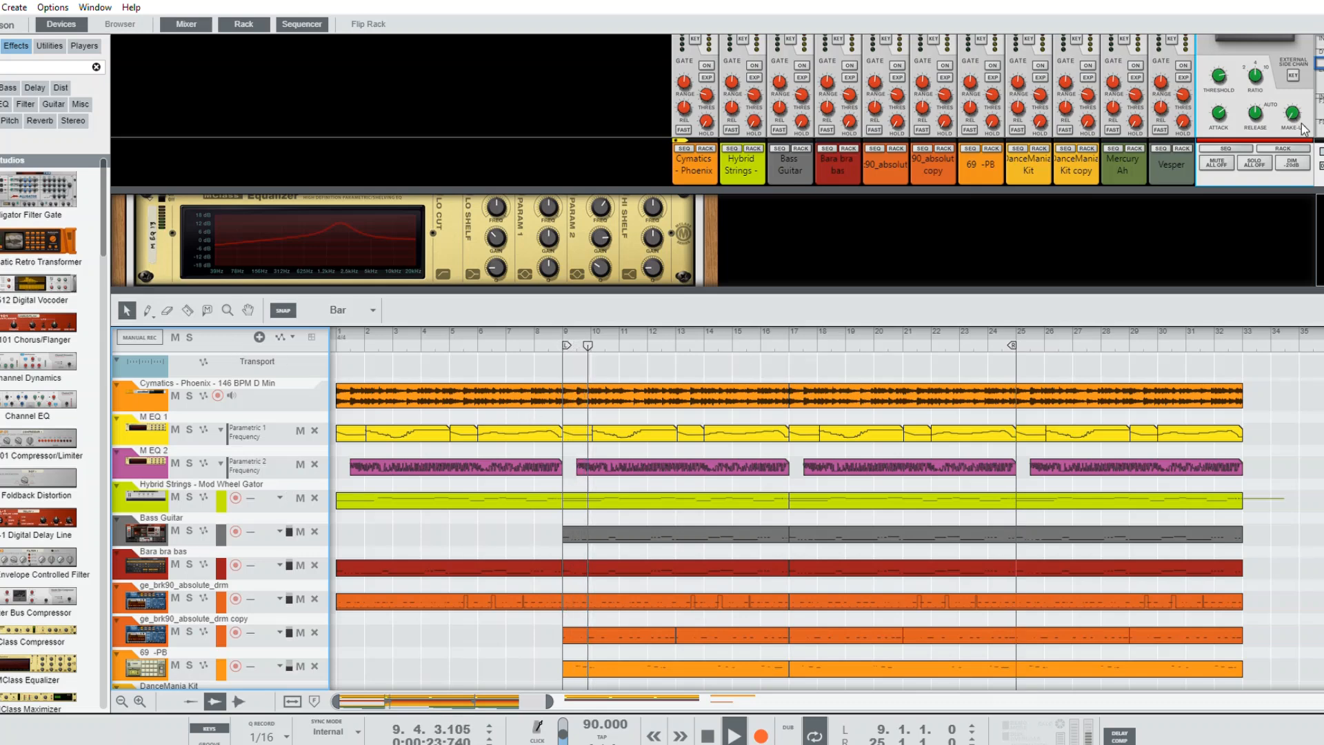
drag(1302, 95, 1306, 73)
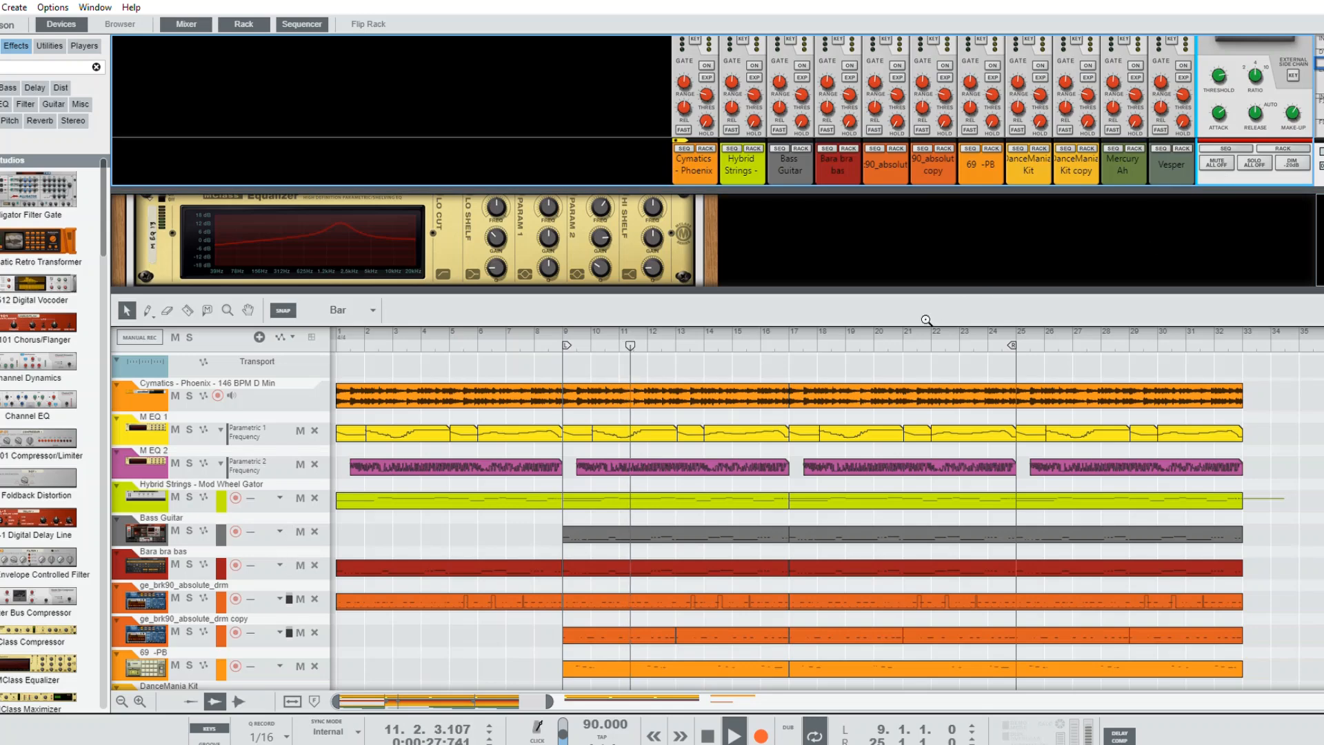
Step: Shrink the mixer and rack areas to enlarge the sequencer so it shows tracks down to DanceMania Kit copy
drag(783, 282, 800, 227)
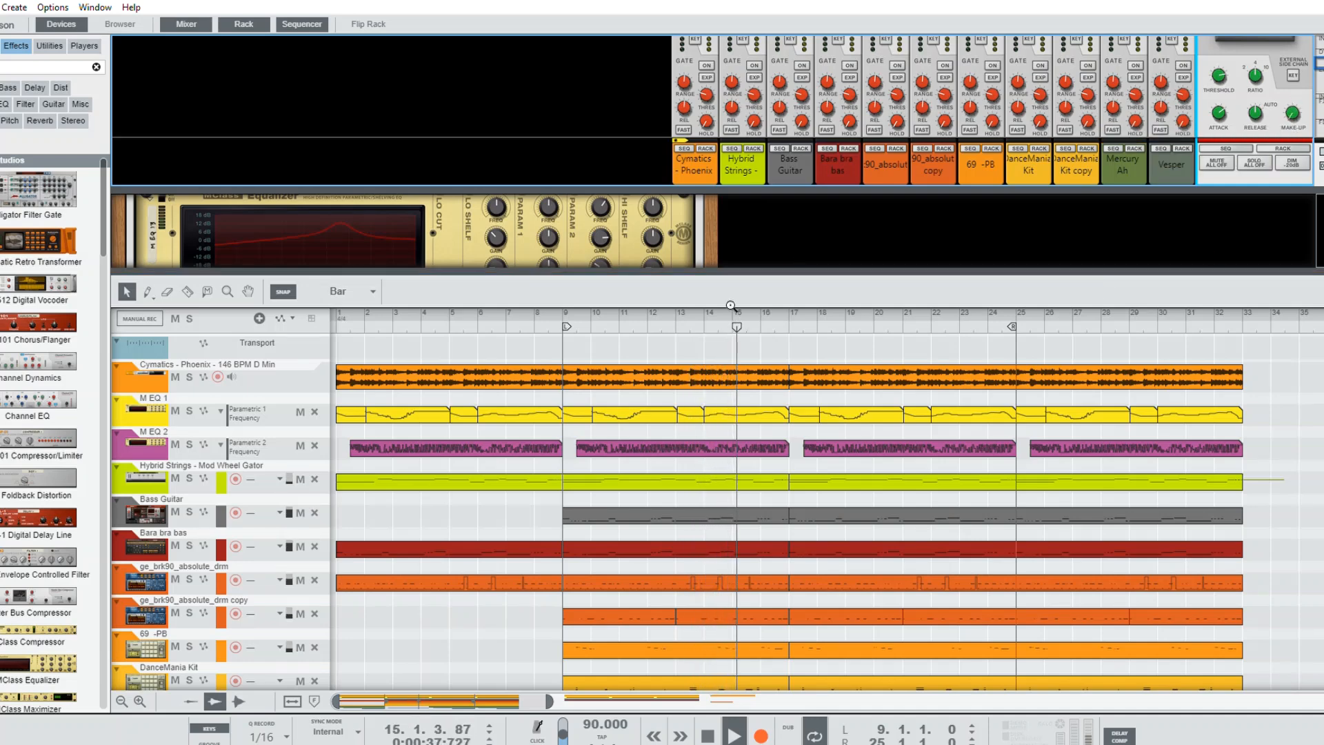
mouse_move(717, 262)
mouse_down()
mouse_move(716, 192)
mouse_move(720, 268)
mouse_up()
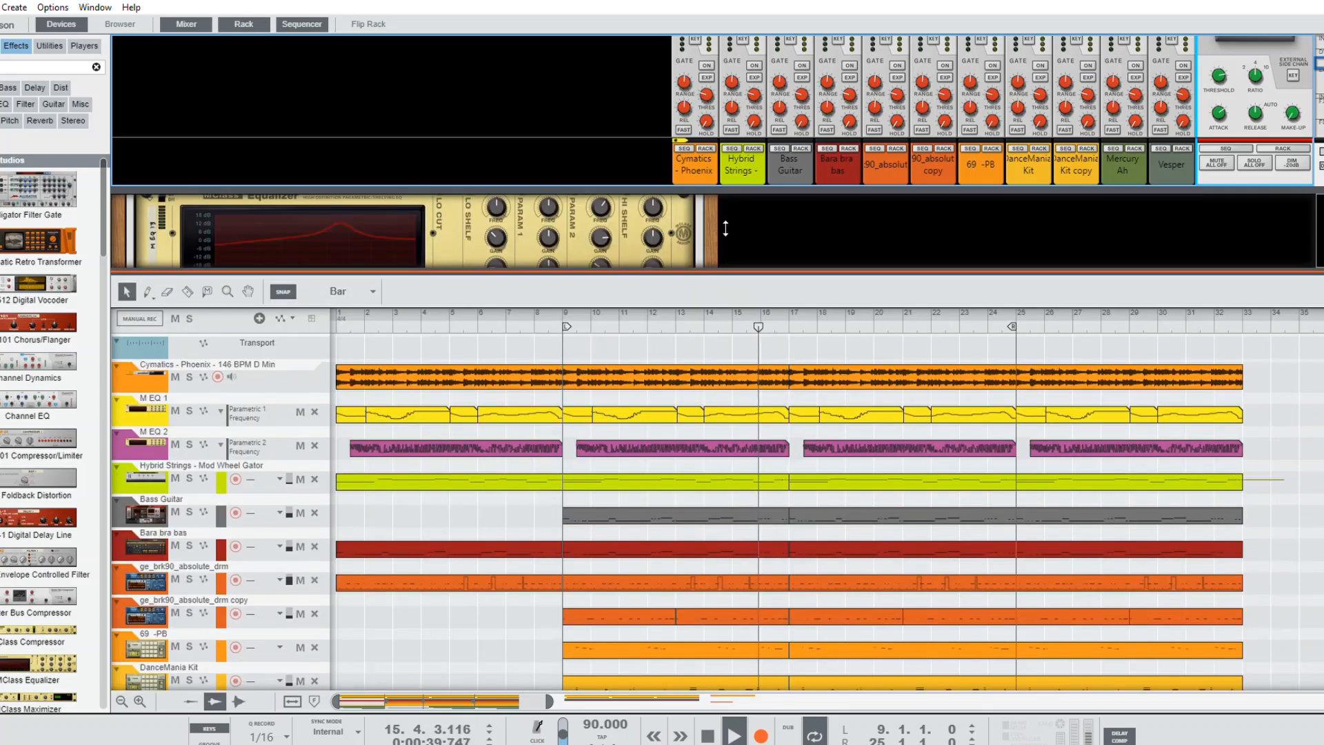
scroll(725, 179, down, 3)
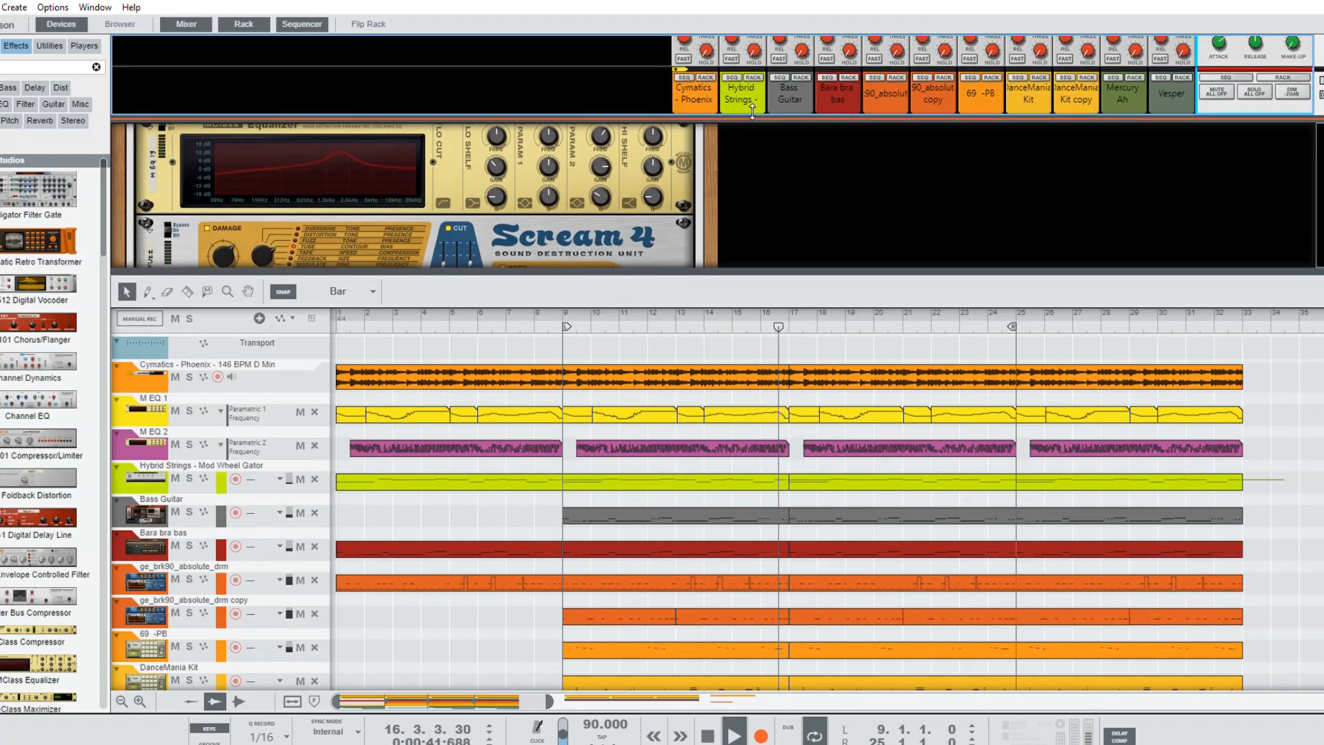
drag(792, 273, 779, 207)
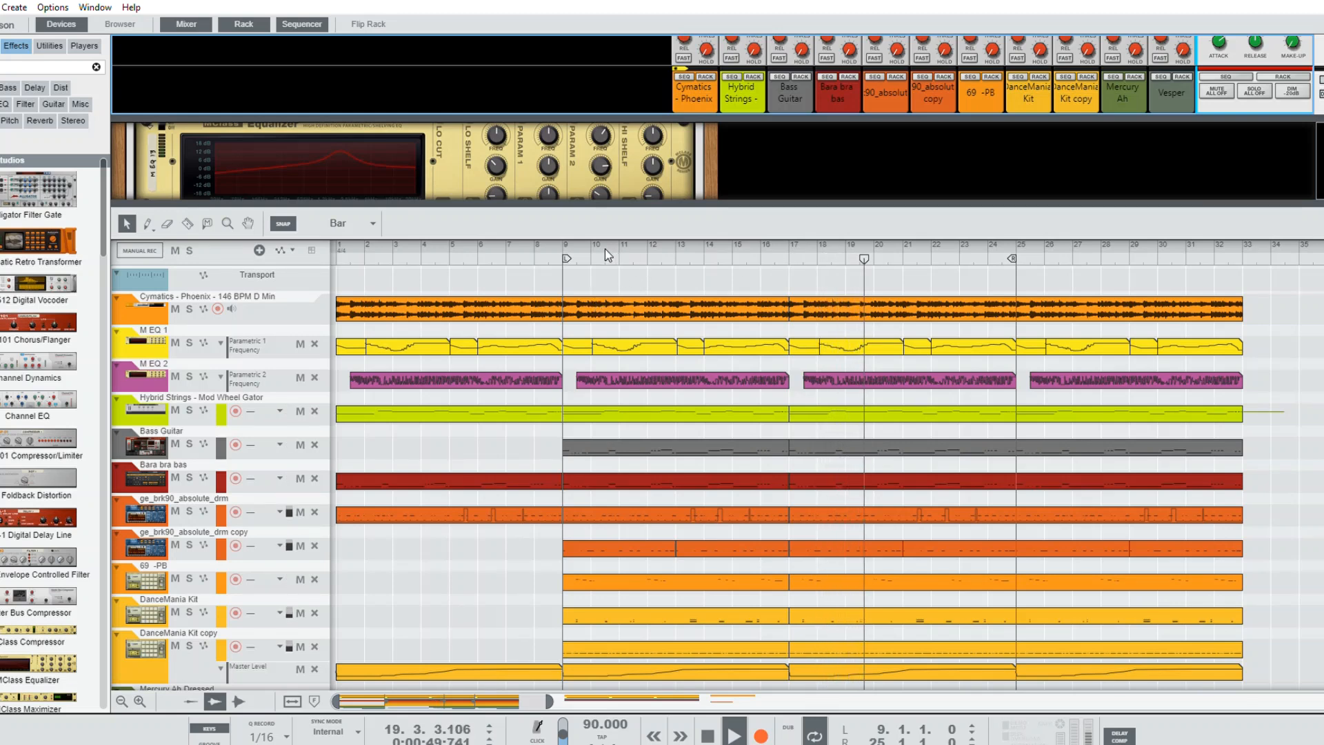
Step: Play the full mix from bar 8, and restart it from bar 9
click(544, 251)
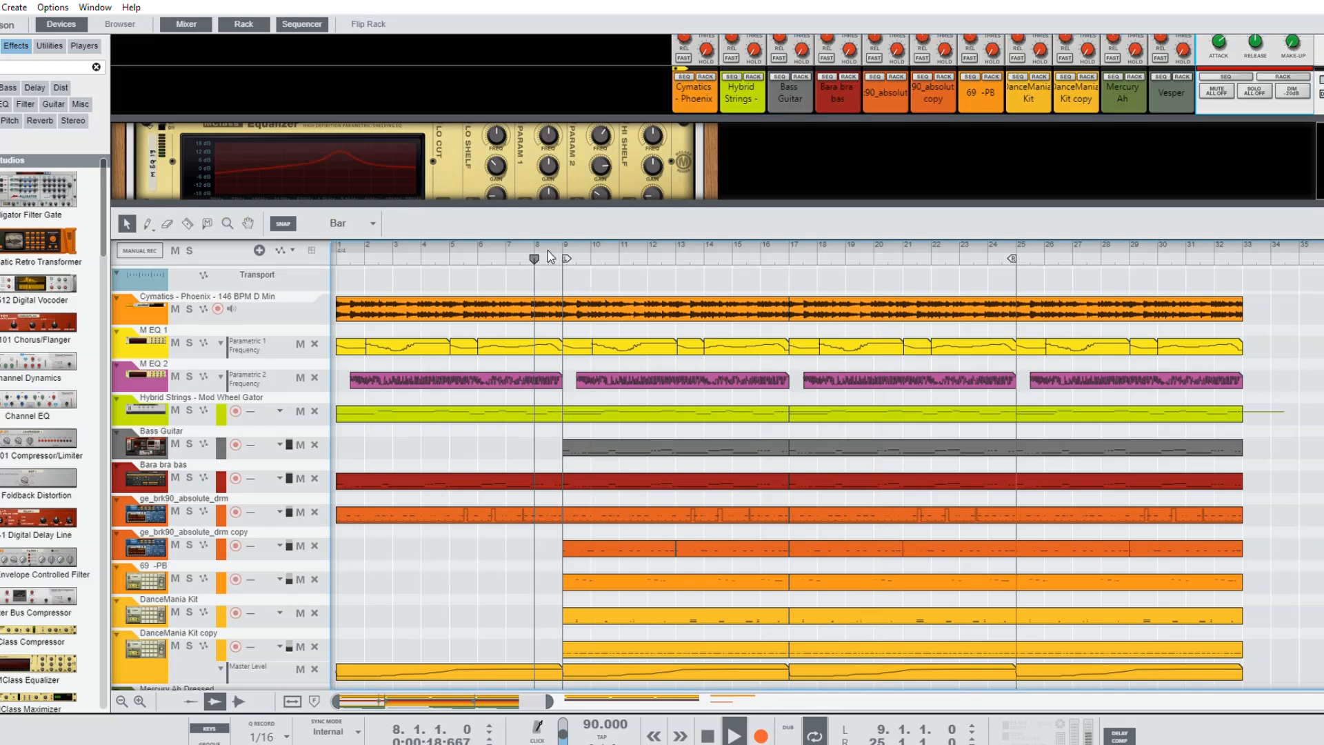
click(556, 242)
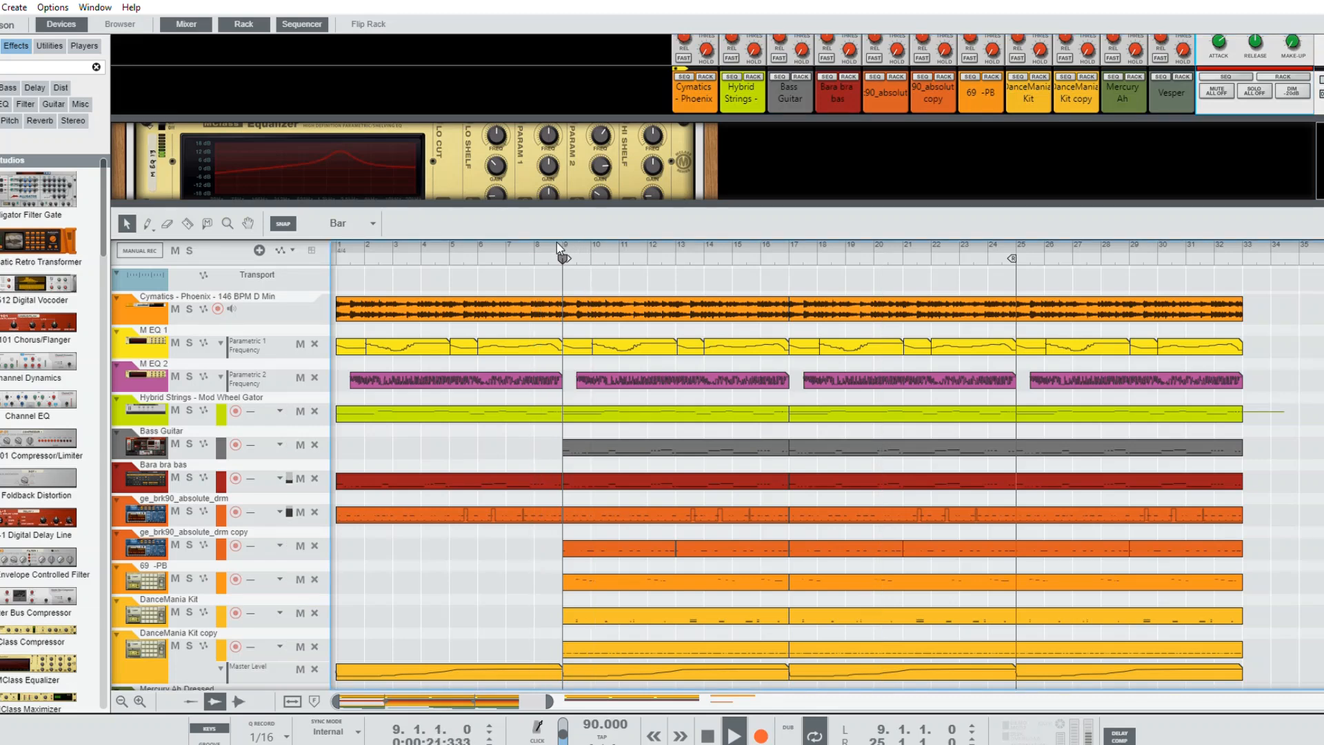
key(space)
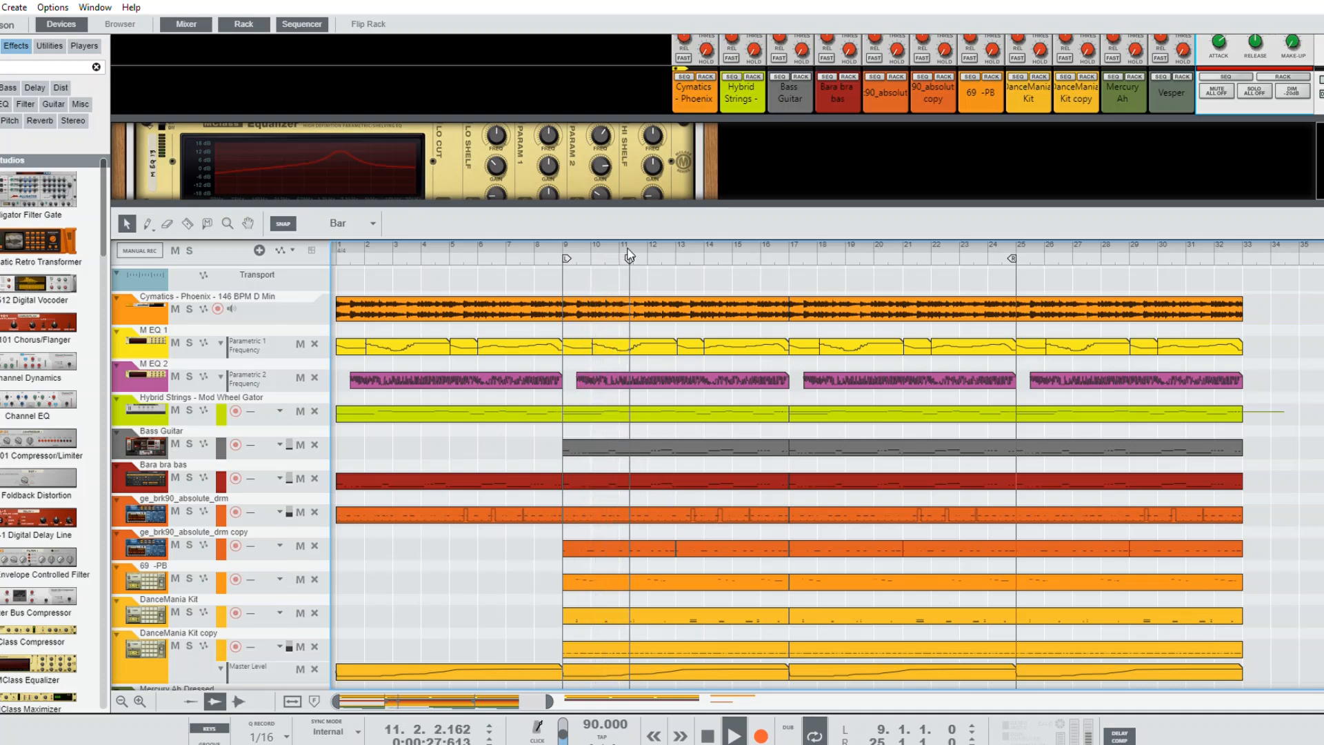
key(space)
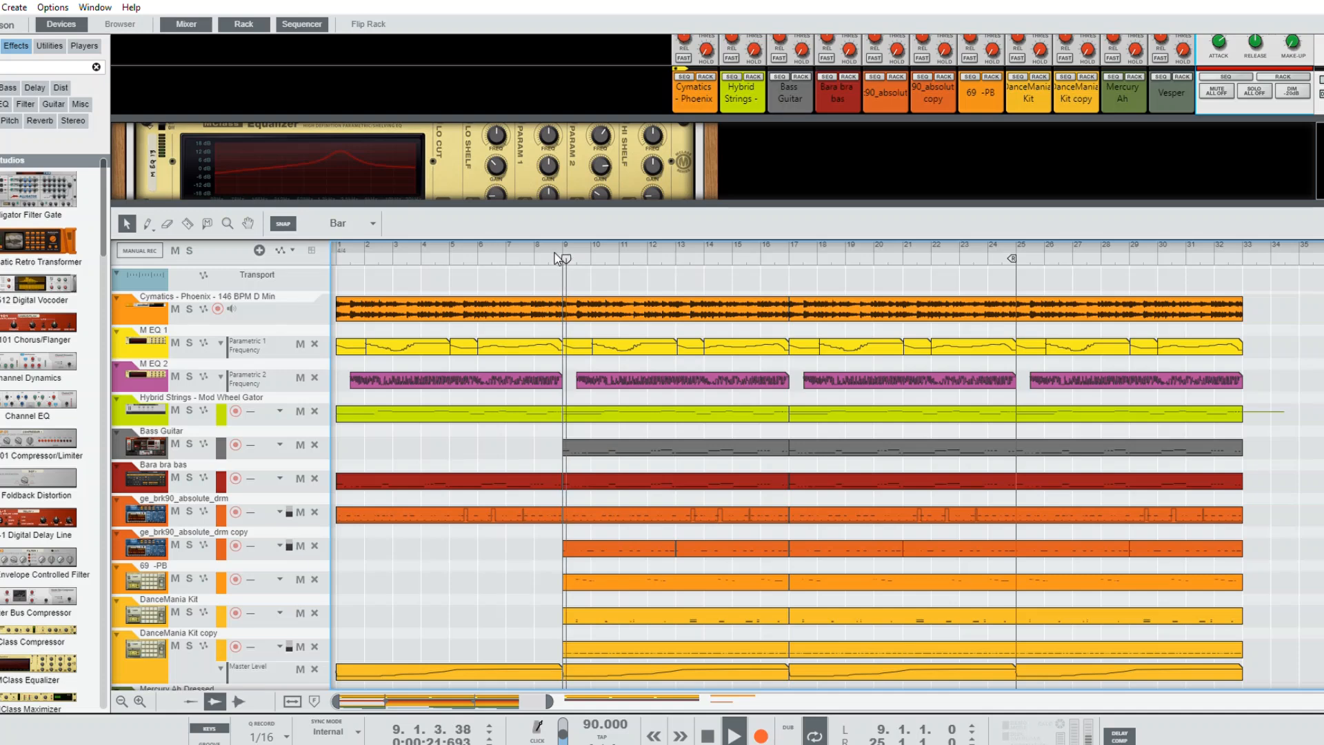
Step: Fine-tune the master compressor's make-up gain while the full mix plays
click(1292, 38)
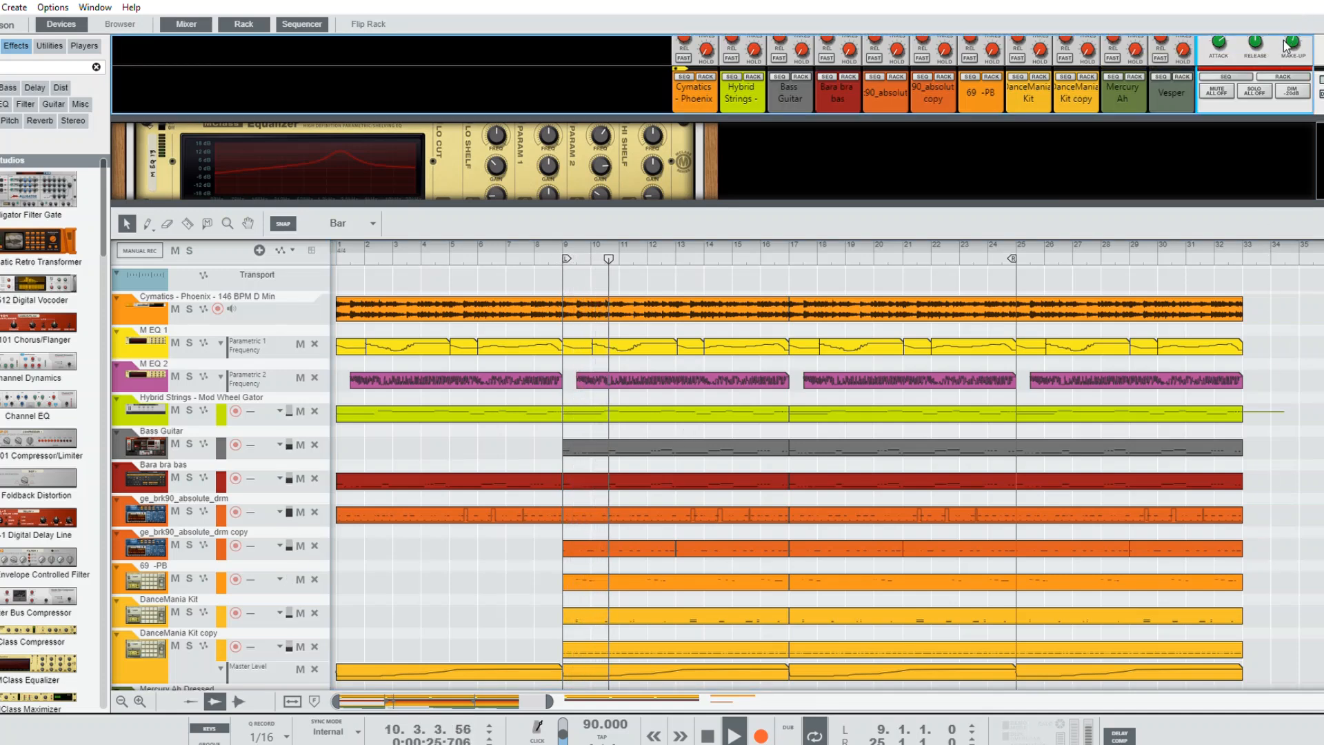
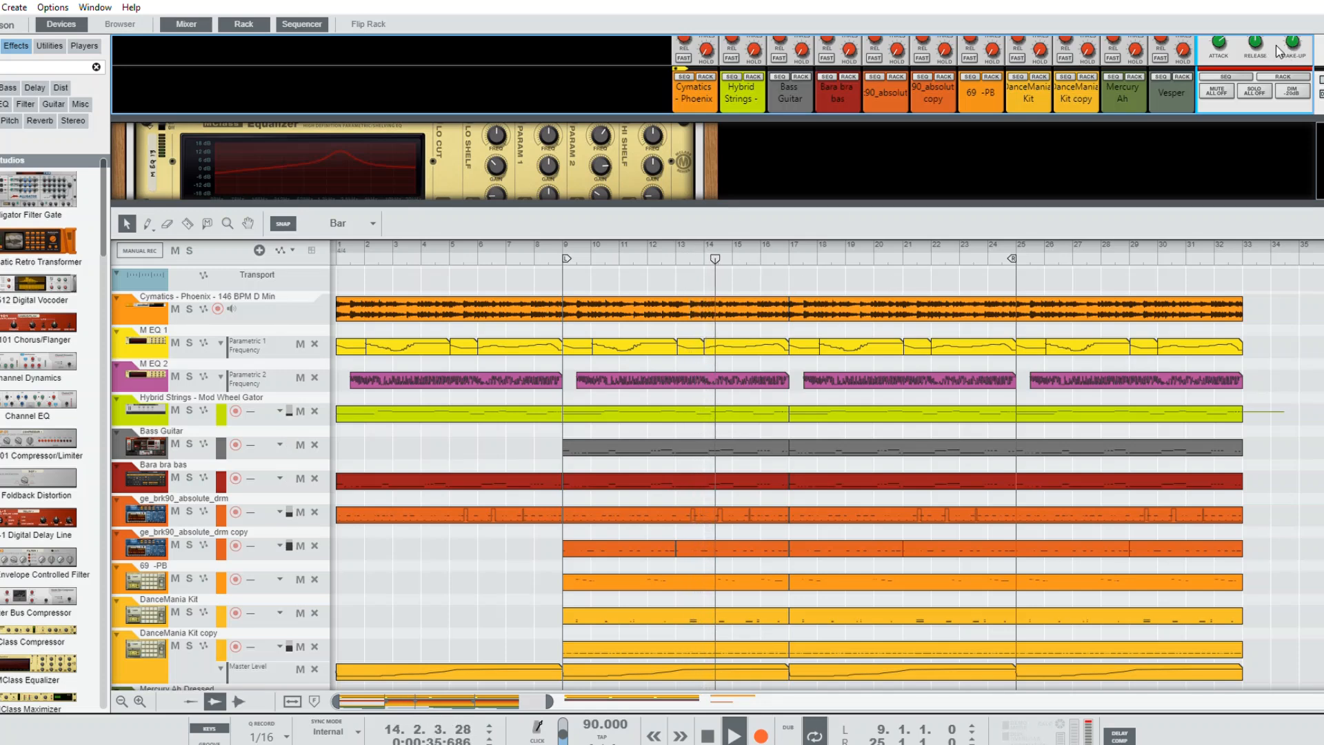
mouse_move(1295, 33)
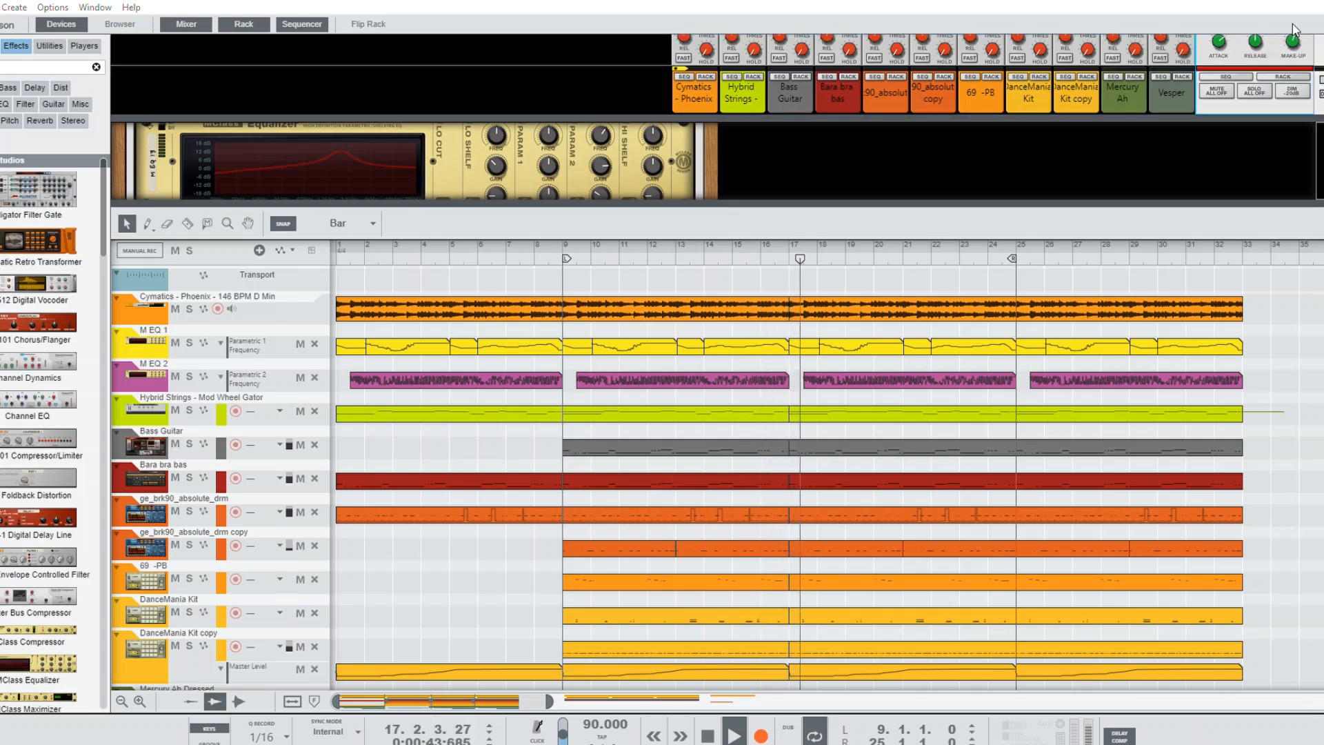
drag(1294, 42, 1294, 47)
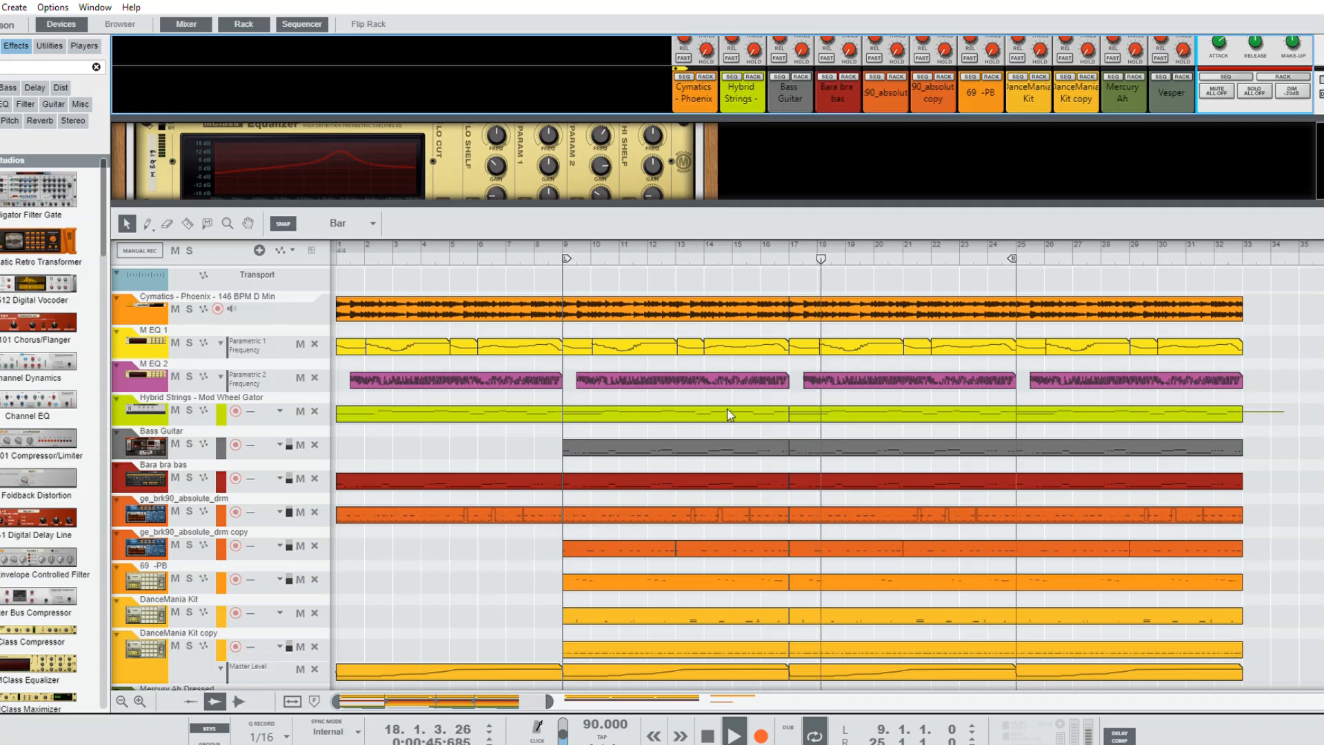
click(700, 458)
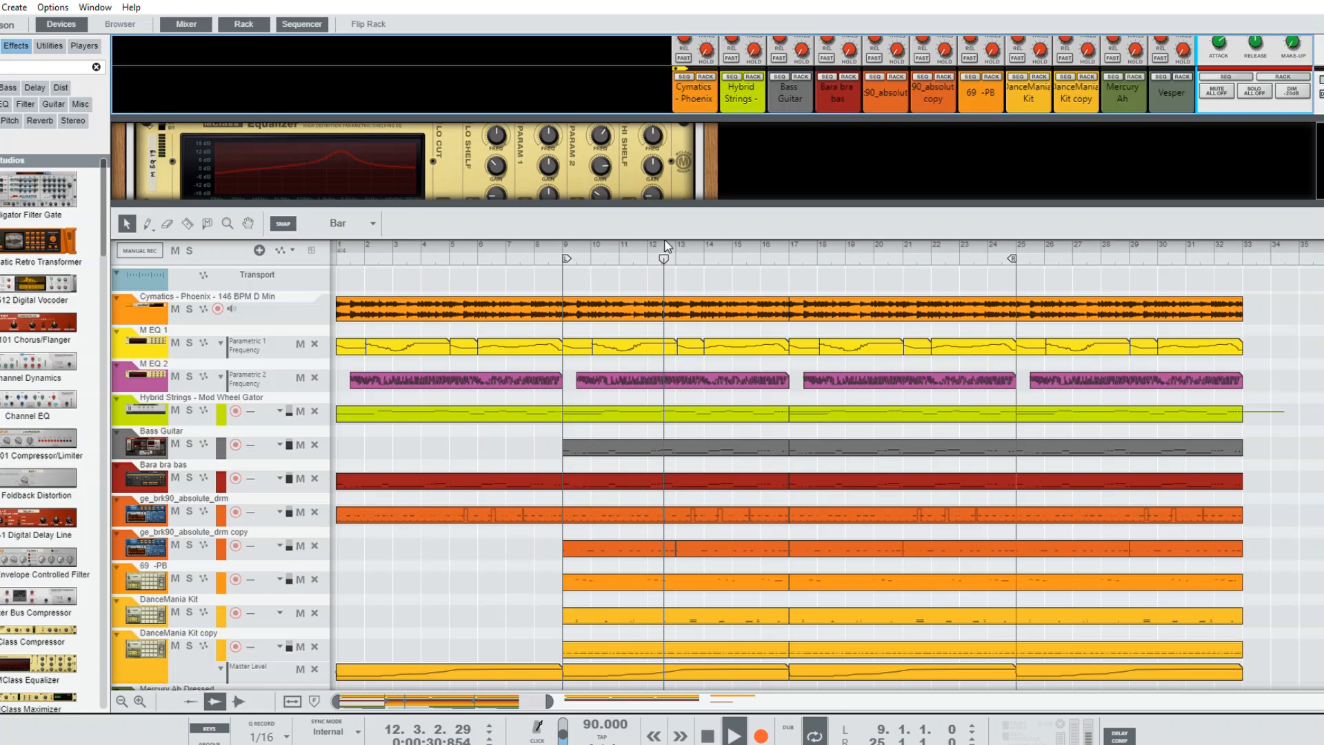
Step: Play the loop from bar 9 and inspect the notes of the Bass Guitar clip starting there
click(558, 266)
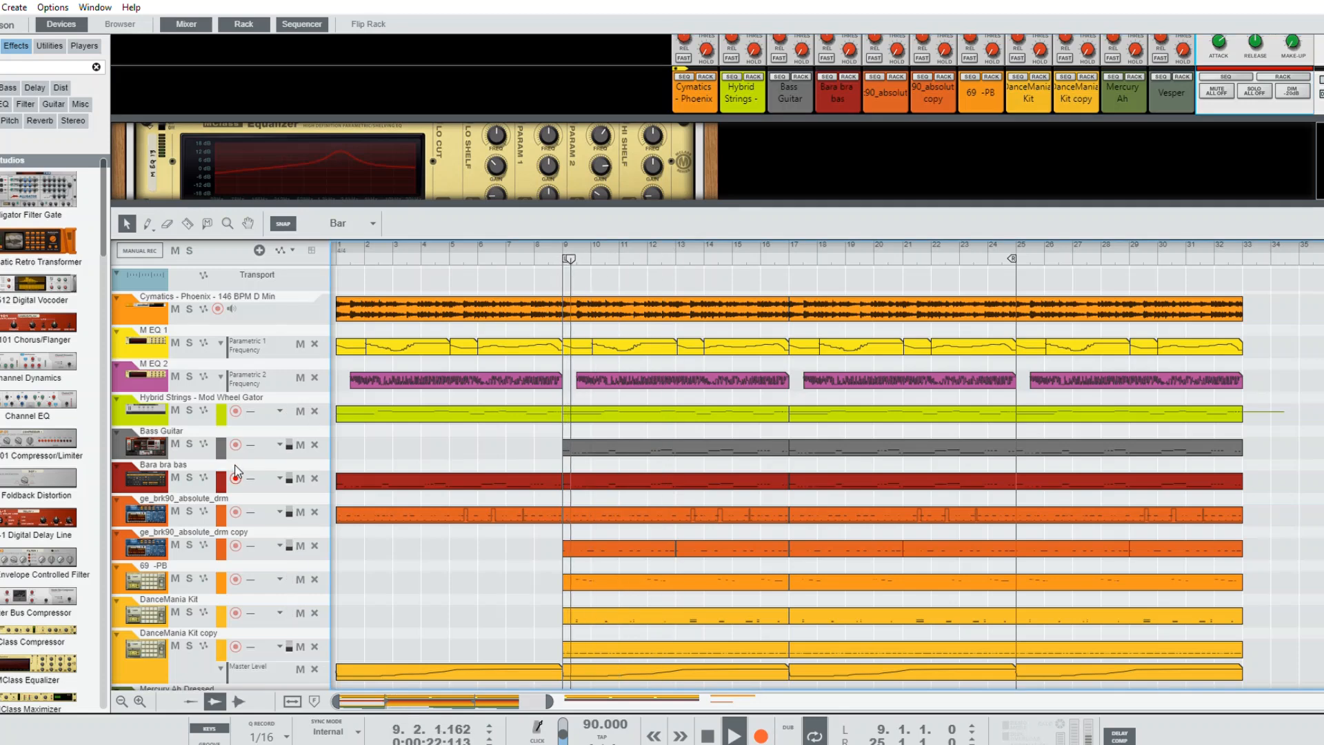
click(556, 241)
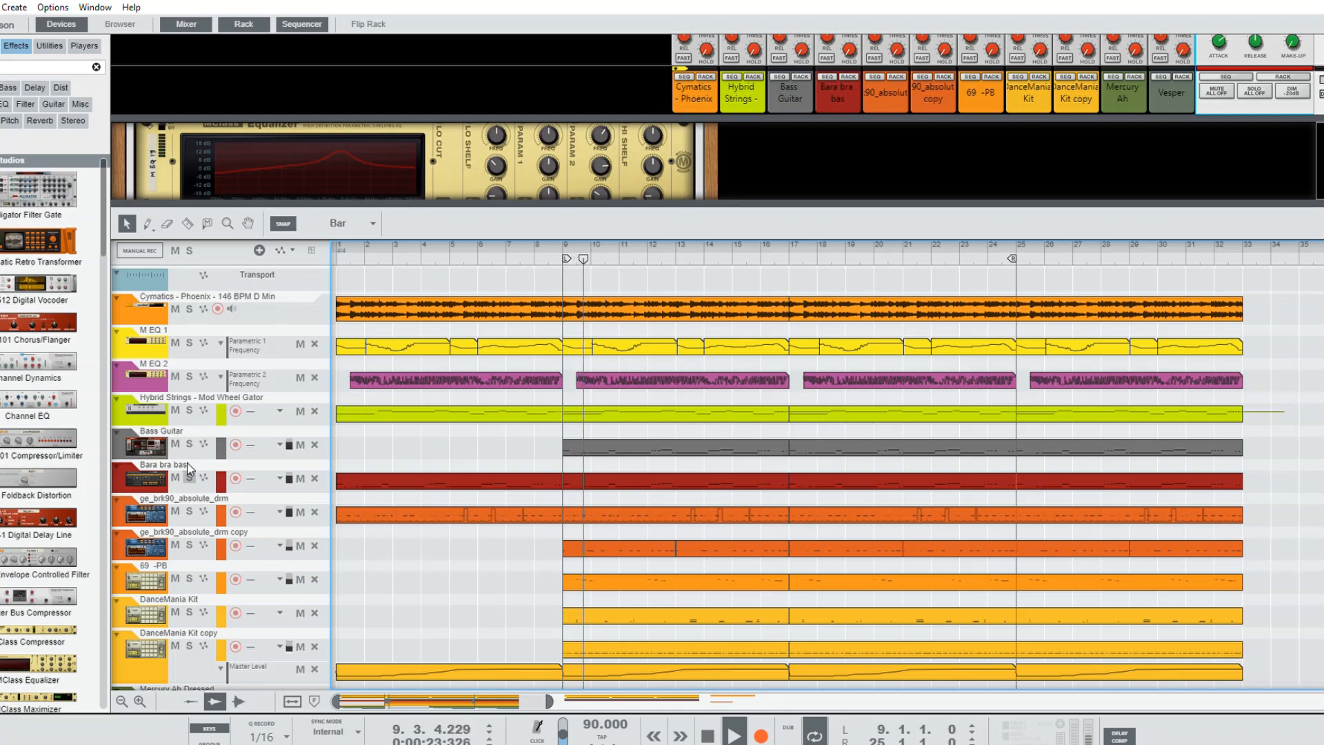
double_click(585, 438)
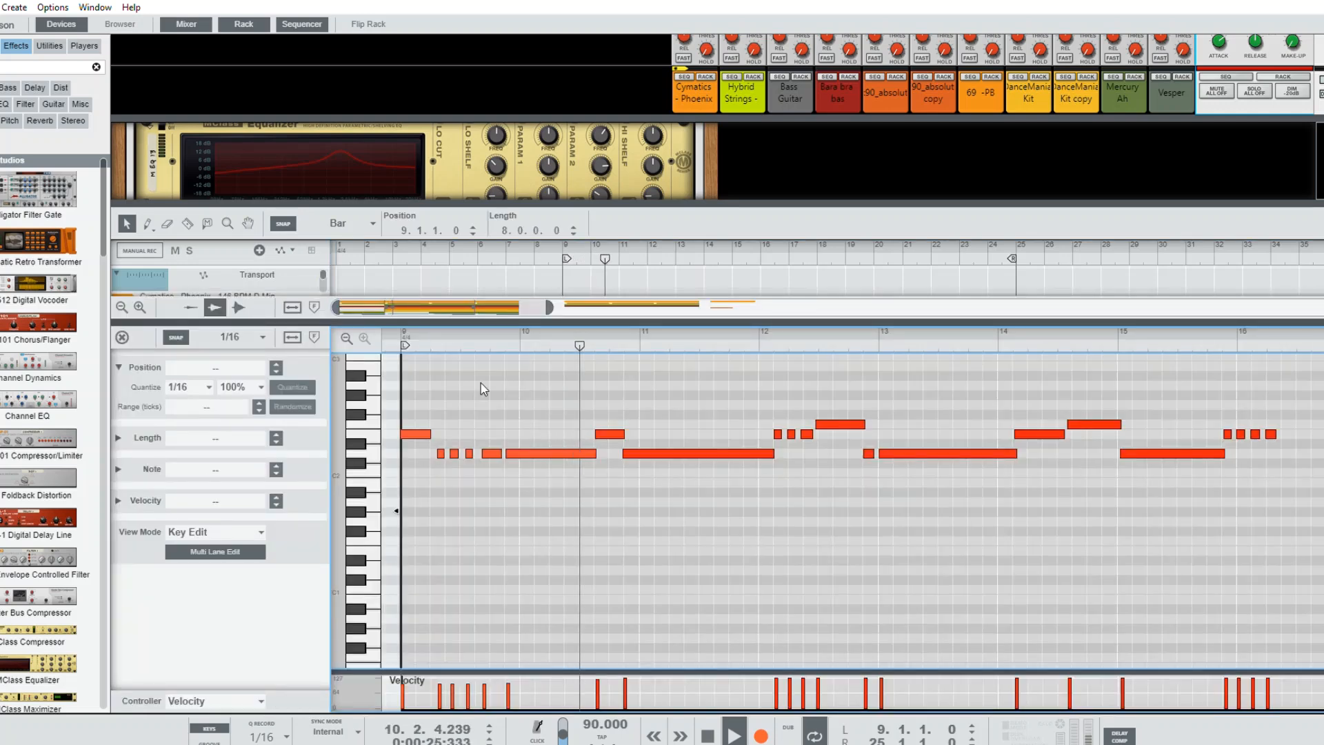
key(ctrl+e)
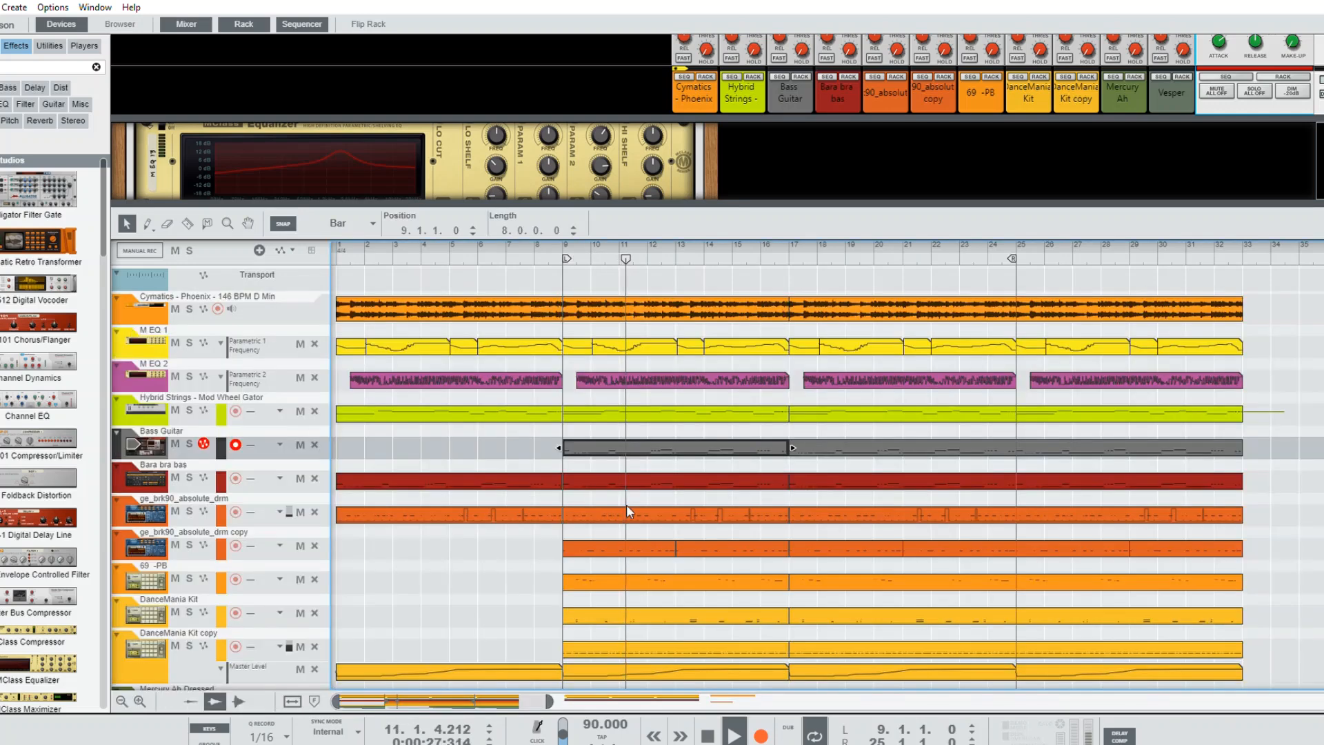
Step: Examine the notes of the Bara bra bas clip starting at bar 9 while replaying it from its beginning
double_click(584, 471)
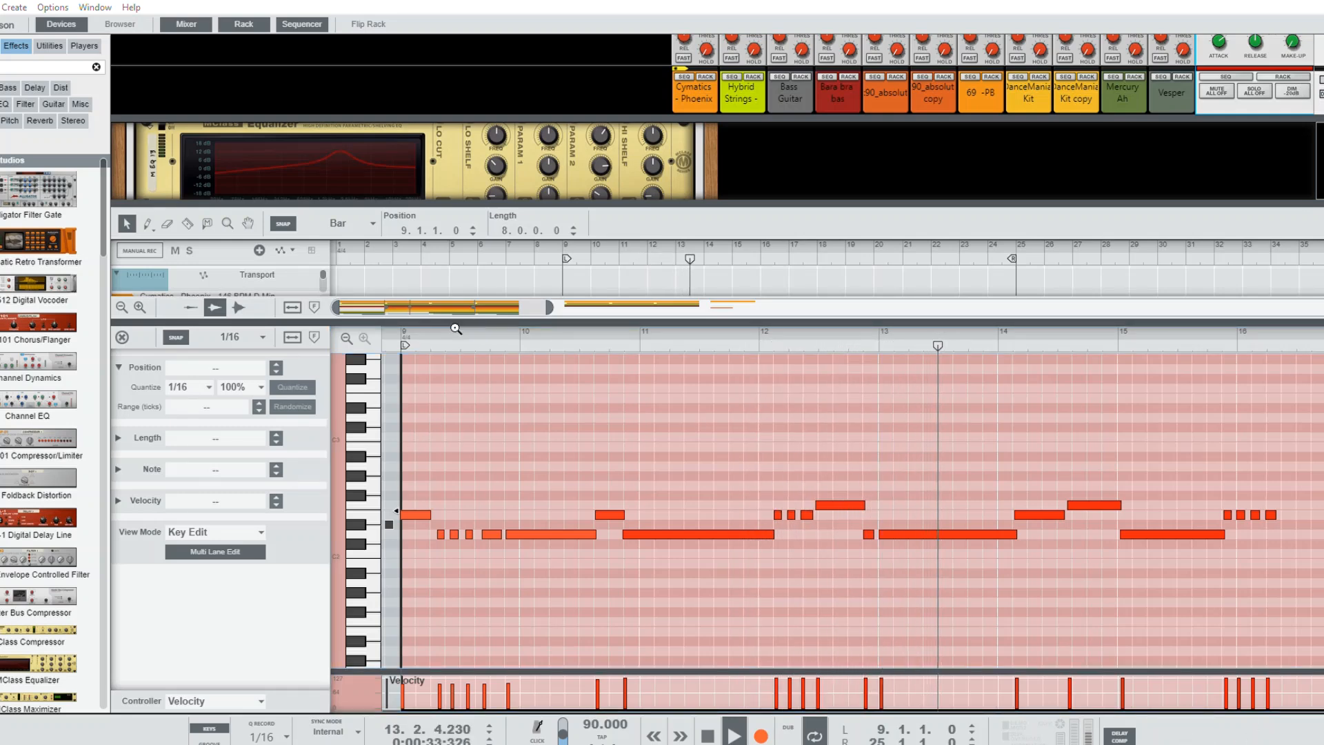
mouse_move(416, 331)
mouse_down()
mouse_move(553, 348)
mouse_move(464, 352)
mouse_up()
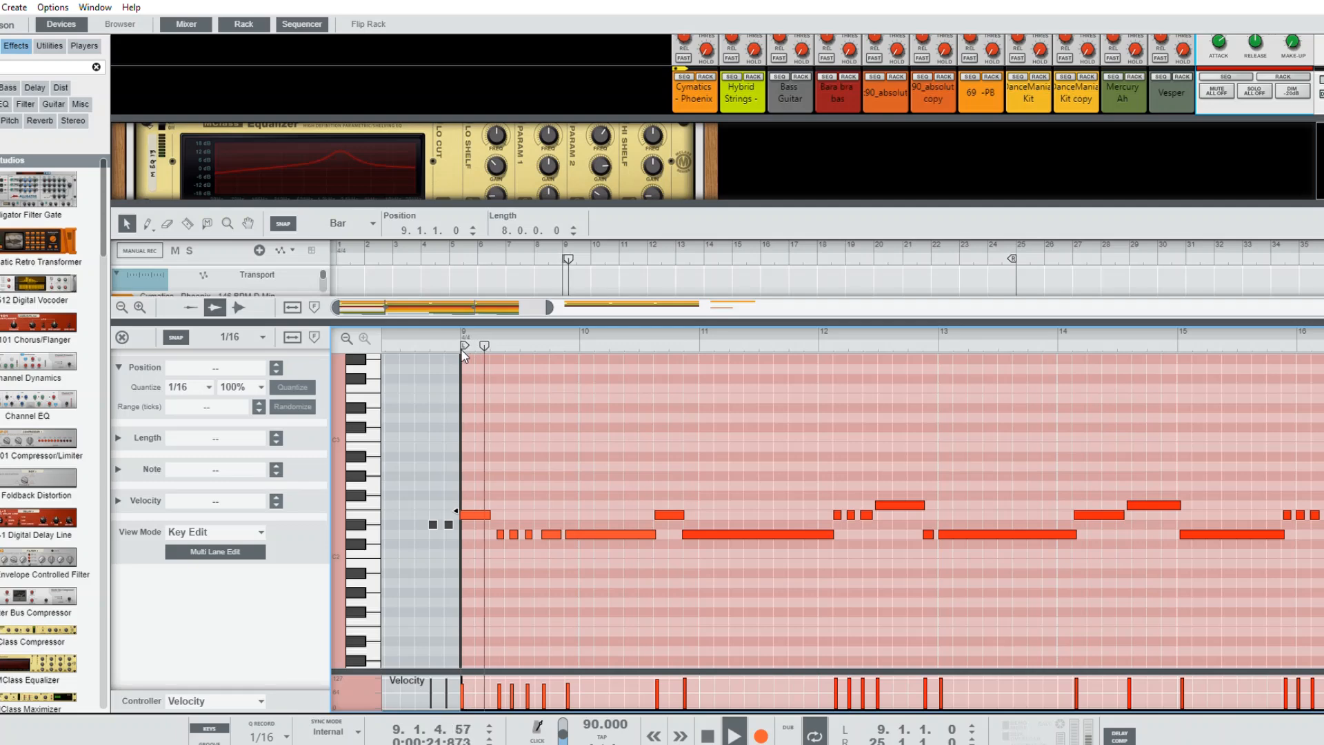
drag(560, 347, 455, 348)
click(122, 337)
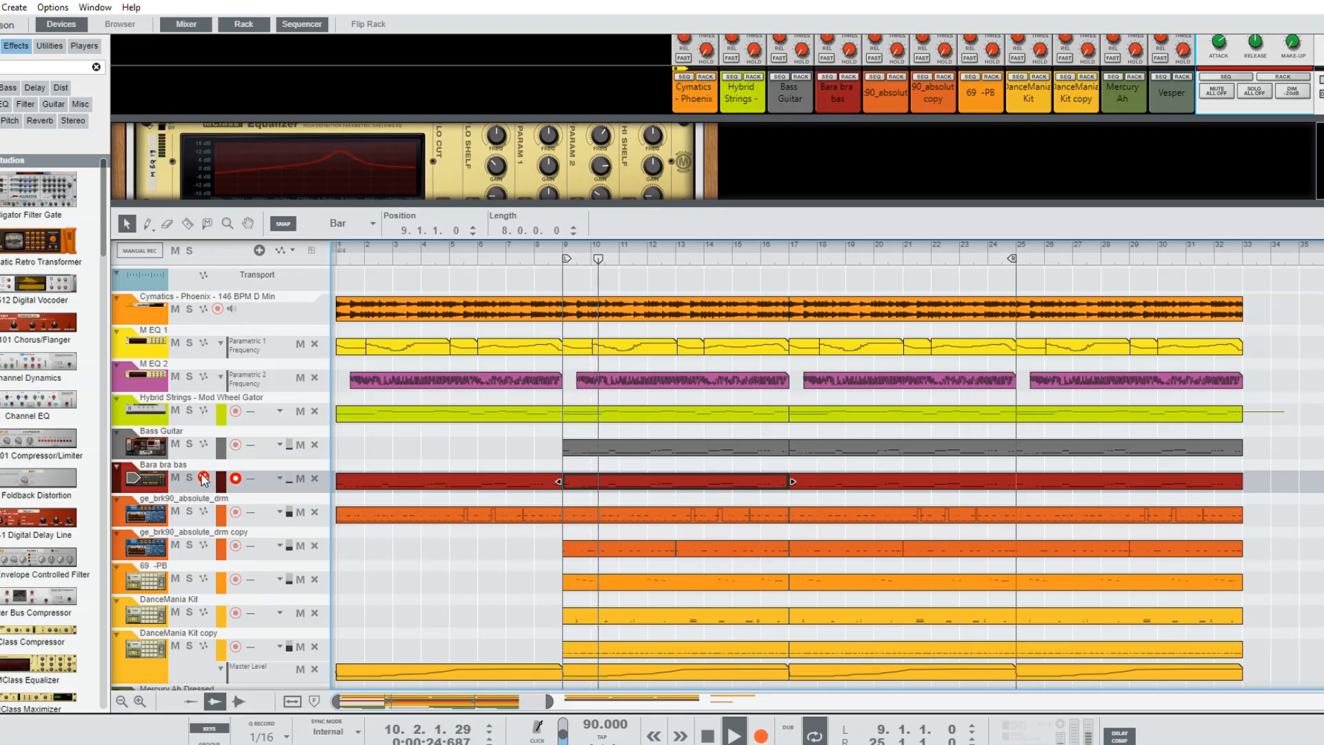
Step: Solo the Bass Guitar track and listen to its clip from bar 9 while viewing its notes
click(189, 443)
click(587, 249)
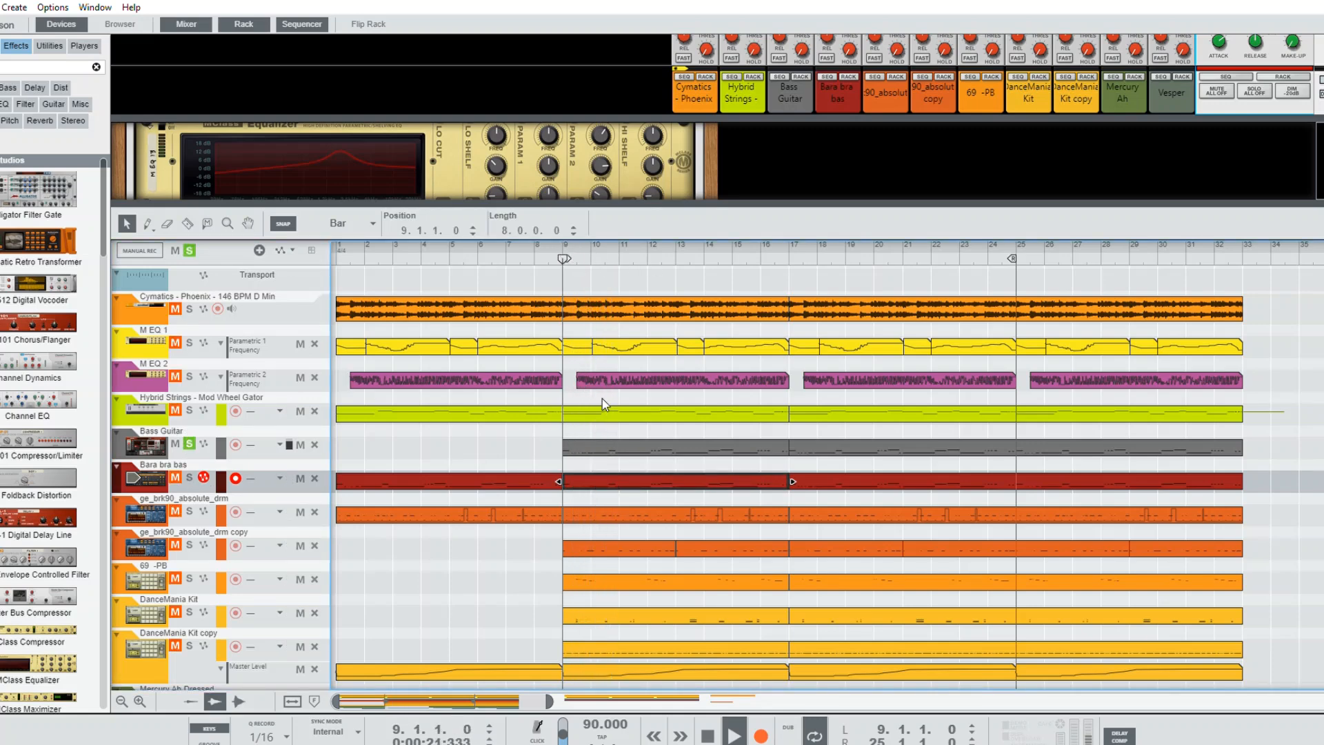
double_click(583, 434)
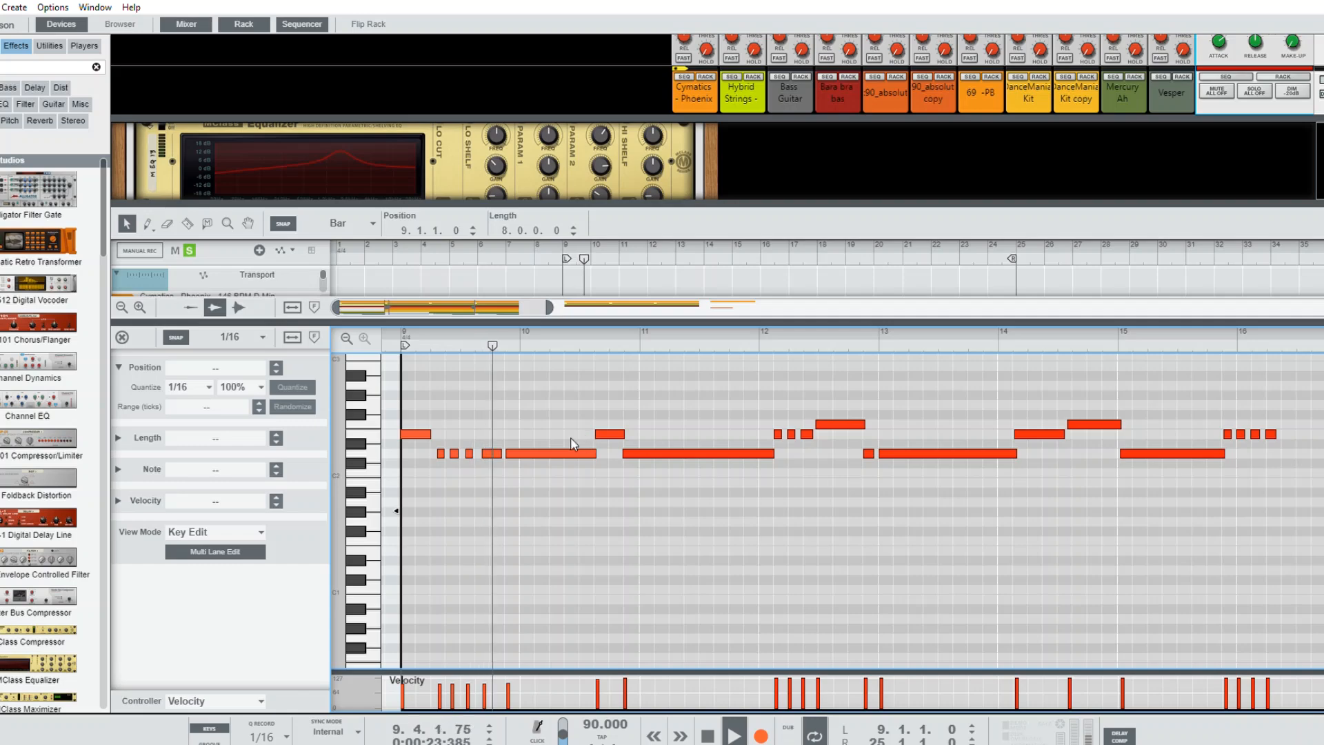
drag(438, 342, 379, 341)
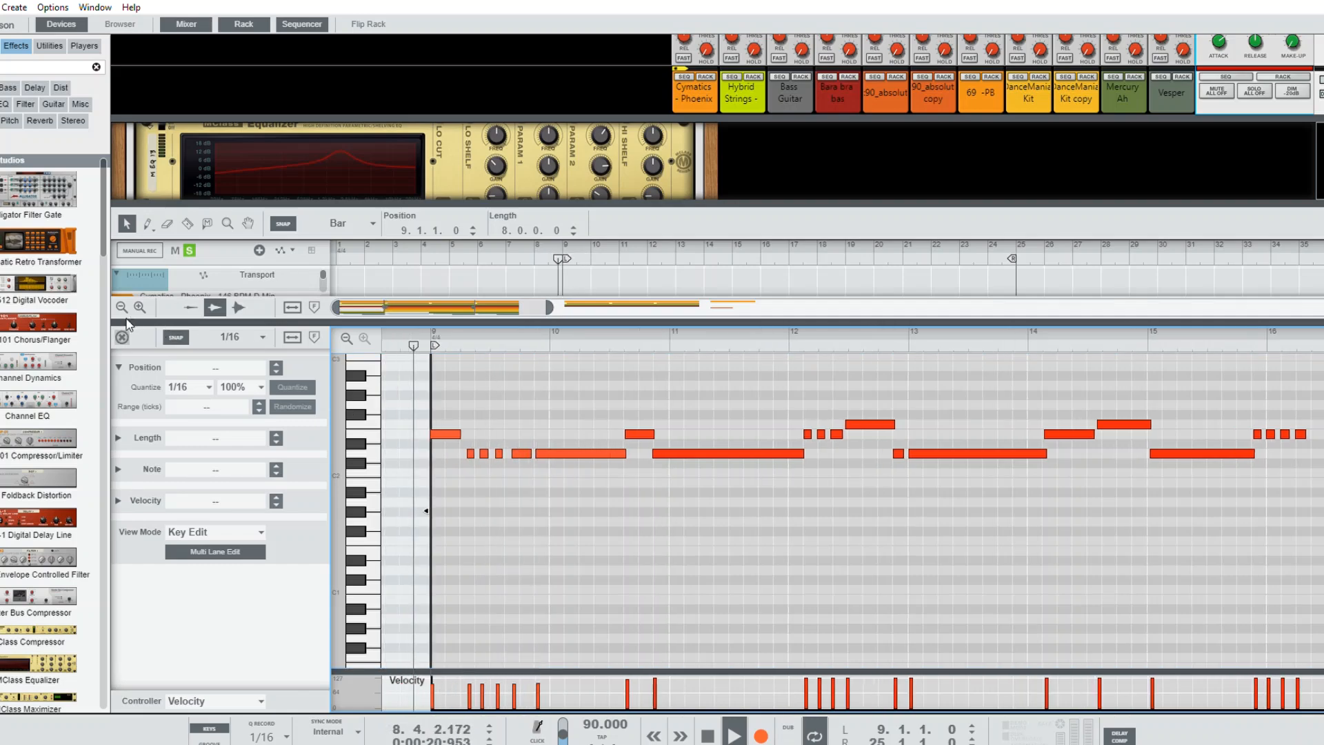
click(122, 337)
Step: Compare the note patterns of the Bara bra bas and Bass Guitar clips that start at bar 9
double_click(583, 464)
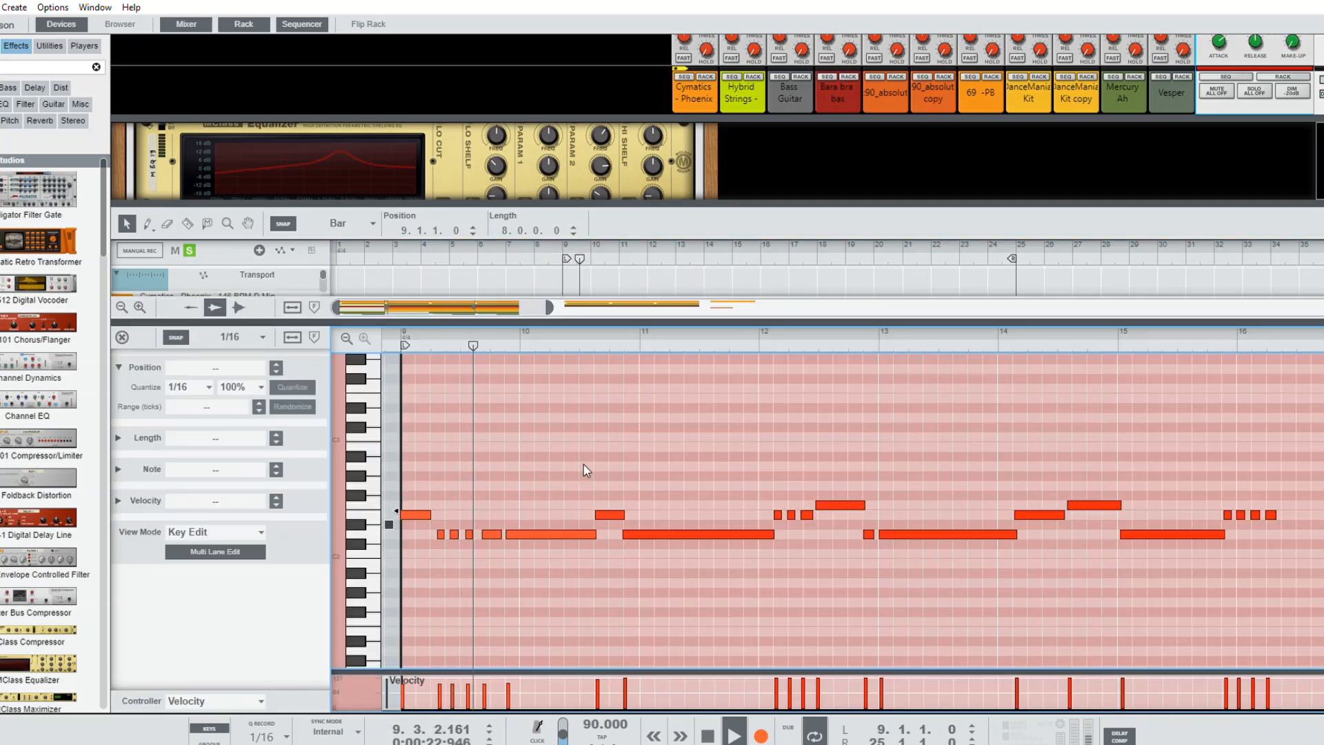
click(122, 337)
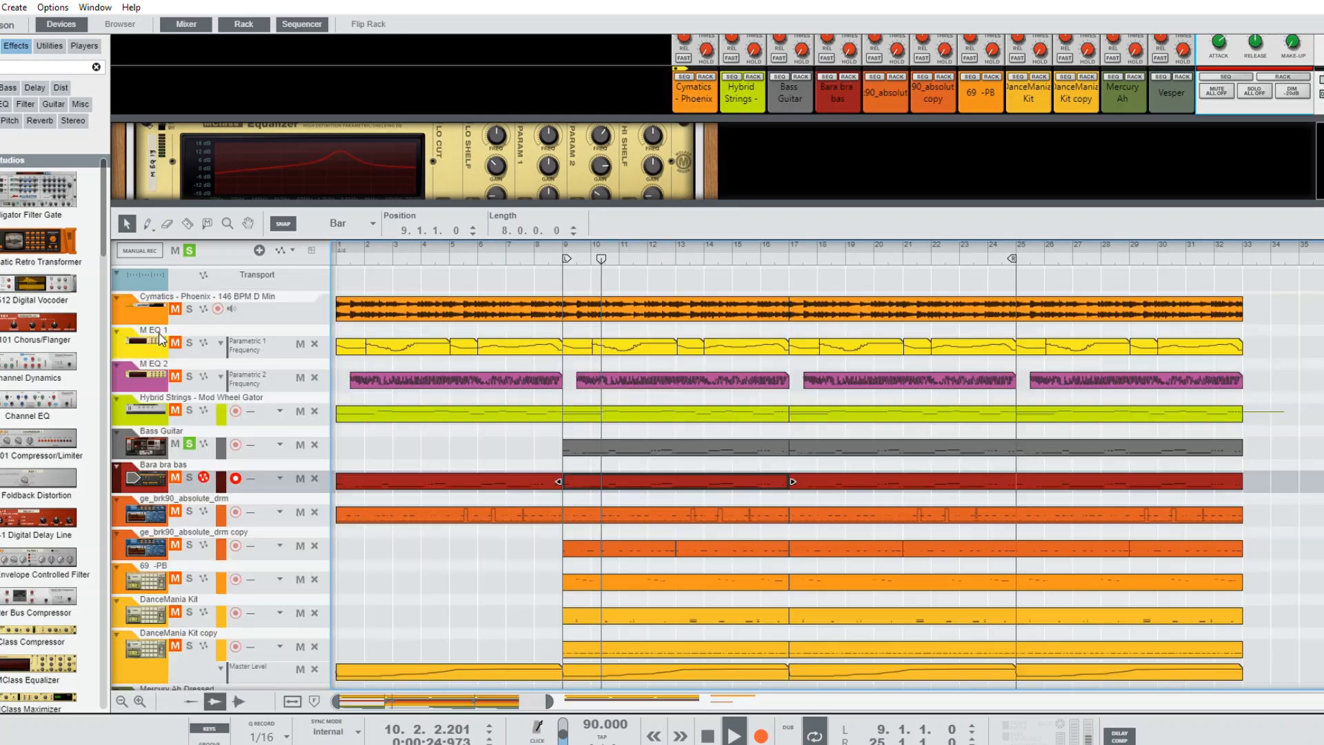
double_click(611, 478)
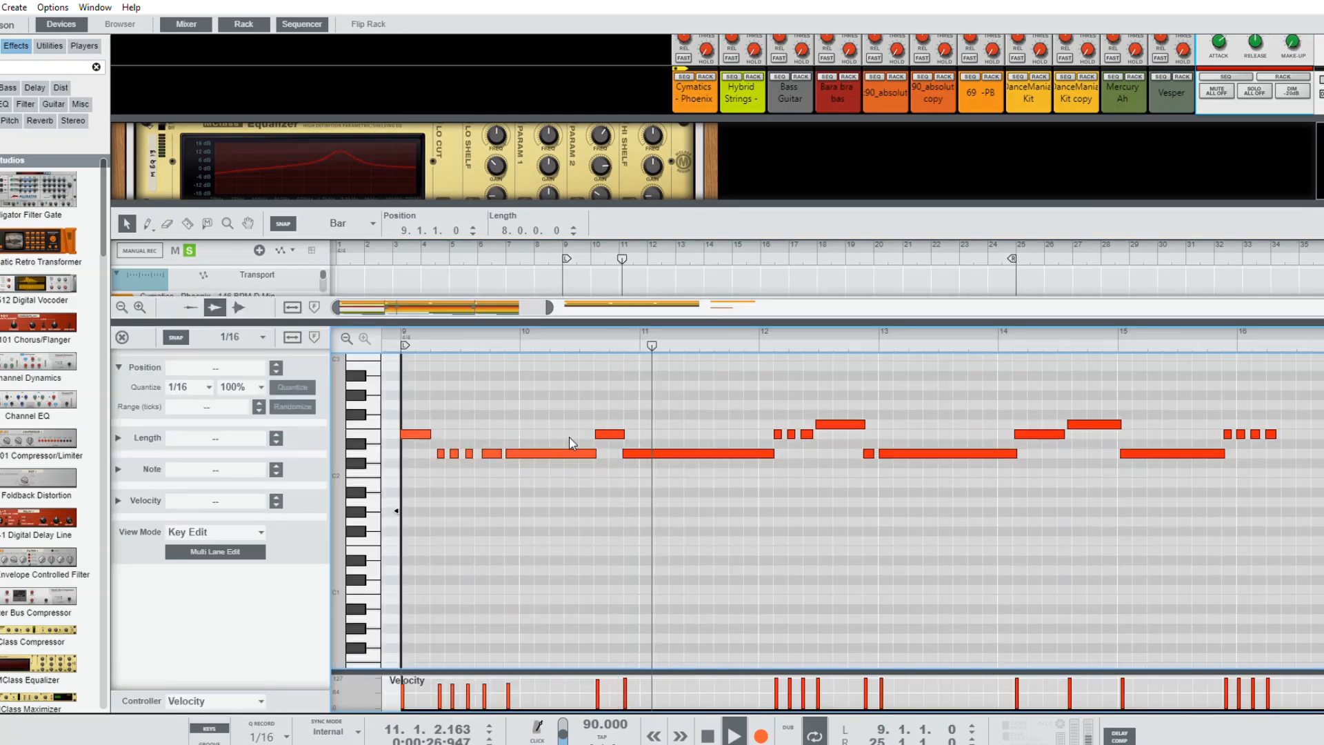
key(ctrl+e)
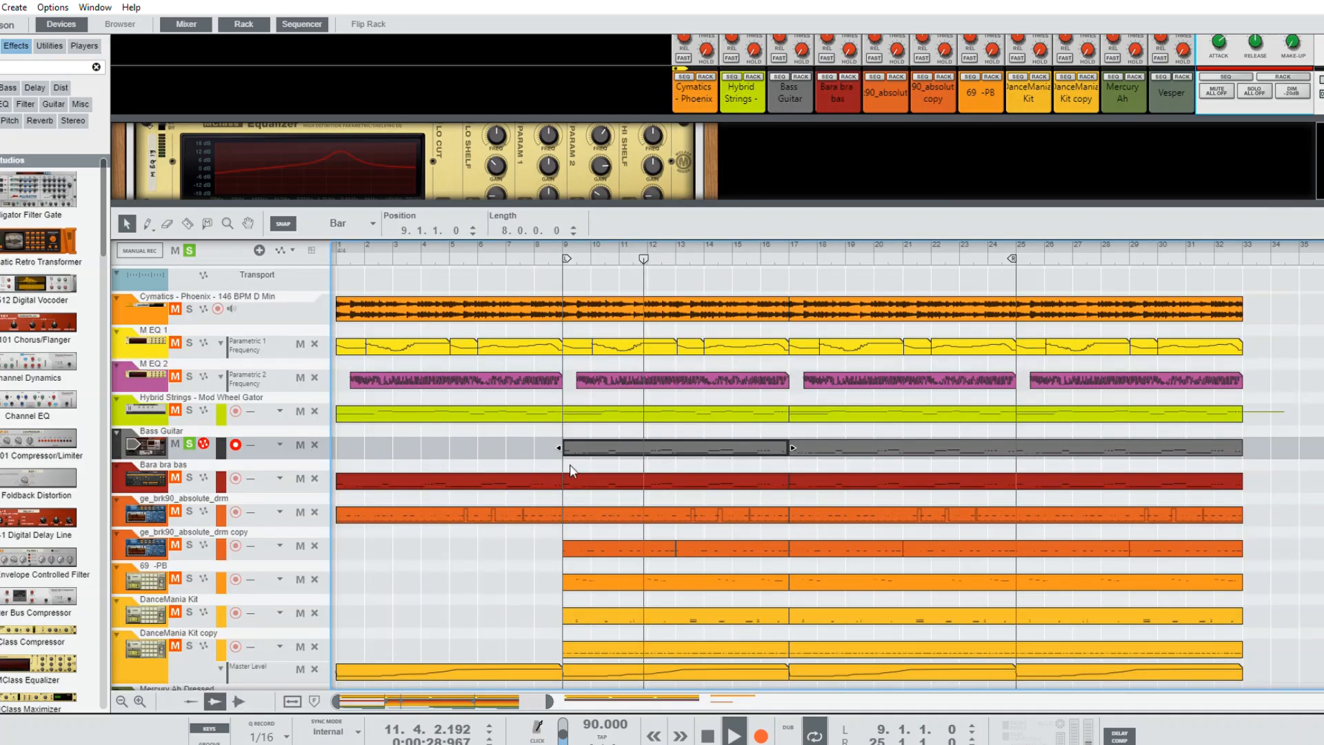
double_click(597, 481)
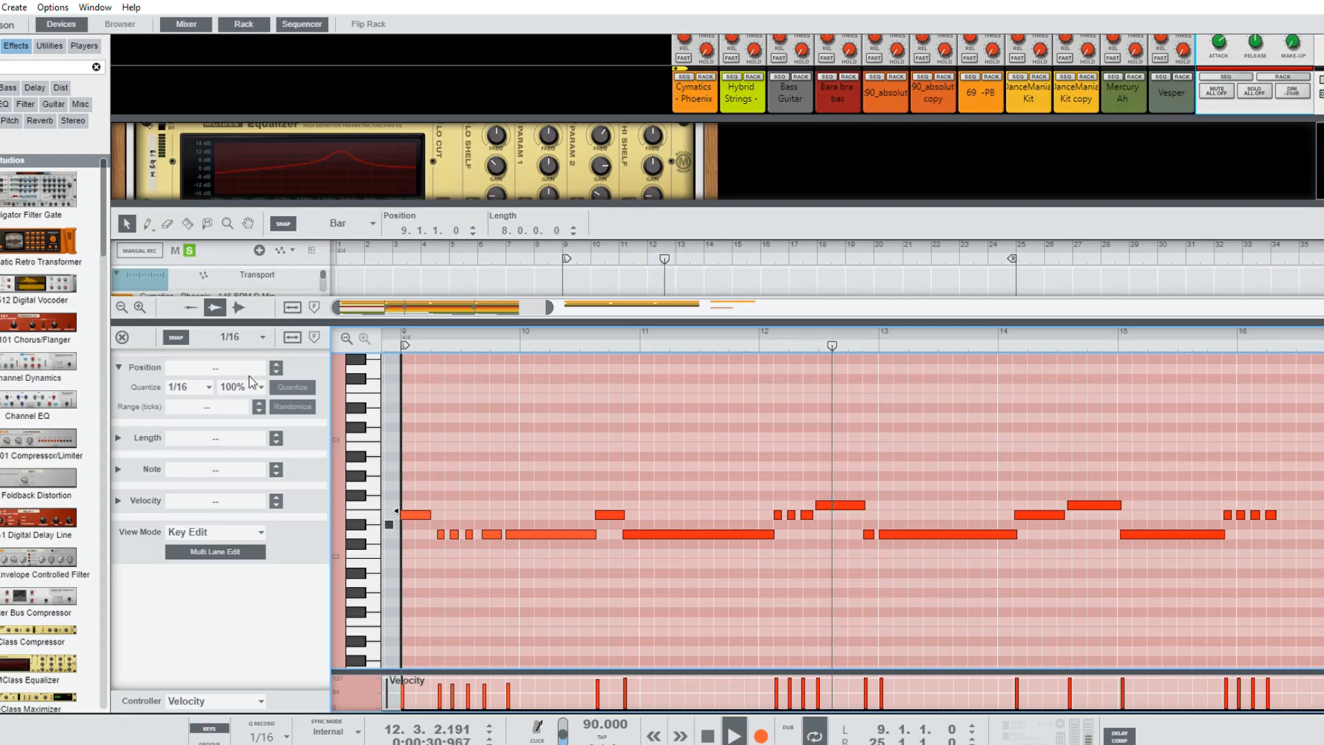
key(ctrl+e)
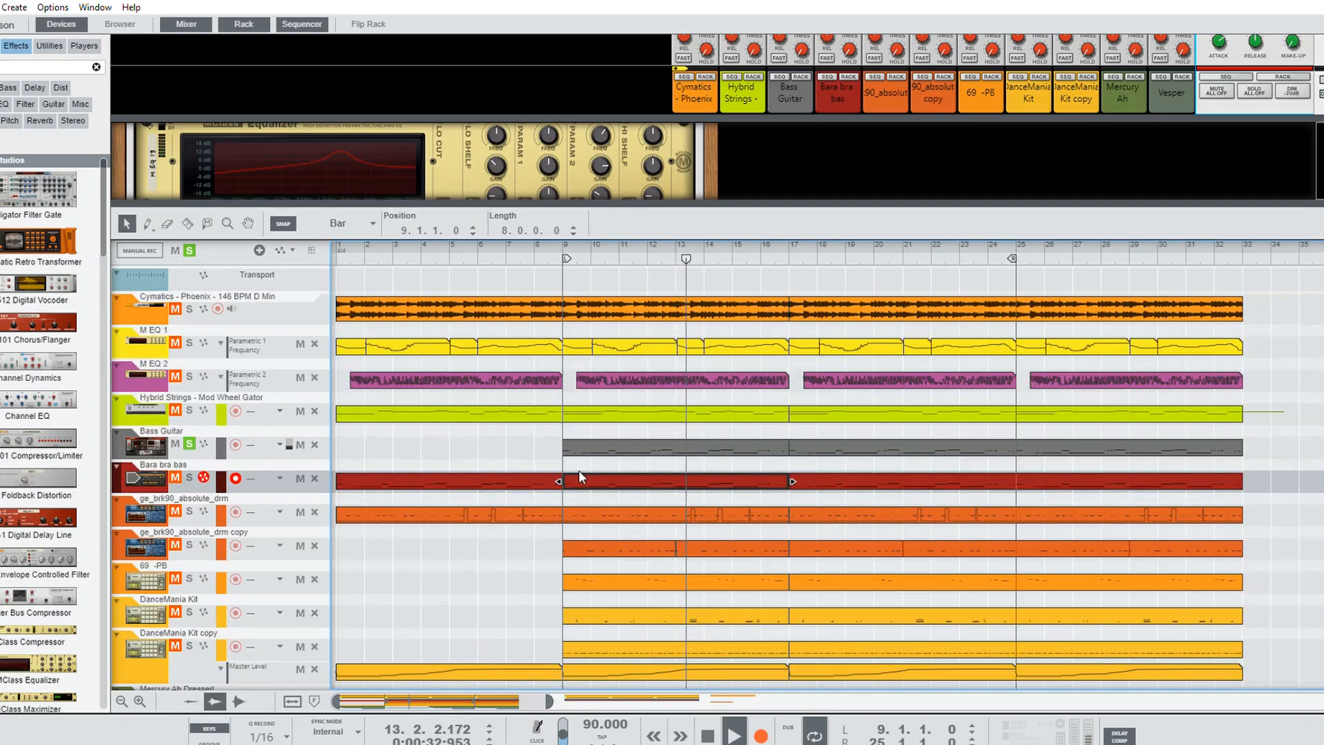
Step: Recheck the pitches in the bar 9 clips of Bara bra bas and Bass Guitar by viewing them alternately
double_click(581, 477)
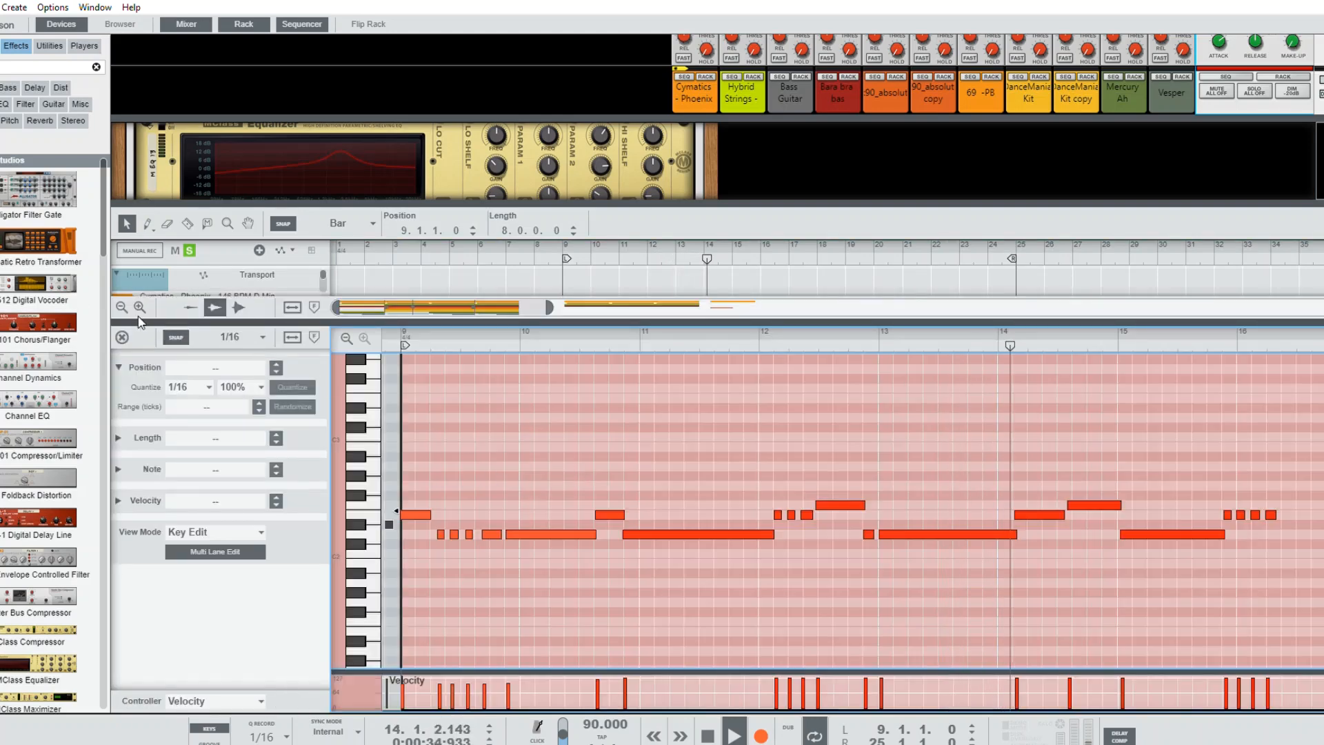
key(ctrl+e)
key(ctrl+e)
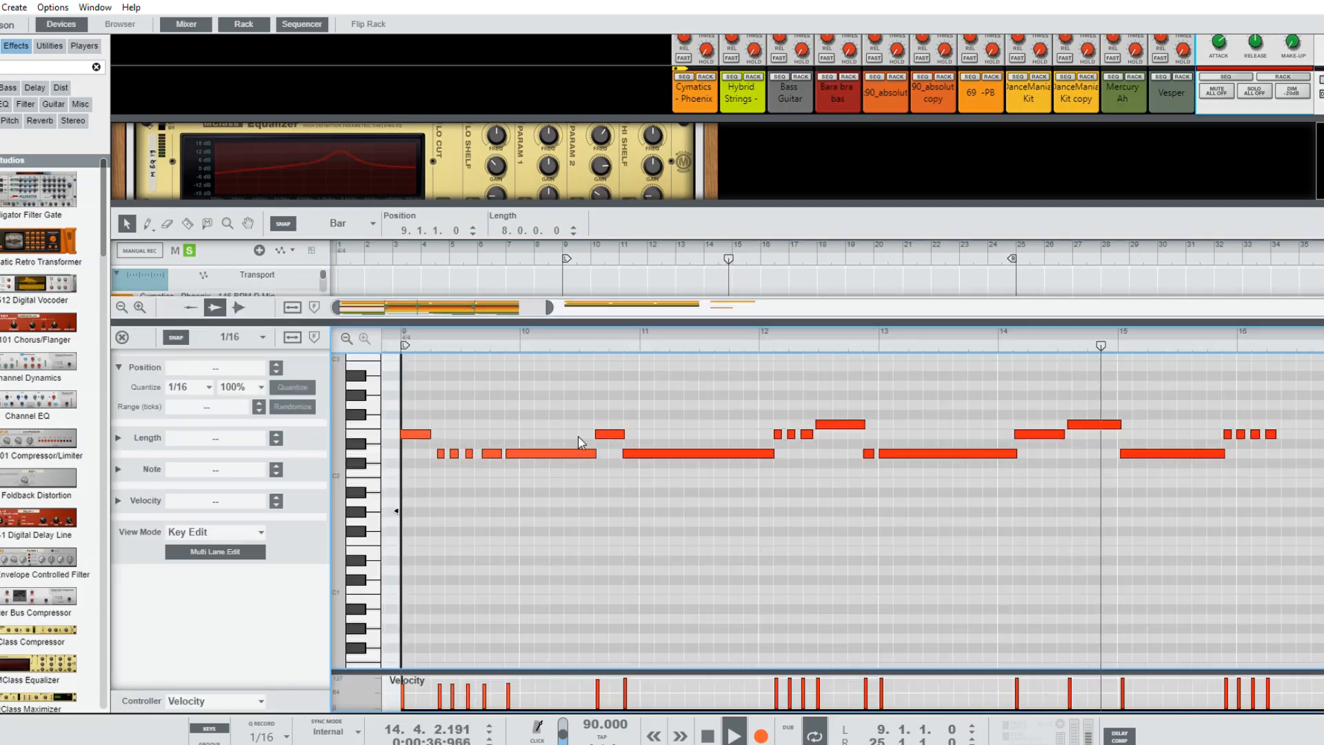
click(122, 335)
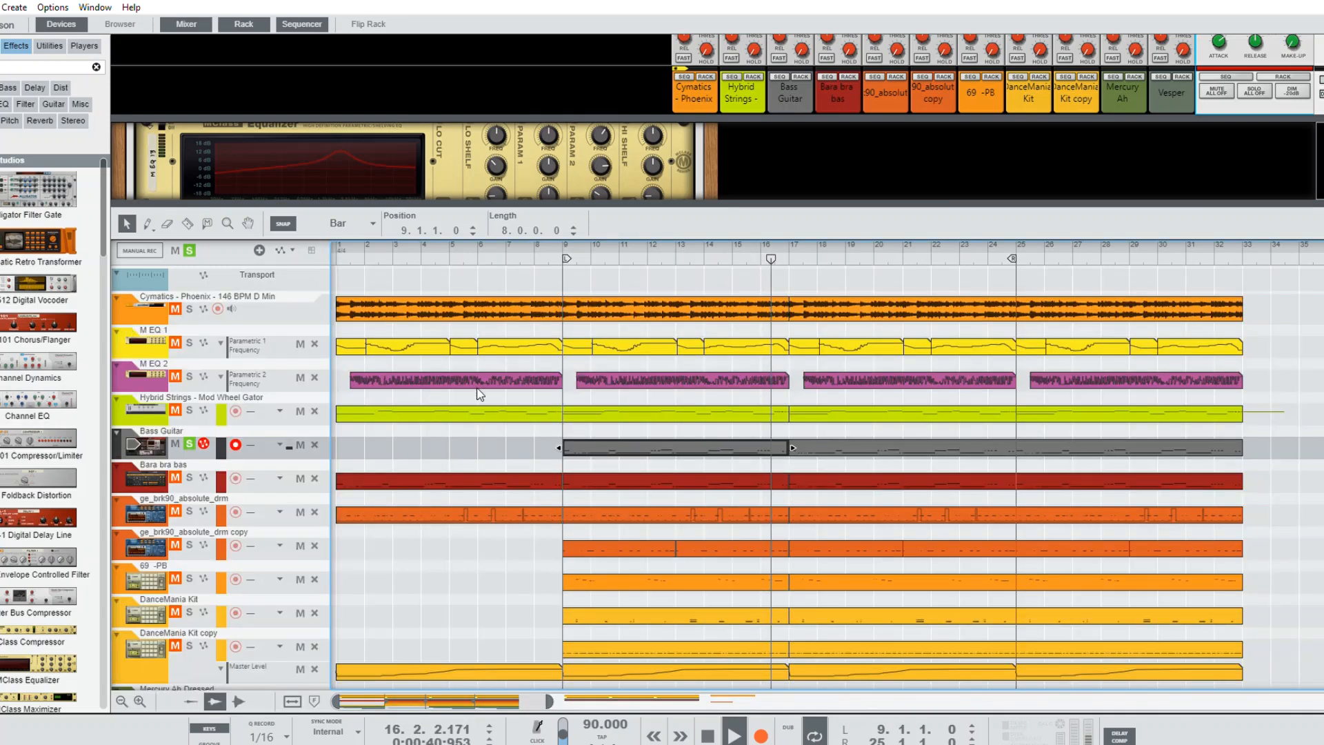
key(ctrl+e)
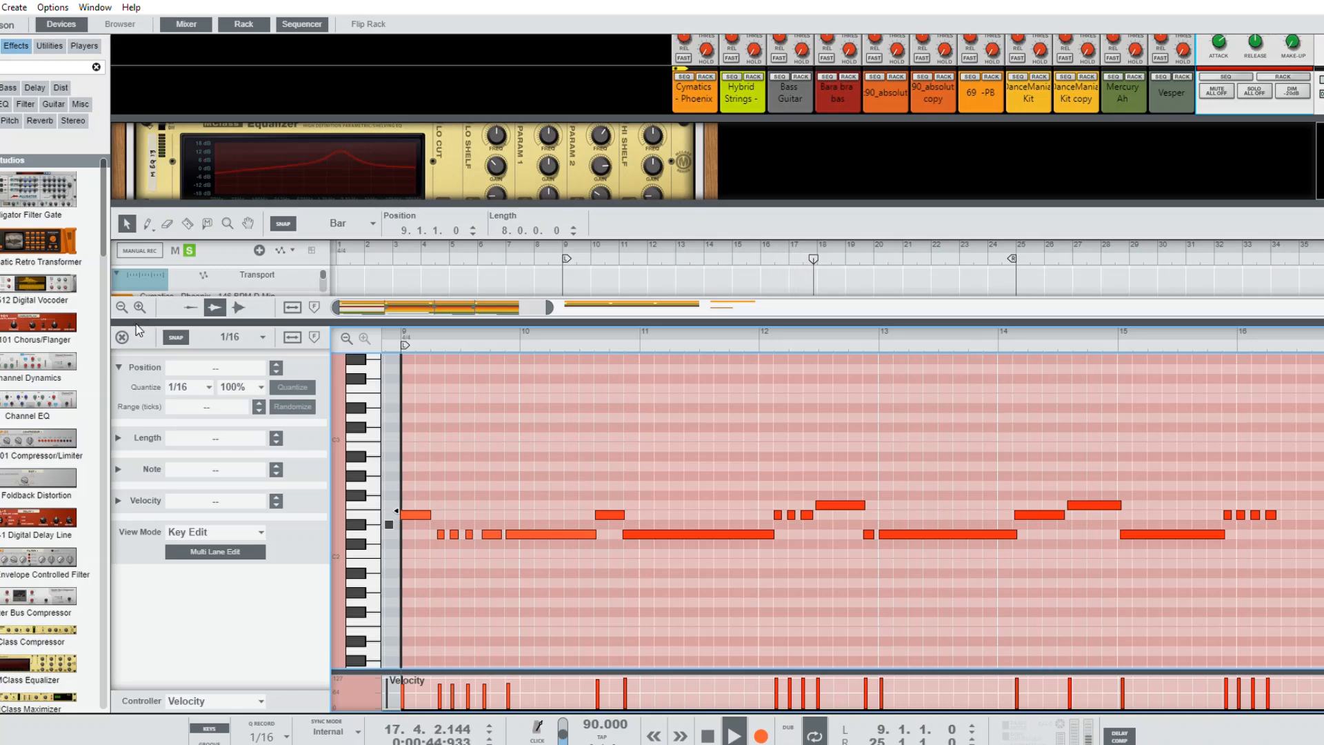
click(121, 335)
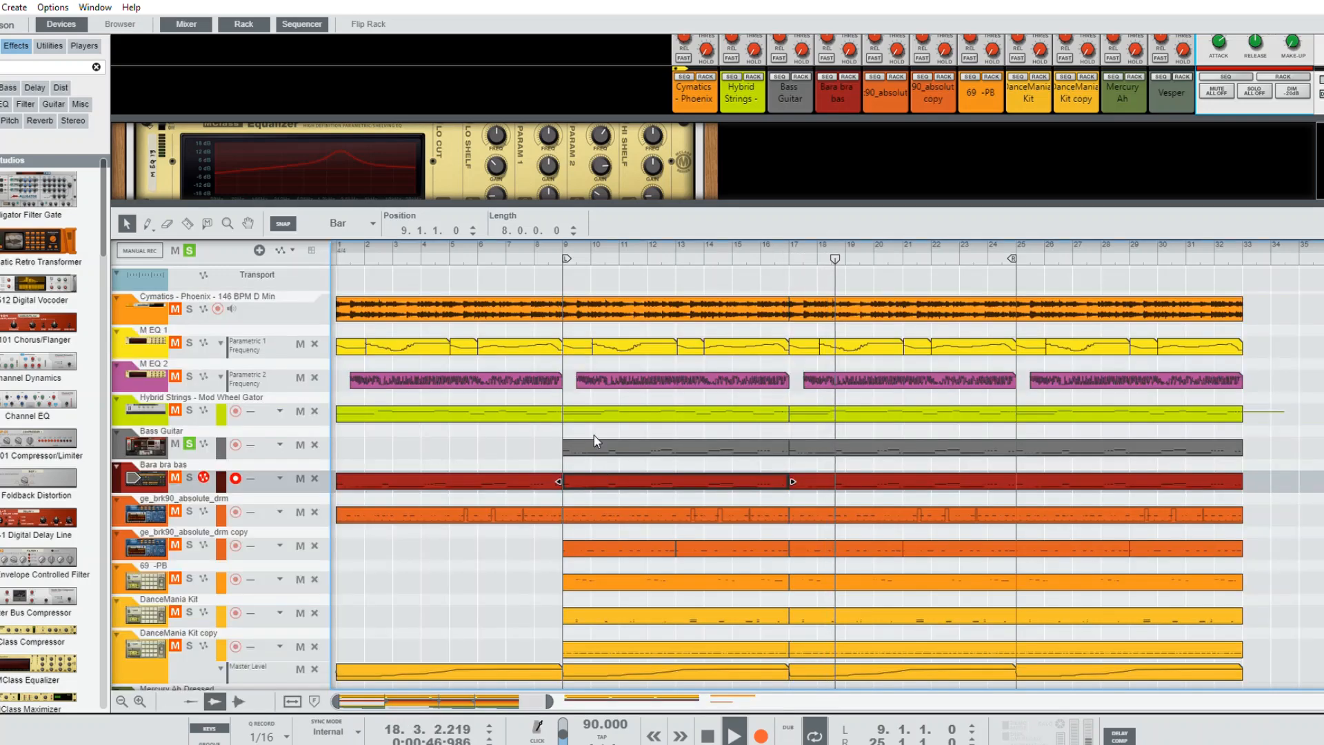
key(ctrl+e)
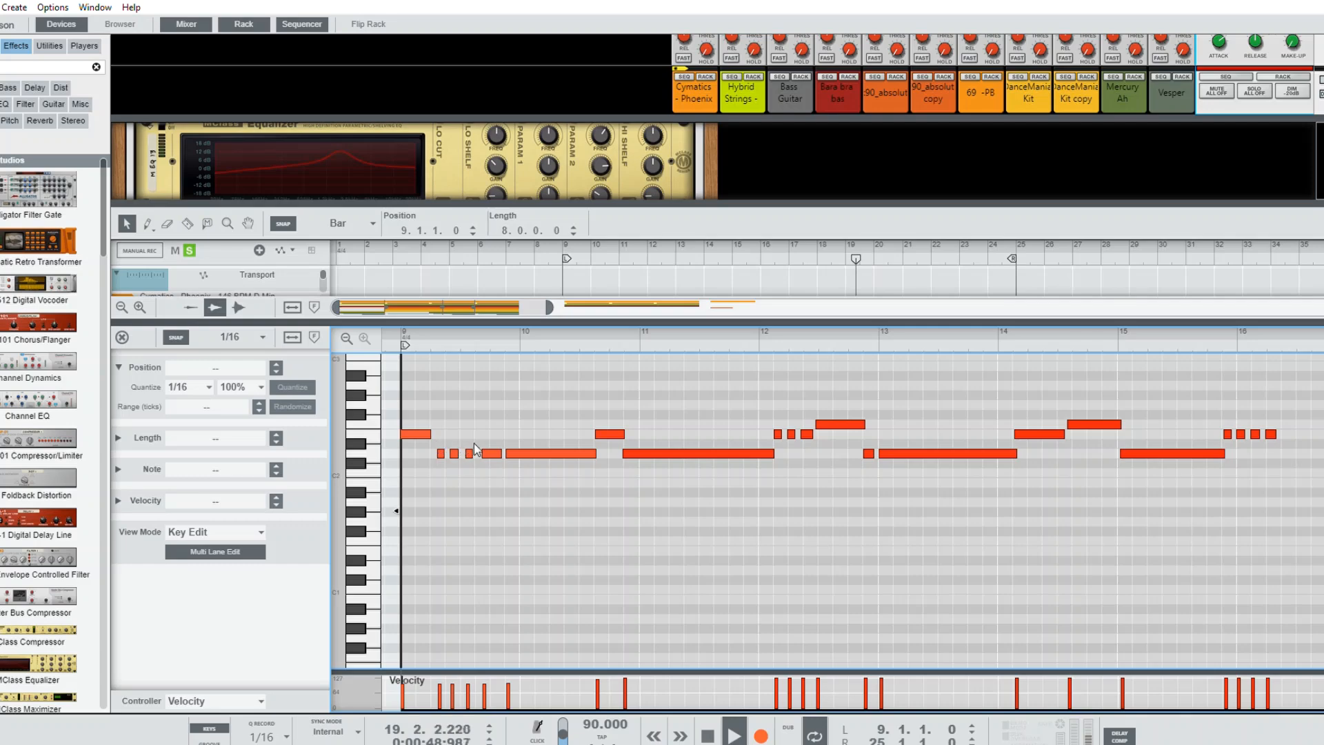
click(122, 336)
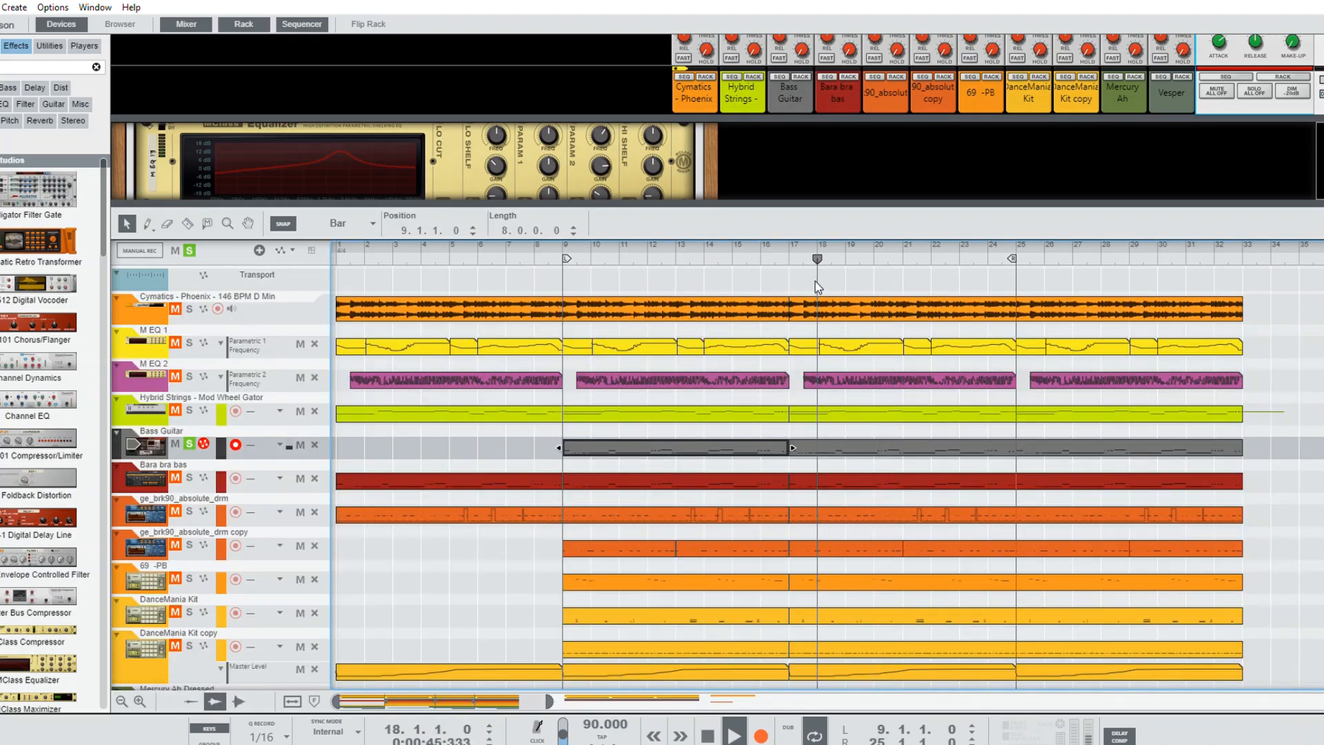
Step: Inspect the Bass Guitar clip at bar 17 against the Bara bra bas clip at bar 9
double_click(811, 444)
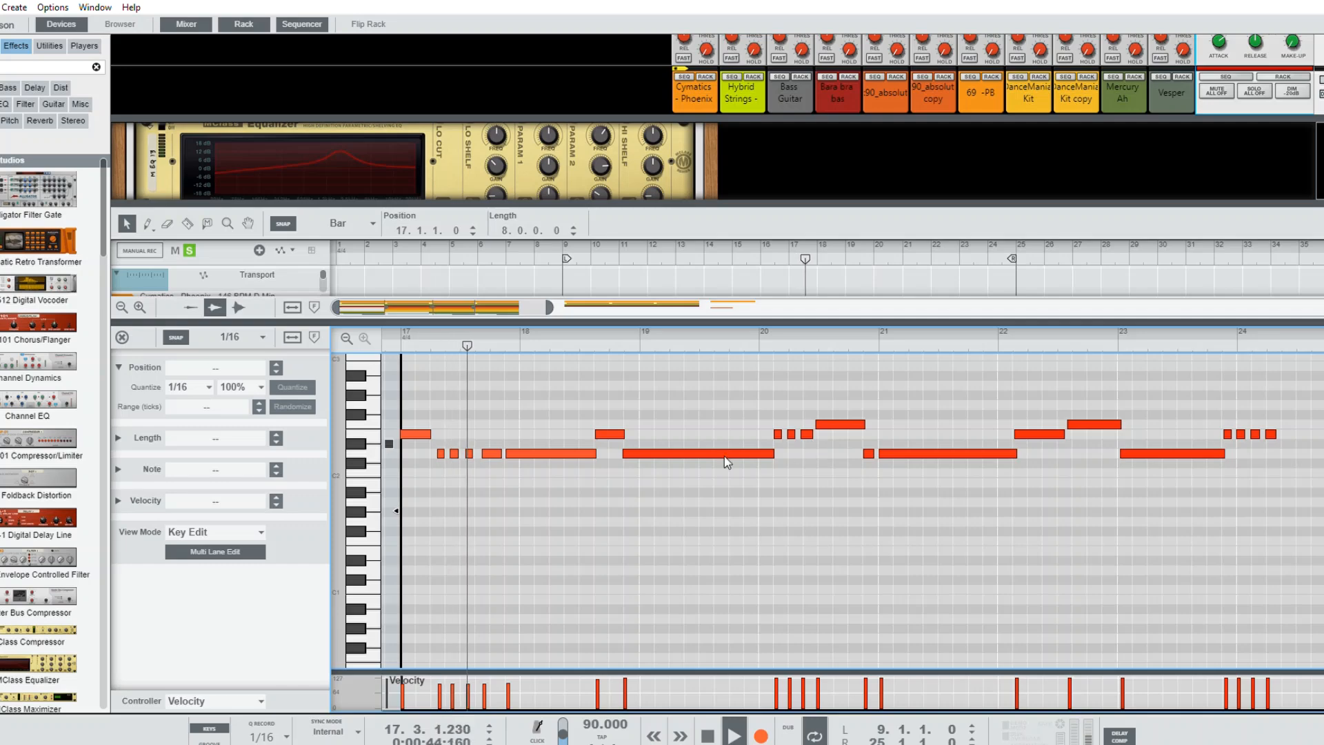
click(122, 337)
double_click(631, 469)
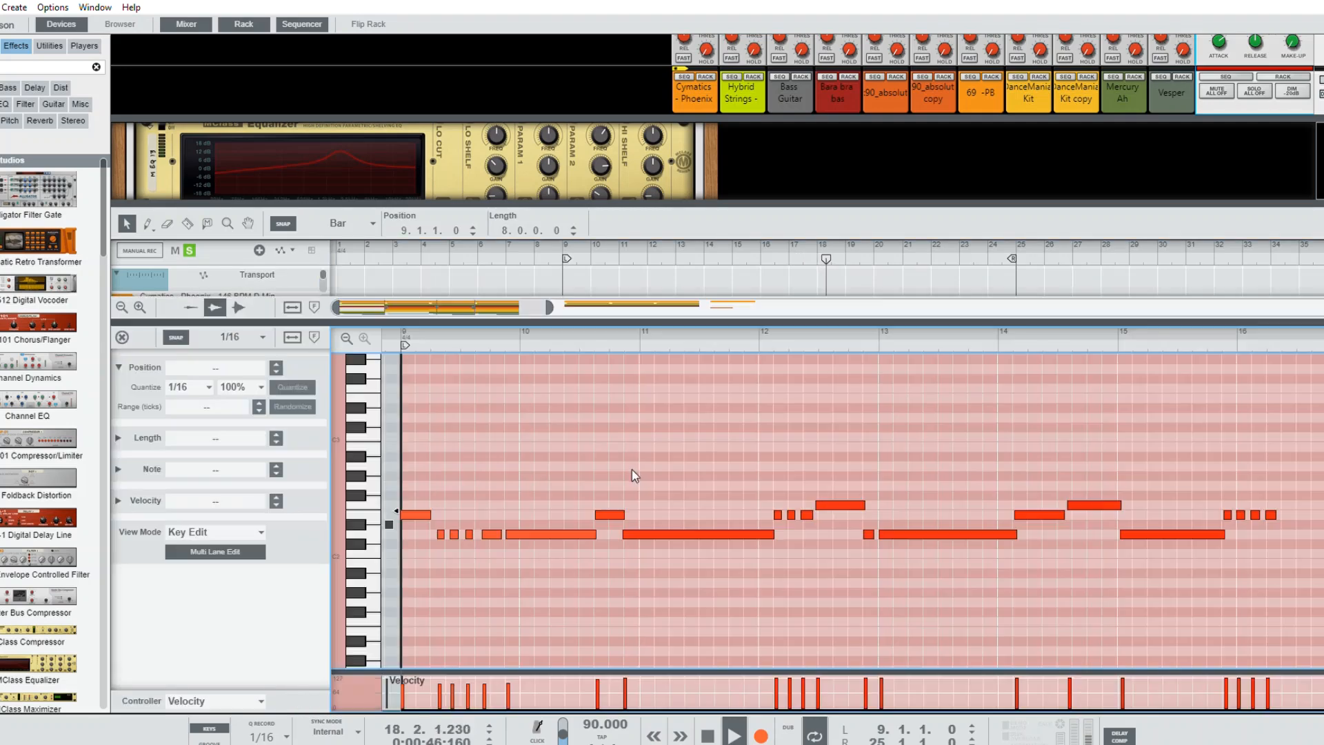
click(122, 337)
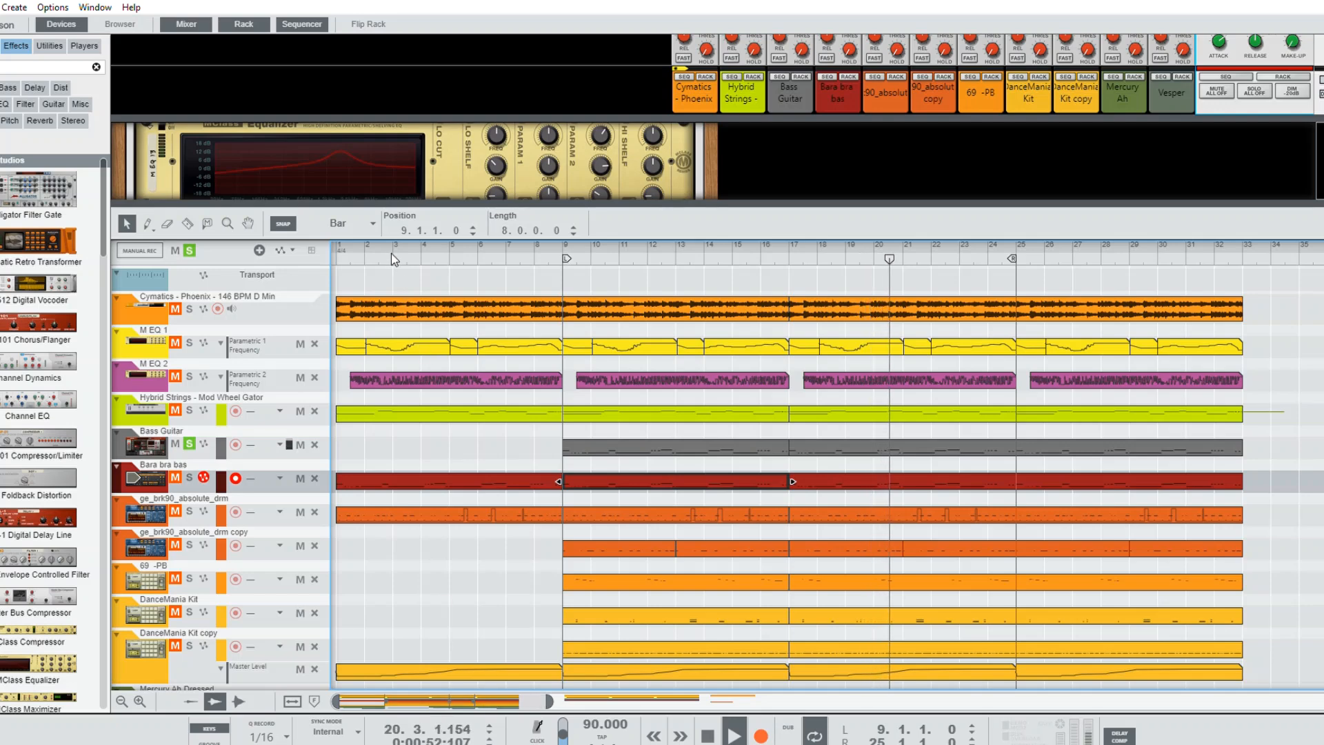
Step: Move playback to bar 1 and examine the notes of the first Bara bra bas clip
click(338, 250)
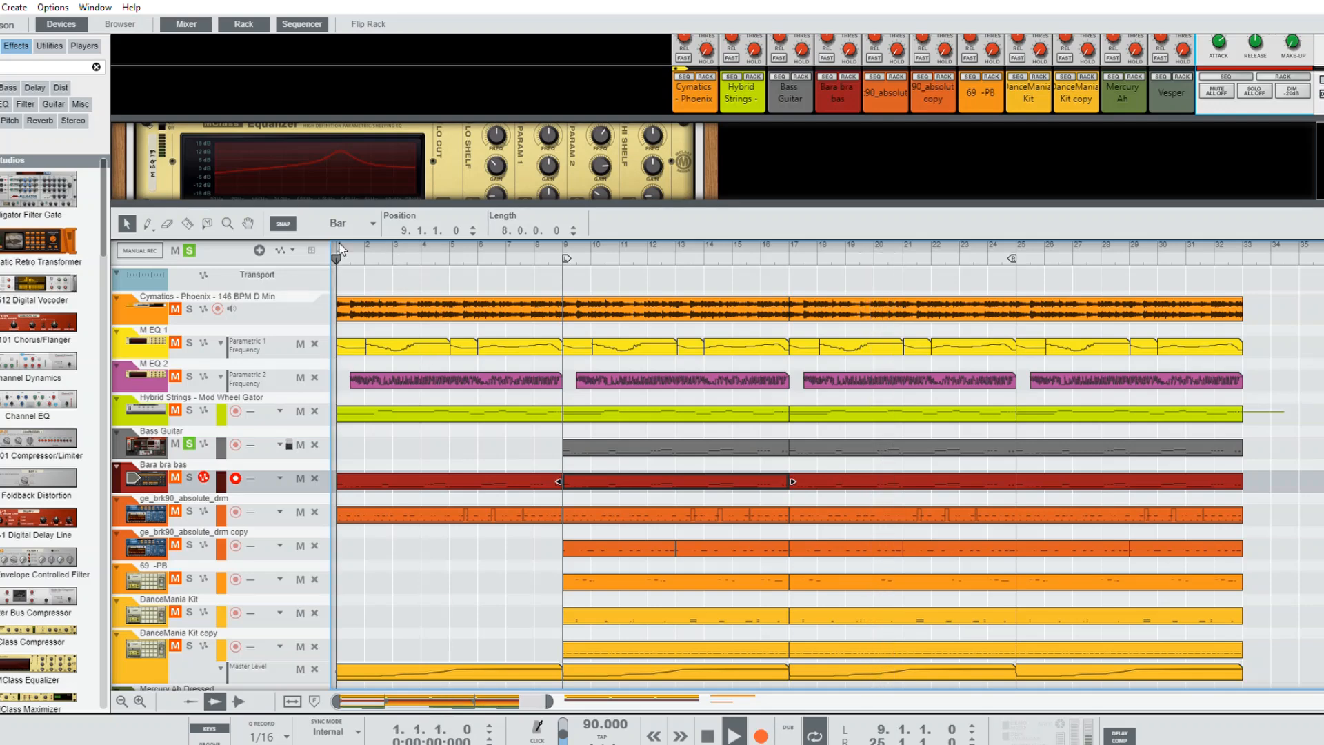
double_click(354, 468)
click(380, 337)
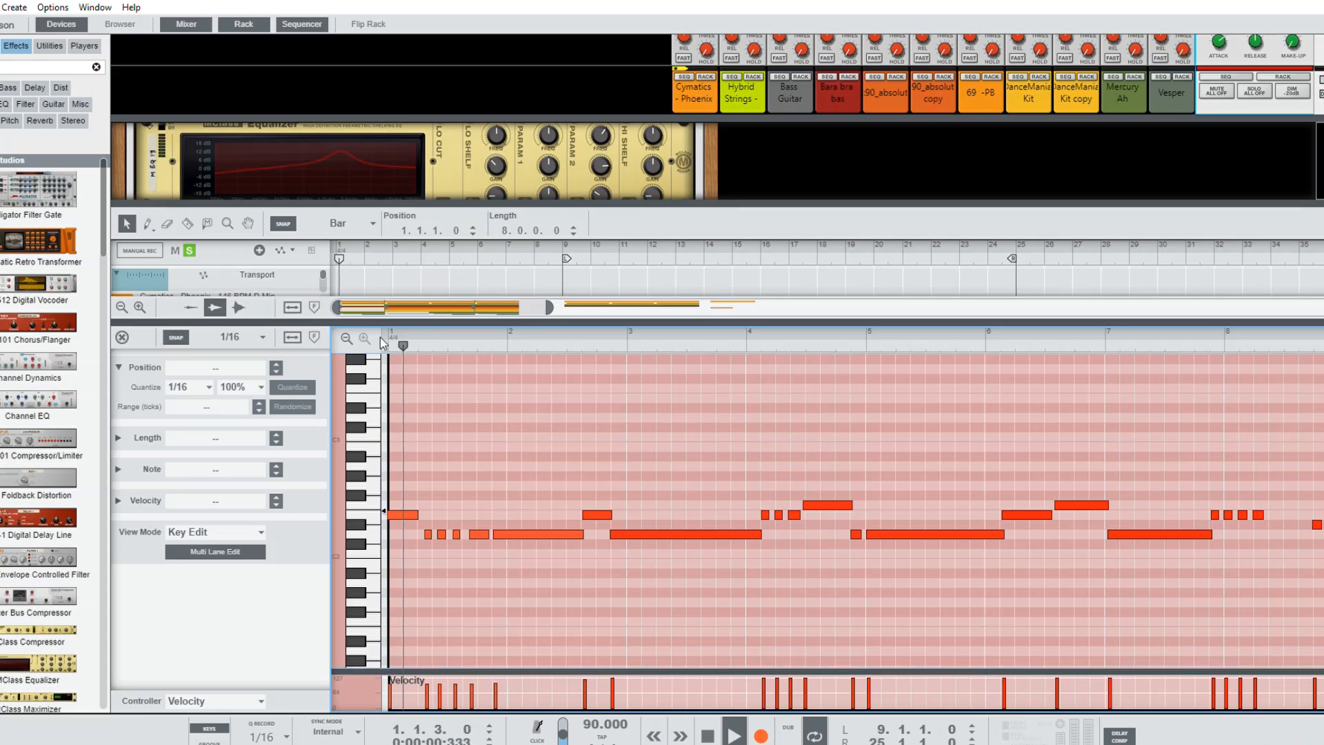
click(122, 336)
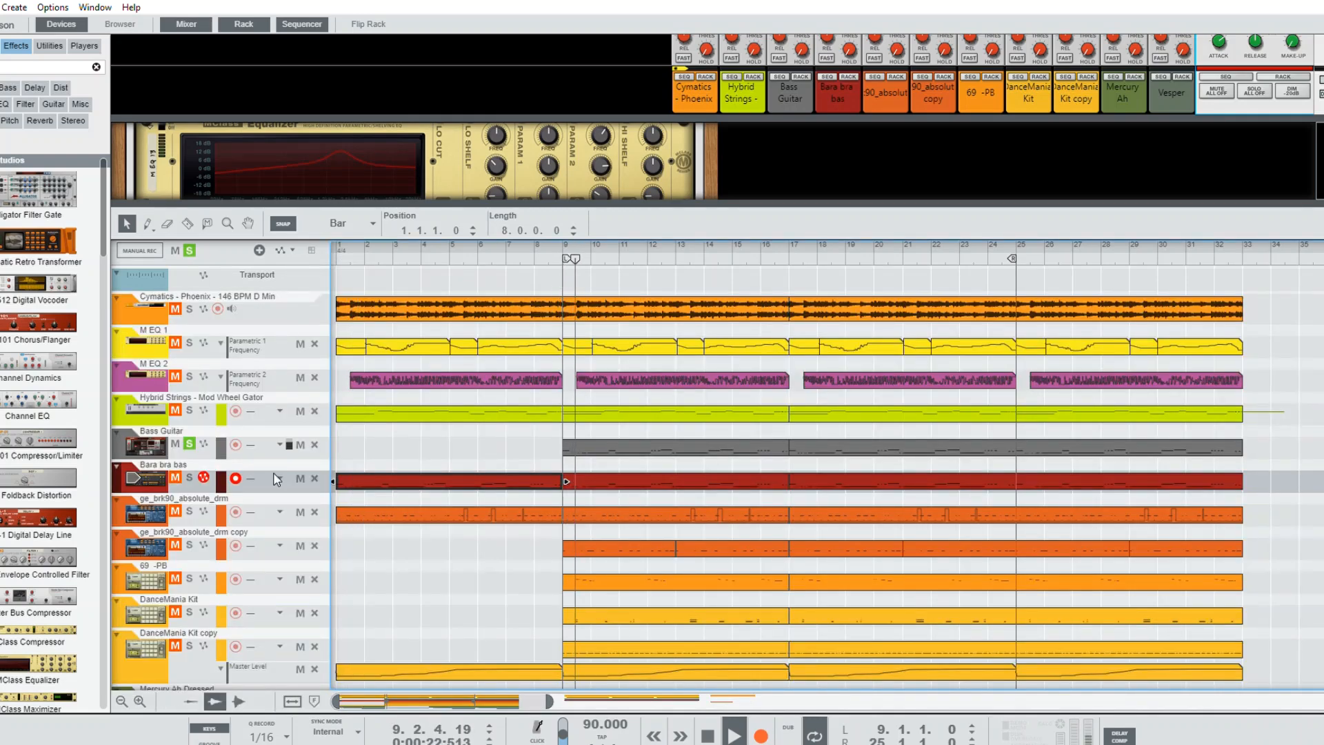
Step: Reset all solos and solo Bass Guitar, 69 -PB, both DanceMania Kit tracks and both ge_brk90_absolute_drm tracks
click(189, 250)
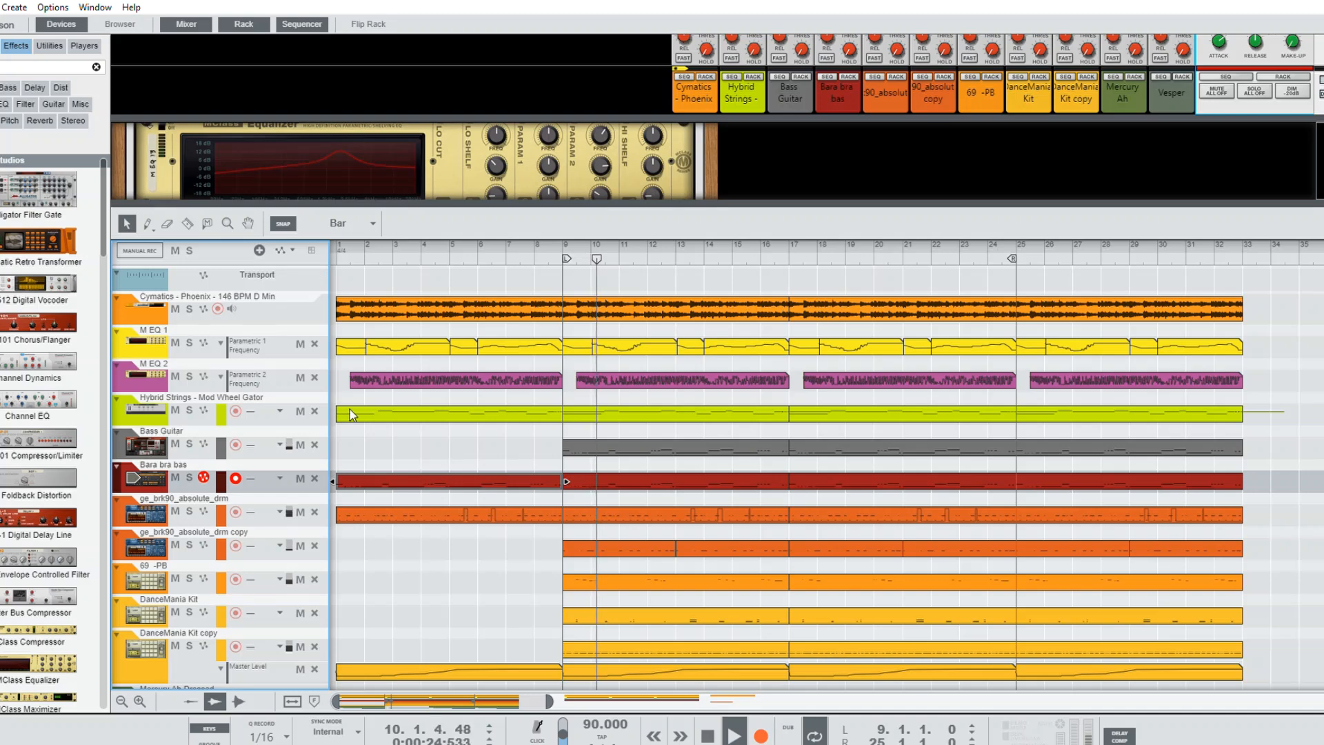
click(187, 443)
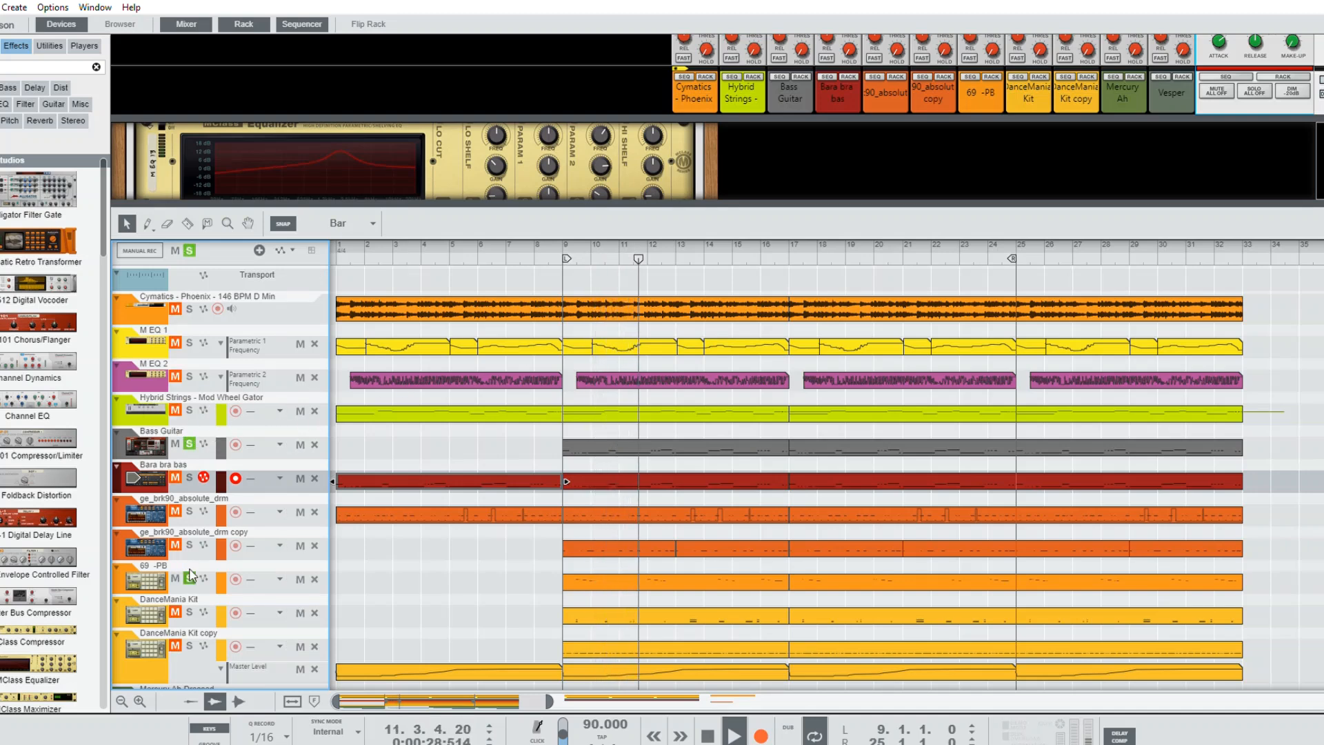
click(189, 611)
click(189, 645)
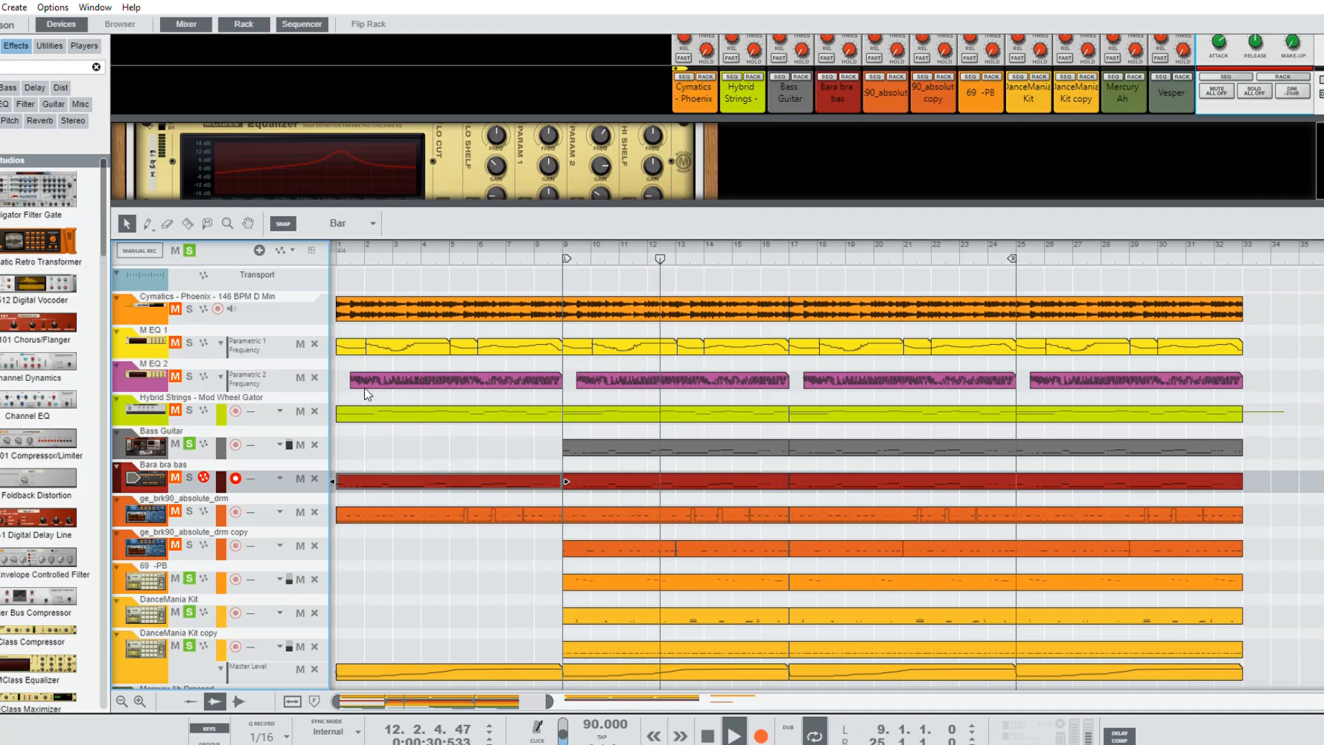
click(189, 511)
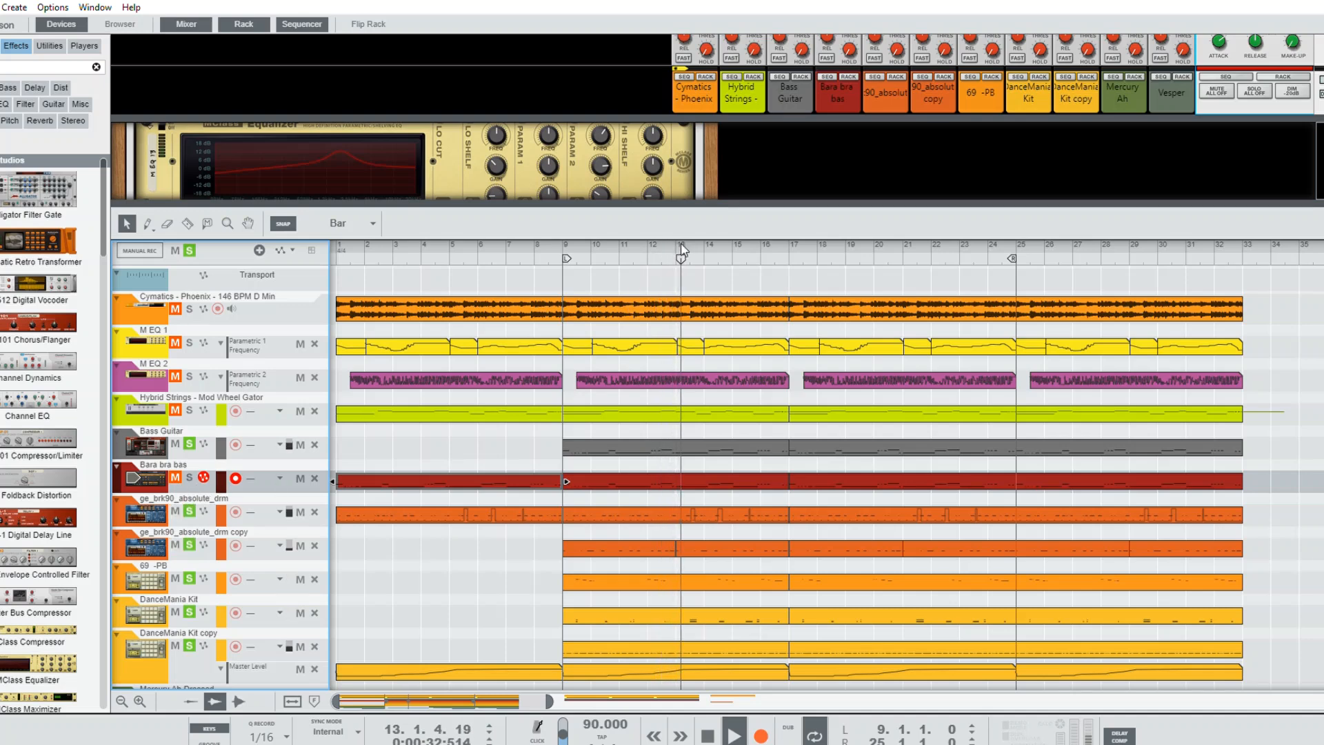
Step: Open the Bass Guitar clip at bar 9 and replay its notes from the clip's start
drag(682, 251, 576, 266)
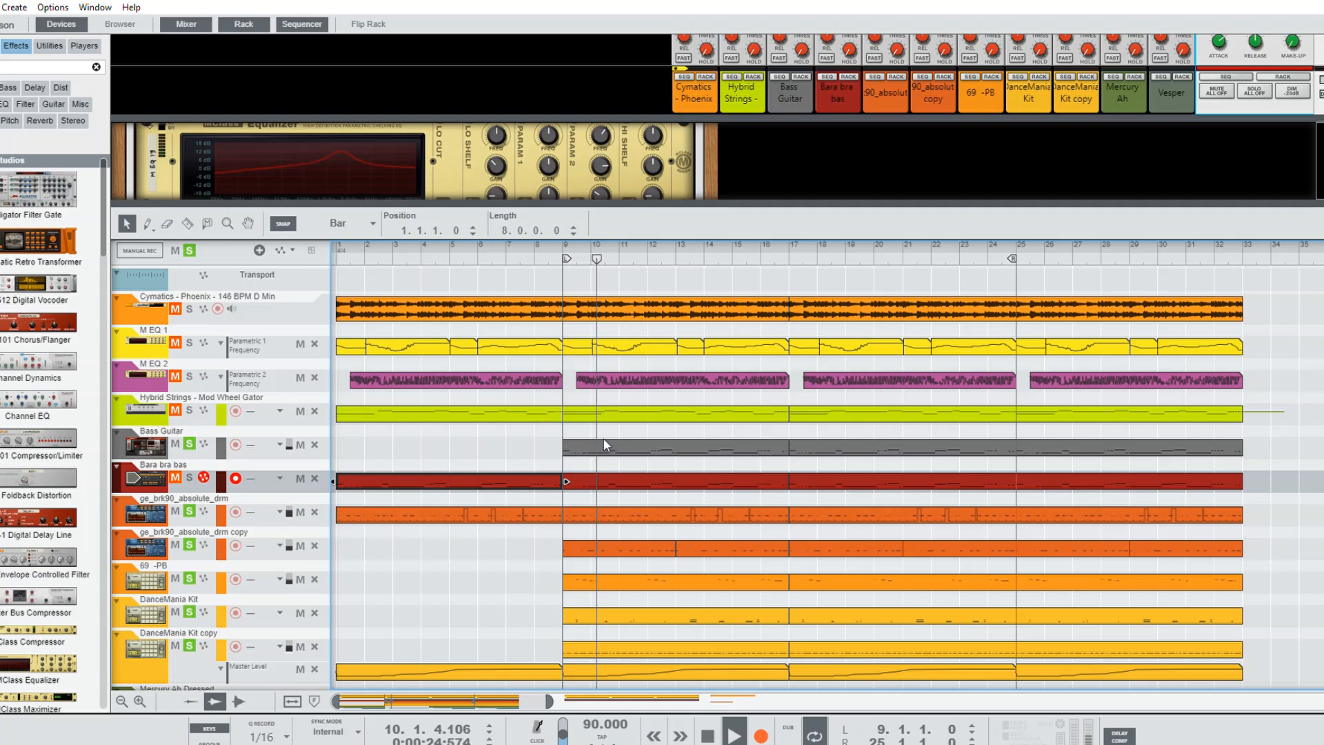
double_click(586, 445)
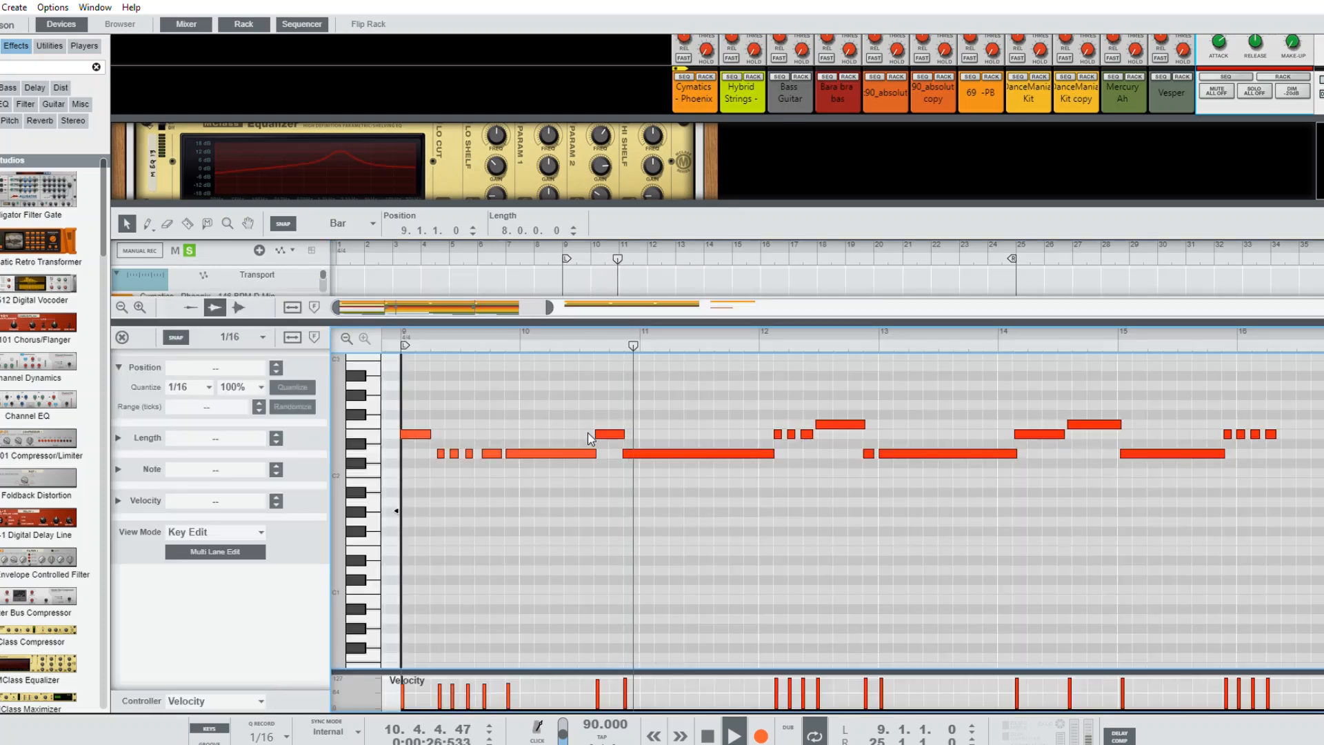
drag(668, 335, 394, 355)
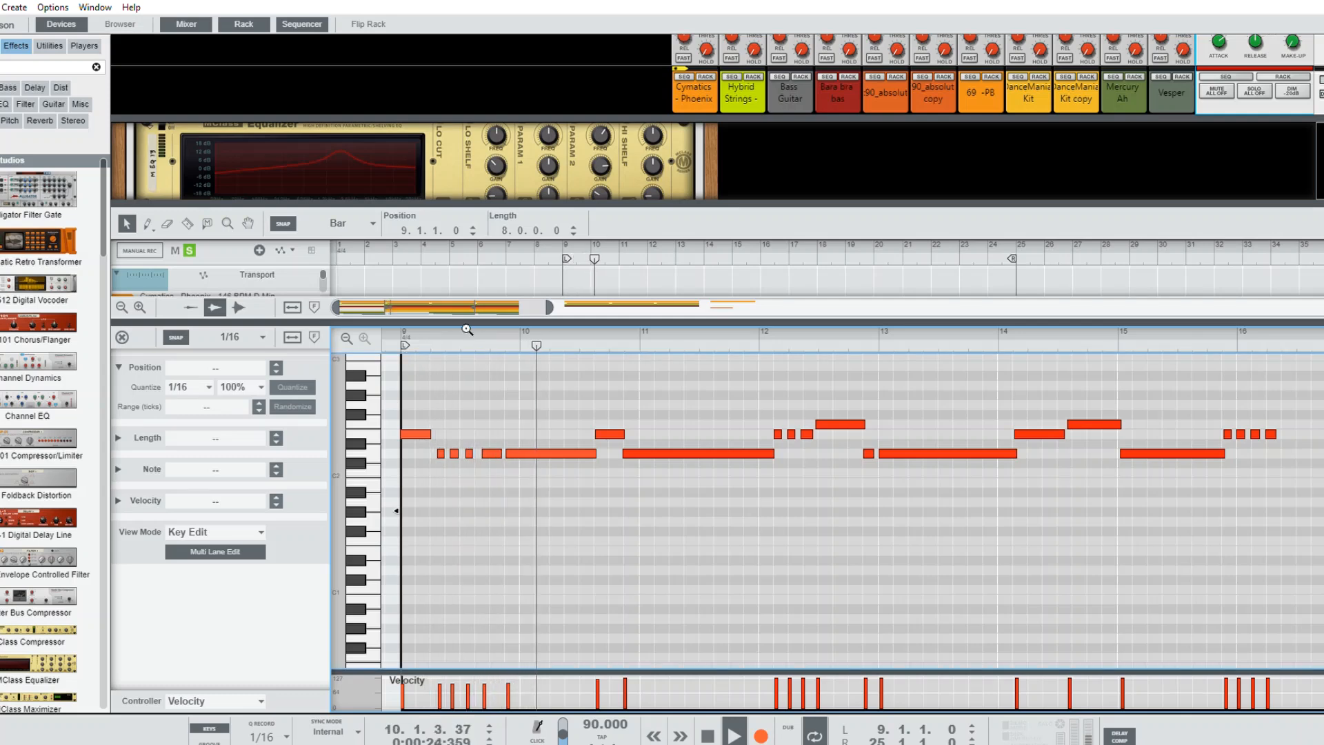
drag(457, 328, 395, 338)
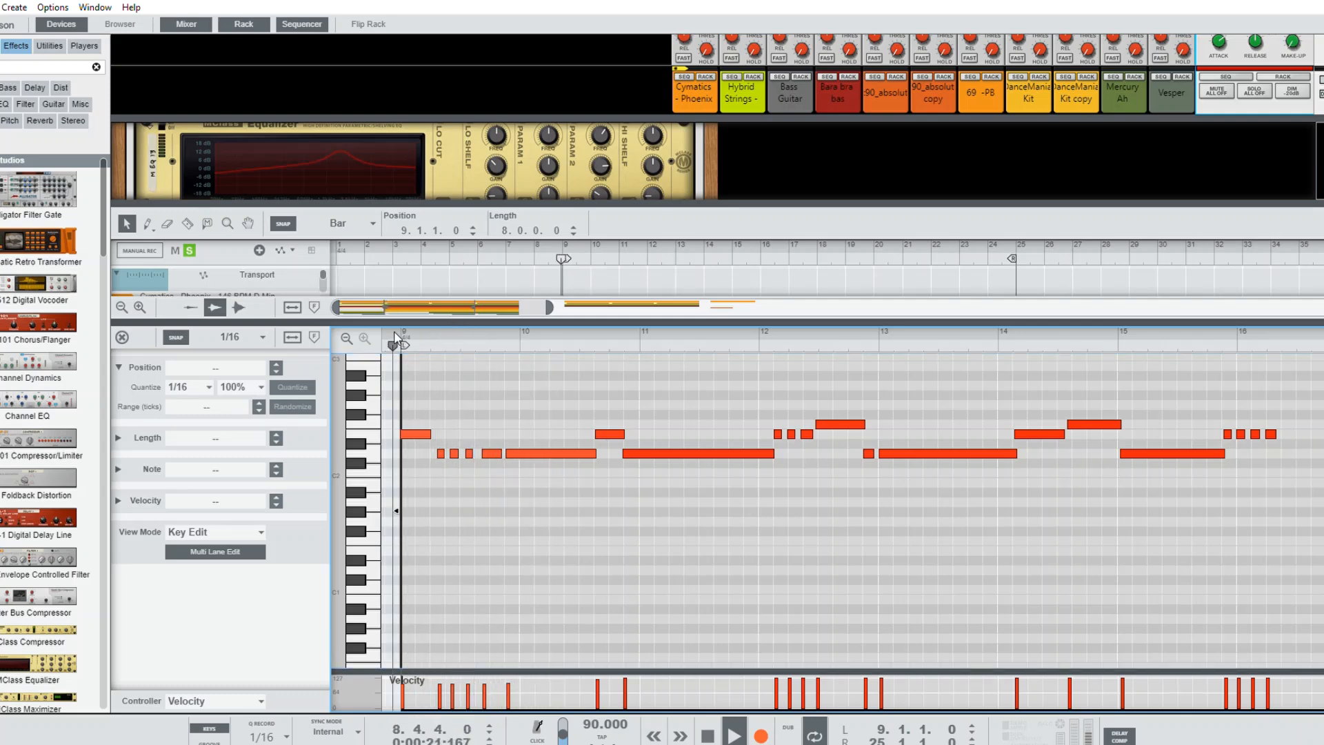
Step: Delete the third short D2 note in bar 9 of the Bass Guitar clip and replay the bar
click(469, 453)
key(Delete)
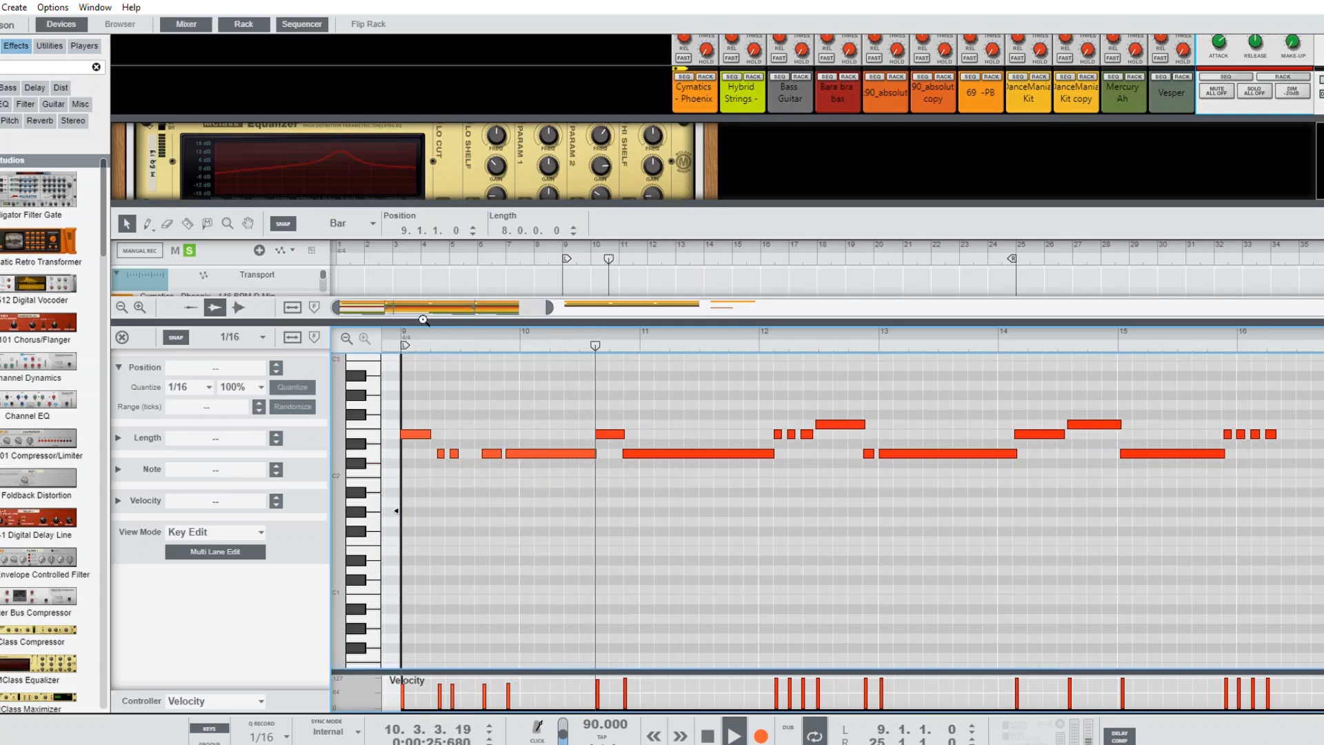
drag(425, 332, 406, 338)
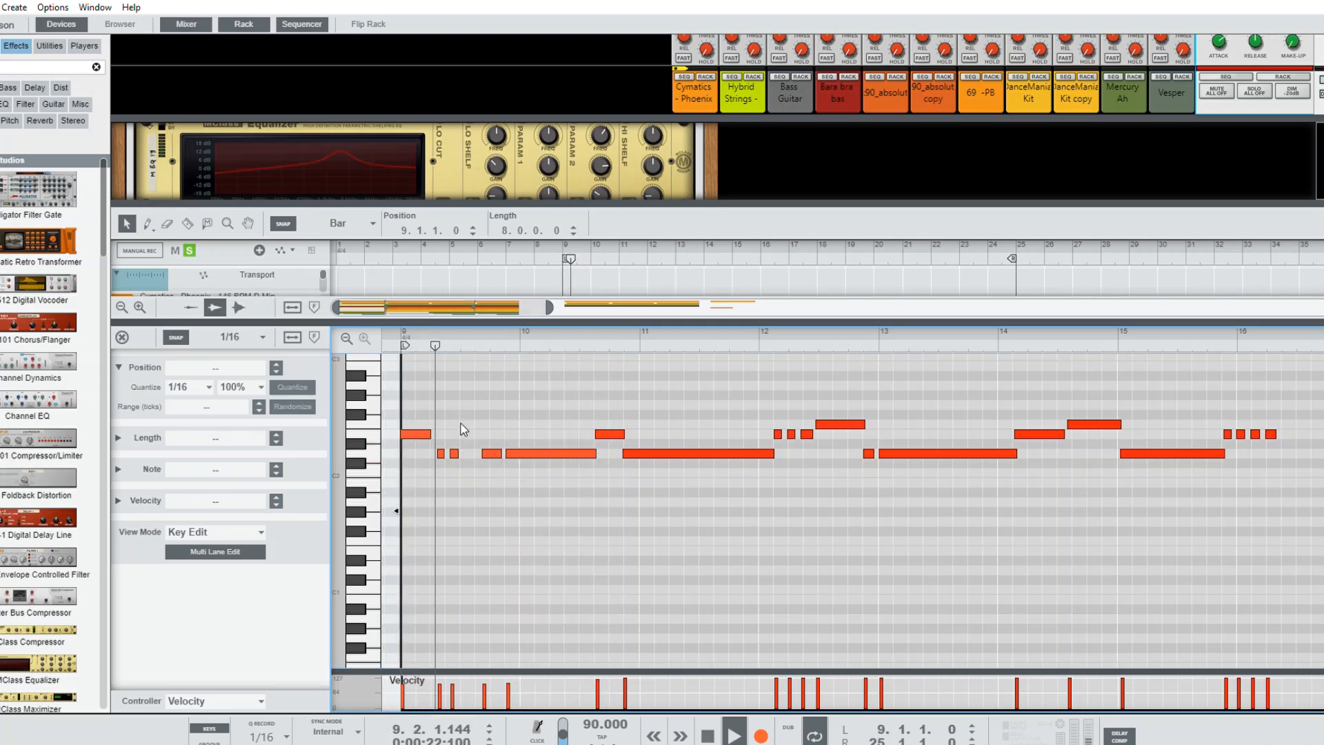
Step: Move the first two short D2 notes in bar 9 later, starting at 9.2.4.60, and replay the clip
click(453, 450)
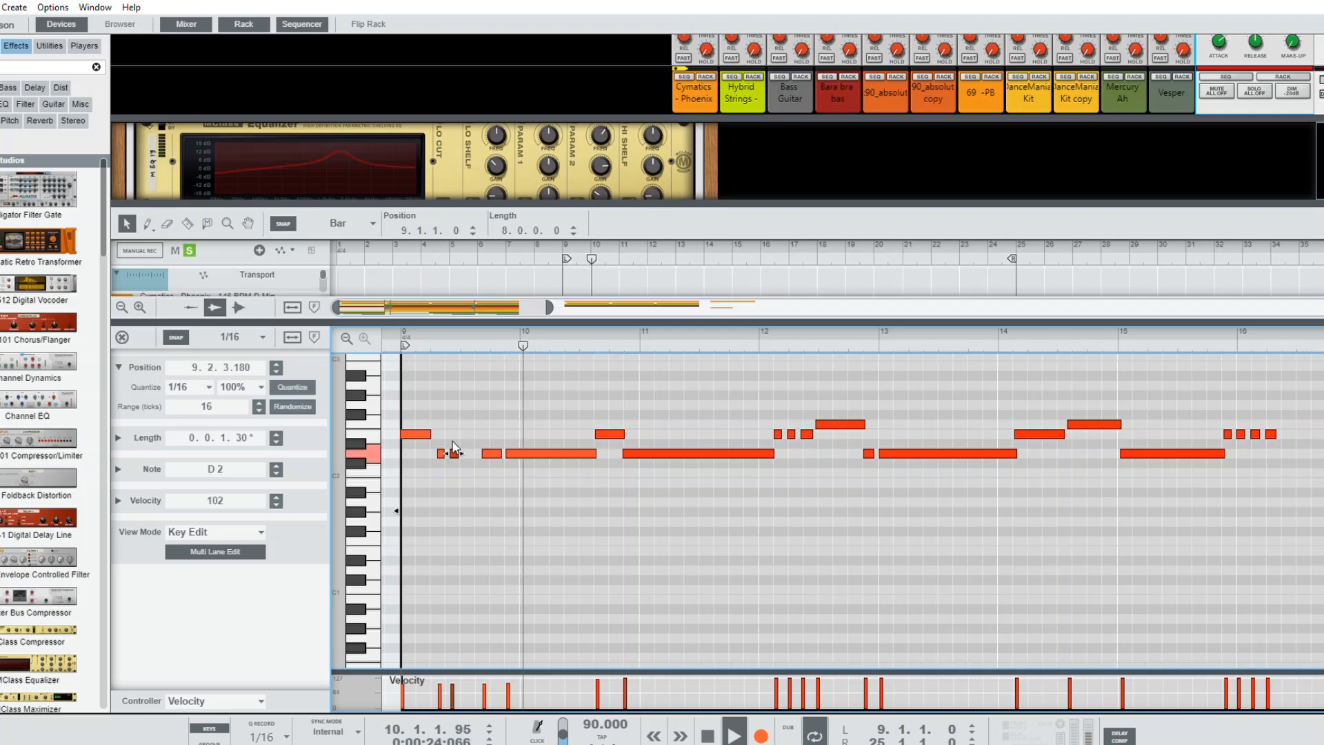
drag(429, 456, 457, 443)
drag(454, 450, 470, 443)
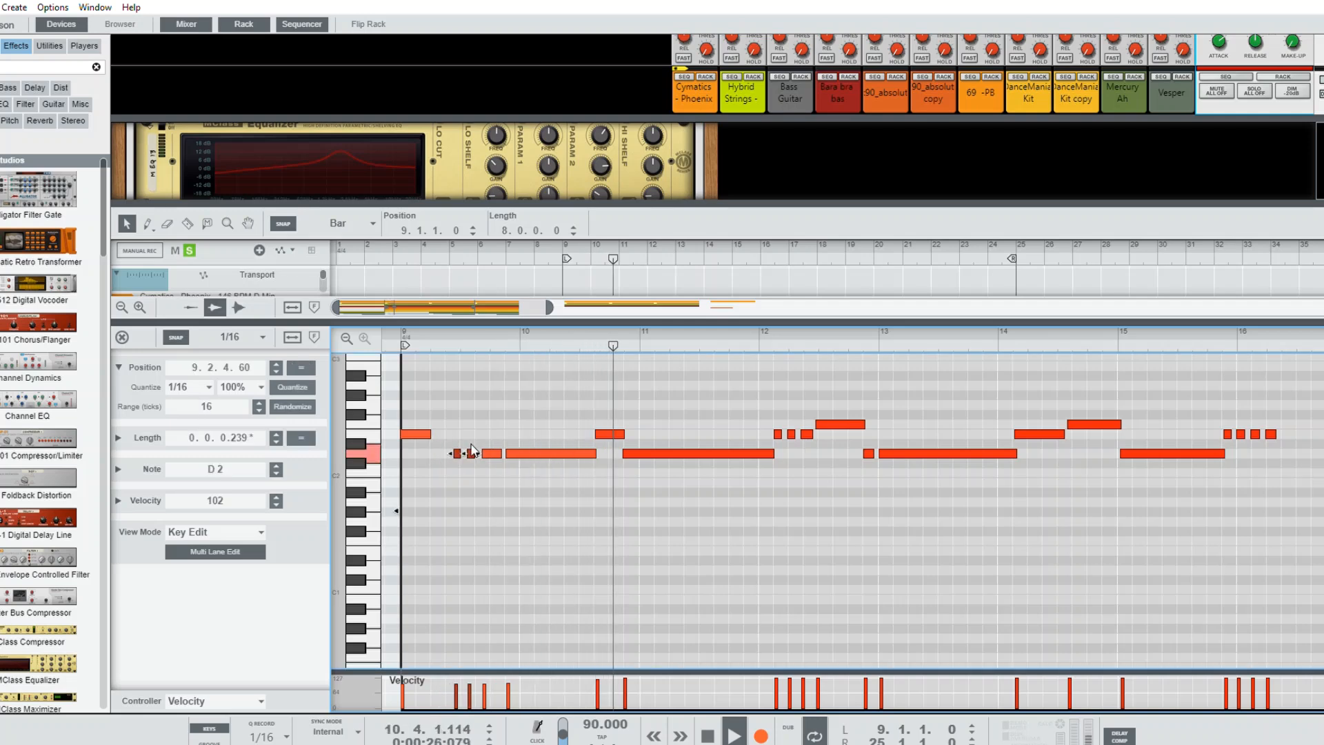
drag(434, 333, 395, 338)
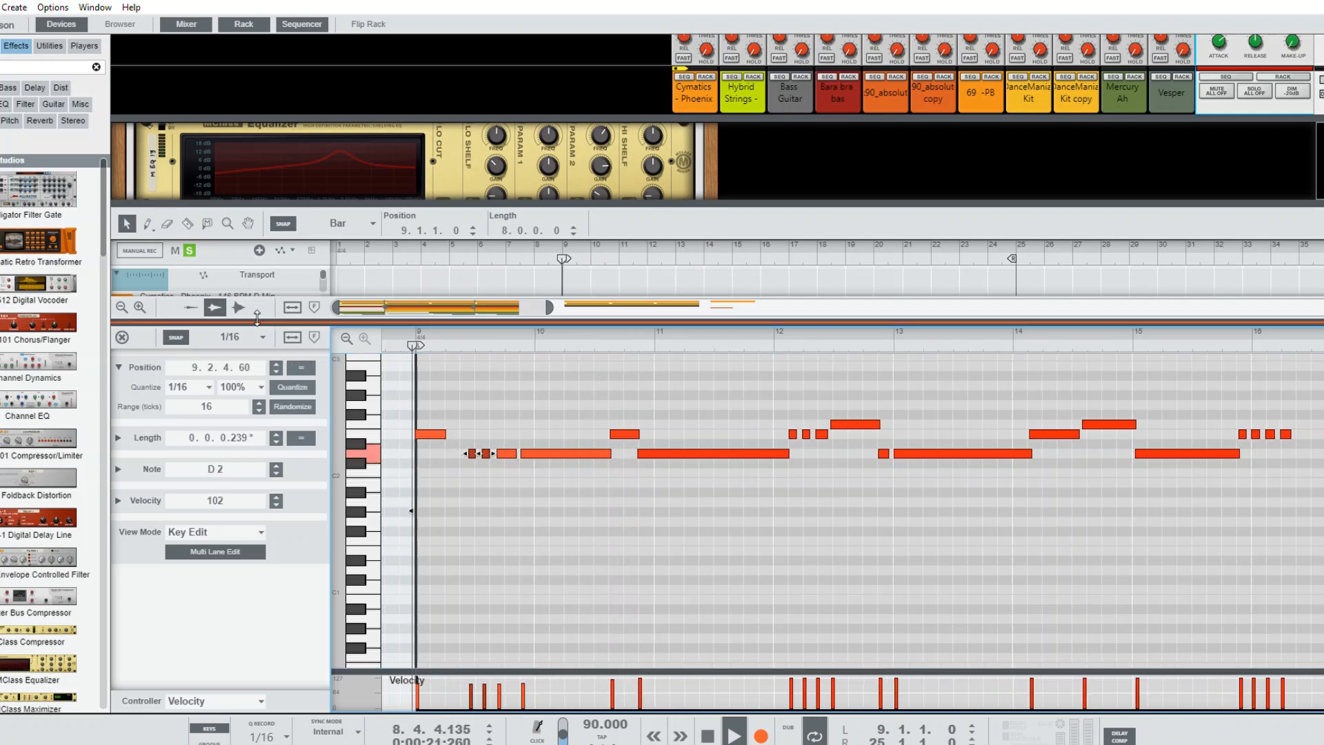
Step: Shorten the playback loop to end at bar 11 and reopen the Bass Guitar clip at bar 9
click(122, 337)
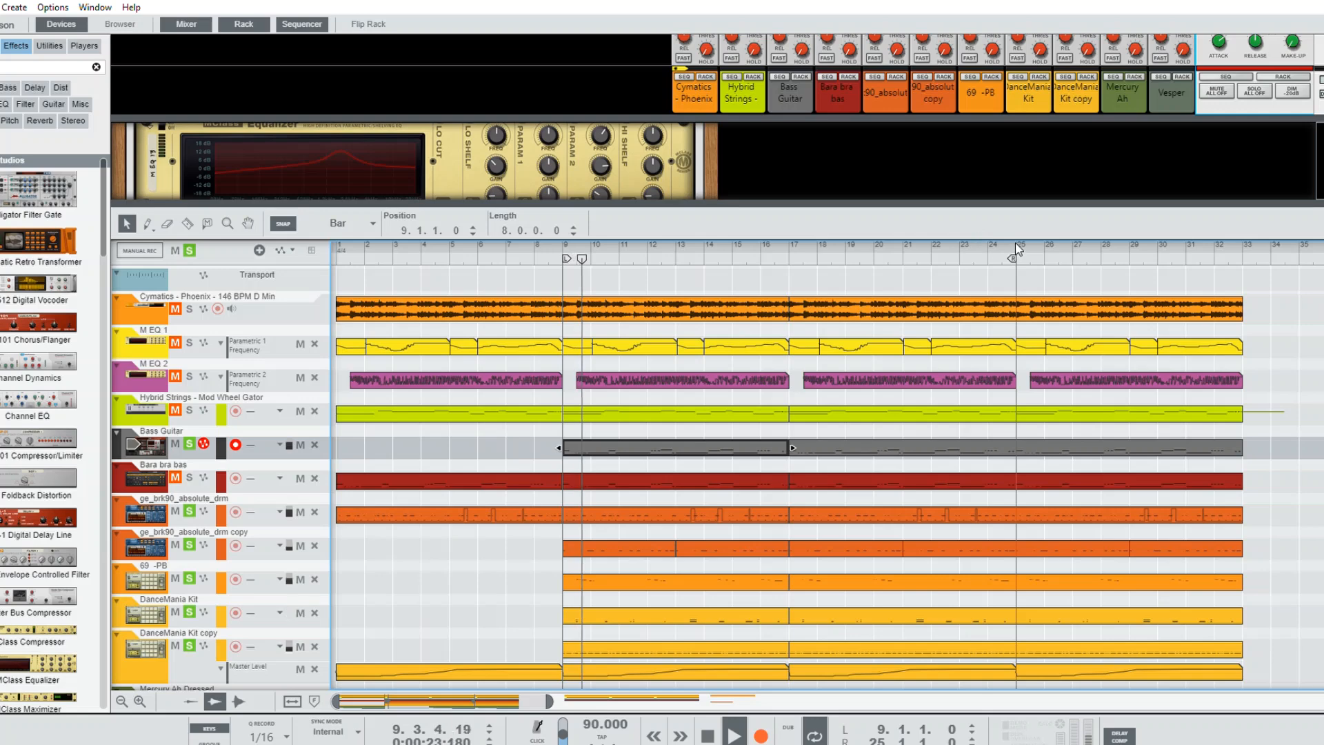
mouse_move(1013, 257)
mouse_down()
mouse_move(551, 247)
mouse_move(614, 249)
mouse_up()
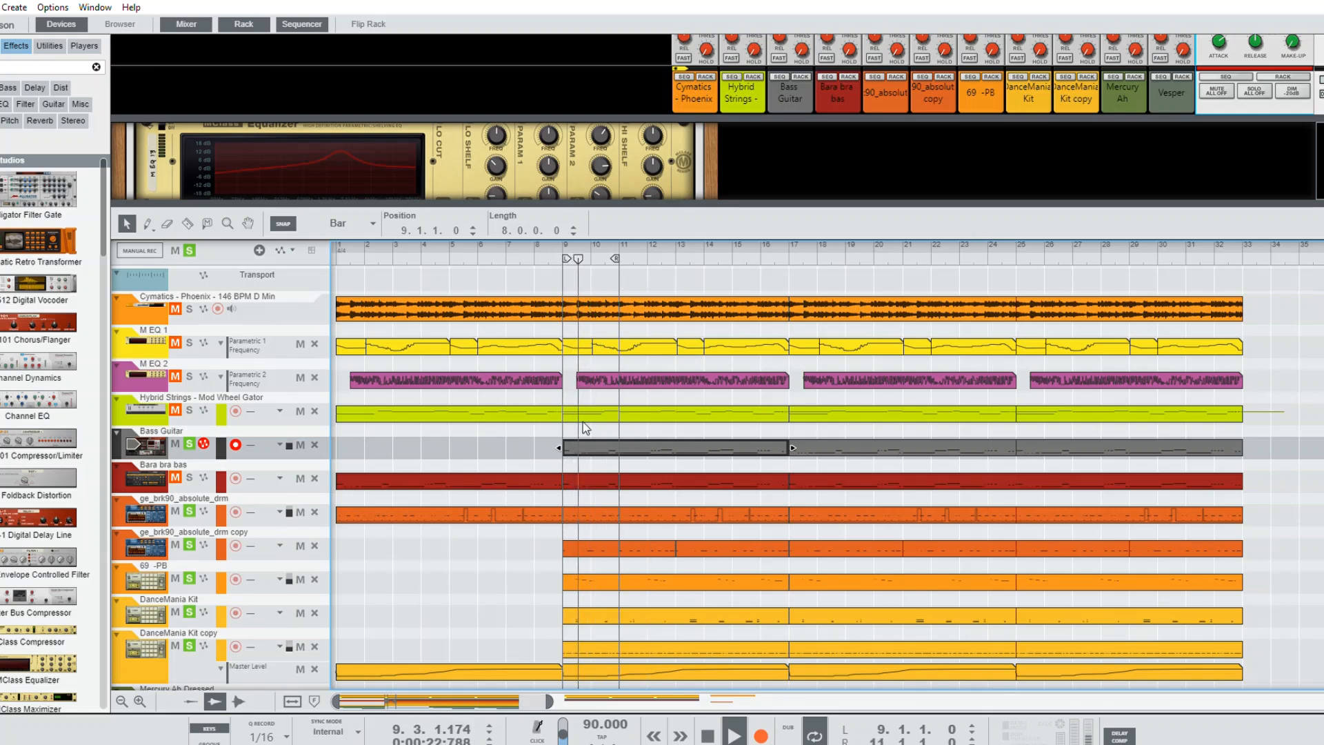
double_click(589, 434)
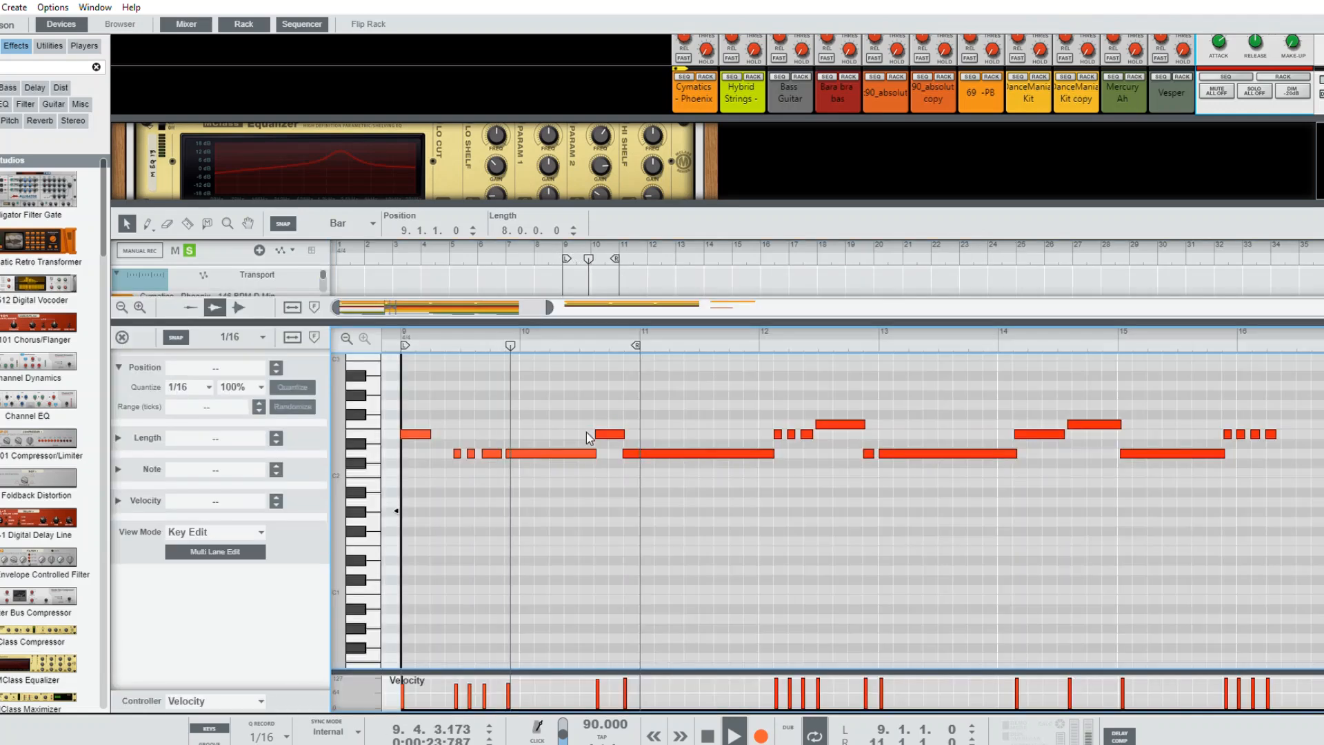
Step: Shift the first two short D2 notes in bar 9 slightly earlier, with the second starting at 9.3.1.0
drag(456, 451, 464, 451)
click(474, 442)
click(494, 478)
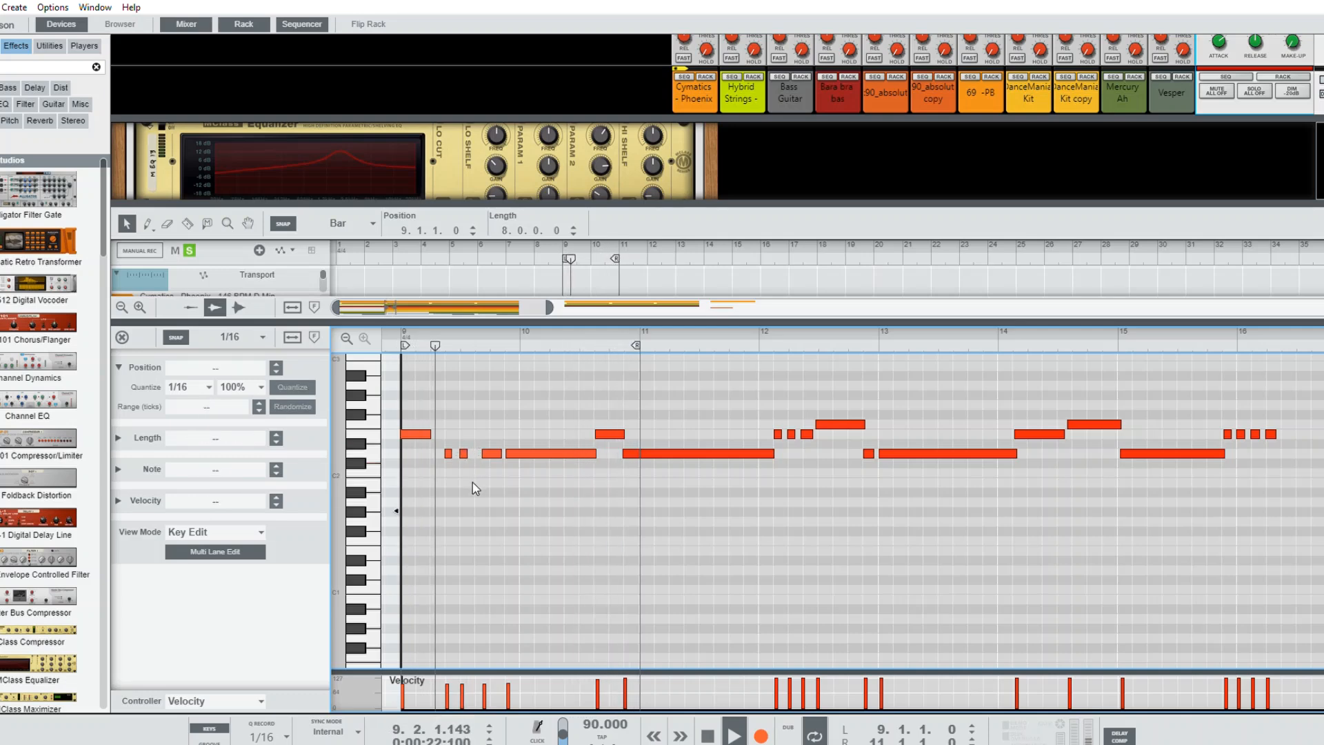
click(464, 453)
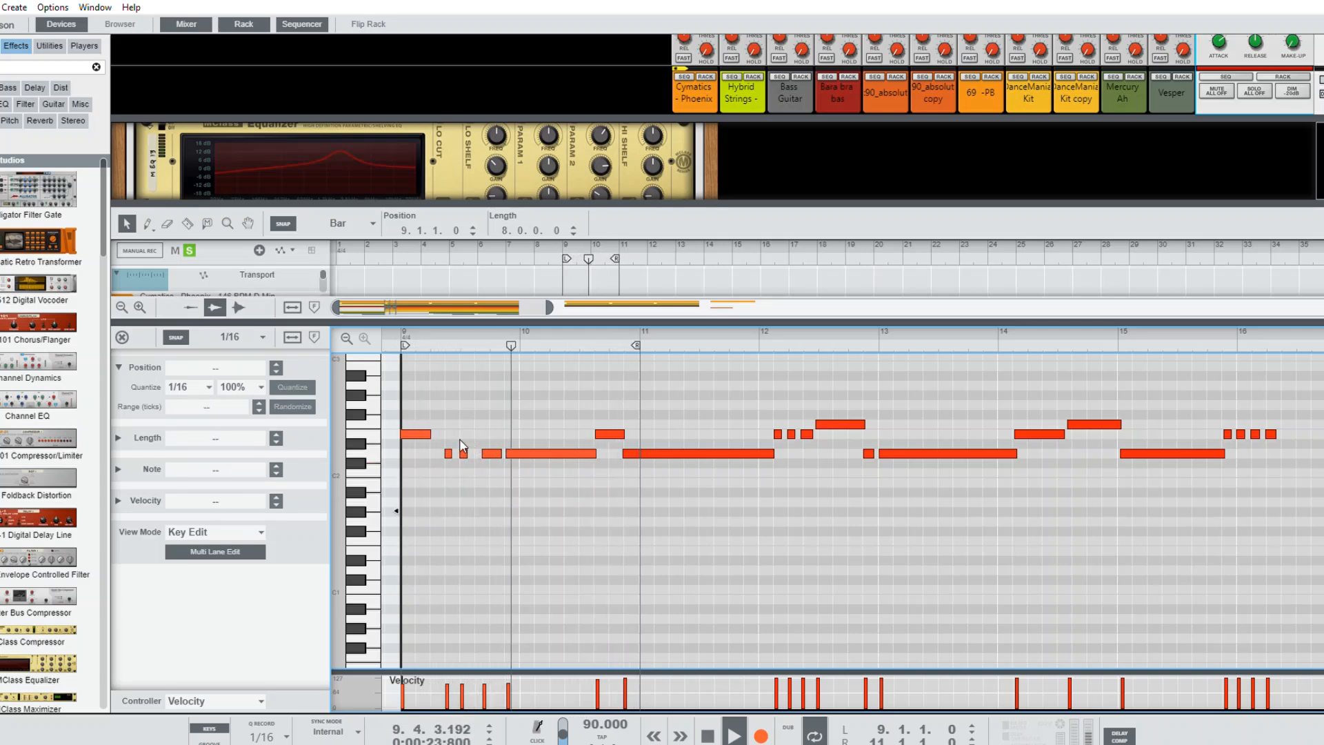
Step: Delete the D2 note just before bar 9's long note and copy the second short note to 9.3.3.0
click(491, 453)
key(Delete)
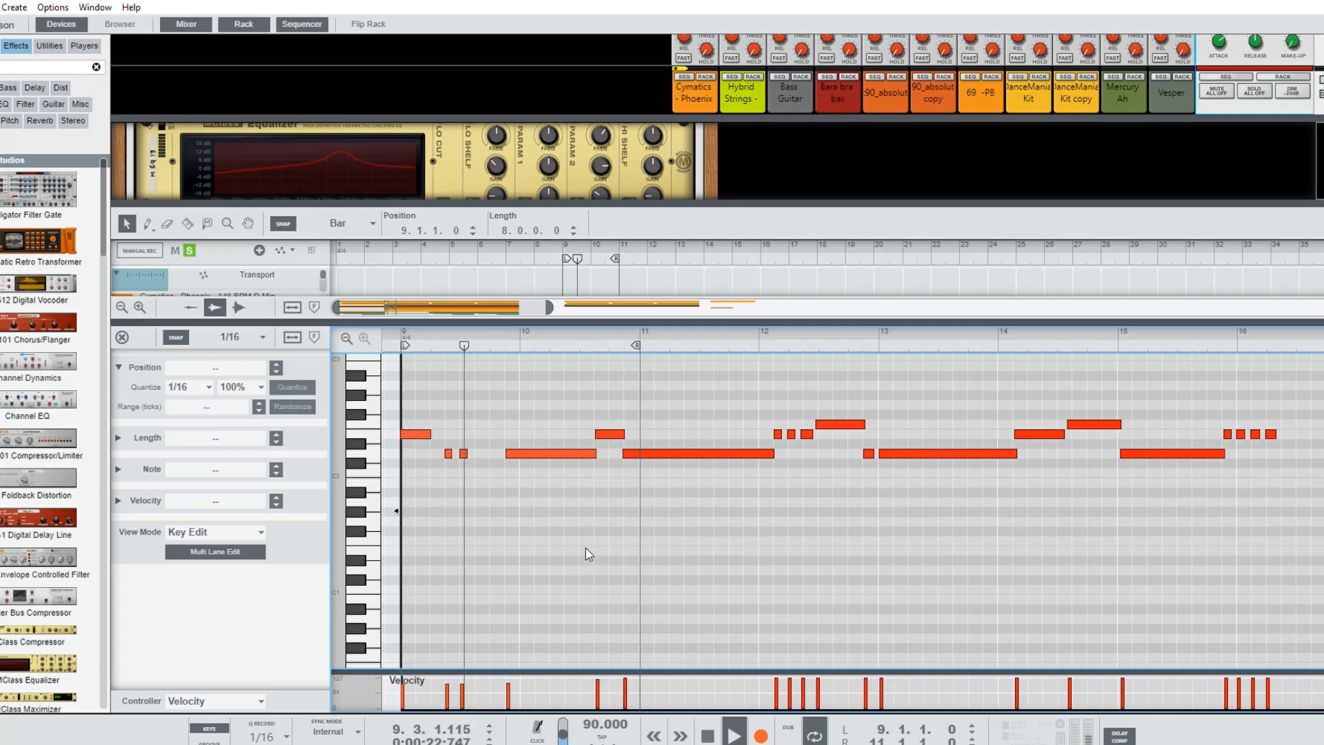
click(463, 452)
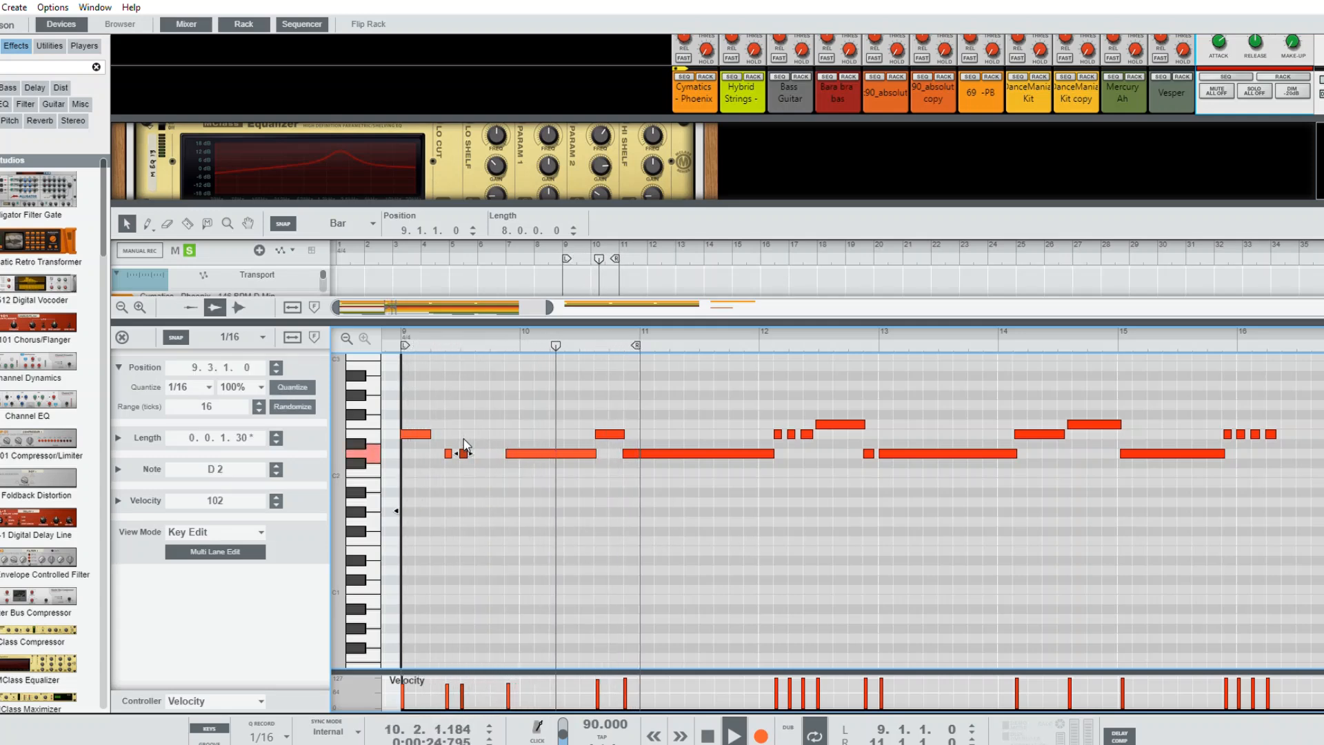
drag(465, 452, 480, 453)
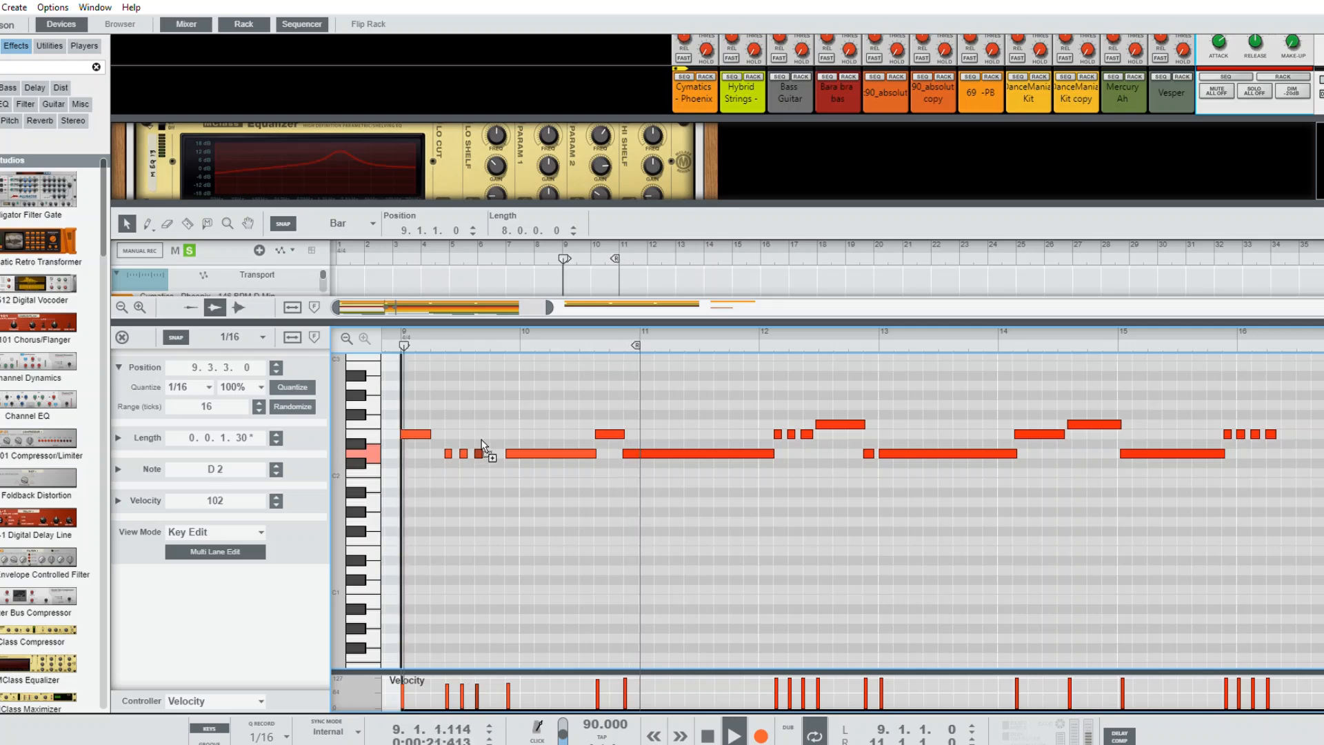
click(488, 480)
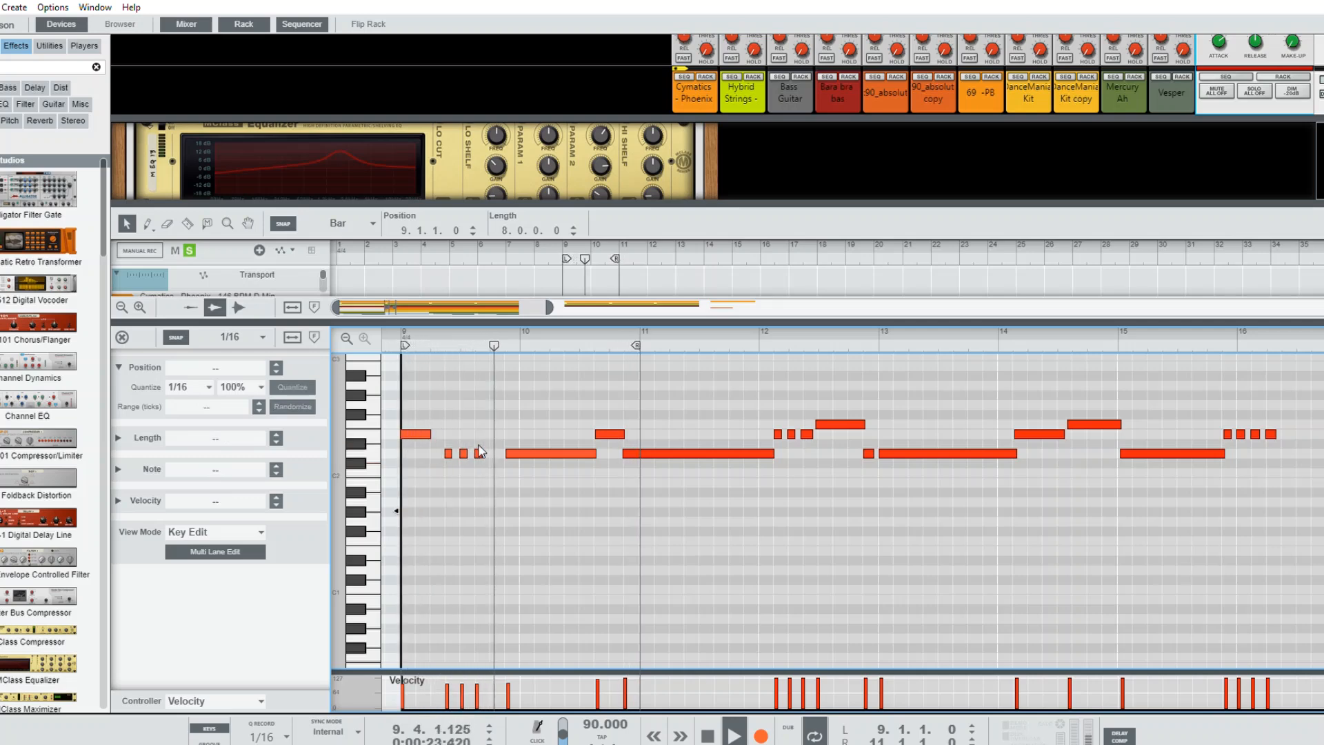
Step: Try the copied third short D2 note slightly later in bar 9 and move it back
drag(481, 452, 488, 452)
click(490, 465)
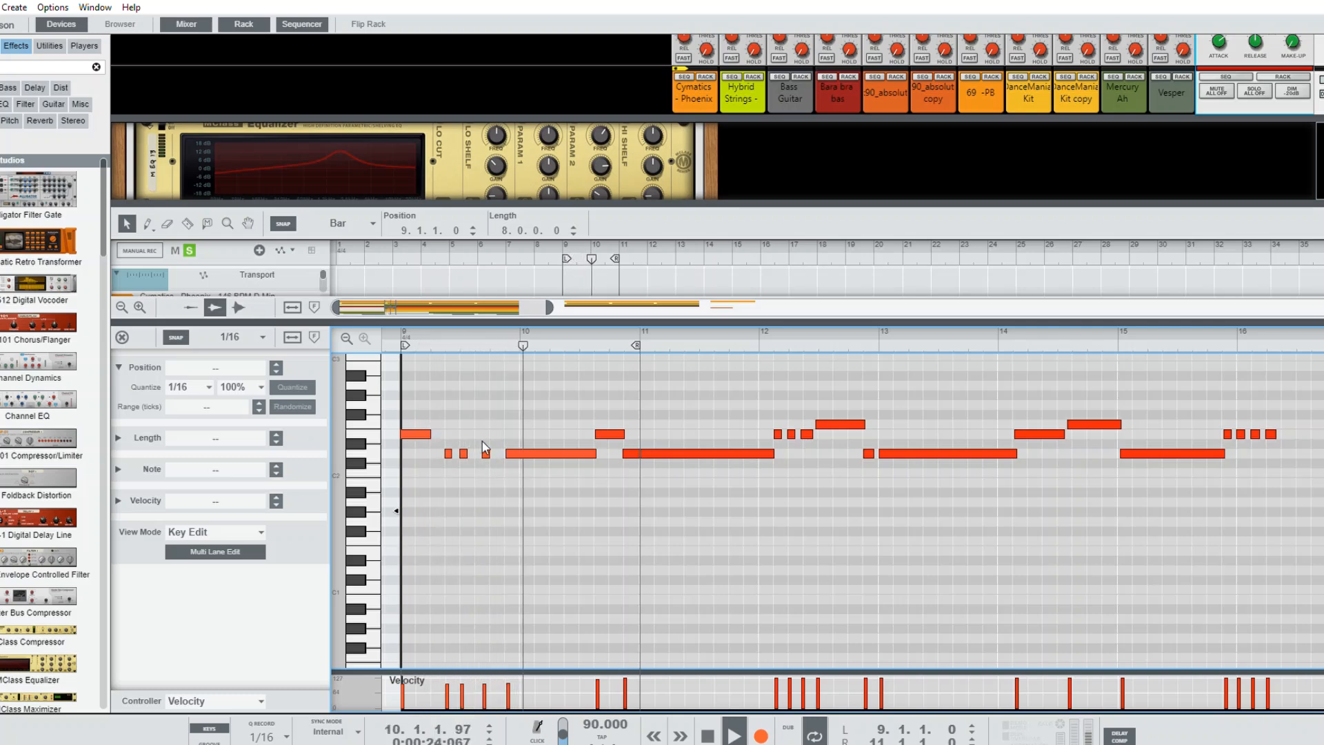
drag(486, 453, 482, 458)
click(485, 488)
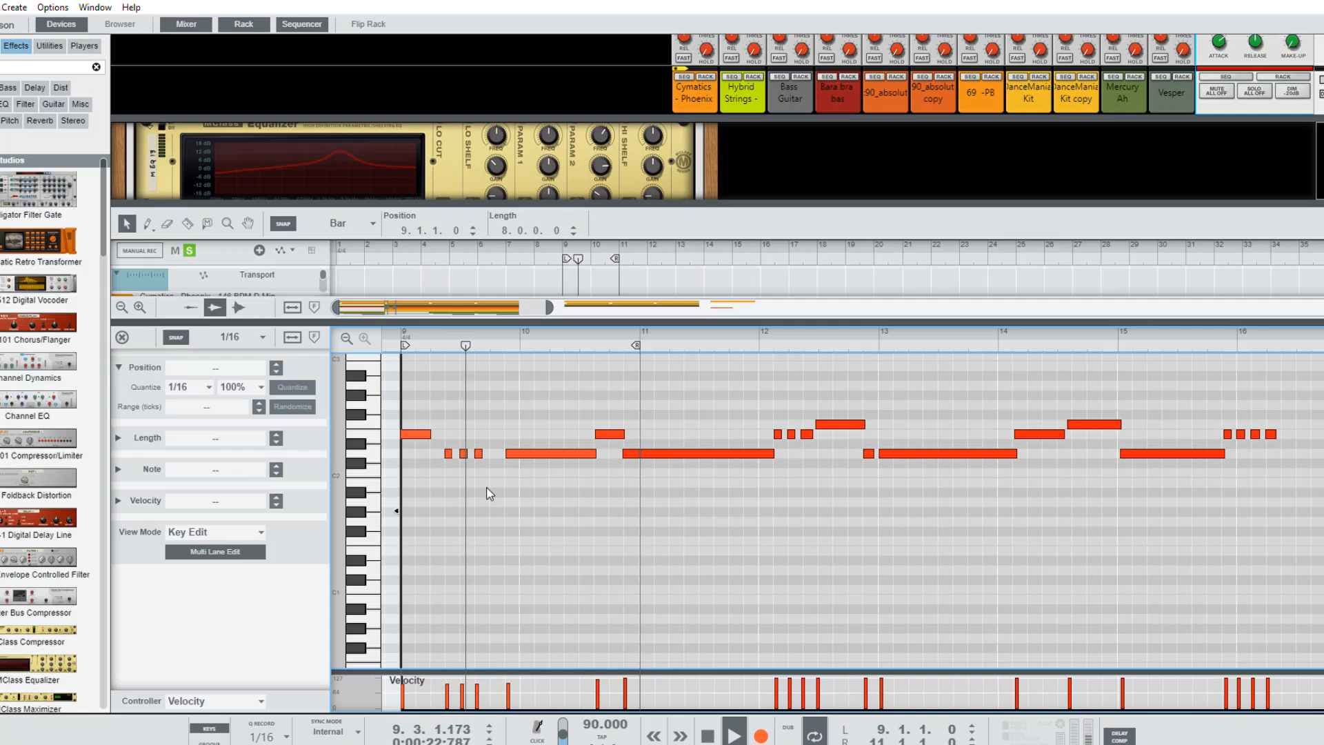
Step: Close the note editor and replace the Bara bra bas clip at bar 9 with a copy of the edited Bass Guitar clip
click(510, 452)
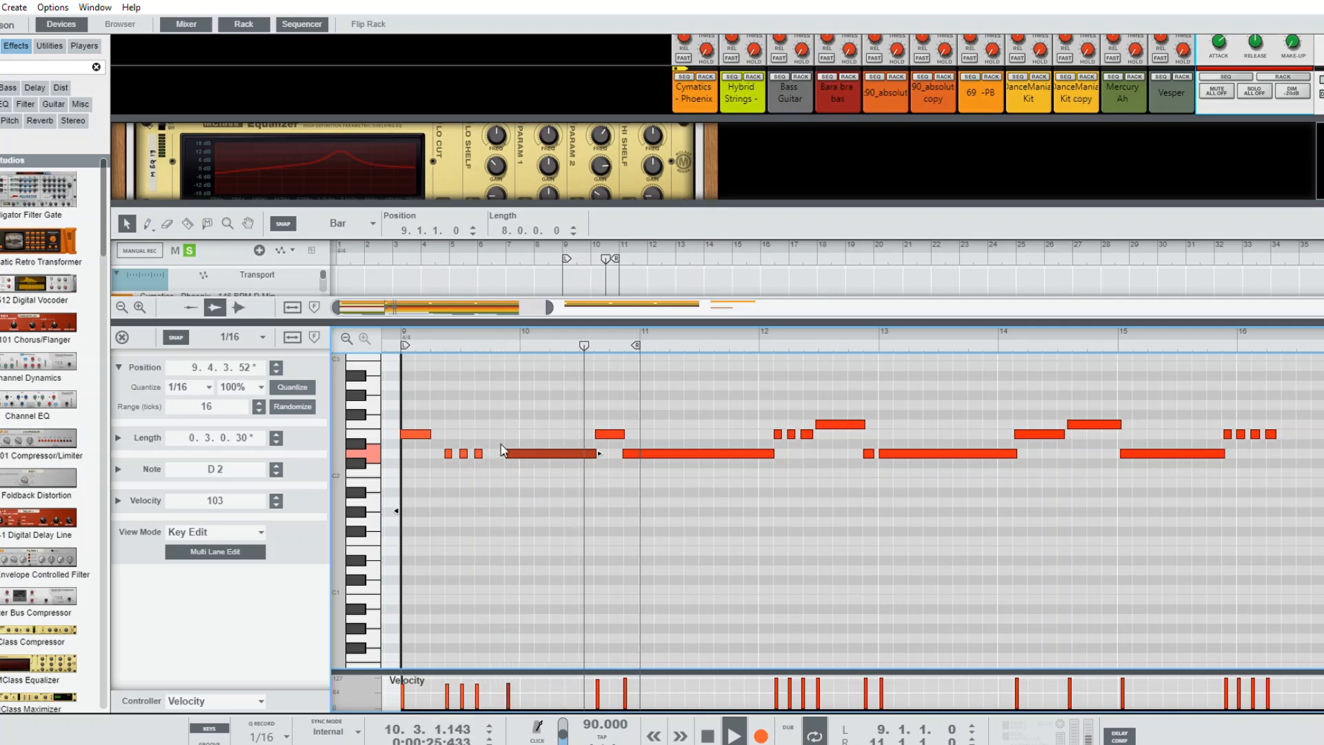
click(122, 336)
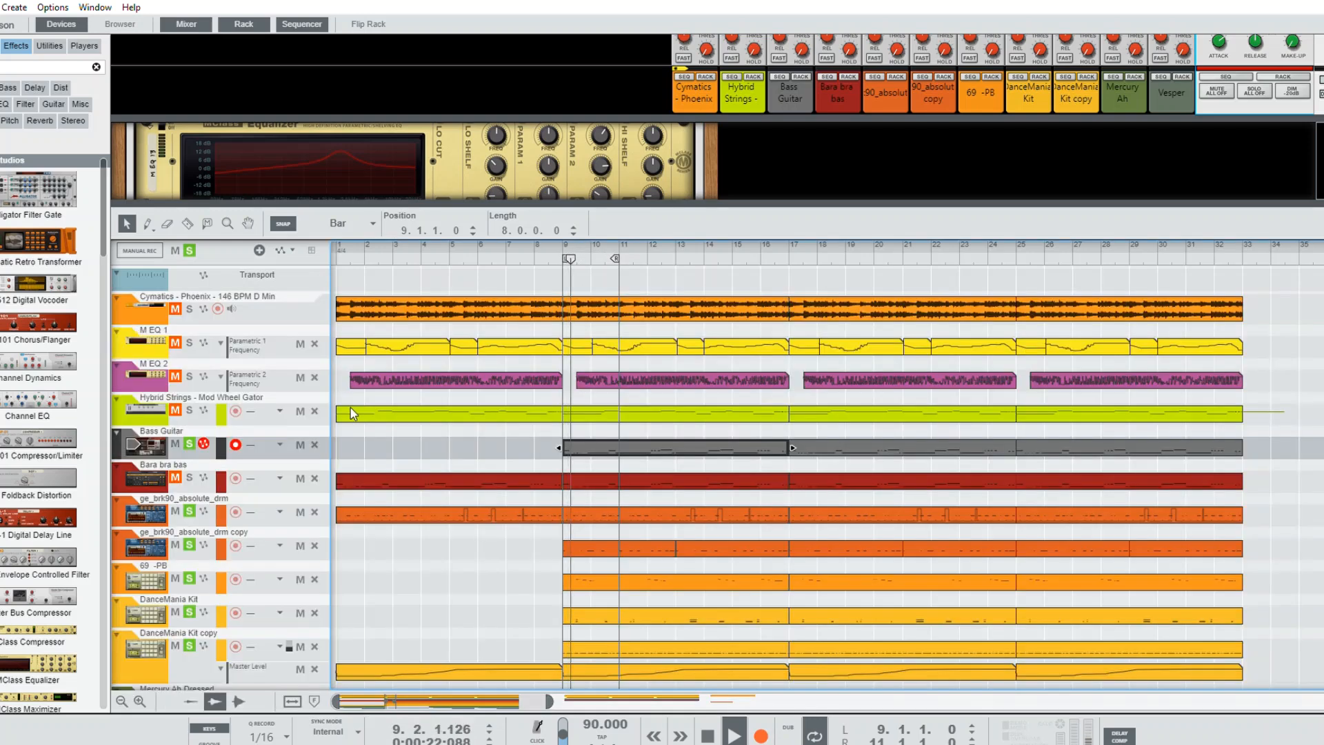
key(Down)
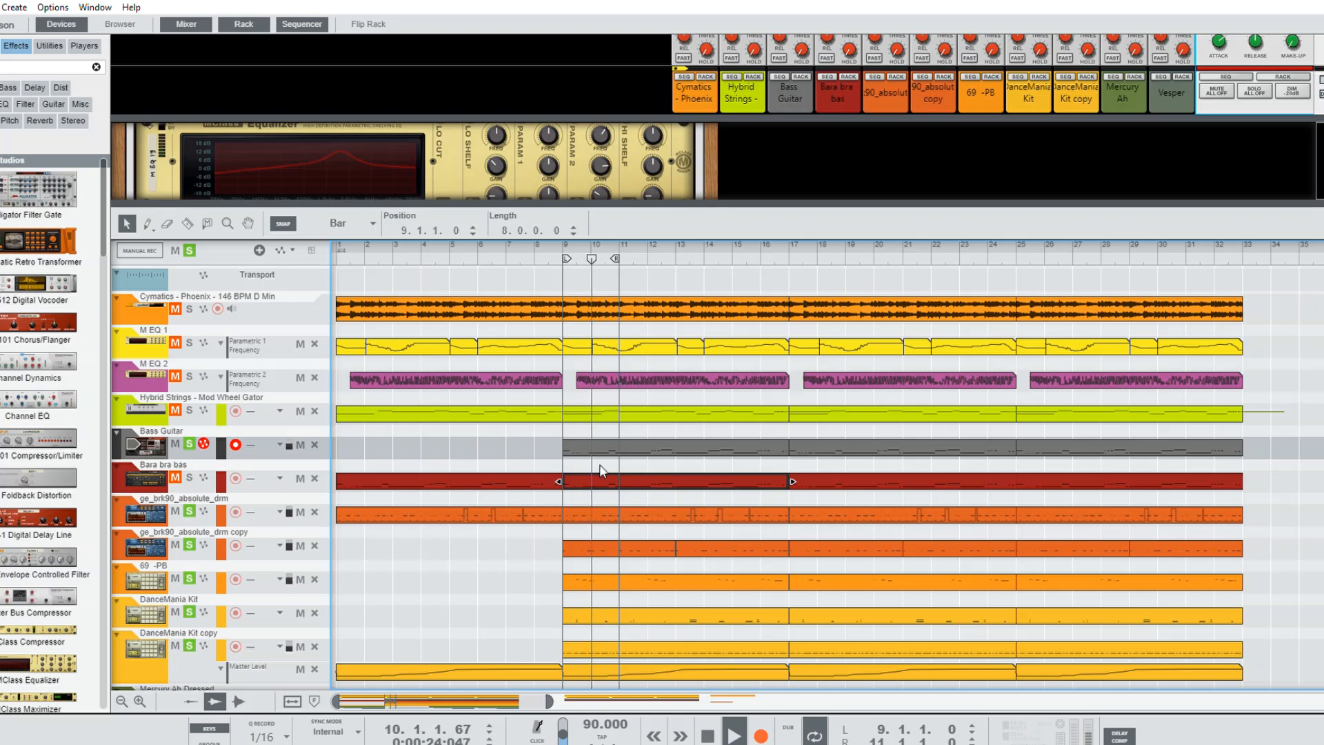
key(Delete)
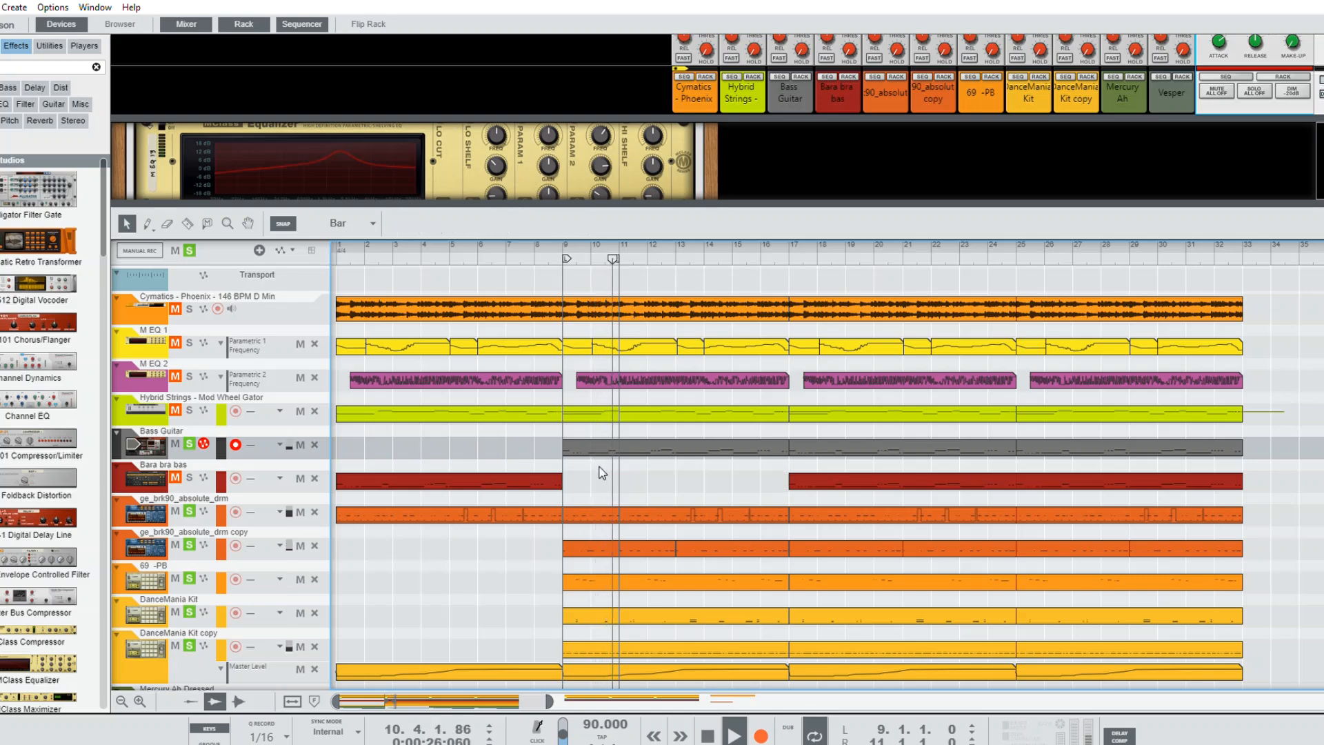
click(591, 441)
drag(589, 441, 611, 472)
Step: Replace the Bass Guitar and Bara bra bas clips at bars 17 and 25 with copies of their bar 9 clips
drag(817, 428, 861, 488)
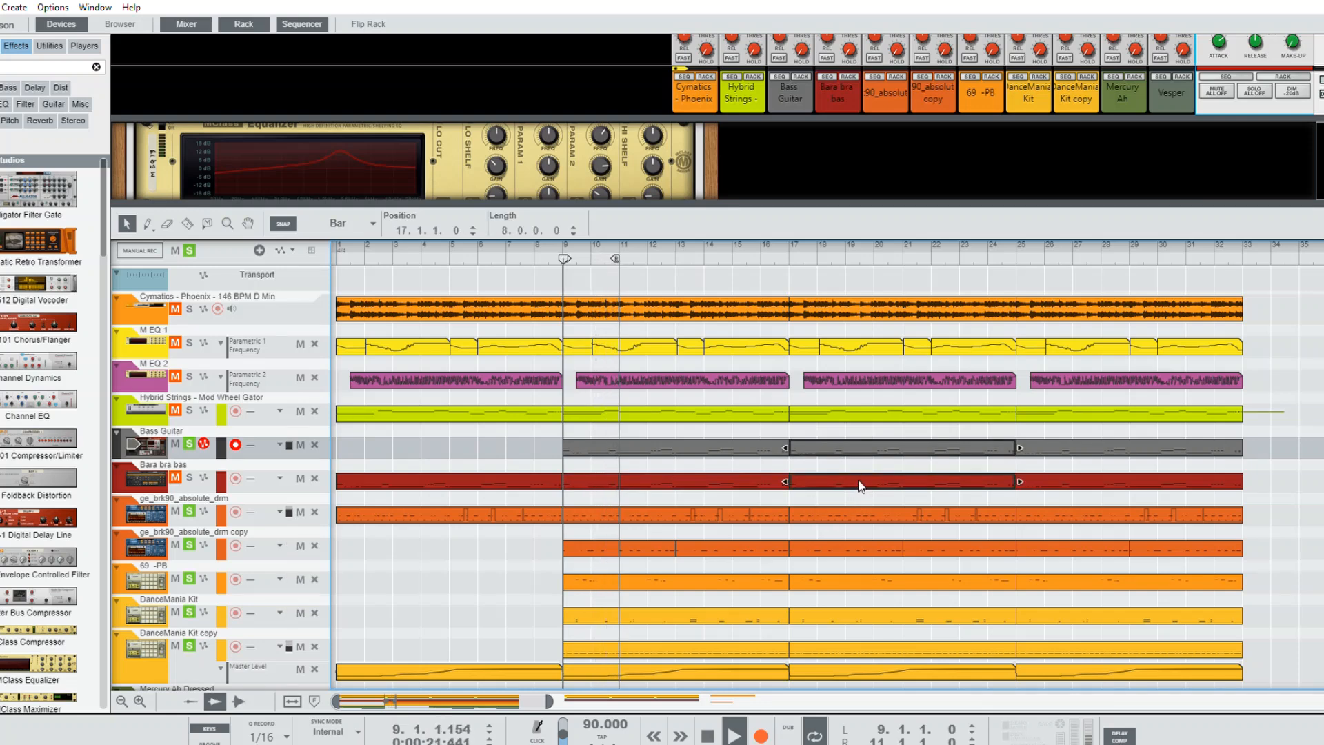
click(774, 447)
click(884, 441)
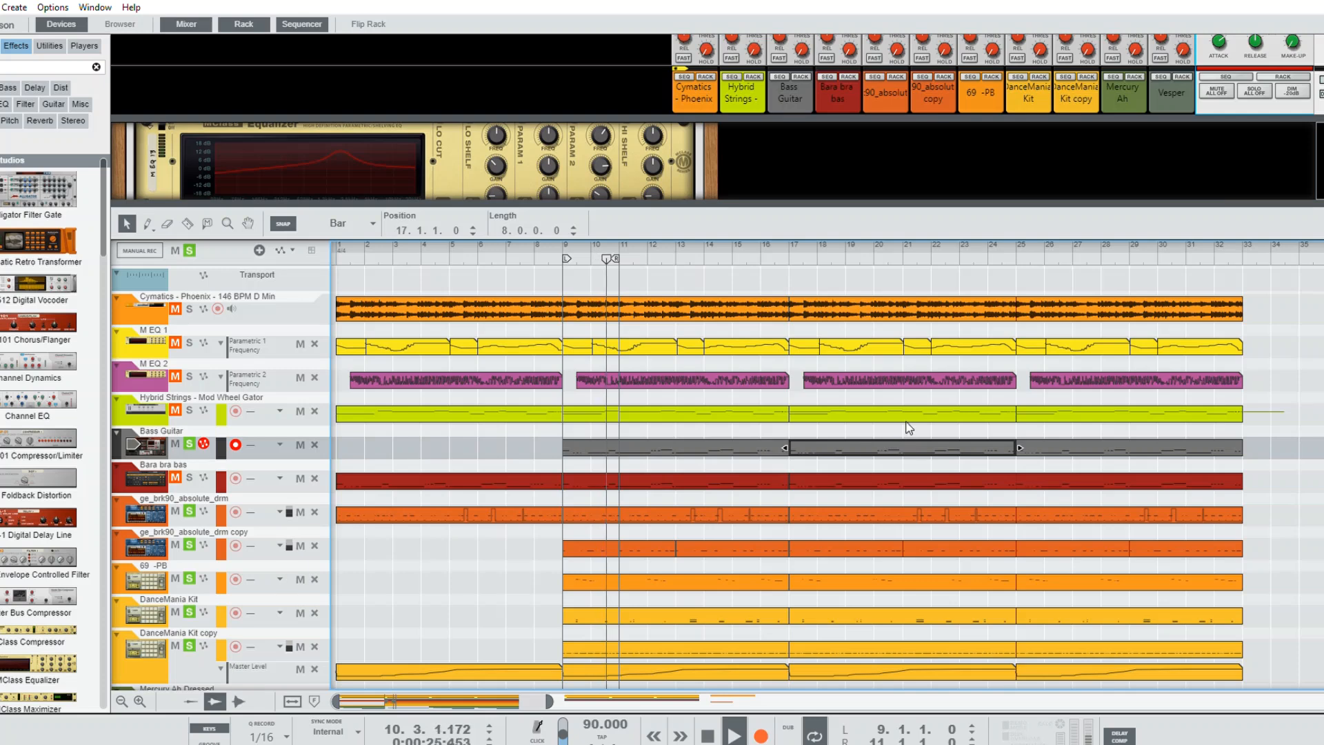
key(Delete)
key(Delete)
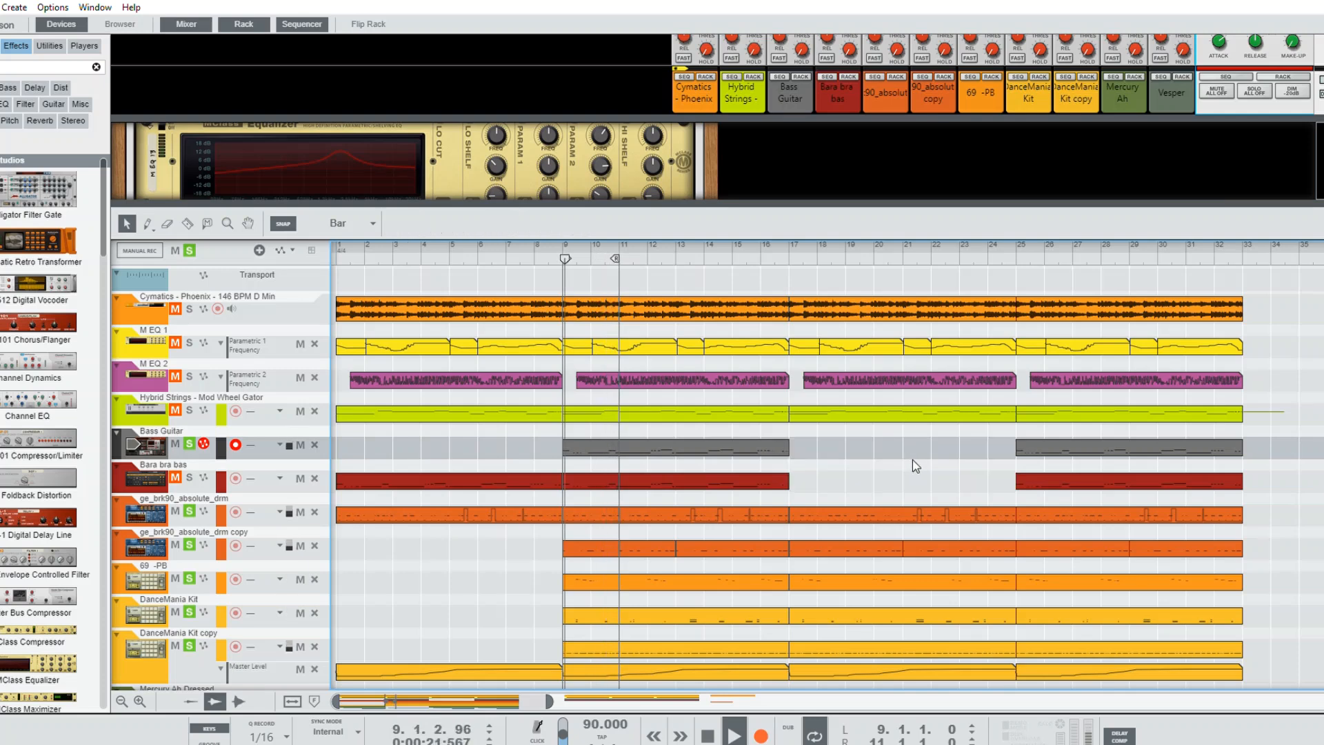
click(1080, 436)
key(Delete)
click(1087, 473)
key(Delete)
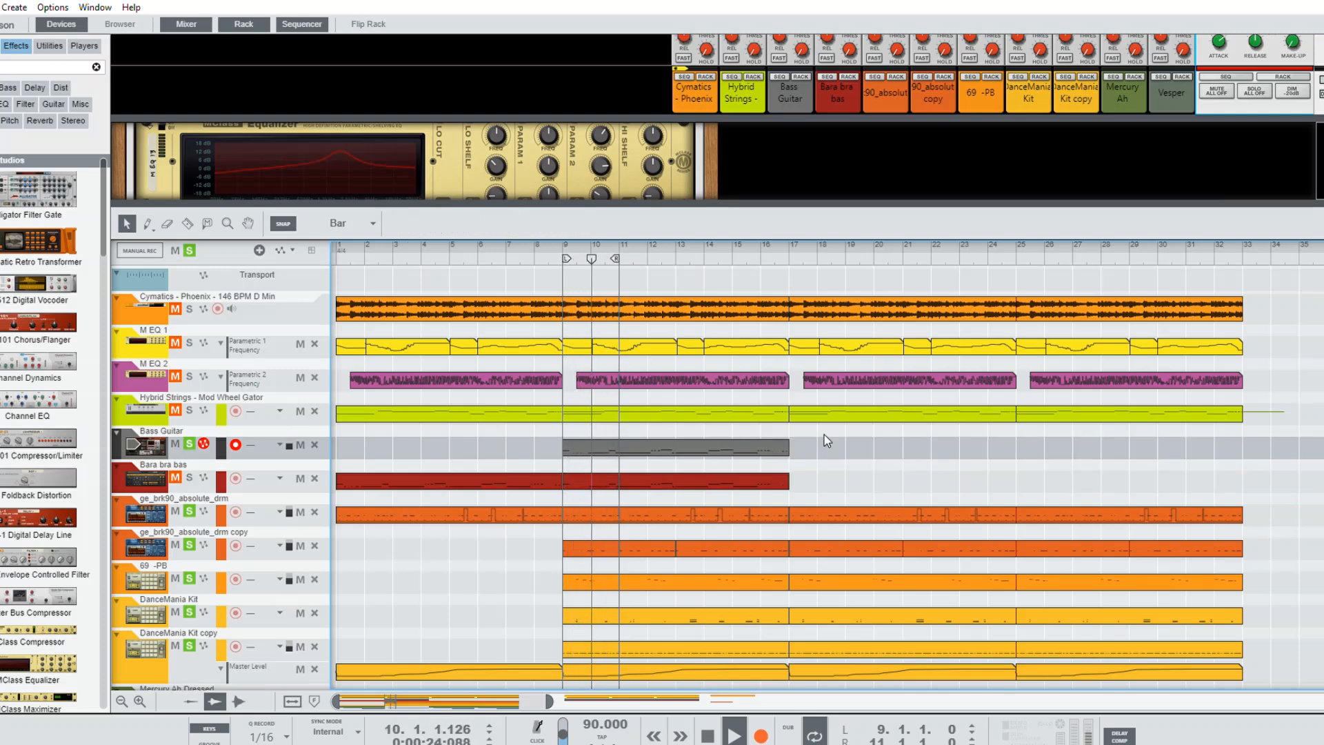
drag(825, 434, 1068, 474)
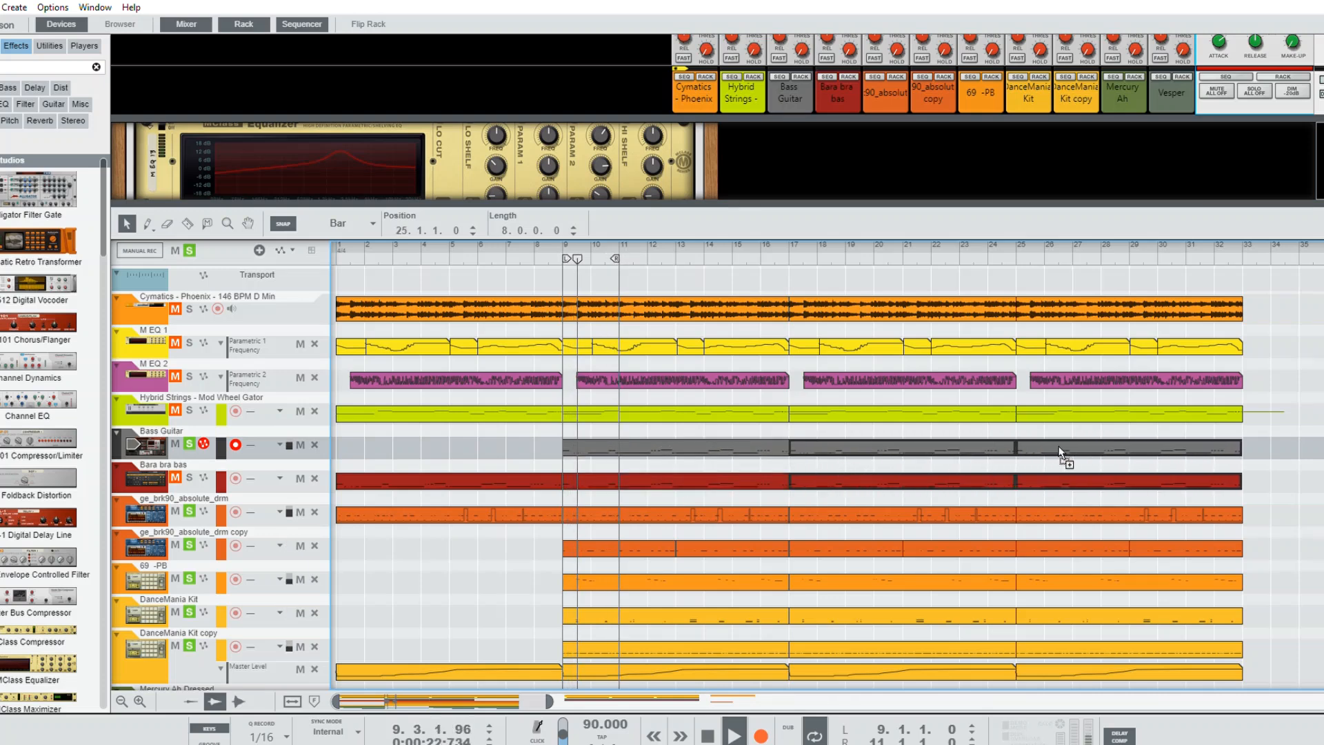
Step: Clear all solos and mute the Bass Guitar and Bara bra bas tracks
click(189, 250)
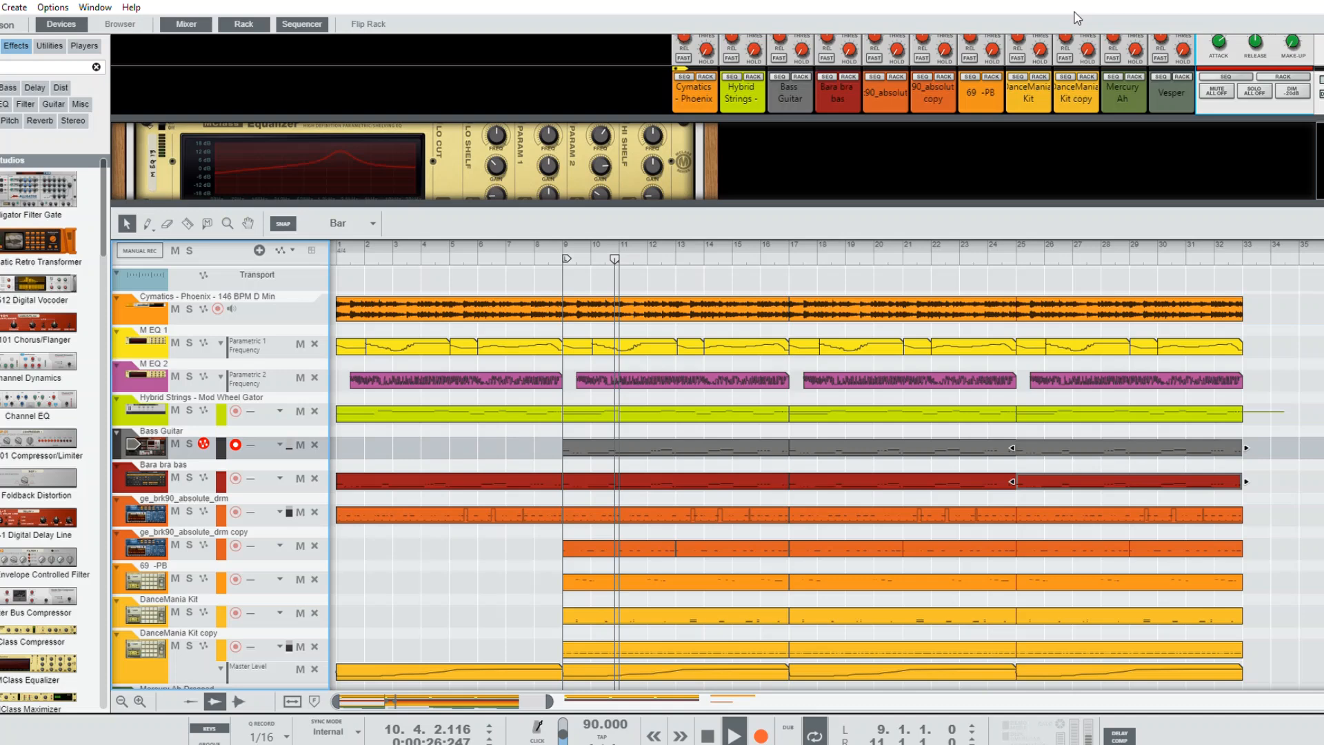
click(1307, 36)
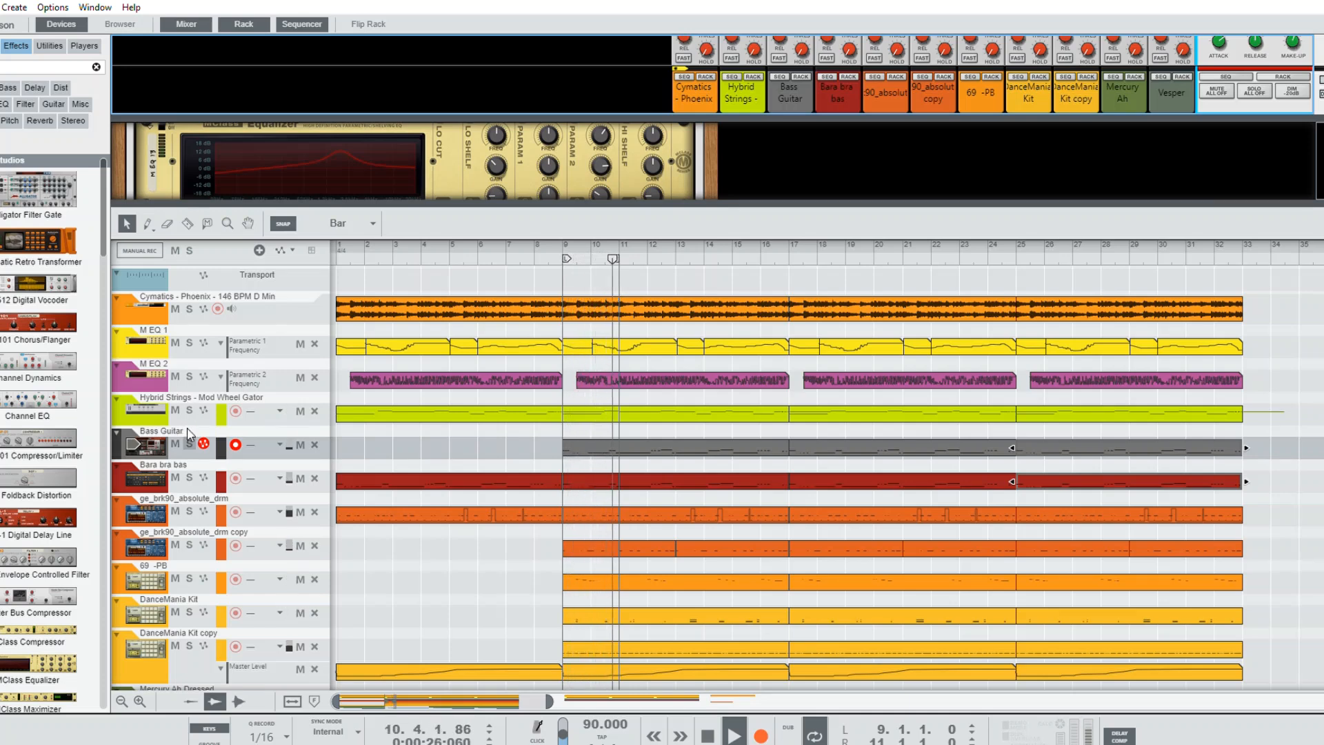
click(175, 477)
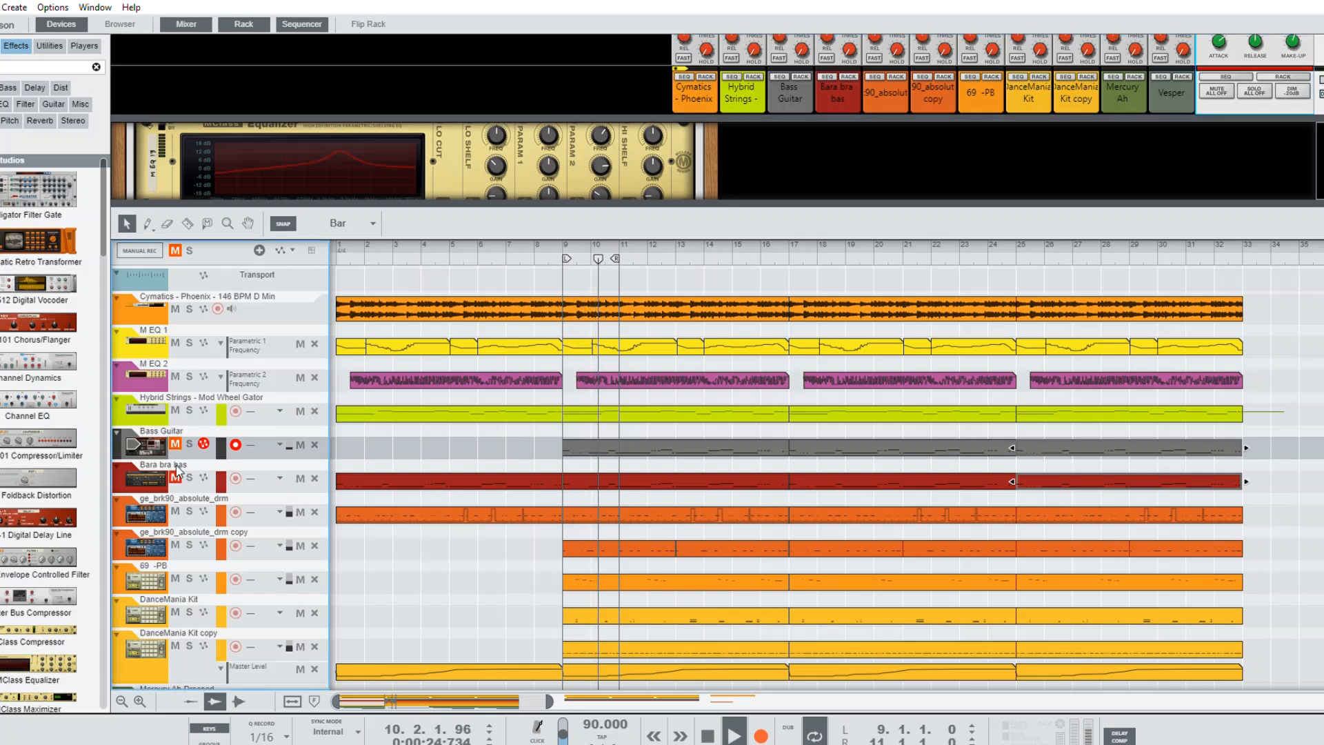
Step: Audition Bara bra bas solo, return to the full mix with only Bass Guitar muted, and open the bar 9 Bara bra bas clip
click(189, 477)
click(190, 476)
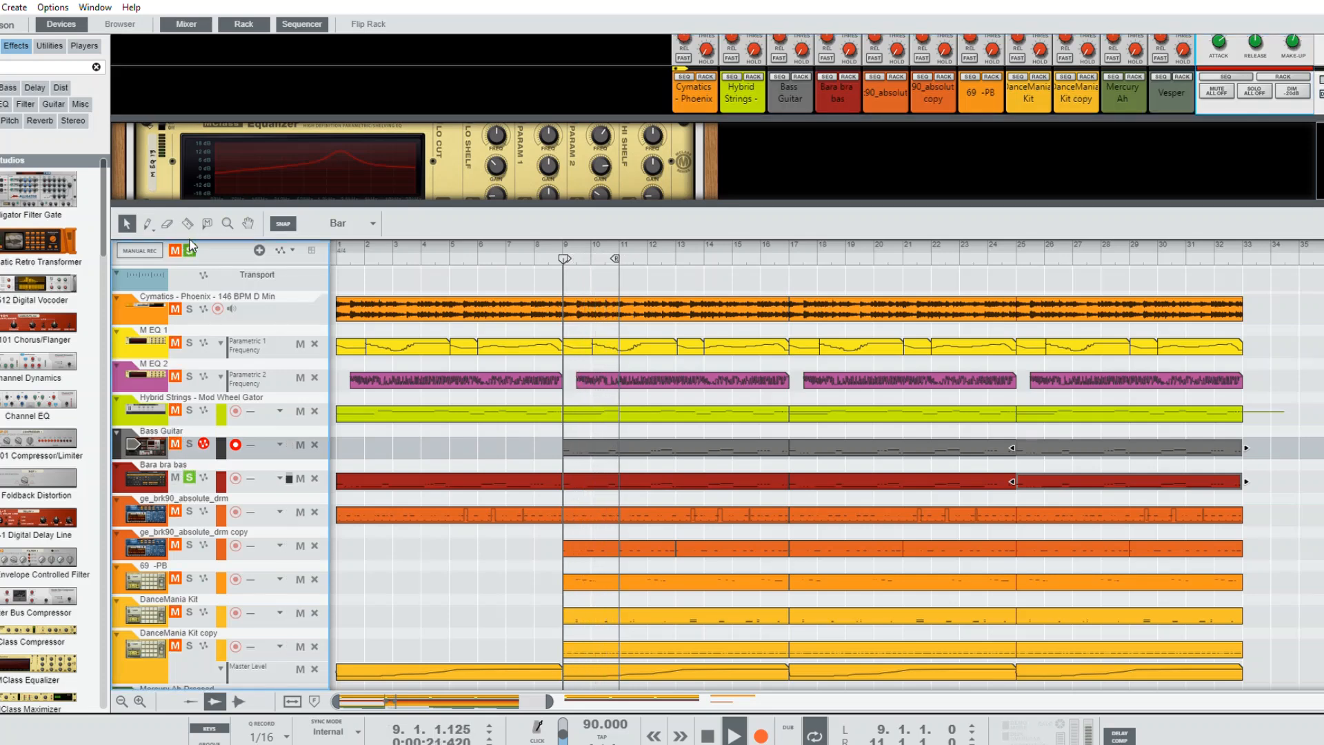
click(176, 443)
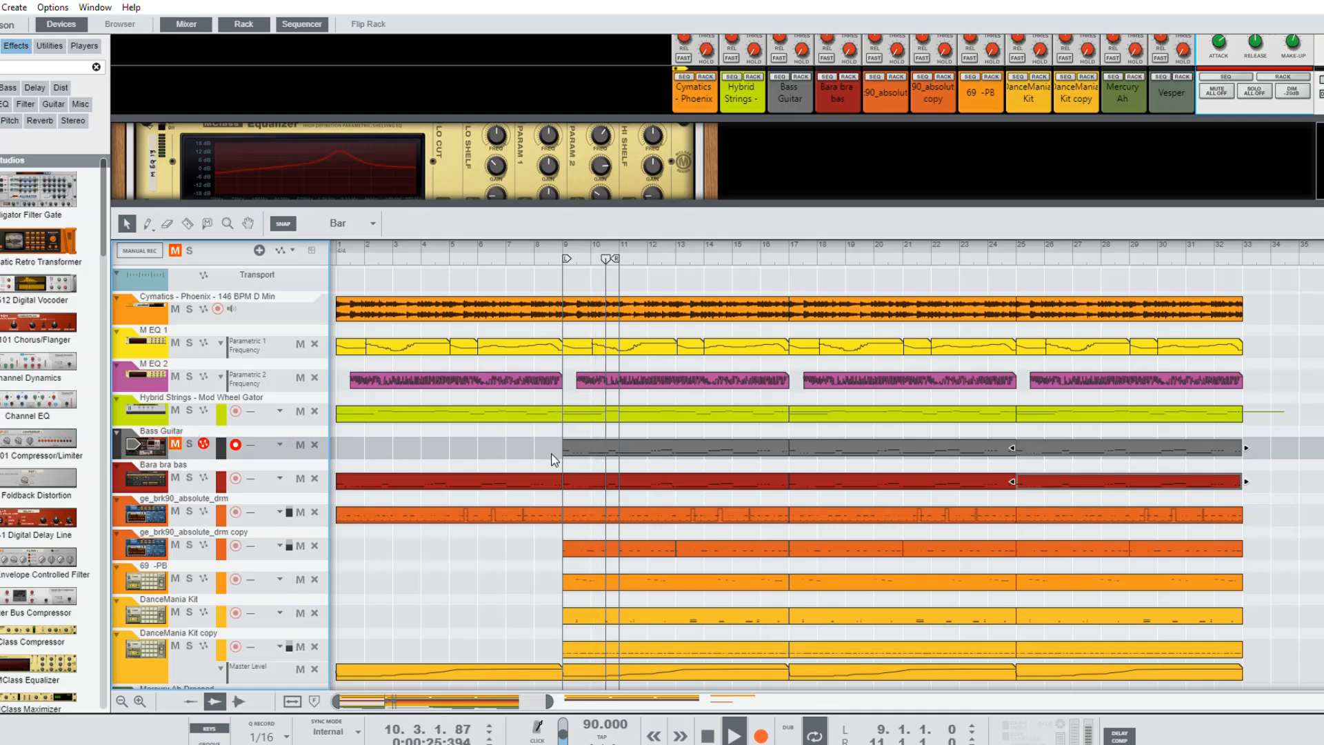
double_click(579, 472)
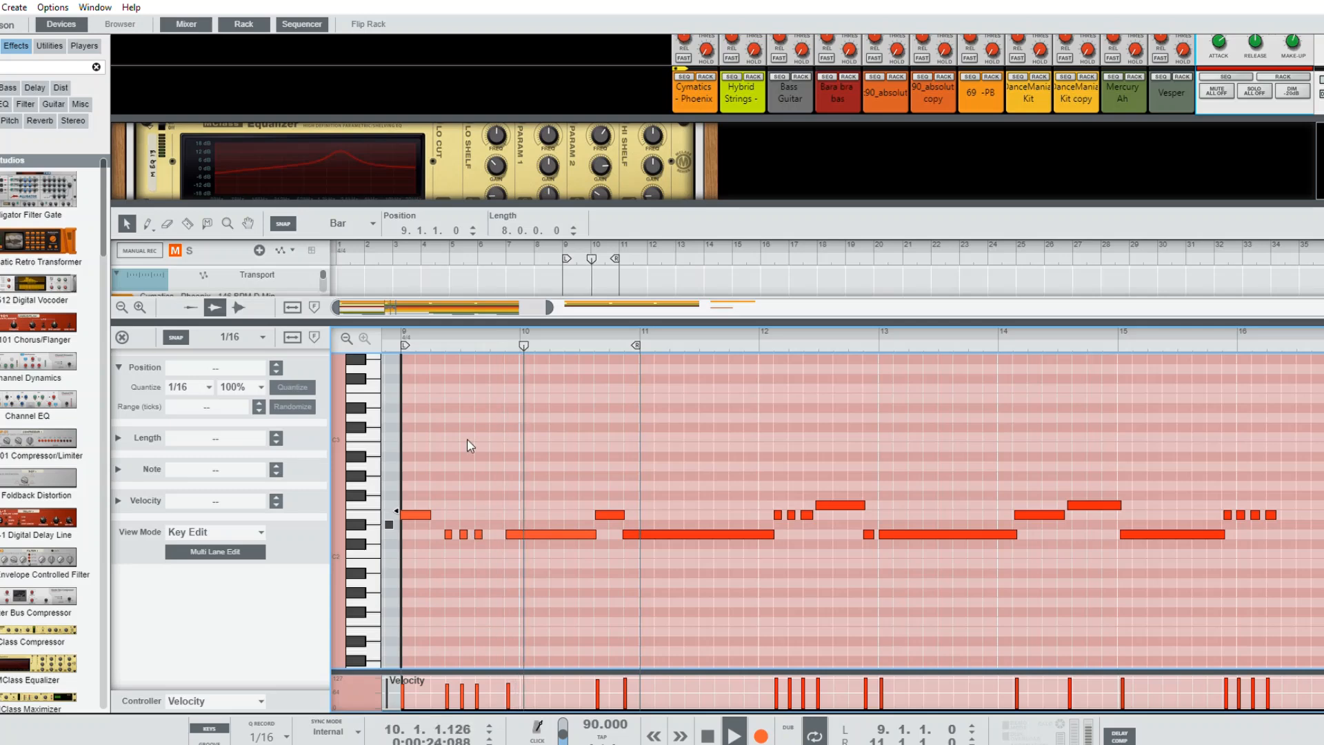
Step: Delete the long D2 note at 9.4.3 in the Bara bra bas clip and lengthen the D2 note at 9.3.3 to 1.0.0.0
click(417, 326)
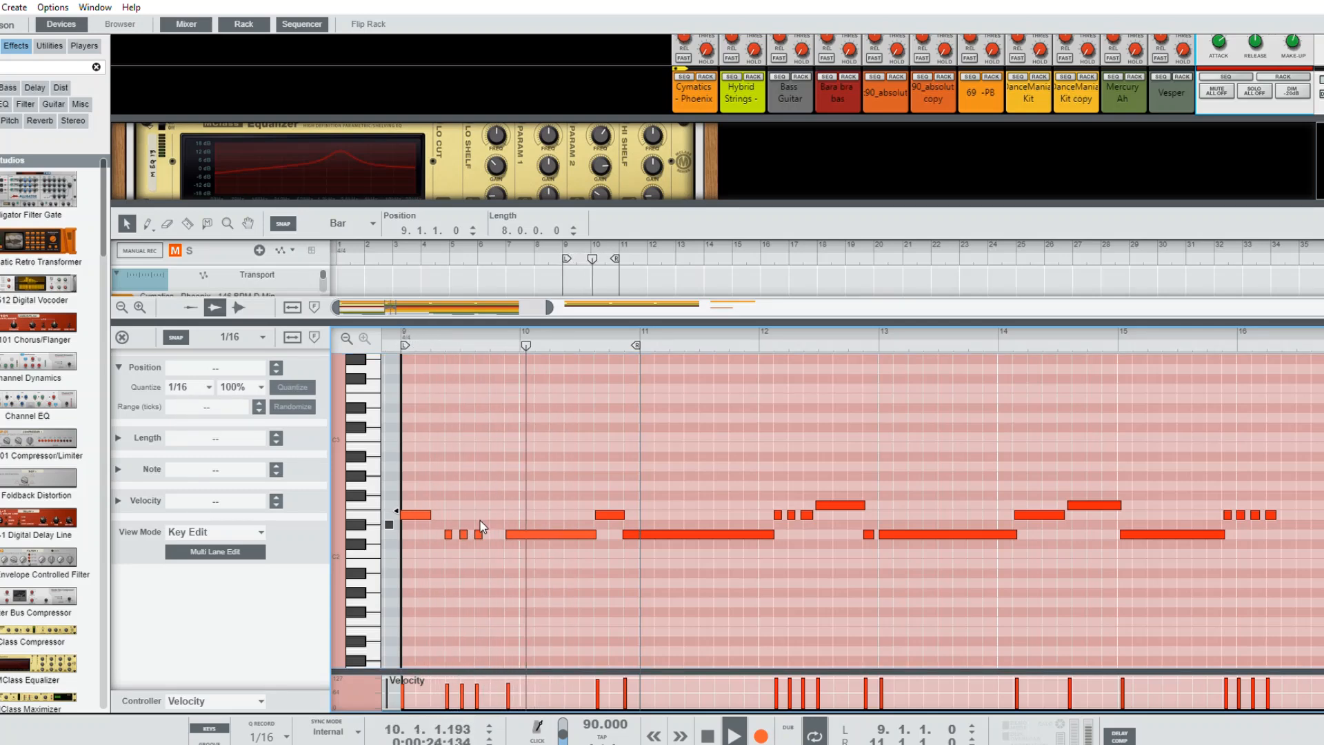
drag(475, 533, 503, 532)
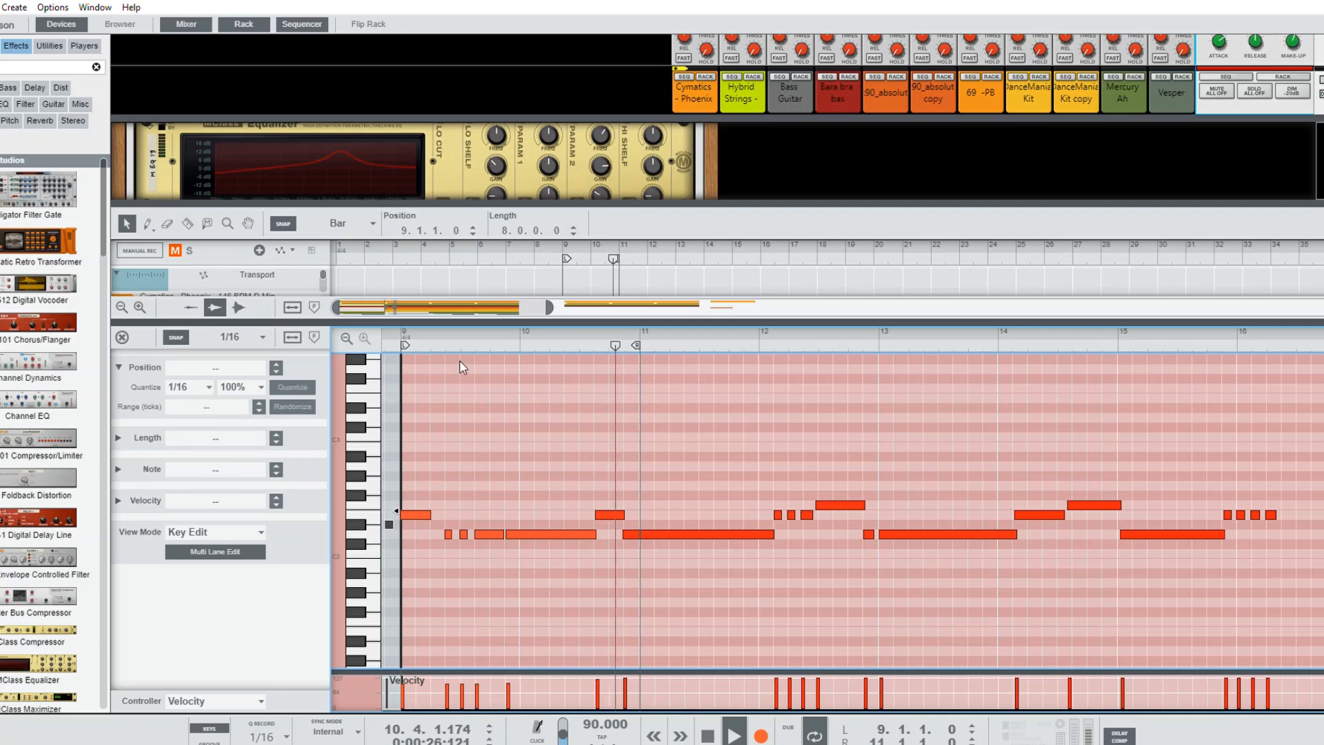
click(358, 337)
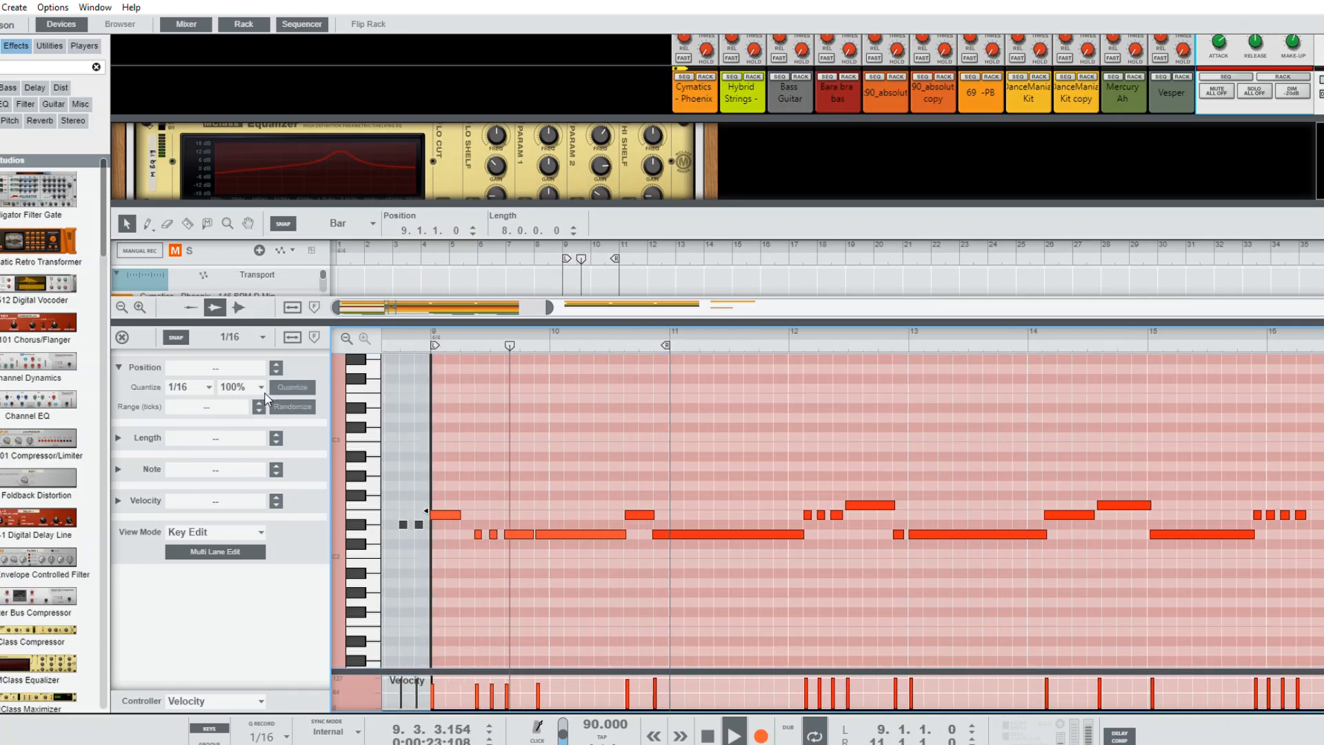
click(548, 532)
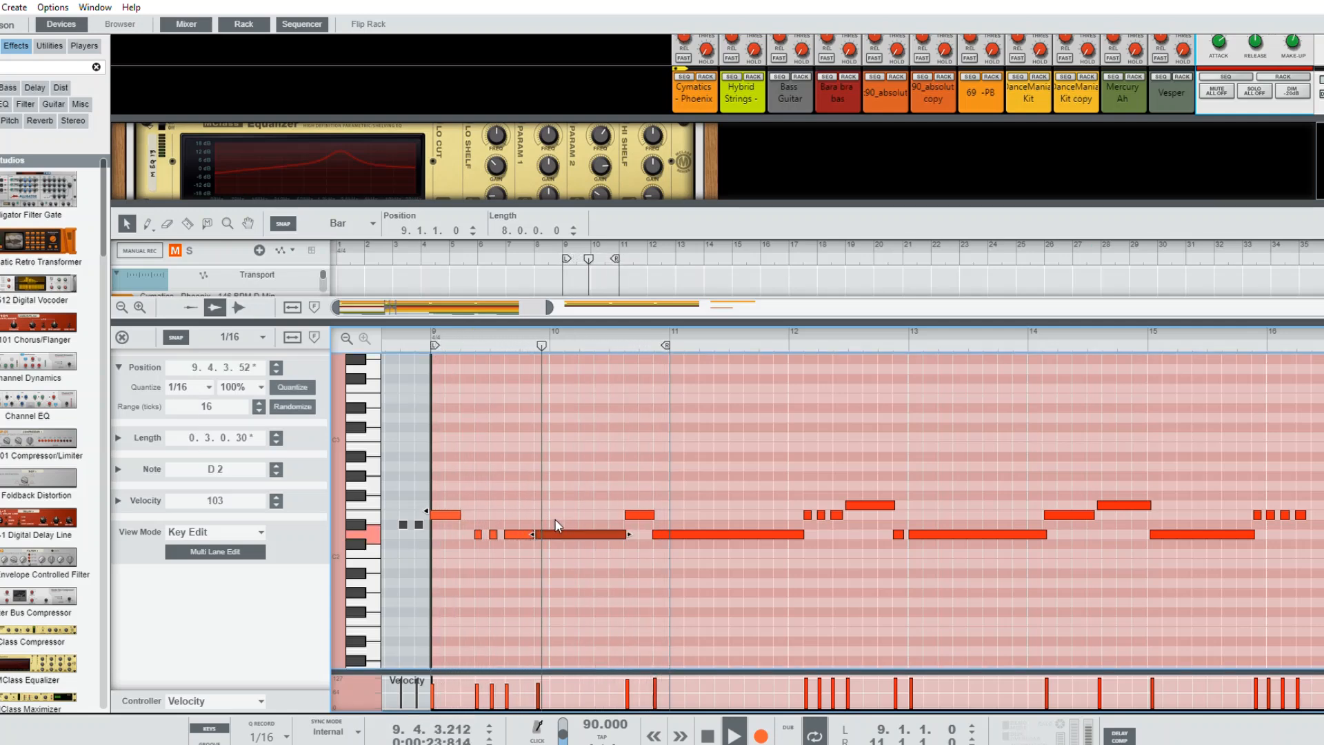
key(Delete)
click(527, 533)
drag(544, 525, 622, 526)
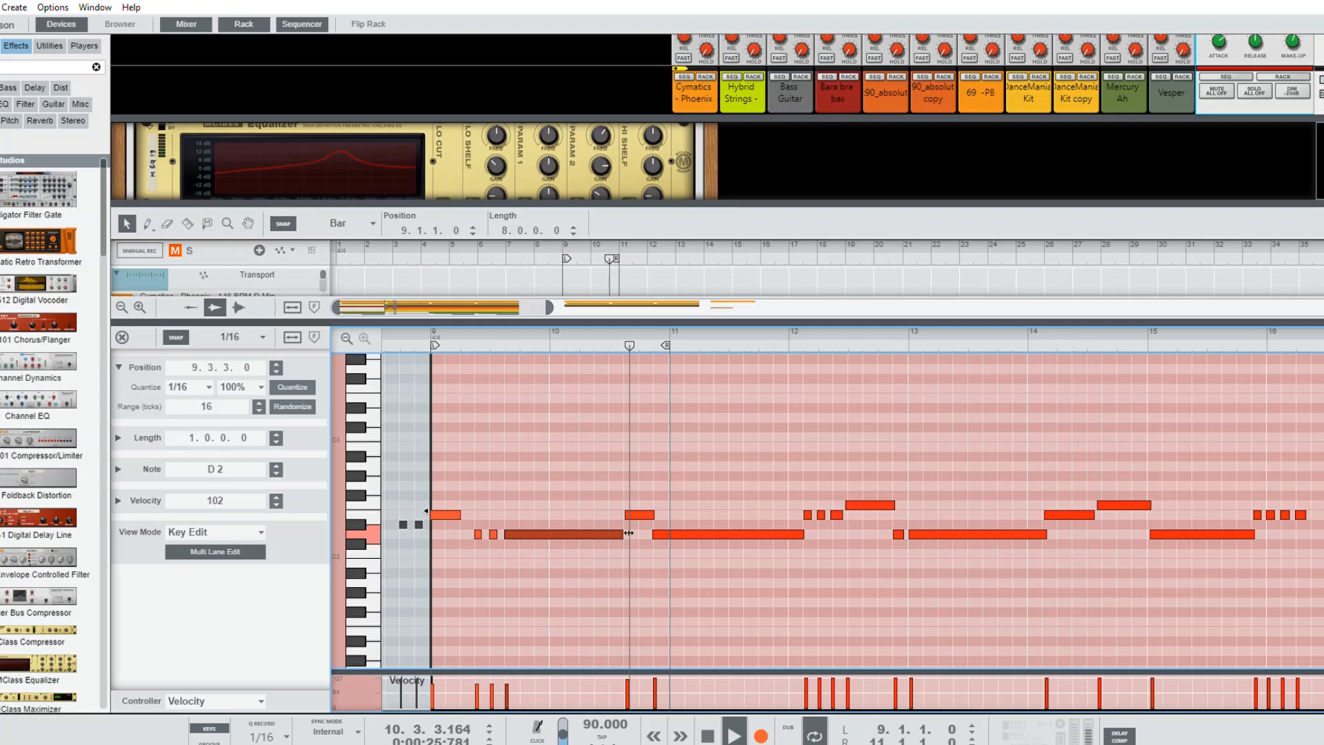
click(622, 548)
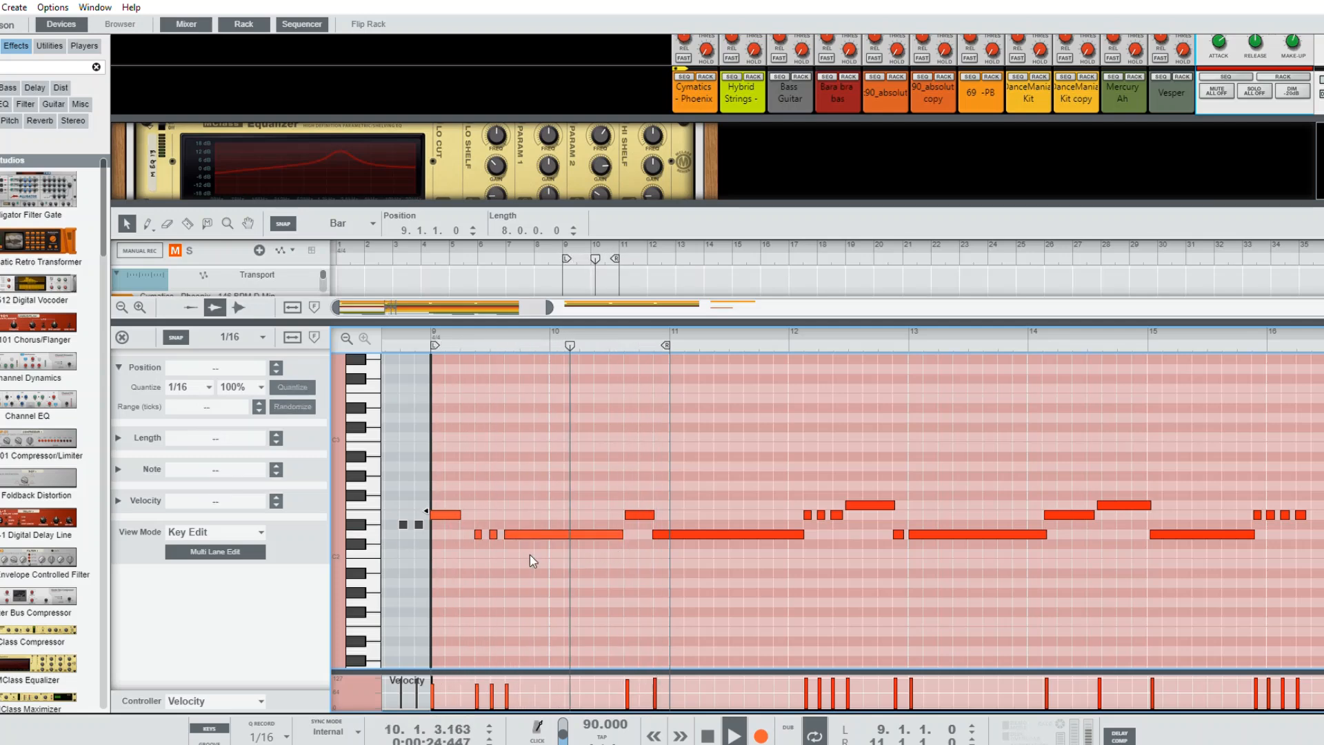
Step: Close the note editor and replace the Bass Guitar clip at bar 9 with a copy of the edited Bara bra bas clip
click(122, 336)
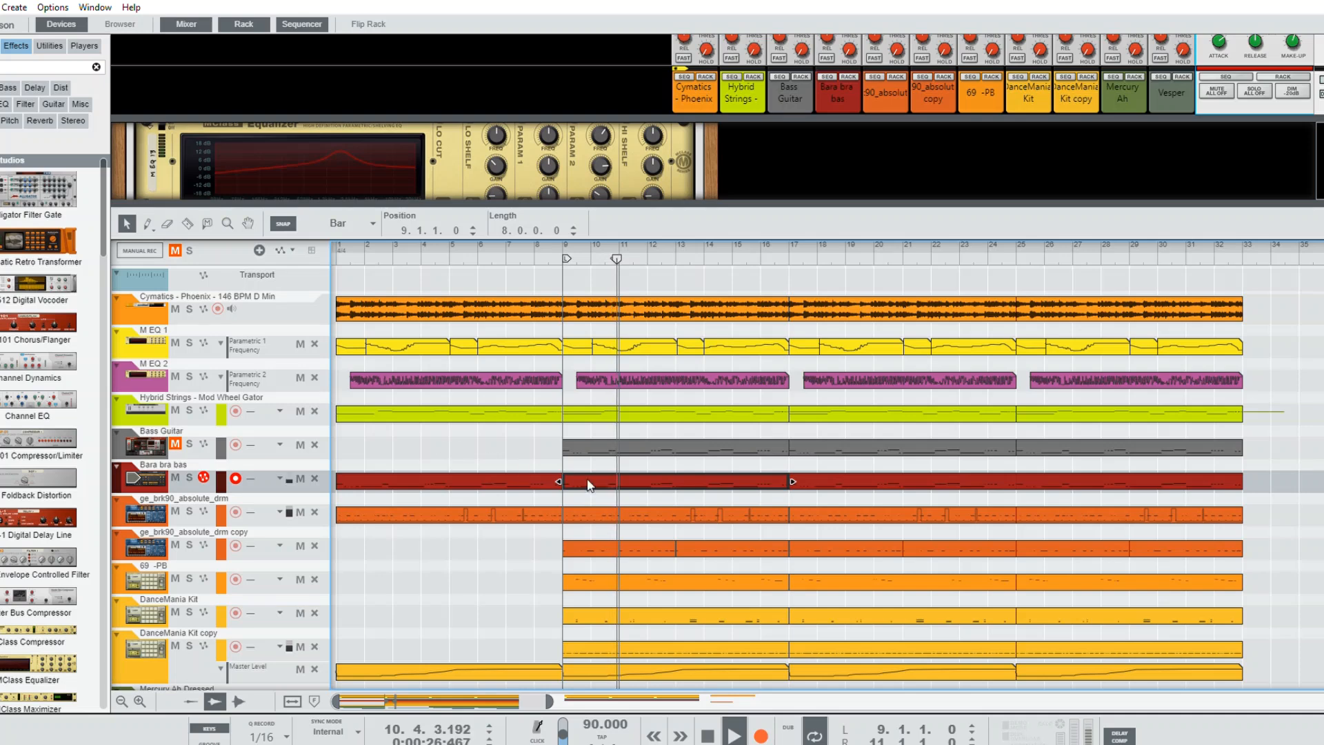
click(608, 433)
key(Delete)
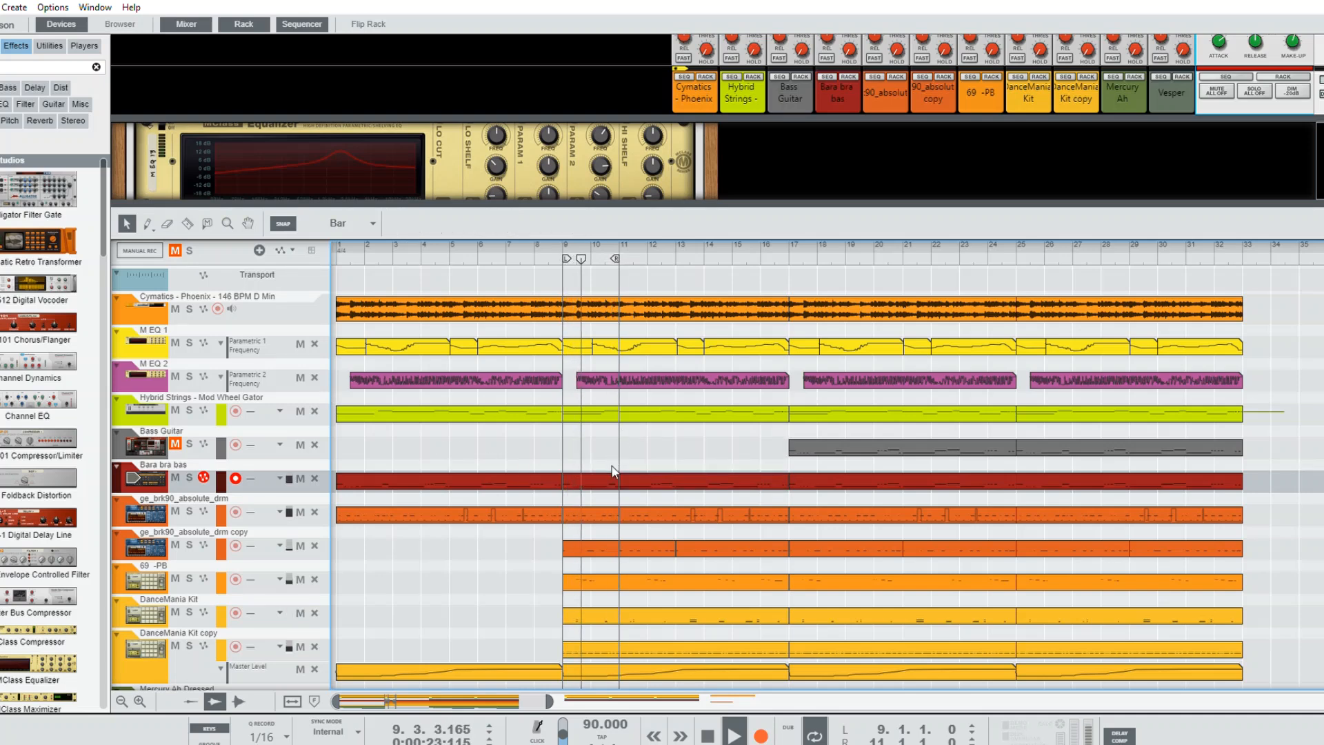
key(ctrl+z)
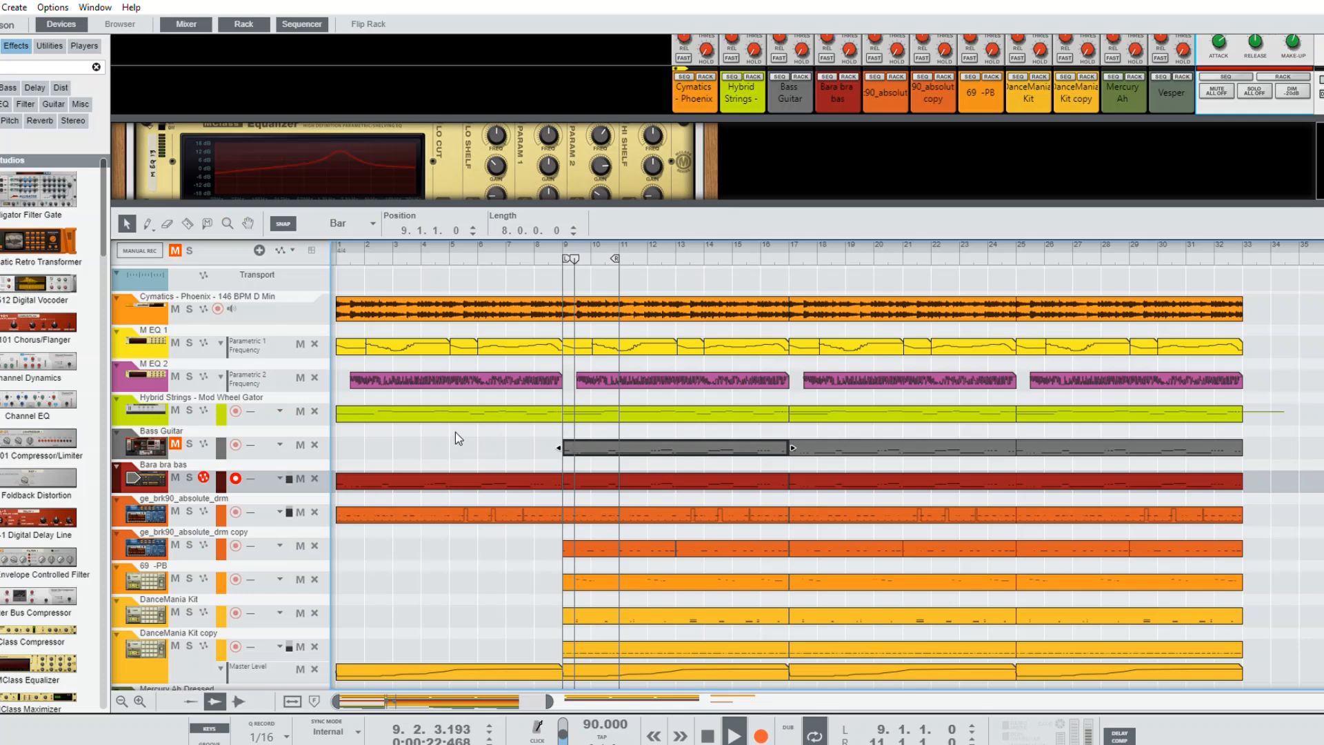
Step: Unmute the Bass Guitar track and raise the master compressor's make-up gain
click(175, 443)
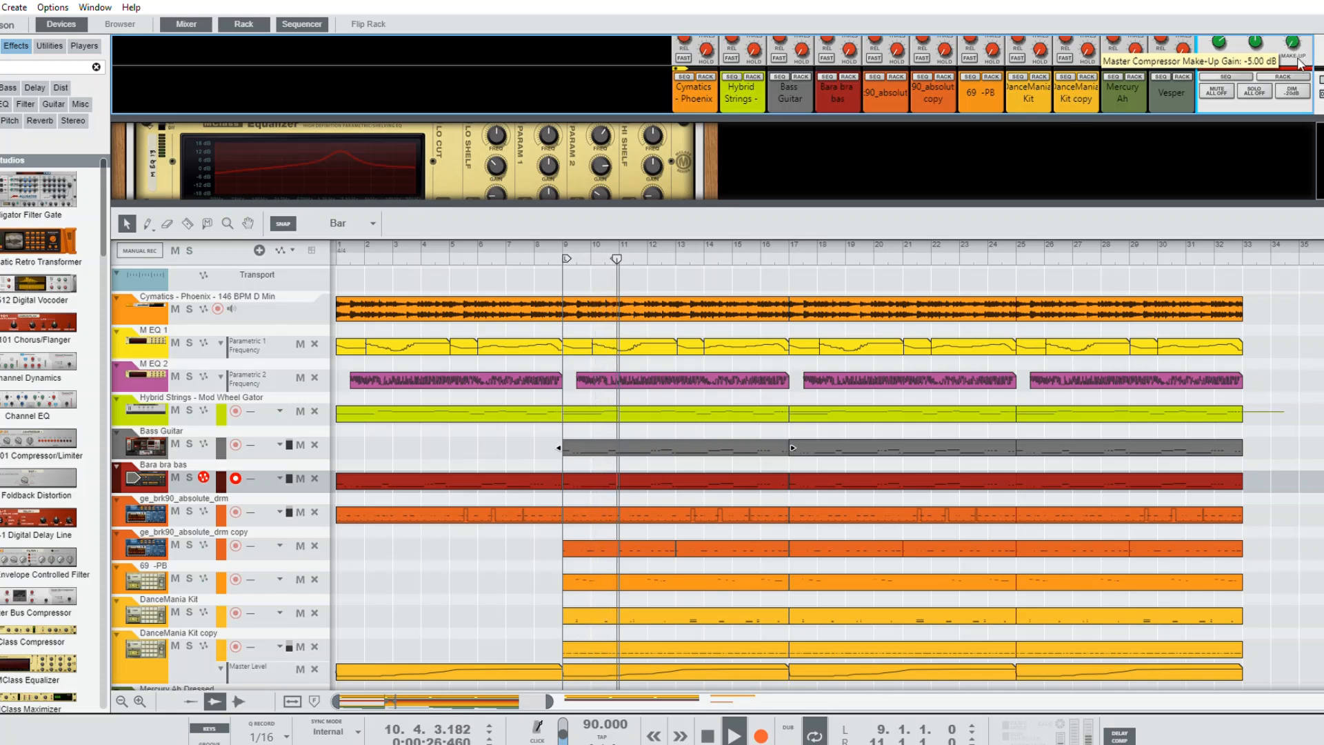
drag(1302, 62, 1305, 42)
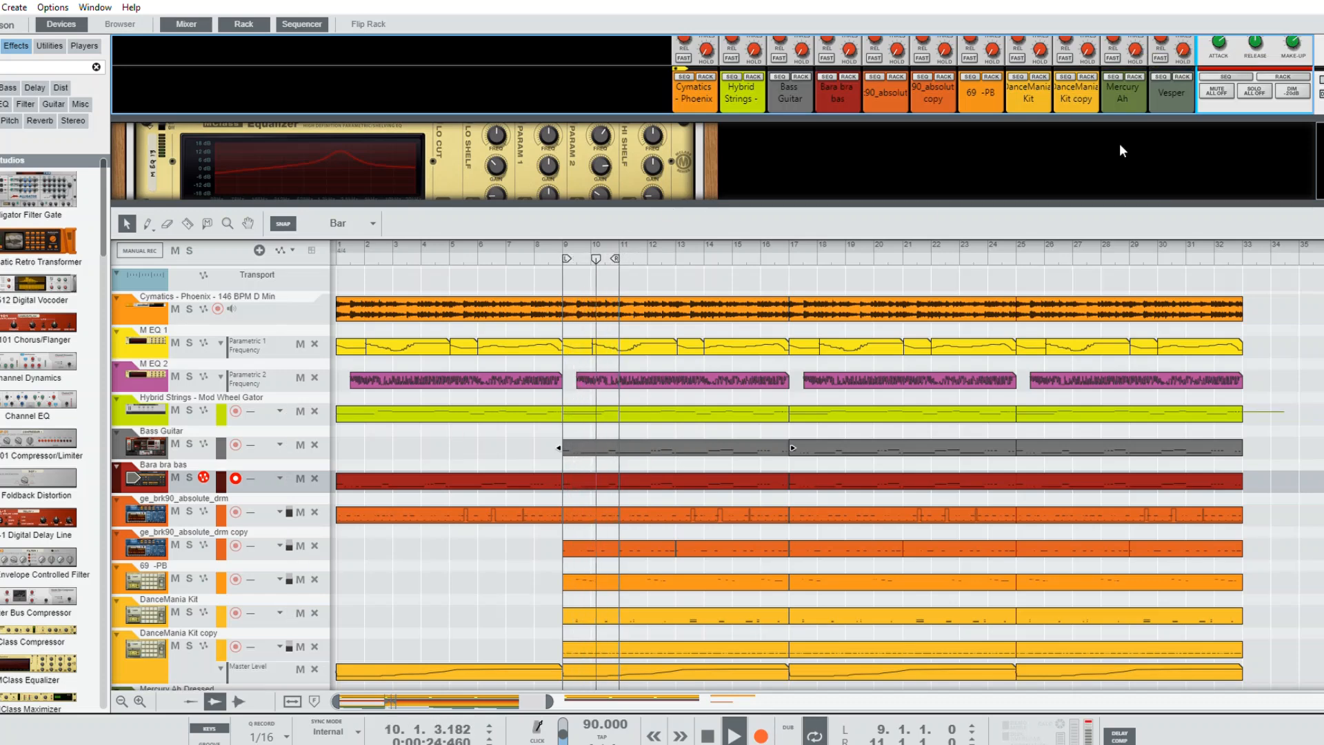
drag(1291, 129, 1304, 25)
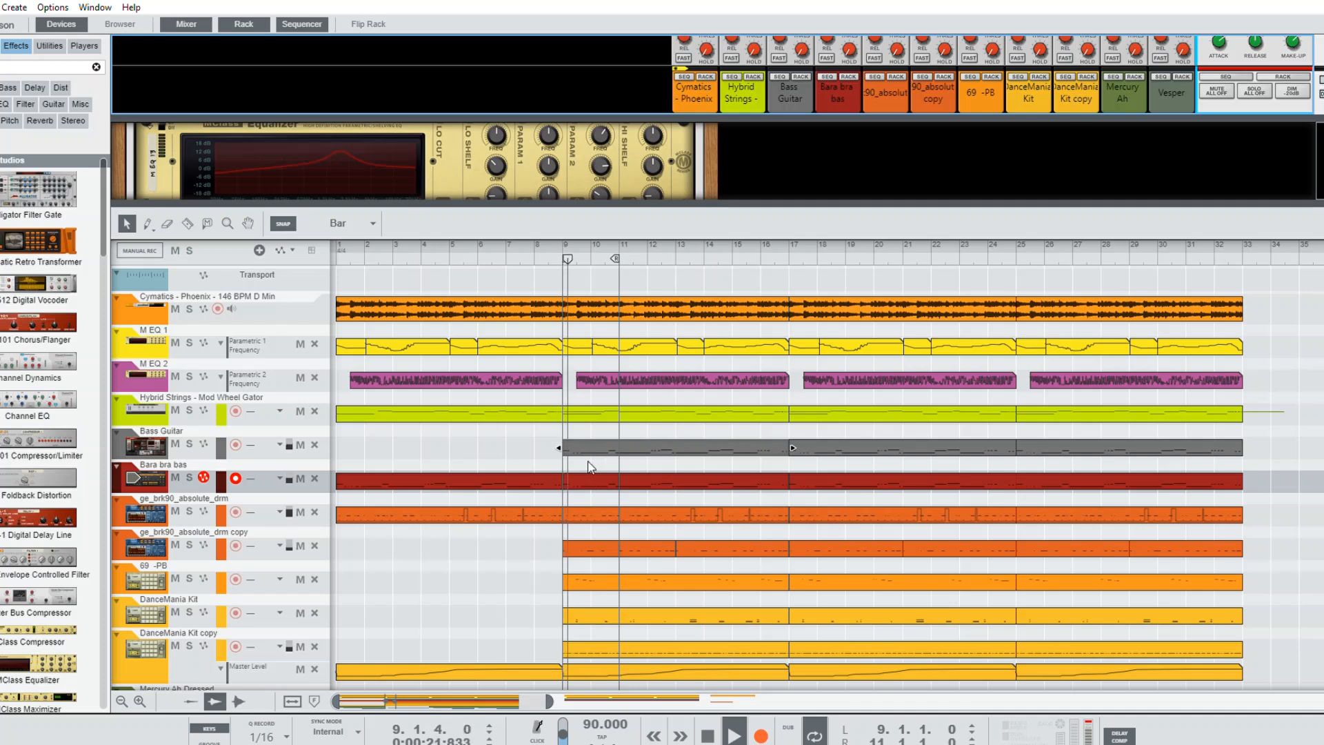
Step: Delete the Bara bra bas clip at bar 1 and both the Bass Guitar and Bara bra bas clips at bars 17 and 25
click(529, 471)
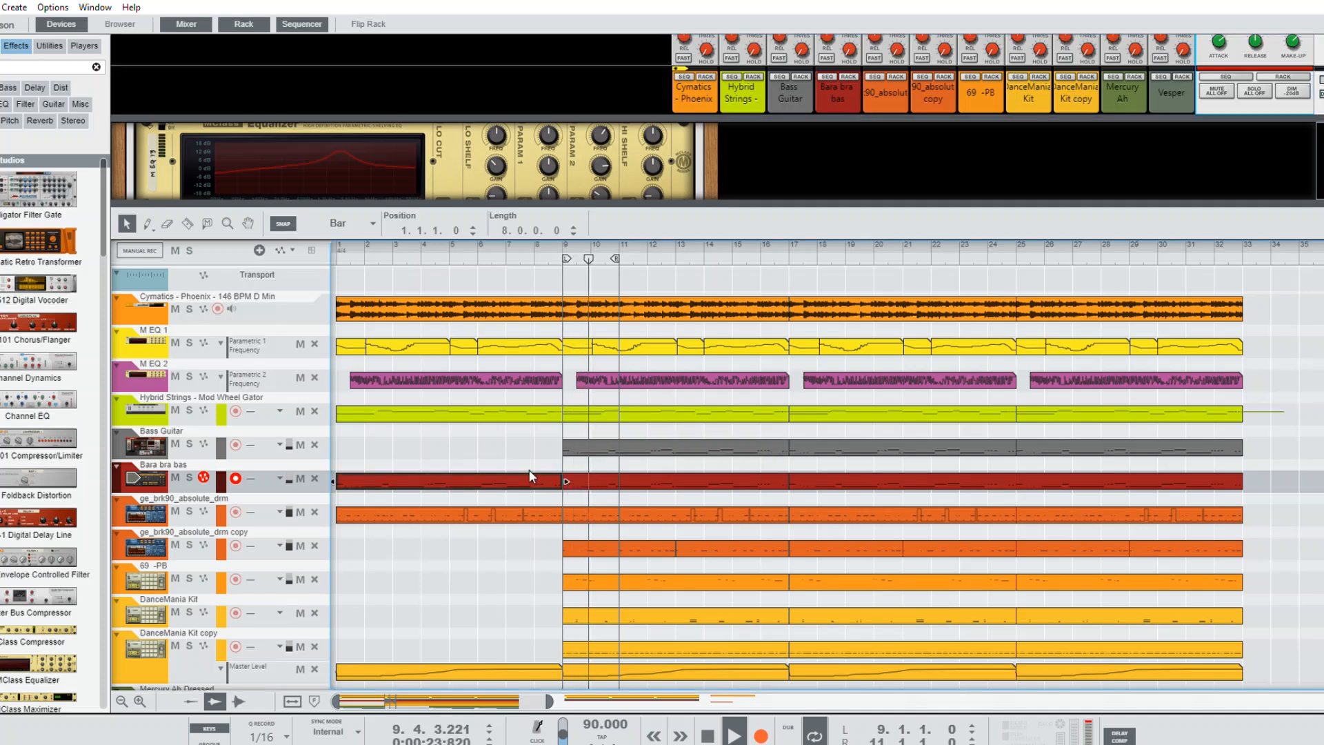
key(Delete)
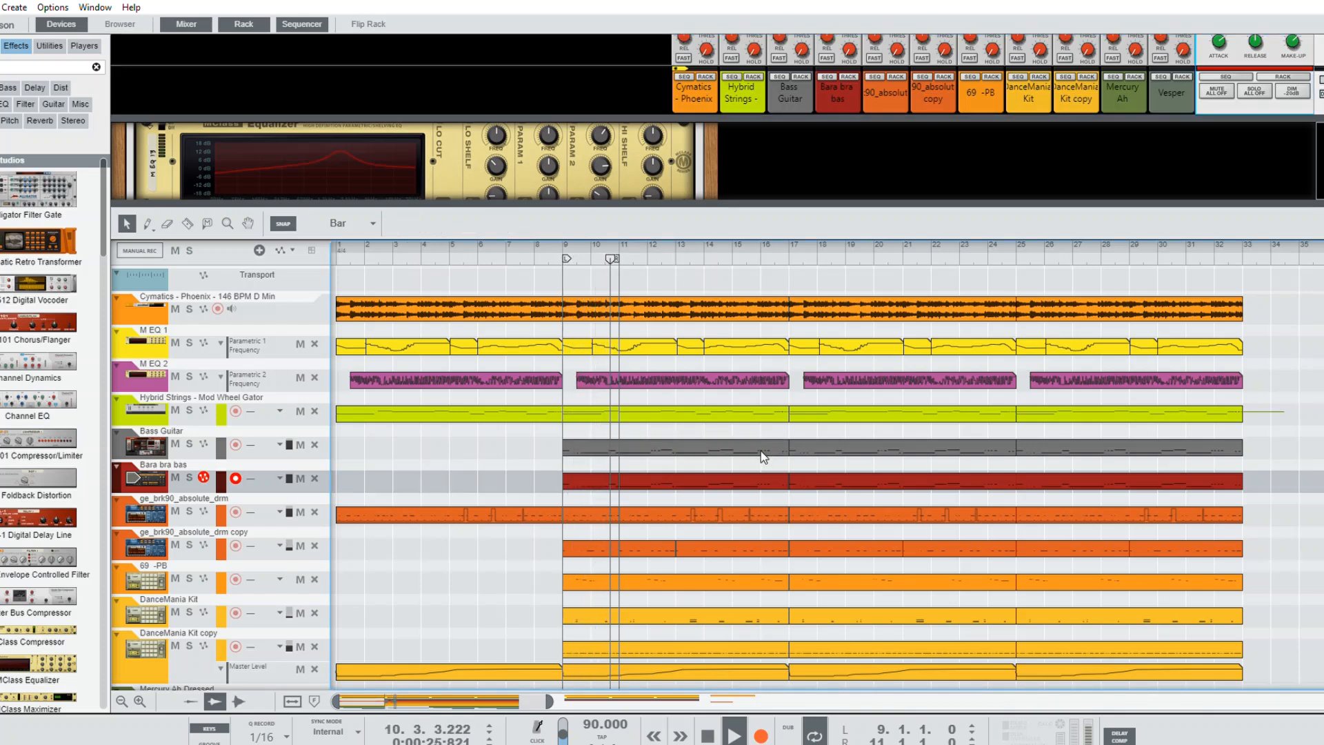
drag(824, 431, 894, 465)
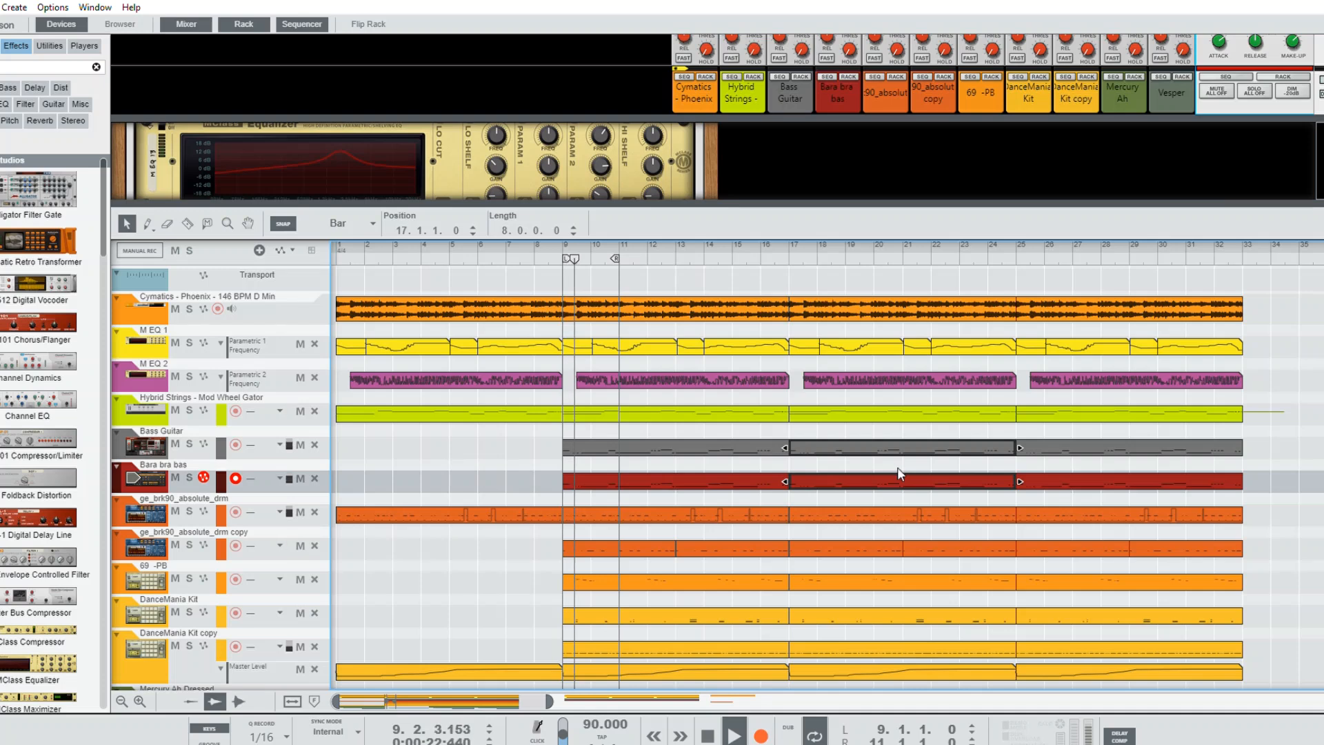
key(Delete)
drag(1001, 432, 1209, 457)
key(Delete)
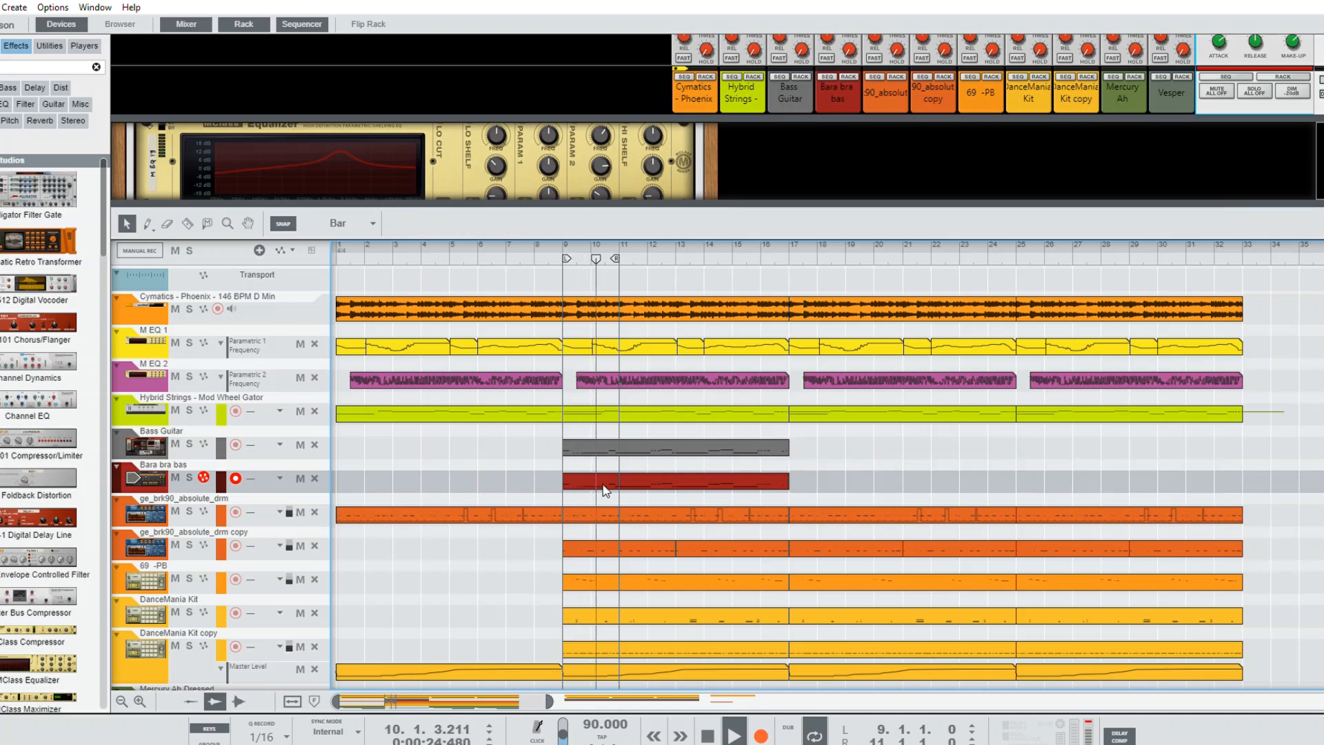
Step: Copy the bar 9 Bara bra bas clip to bar 1 and both bar 9 bass clips to bars 17 and 25
drag(817, 425, 379, 457)
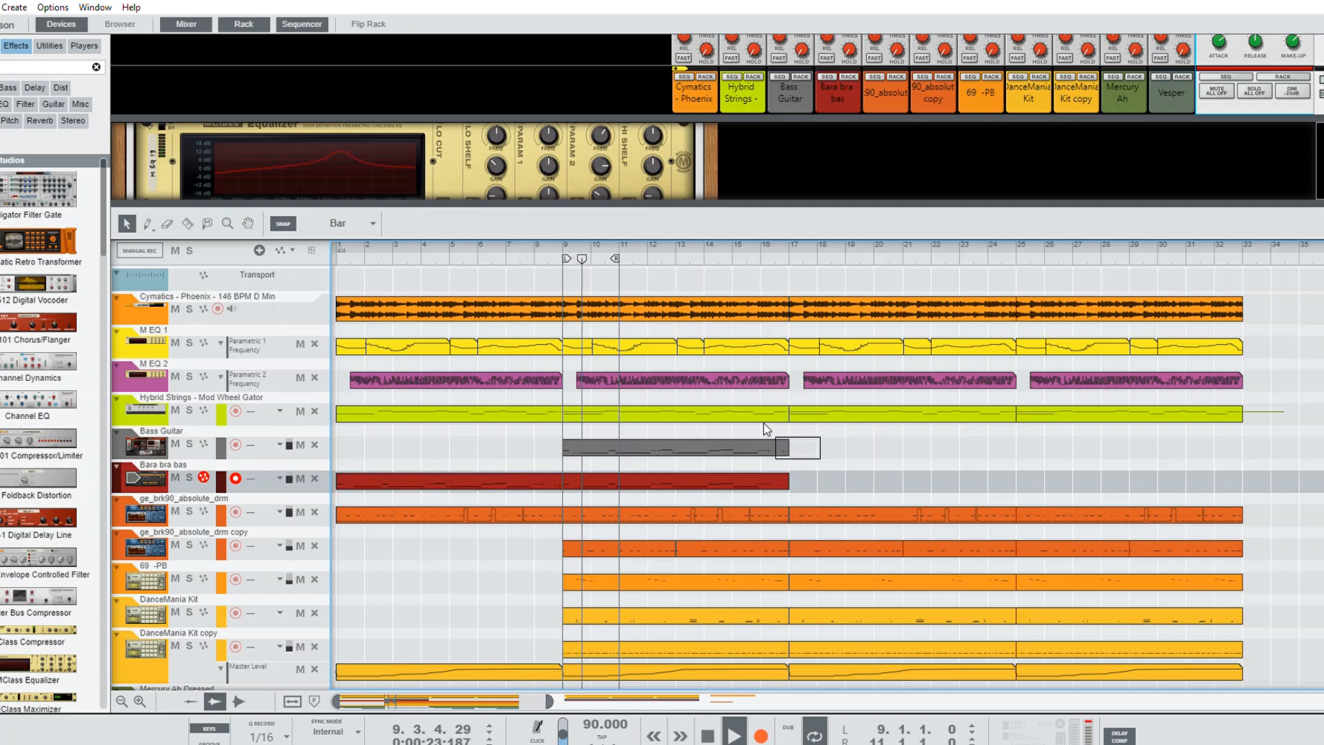
drag(763, 423, 1063, 467)
click(1280, 429)
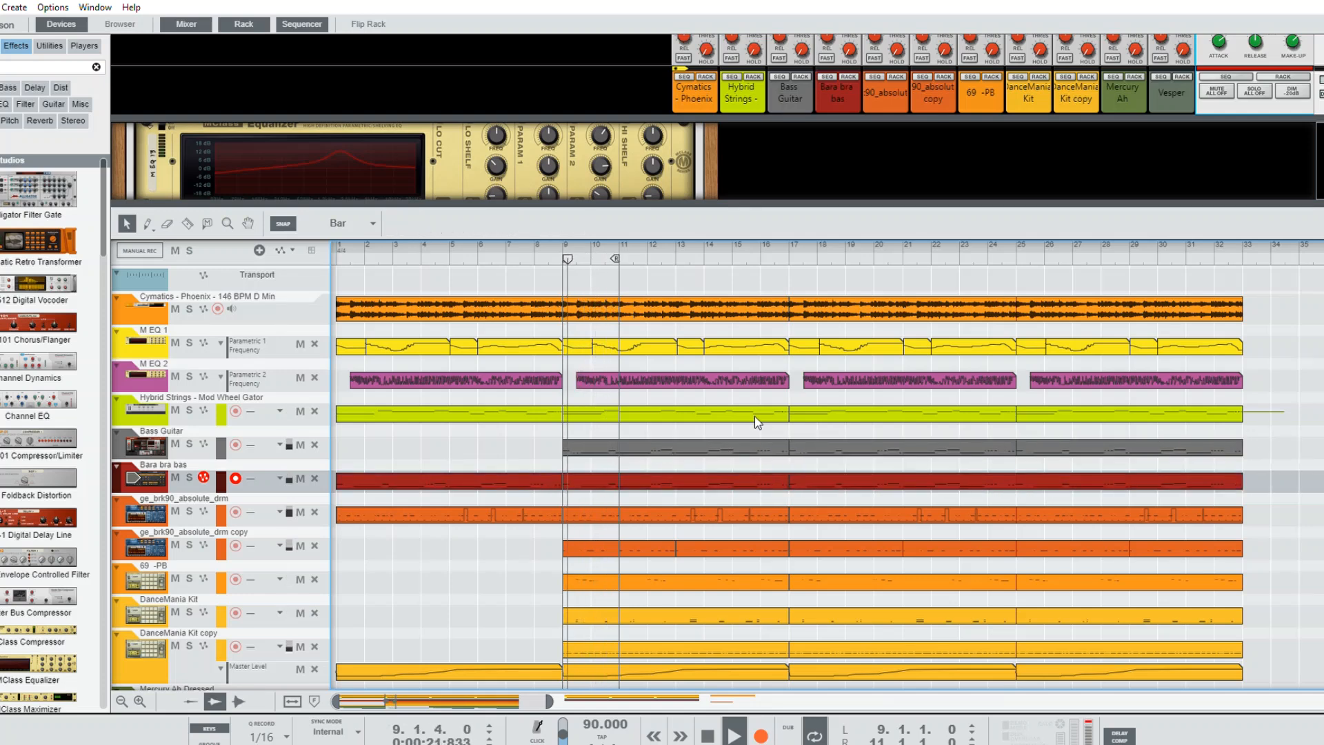
Step: Extend the loop end to bar 13 and adjust the master compressor's make-up gain while playing the song from bar 1
drag(615, 255, 676, 242)
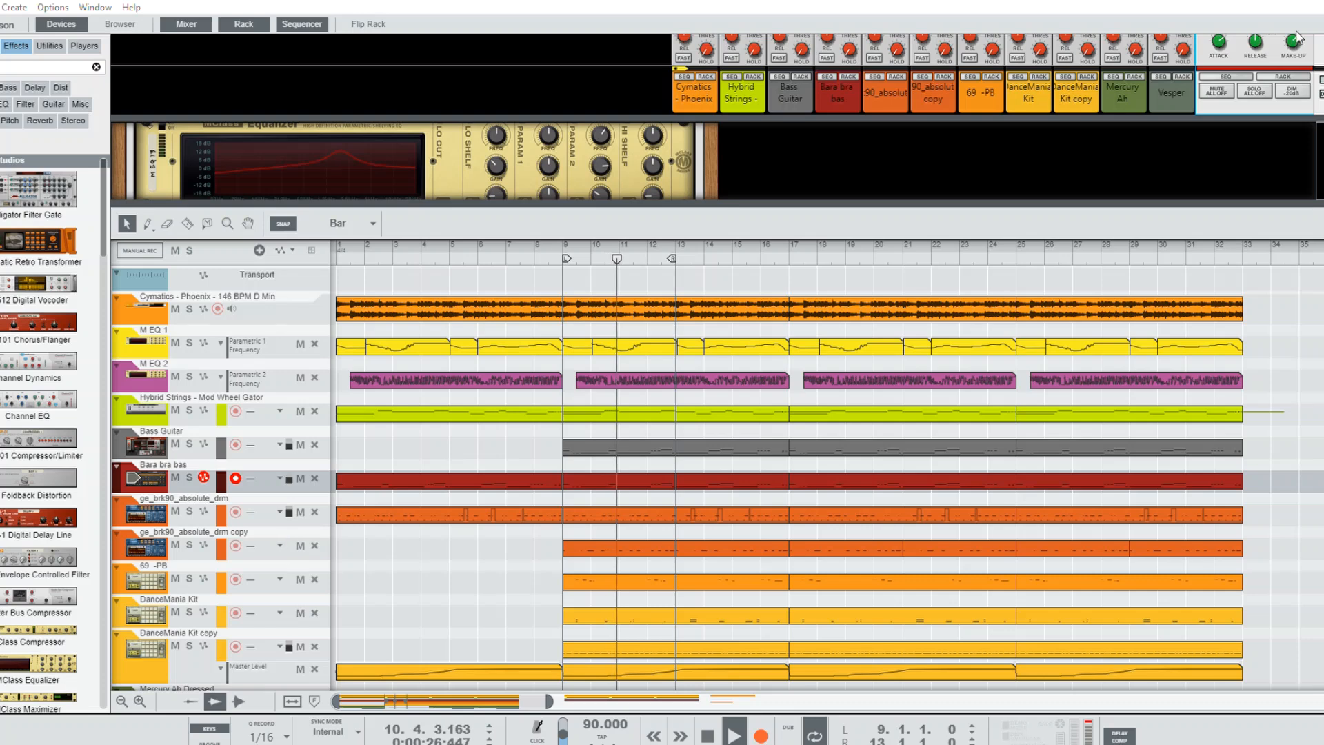
mouse_move(1295, 34)
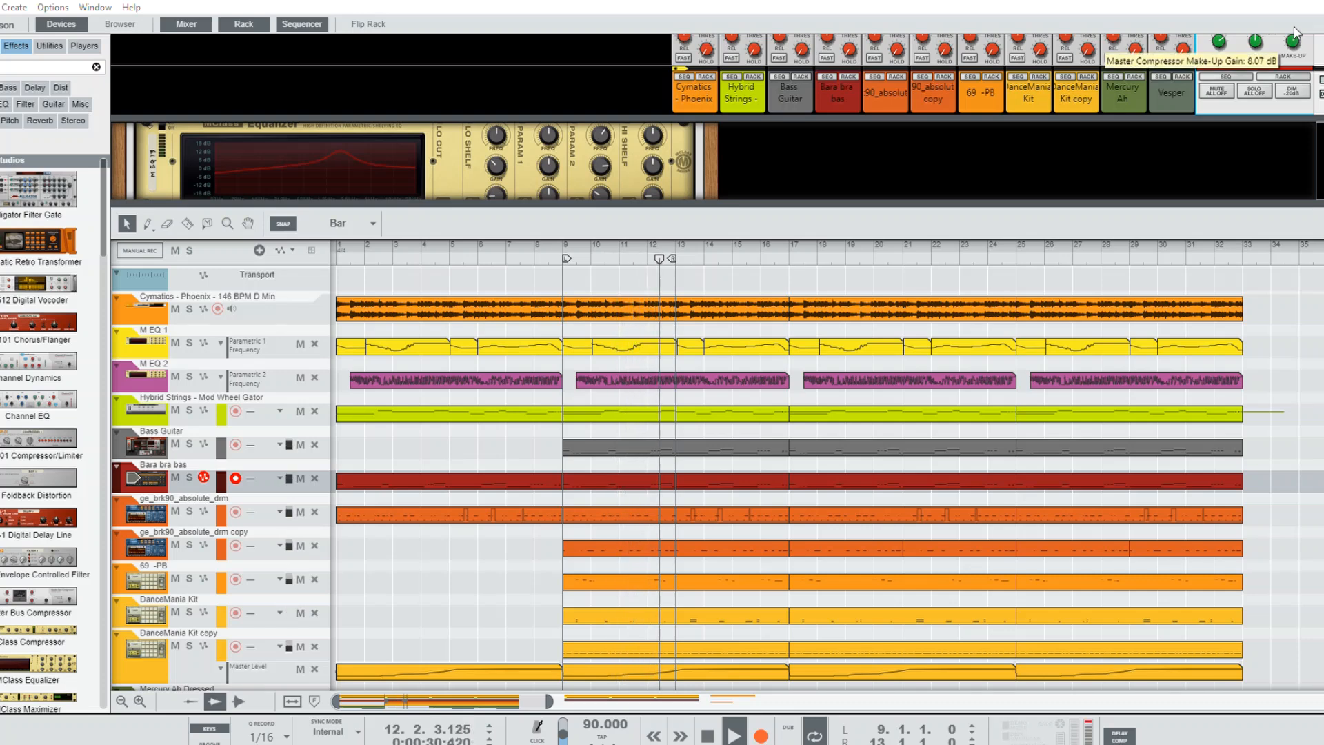
click(369, 252)
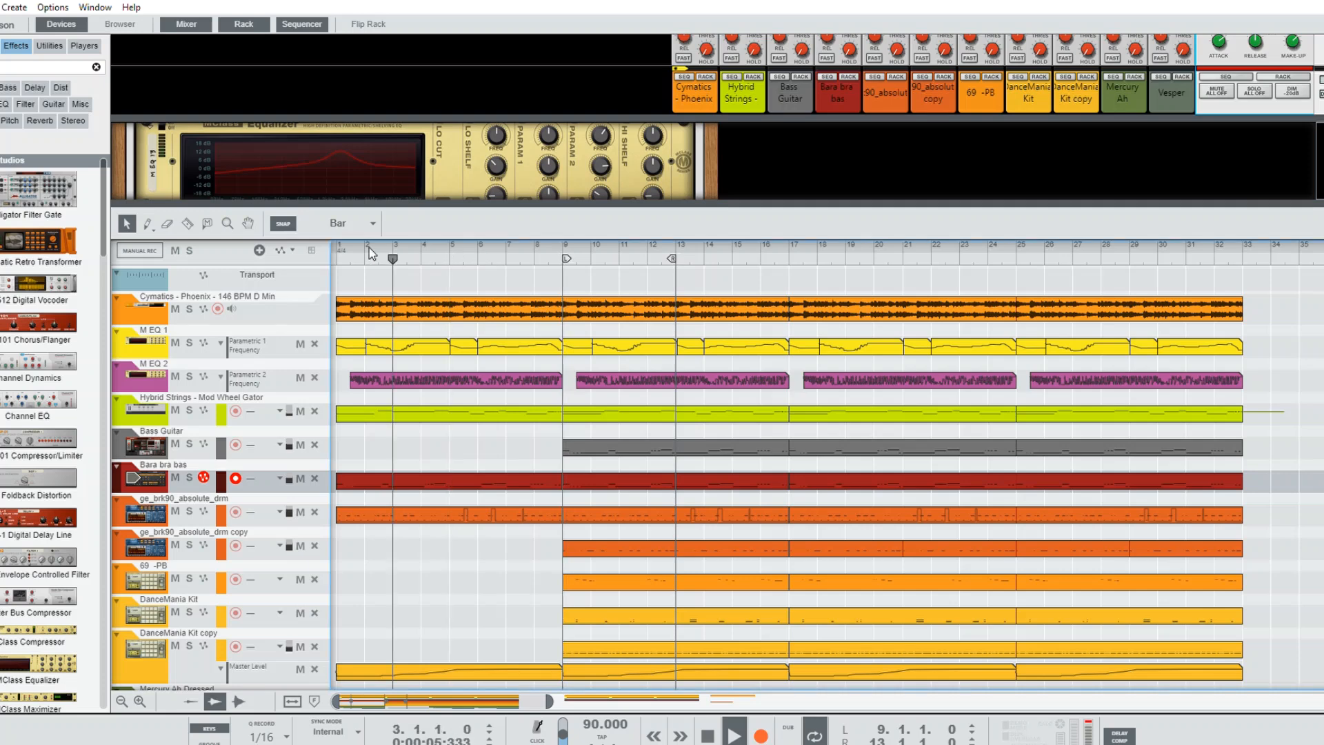
click(338, 249)
mouse_move(1292, 43)
mouse_down()
mouse_move(1294, 150)
mouse_move(1308, 31)
mouse_up()
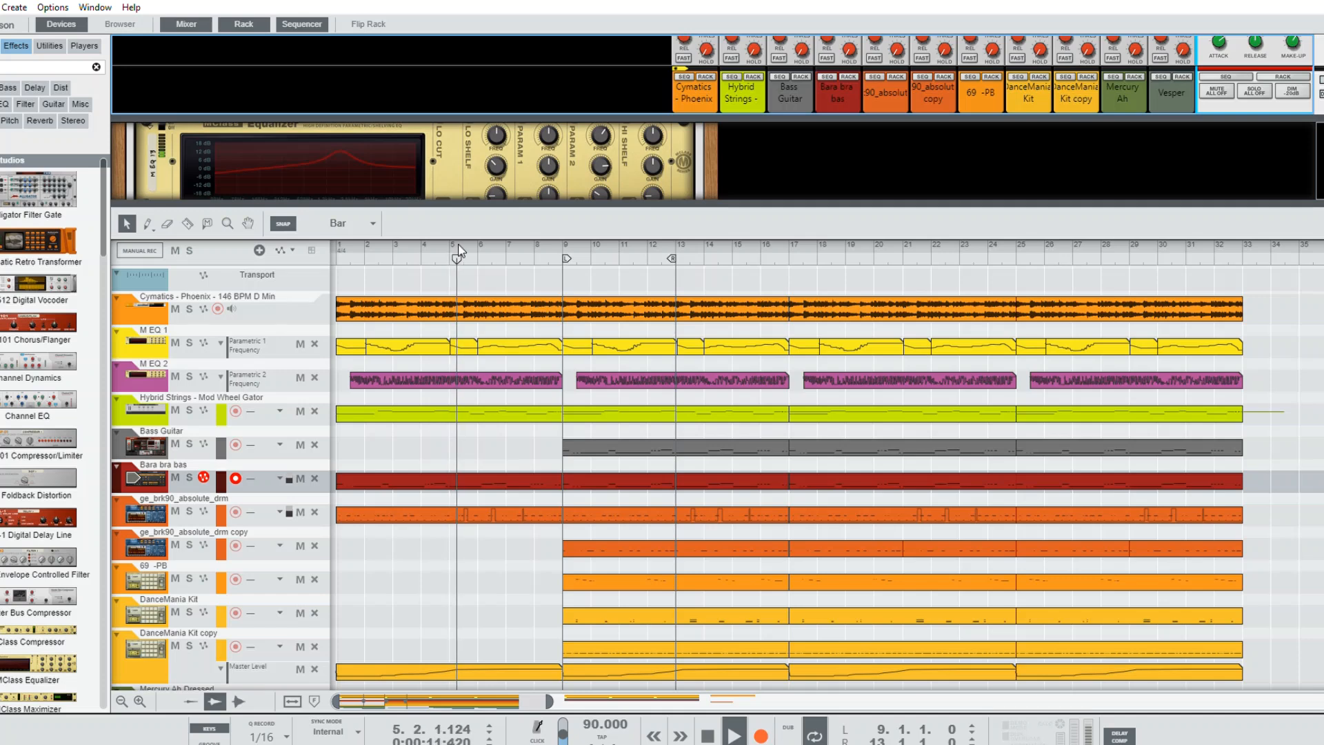
click(344, 245)
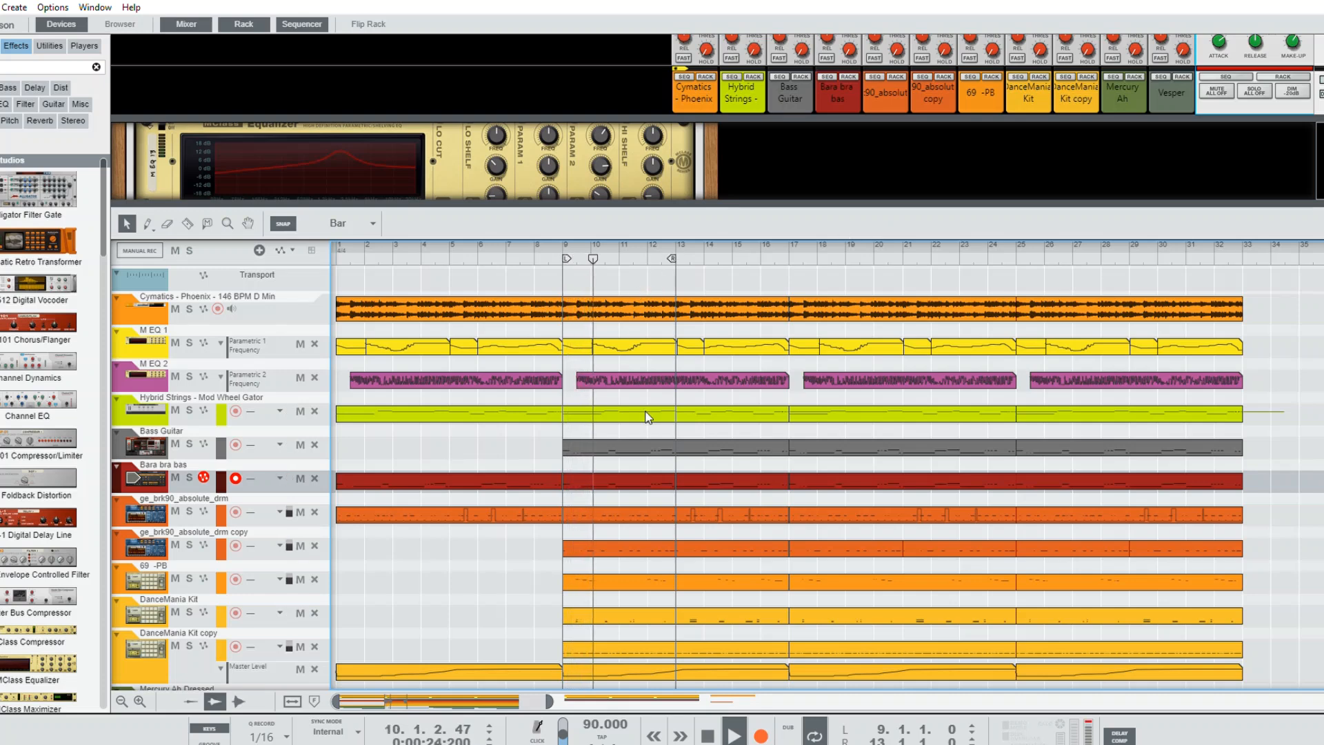
Step: Audition the song from bar 1 with Hybrid Strings muted while checking the master make-up gain, and unmute the track
click(1292, 43)
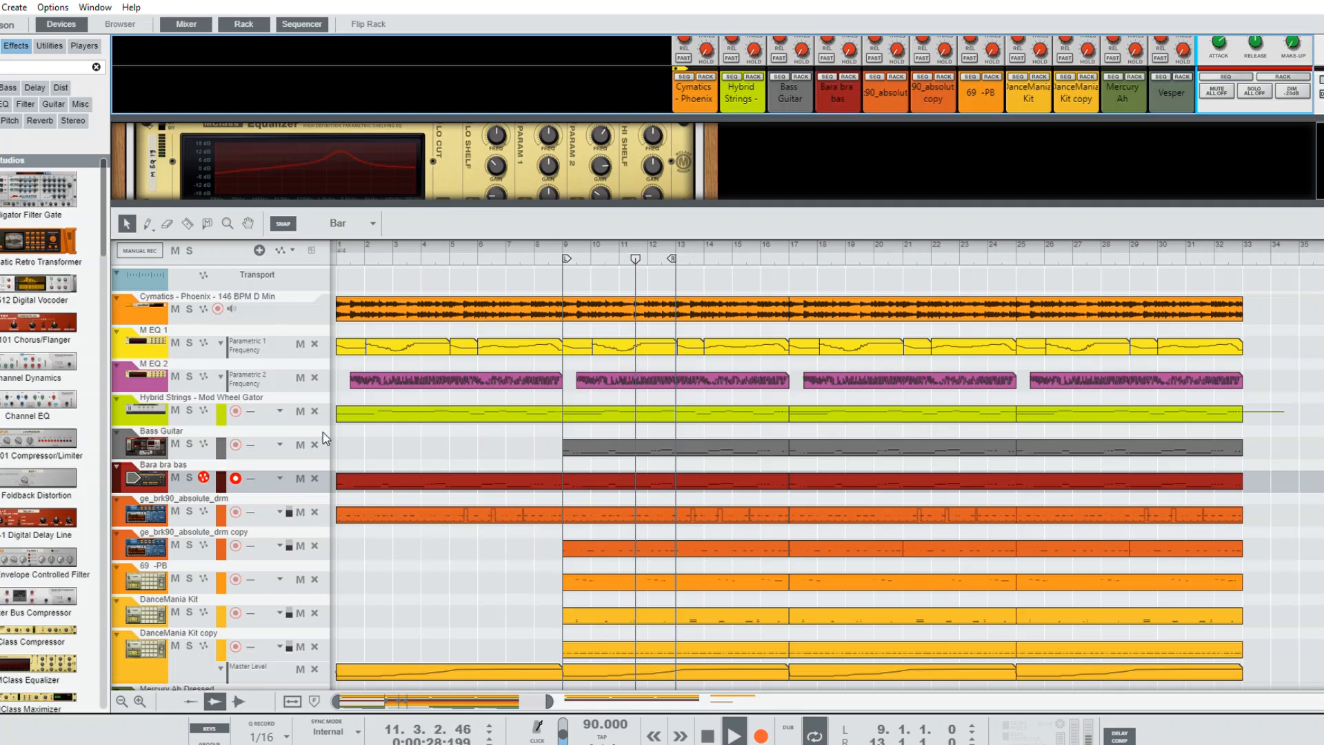
click(176, 408)
key(Home)
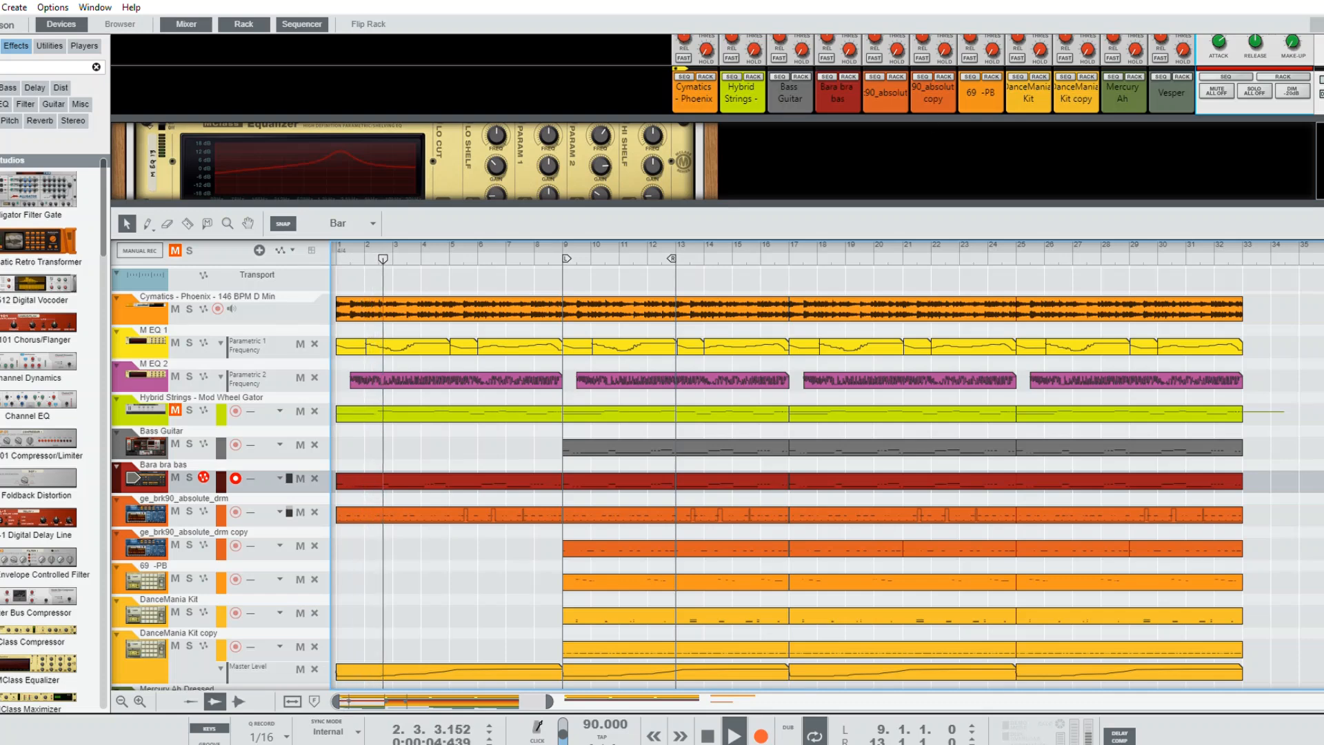
click(1292, 42)
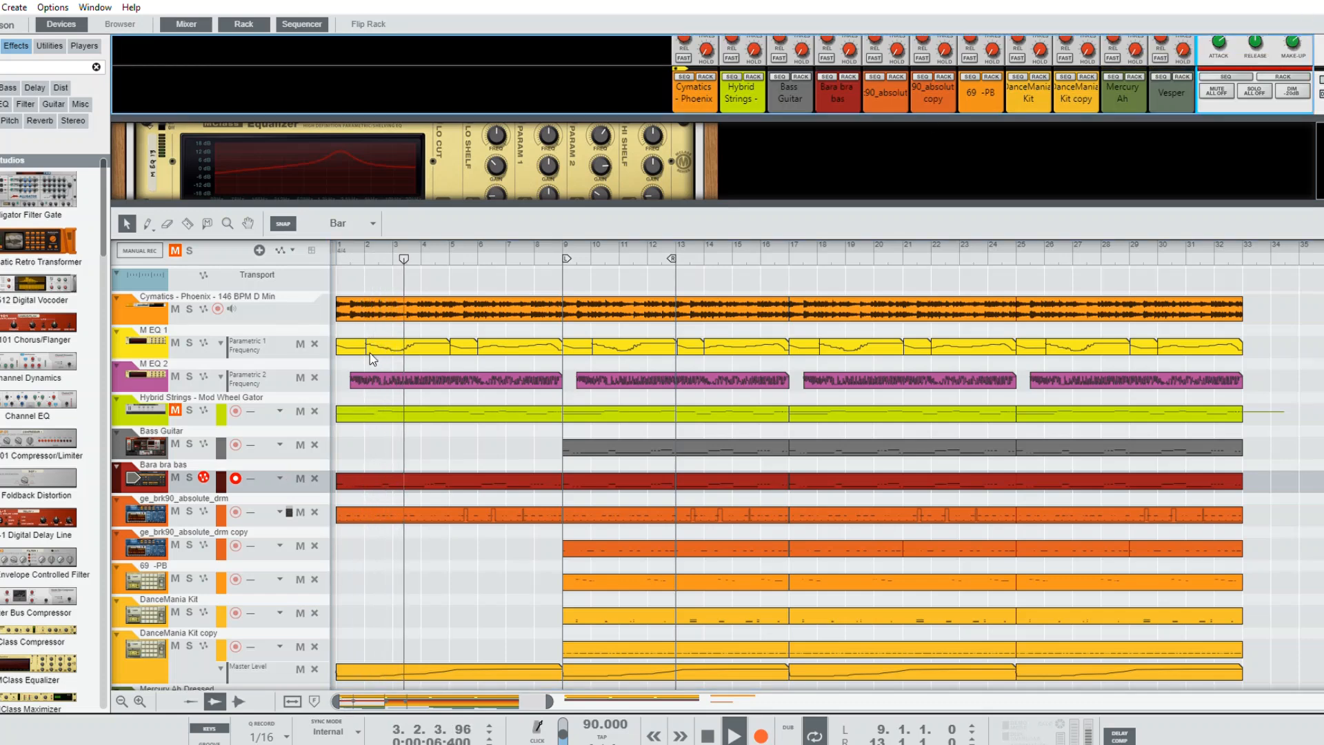
click(176, 399)
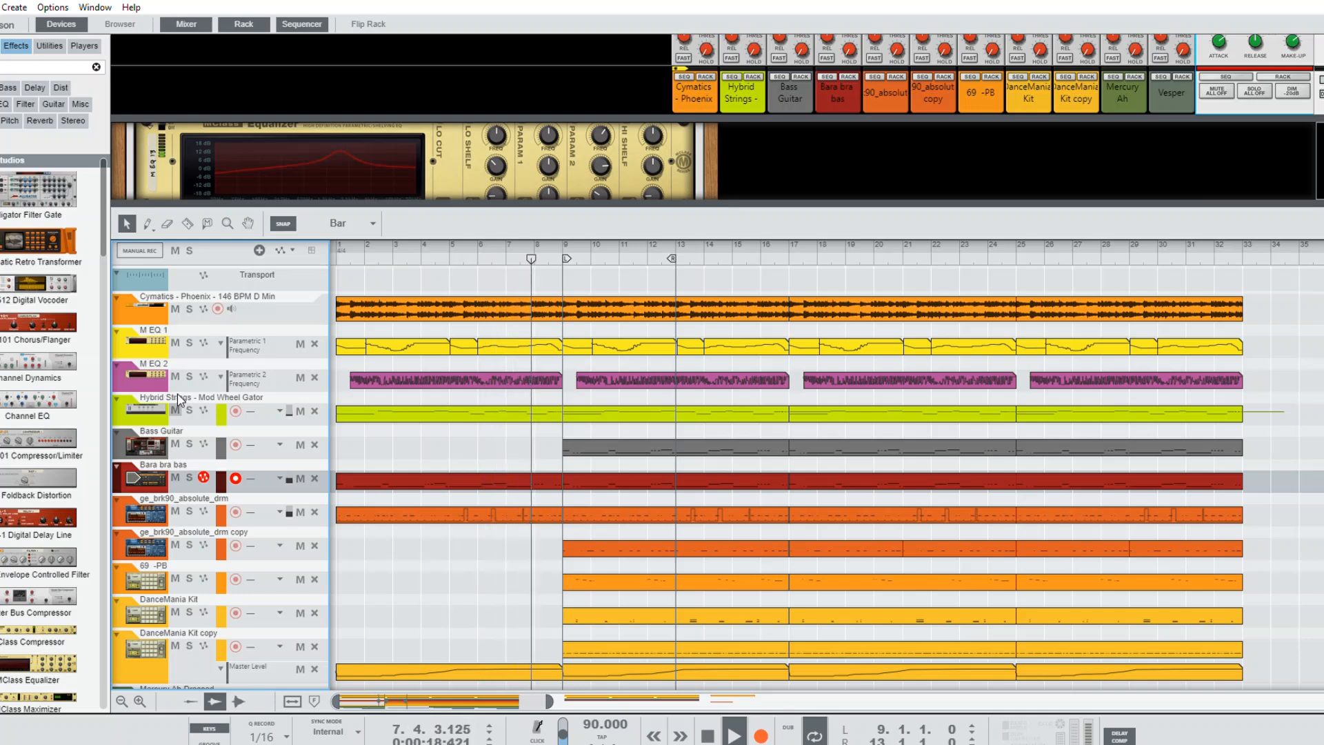
Step: Extend the loop end to bar 17 while comparing the full mix with Hybrid Strings muted and unmuted
click(175, 409)
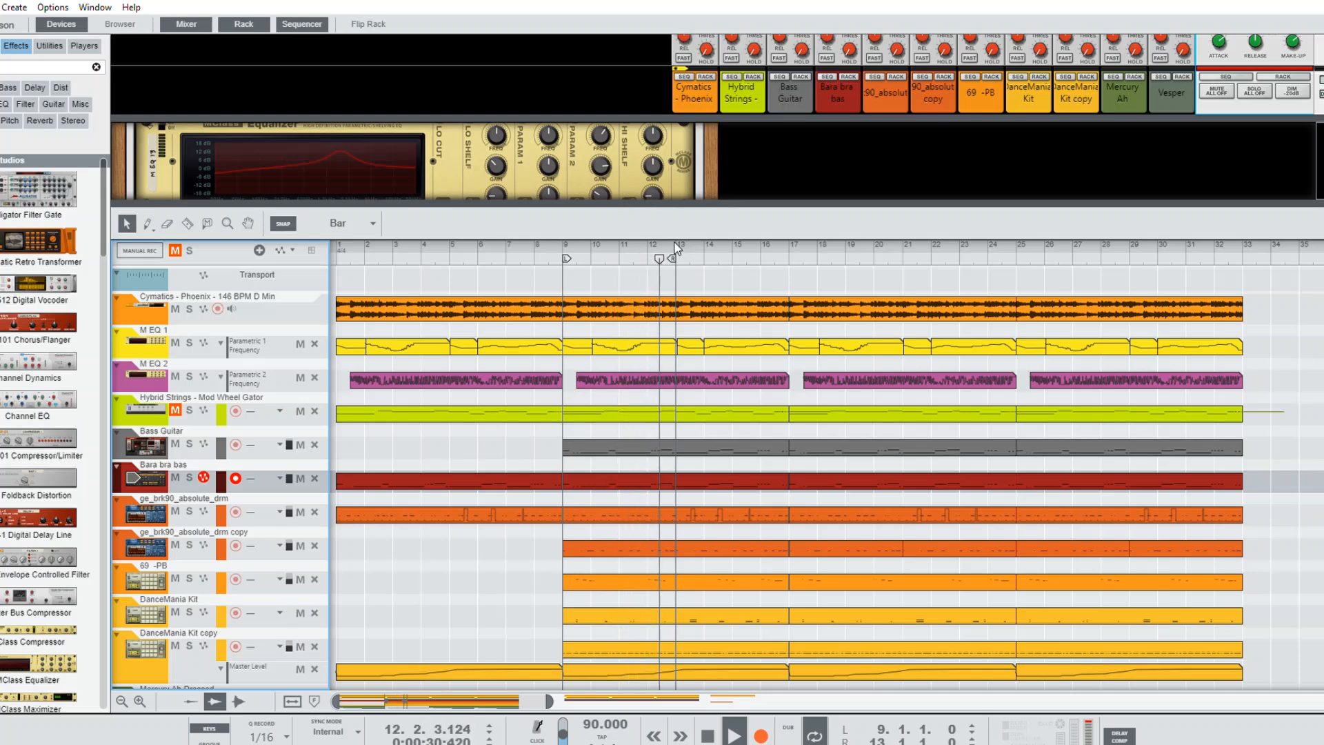
drag(672, 257, 785, 258)
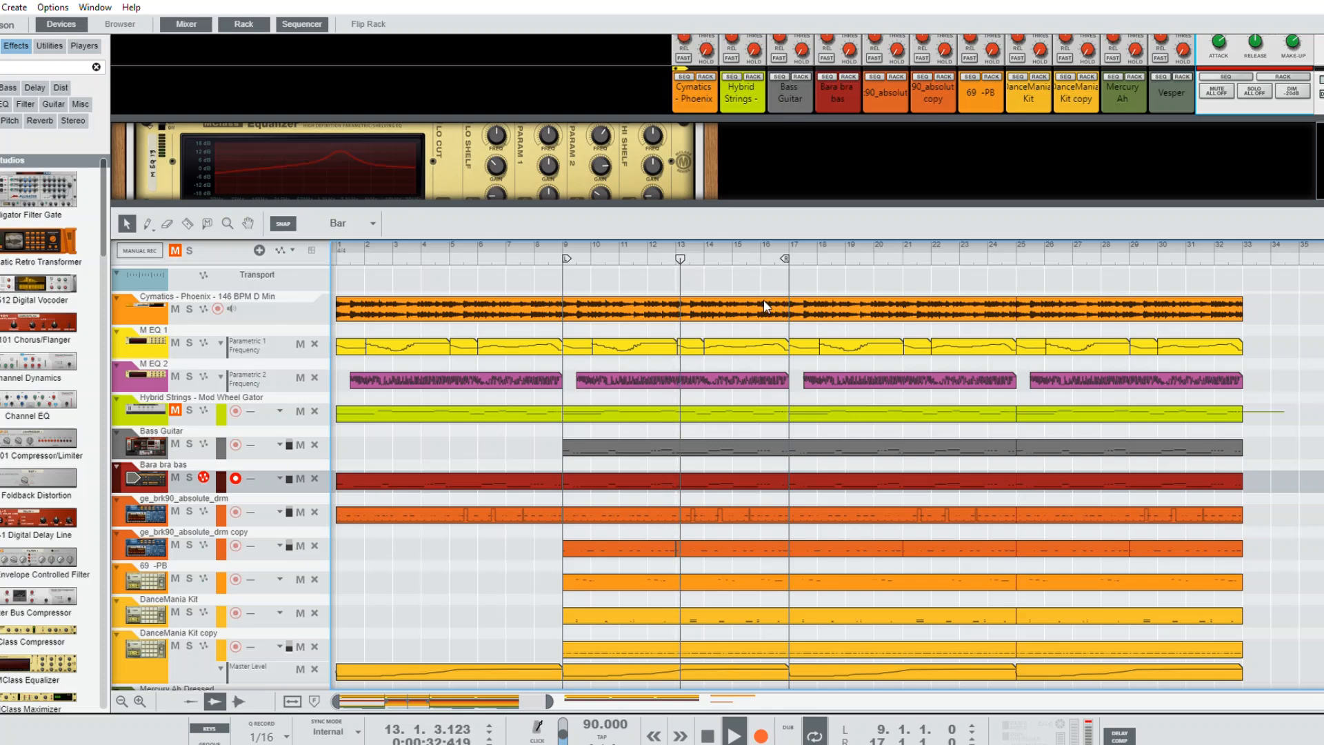
click(178, 408)
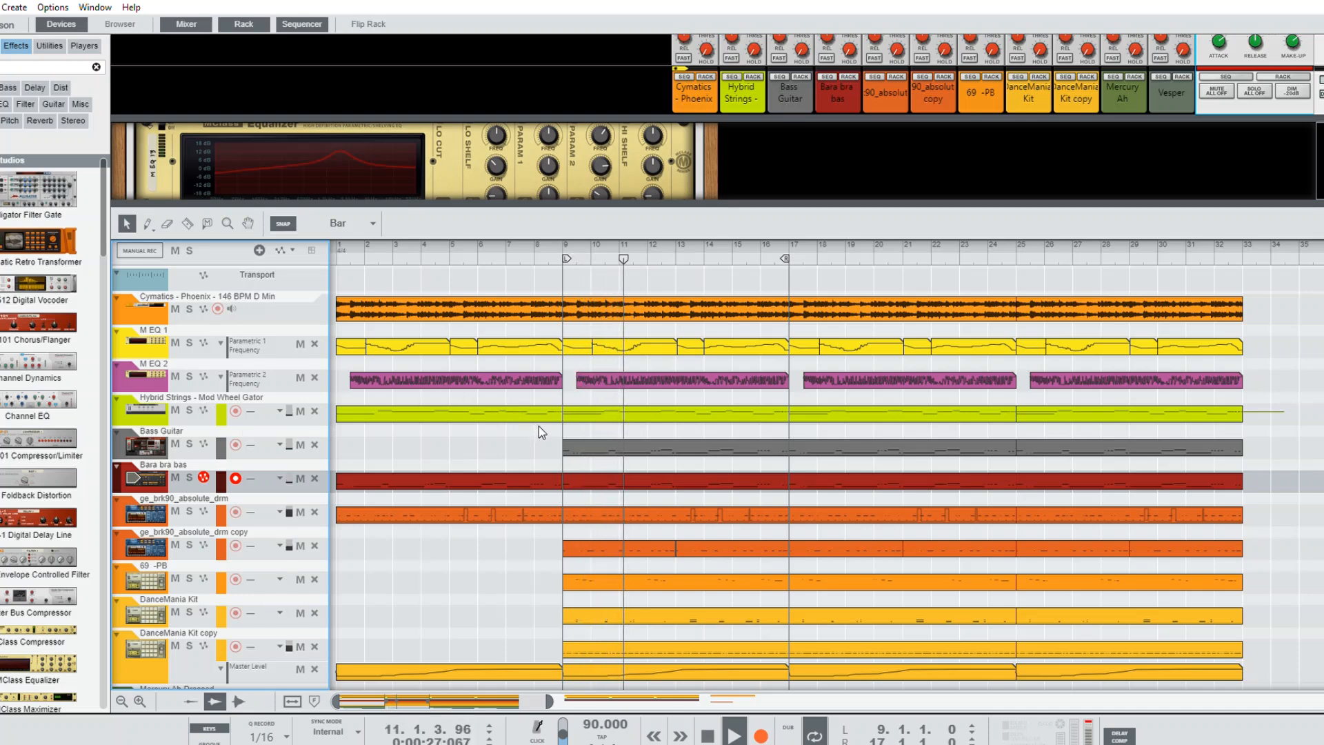
Step: Delete the Hybrid Strings clip at bar 9 and open the track's bar 1 clip for note editing
click(717, 411)
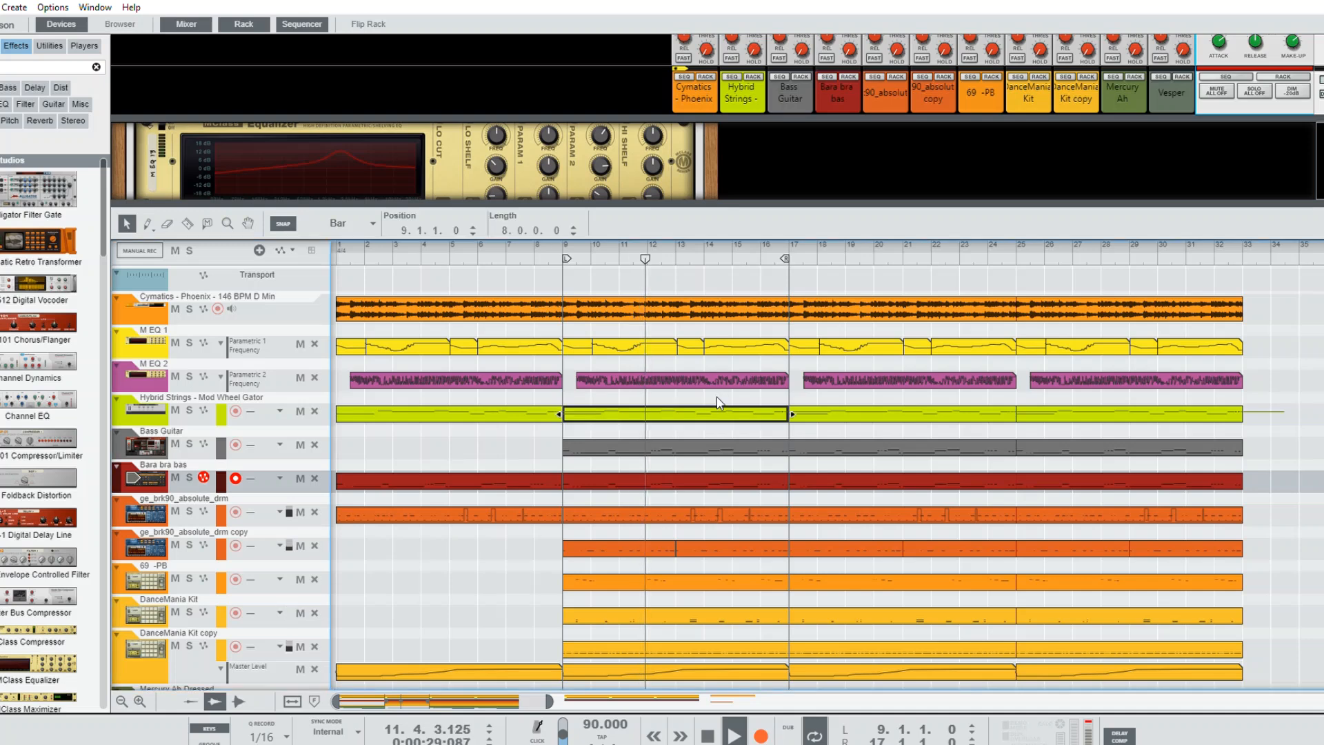
key(Delete)
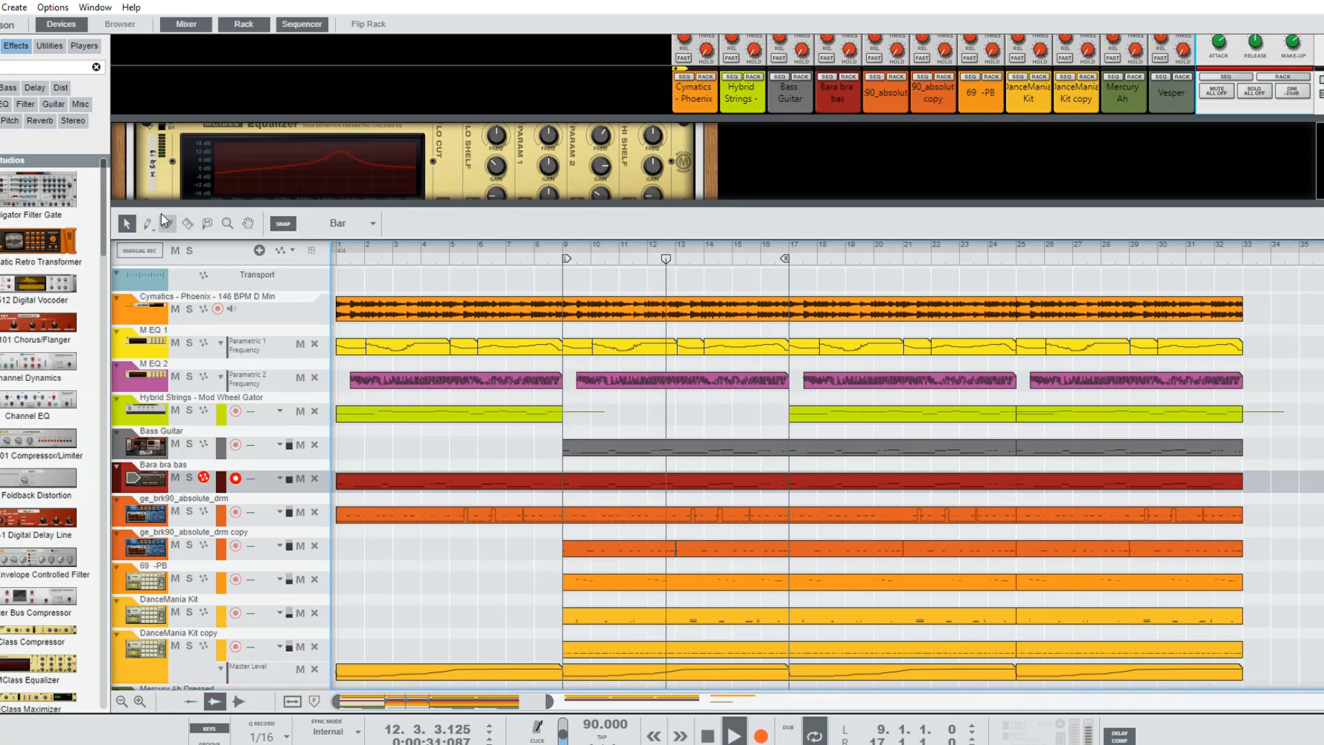
double_click(524, 412)
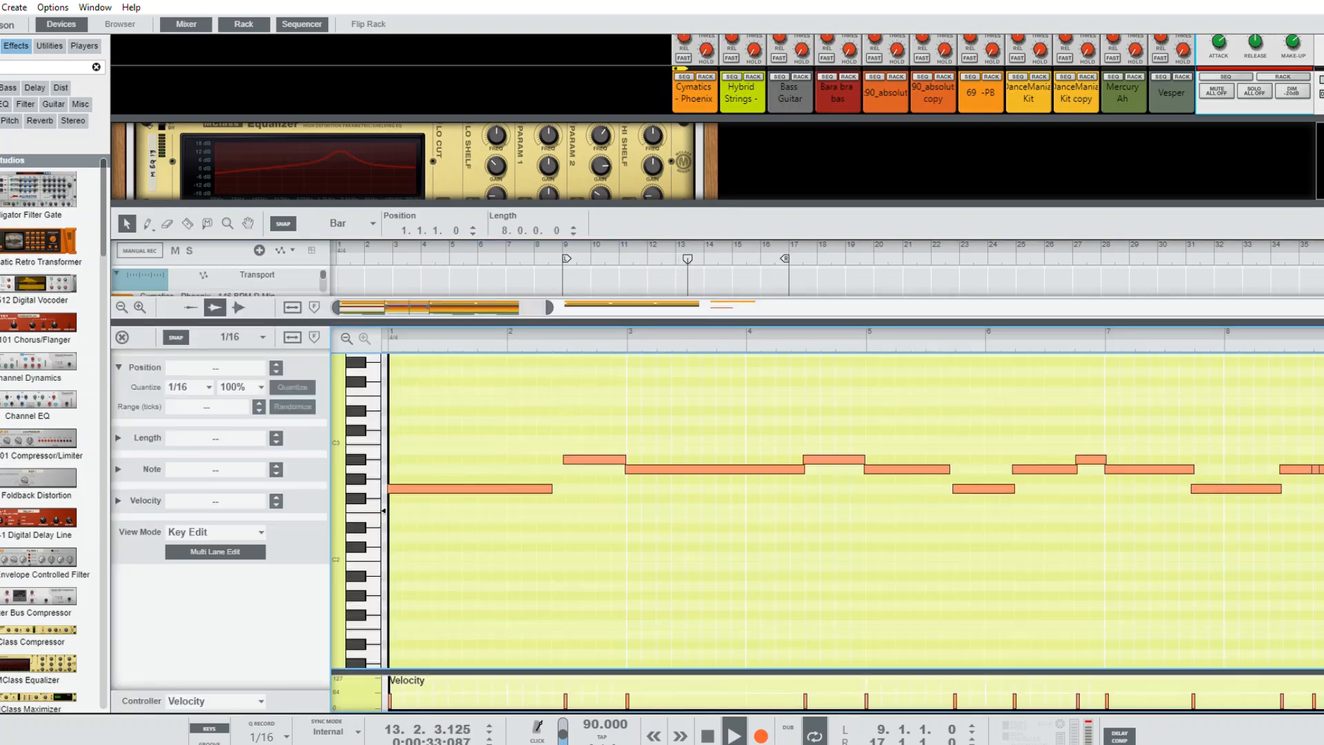
Step: Delete the A2 note that overhangs the end of the bar 1 Hybrid Strings clip and return to the arrangement
click(1322, 469)
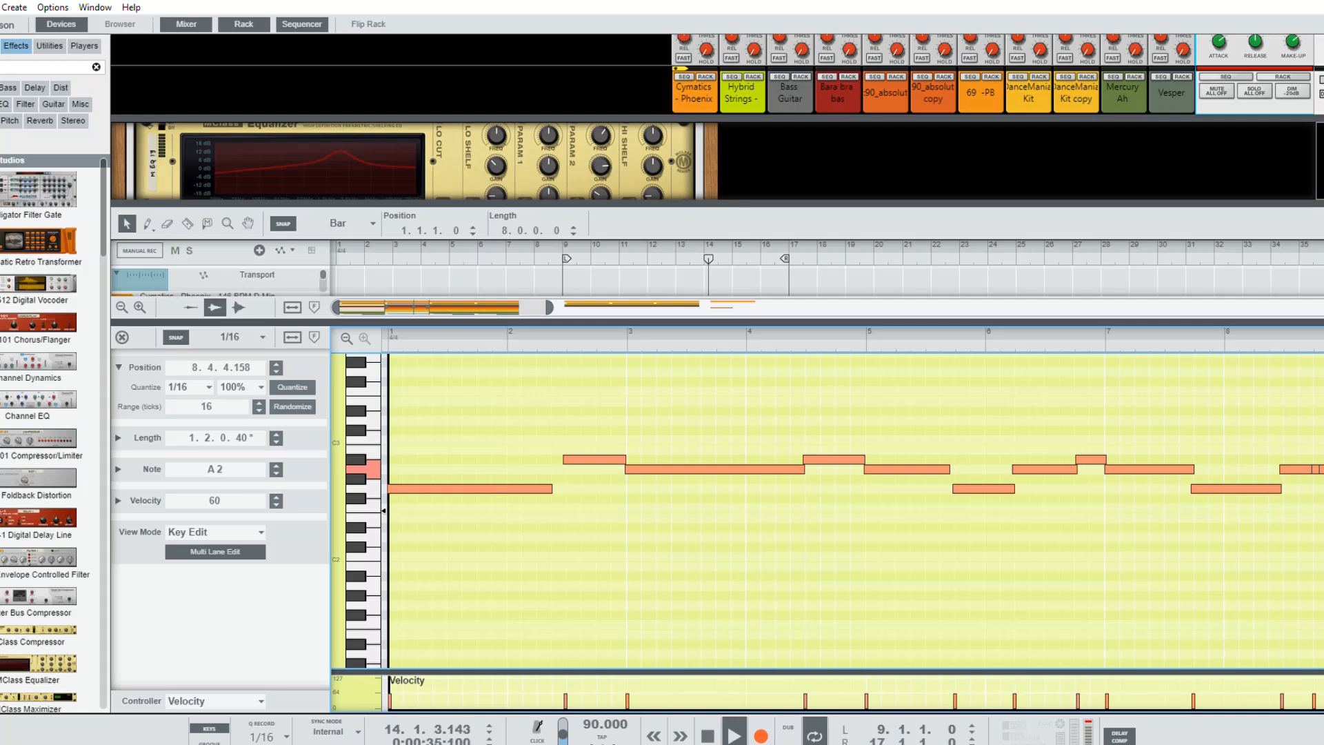
key(Delete)
click(1280, 469)
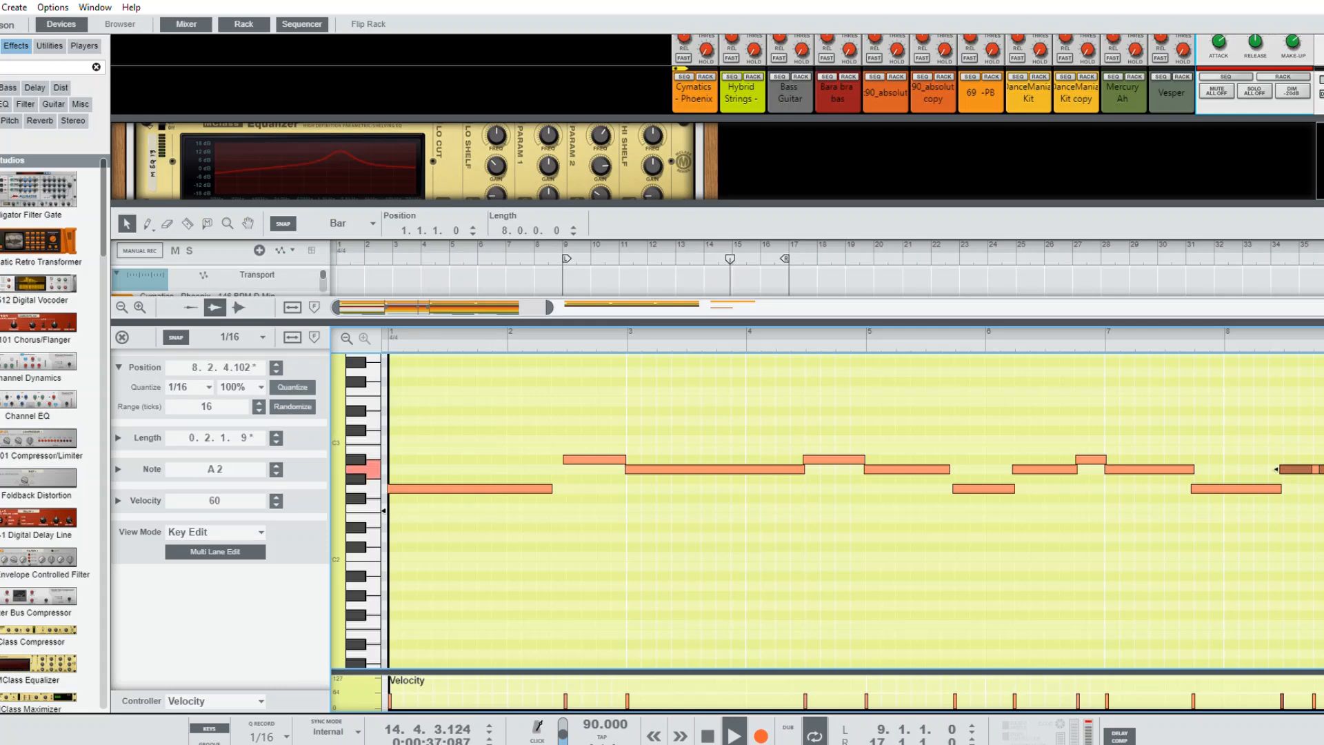
click(1296, 62)
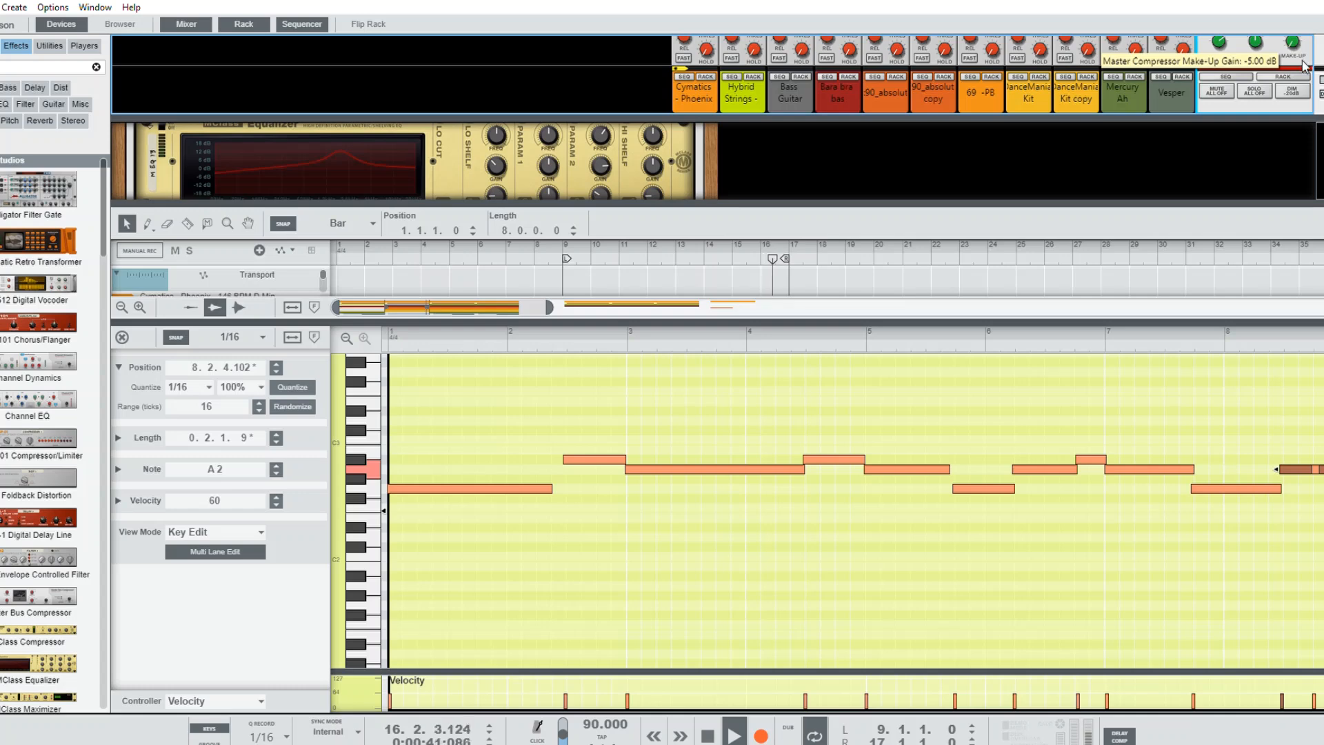
click(122, 337)
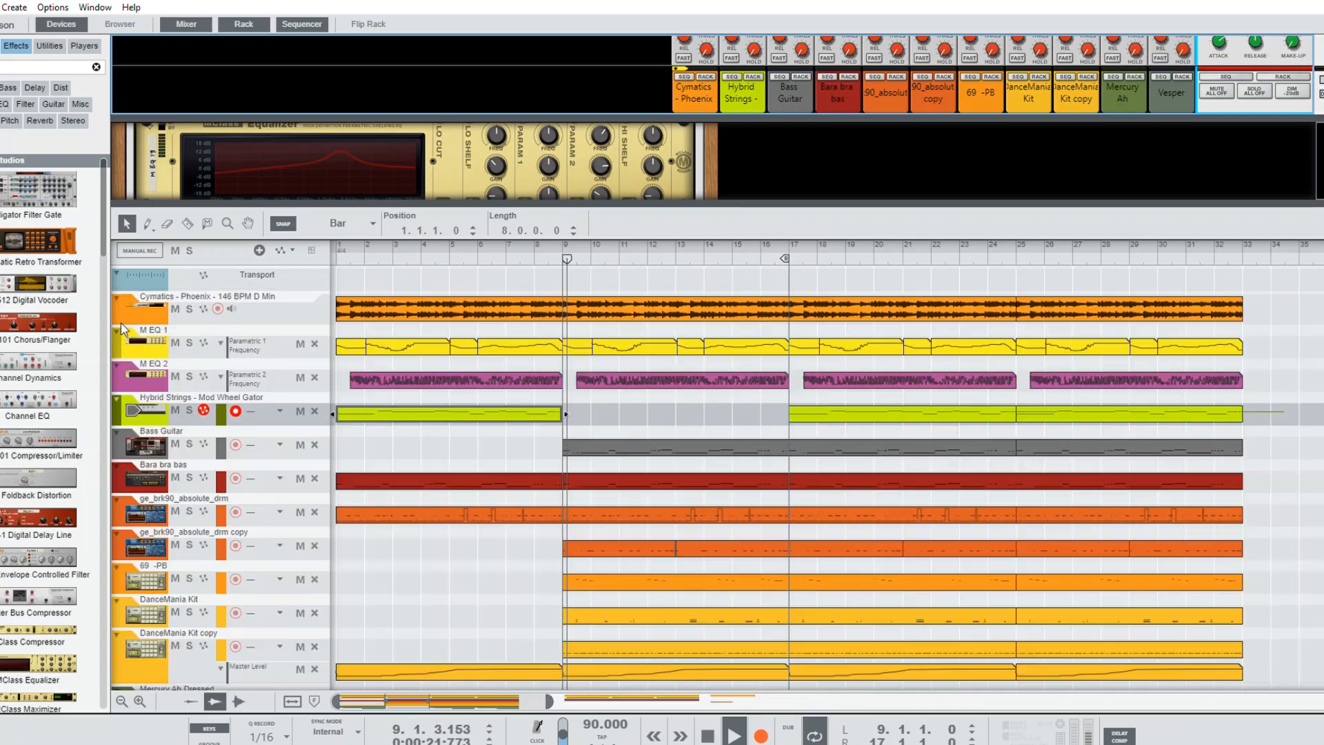
Step: Split the first Hybrid Strings clip at bar 5 and mute its first half
click(601, 400)
click(340, 408)
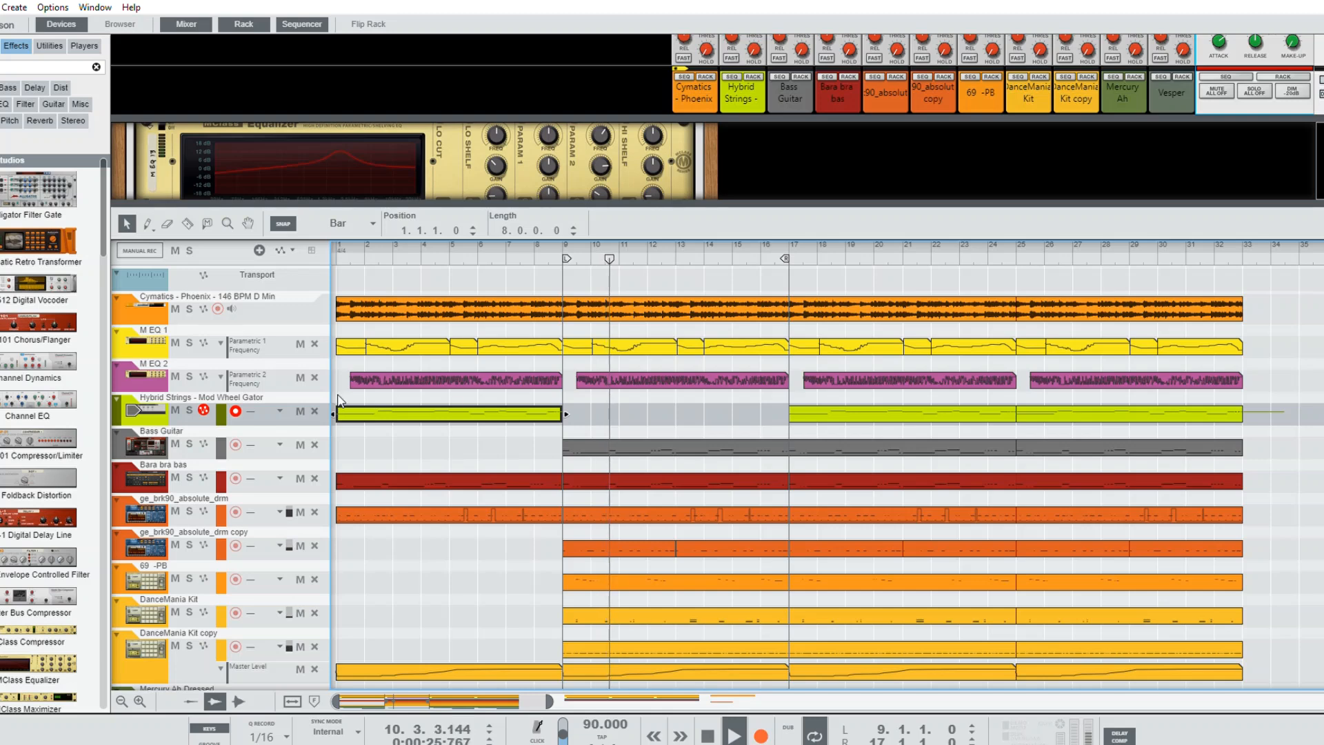
click(187, 222)
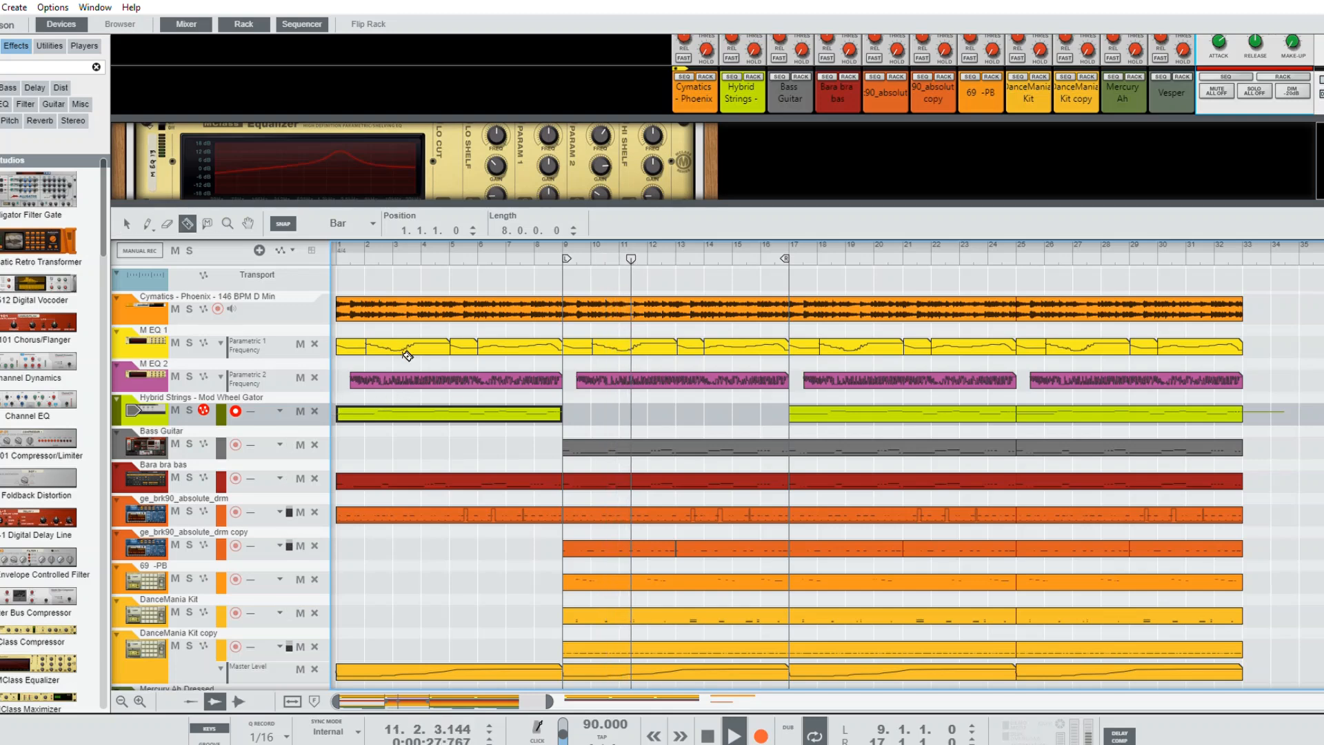
key(q)
double_click(453, 406)
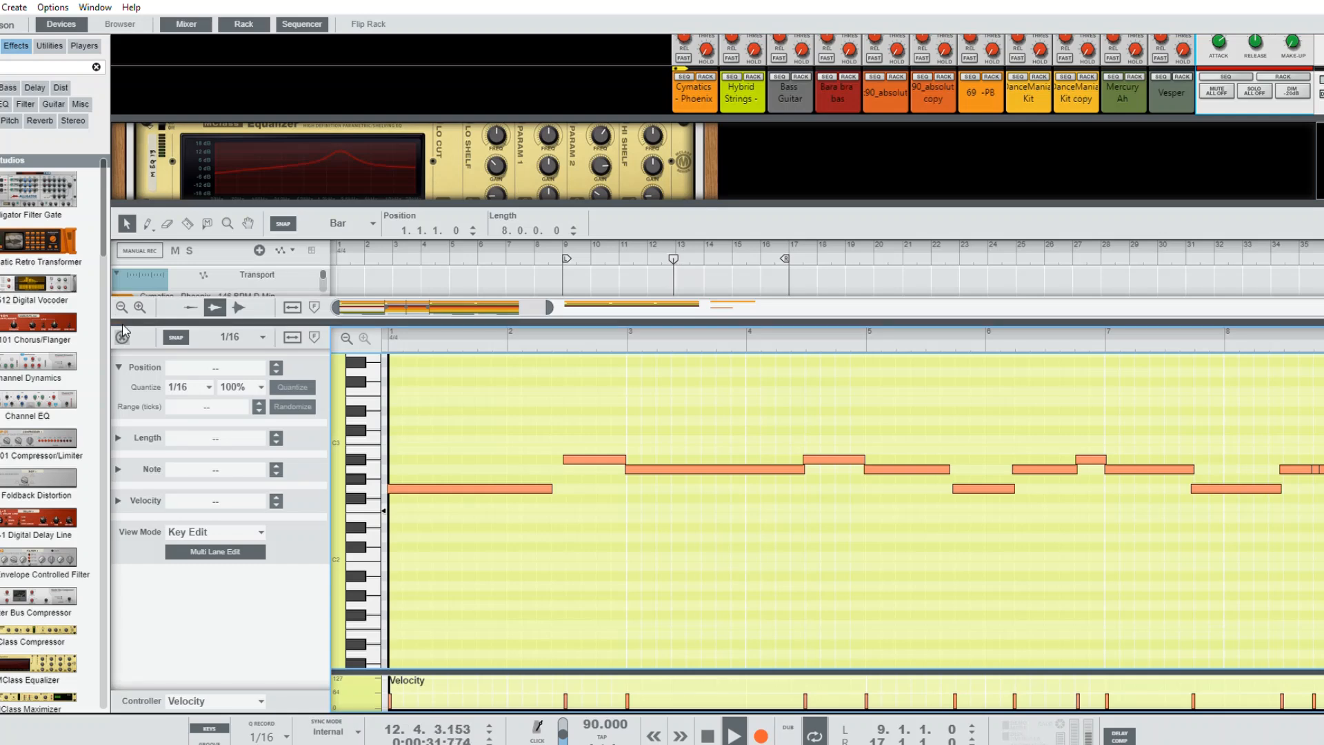
key(ctrl+e)
click(185, 219)
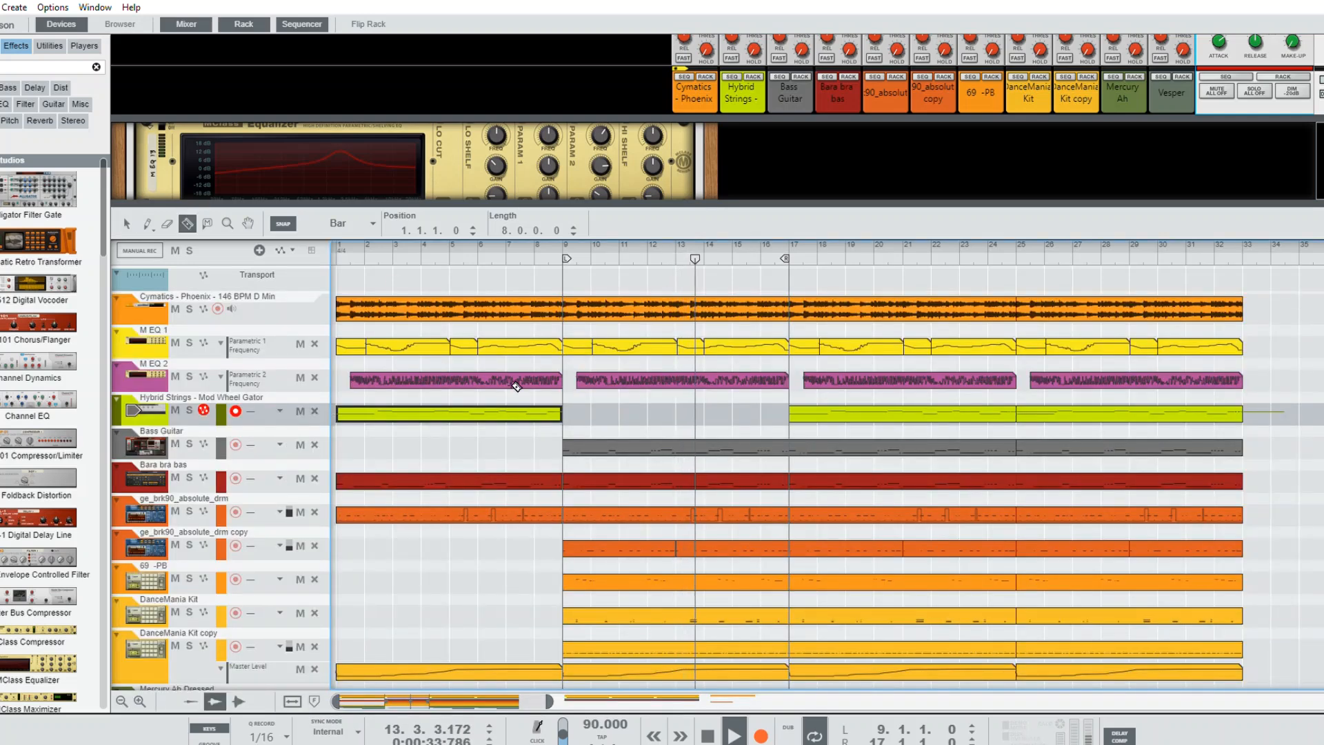
click(457, 406)
key(q)
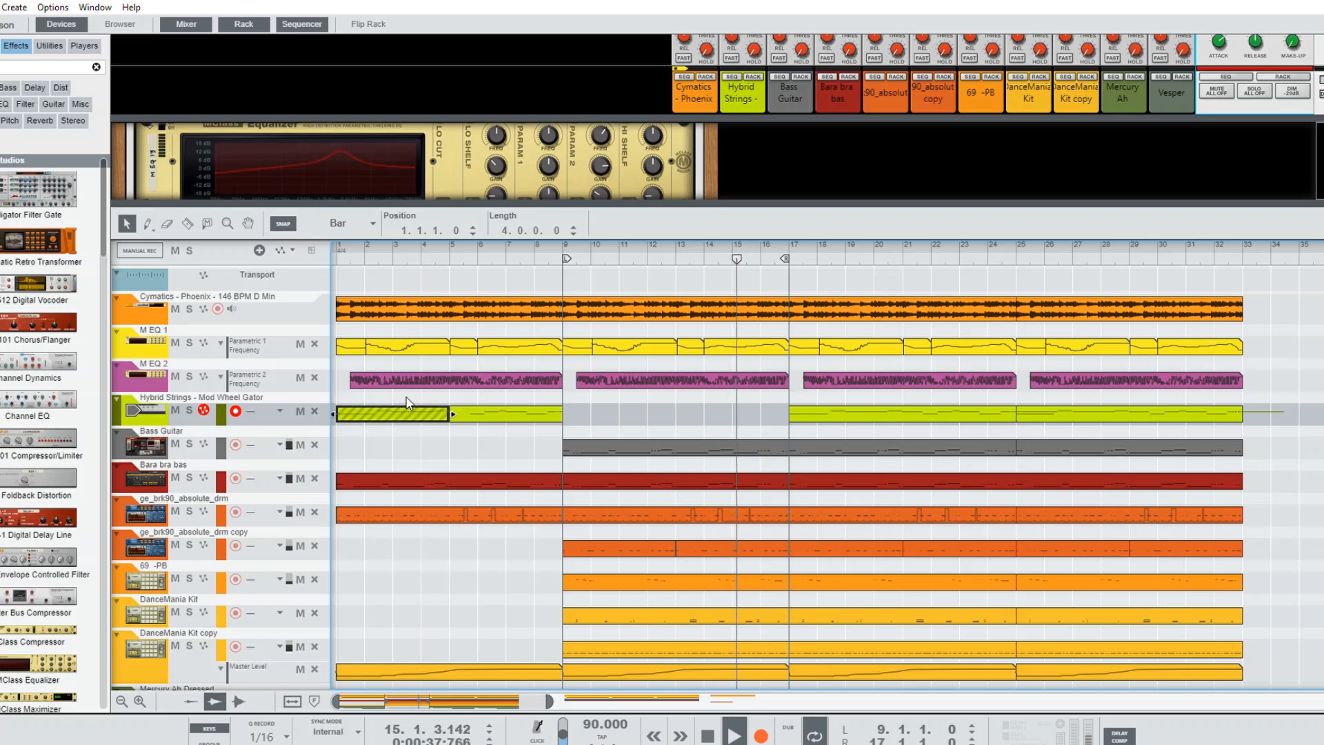
Step: Check the notes of the bar 5 Hybrid Strings clip and unmute the track's clip at bar 1
click(491, 396)
key(ctrl+e)
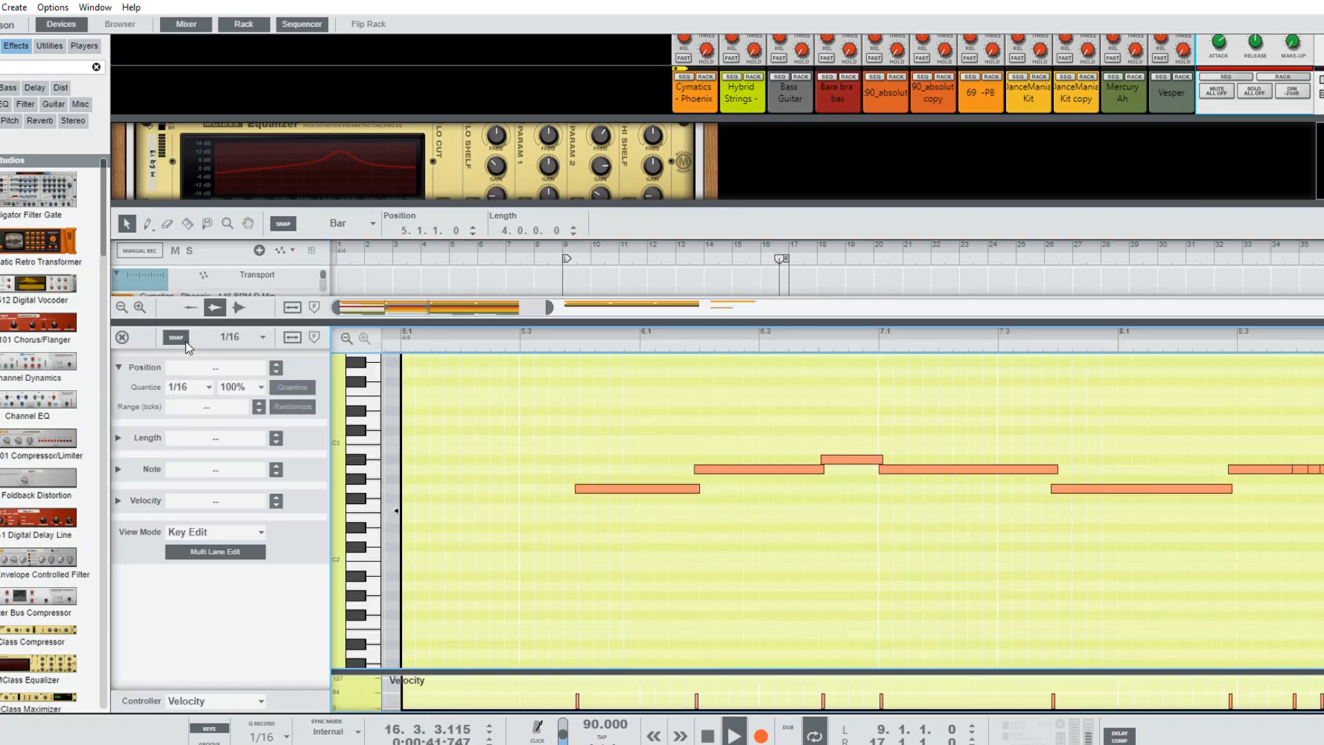
click(122, 336)
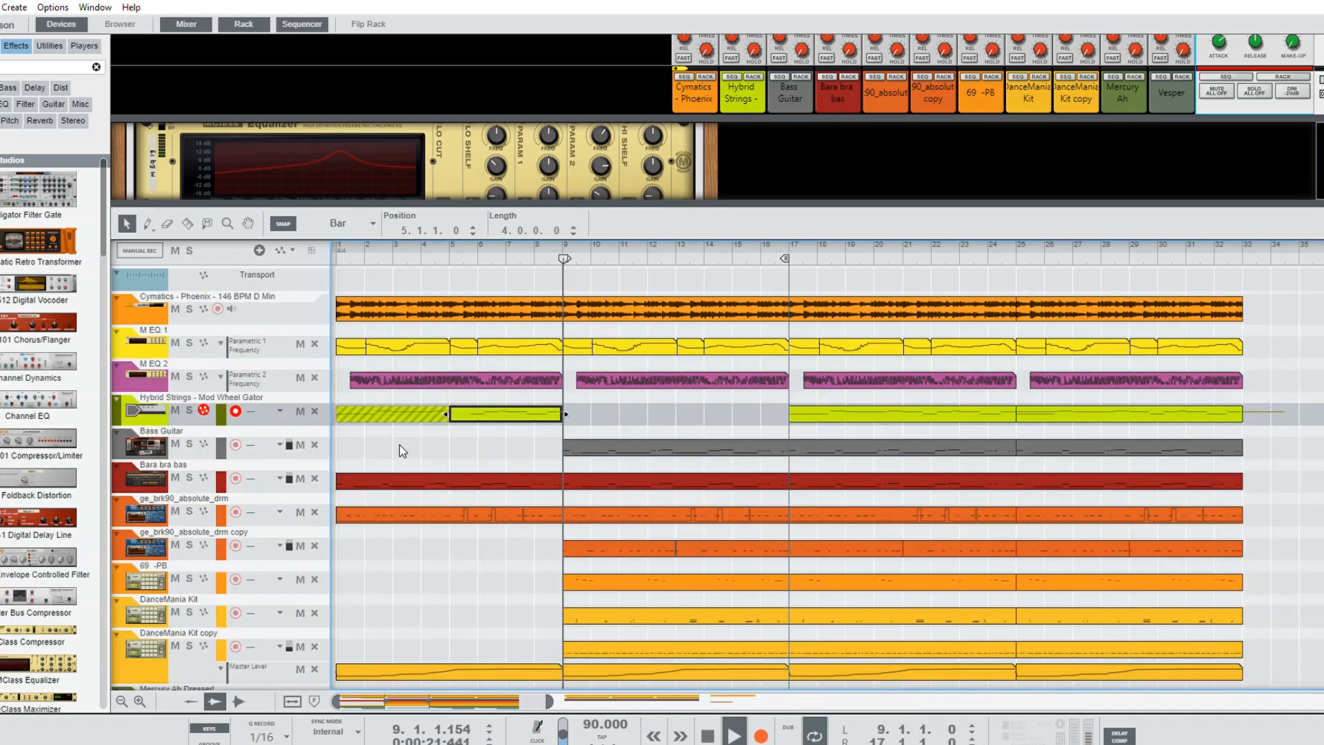
click(425, 407)
click(462, 400)
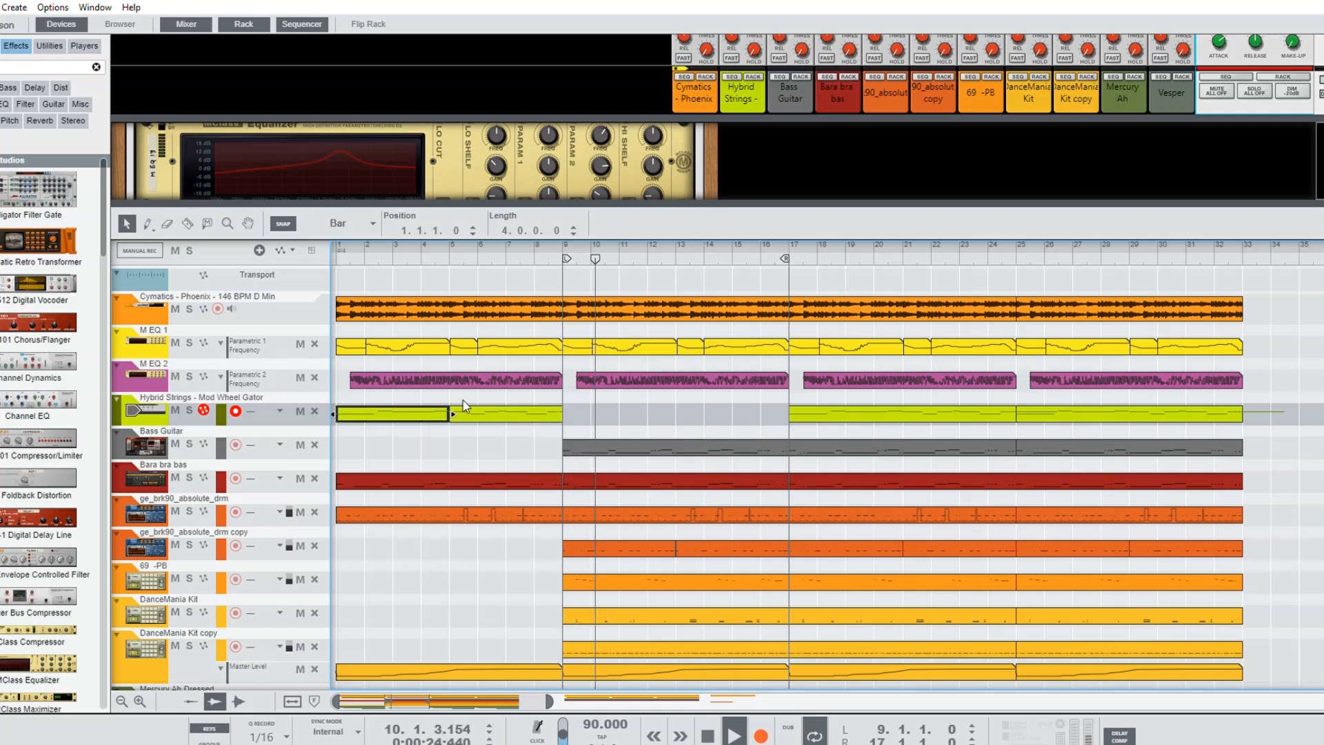
Step: Draw a three-beat A2 note at the start of the bar 5 Hybrid Strings clip and set its velocity to 40
key(ctrl+e)
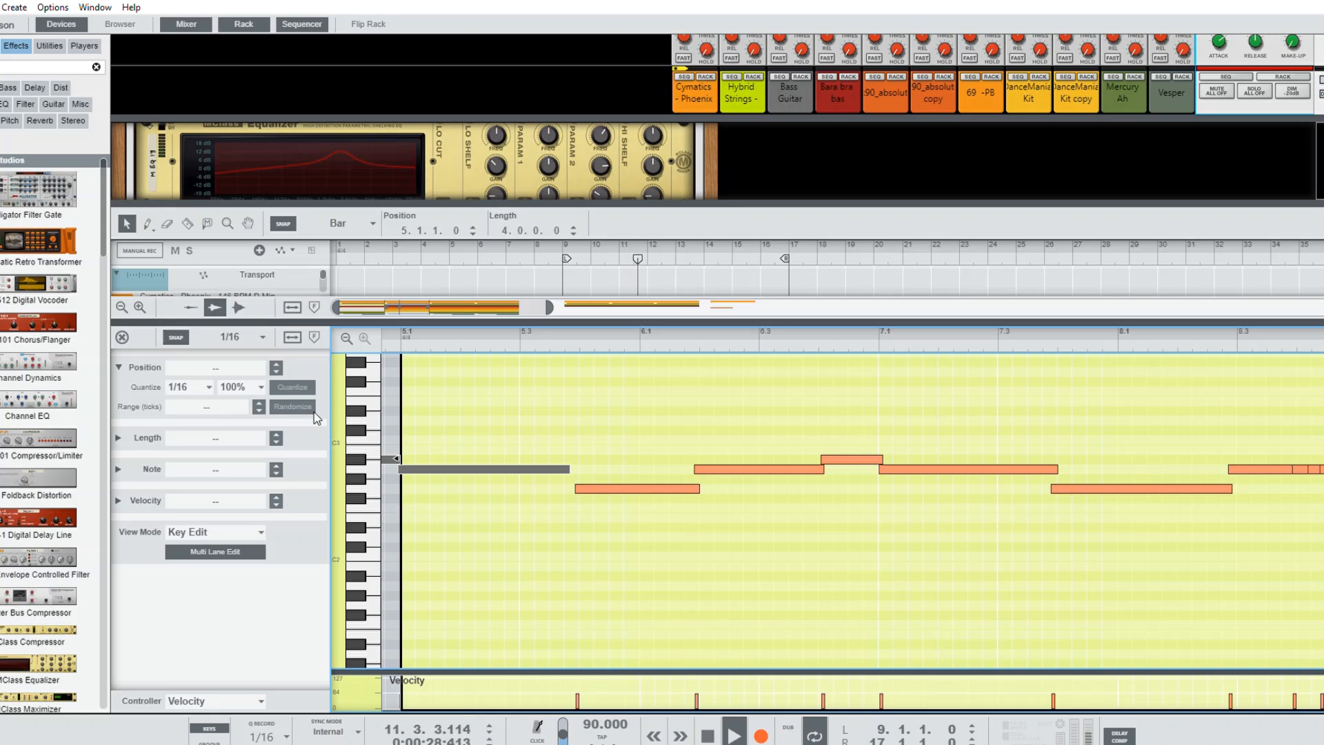
click(450, 488)
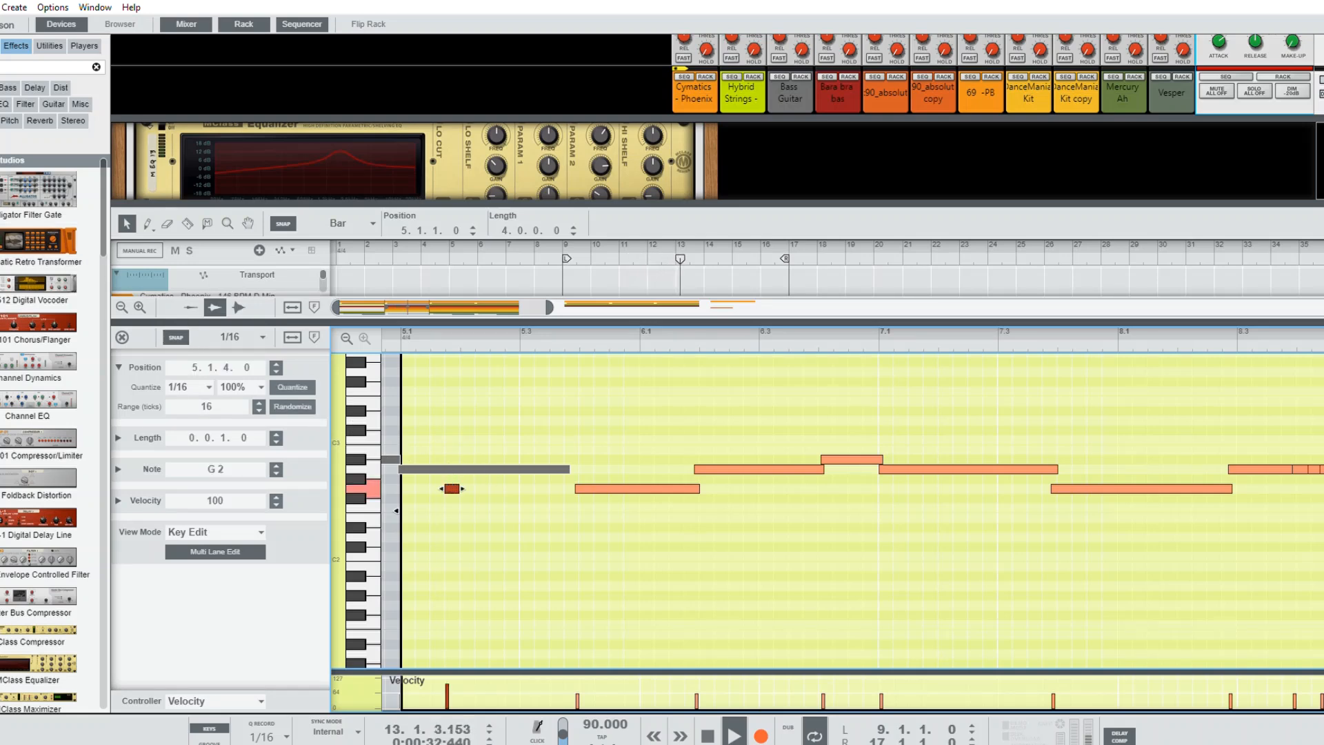
key(Delete)
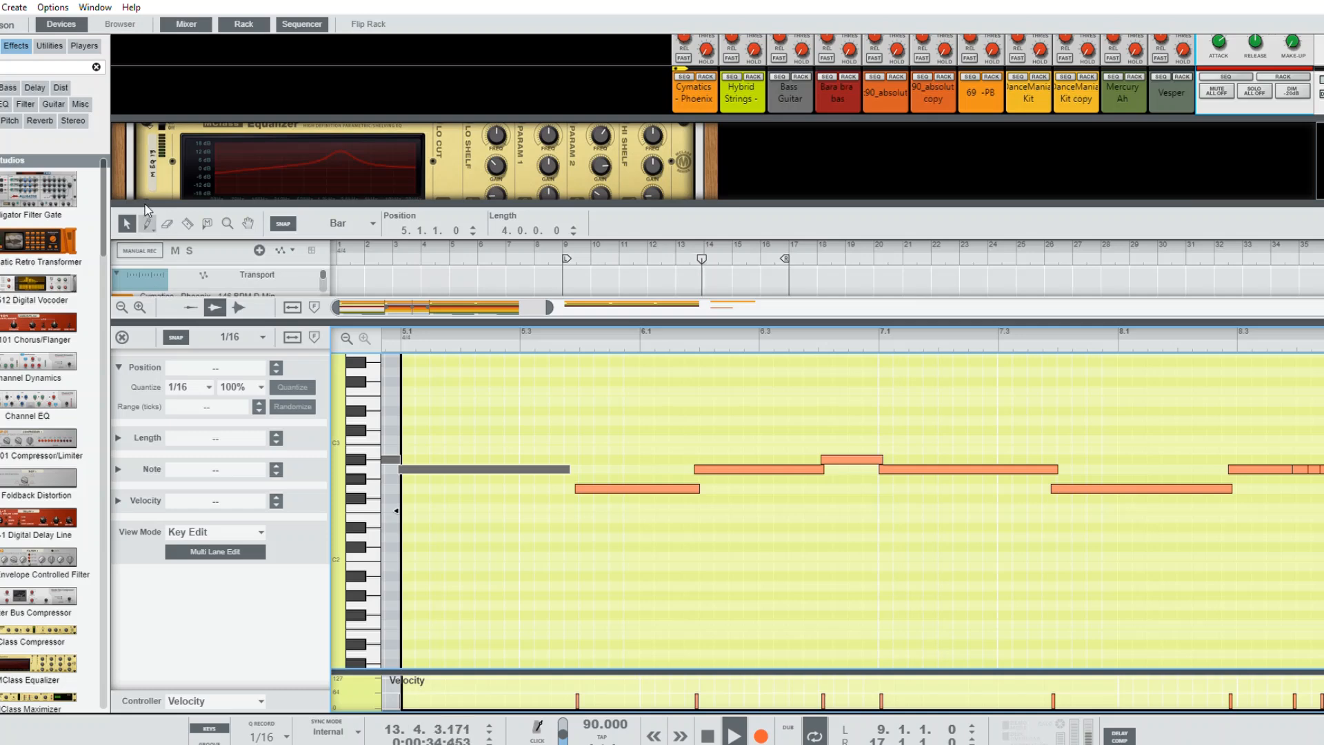
click(147, 222)
click(405, 469)
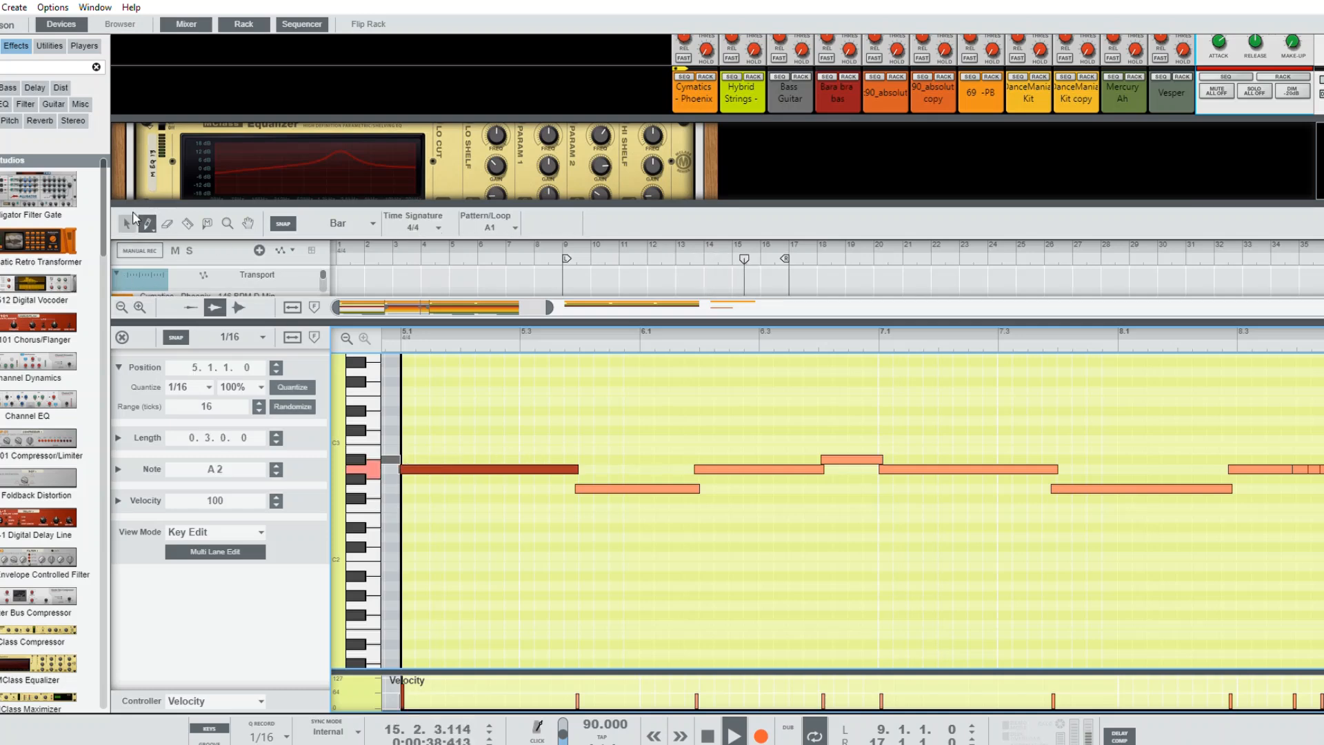
click(407, 682)
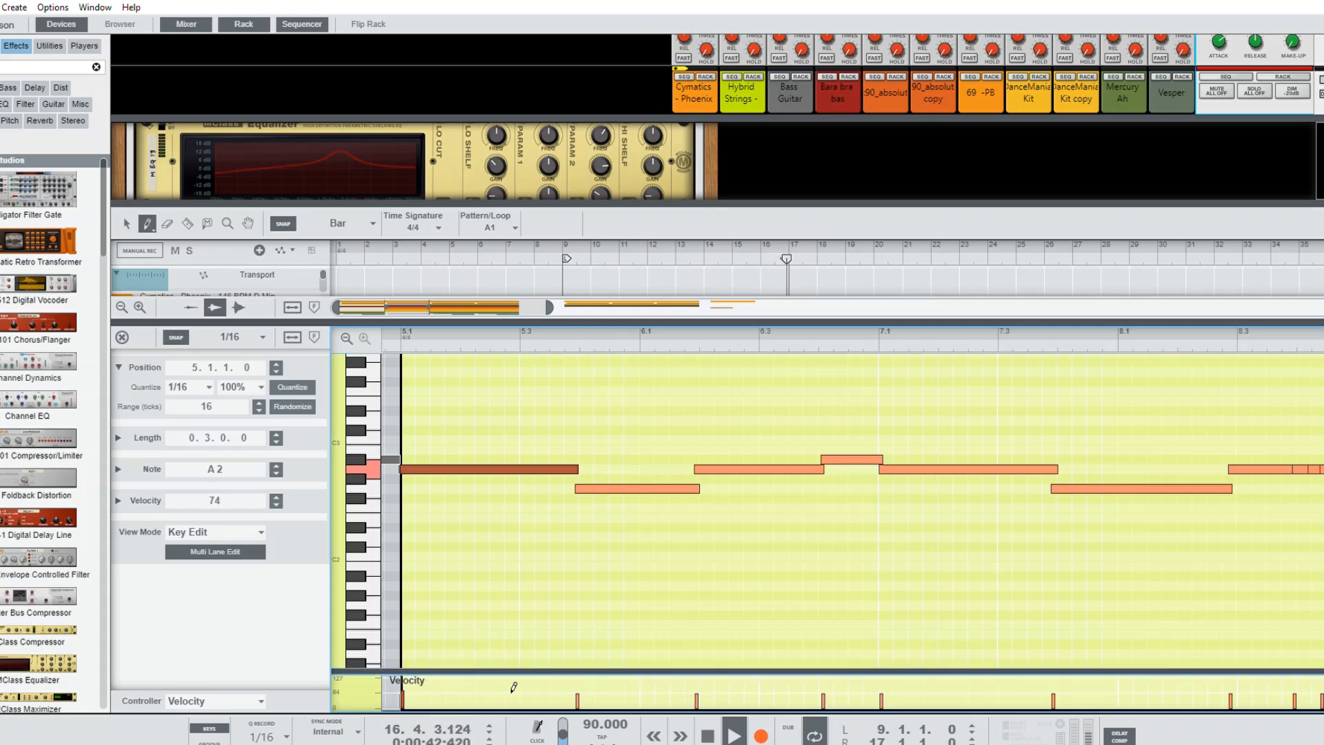
drag(404, 682, 405, 686)
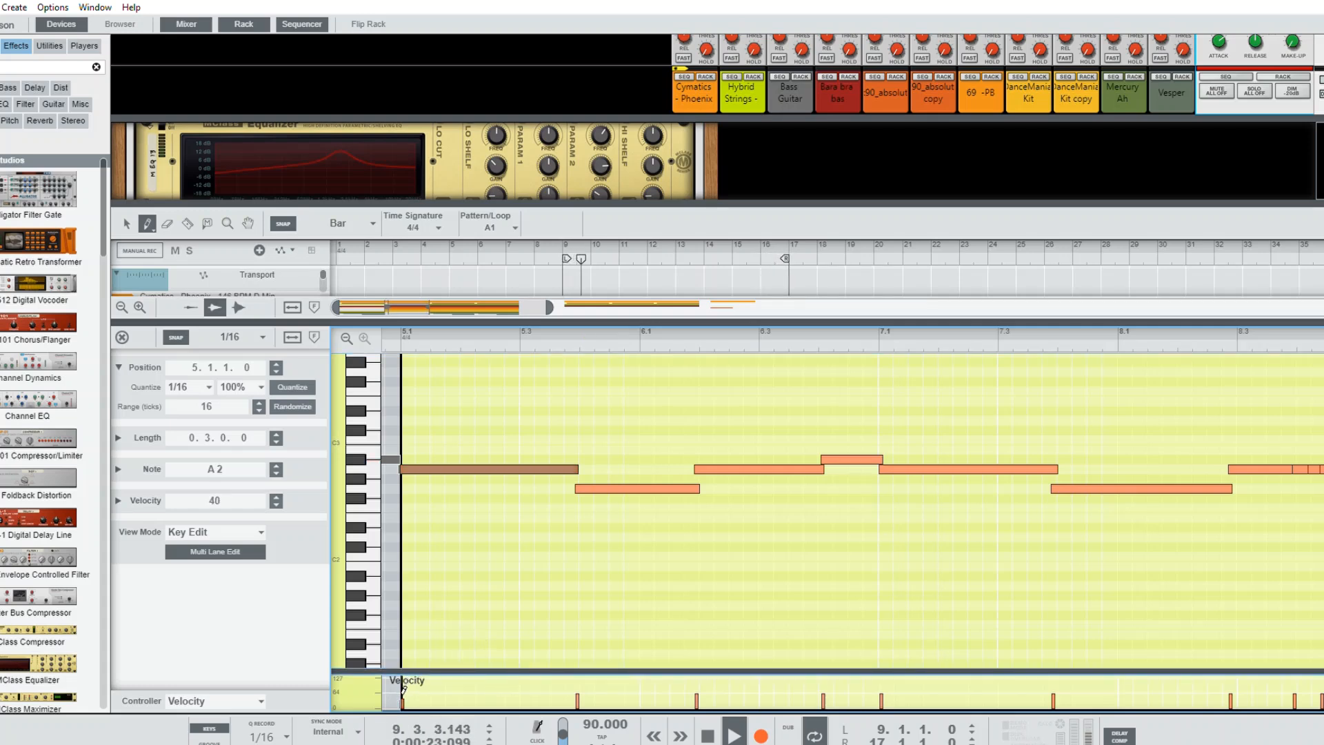
Step: Audition the edited Hybrid Strings part in the full mix by playing from bar 5, bar 1 and bar 6
click(409, 348)
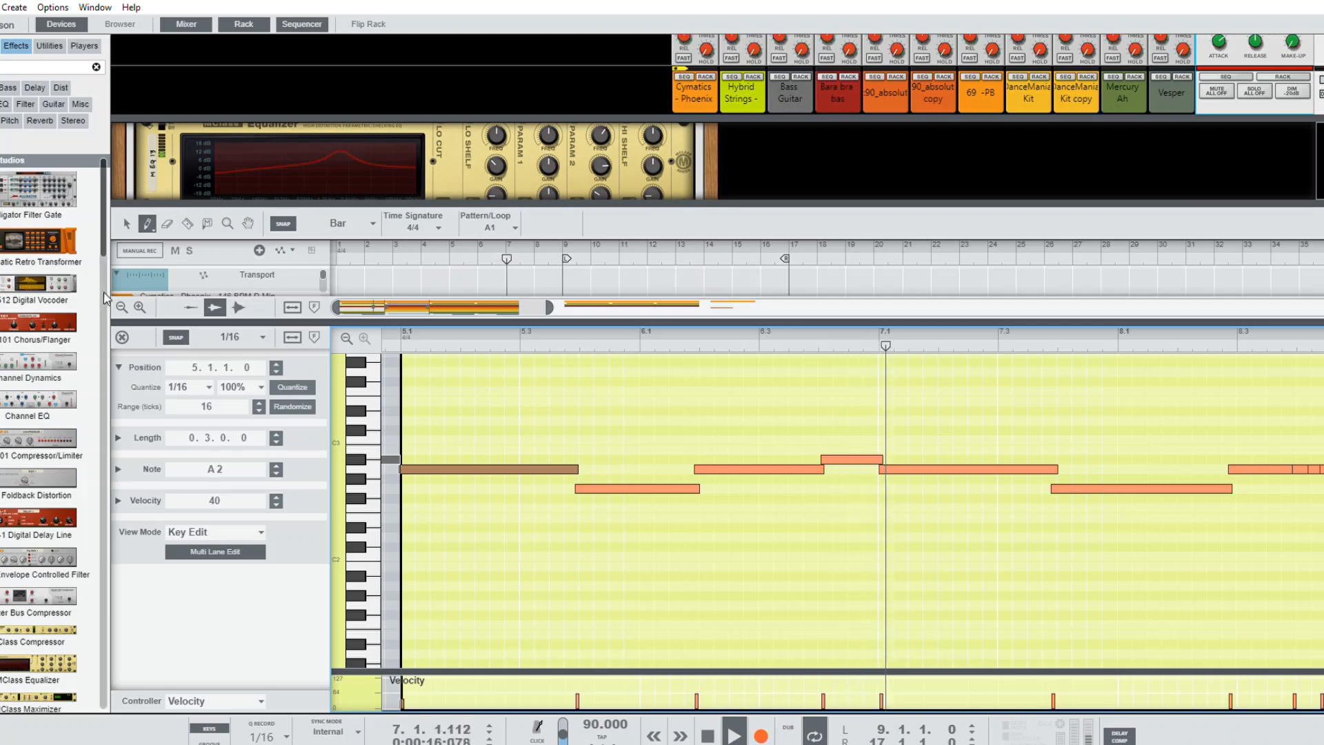
click(122, 336)
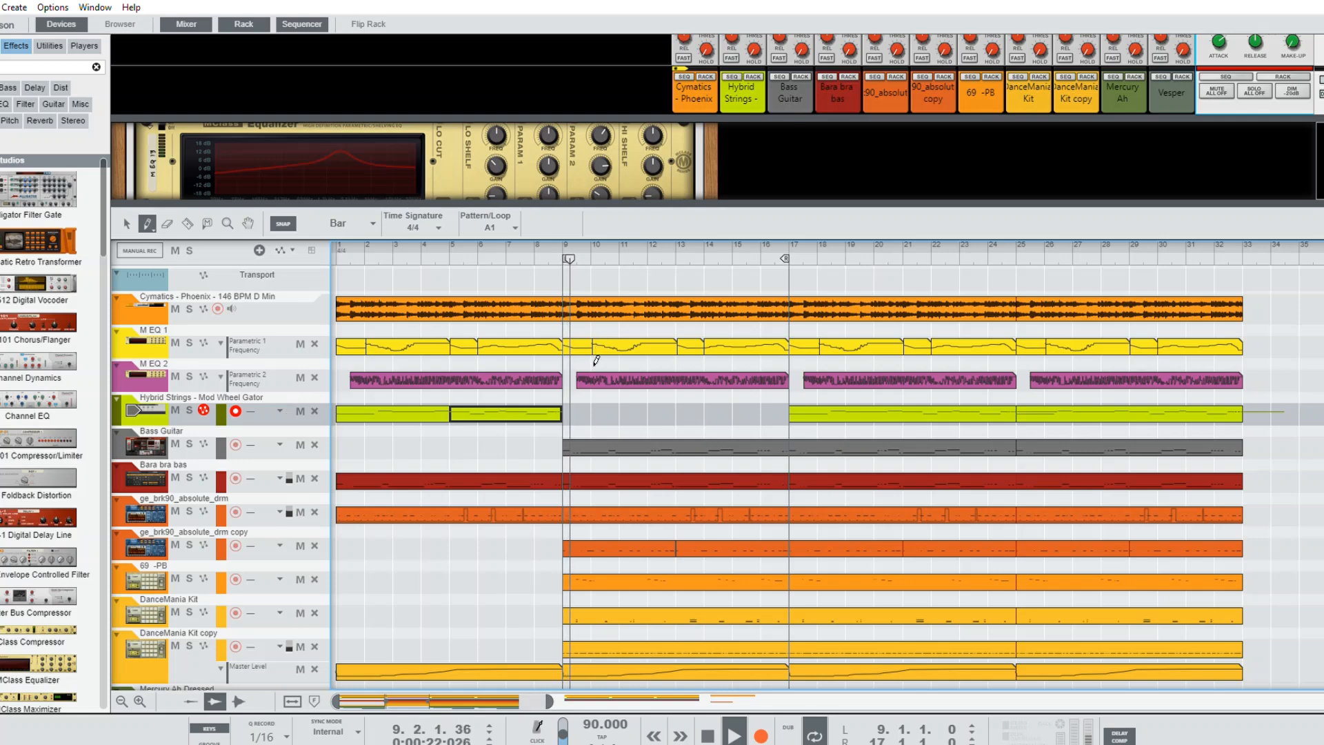
drag(590, 245, 238, 302)
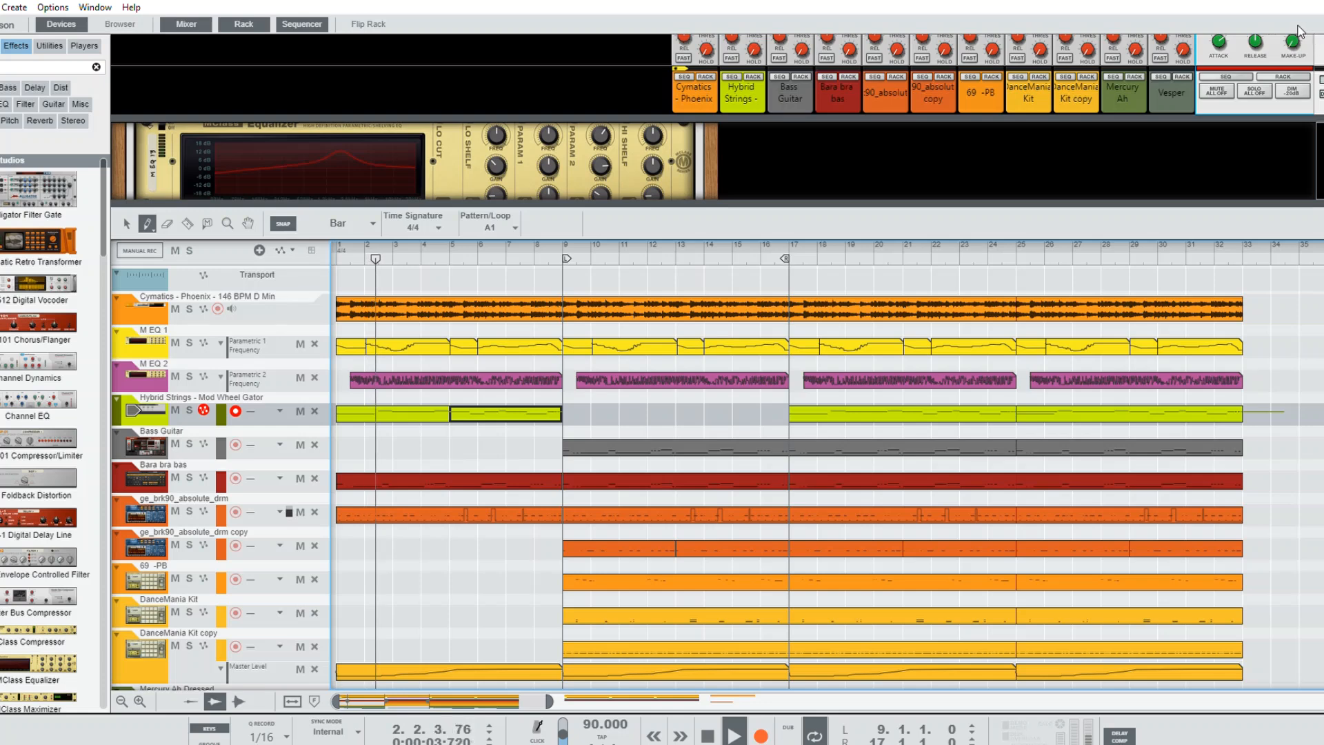
click(474, 244)
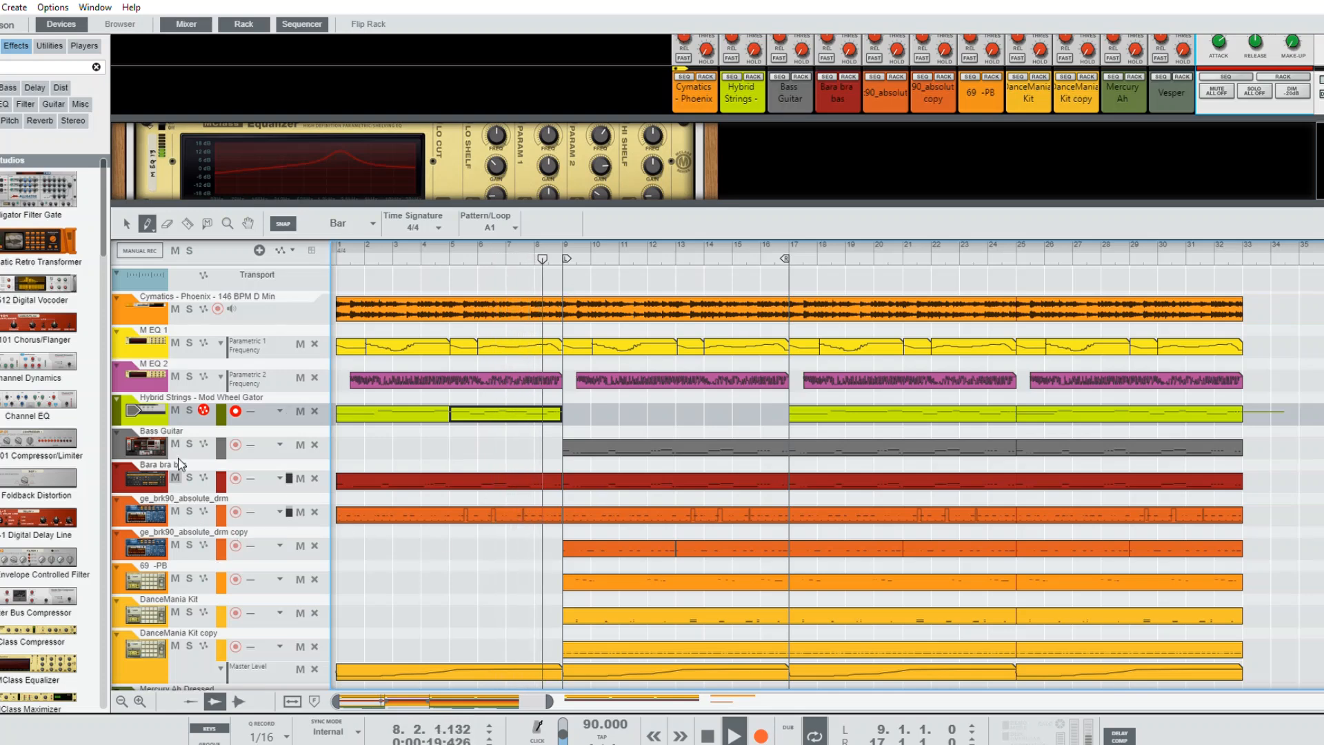
Step: Split the first ge_brk90_absolute_drm clip at bar 8 and restore it to a single clip
key(q)
click(539, 500)
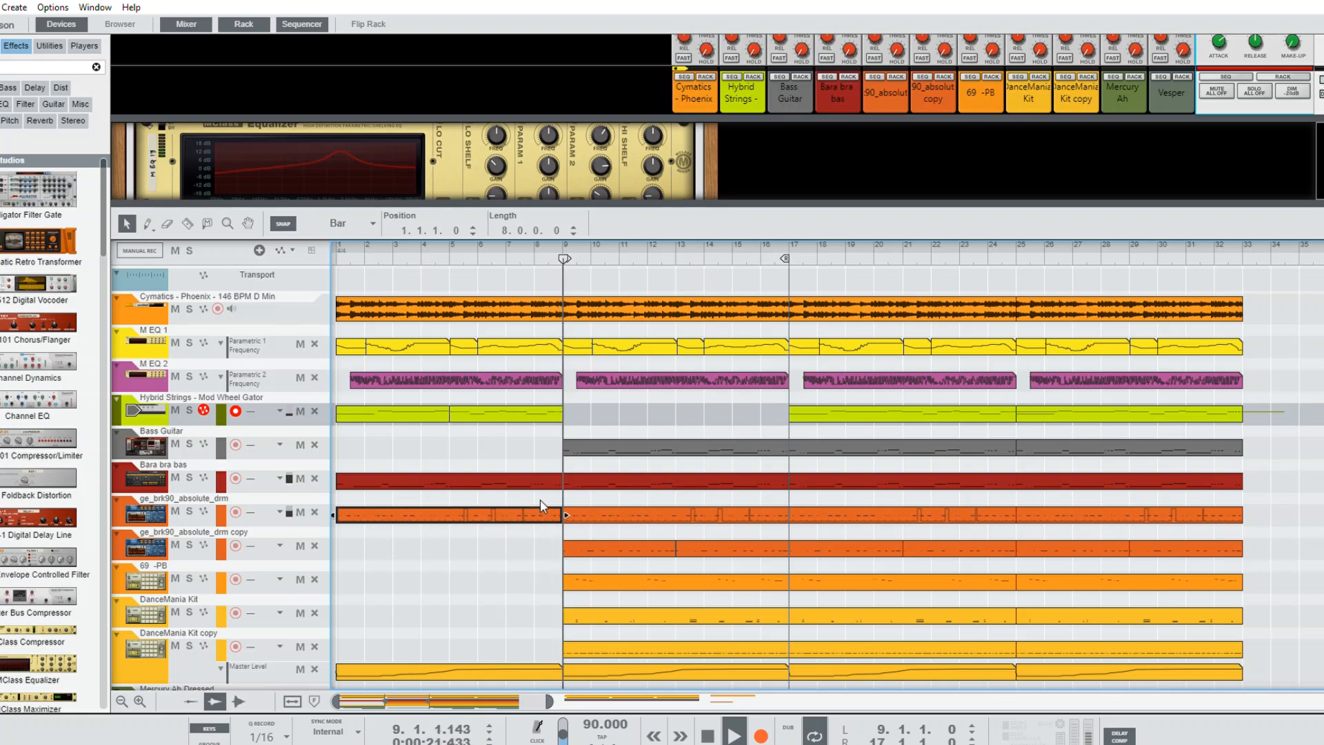
click(187, 223)
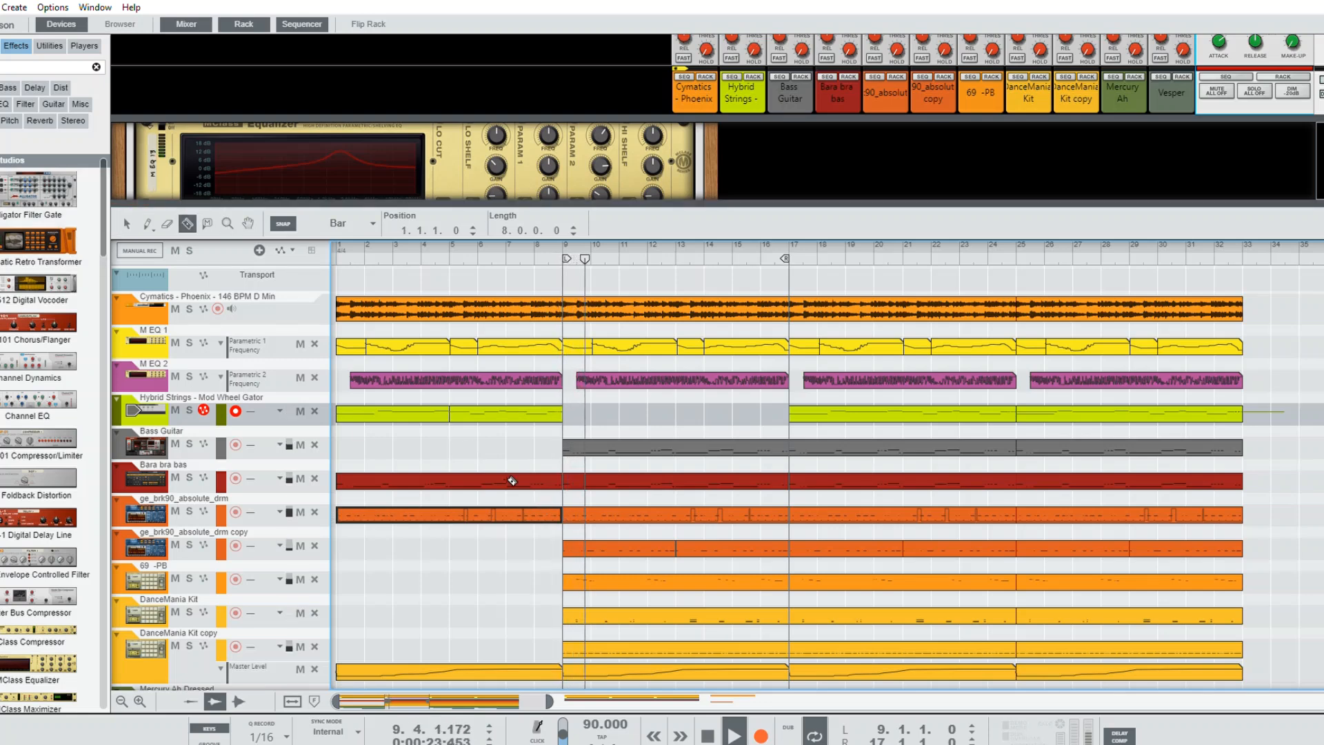
click(528, 502)
key(q)
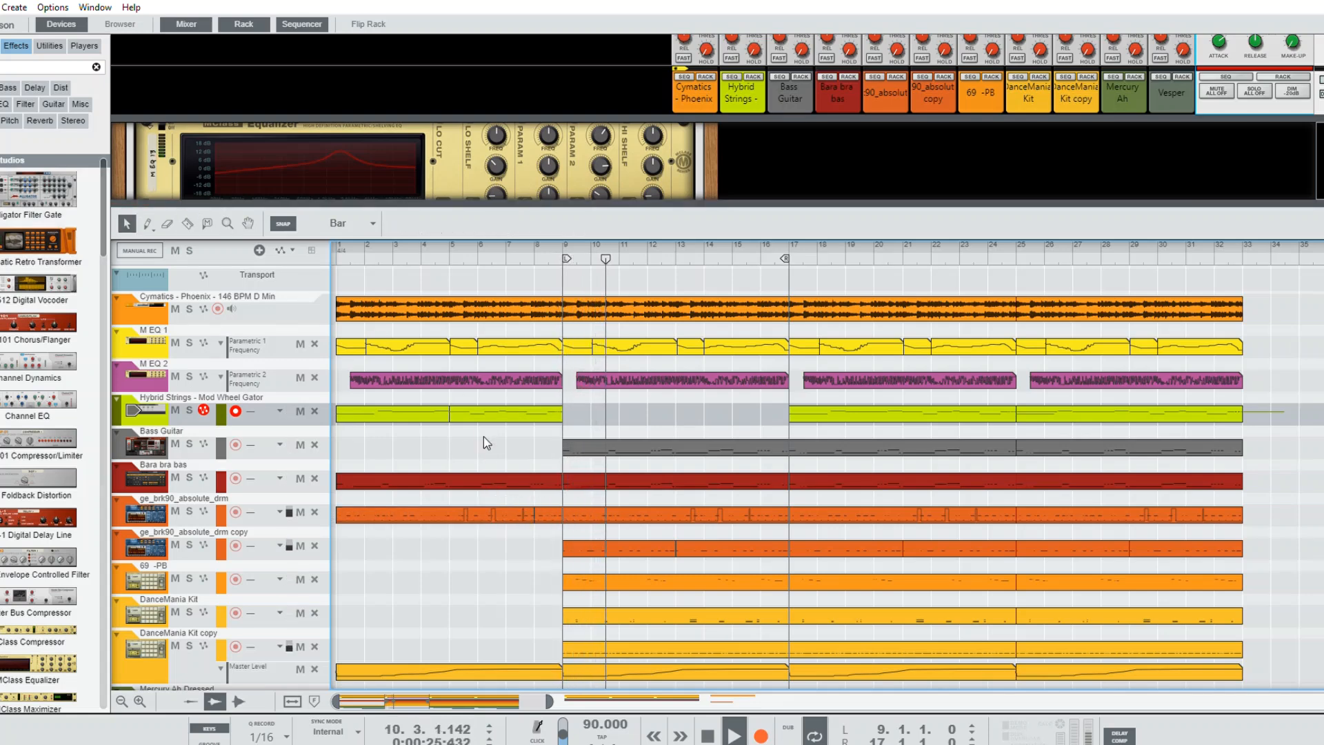
click(530, 510)
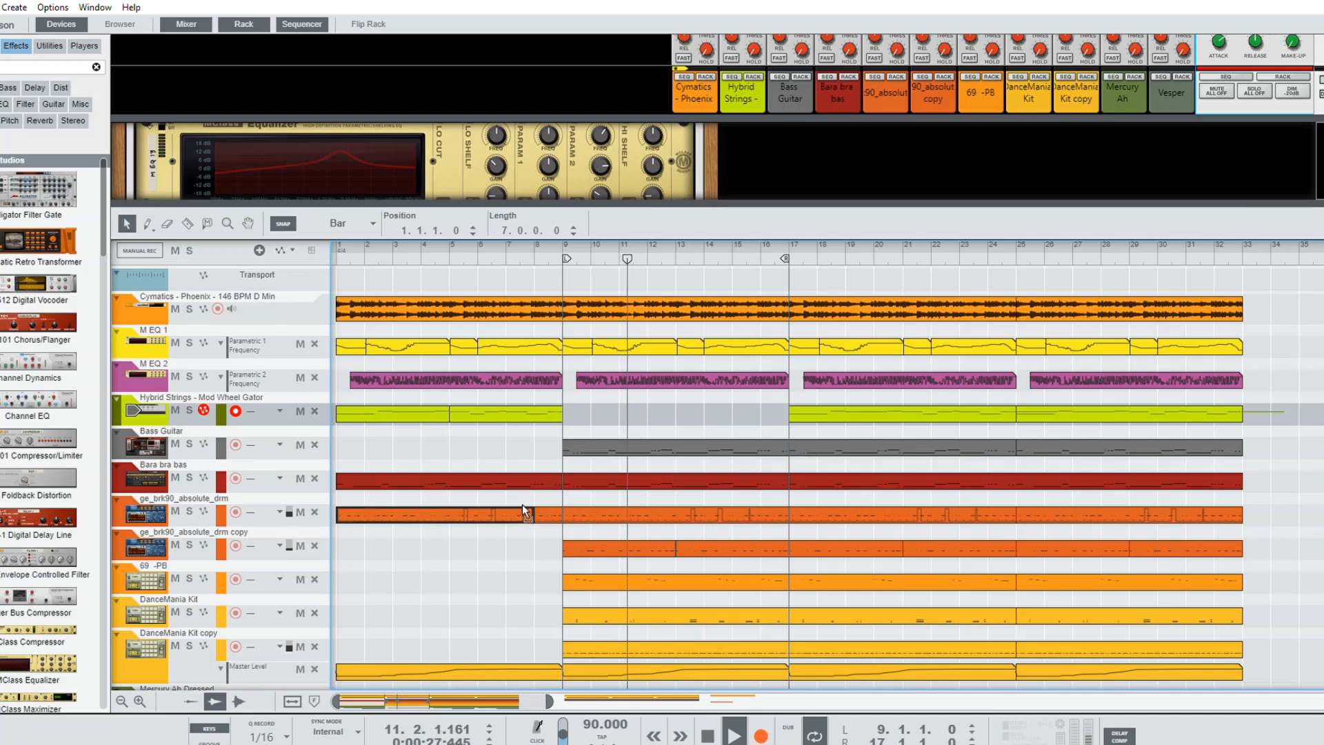
click(545, 512)
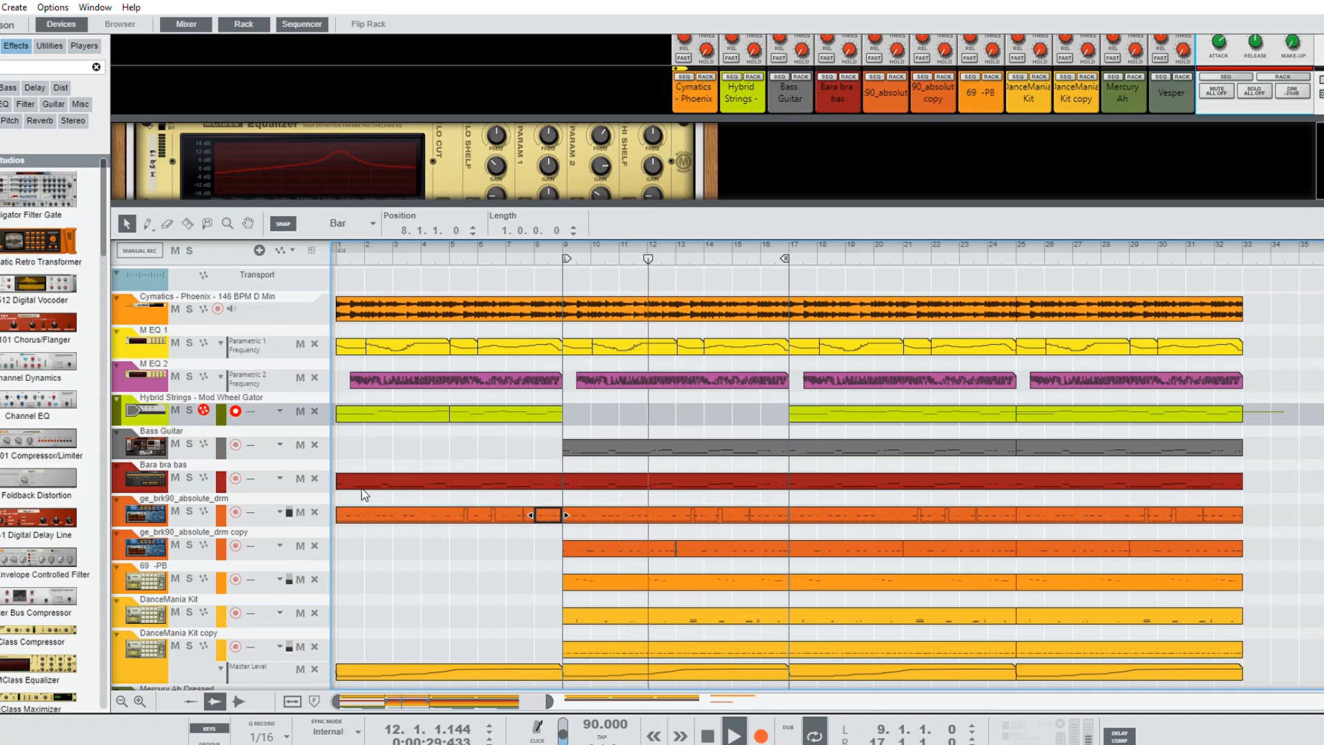
key(ctrl+j)
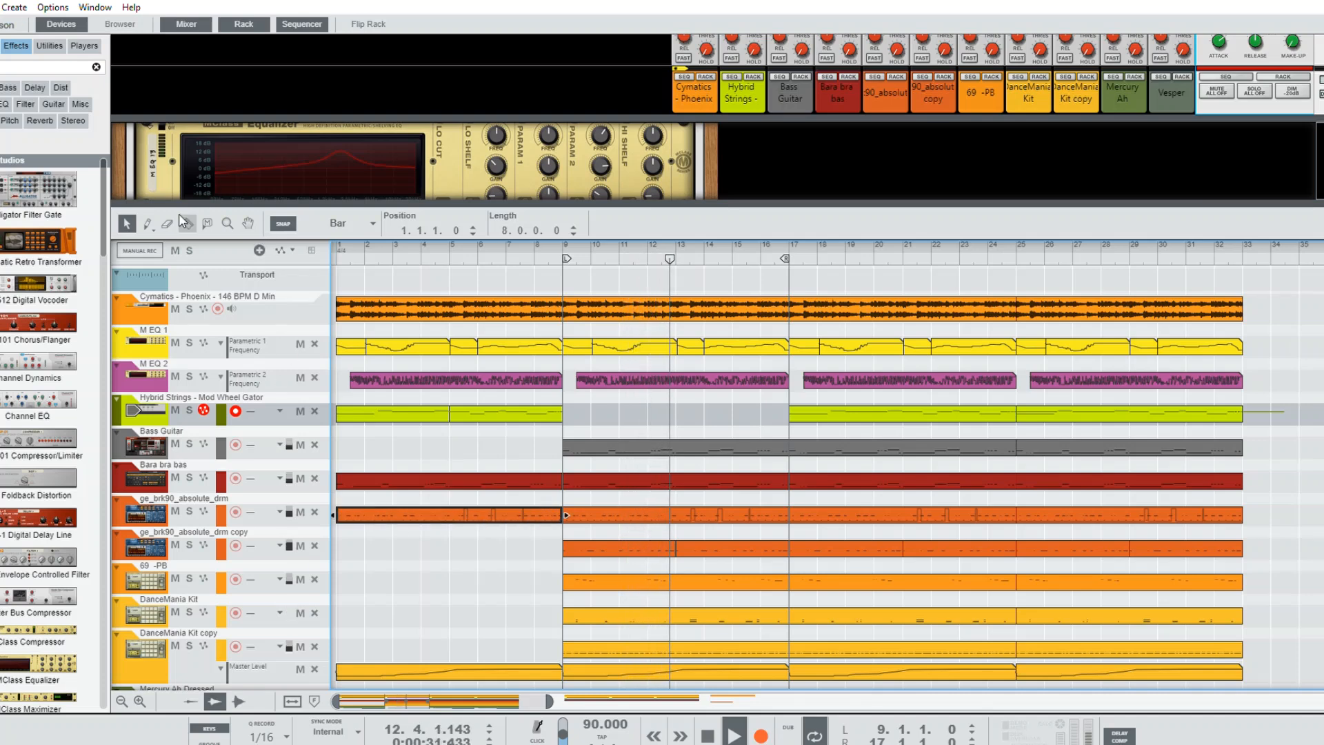
Step: Split the first ge_brk90_absolute_drm clip at bar 7 and mute its last two bars
click(186, 222)
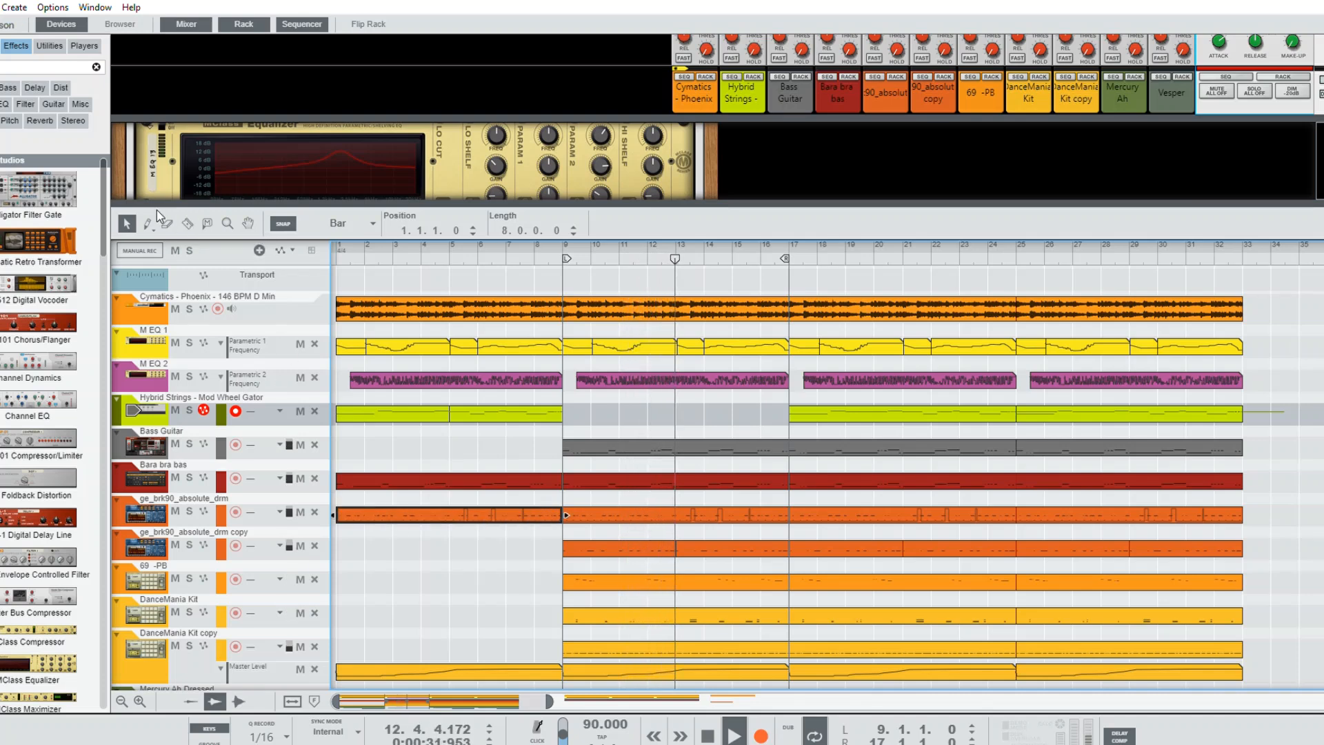
click(512, 508)
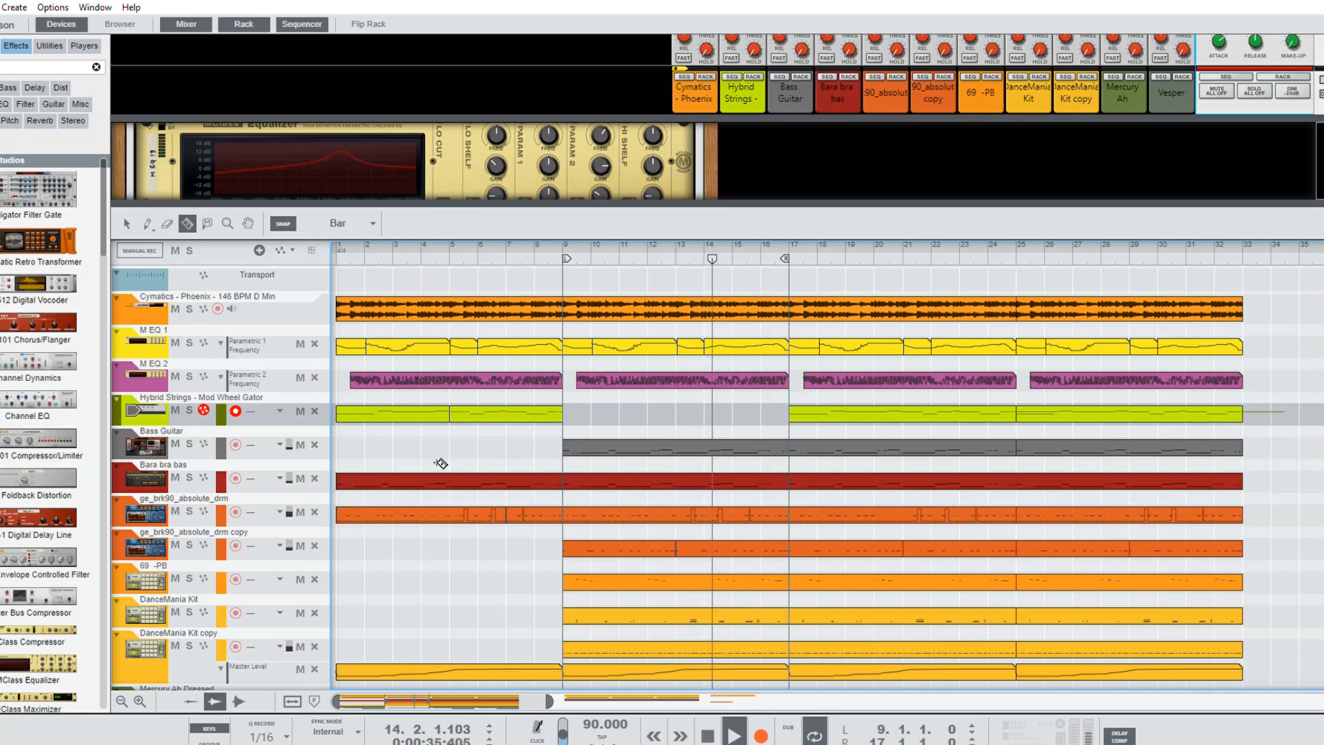
key(q)
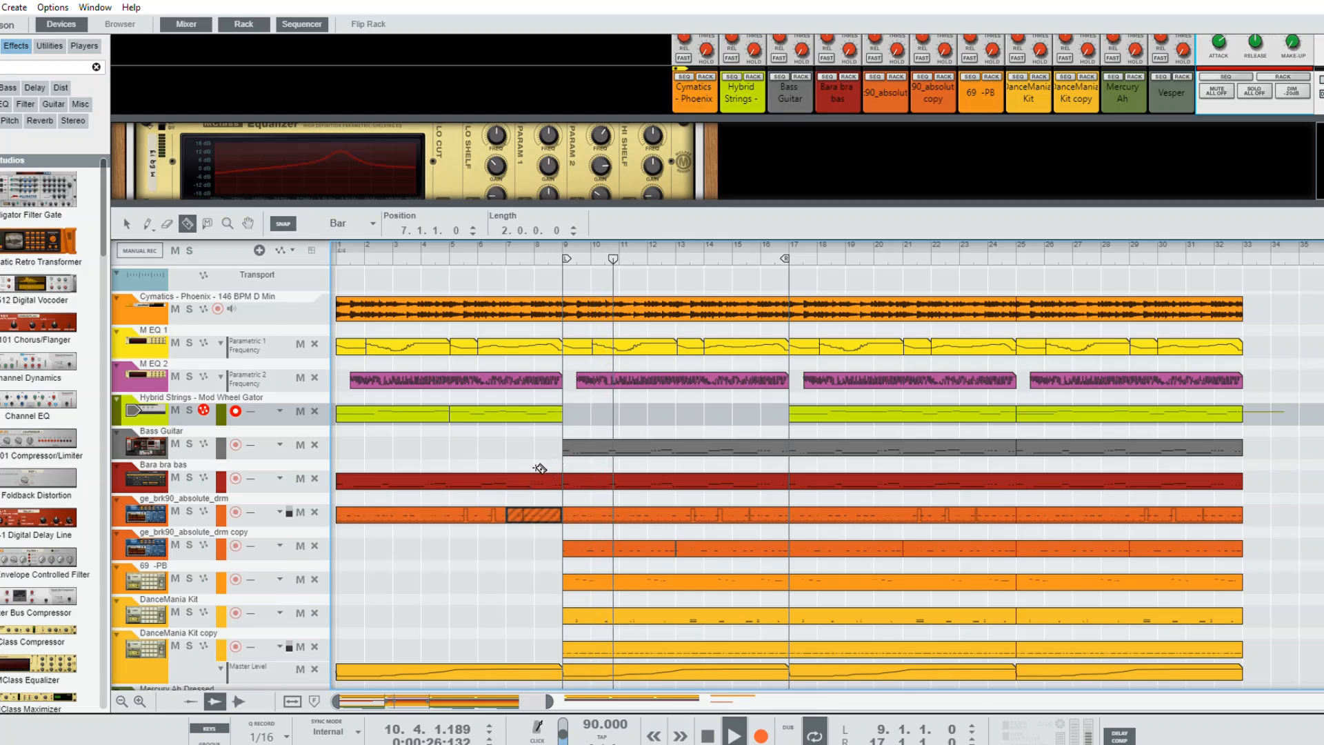
Step: Split the Bara bra bas clip at bar 8, mute the one-bar piece before bar 9, and play from bar 6
click(540, 470)
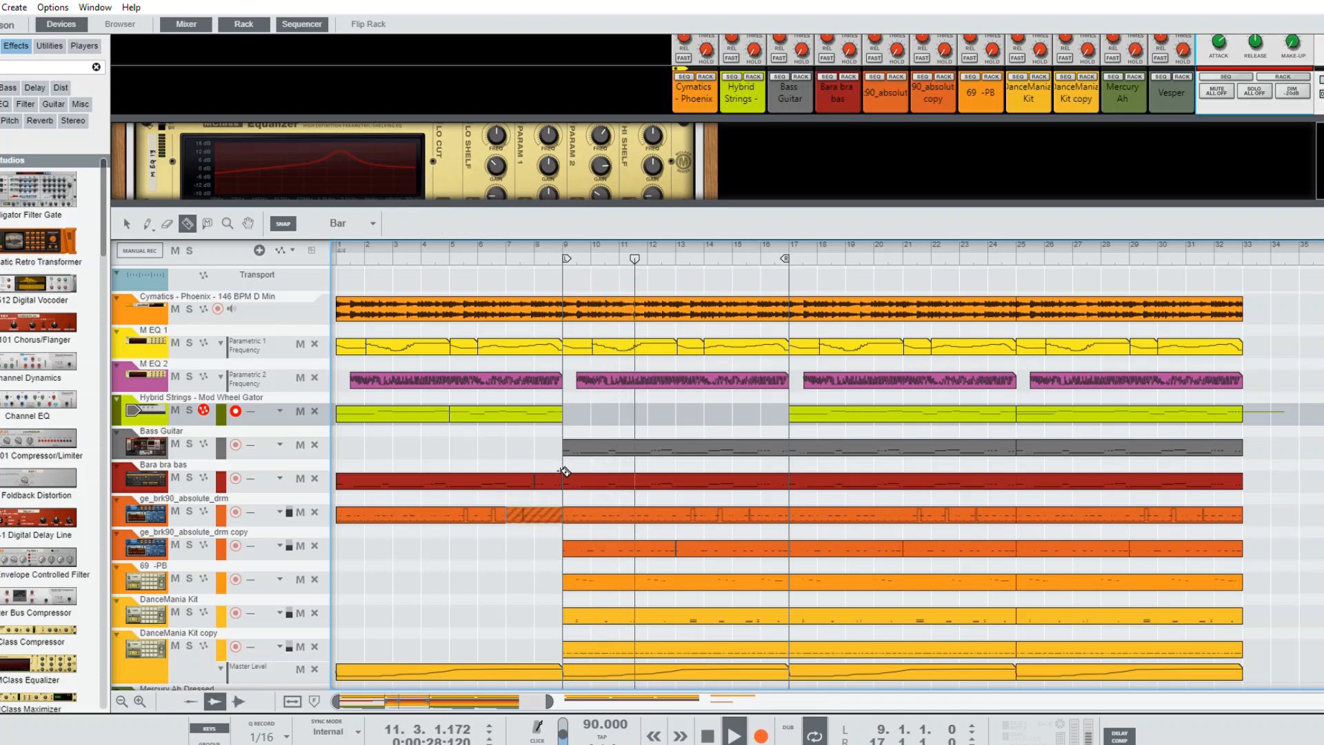
click(127, 222)
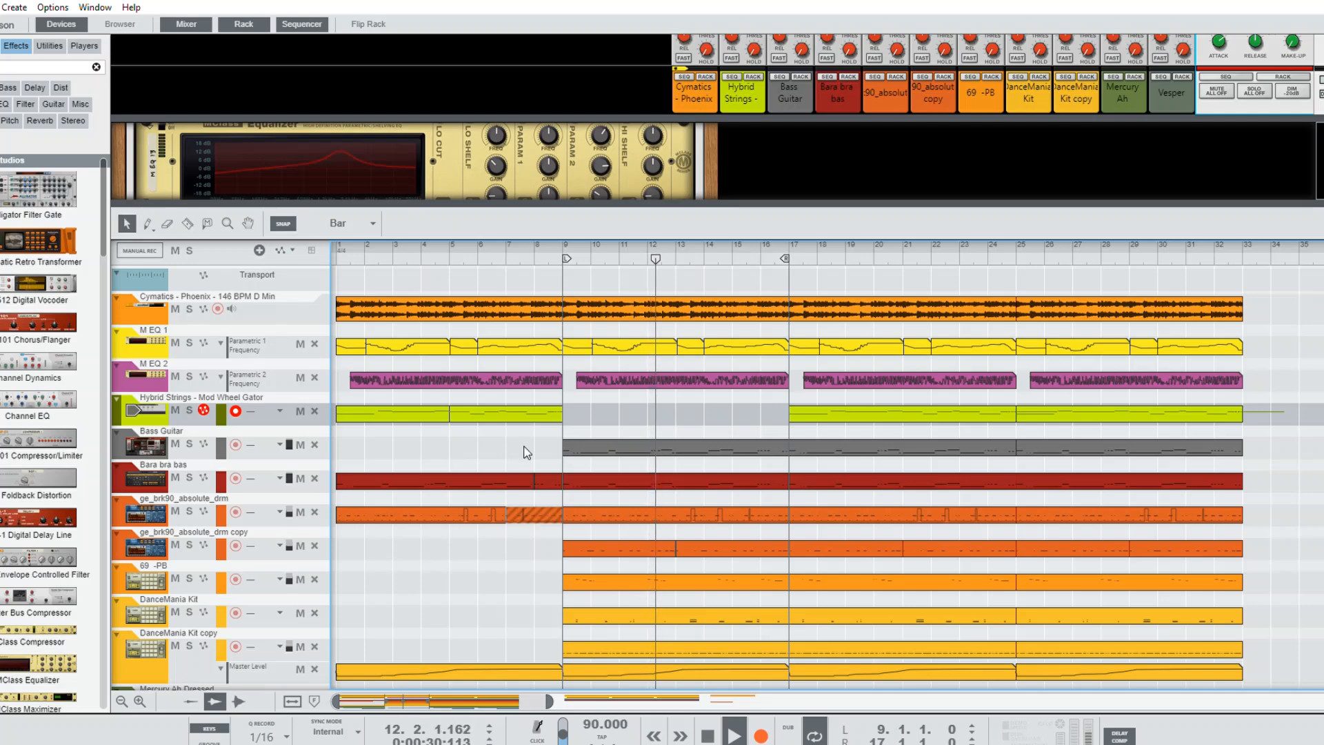
click(546, 477)
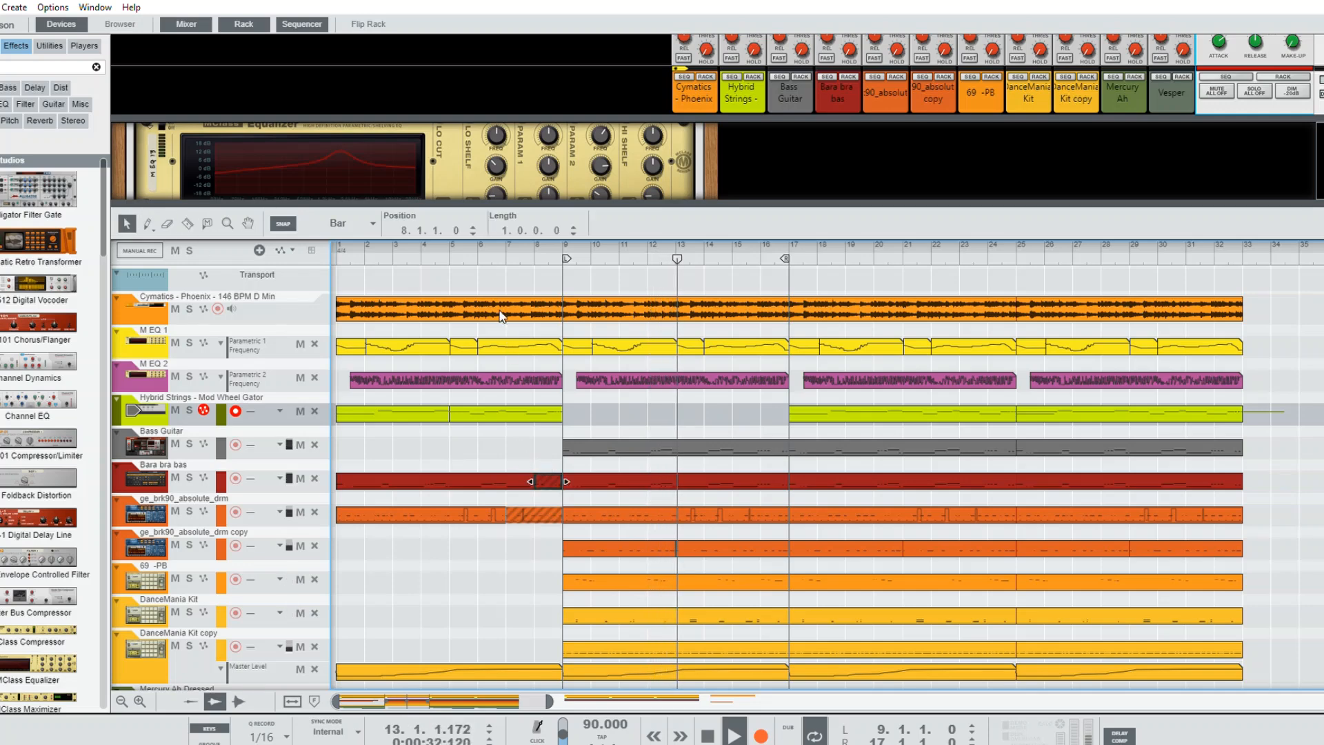
click(474, 245)
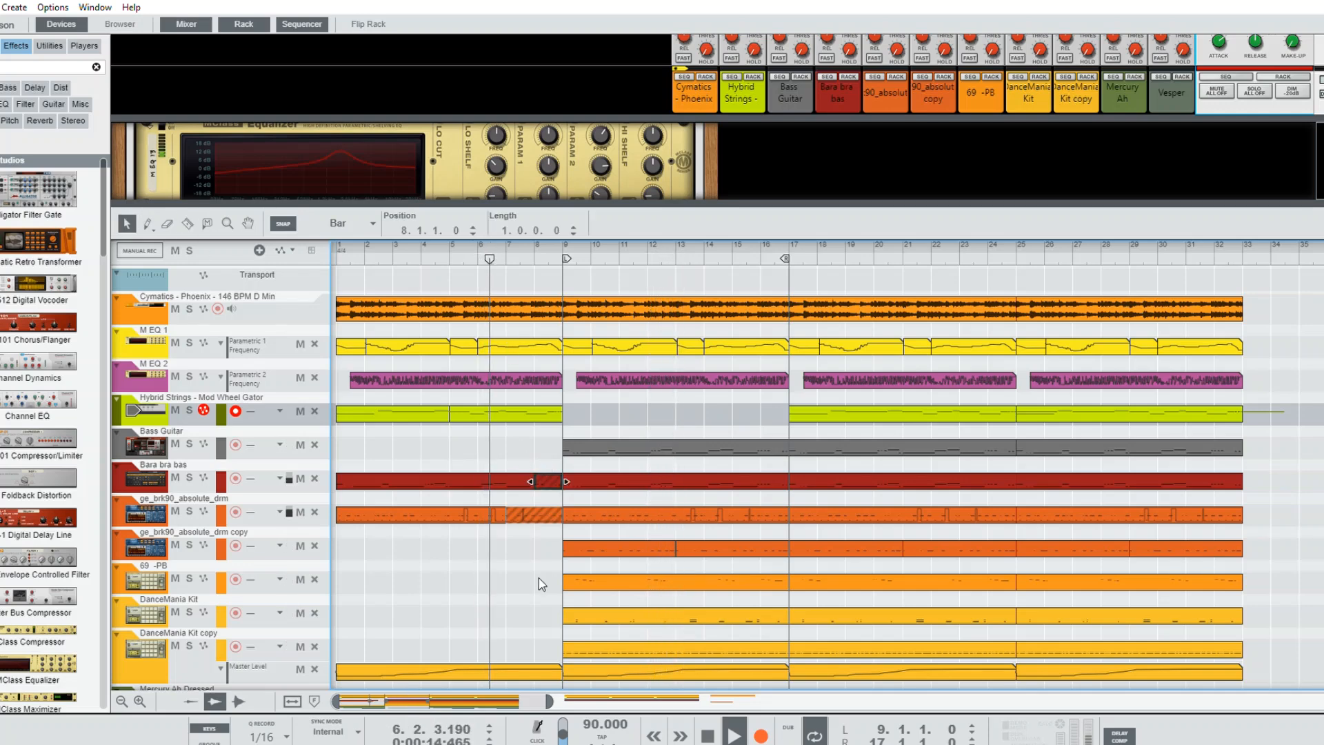
Step: Set the snap value to 1/4 and split the first Cymatics - Phoenix clip at bar 8, beat 3
scroll(539, 578, down, 2)
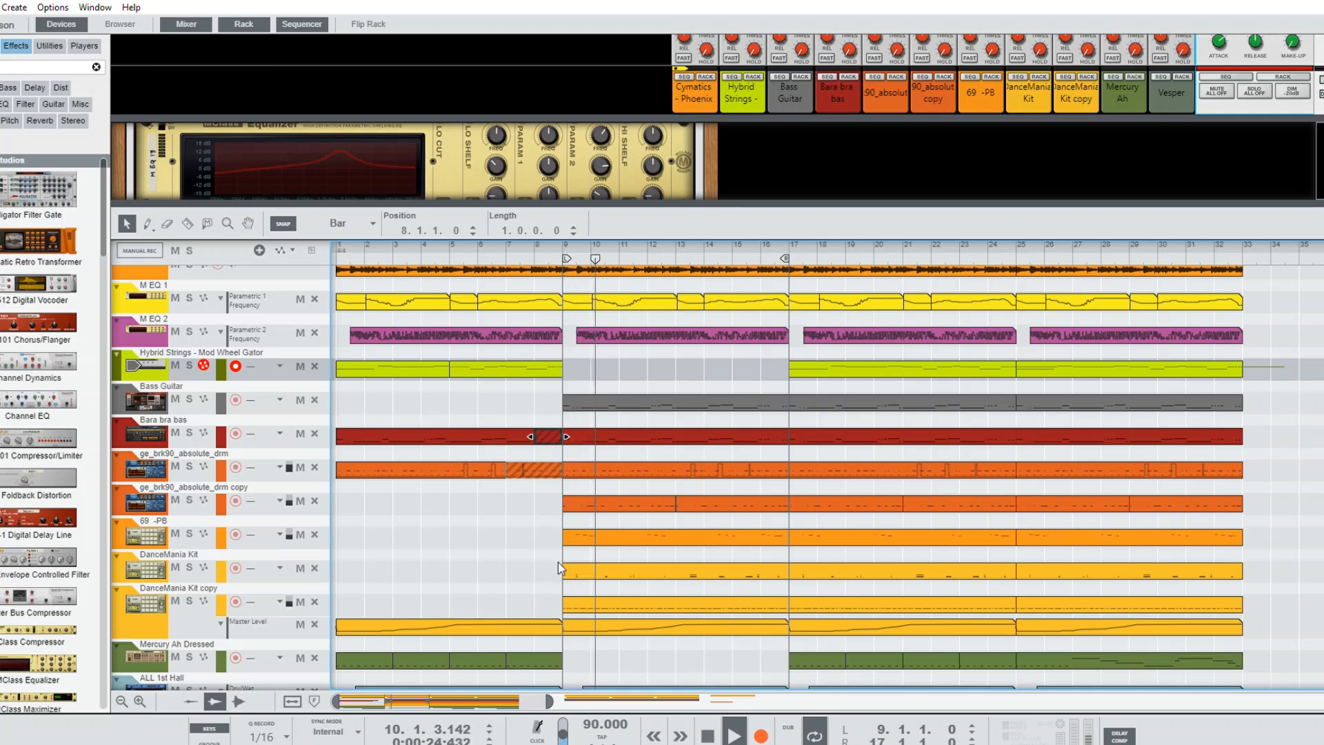
scroll(574, 320, up, 2)
click(561, 303)
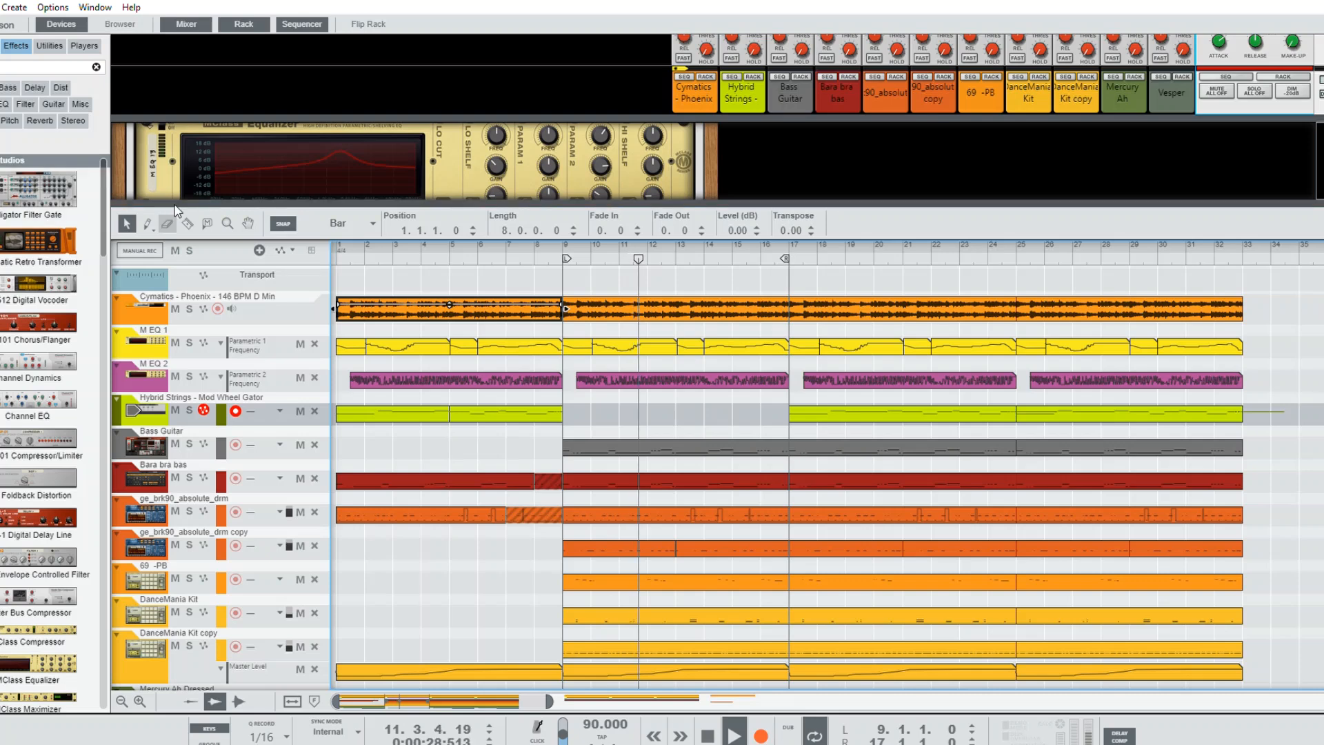
key(r)
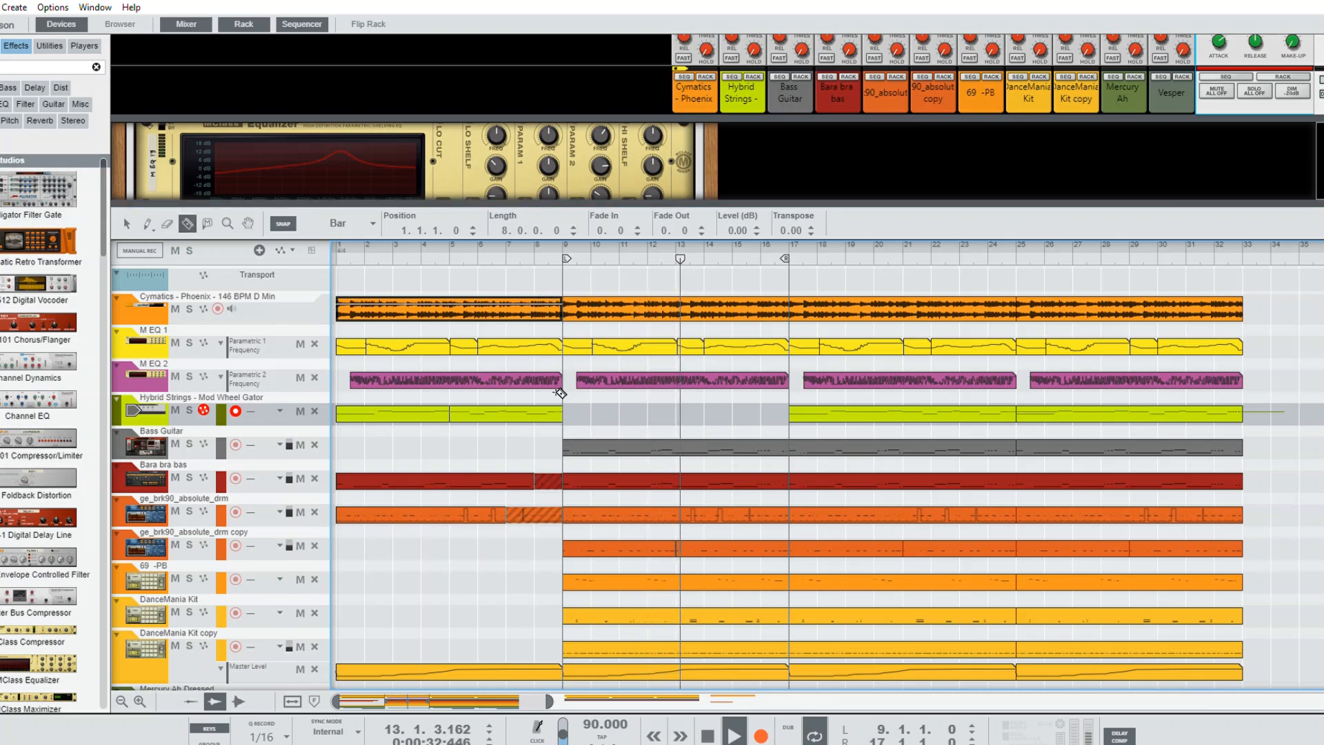
click(323, 220)
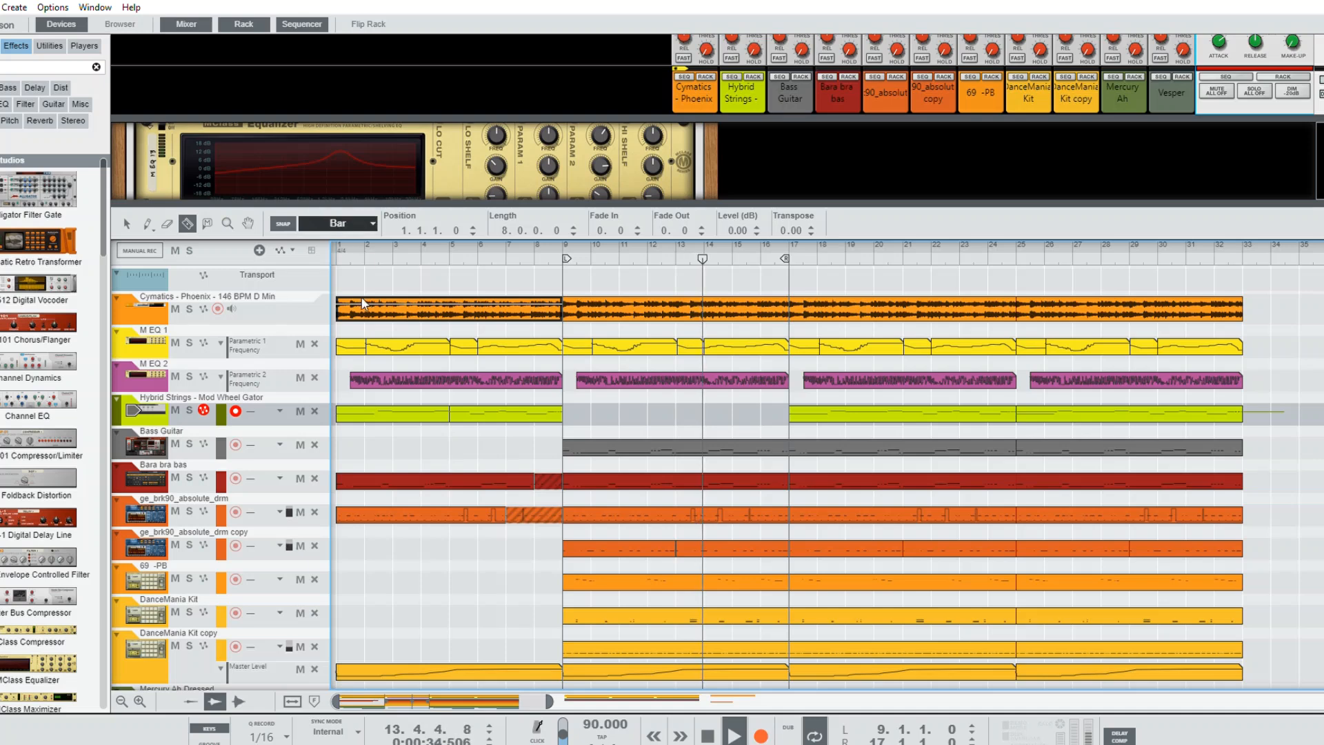
click(354, 275)
click(549, 298)
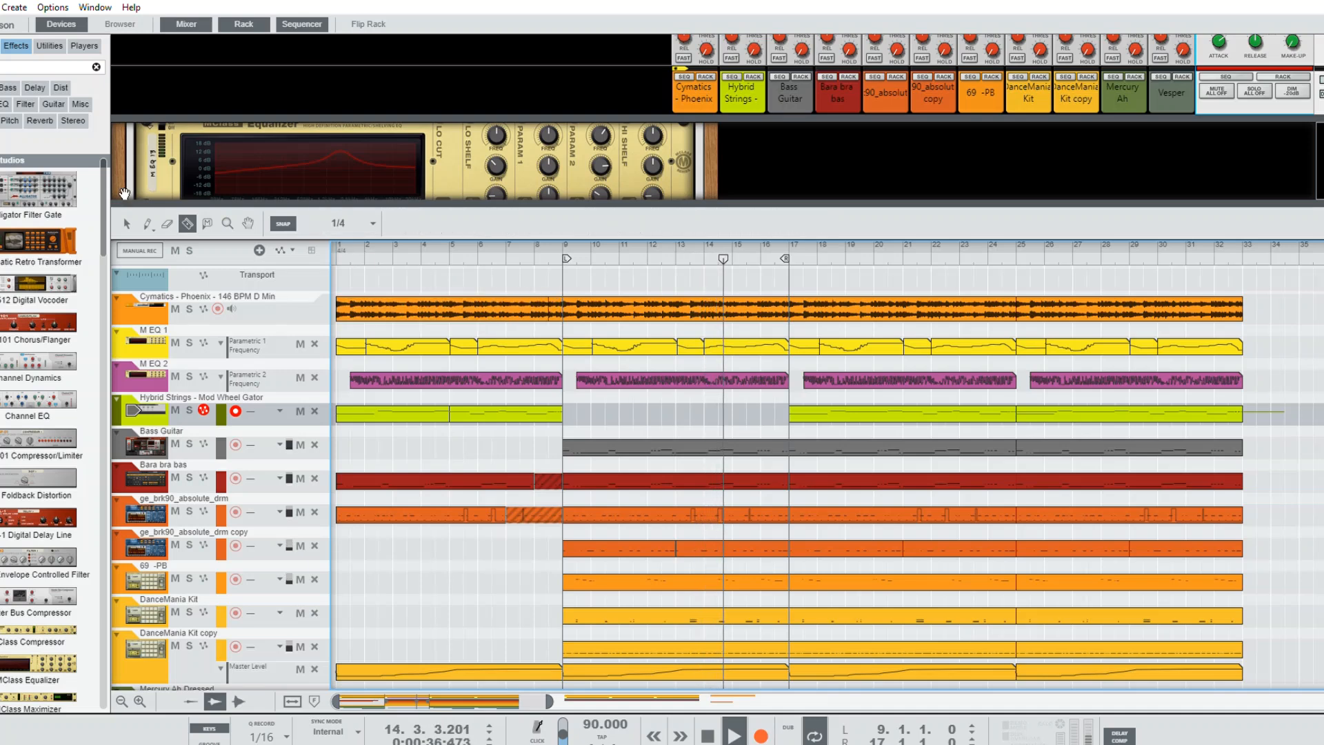
Step: Mute the two-beat Cymatics - Phoenix piece before bar 9 and play the arrangement from bar 1
click(126, 223)
click(555, 307)
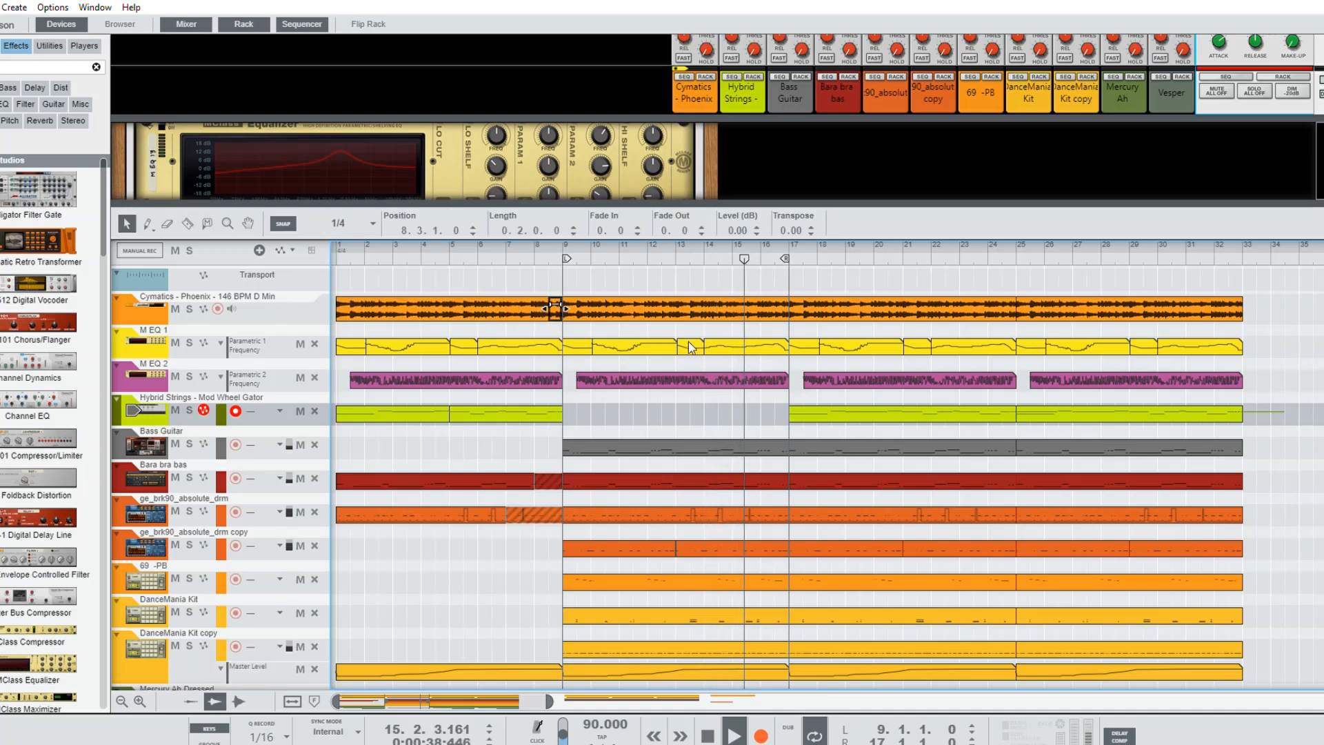
click(484, 240)
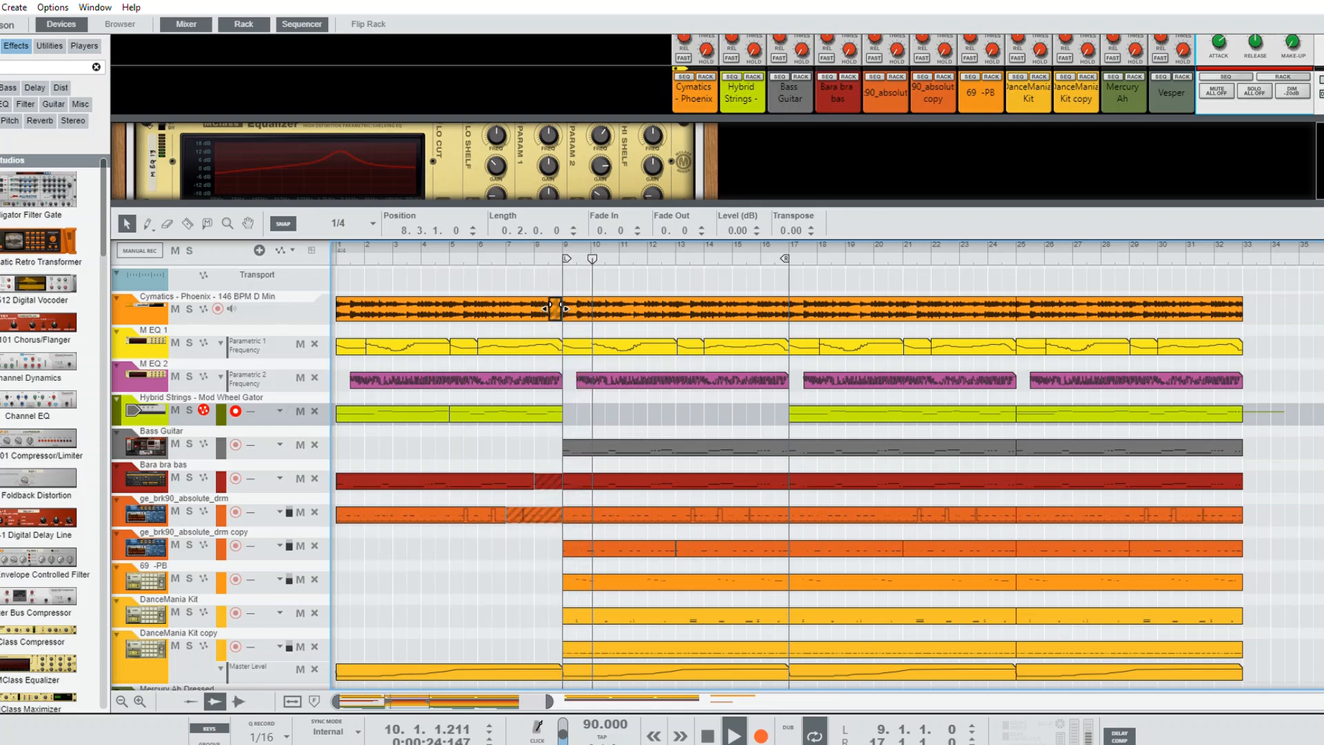
drag(355, 259, 258, 253)
click(1293, 40)
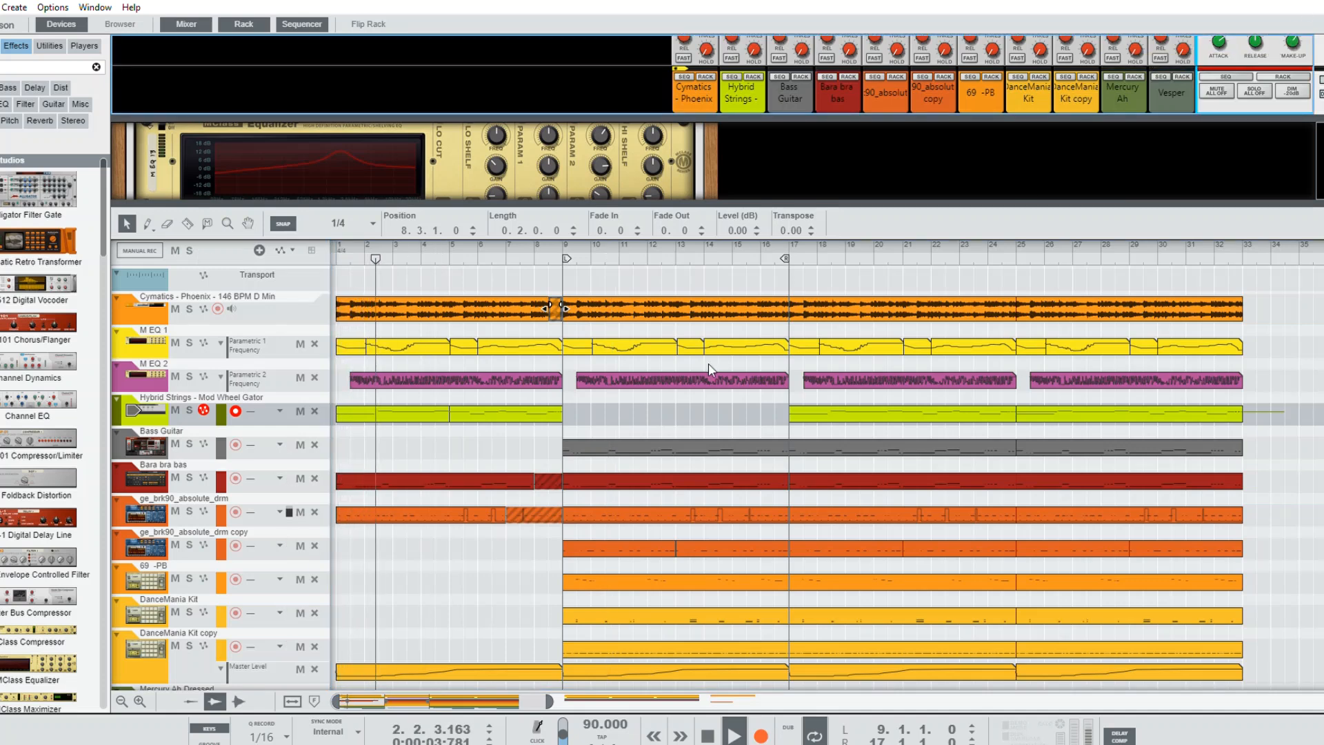
click(657, 405)
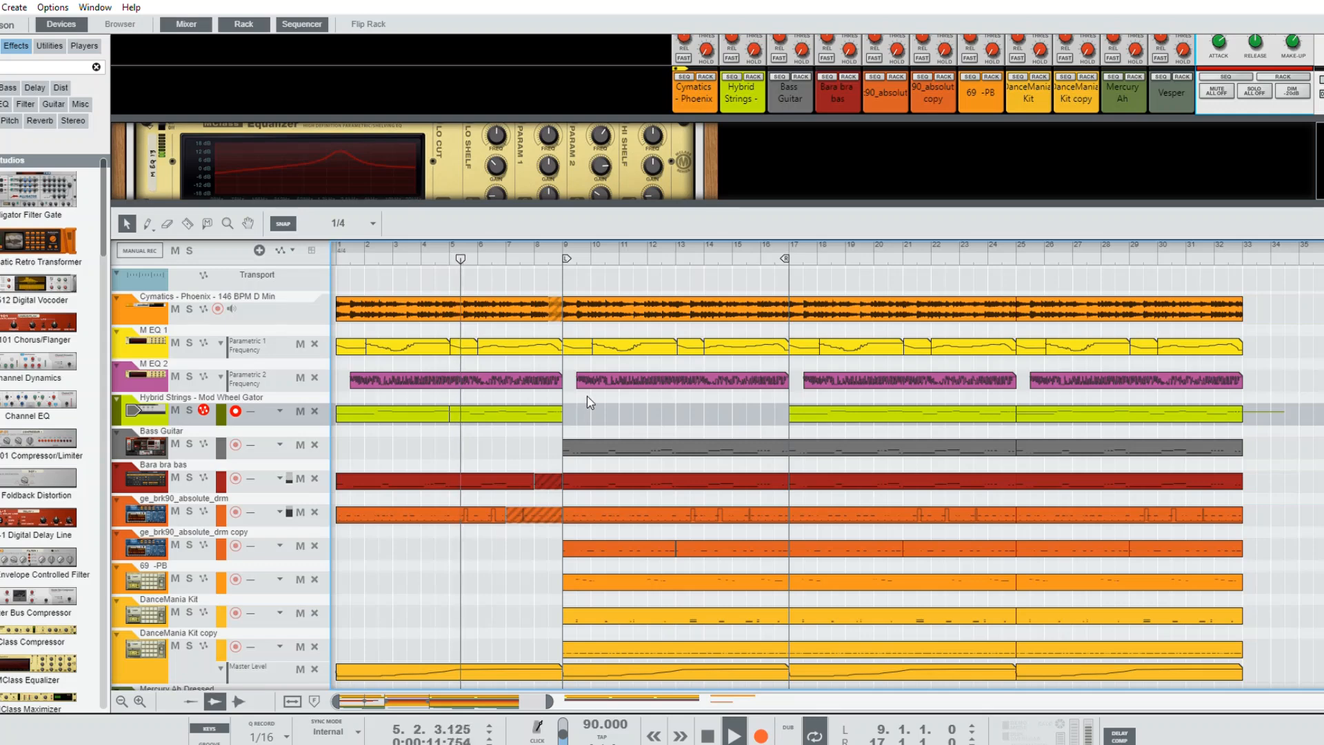
Step: Compare the mix with and without the DanceMania Kit, its copy and the ge_brk90_absolute_drm copy by toggling their mutes during playback
scroll(591, 398, down, 4)
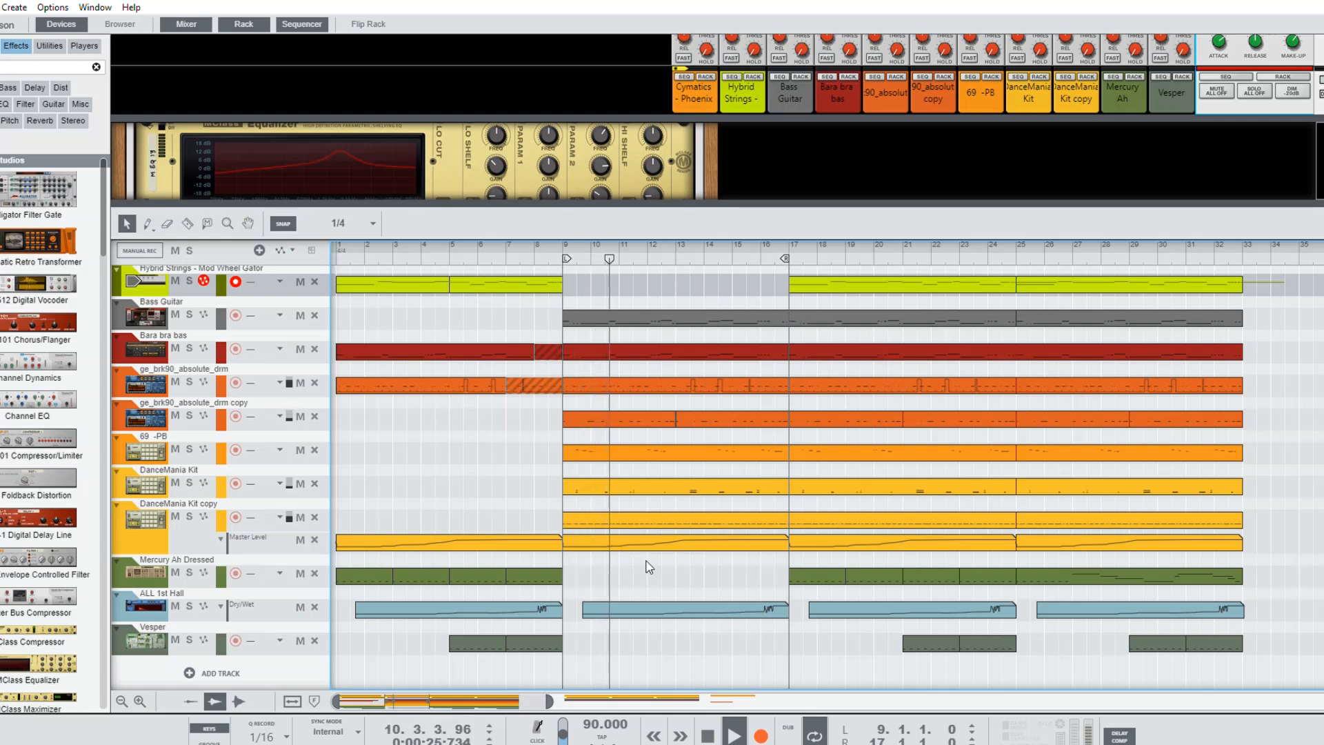
click(175, 515)
click(175, 516)
click(176, 482)
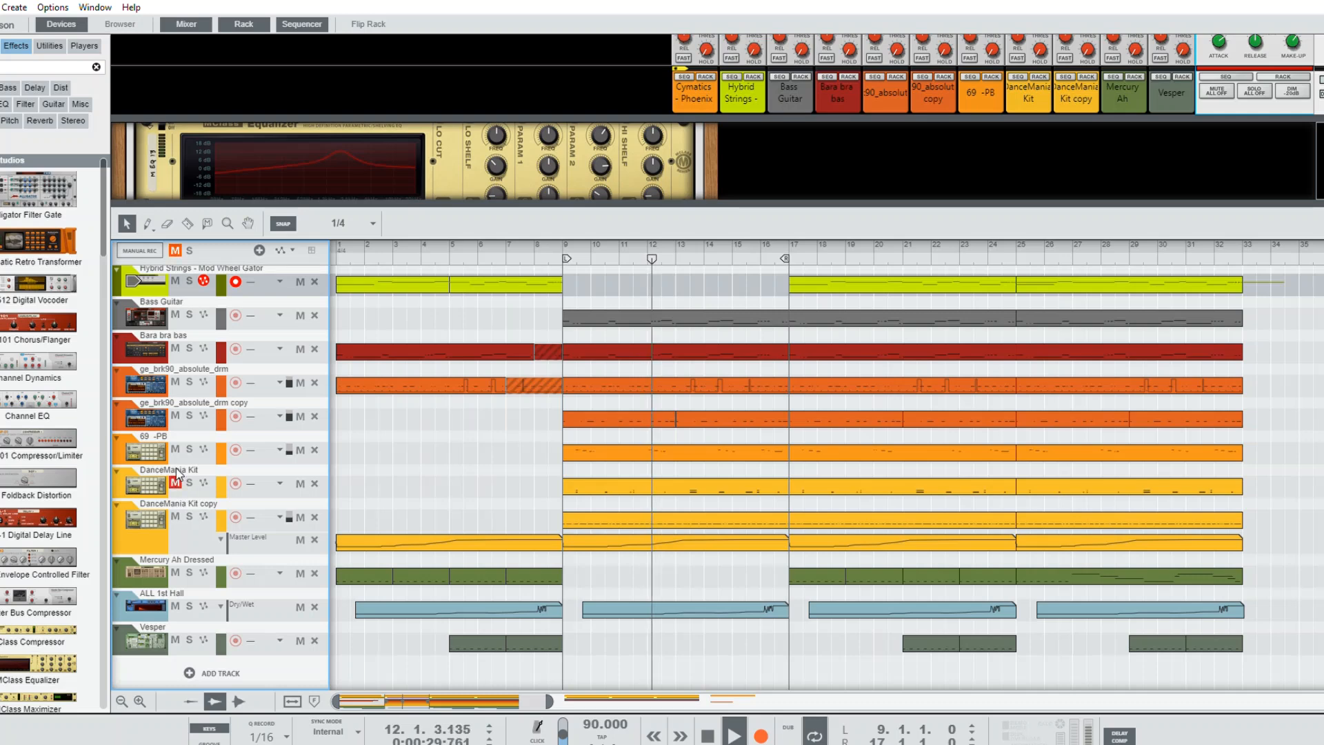
click(175, 482)
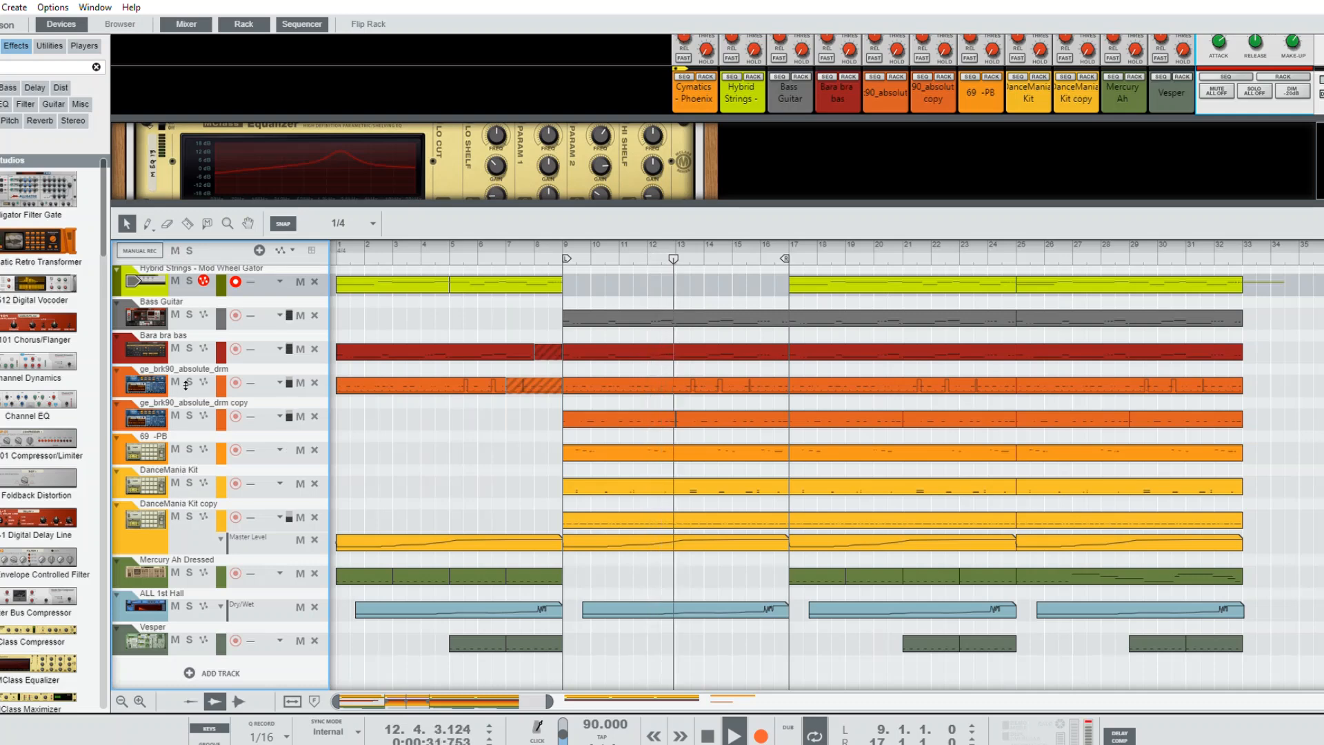
click(176, 415)
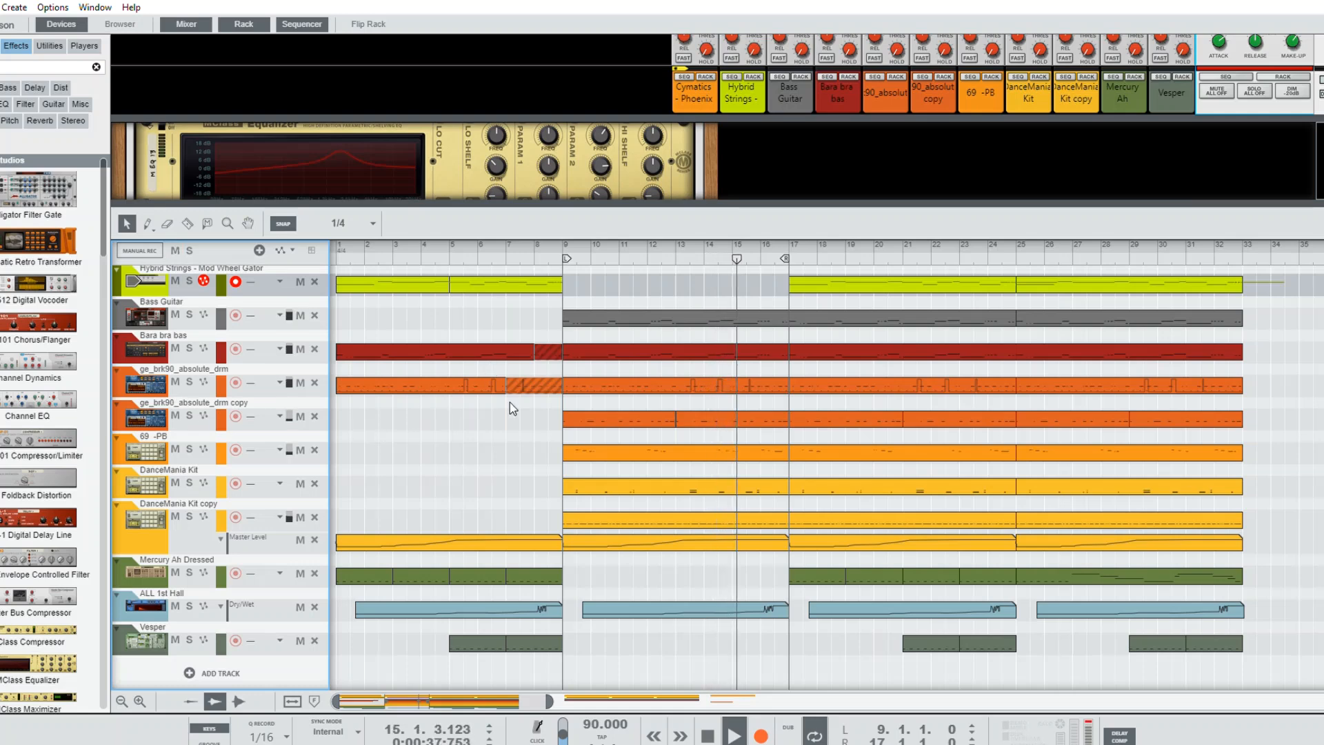
Step: Extend the loop end to bar 25 and listen through the tracks
drag(787, 247, 1013, 247)
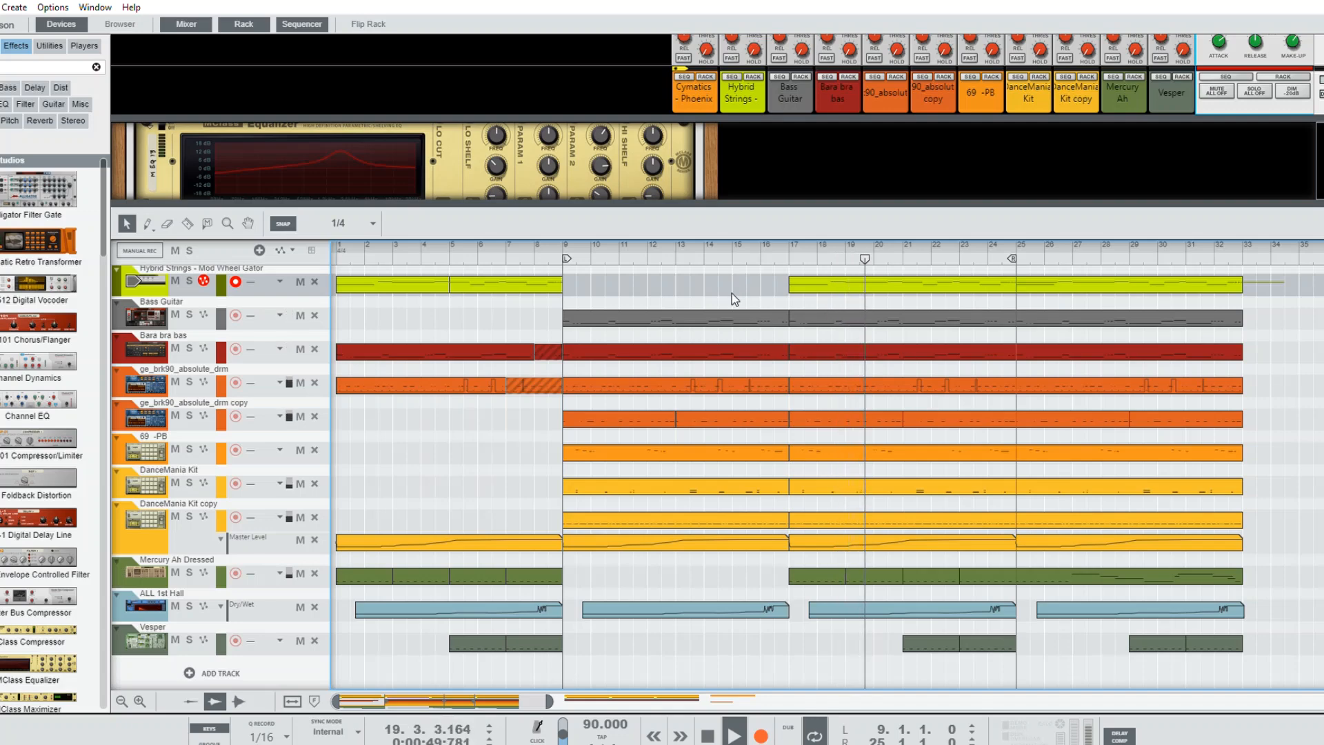
scroll(731, 292, up, 3)
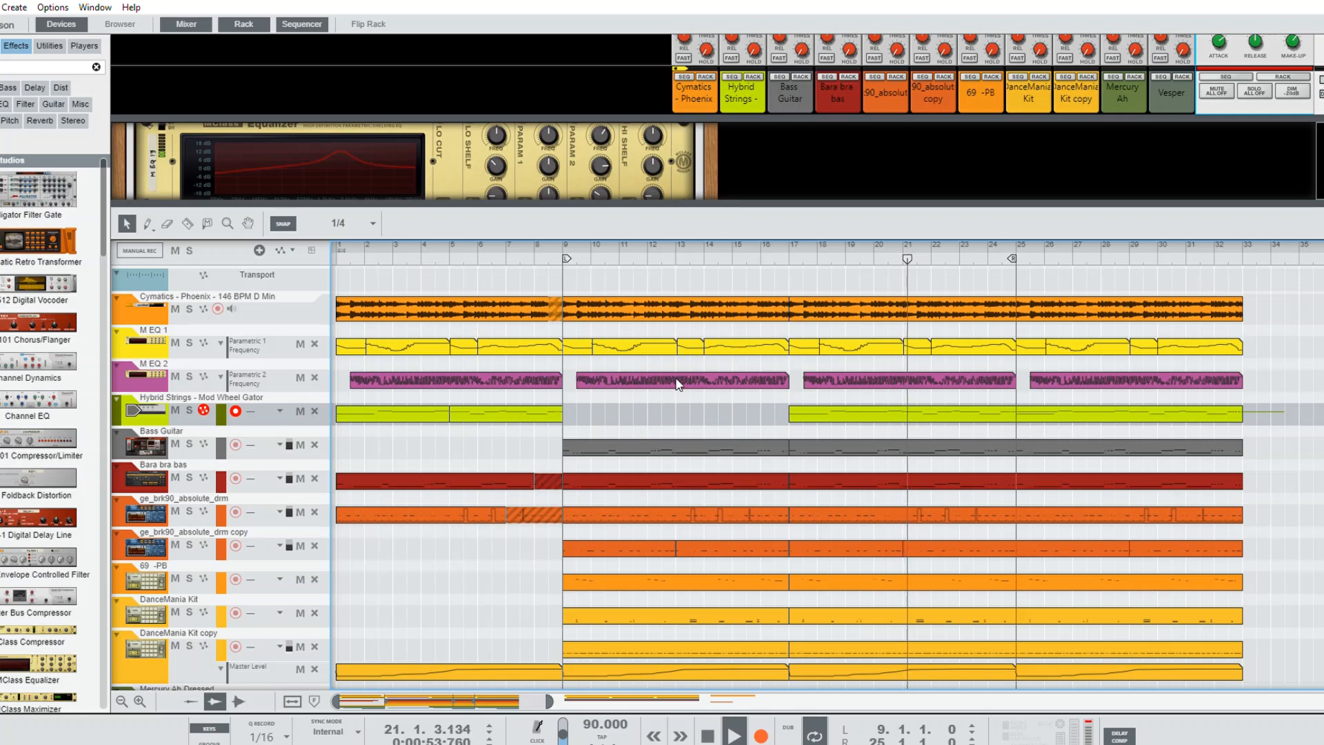
scroll(635, 397, down, 1)
scroll(635, 397, down, 1)
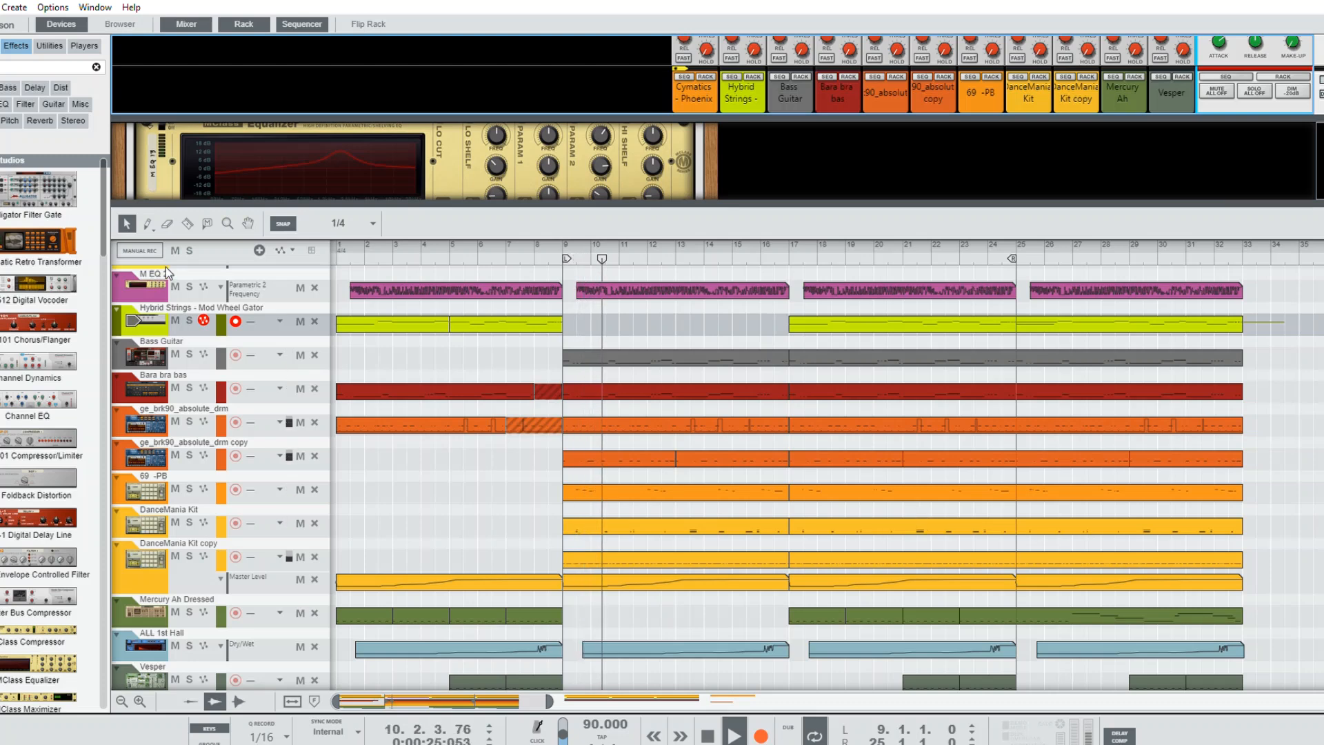
Step: Solo the DanceMania Kit copy and then only the DanceMania Kit, playing each from around bars 13 and 14
click(189, 555)
click(704, 246)
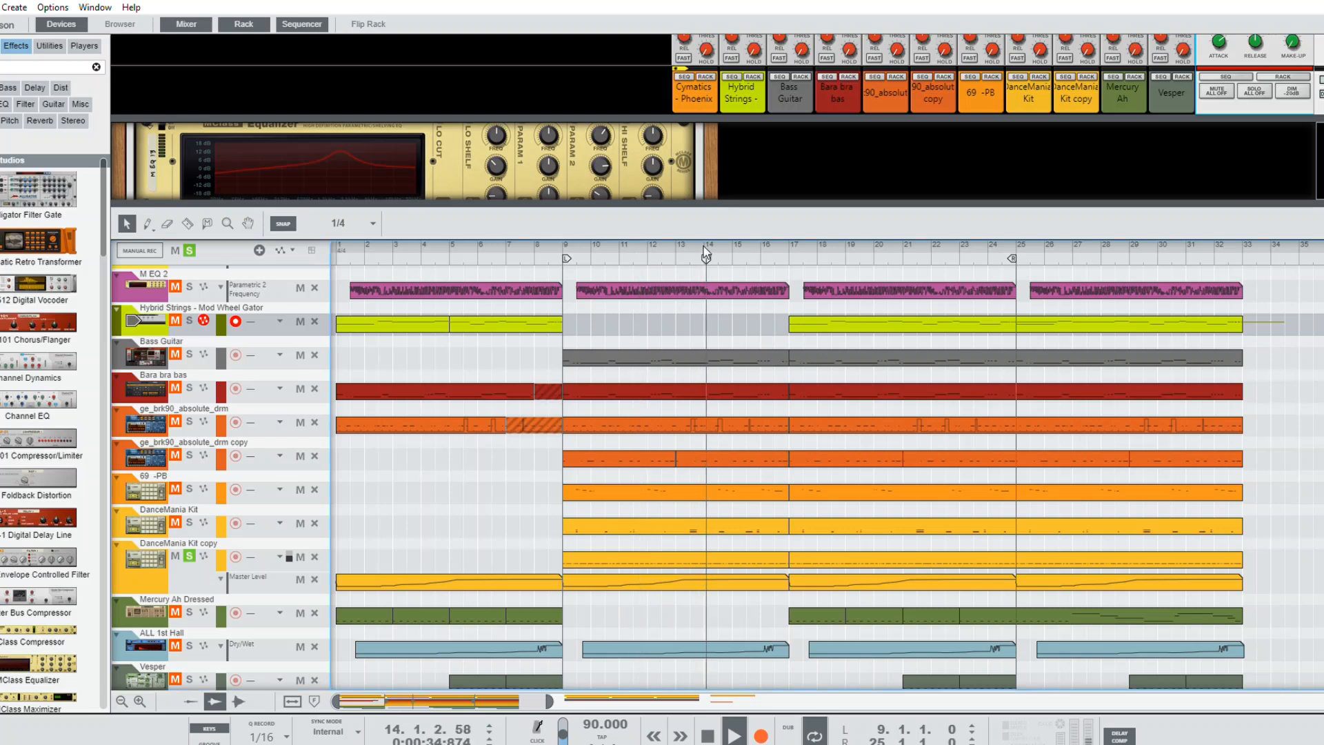
click(691, 253)
click(189, 521)
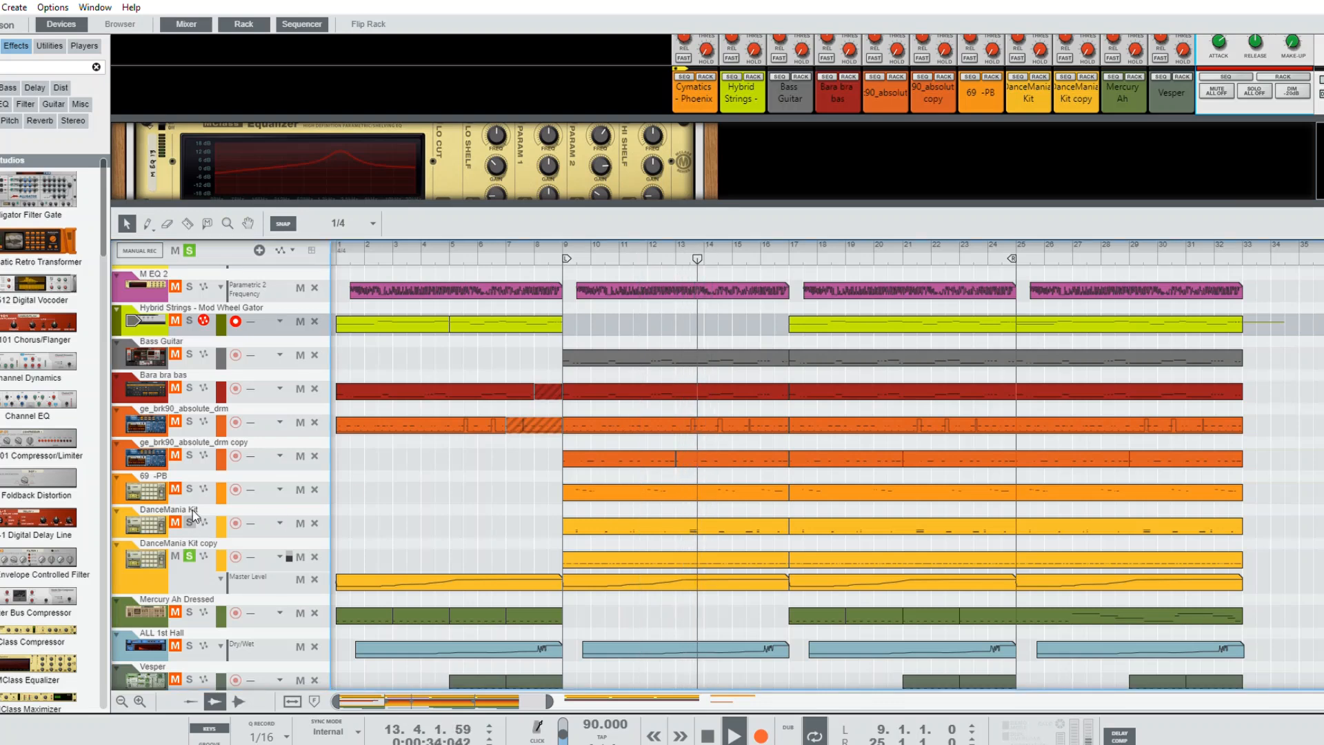
click(189, 556)
drag(750, 248, 680, 238)
click(650, 247)
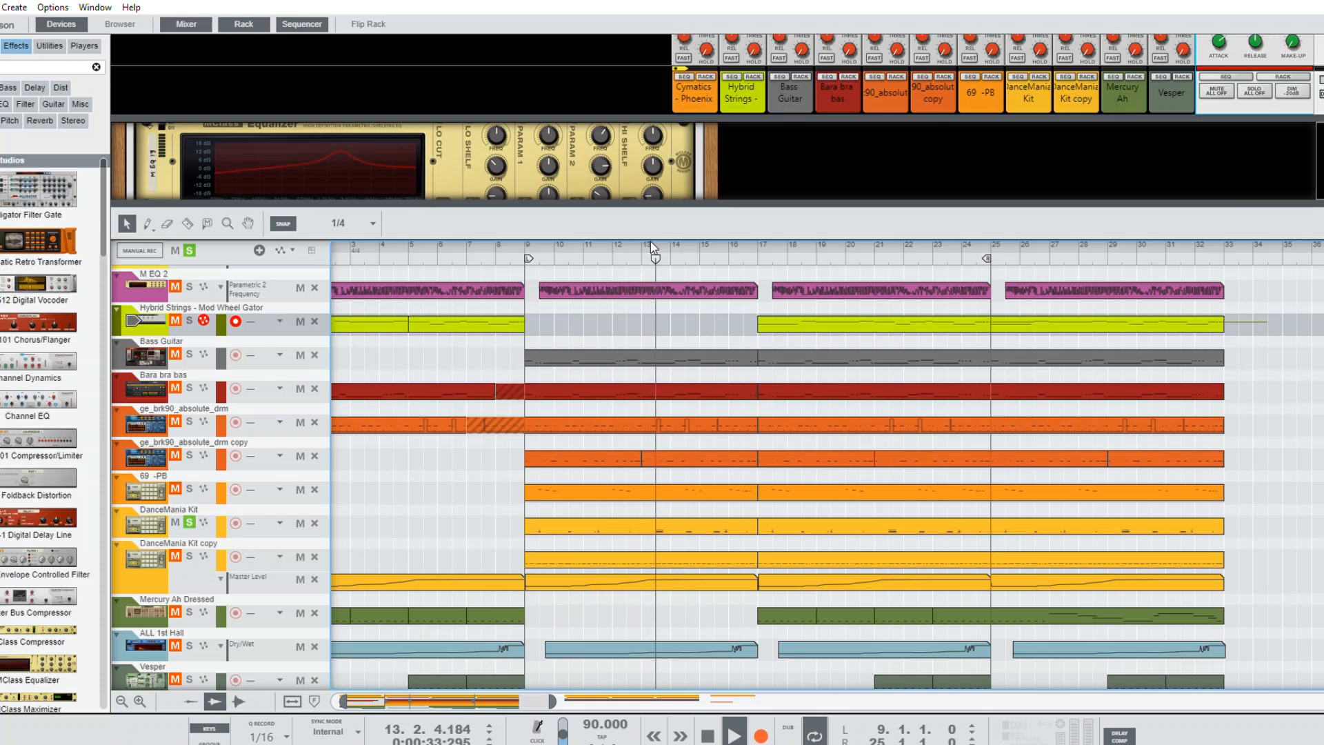
Step: Solo only the 69 -PB track and audition it from around bars 12, 13 and 16
click(187, 485)
click(149, 524)
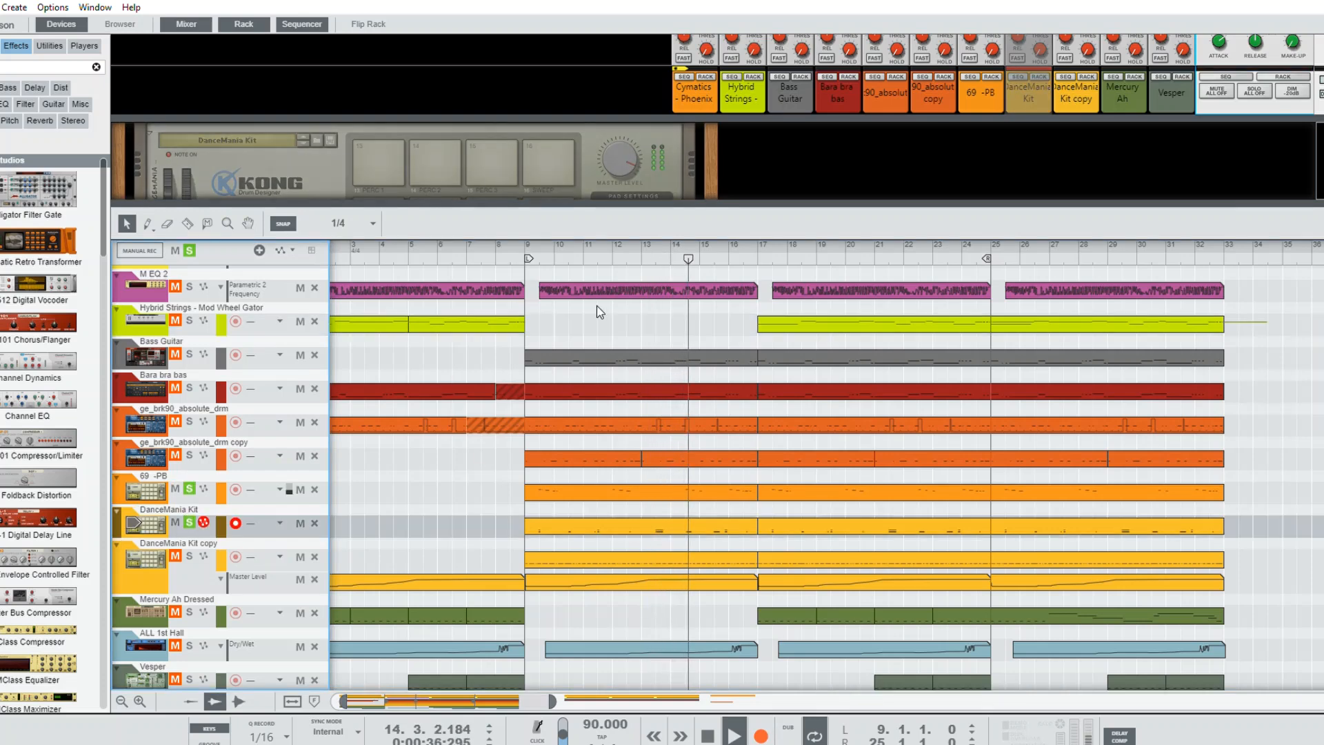
click(189, 522)
click(667, 245)
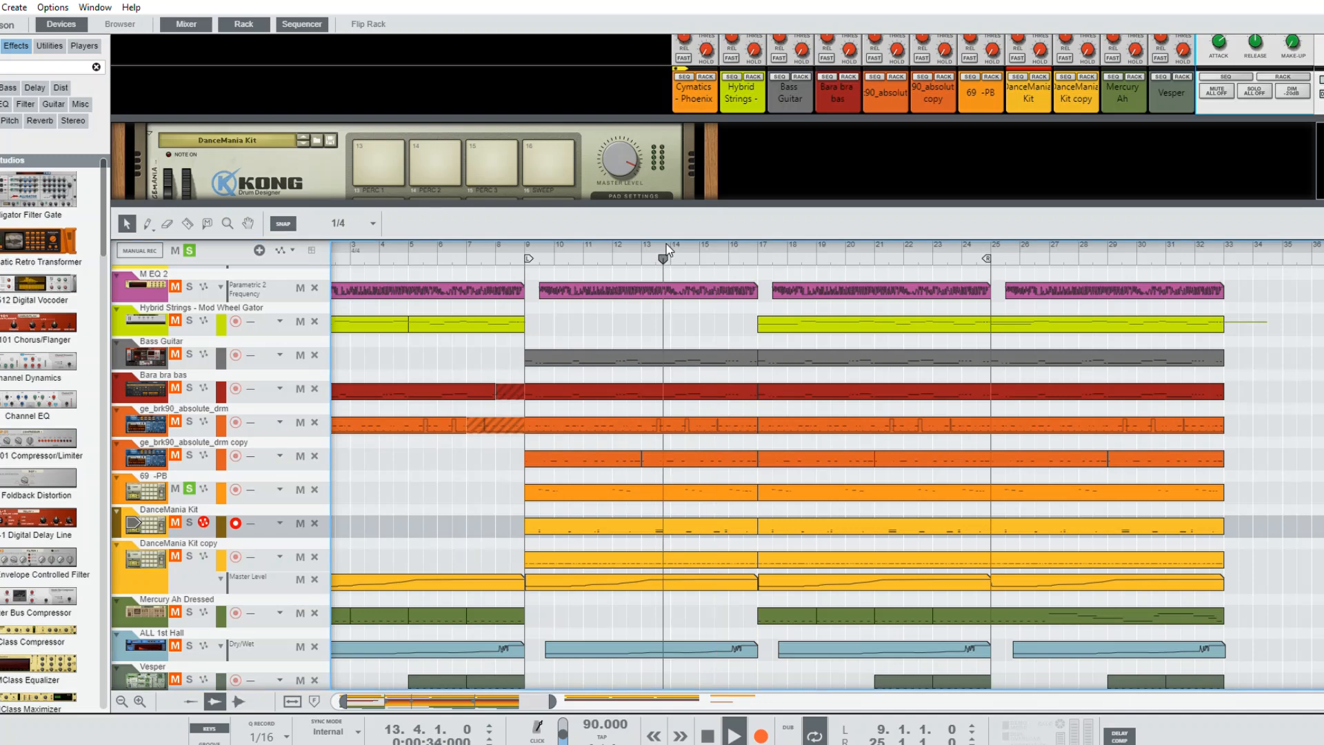
click(647, 250)
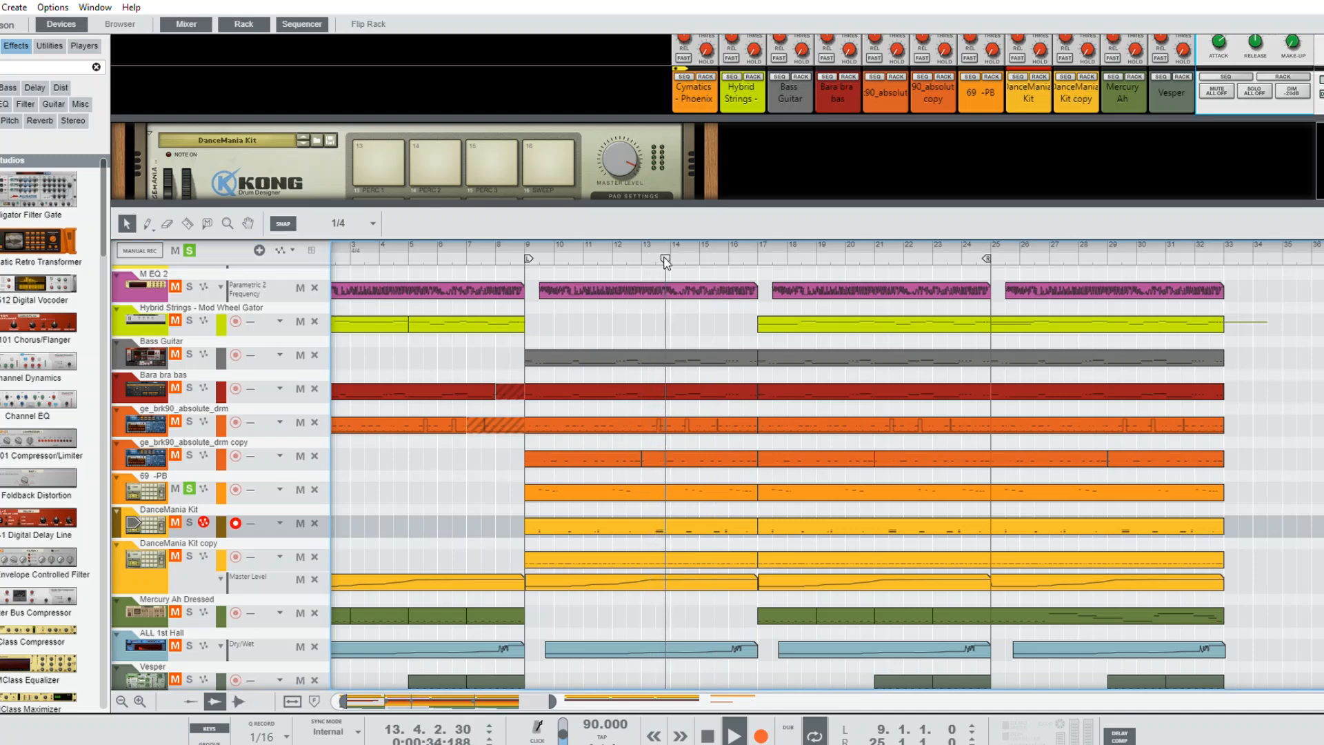
click(620, 251)
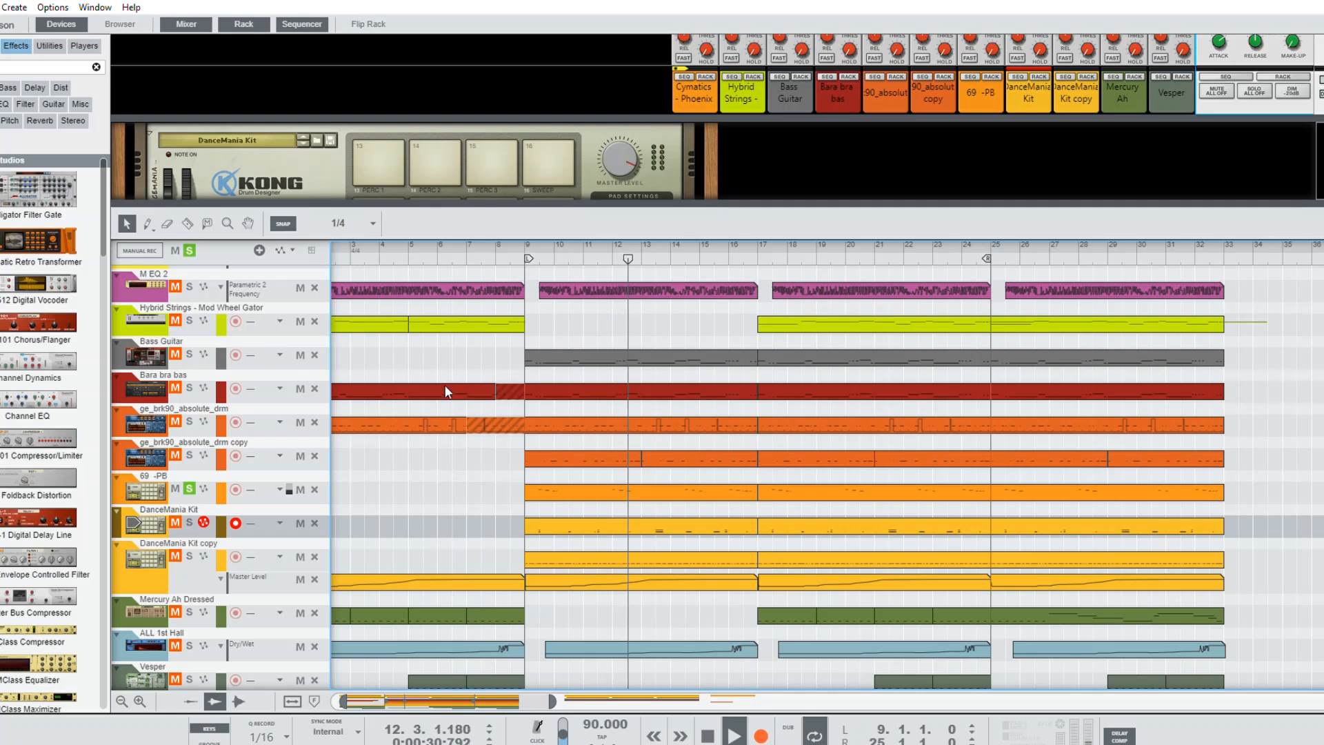
click(732, 247)
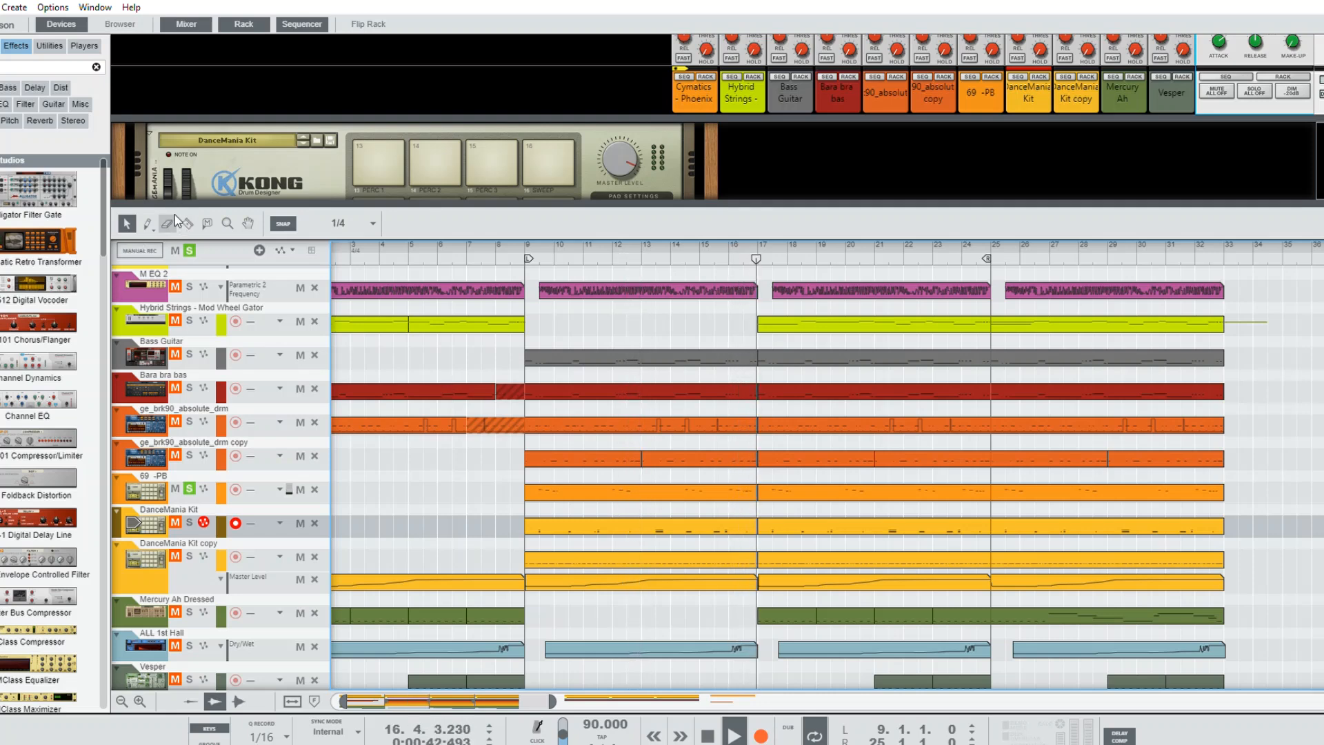
Step: Split the 69 -PB clip at bar 16 and copy its one-bar piece to bar 8
key(r)
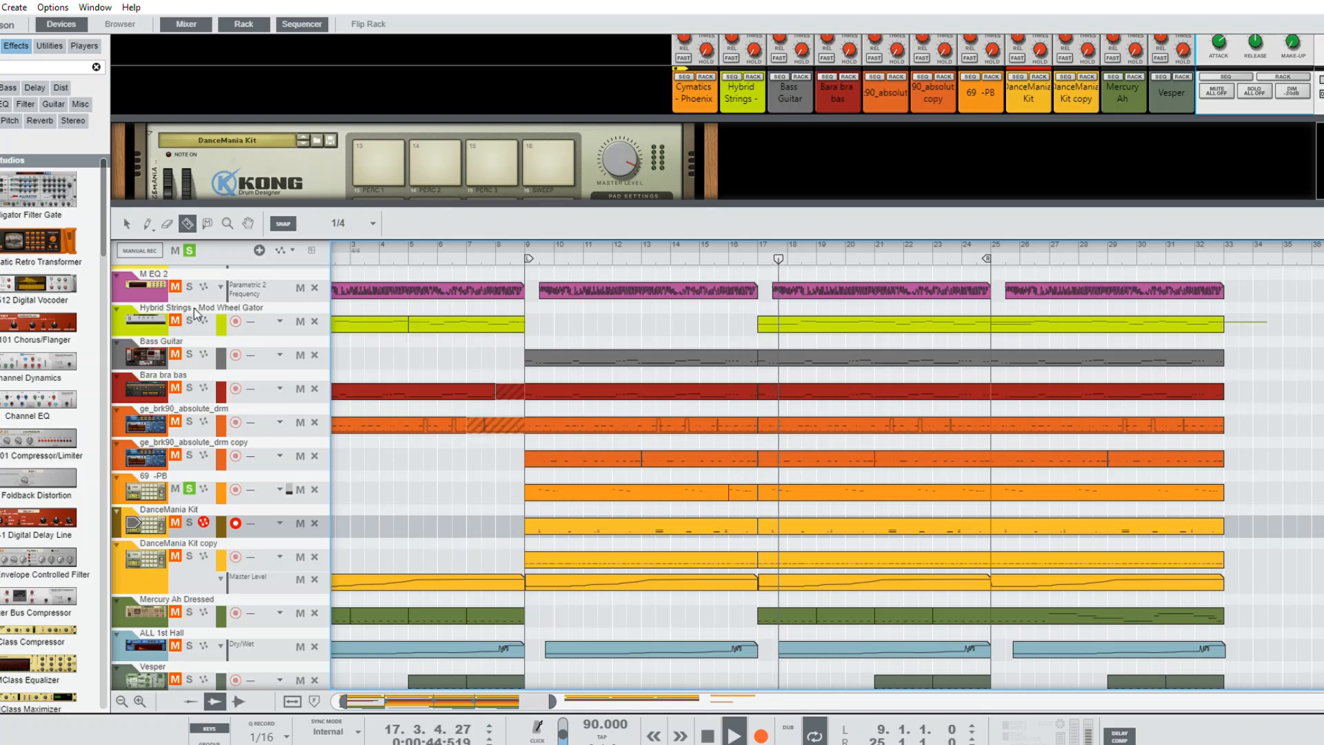
key(q)
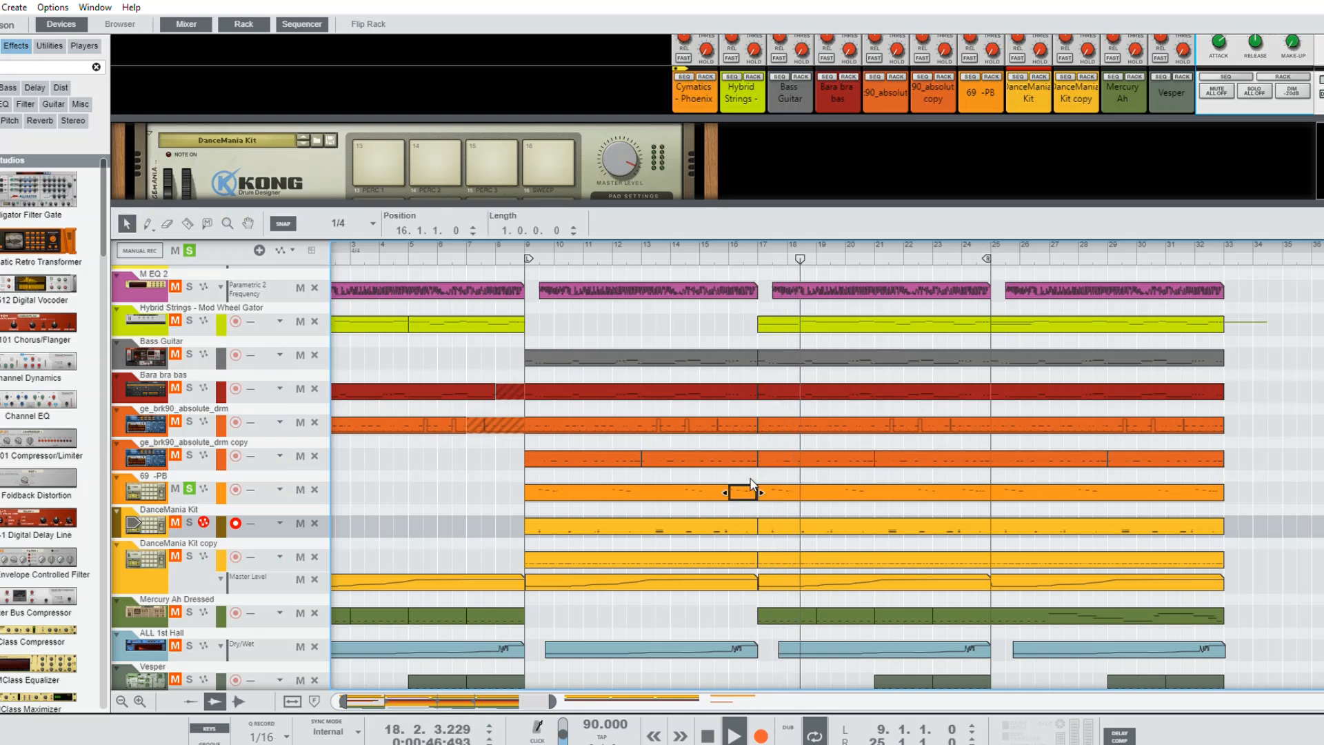
drag(744, 488, 519, 476)
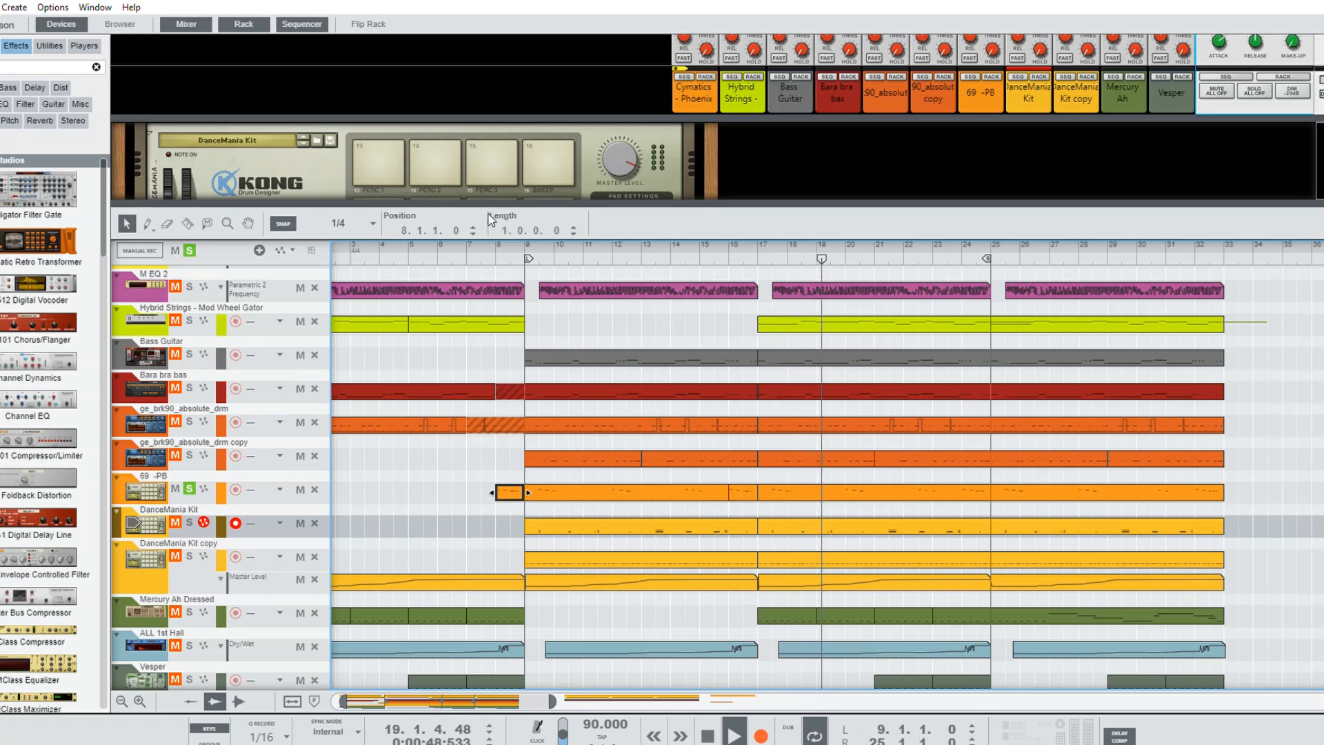
Step: Move the loop start to bar 6, beat 4 and play from bar 7 with all solos cleared
drag(528, 259, 461, 250)
click(464, 254)
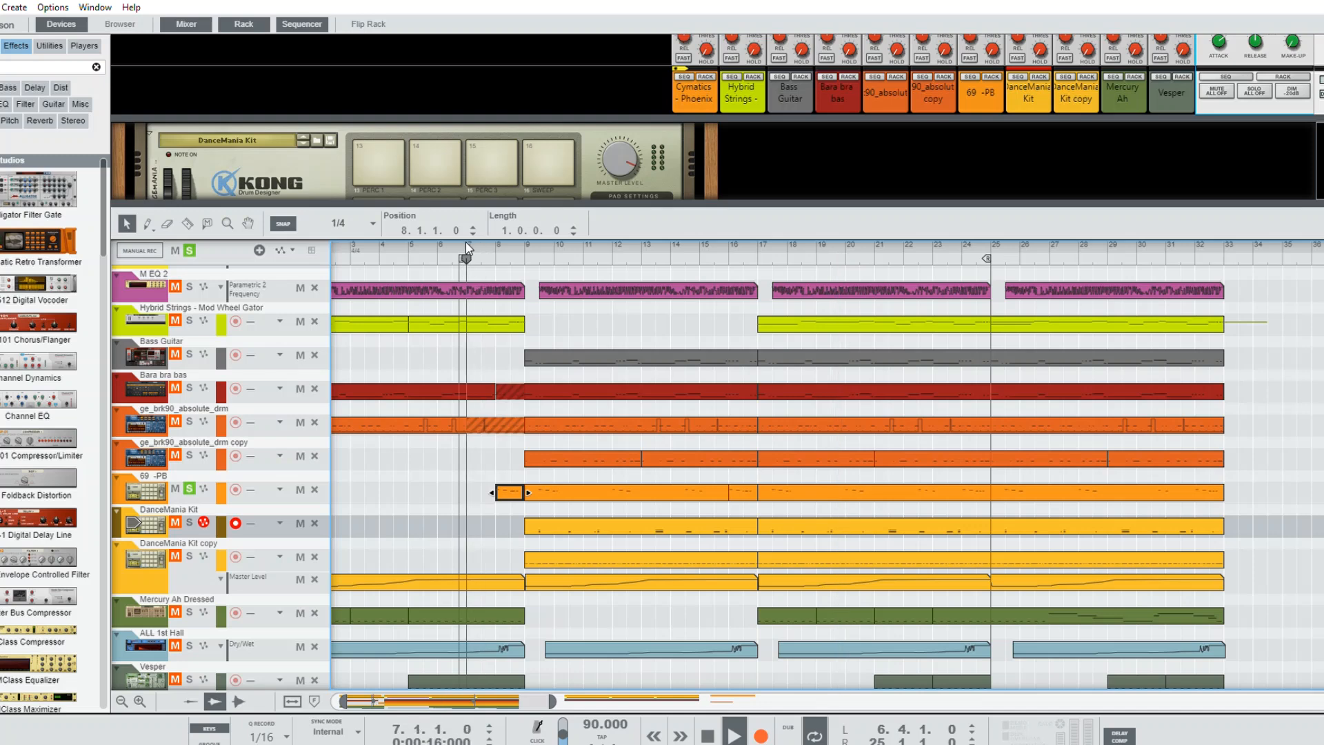
click(189, 251)
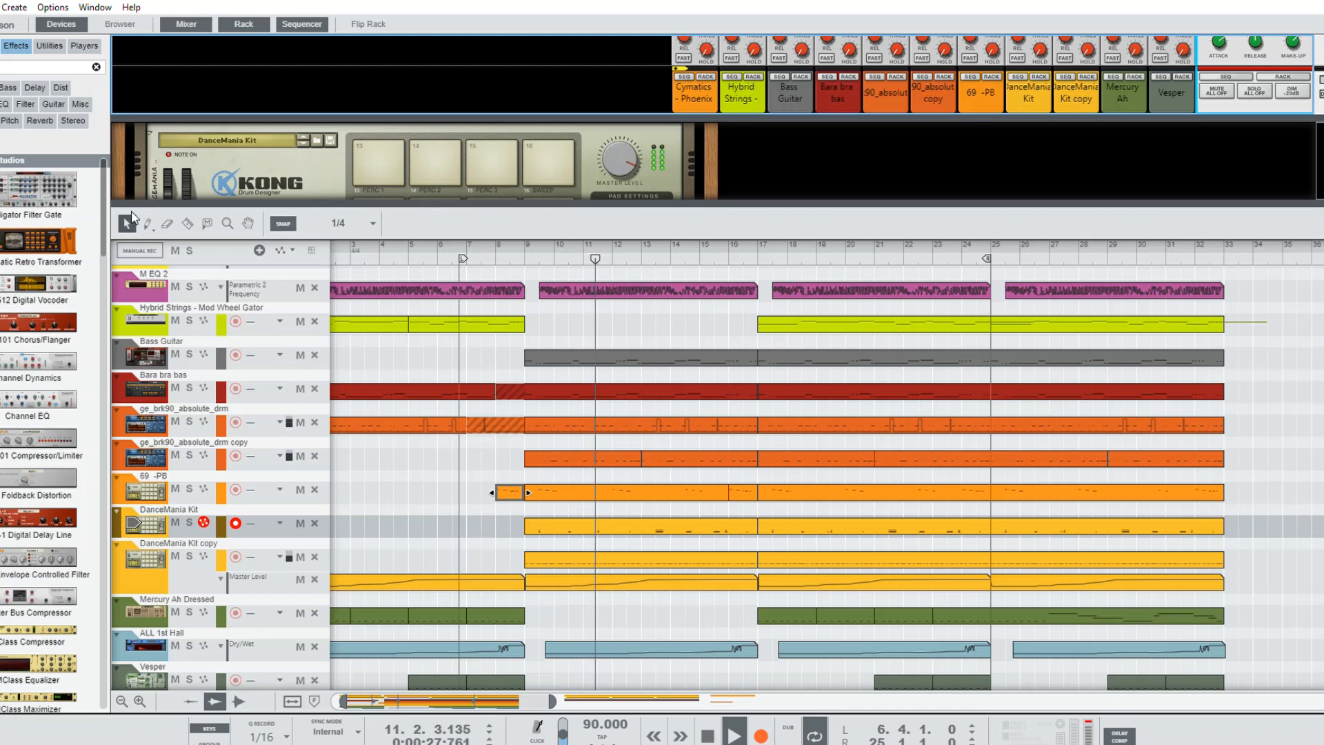
Step: Split the one-bar 69 -PB clip at bar 8, beat 3 and delete its first two beats
click(186, 222)
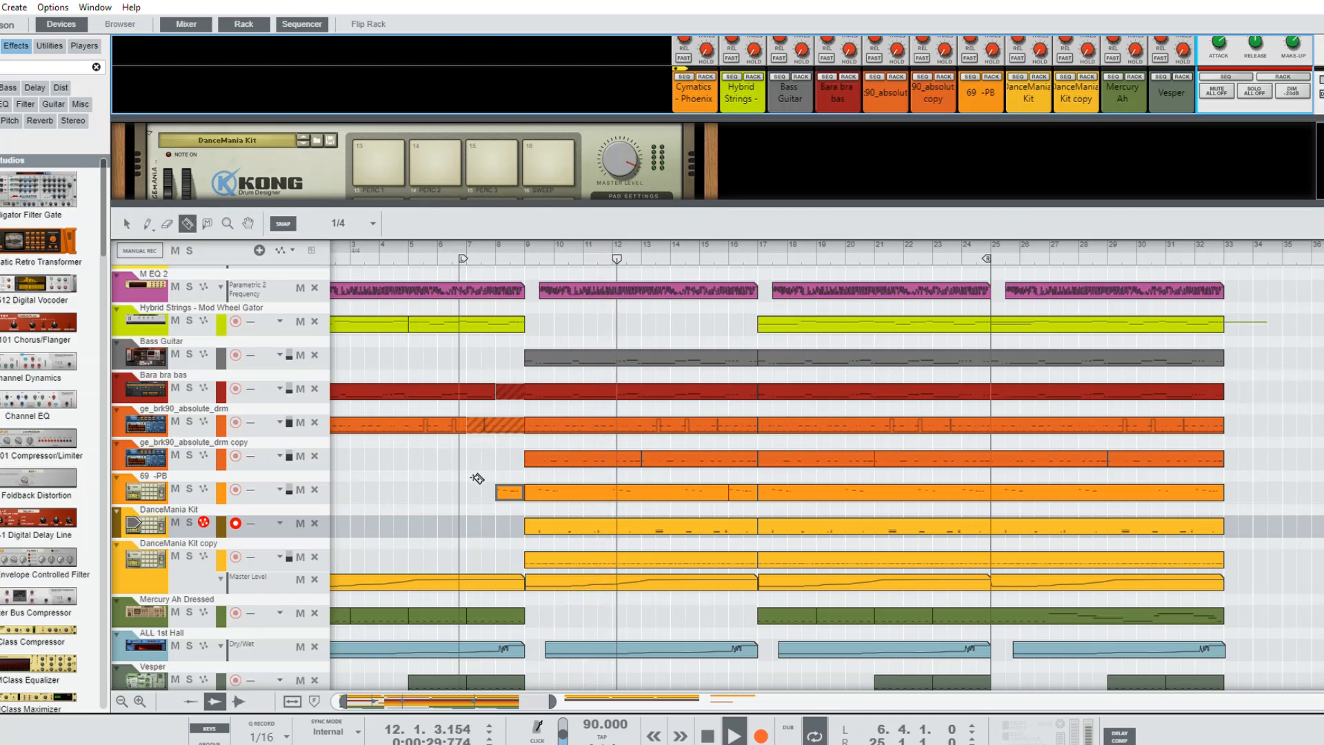
click(514, 490)
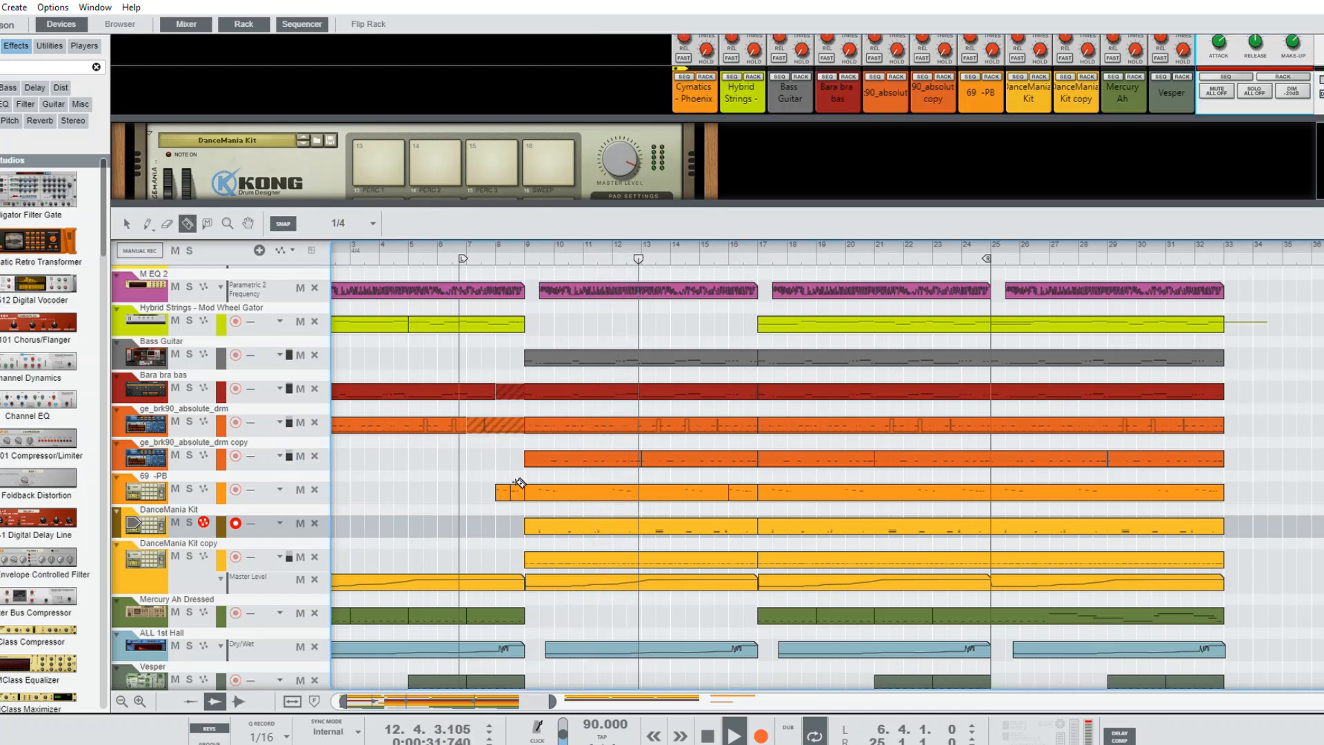
click(131, 219)
click(502, 491)
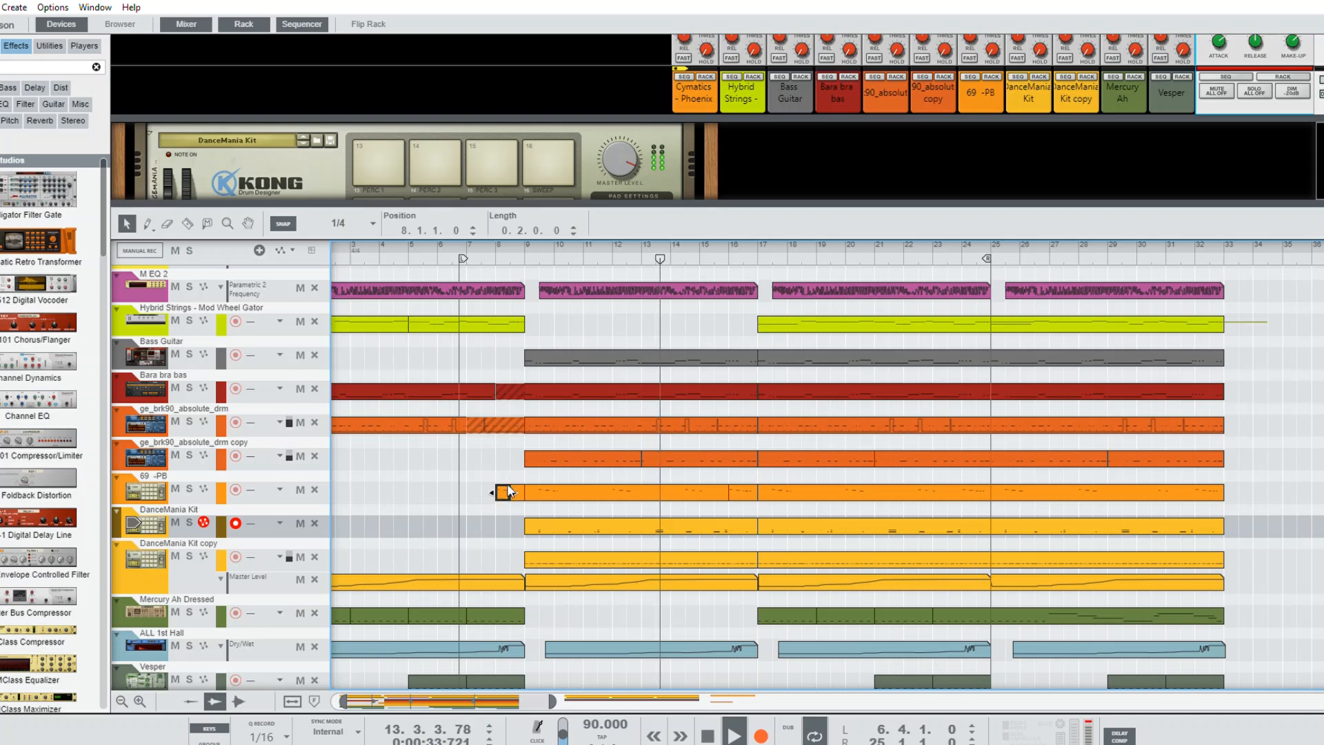
key(Delete)
Step: Play the 69 -PB fill from just before bar 8 and open its two-beat clip in the drum editor
click(509, 245)
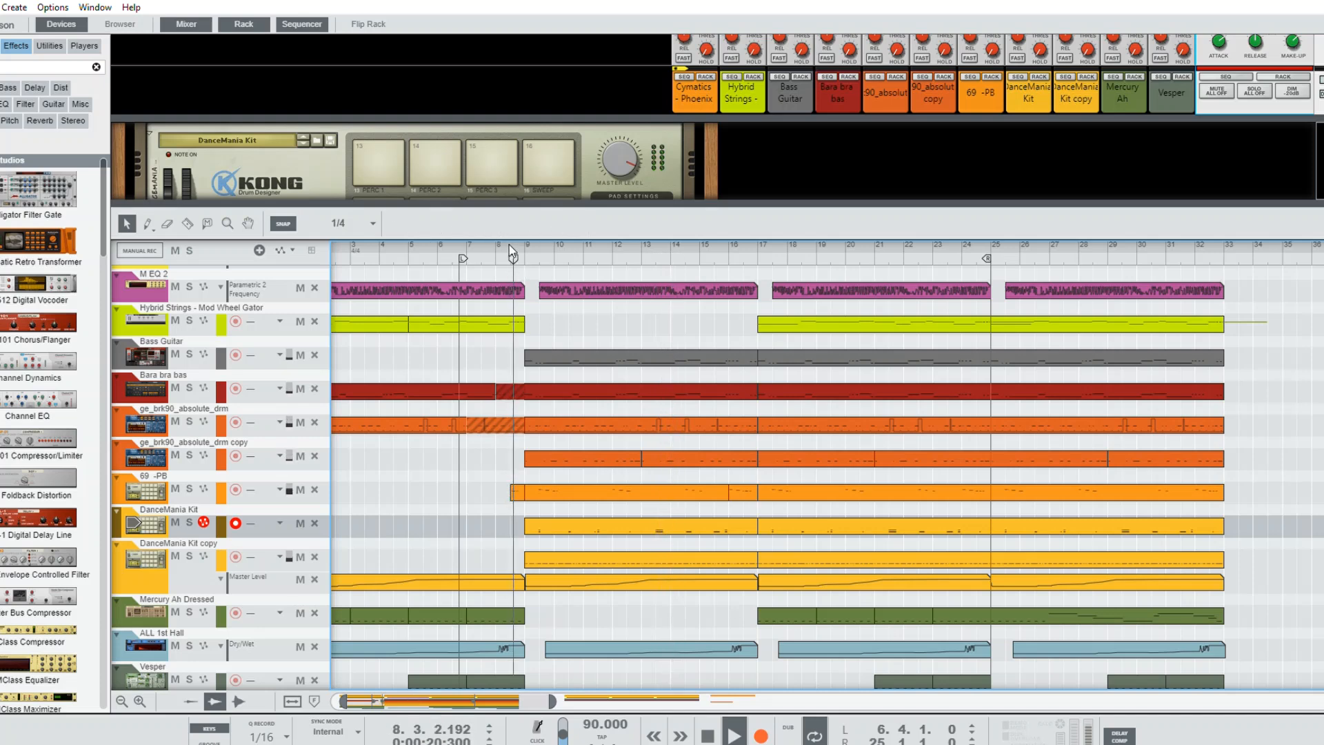
click(490, 247)
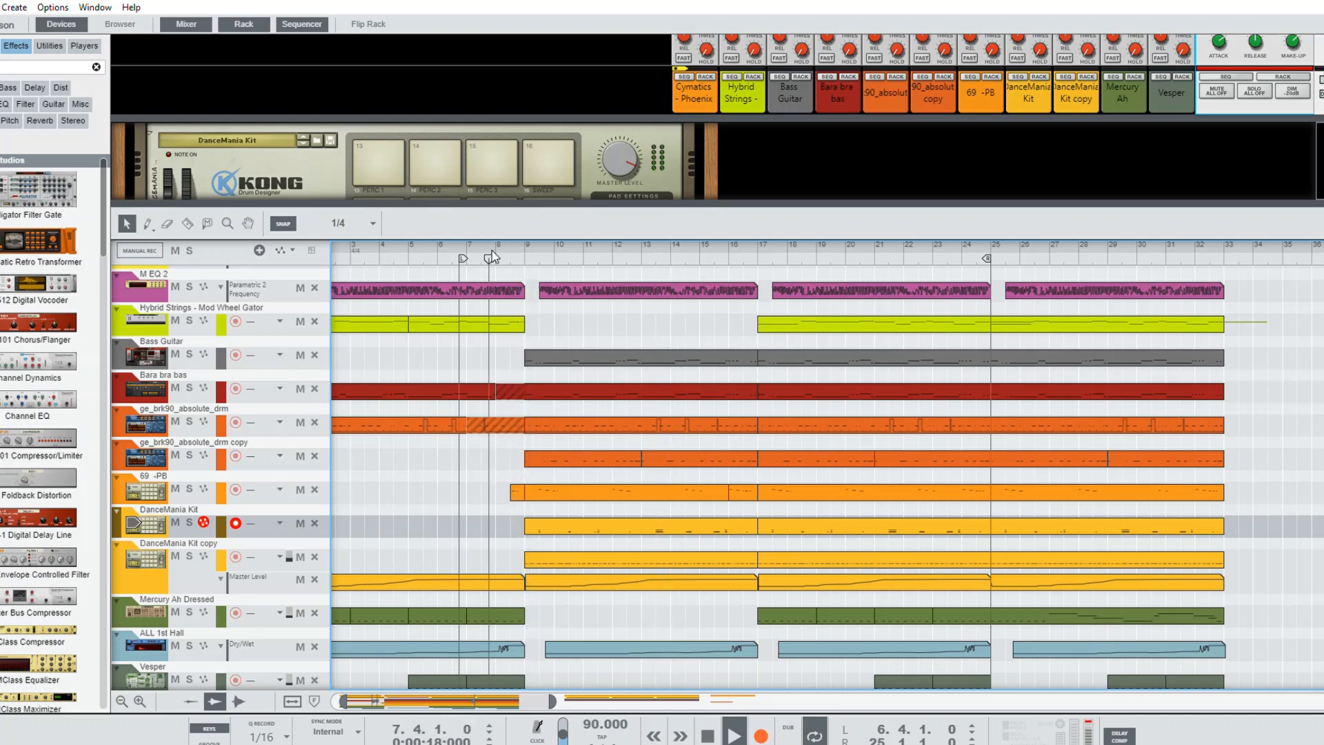
double_click(518, 481)
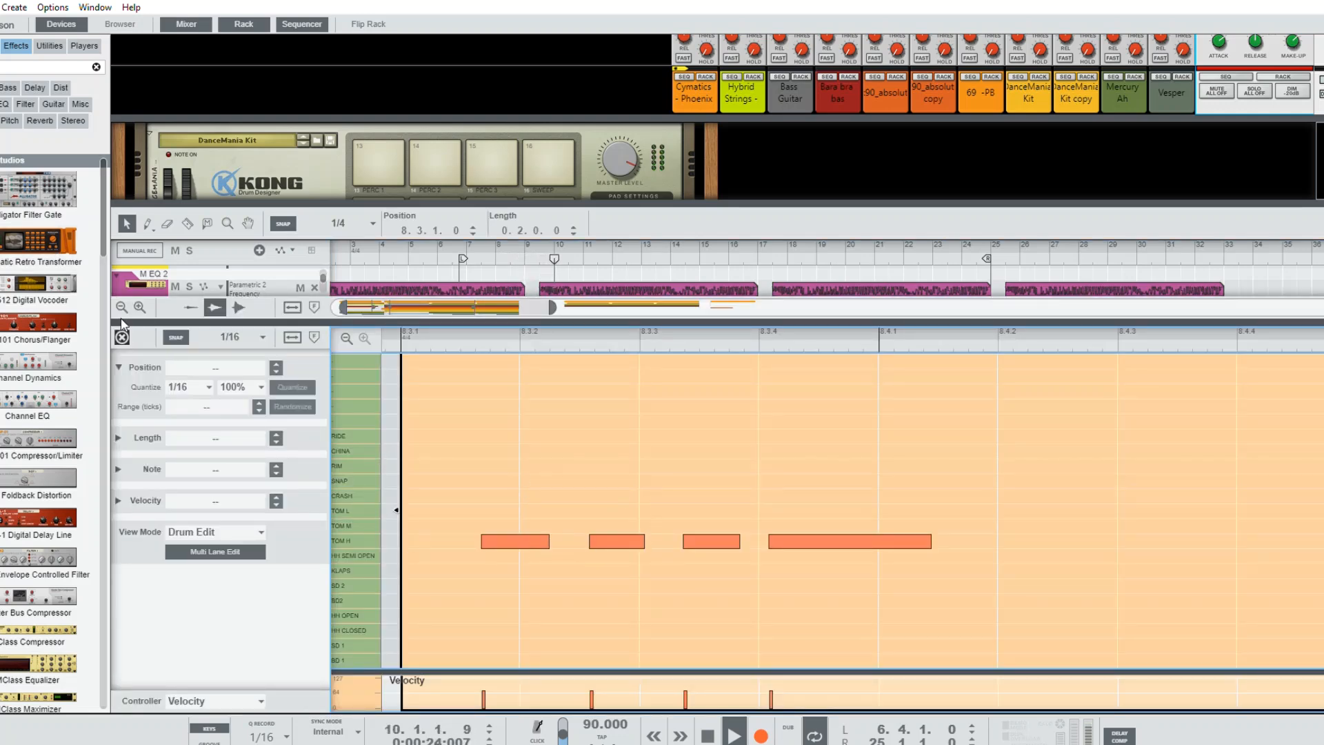
Step: Set the arrangement snap to 1/32 and trim the start of the two-beat 69 -PB fill clip to a length of 0.1.1.120
click(122, 338)
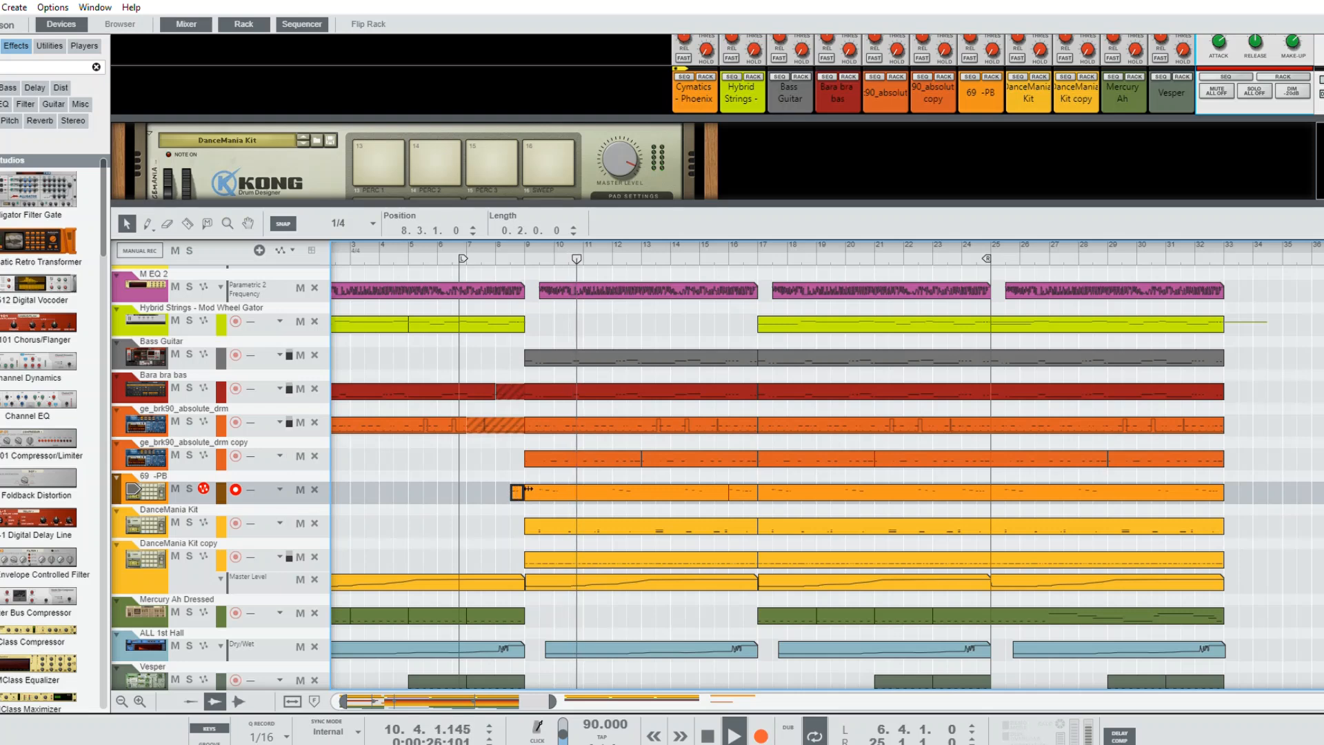
drag(524, 488, 531, 491)
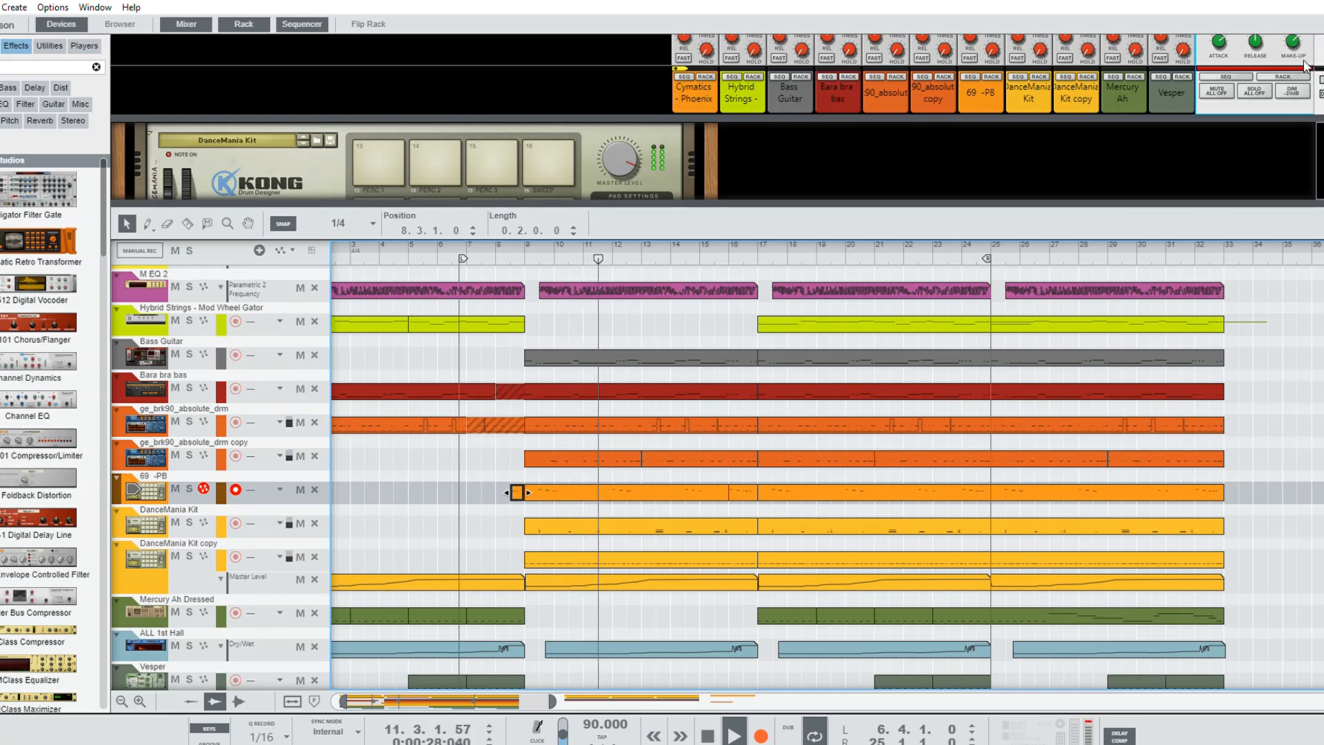
click(1294, 31)
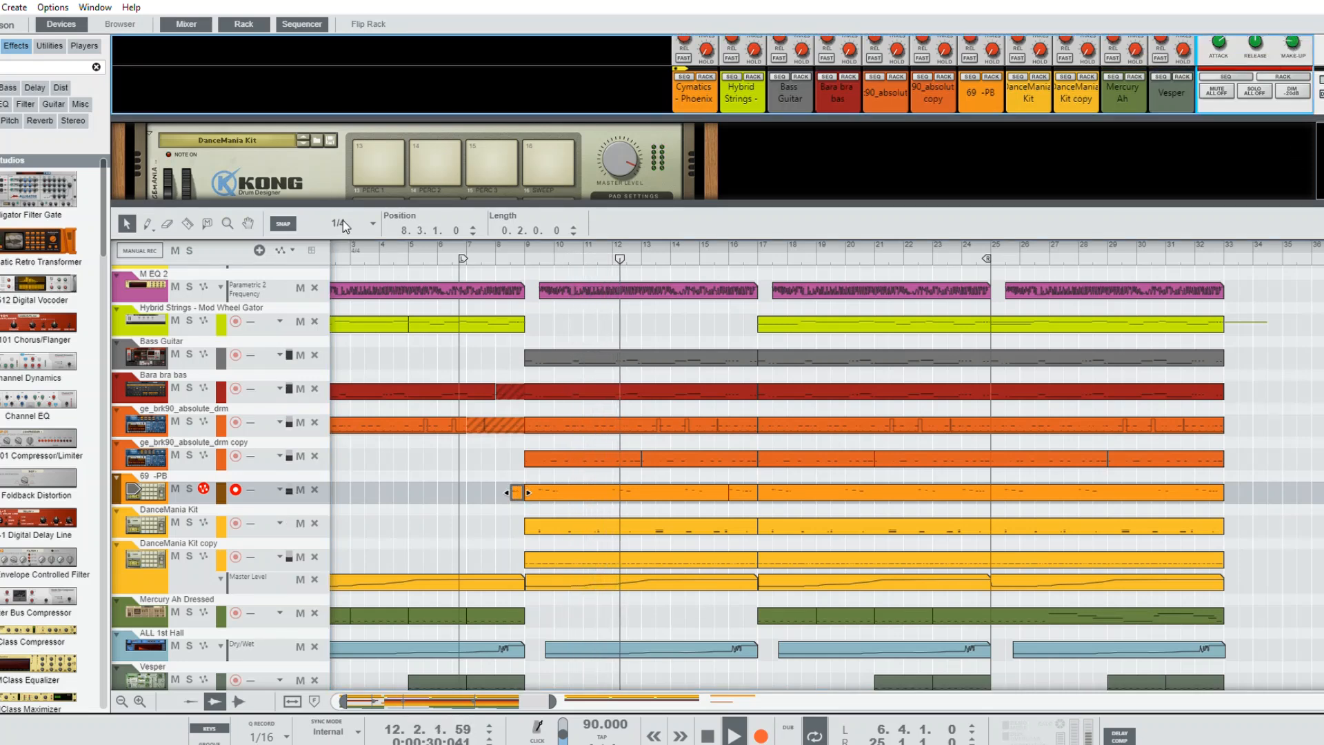
click(343, 220)
click(348, 256)
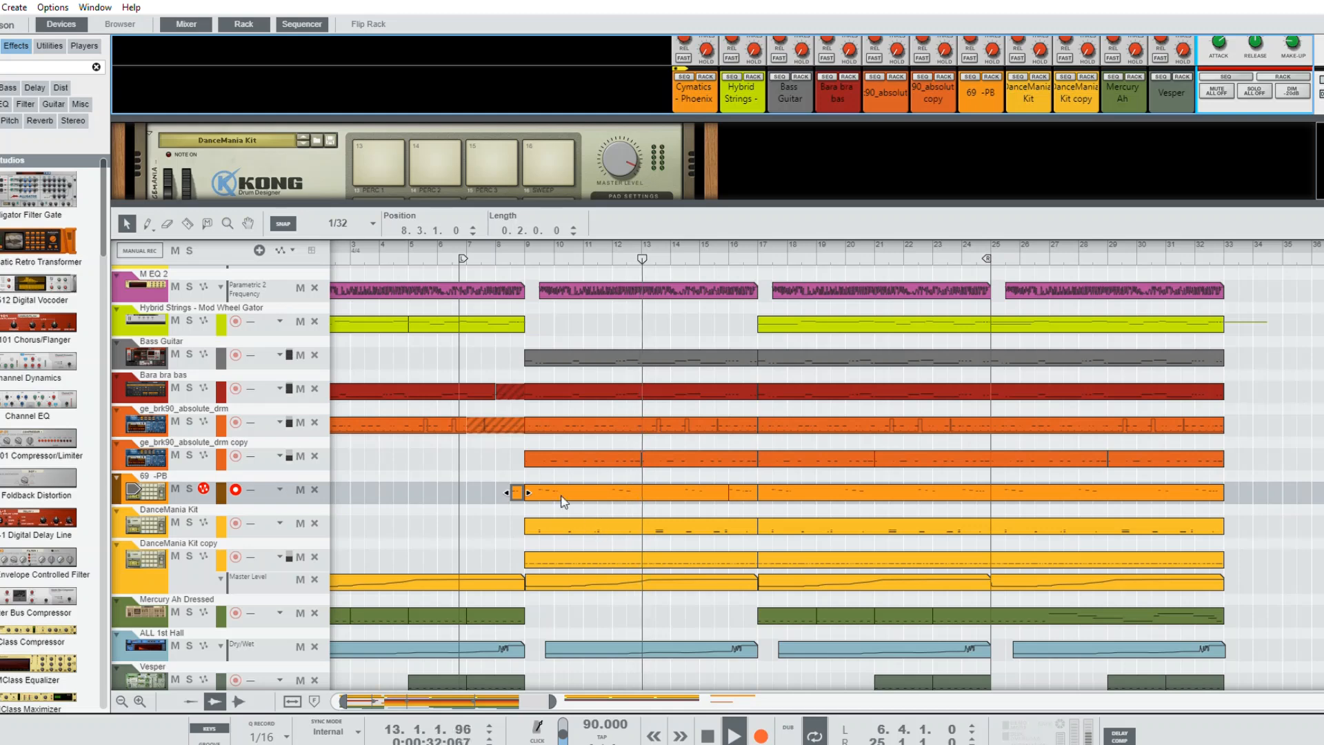
drag(536, 482, 520, 490)
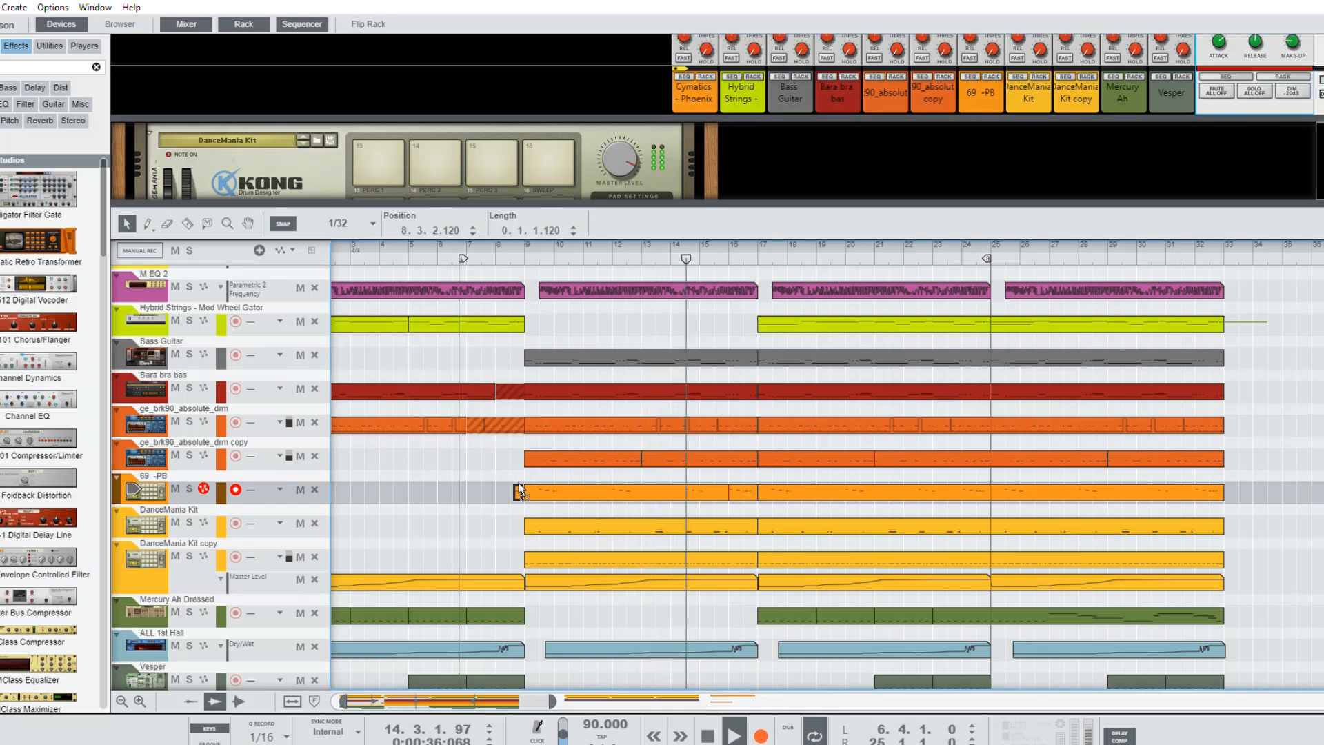
click(508, 253)
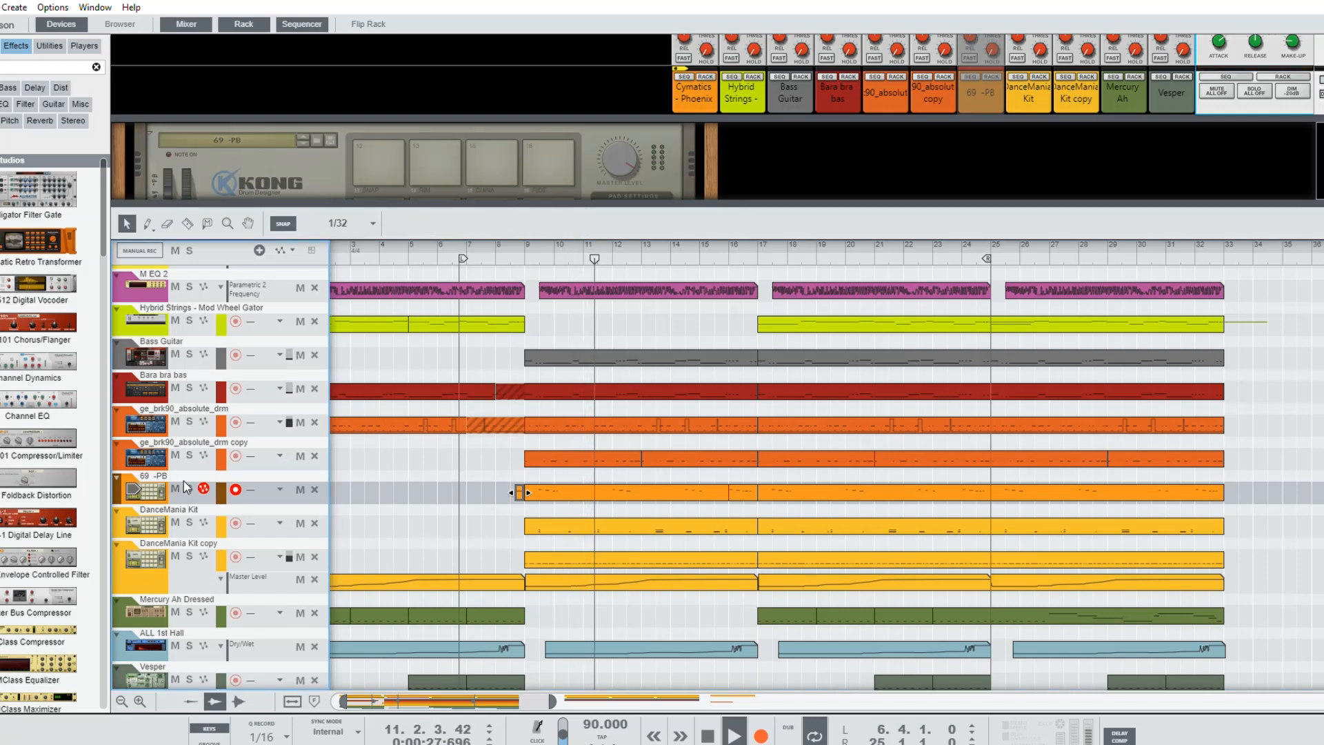
Step: Play the passage around bar 8 while trying the 69 -PB Kong's pitch bend wheel down to -8,192
drag(565, 202, 565, 408)
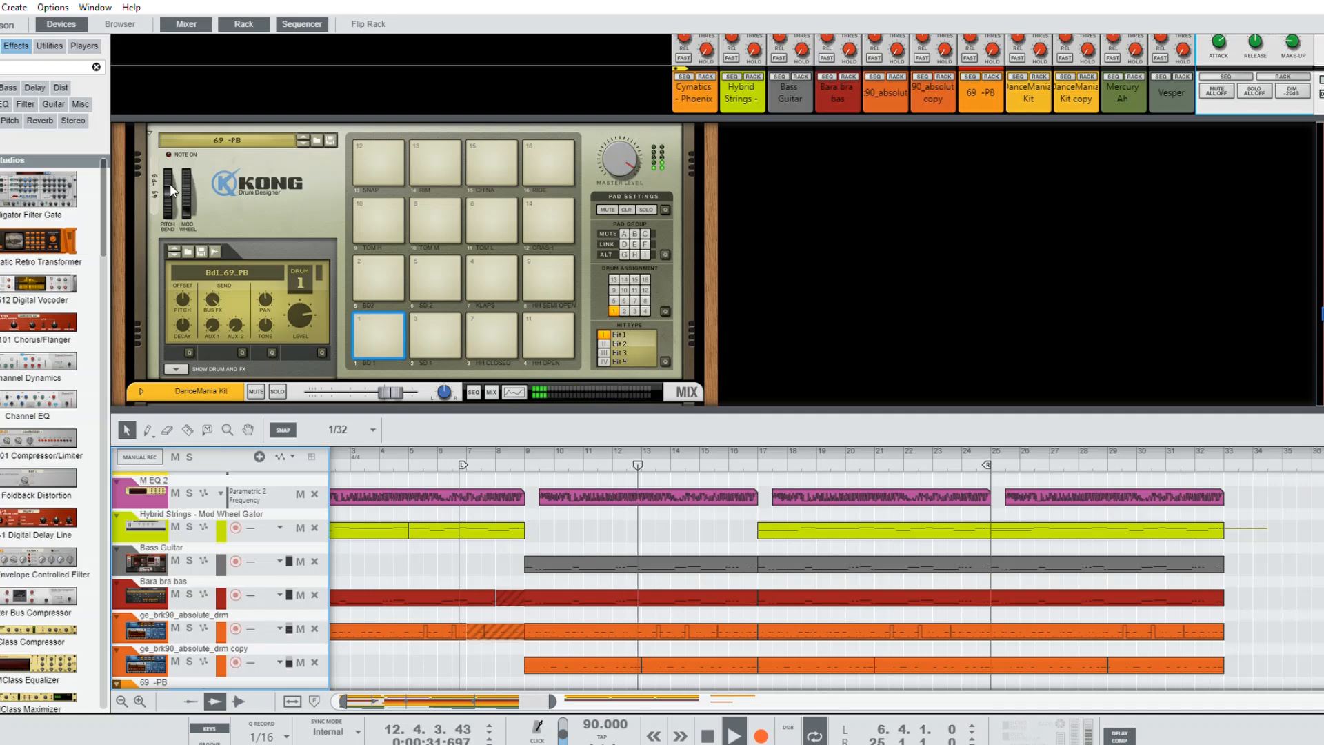
click(512, 452)
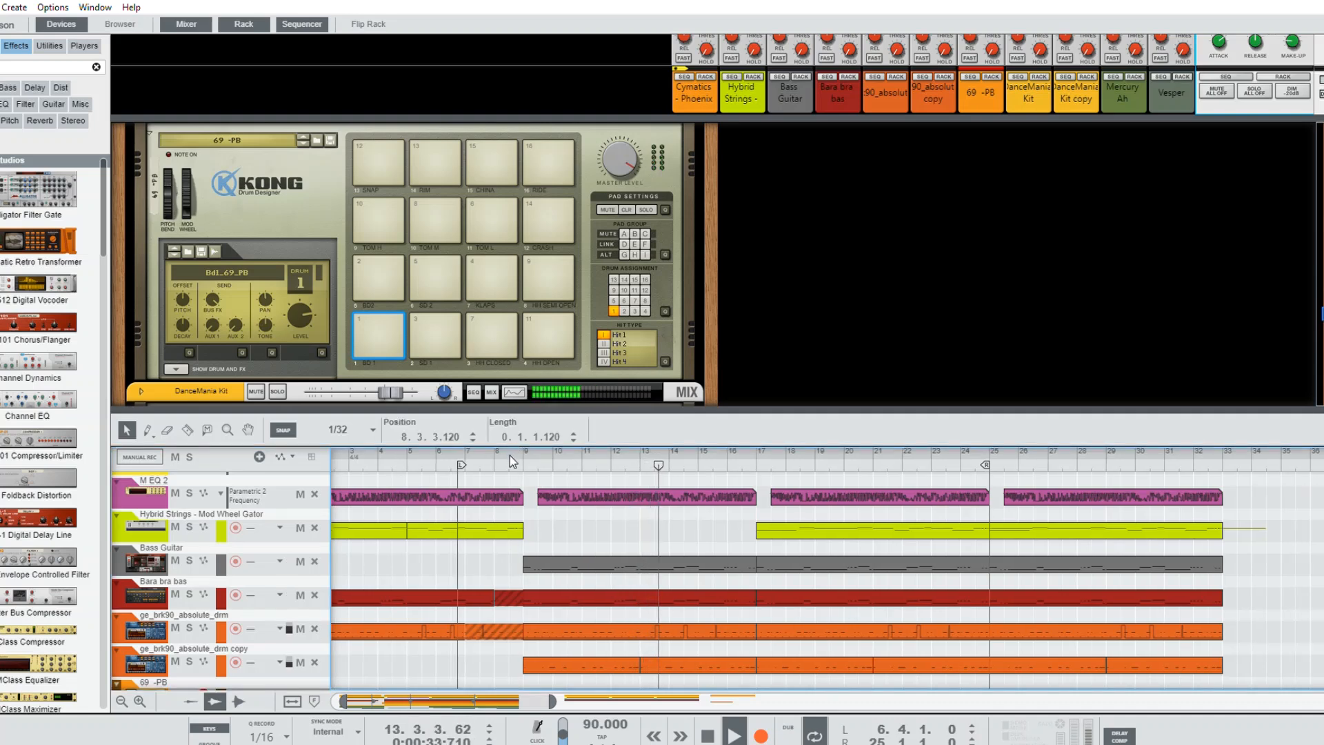
click(170, 208)
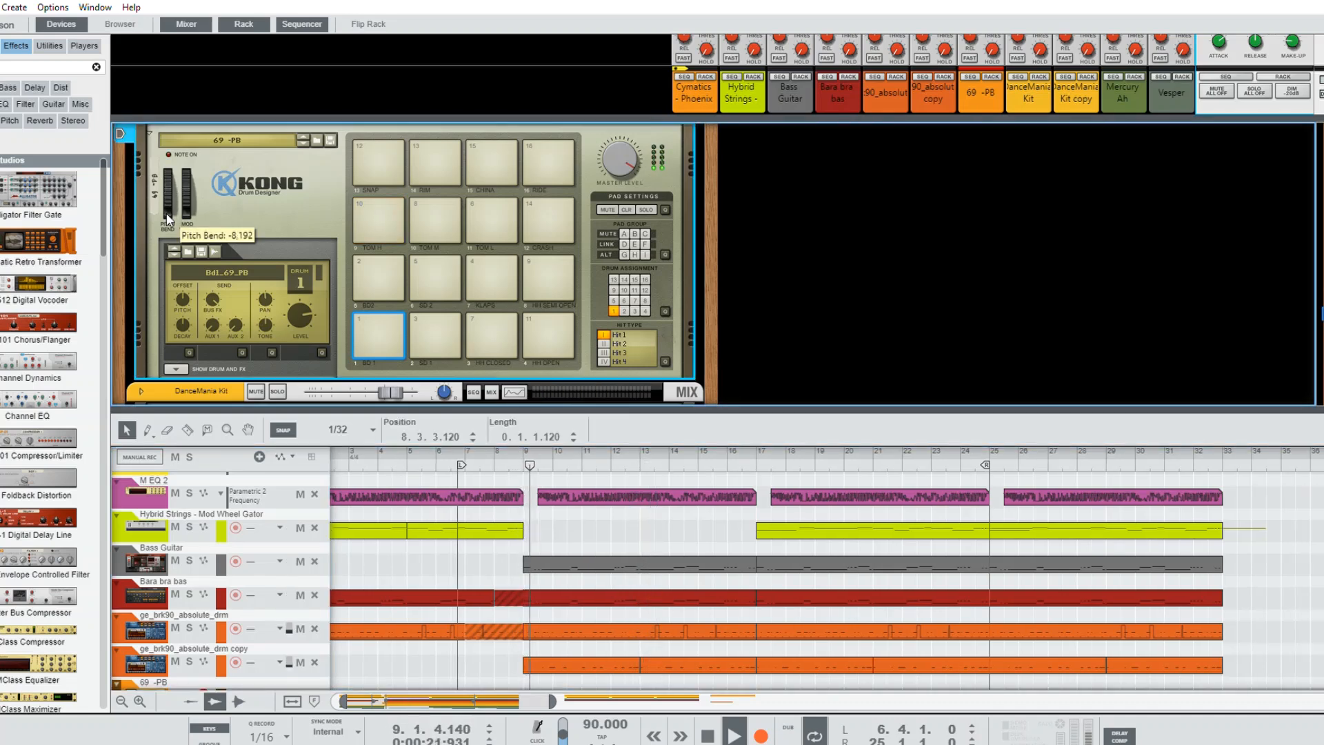
click(522, 453)
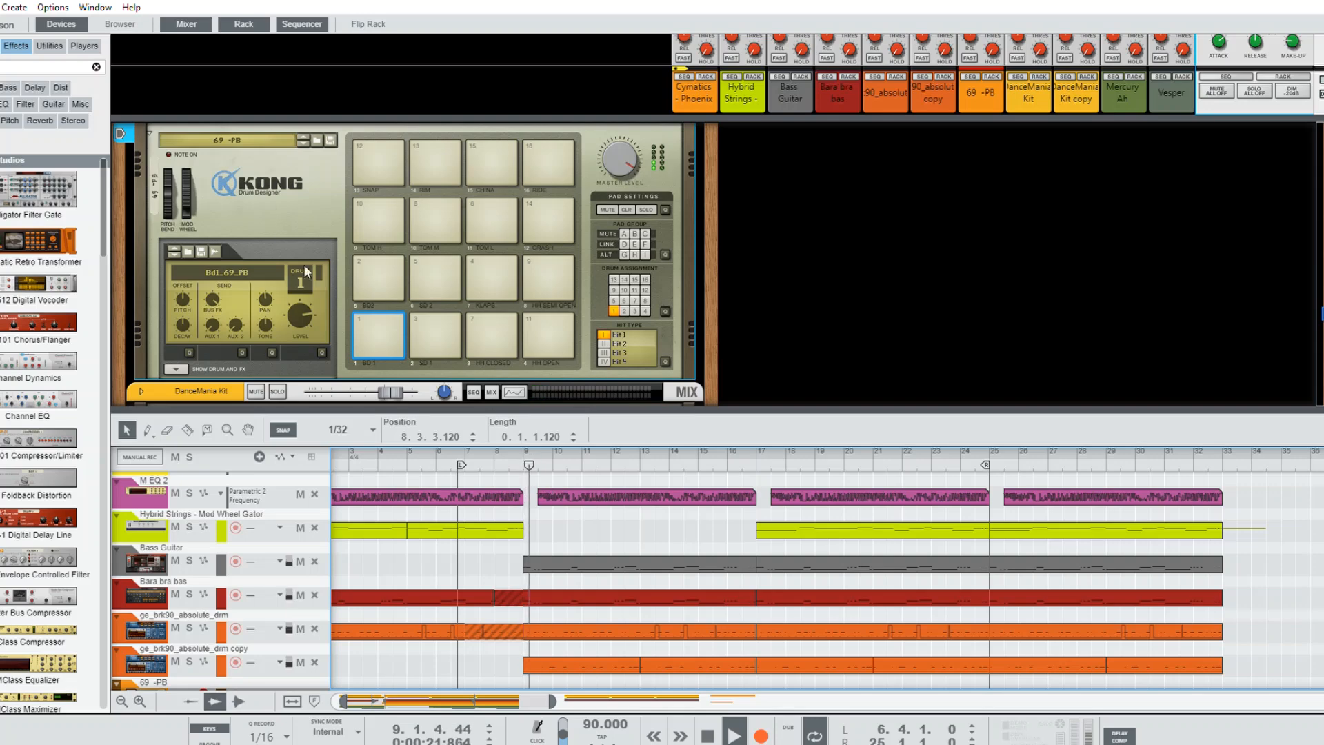
drag(168, 176, 174, 232)
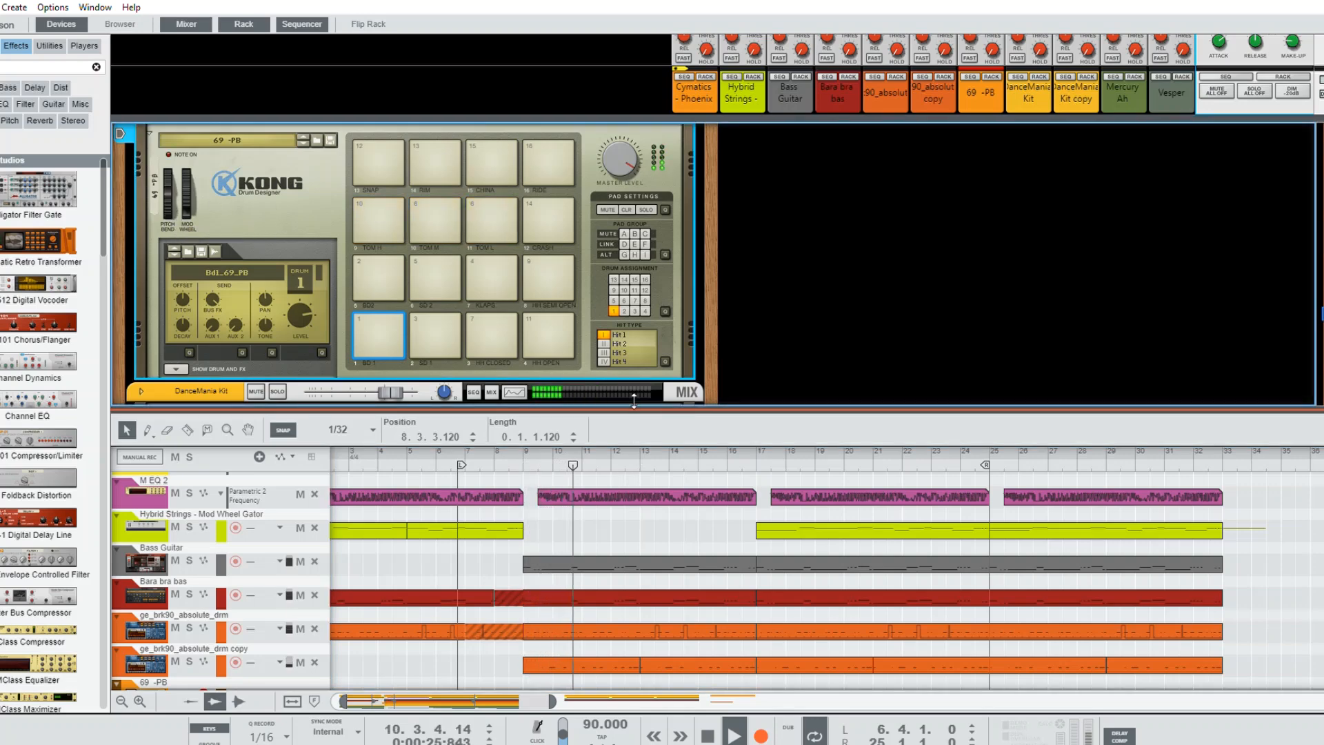
drag(661, 409, 661, 215)
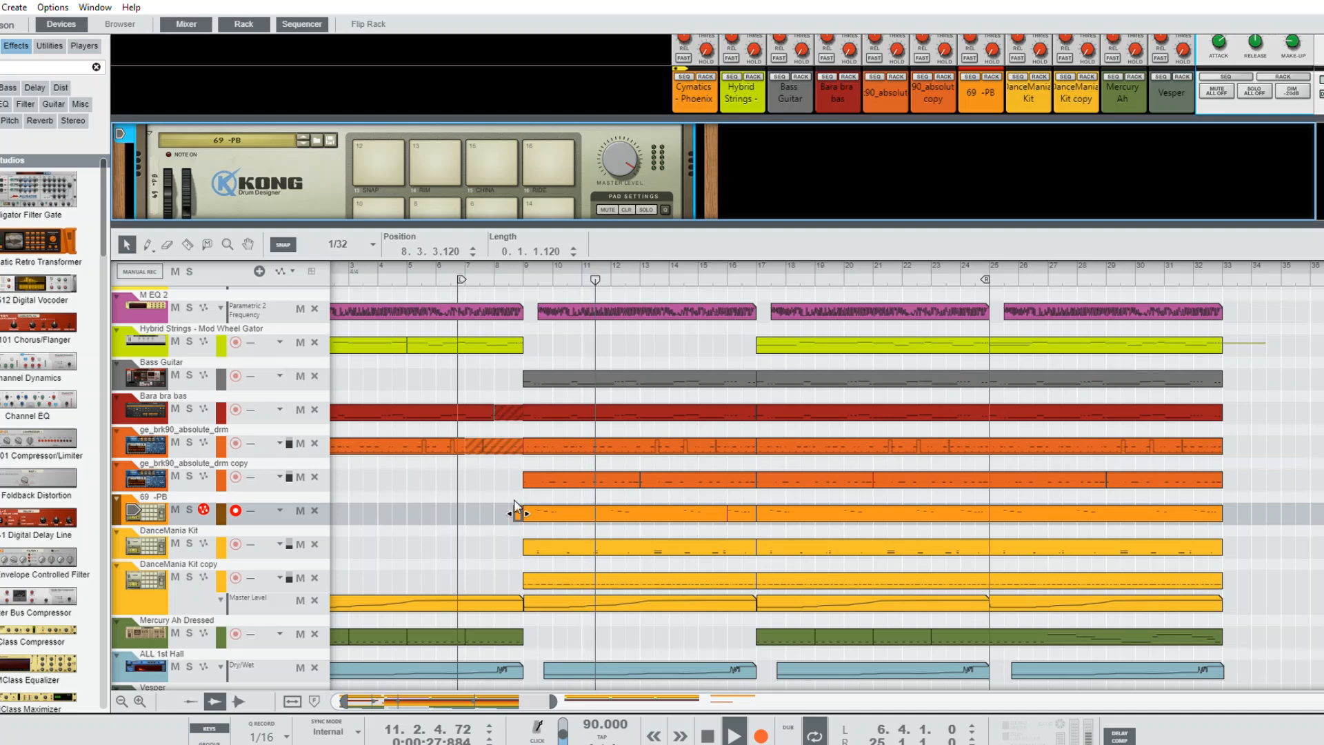
Step: Extend the start of the 69 -PB fill clip back to 8.3.1.0 and audition its TOM H notes in the drum editor
drag(521, 501, 518, 504)
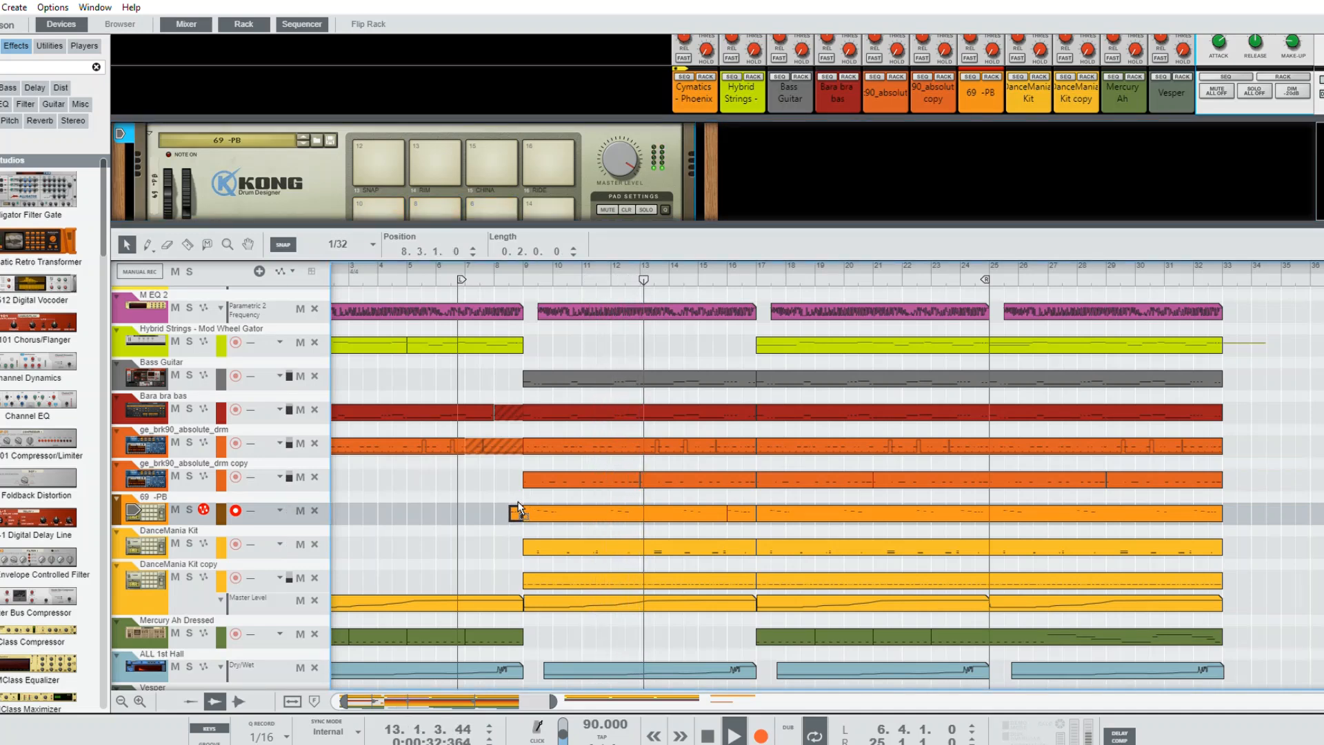
click(502, 265)
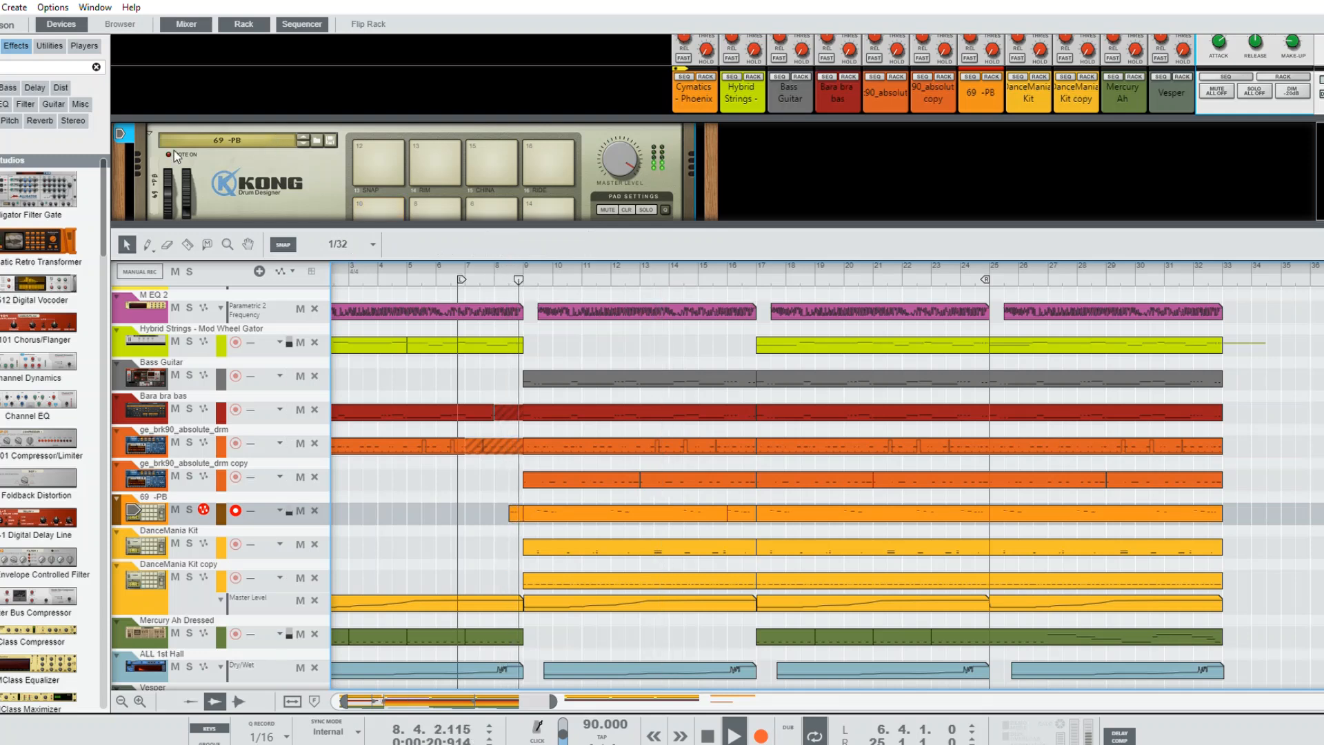
double_click(518, 502)
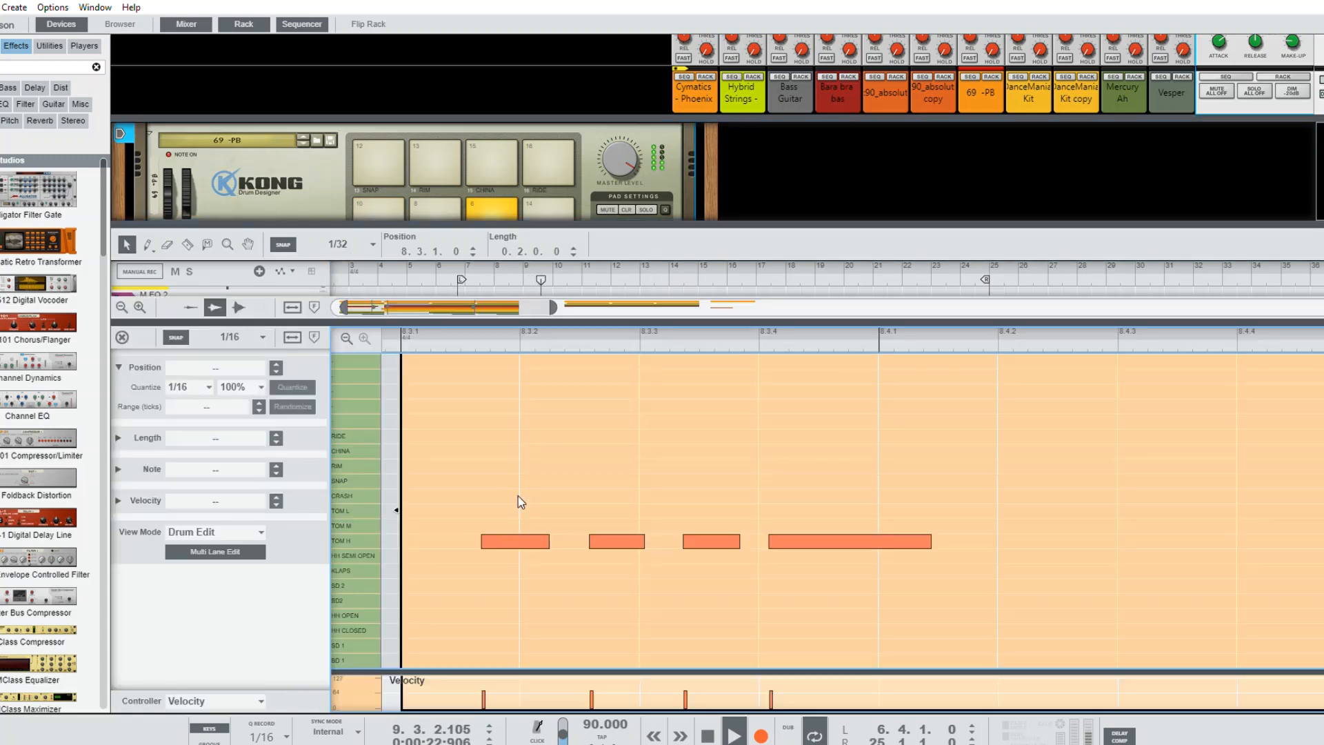
click(381, 537)
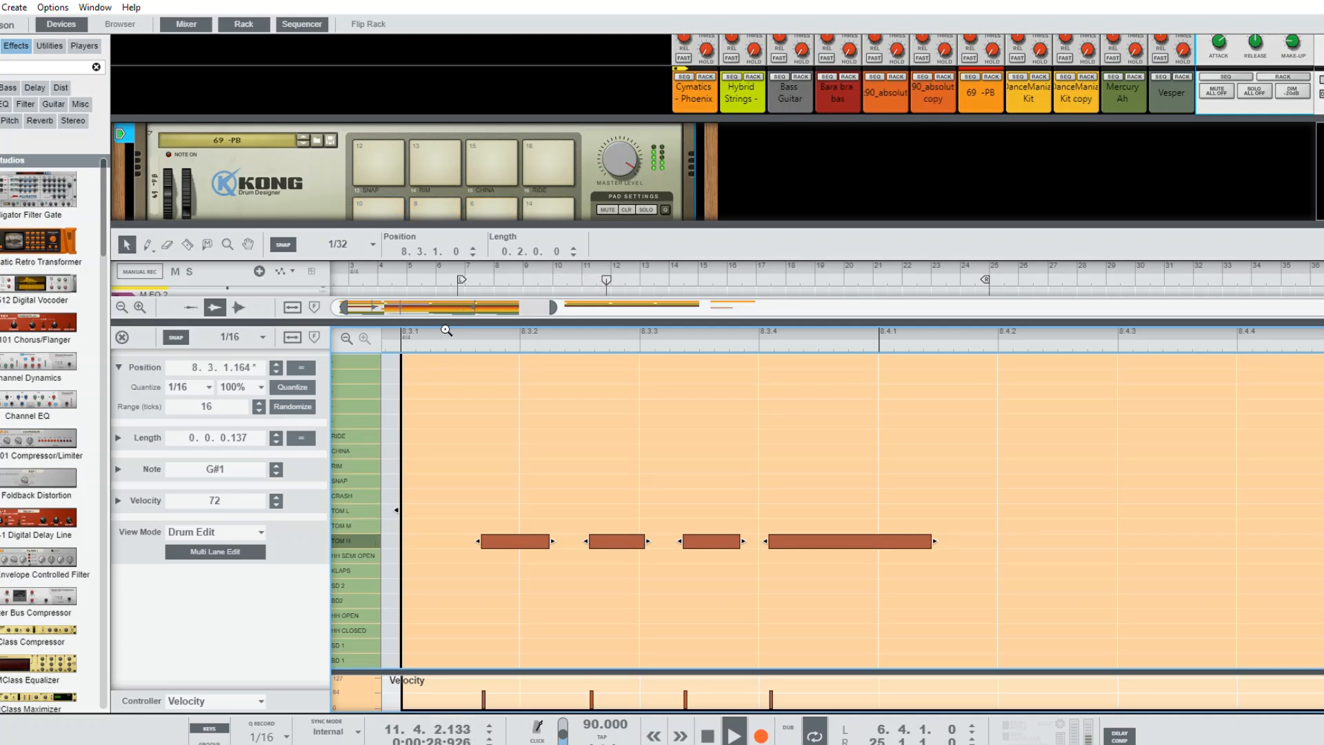
click(434, 335)
key(space)
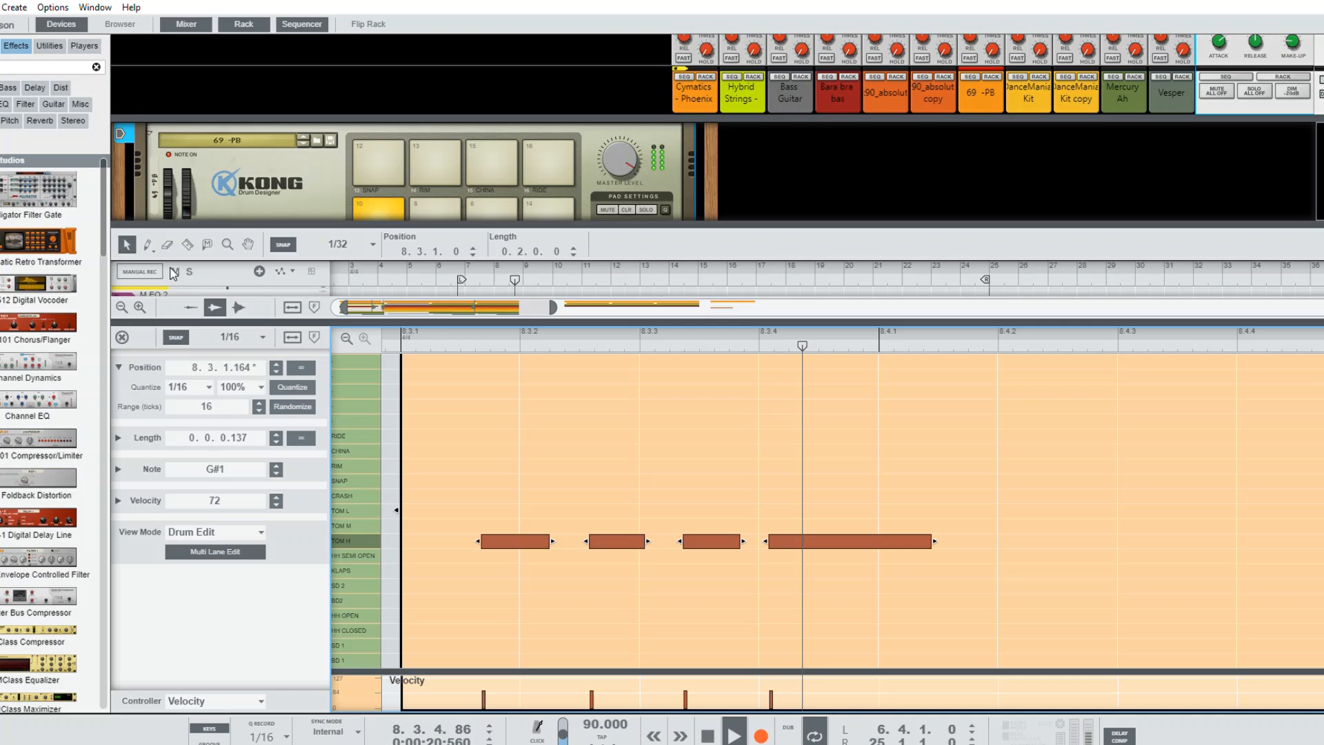
click(122, 337)
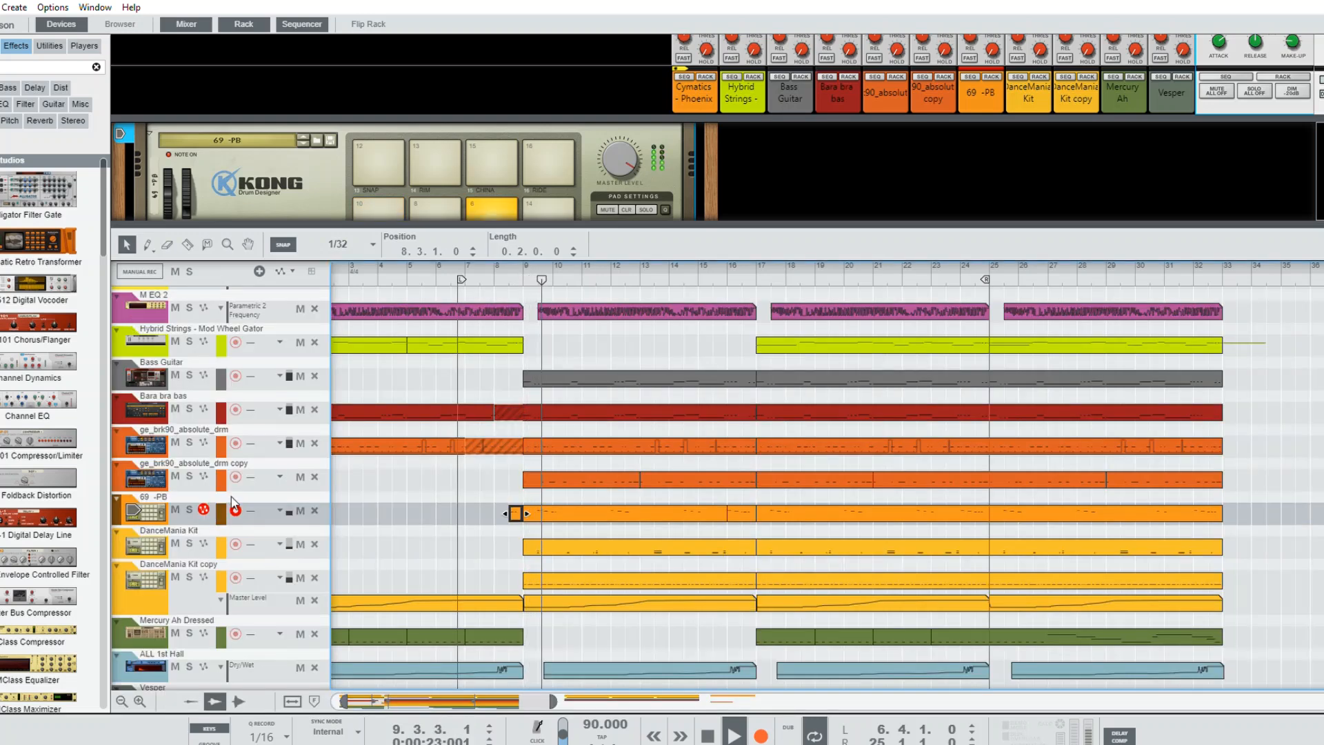
Step: Record TOM L hits following the TOM H notes in the 69 -PB fill, playing from bar 8, beat 3
double_click(516, 511)
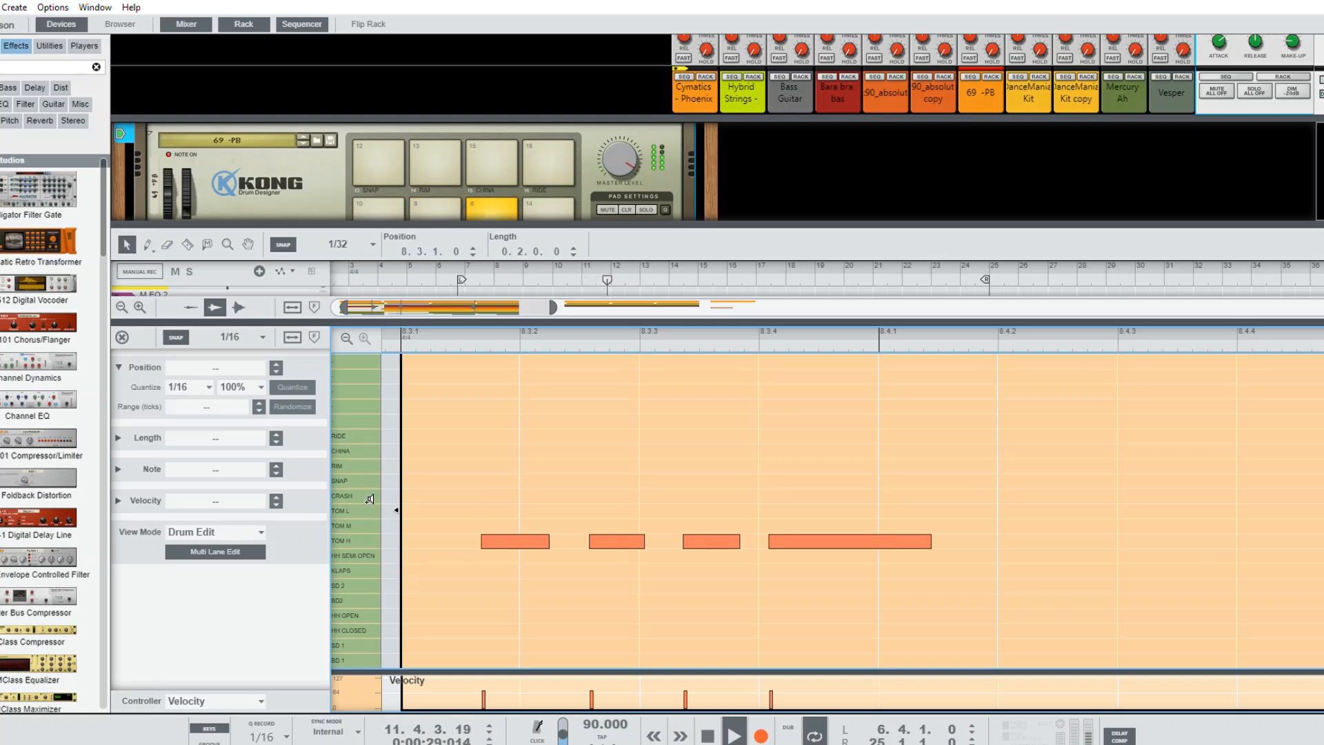
key(space)
key(ctrl+Return)
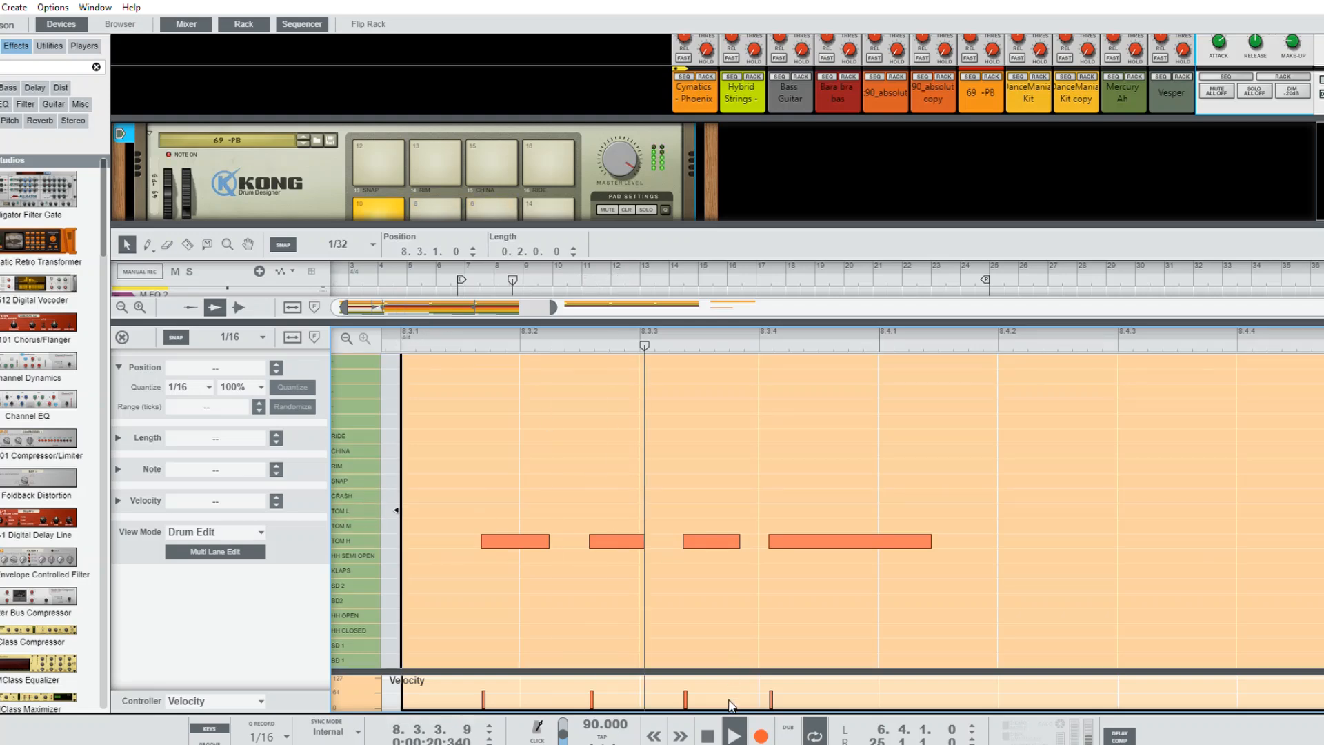
click(419, 341)
click(359, 505)
click(359, 504)
click(360, 505)
click(359, 505)
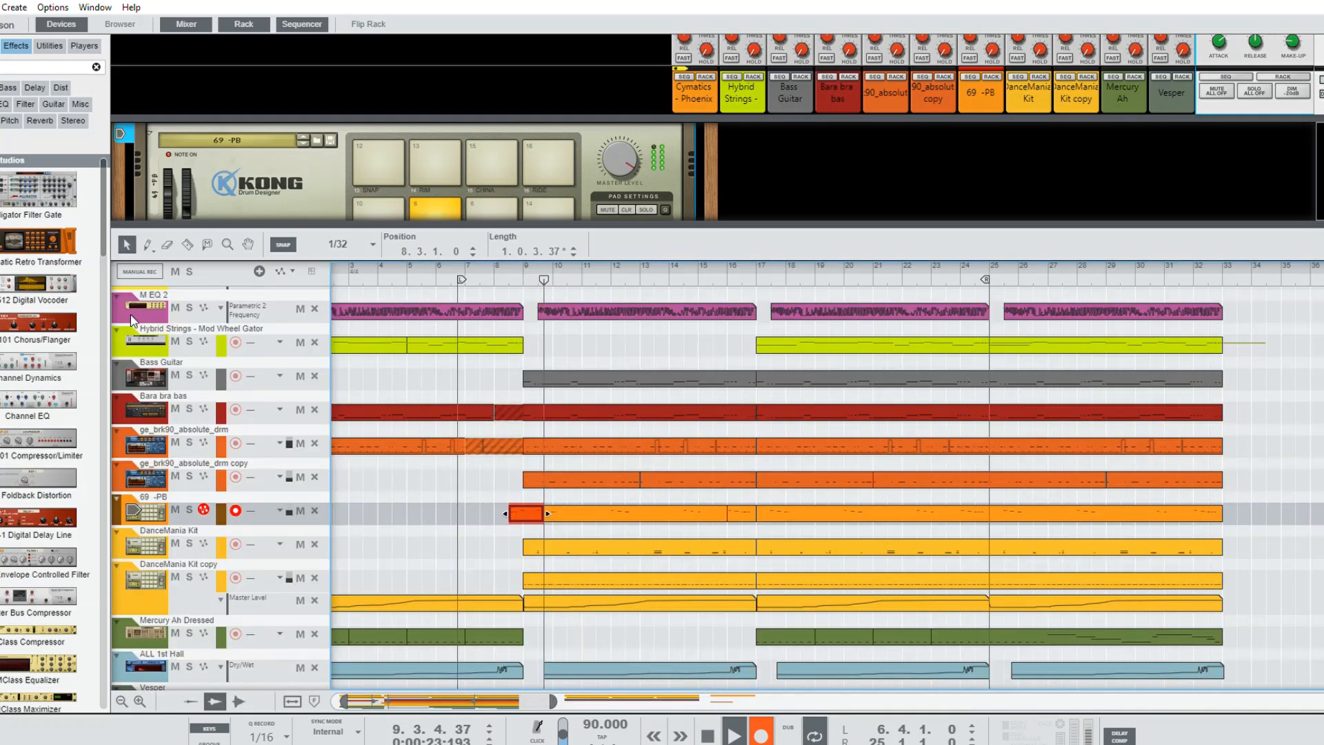
click(122, 337)
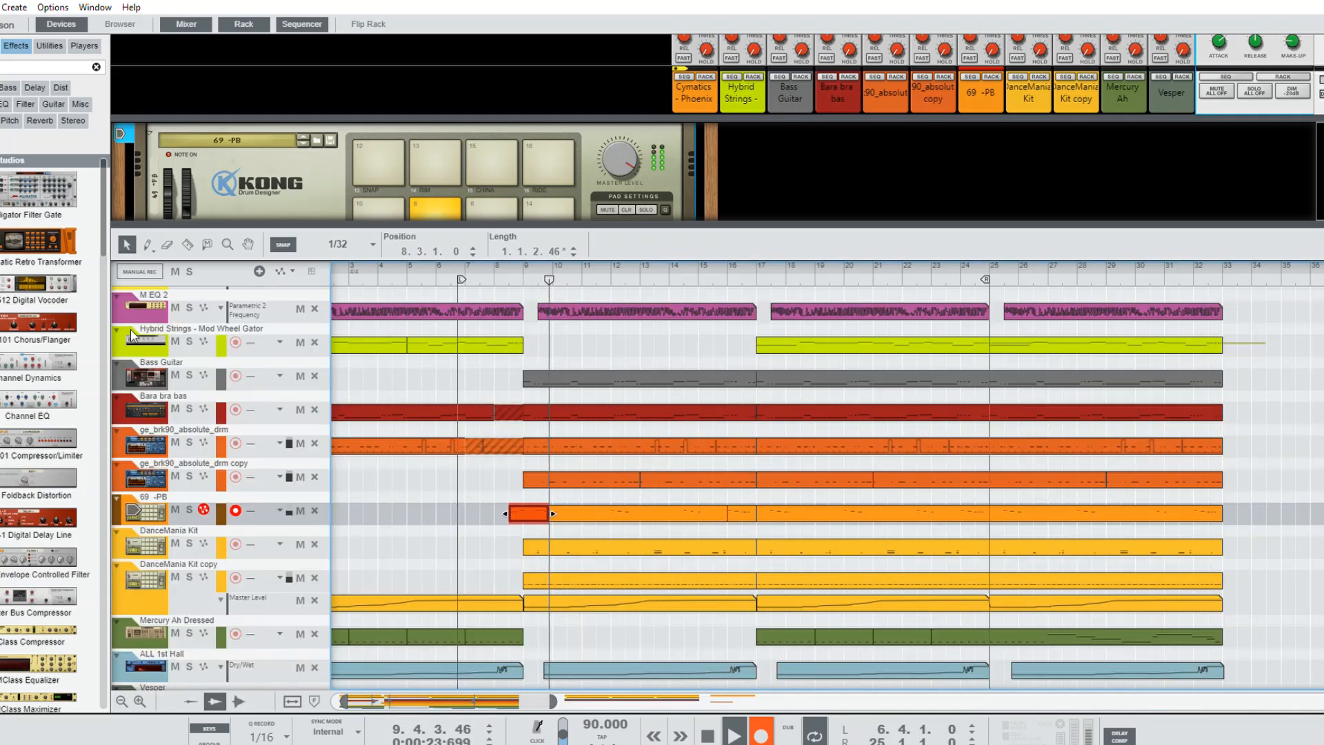
click(761, 730)
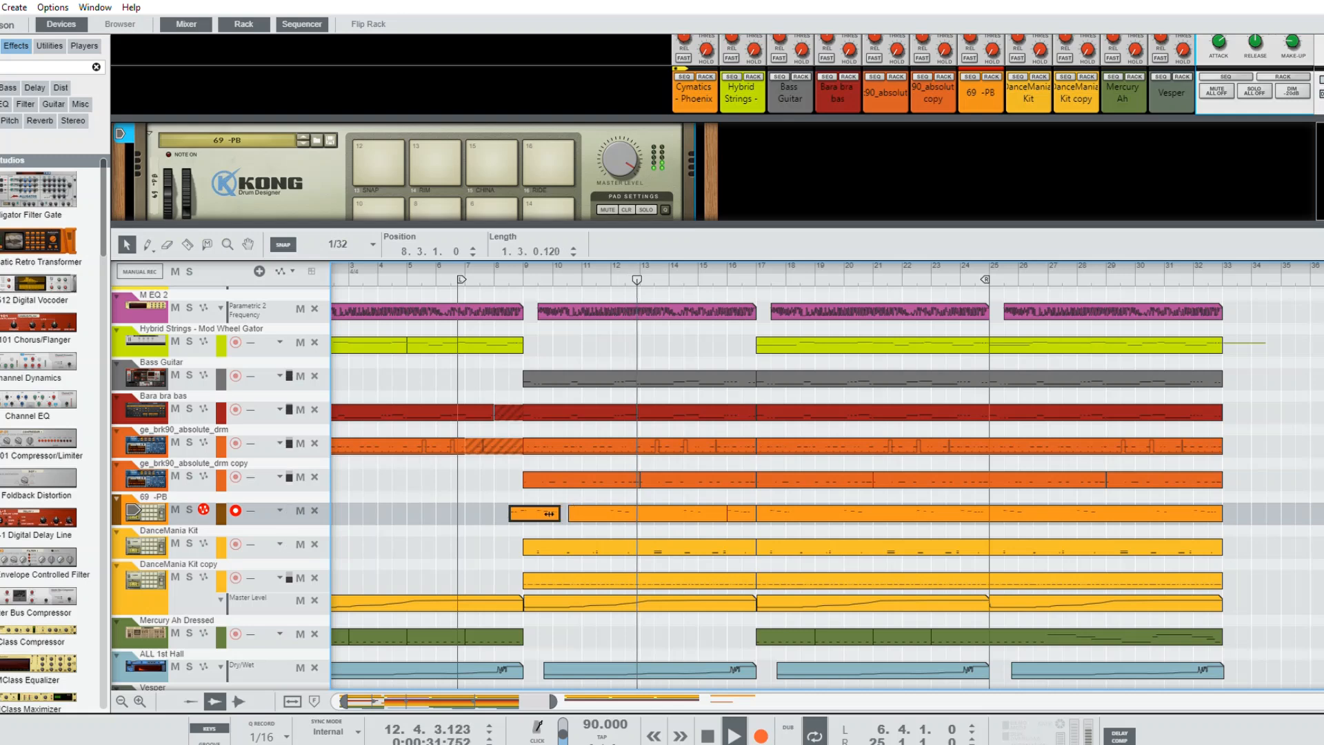
Step: Close the gap after the recorded 69 -PB clip, join it with the following clip and open the result in the drum editor
drag(572, 513, 567, 511)
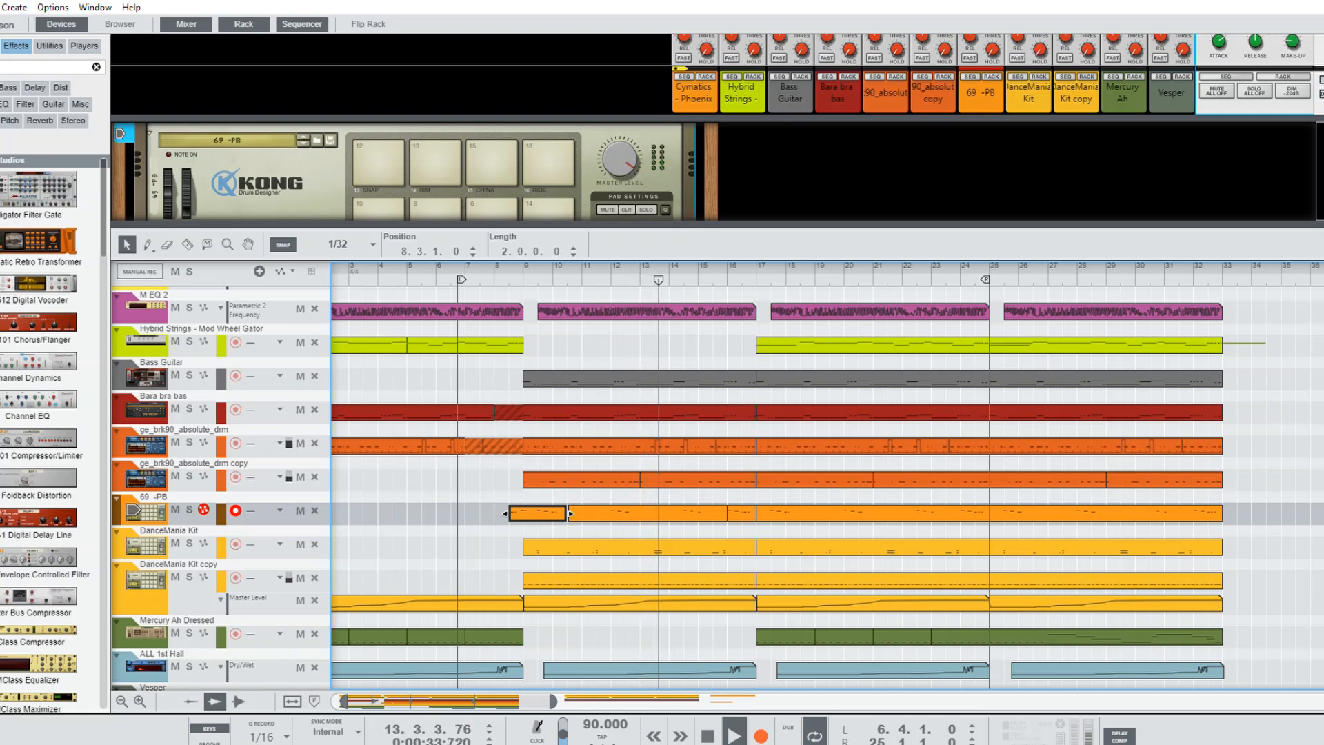
key(ctrl+z)
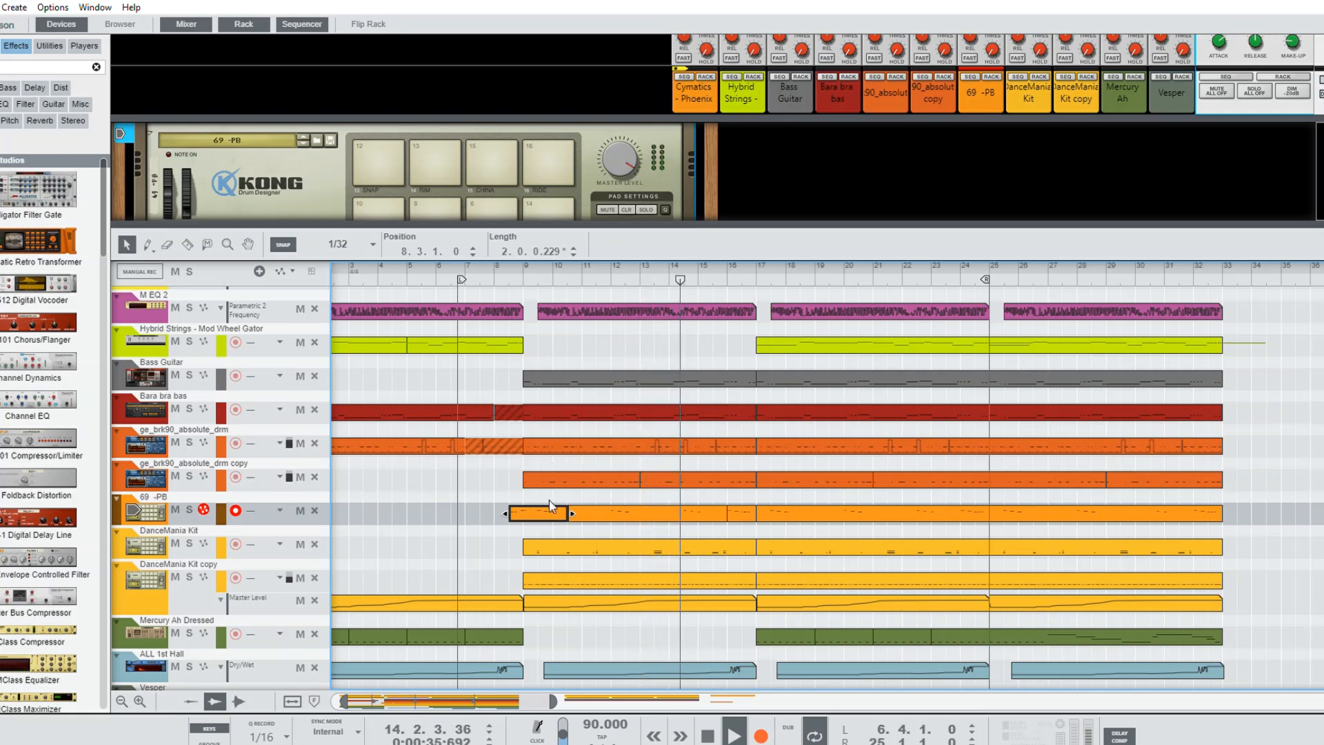
shift+click(582, 511)
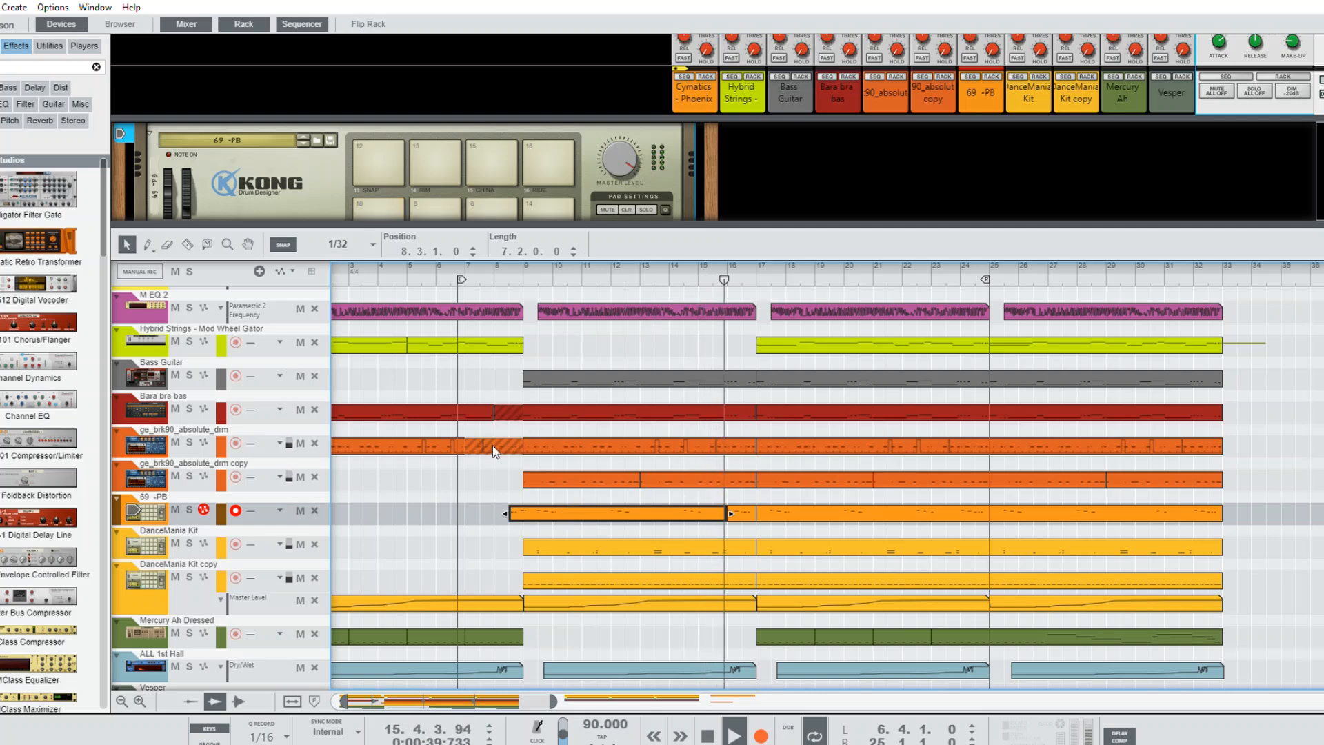
key(ctrl+j)
key(ctrl+e)
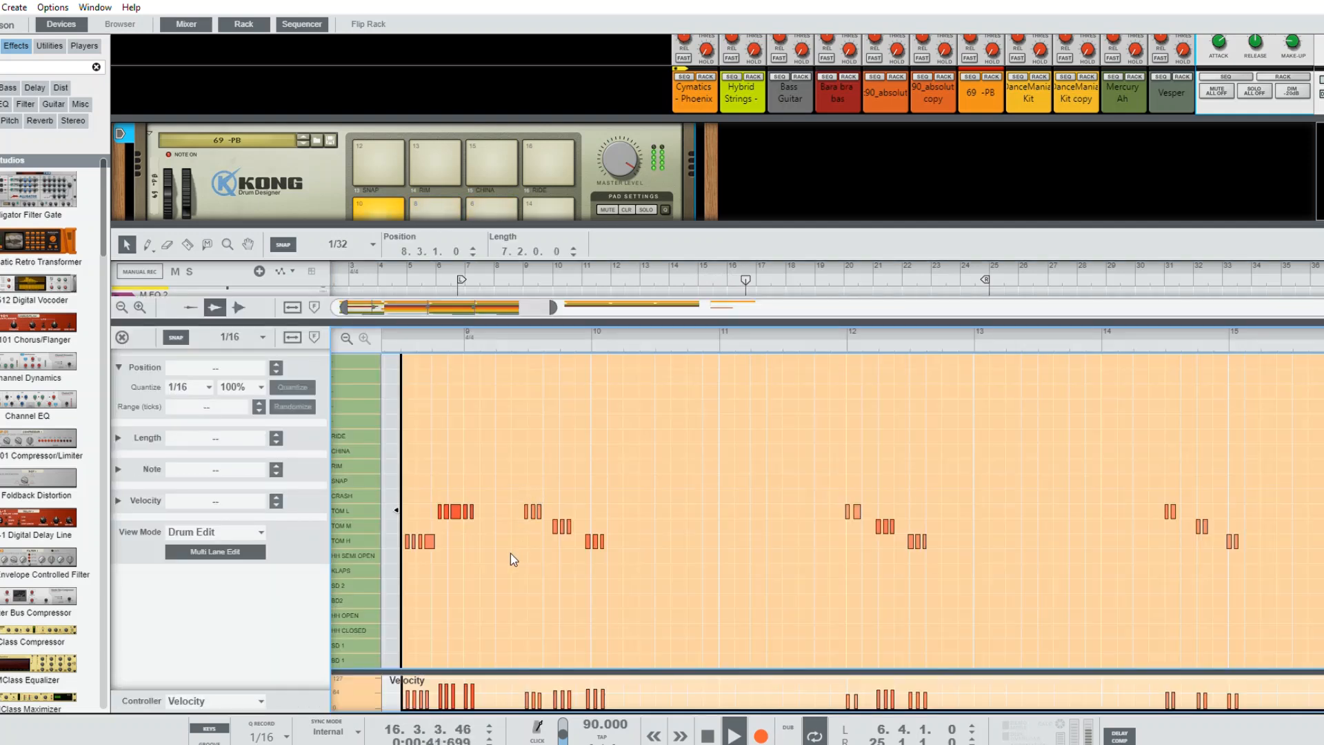
Step: Delete the descending tom notes running from the middle of bar 9 into bar 10 and play the fill
click(397, 331)
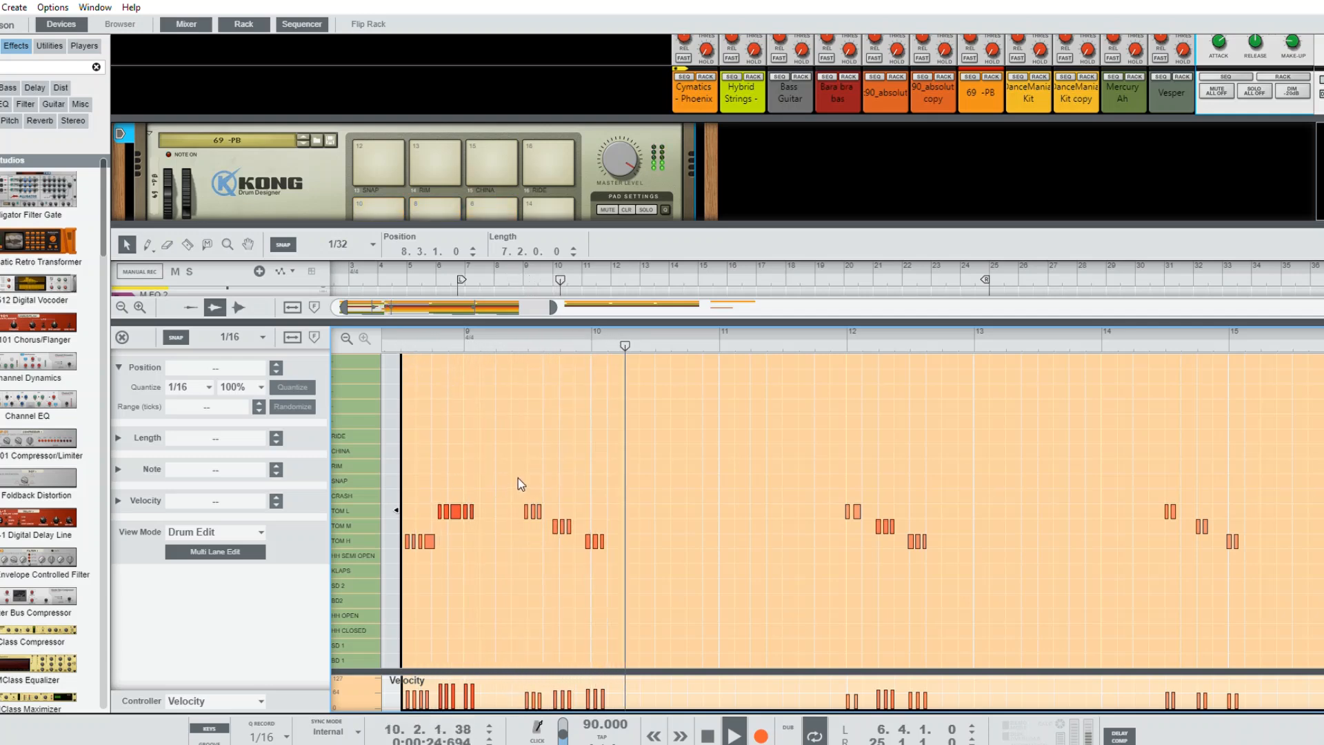
click(472, 510)
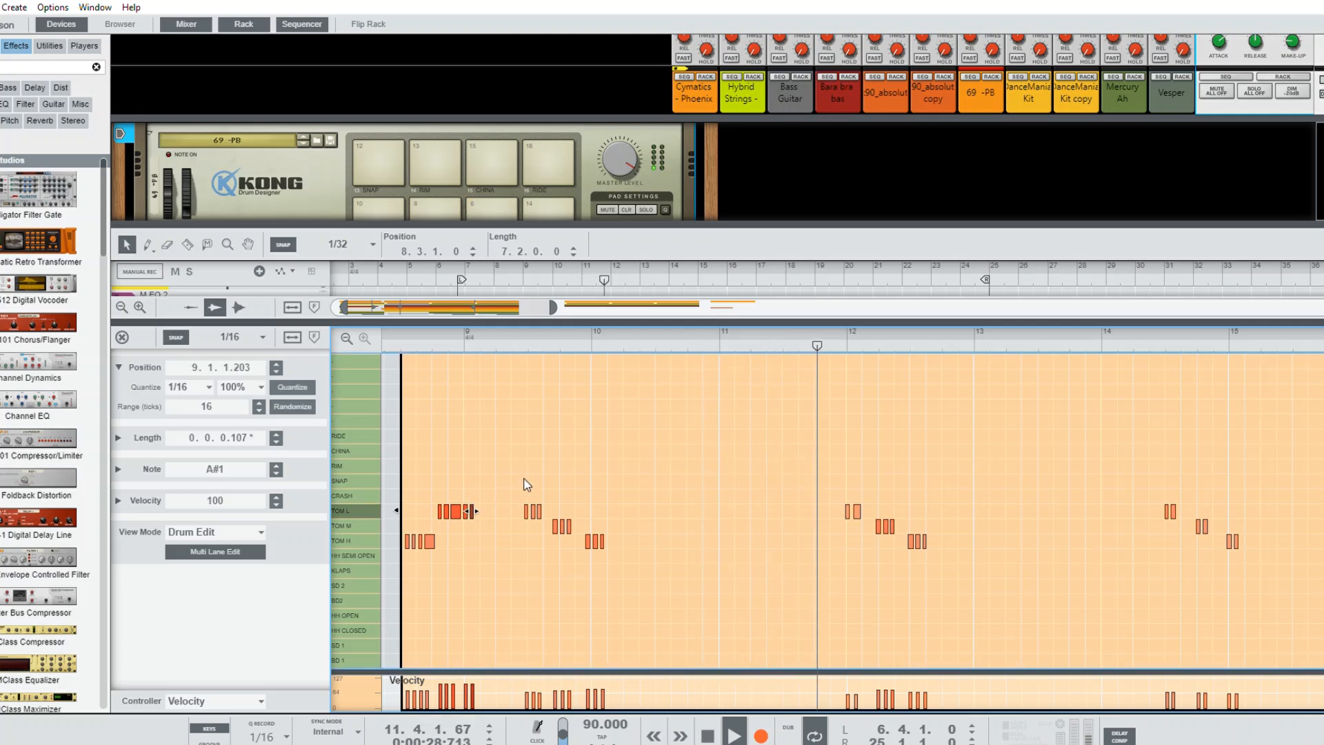
drag(524, 471, 612, 544)
key(Delete)
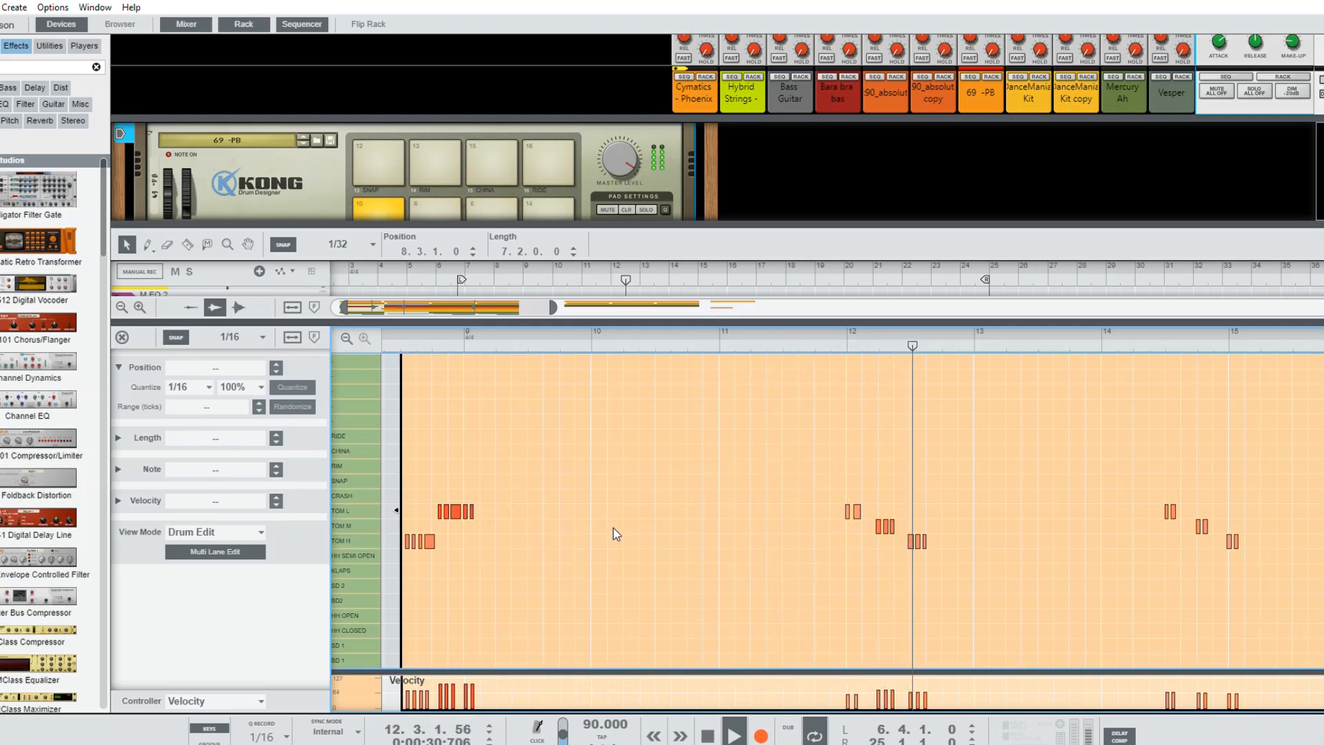
click(400, 332)
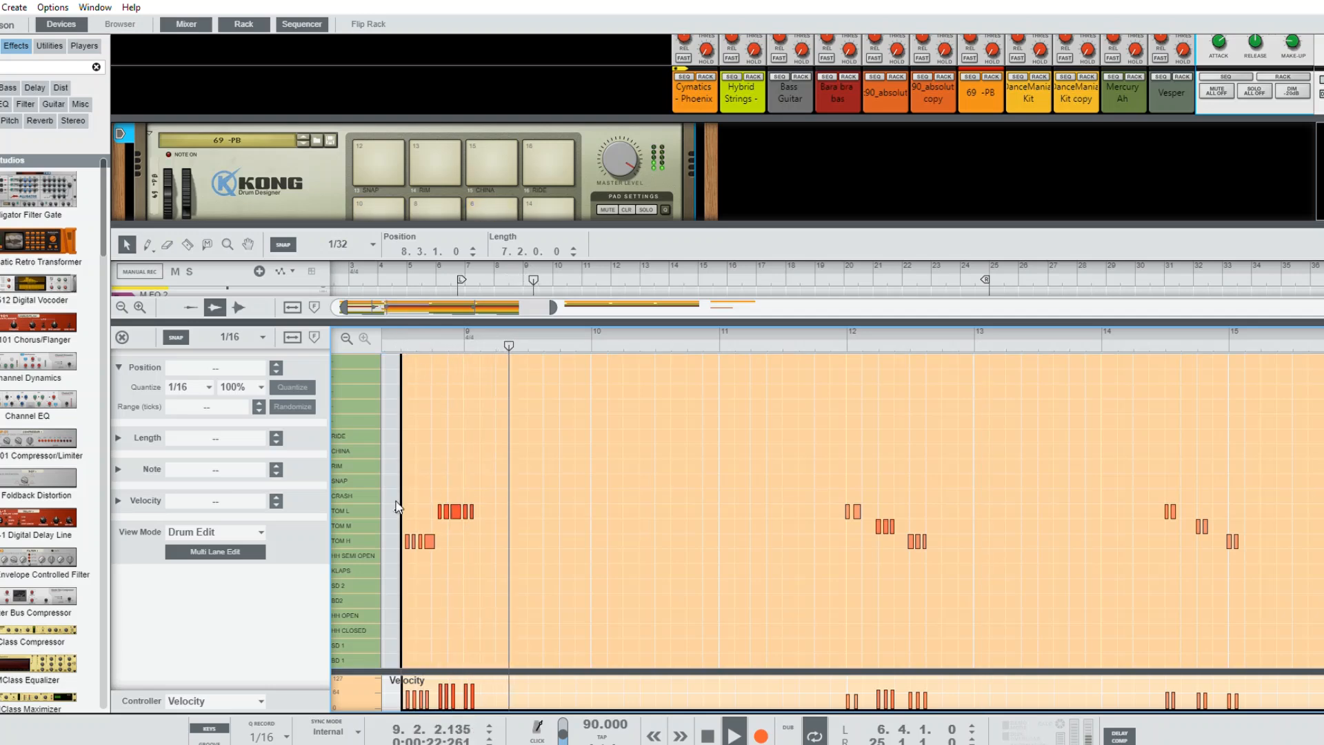
Step: Copy the fill's TOM L notes to the TOM M lane, starting at 9.1.1.79, and play the fill
click(373, 520)
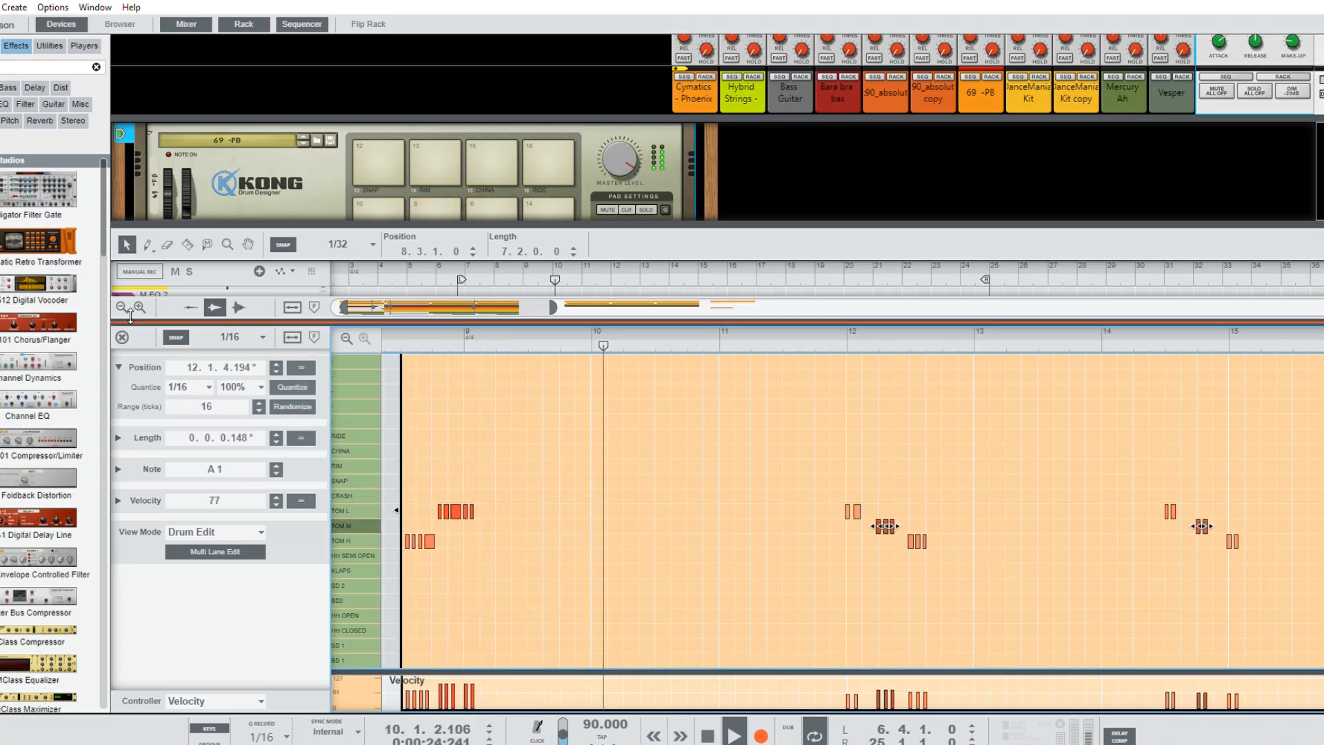
drag(433, 473, 479, 519)
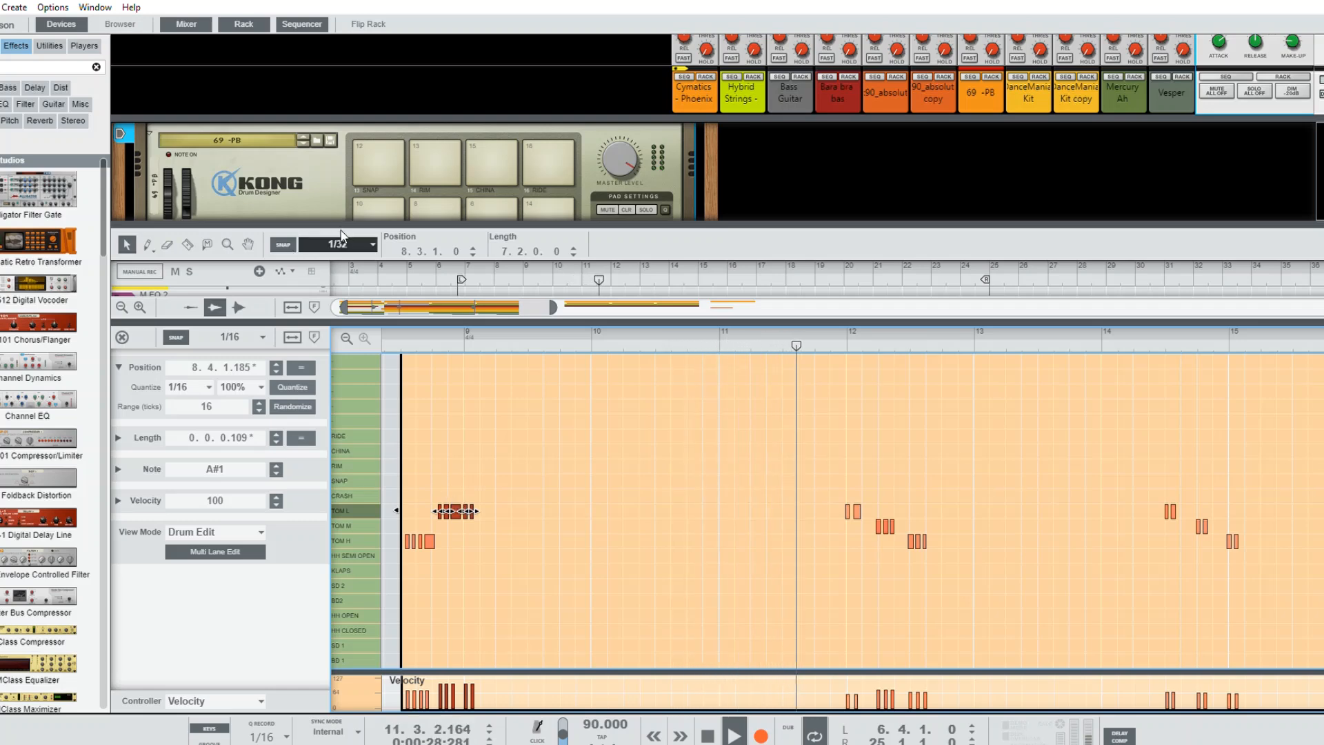
drag(464, 505, 482, 514)
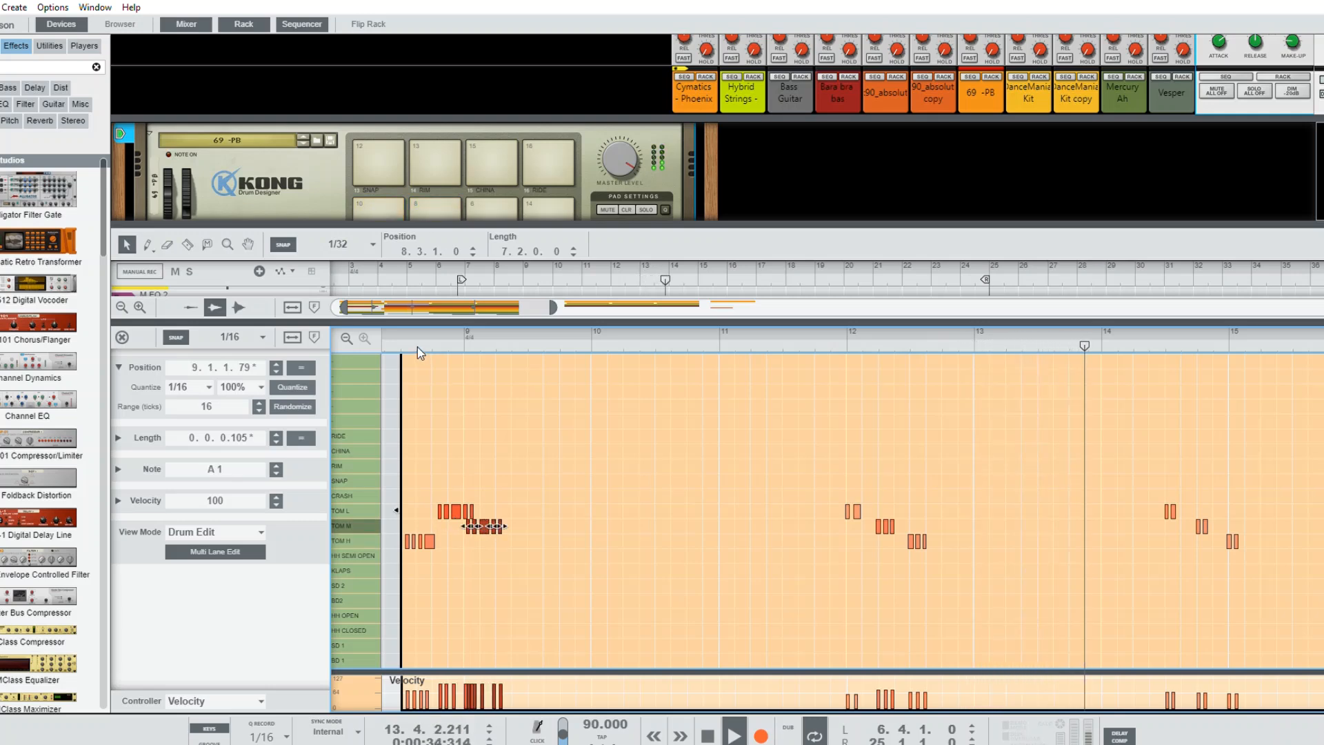
click(400, 328)
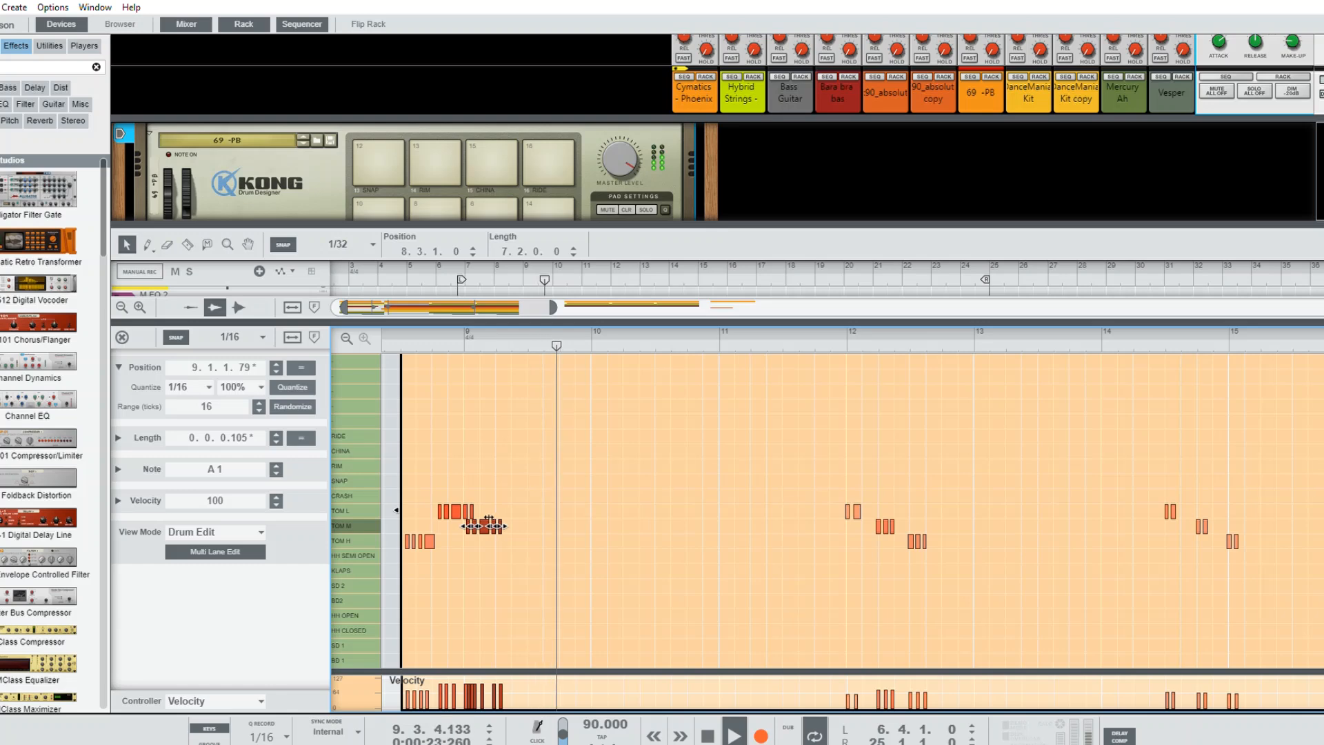
Step: Shift the copied TOM M notes back to 8.4.4.79 and play the fill
drag(485, 526, 476, 525)
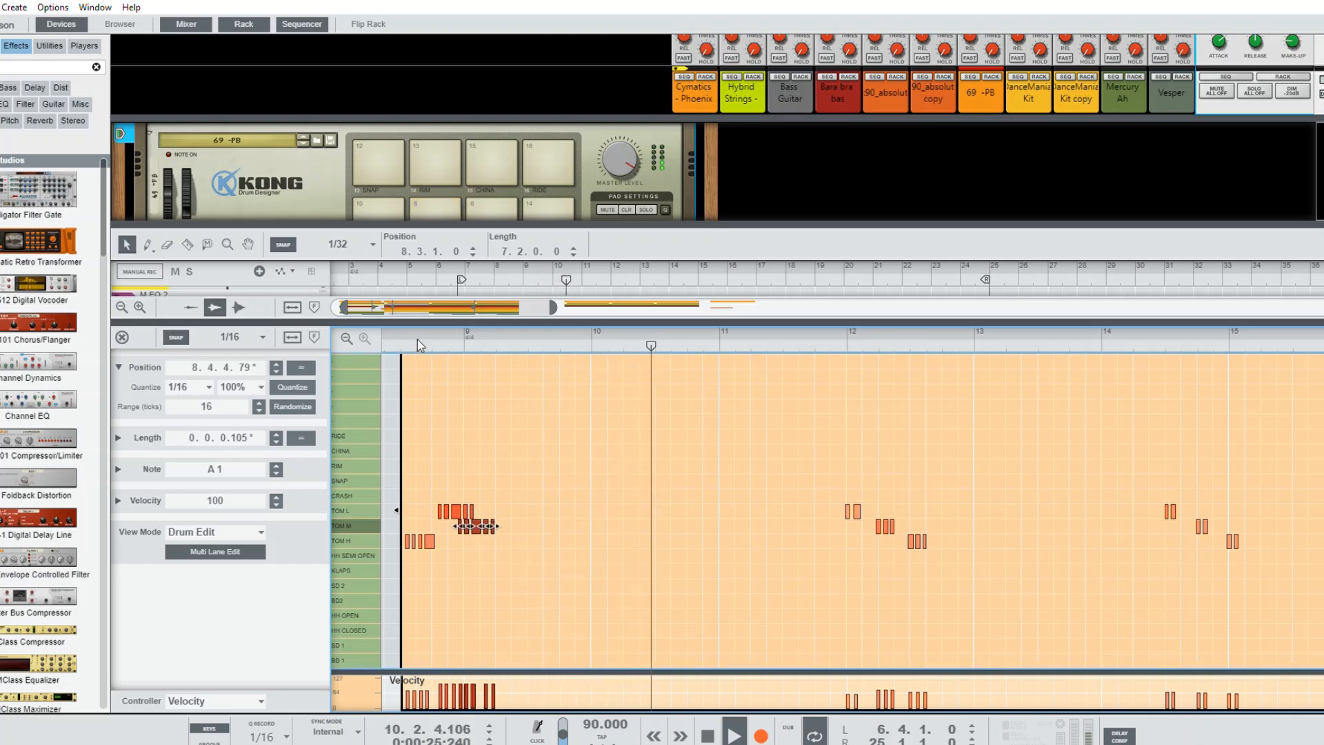
click(400, 332)
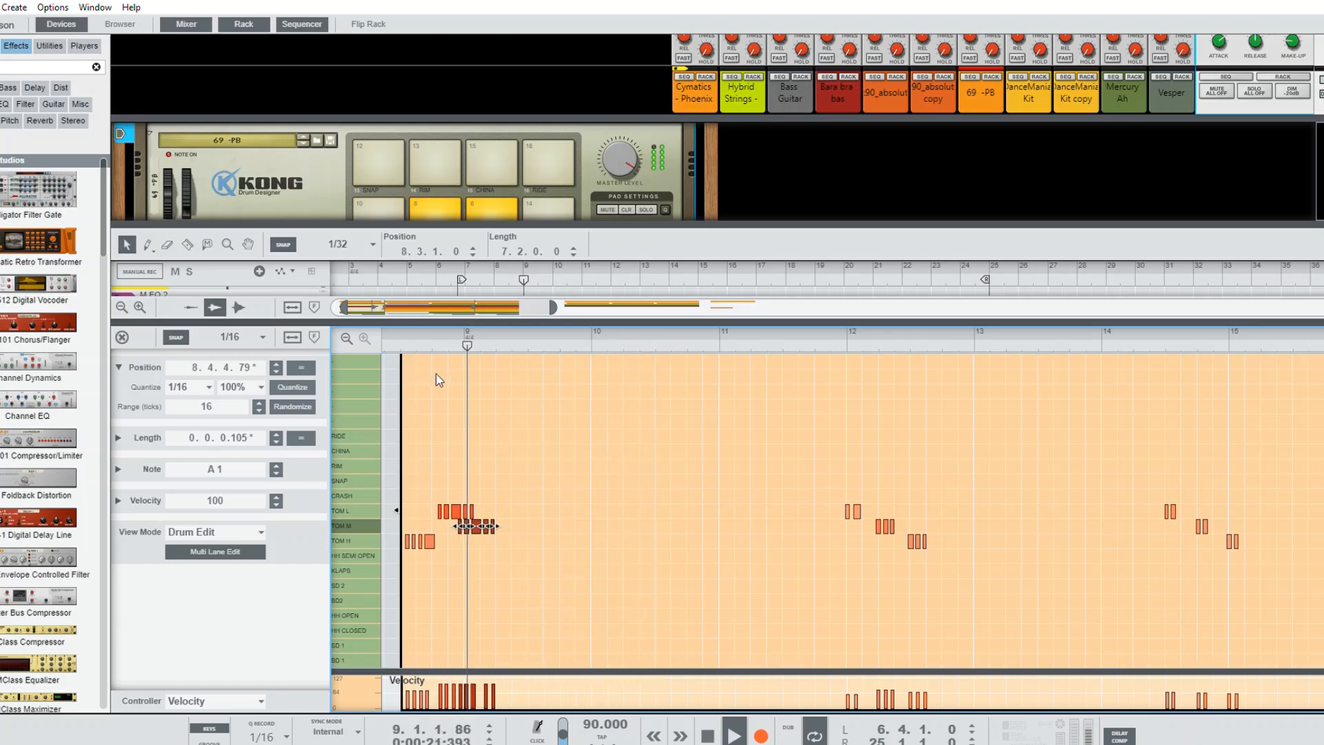
drag(417, 346, 390, 329)
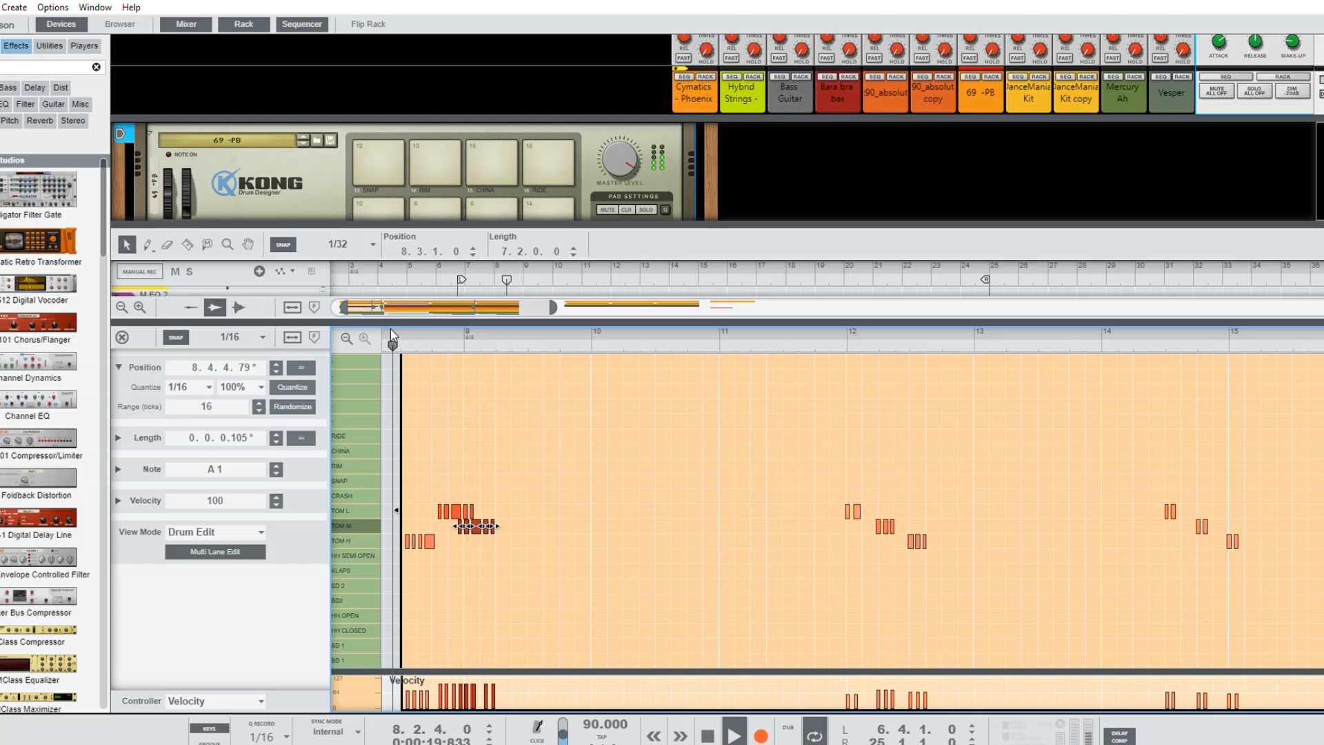
Step: Delete the copied TOM M notes and the TOM L notes from bar 9 onward, and play the shortened fill
click(466, 495)
drag(466, 495, 503, 520)
key(Delete)
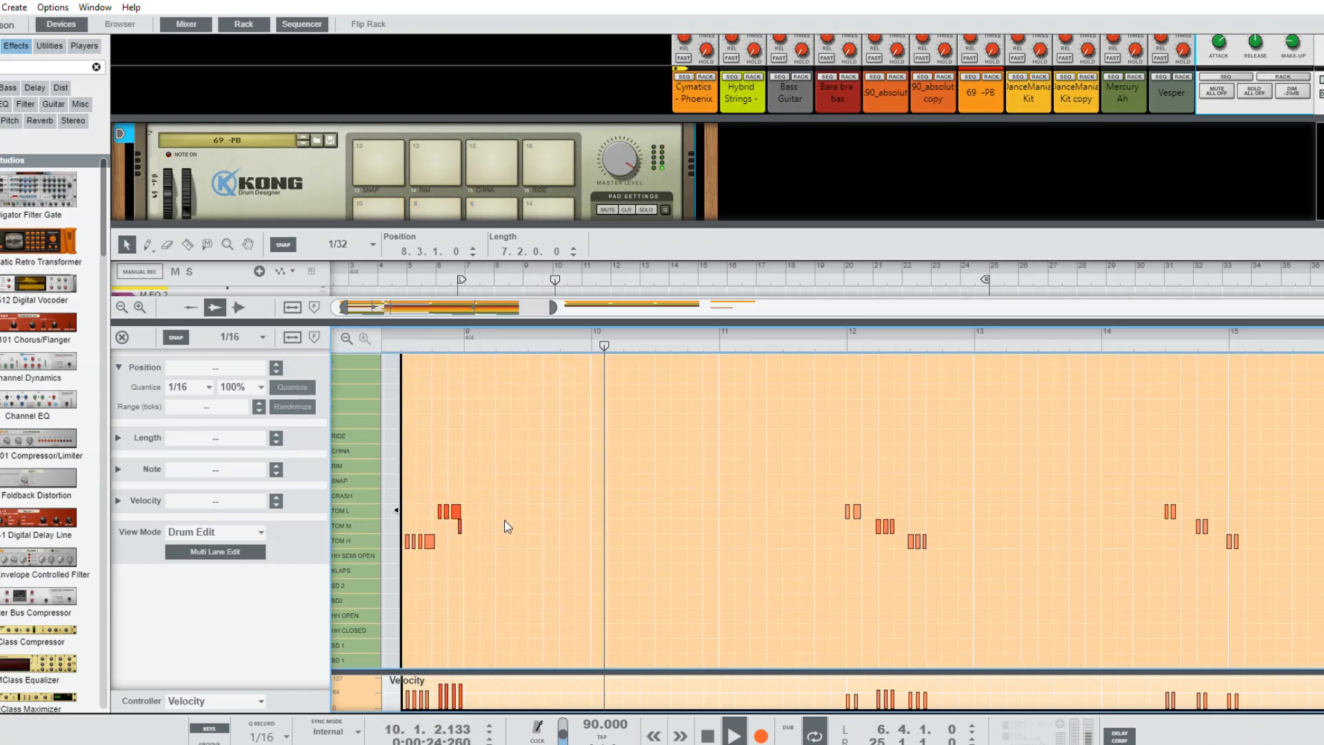
click(400, 334)
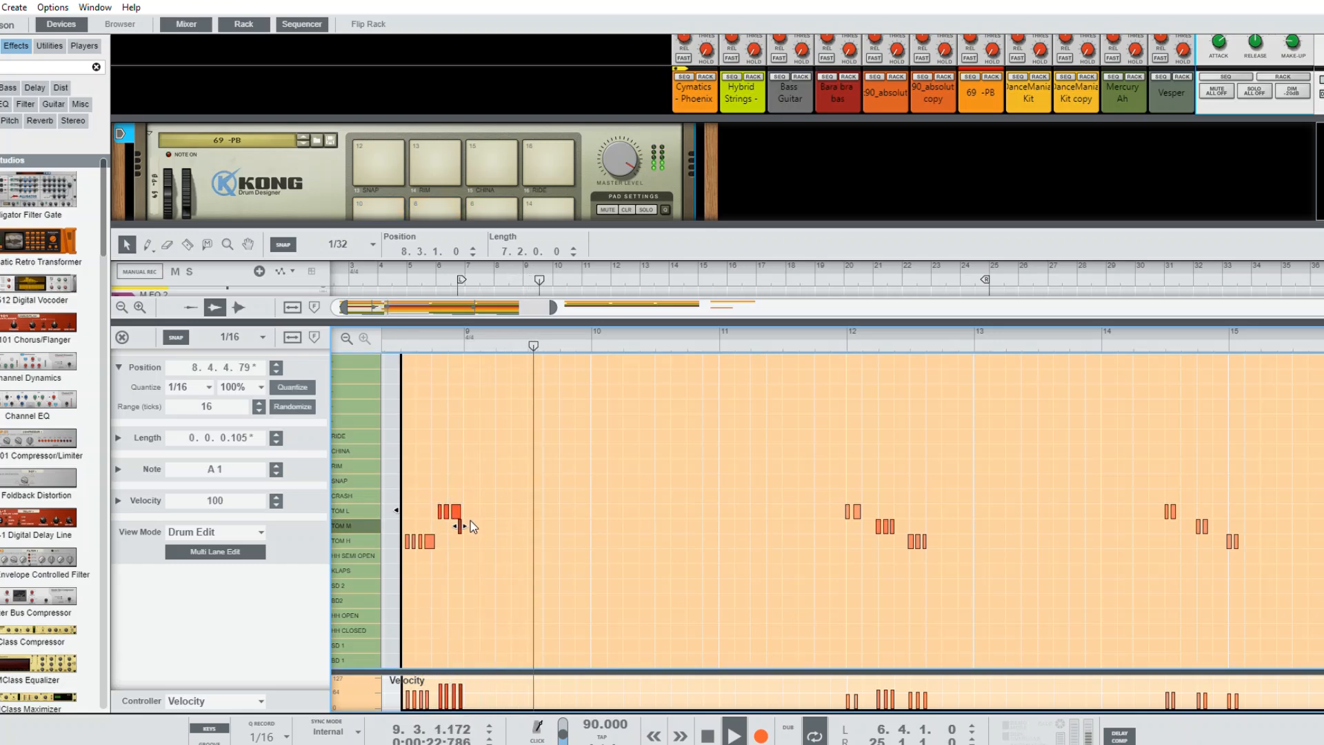
click(378, 338)
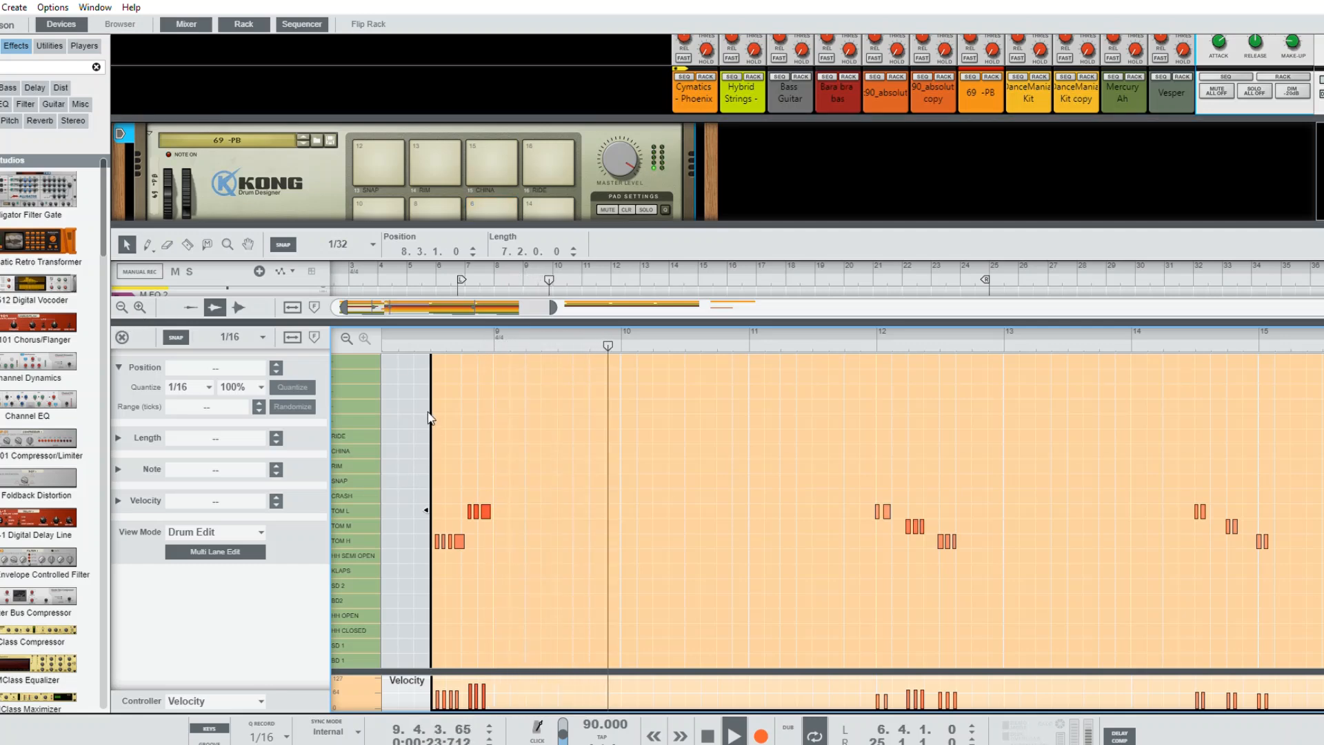
Step: Replay the fill while trying the Kong's pitch bend down to -8,192
click(420, 335)
click(167, 175)
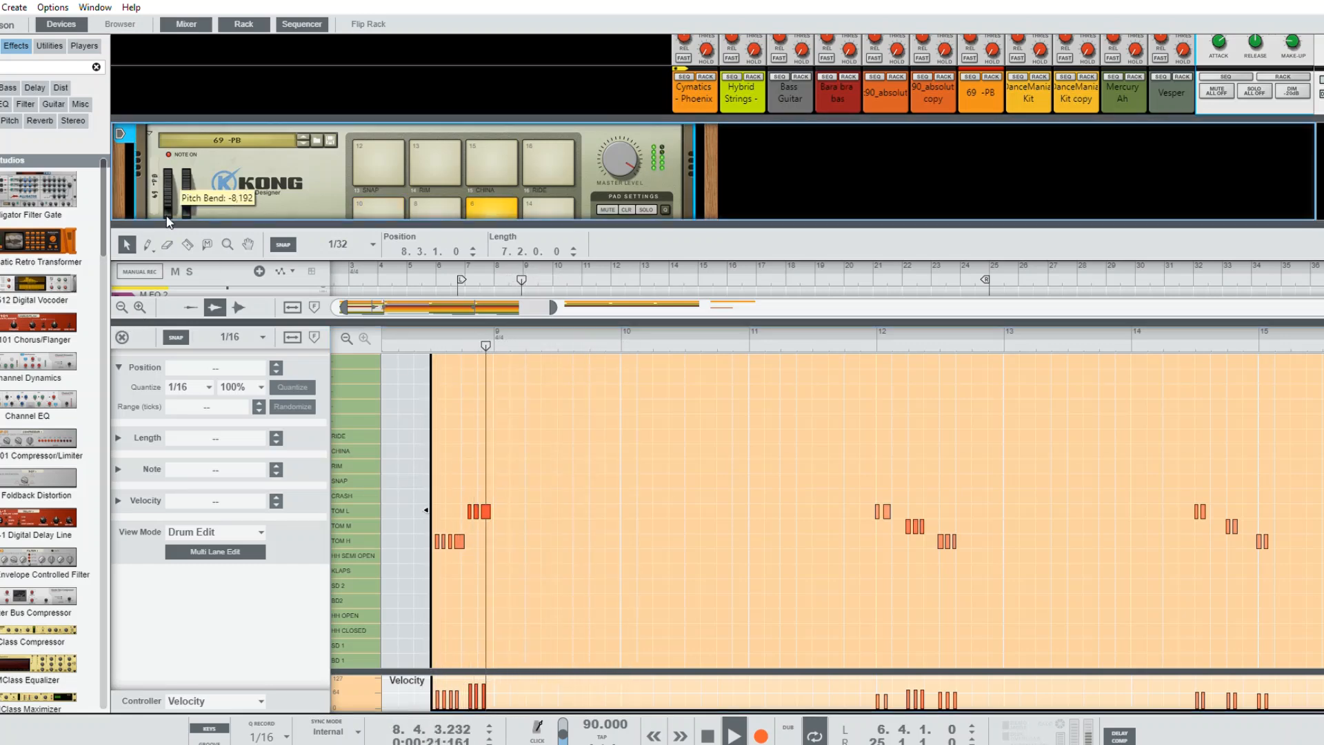
click(470, 337)
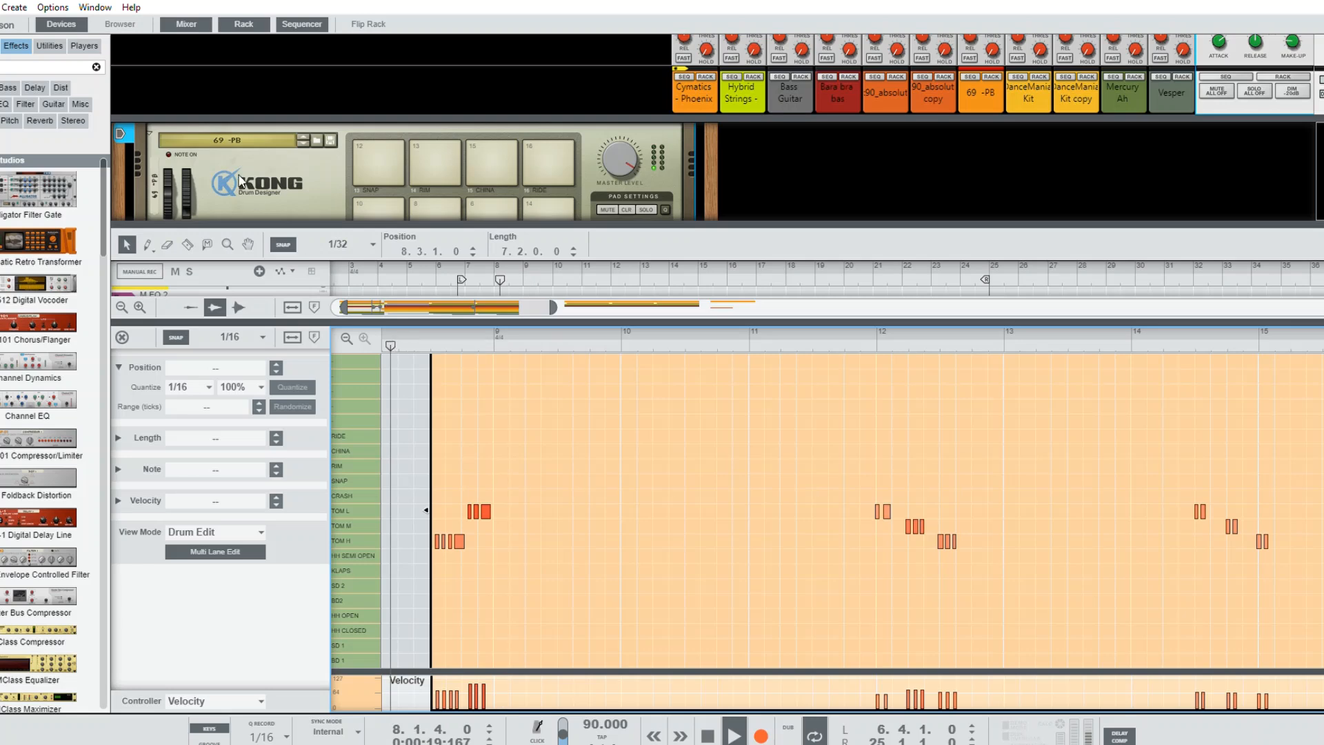
click(168, 183)
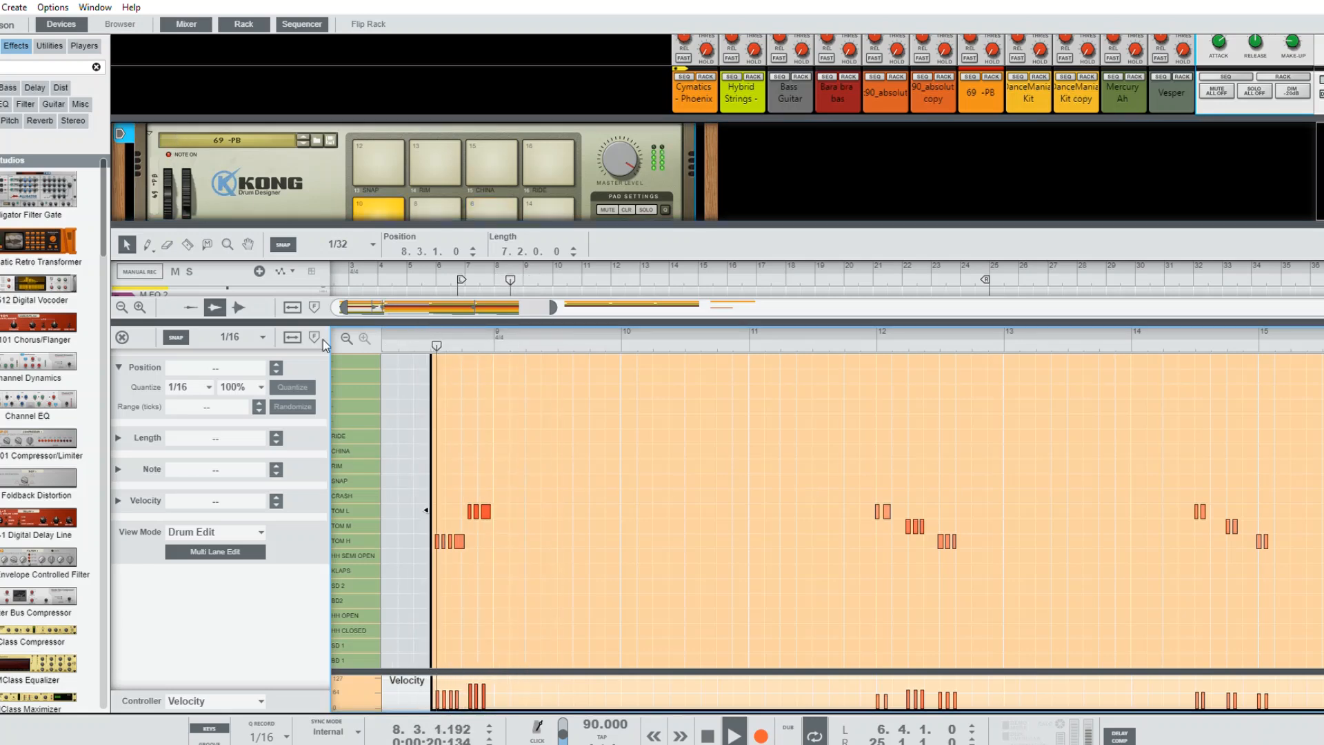
Step: Close the drum editor and adjust the Master Compressor make-up gain while the arrangement plays
click(122, 337)
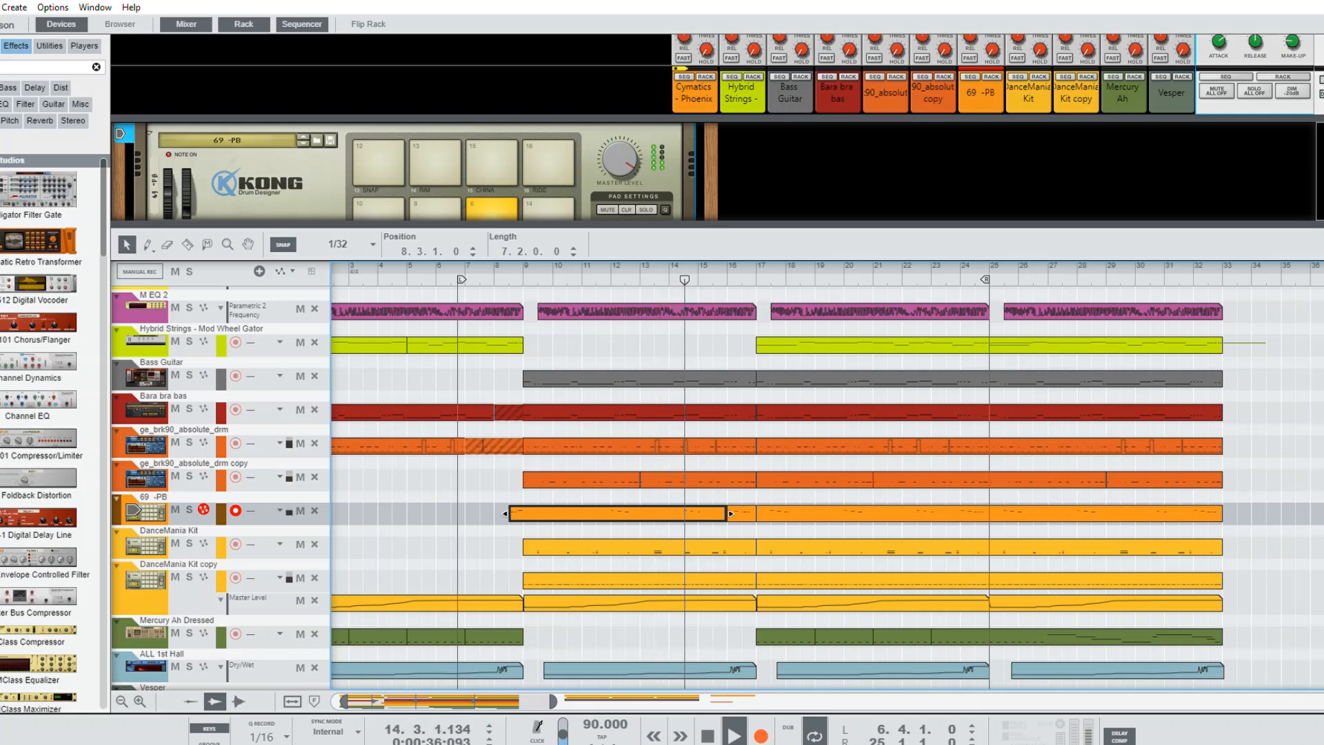
click(1308, 43)
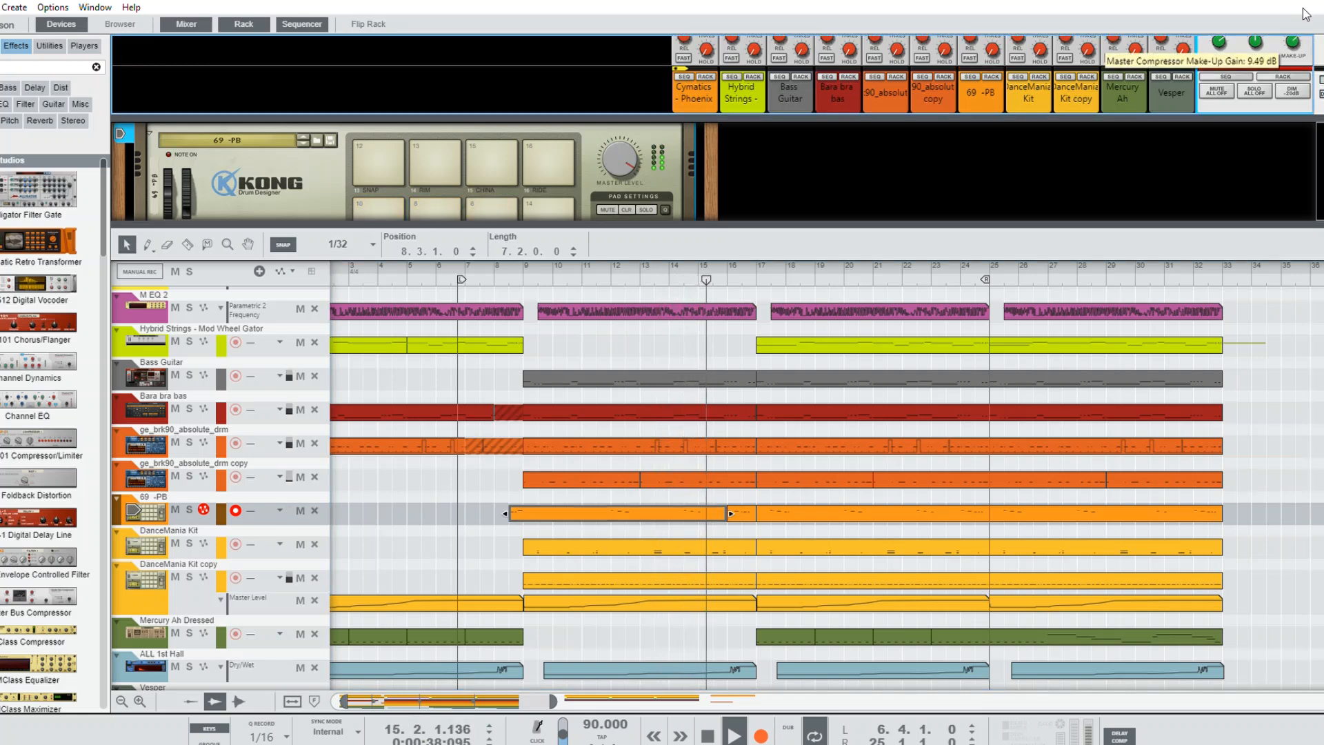
drag(1305, 15, 1299, 34)
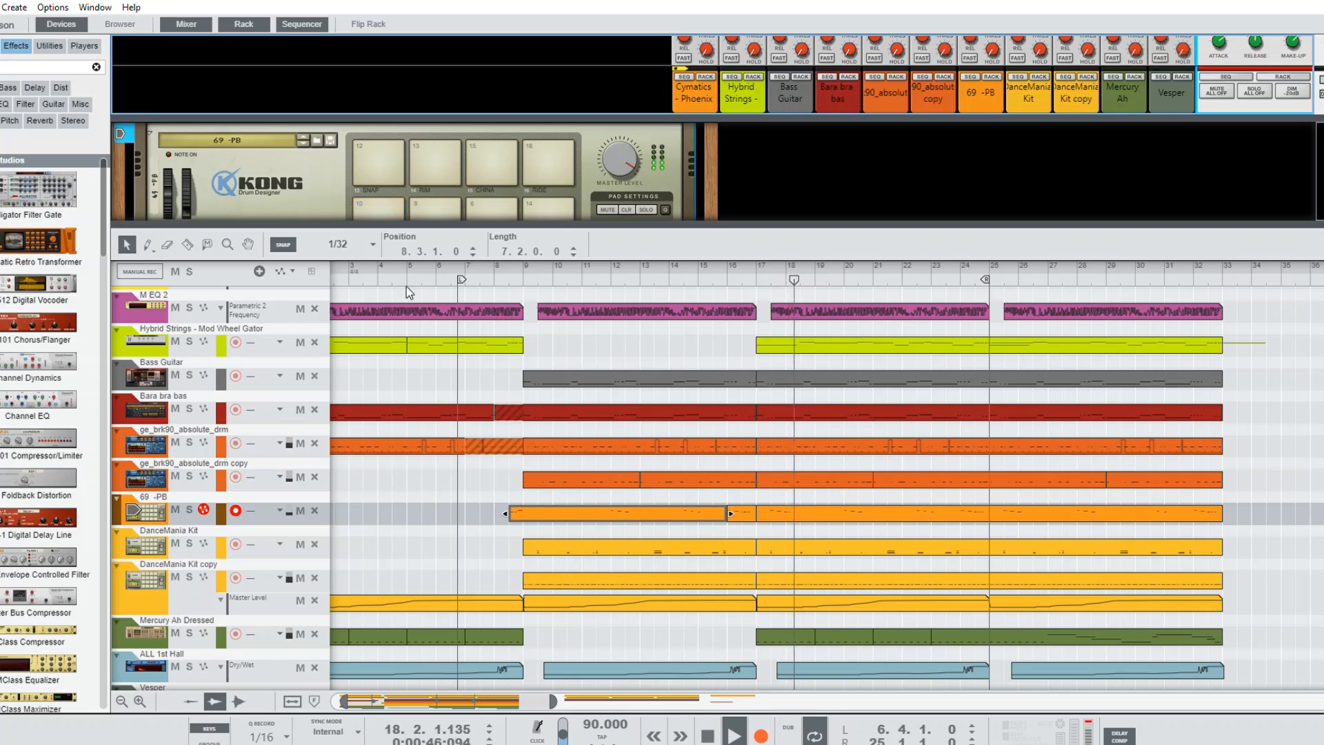
Step: Move the loop start to bar 1, deselect the 69 -PB clip and play the arrangement from the beginning
scroll(387, 279, left, 2)
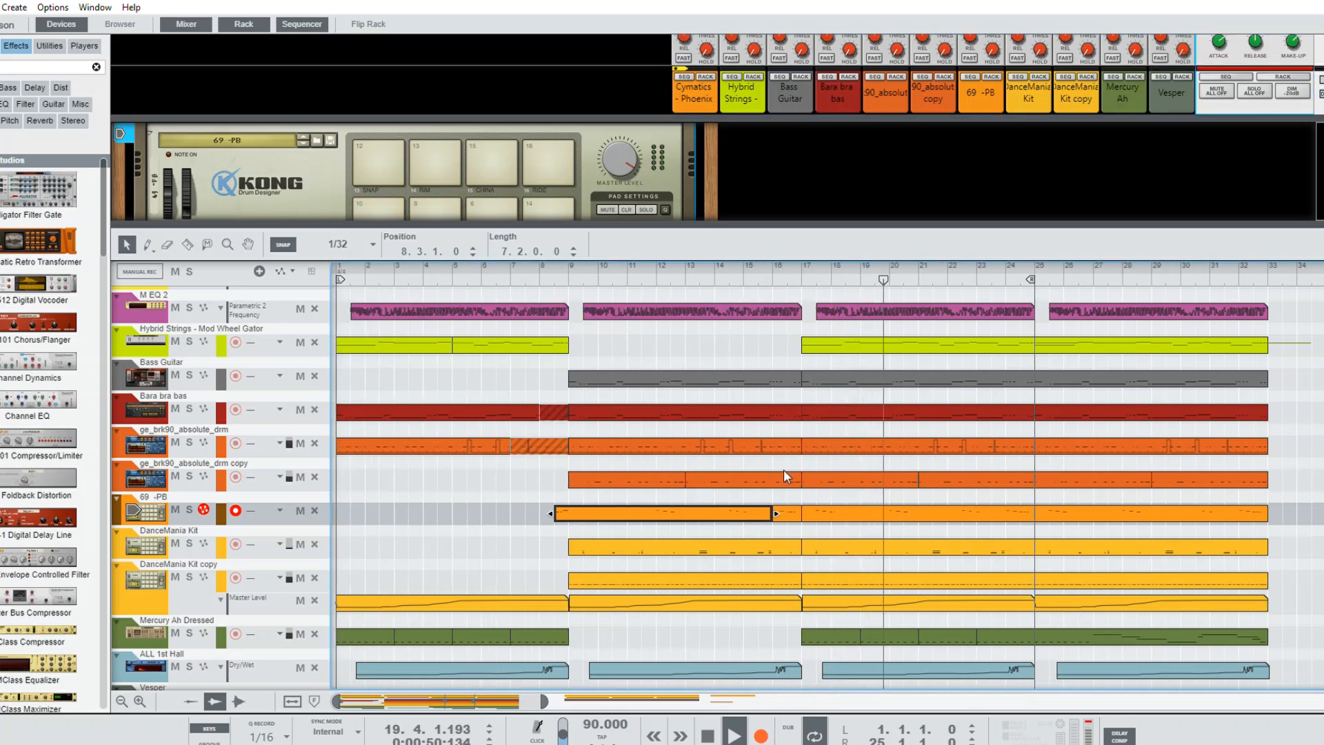
click(762, 326)
scroll(941, 341, down, 2)
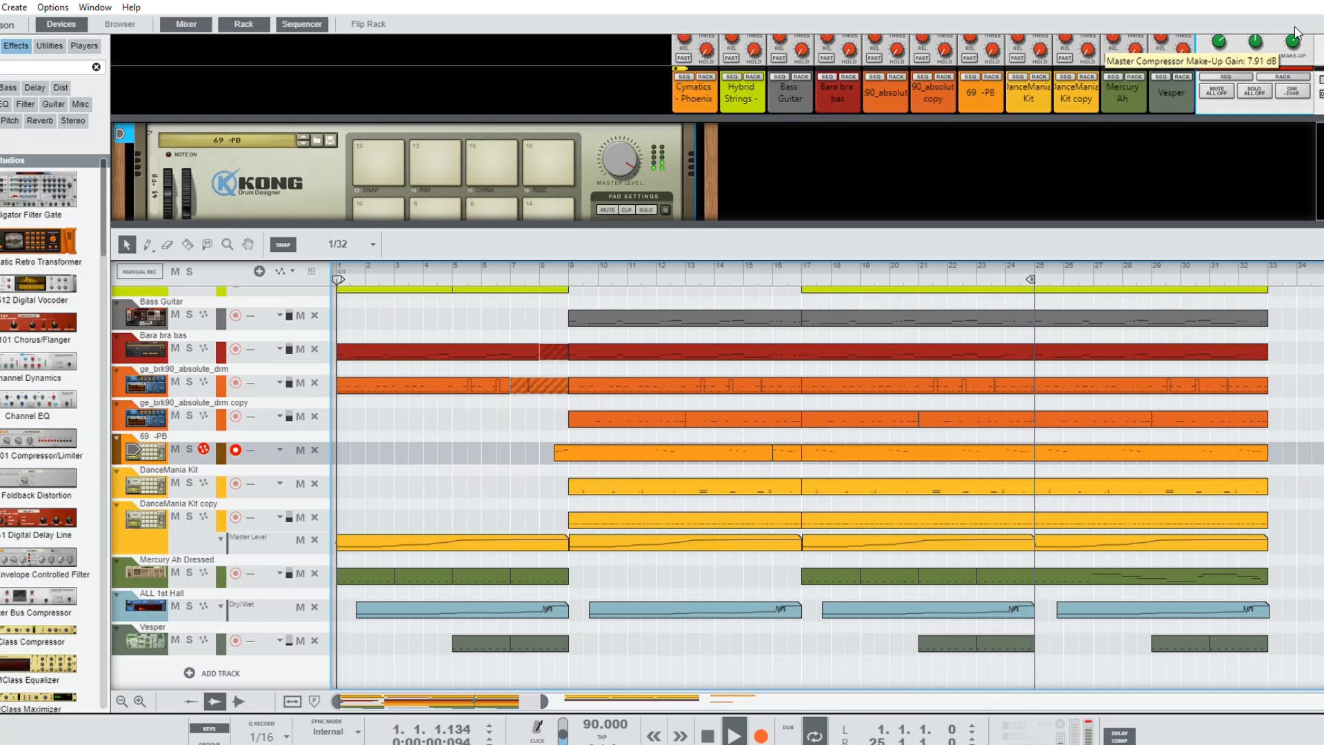
Step: Lower the Master Compressor make-up gain and collapse the rack to enlarge the sequencer
drag(1294, 33, 1303, 67)
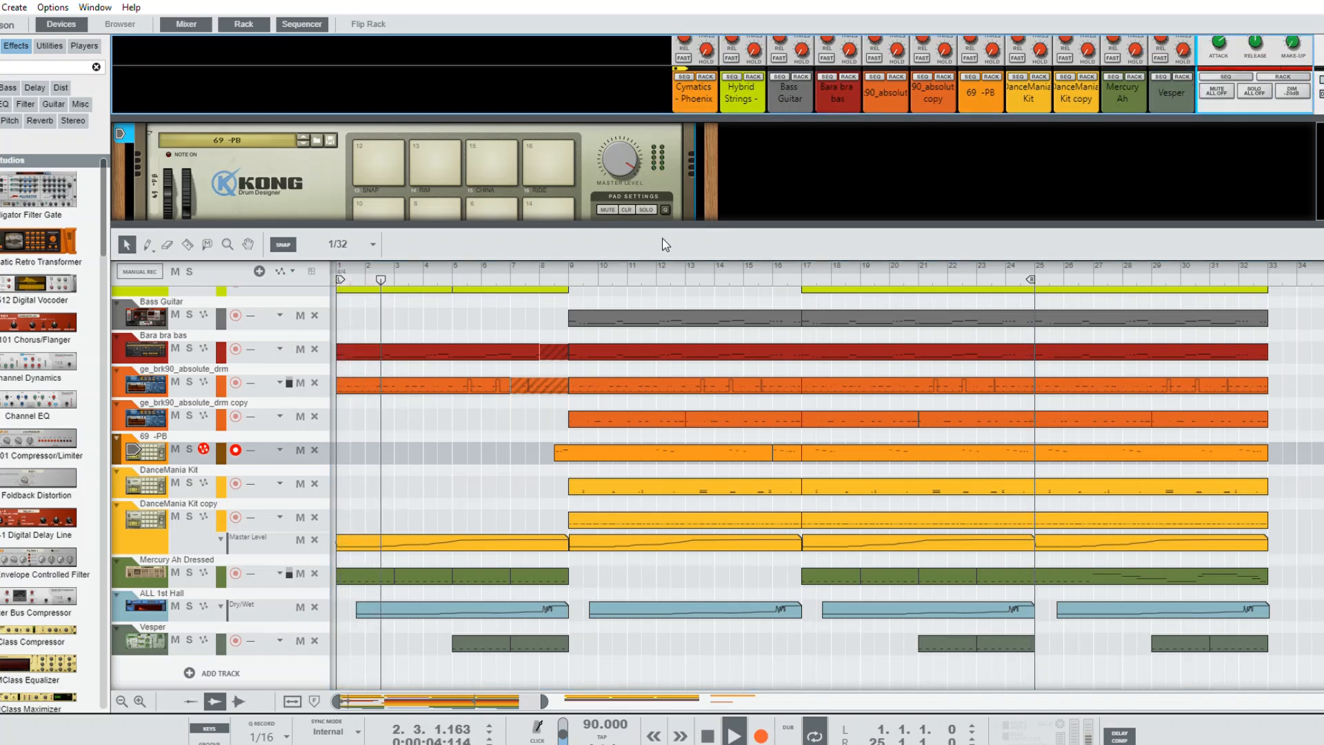
drag(669, 221, 672, 124)
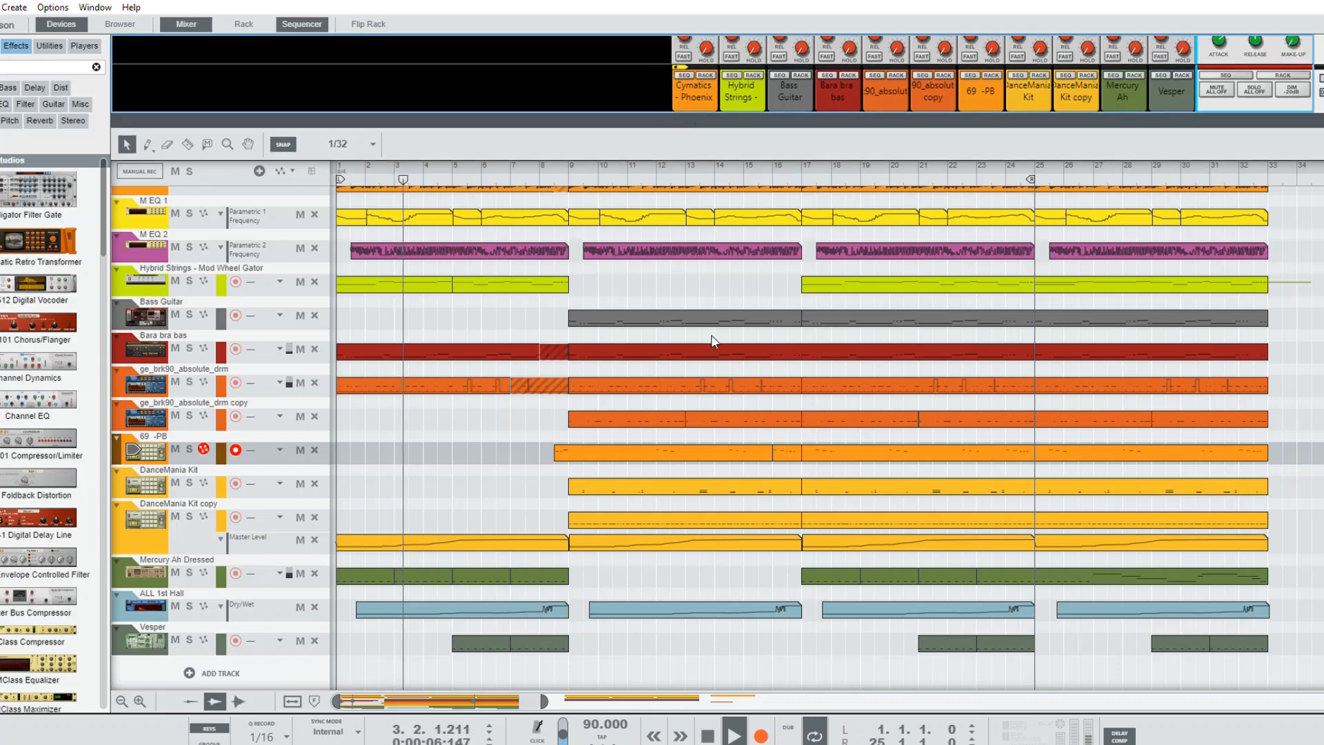
scroll(713, 332, up, 2)
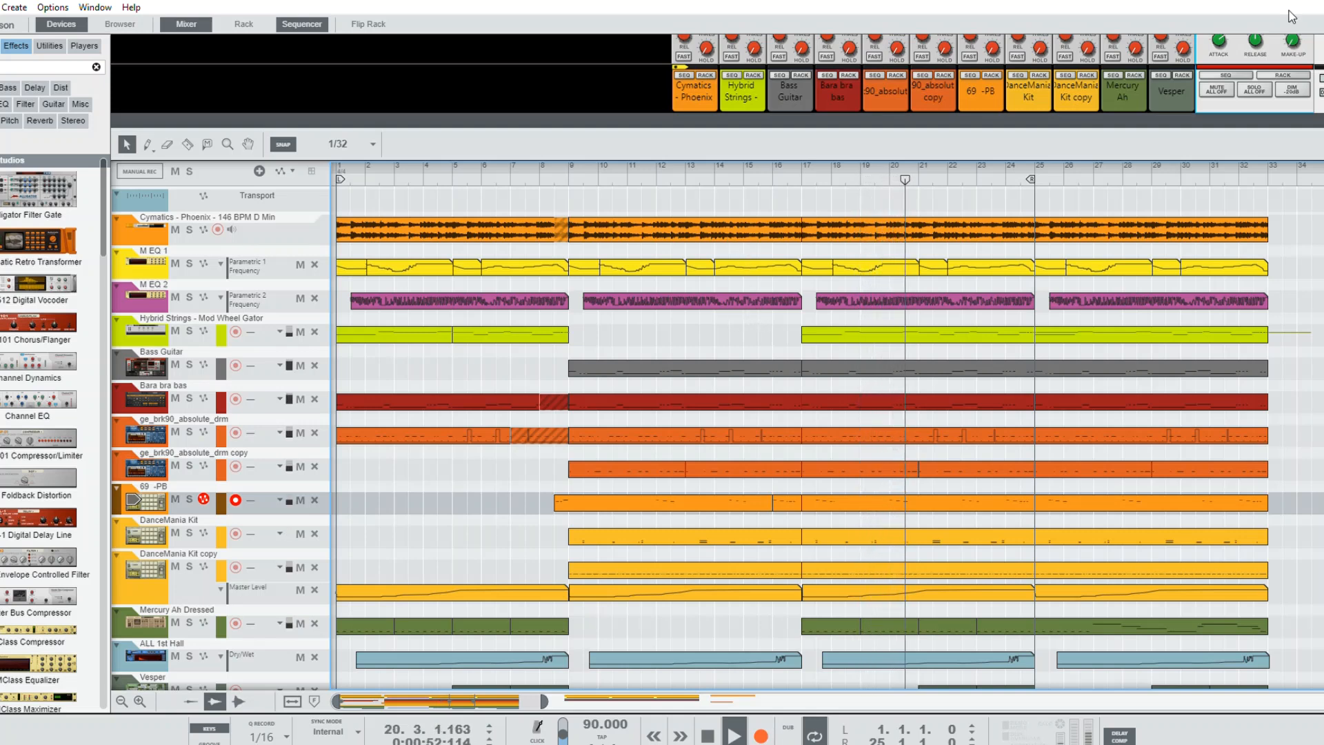
Step: Compare Master Compressor make-up gain settings between -5.00 dB and 6.18 dB while playing the arrangement
mouse_move(1294, 34)
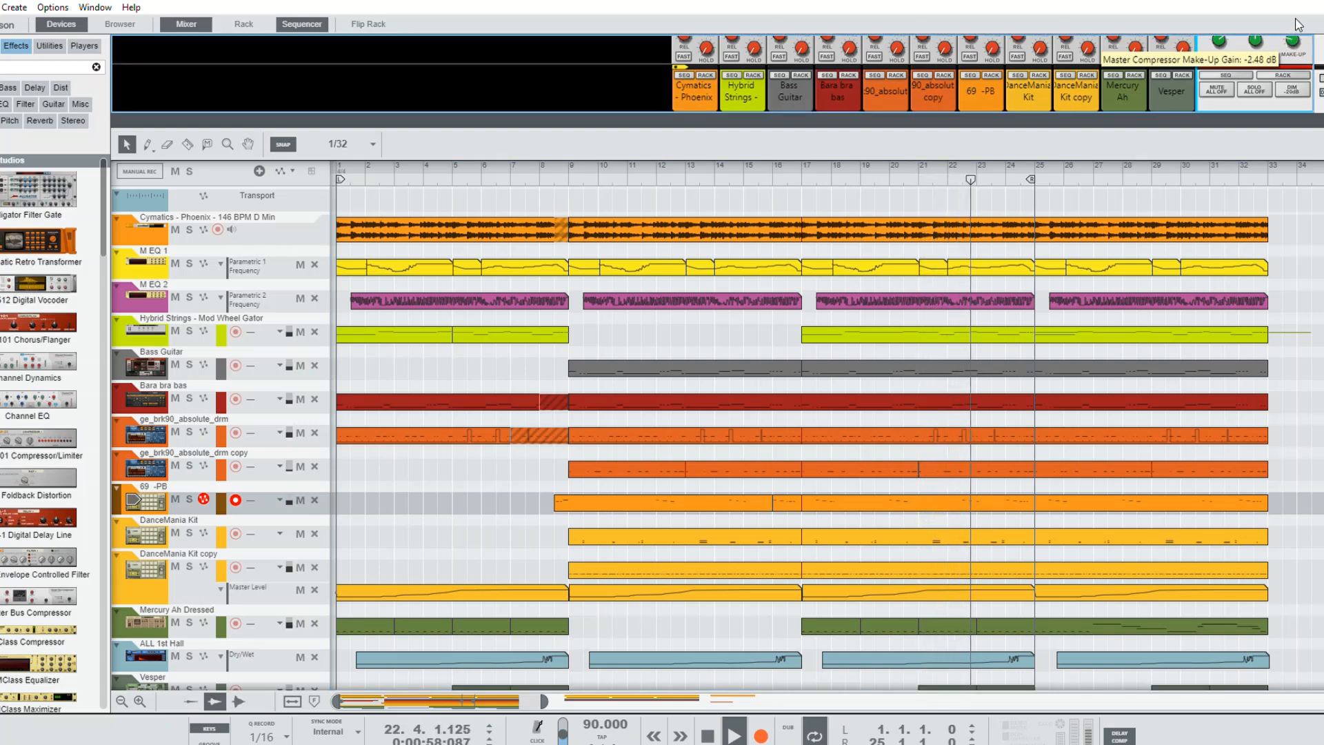
drag(1299, 25, 1301, 11)
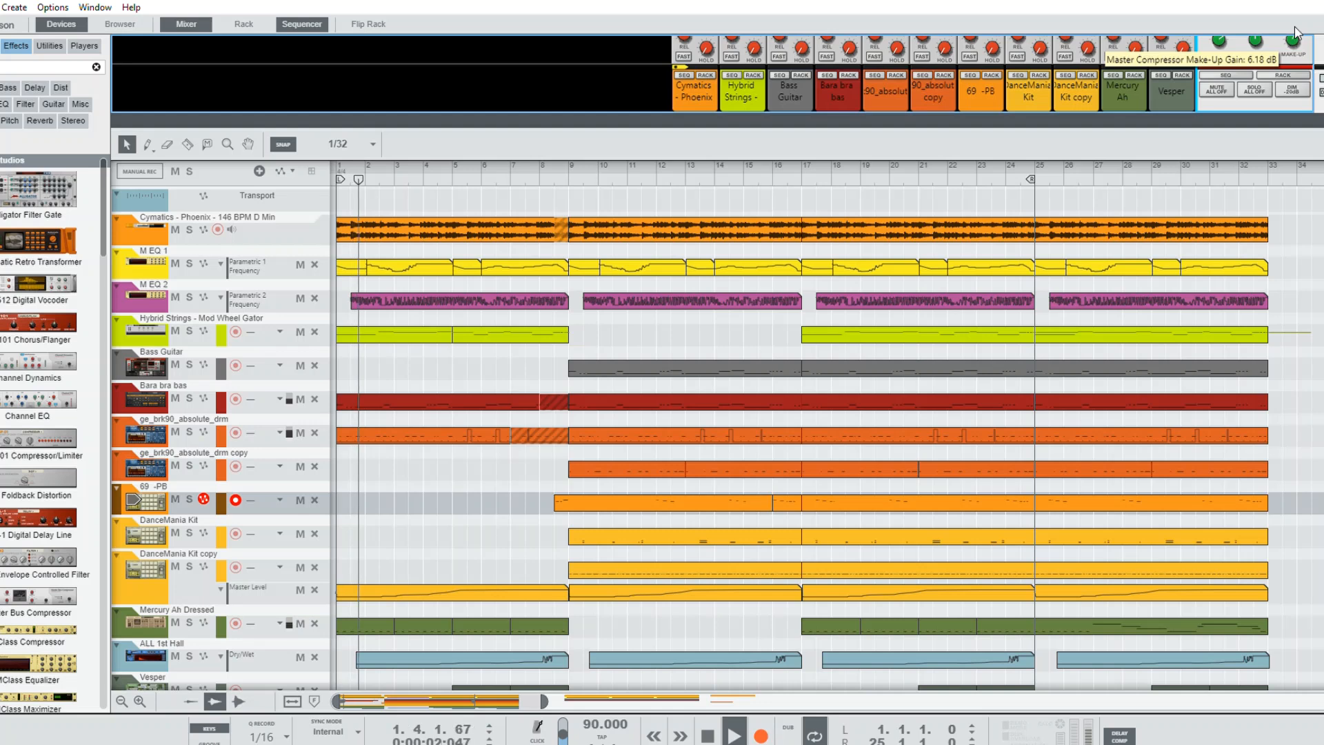
drag(1294, 33, 1299, 75)
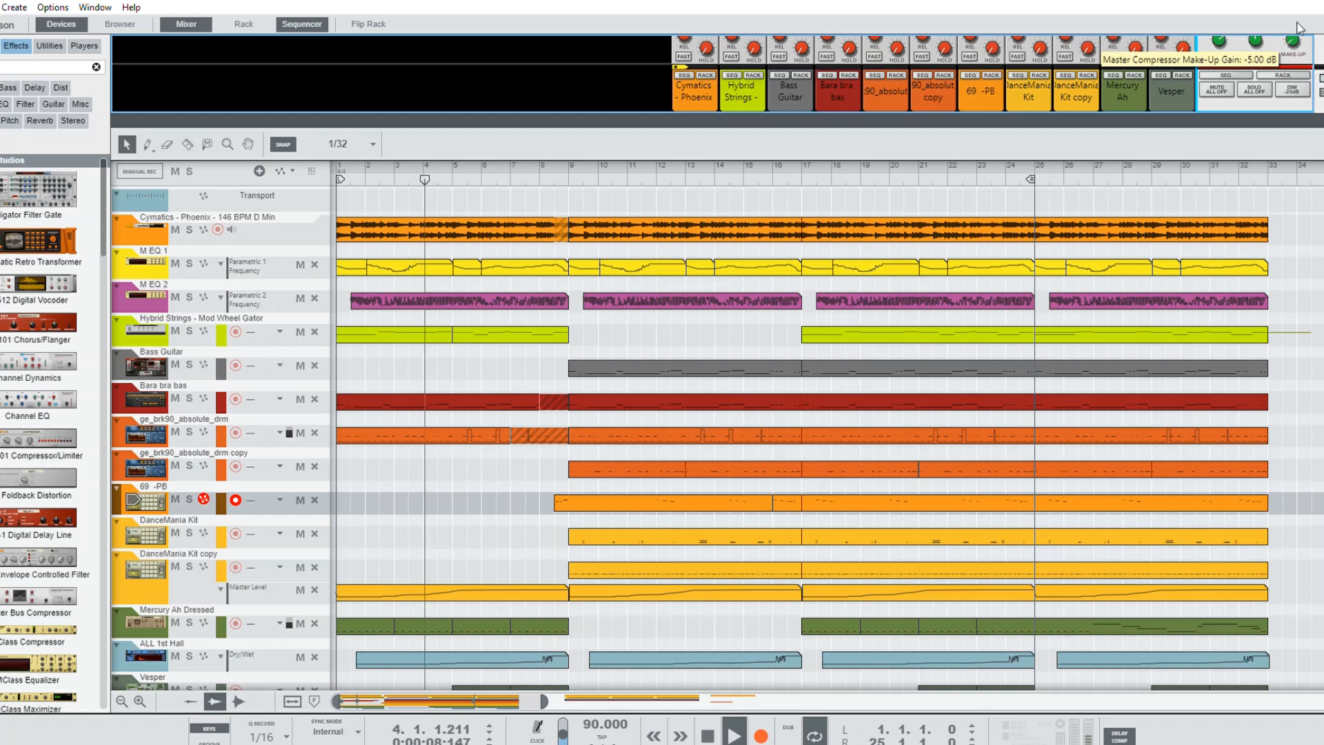
mouse_move(1294, 32)
mouse_down()
mouse_move(1294, 7)
mouse_move(1293, 43)
mouse_up()
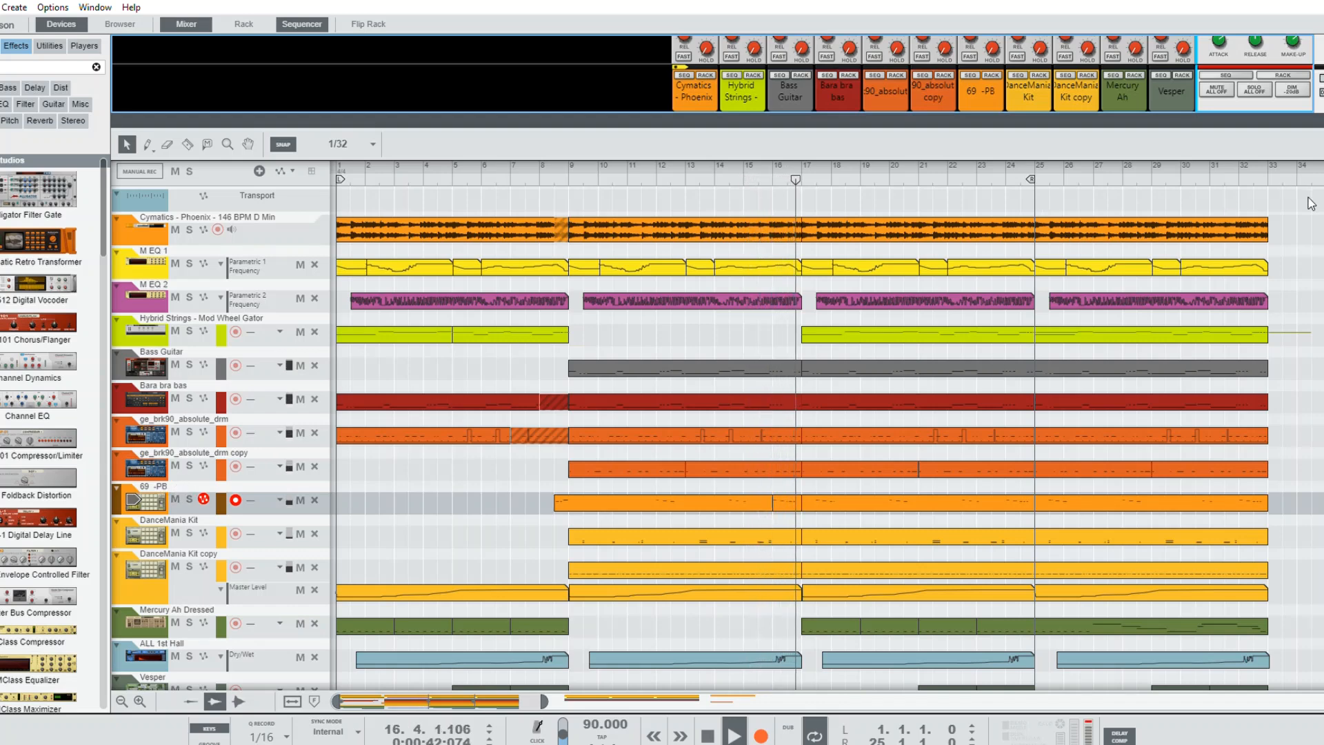
Step: Set the sequencer snap to Bar and move all clips from bar 25 onward to start at bar 29
drag(1307, 213, 1053, 654)
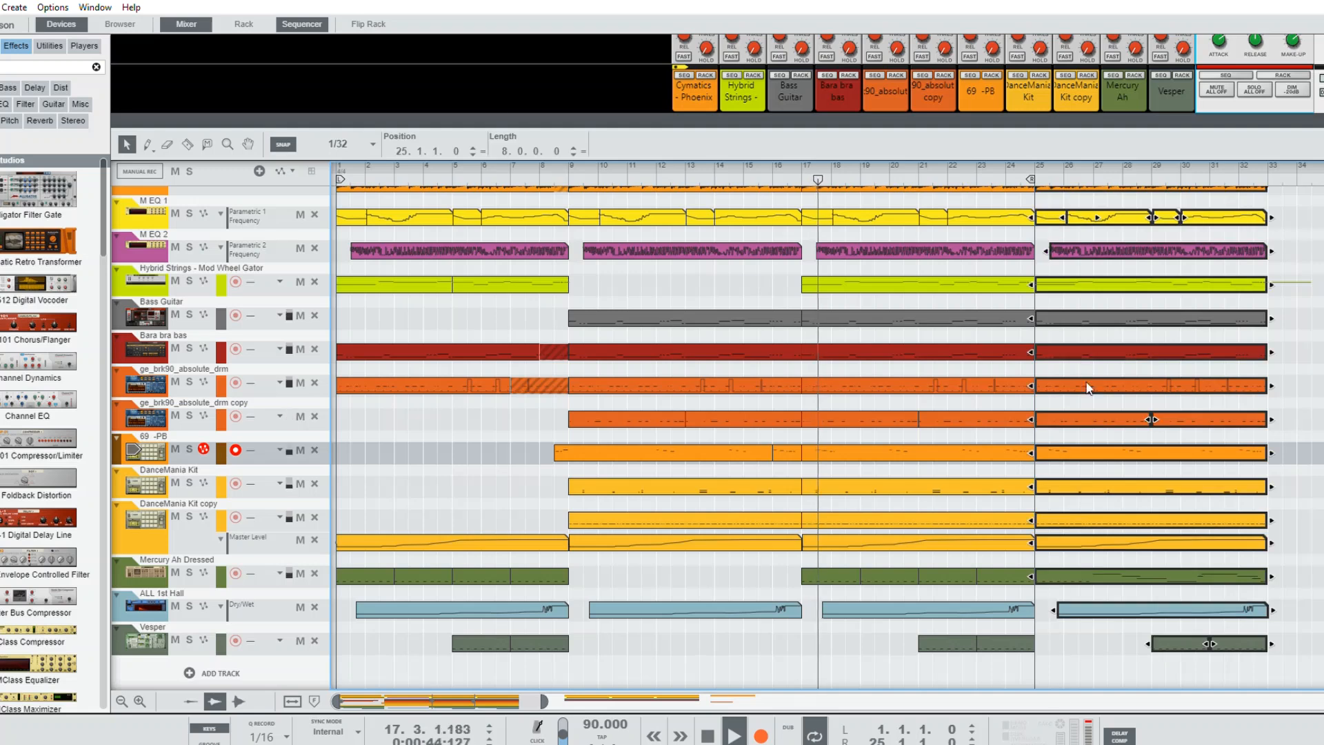
drag(1053, 441, 1112, 439)
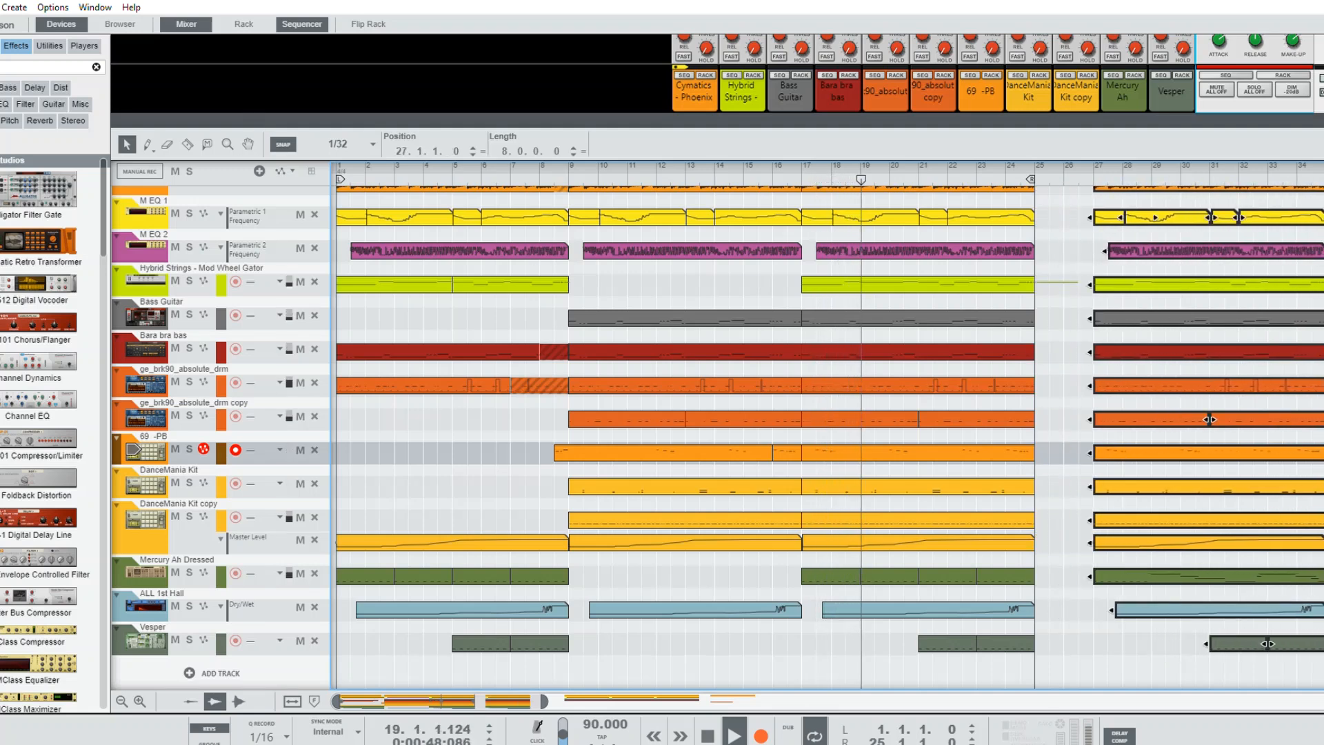
key(ctrl+z)
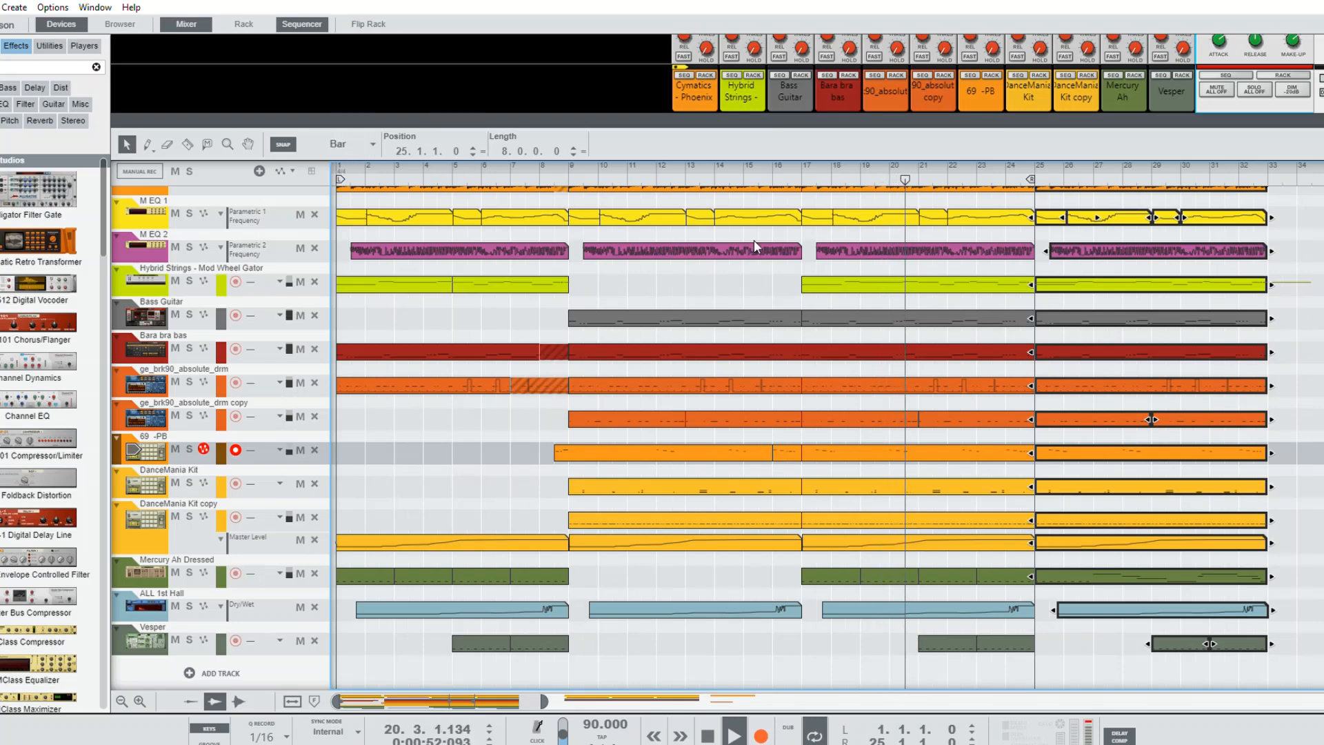
scroll(1114, 347, up, 2)
drag(1058, 229, 1162, 219)
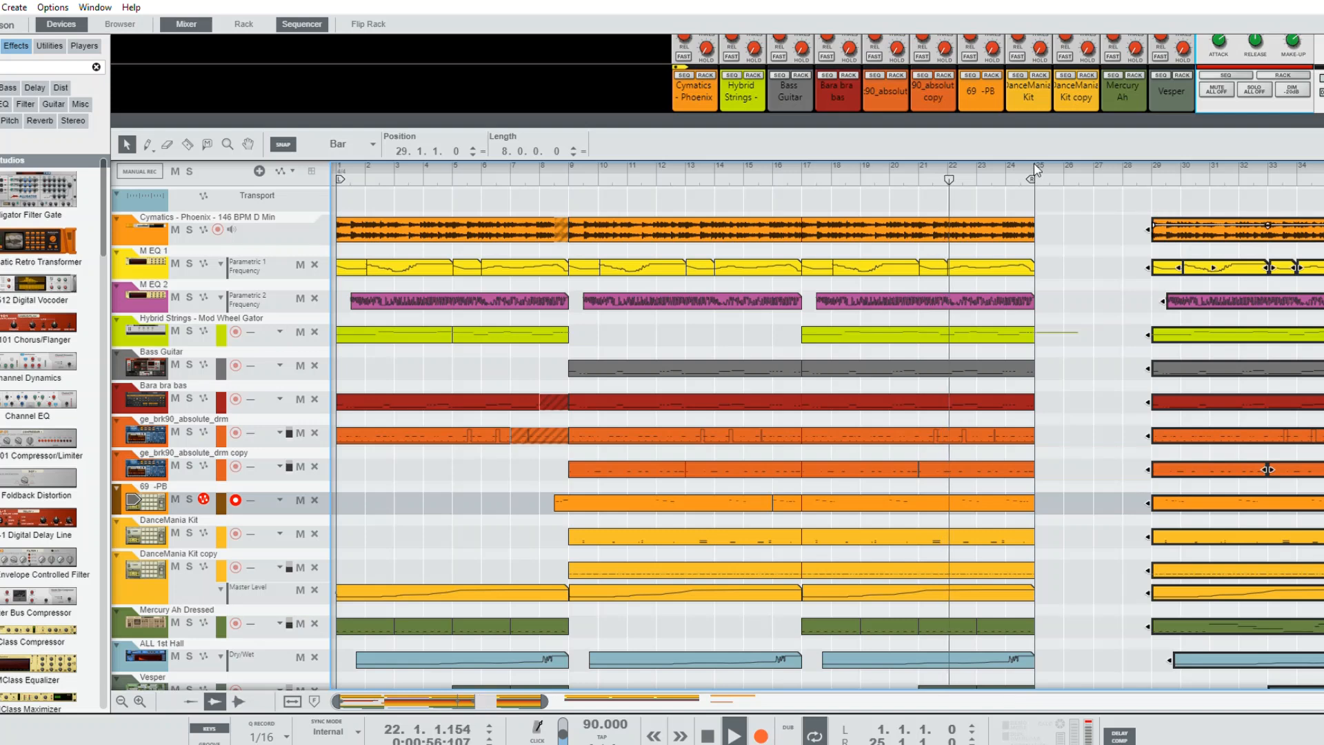
Step: Mute the 69 -PB, DanceMania Kit, ge_brk90_absolute_drm and ge_brk90_absolute_drm copy tracks, and extend the loop end to bar 29
drag(1032, 166, 1096, 171)
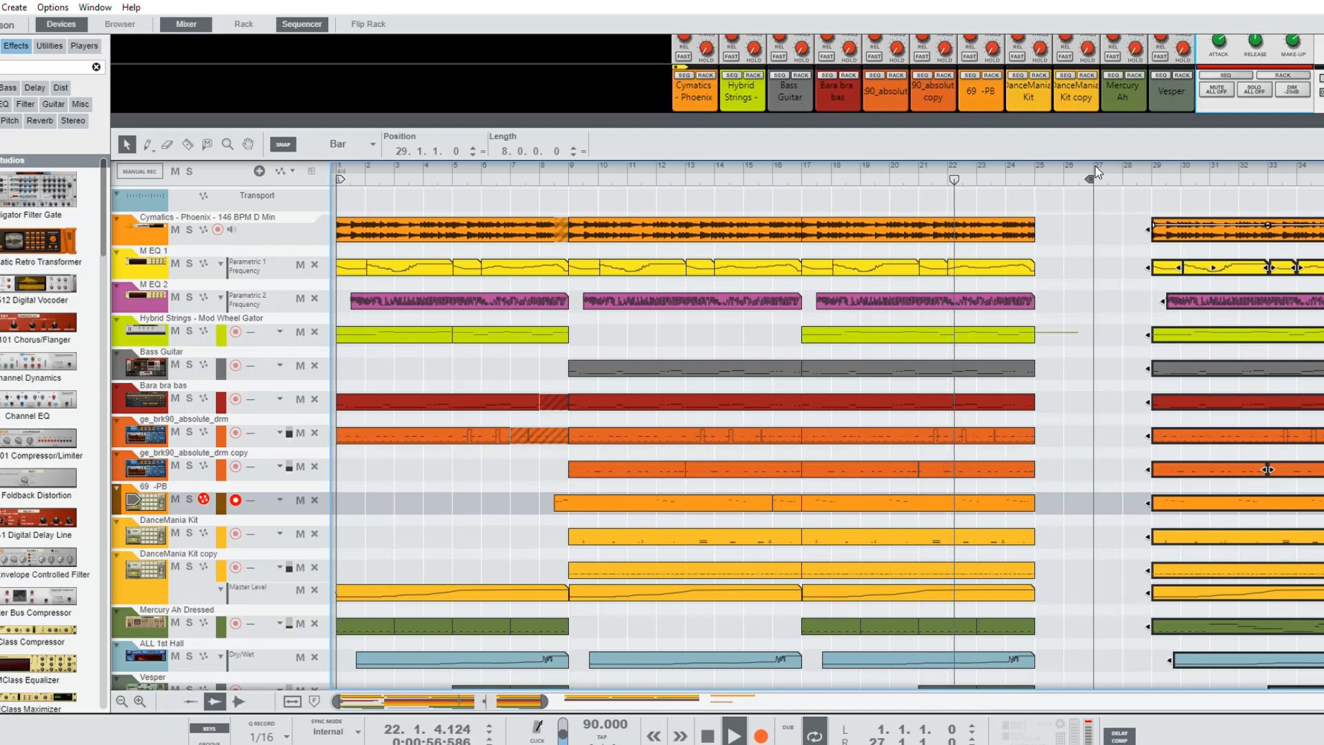
click(175, 498)
click(175, 532)
click(176, 425)
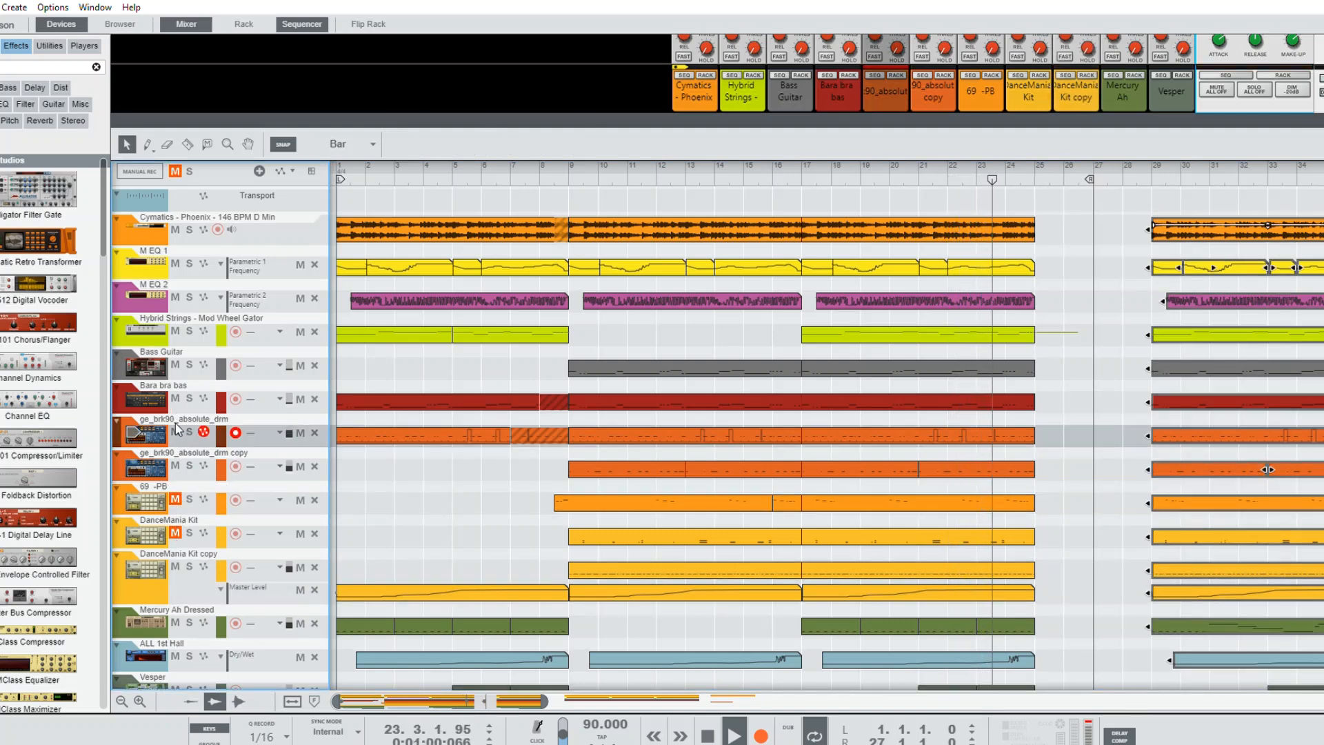
click(175, 432)
click(175, 465)
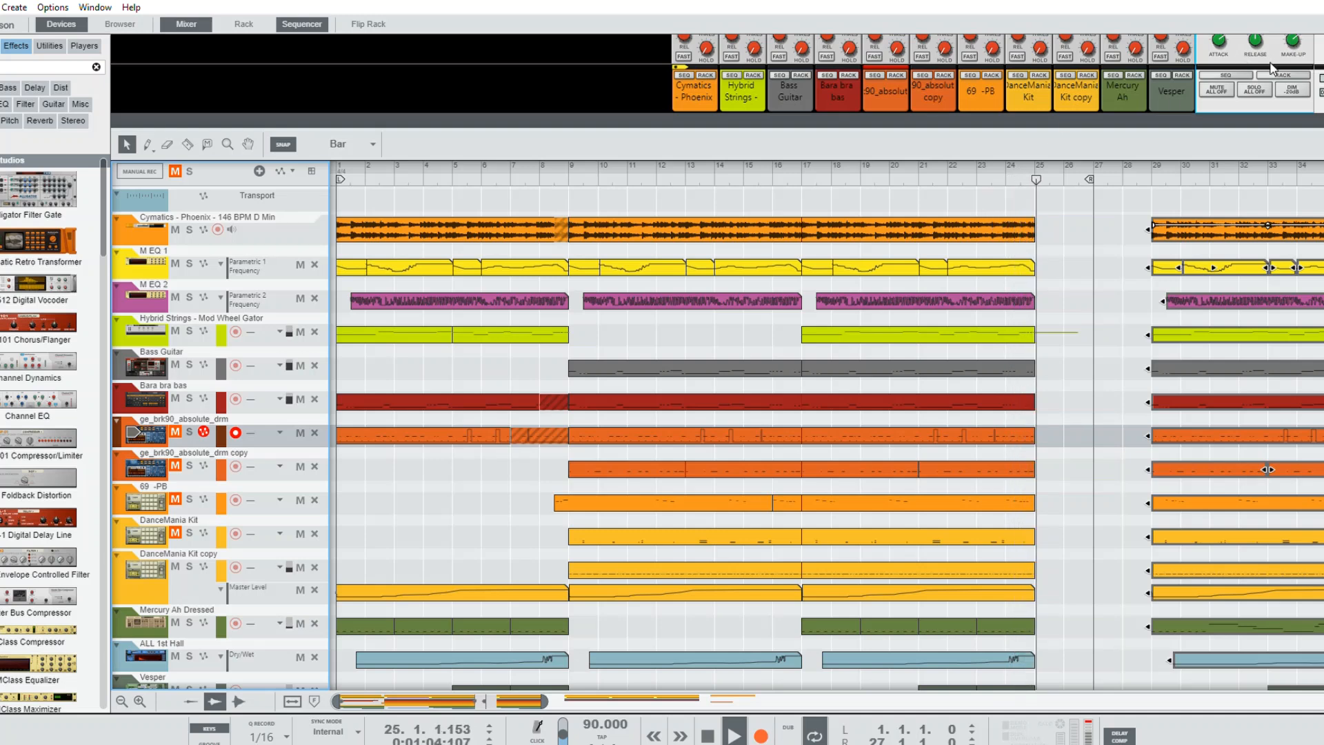
drag(1089, 178, 1148, 172)
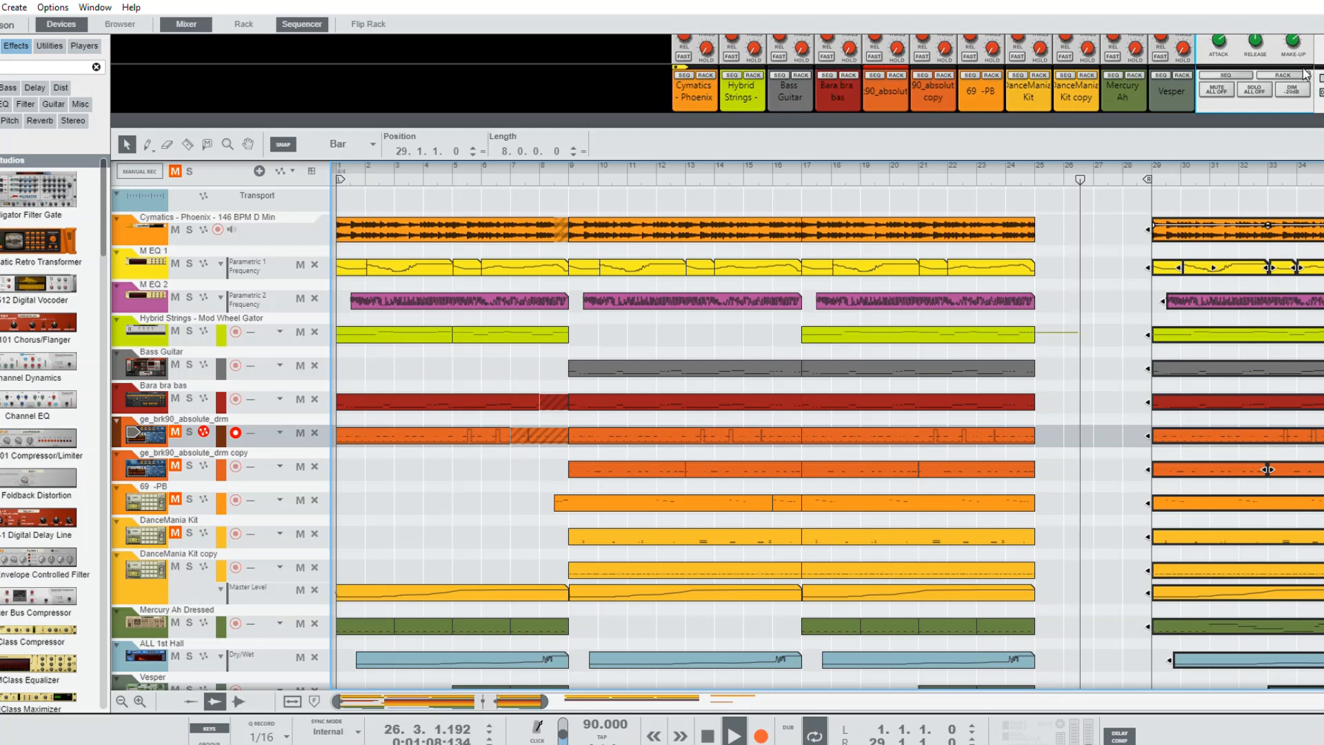